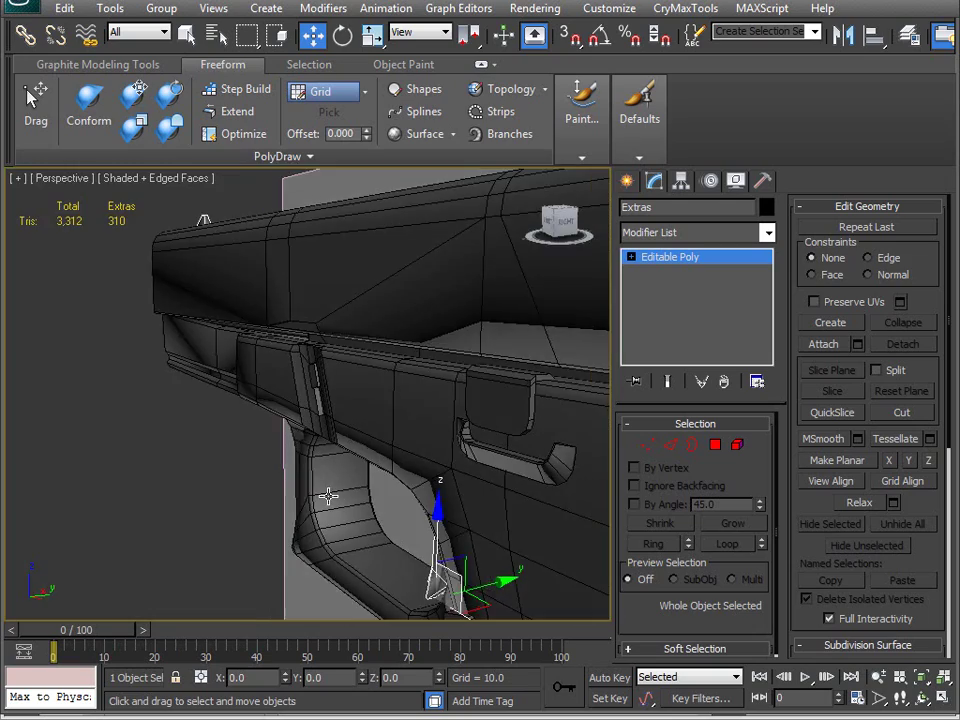
# Step: Examine the pistol model around the trigger guard, front frame and slide from below, the side and above
pyautogui.moveTo(324, 501); pyautogui.dragTo(448, 463, button='middle')
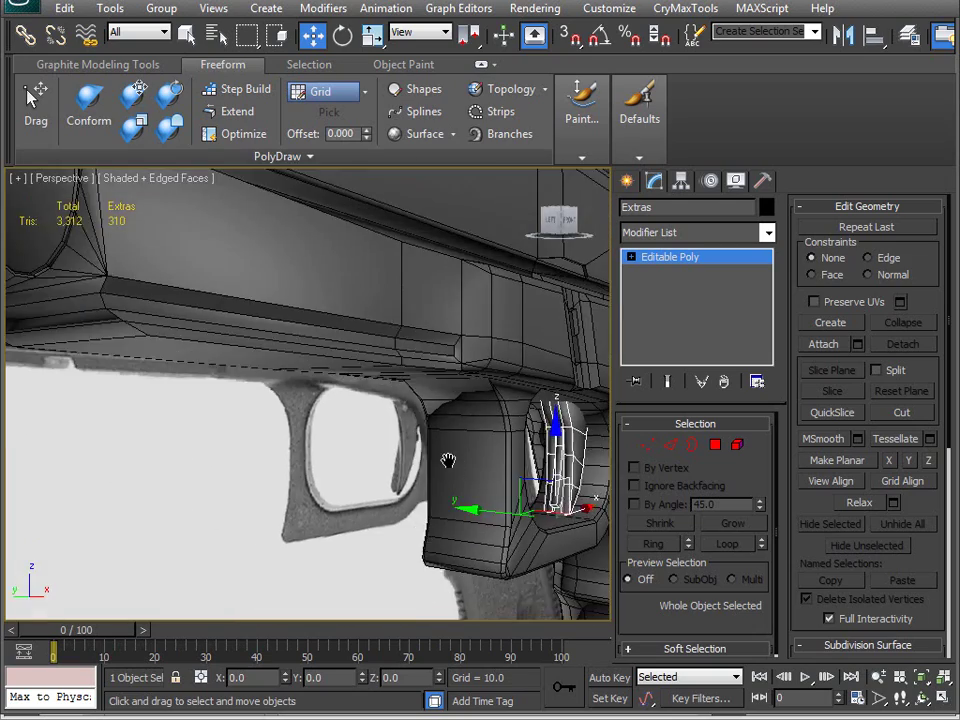
pyautogui.scroll(-4, 448, 463)
pyautogui.moveTo(437, 526); pyautogui.dragTo(359, 487, button='middle')
pyautogui.keyDown('alt'); pyautogui.moveTo(425, 503); pyautogui.dragTo(255, 402, button='middle'); pyautogui.keyUp('alt')
pyautogui.keyDown('alt'); pyautogui.moveTo(116, 478); pyautogui.dragTo(228, 422, button='middle'); pyautogui.keyUp('alt')
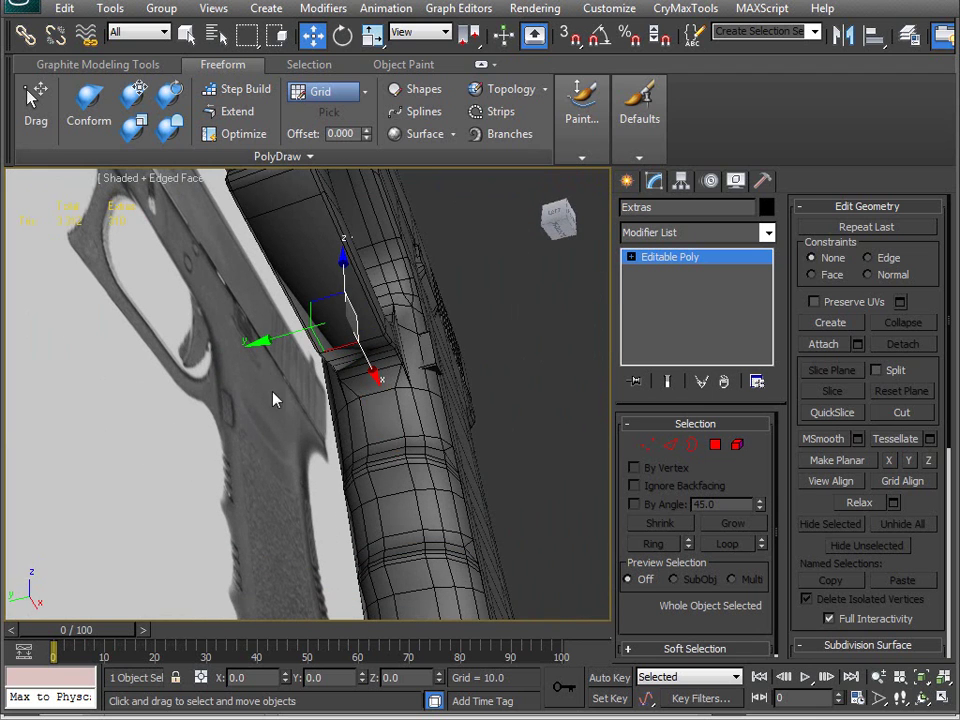
pyautogui.keyDown('alt'); pyautogui.moveTo(318, 378); pyautogui.dragTo(435, 451, button='middle'); pyautogui.keyUp('alt')
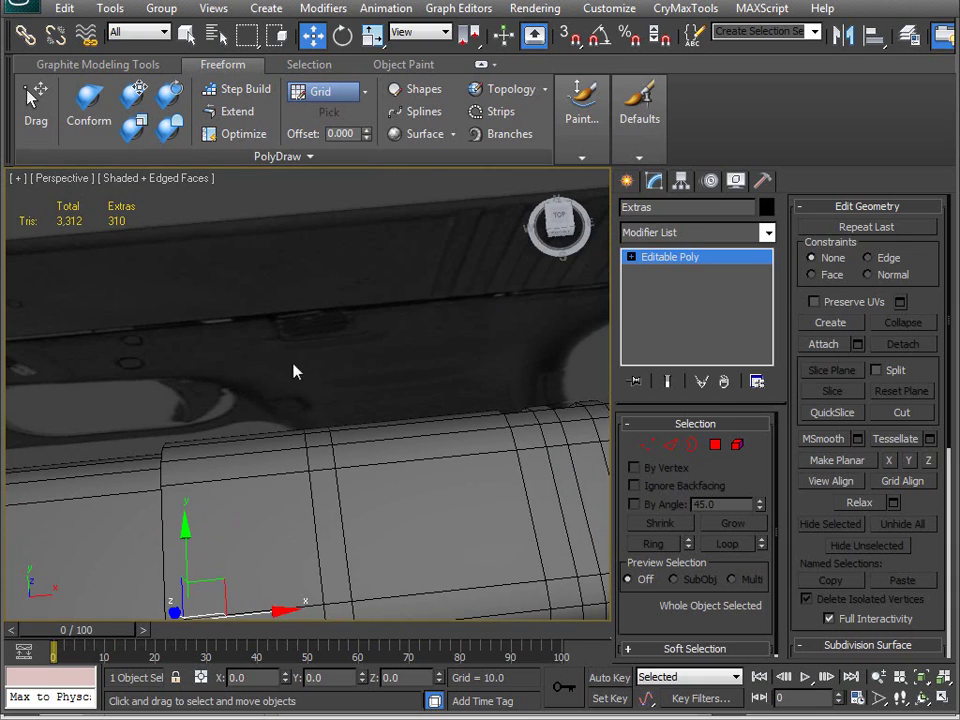
pyautogui.keyDown('alt'); pyautogui.moveTo(298, 380); pyautogui.dragTo(371, 268, button='middle'); pyautogui.keyUp('alt')
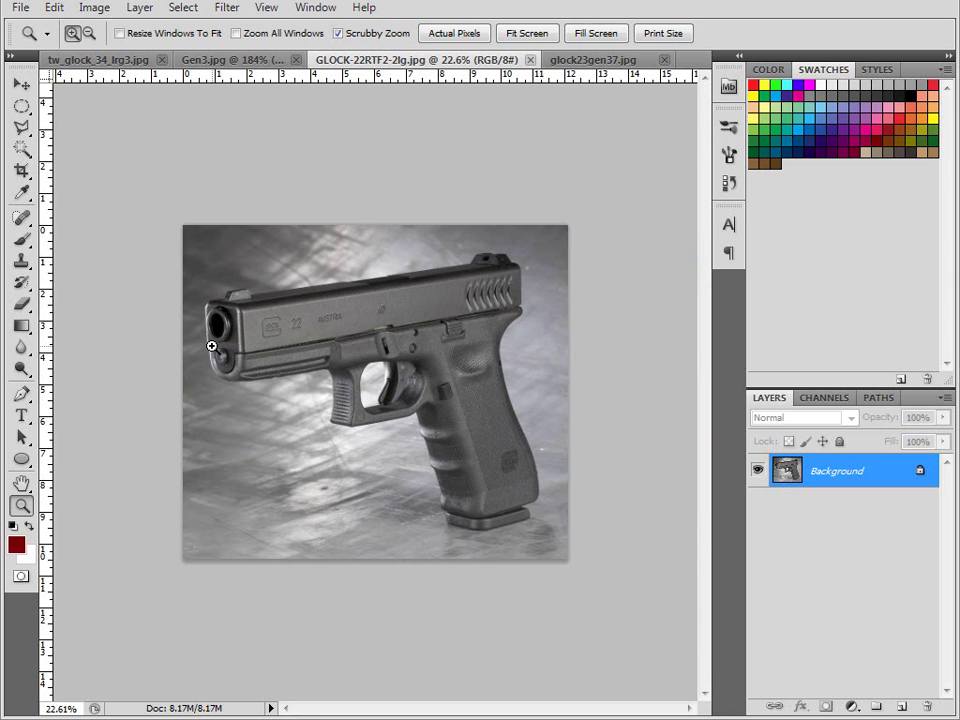
# Step: Switch to Photoshop and compare the front frame detail below the slide in the GLOCK-22RTF2-2lg.jpg and Gen3.jpg references
pyautogui.click(229, 368)
pyautogui.moveTo(202, 352); pyautogui.dragTo(281, 418)
pyautogui.press('space')
pyautogui.moveTo(201, 357); pyautogui.dragTo(238, 369)
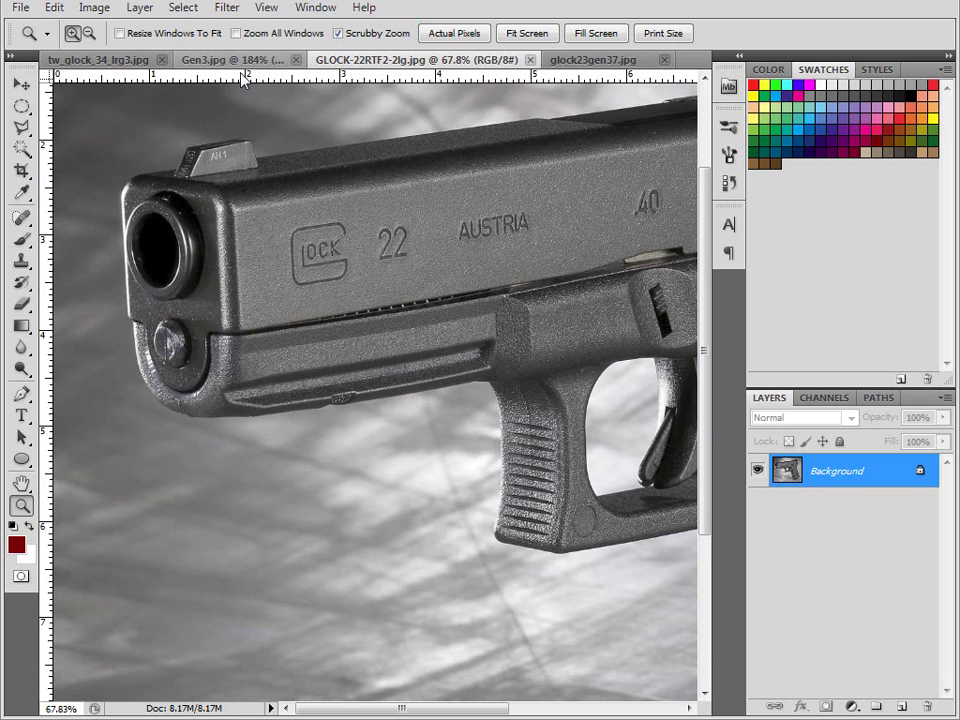
pyautogui.click(182, 56)
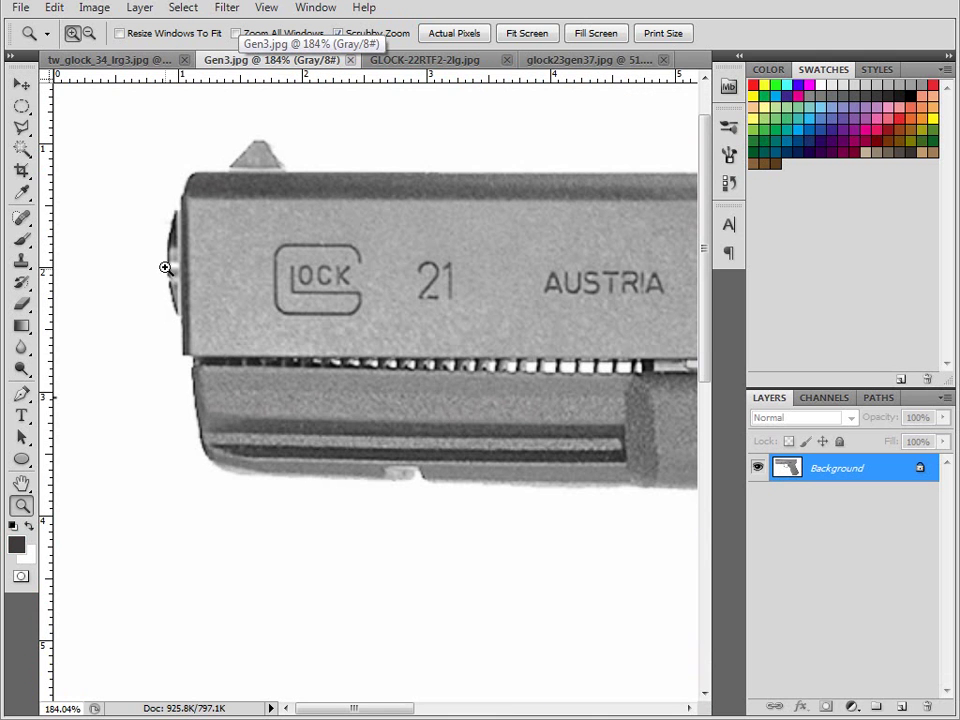
pyautogui.moveTo(521, 360); pyautogui.dragTo(451, 358)
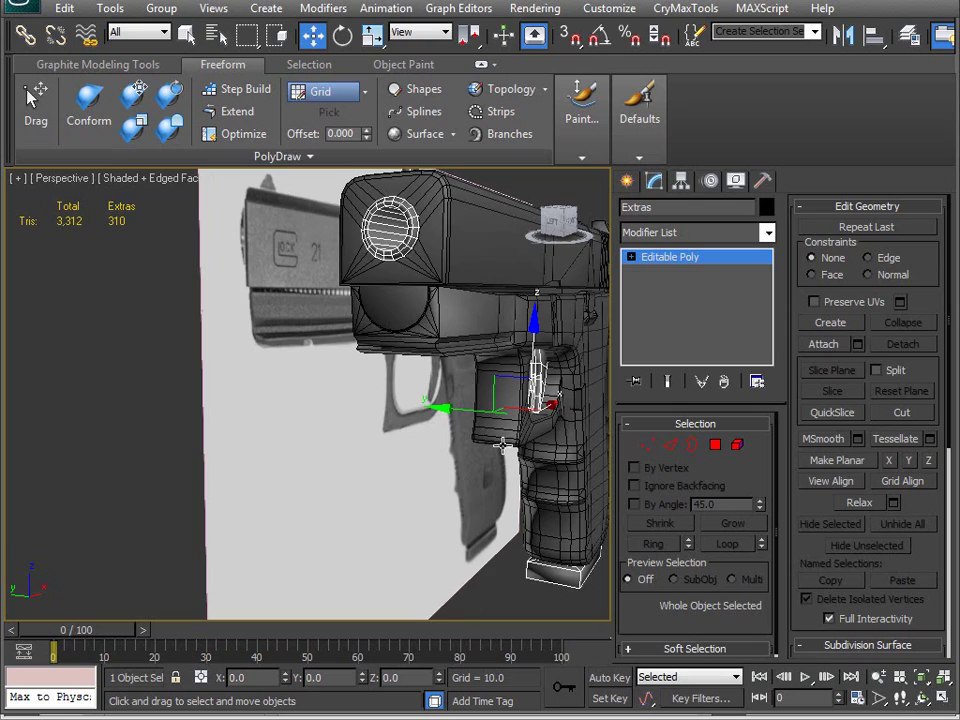
# Step: Return to 3ds Max, select the Grip object and hide all unselected objects
pyautogui.keyDown('alt'); pyautogui.moveTo(509, 425); pyautogui.dragTo(349, 291, button='middle'); pyautogui.keyUp('alt')
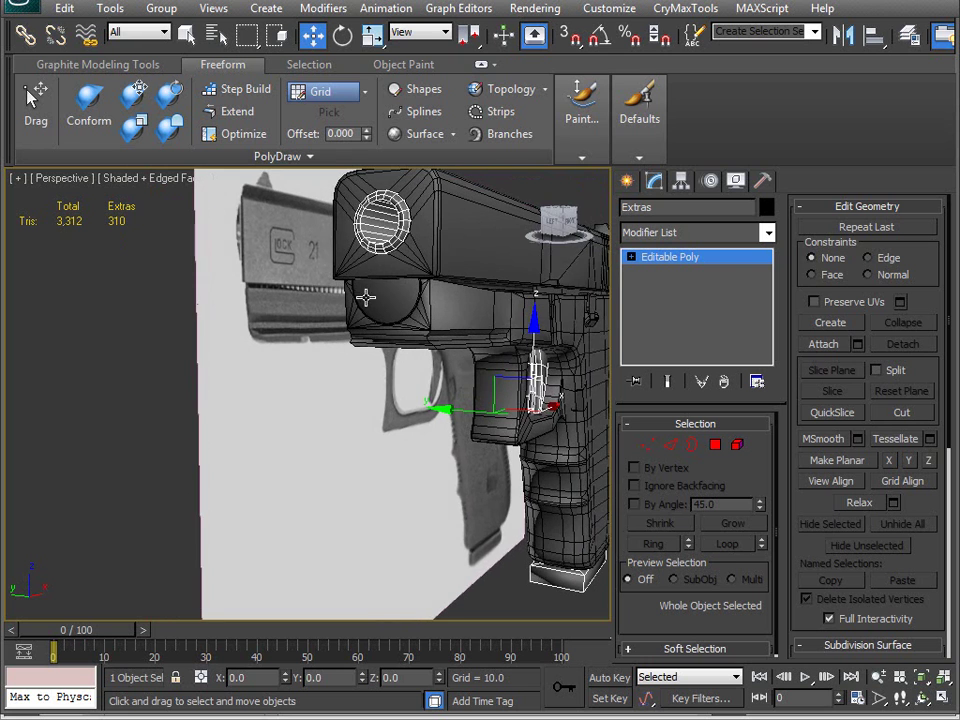
pyautogui.keyDown('alt'); pyautogui.moveTo(438, 340); pyautogui.dragTo(319, 309, button='middle'); pyautogui.keyUp('alt')
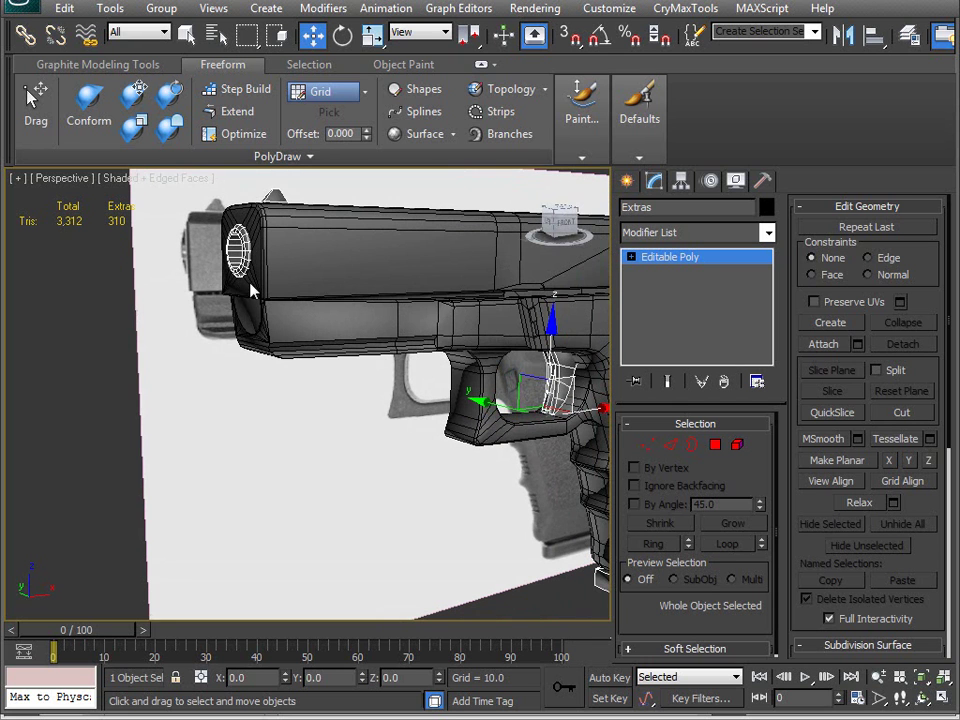
pyautogui.keyDown('alt'); pyautogui.moveTo(220, 333); pyautogui.dragTo(395, 378, button='middle'); pyautogui.keyUp('alt')
pyautogui.moveTo(163, 324); pyautogui.dragTo(252, 358, button='middle')
pyautogui.moveTo(297, 314); pyautogui.dragTo(302, 401, button='middle')
pyautogui.scroll(3, 302, 401)
pyautogui.keyDown('alt'); pyautogui.moveTo(302, 459); pyautogui.dragTo(318, 475, button='middle'); pyautogui.keyUp('alt')
pyautogui.moveTo(318, 475); pyautogui.dragTo(309, 388, button='middle')
pyautogui.click(373, 357)
pyautogui.rightClick(366, 382)
pyautogui.click(424, 307)
pyautogui.moveTo(394, 438)
pyautogui.keyDown('alt'); pyautogui.mouseDown(button='middle')
pyautogui.moveTo(435, 407)
pyautogui.moveTo(422, 409)
pyautogui.moveTo(428, 517)
pyautogui.moveTo(415, 484)
pyautogui.moveTo(422, 450)
pyautogui.moveTo(392, 450)
pyautogui.mouseUp(button='middle'); pyautogui.keyUp('alt')
# Step: Connect the lengthwise edges of the Grip's front section with two new cross loops
pyautogui.press('2')
pyautogui.moveTo(327, 243); pyautogui.dragTo(398, 541)
pyautogui.keyDown('alt'); pyautogui.moveTo(398, 541); pyautogui.dragTo(455, 395, button='middle'); pyautogui.keyUp('alt')
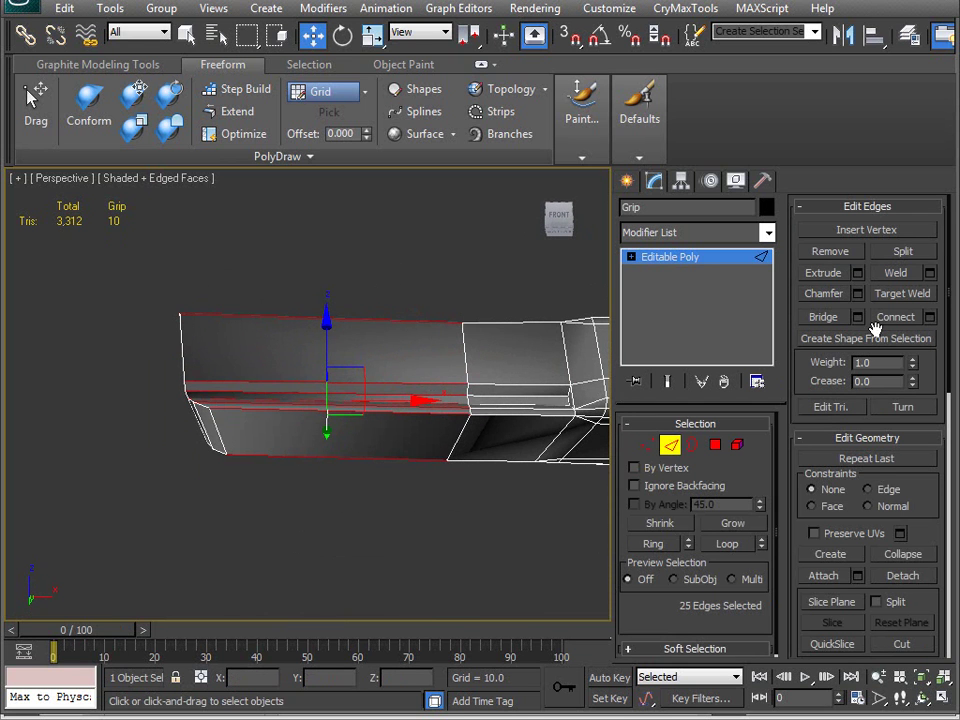
pyautogui.click(930, 317)
pyautogui.moveTo(485, 436); pyautogui.dragTo(492, 430)
pyautogui.click(473, 517)
# Step: Set the Edge constraint and make the new cross loop on the front section planar along X
pyautogui.keyDown('alt'); pyautogui.moveTo(473, 521); pyautogui.dragTo(585, 477, button='middle'); pyautogui.keyUp('alt')
pyautogui.doubleClick(385, 392)
pyautogui.press('z')
pyautogui.click(868, 490)
pyautogui.scroll(-3, 876, 581)
pyautogui.keyDown('alt'); pyautogui.moveTo(430, 500); pyautogui.dragTo(381, 467, button='middle'); pyautogui.keyUp('alt')
pyautogui.moveTo(343, 208); pyautogui.dragTo(450, 461)
pyautogui.hotkey('ctrl', 'z')
pyautogui.hotkey('ctrl', 'z')
pyautogui.keyDown('alt'); pyautogui.moveTo(561, 619); pyautogui.dragTo(400, 500, button='middle'); pyautogui.keyUp('alt')
pyautogui.click(891, 543)
pyautogui.keyDown('alt'); pyautogui.moveTo(470, 430); pyautogui.dragTo(452, 460, button='middle'); pyautogui.keyUp('alt')
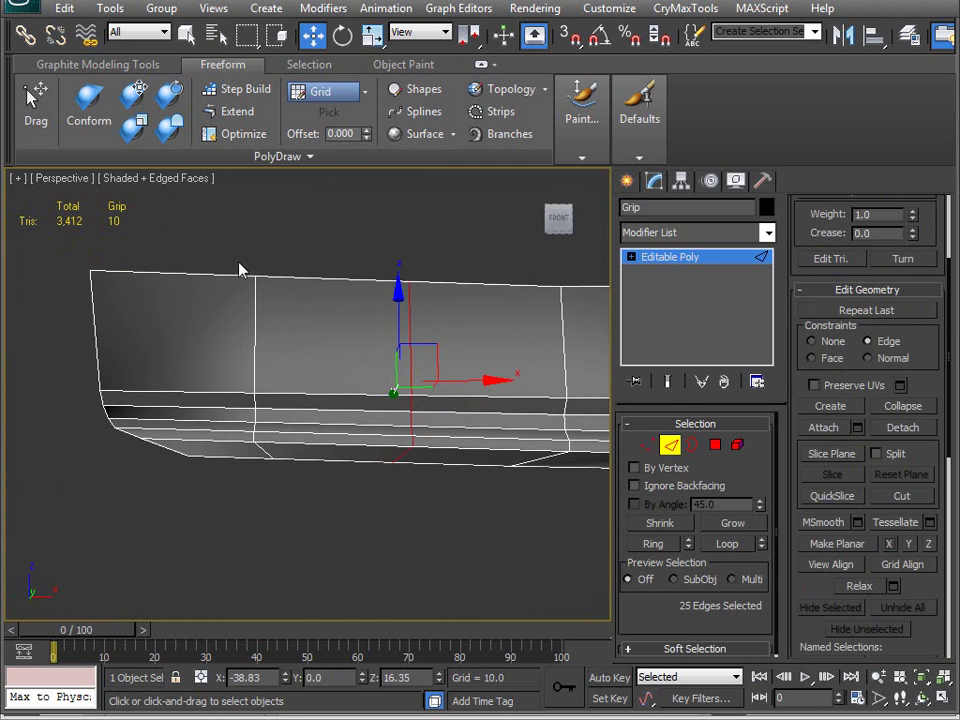
# Step: Select the vertices of both new loops and scale them closer together along X
pyautogui.press('1')
pyautogui.moveTo(233, 240); pyautogui.dragTo(465, 498)
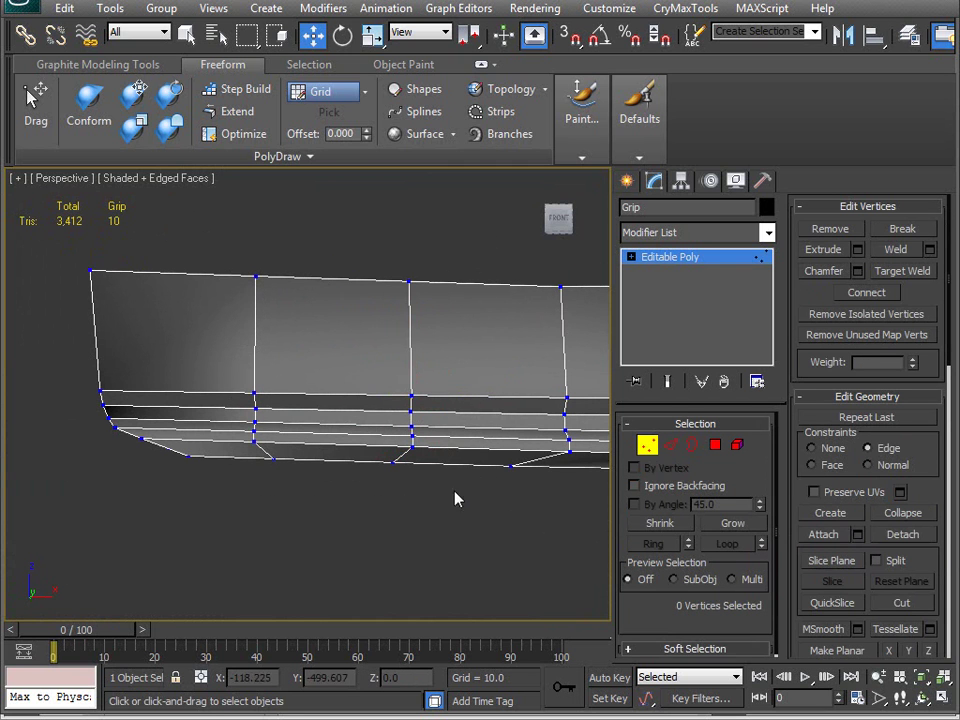
pyautogui.moveTo(233, 245); pyautogui.dragTo(452, 553)
pyautogui.keyDown('alt'); pyautogui.moveTo(452, 553); pyautogui.dragTo(441, 489, button='middle'); pyautogui.keyUp('alt')
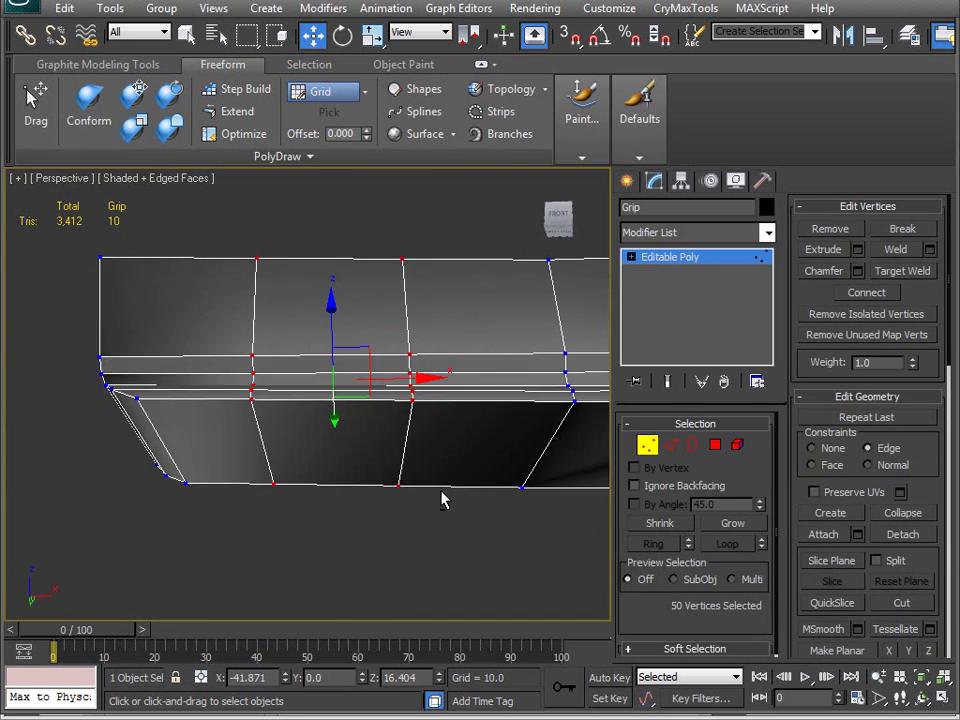
pyautogui.press('r')
pyautogui.moveTo(450, 383); pyautogui.dragTo(204, 416)
pyautogui.keyDown('alt'); pyautogui.moveTo(233, 420); pyautogui.dragTo(355, 485, button='middle'); pyautogui.keyUp('alt')
# Step: Delete the two narrow lower-edge polygons between the new loops on opposite sides of the front section
pyautogui.scroll(4, 326, 446)
pyautogui.click(715, 445)
pyautogui.click(349, 381)
pyautogui.press('z')
pyautogui.moveTo(298, 362); pyautogui.dragTo(377, 442, button='middle')
pyautogui.keyDown('ctrl'); pyautogui.click(300, 339); pyautogui.keyUp('ctrl')
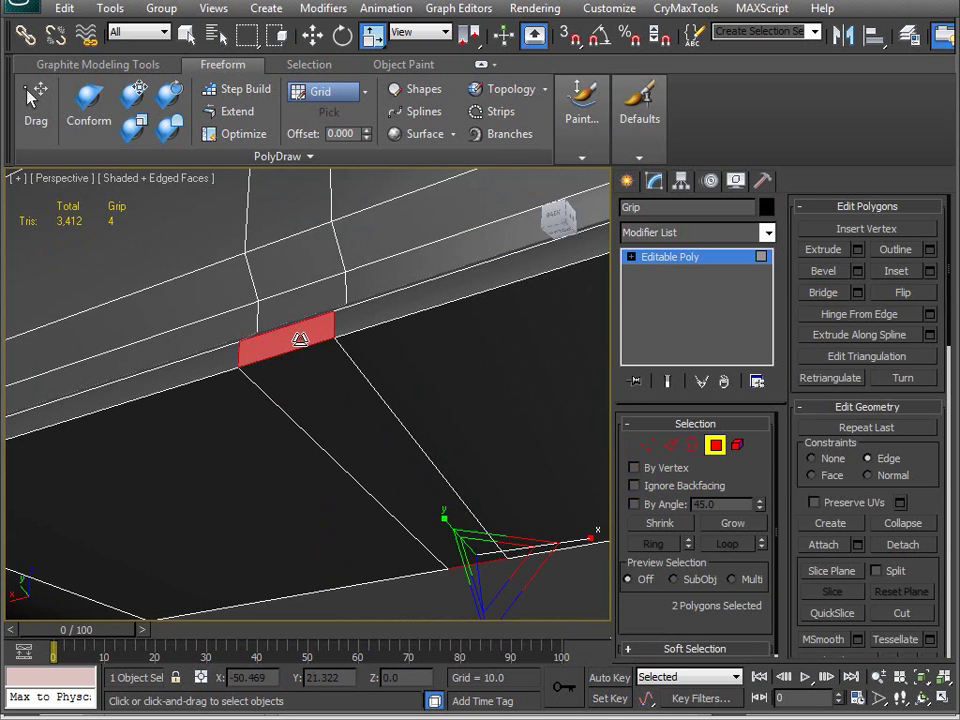
pyautogui.press('Delete')
# Step: Extrude the underside polygon between the two new loops outward, below the frame
pyautogui.keyDown('alt'); pyautogui.moveTo(431, 305); pyautogui.dragTo(311, 390, button='middle'); pyautogui.keyUp('alt')
pyautogui.click(336, 377)
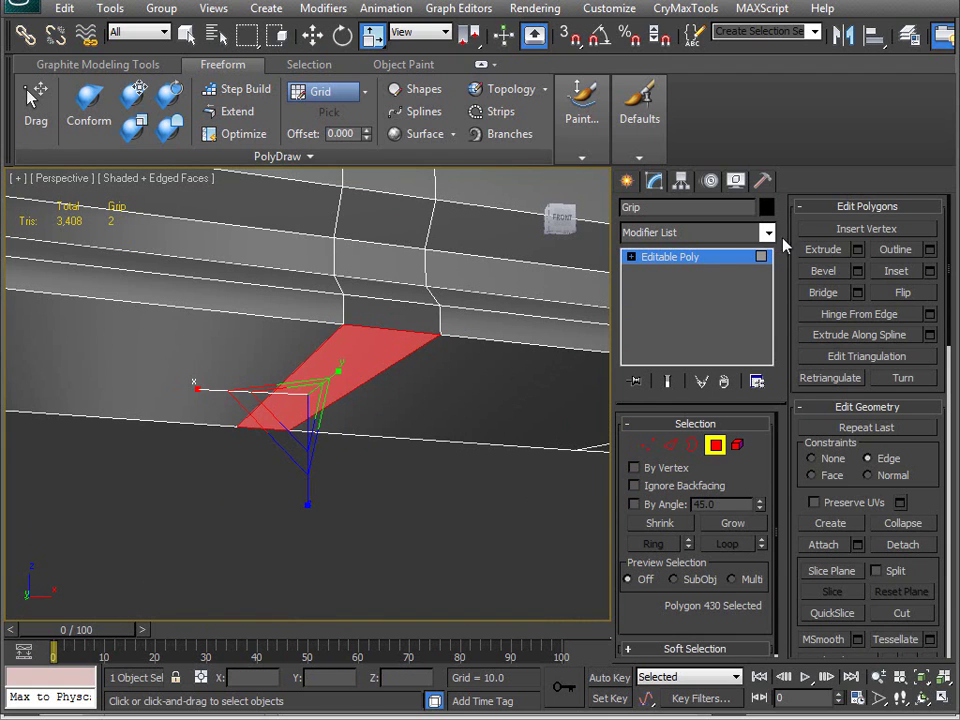
pyautogui.click(830, 252)
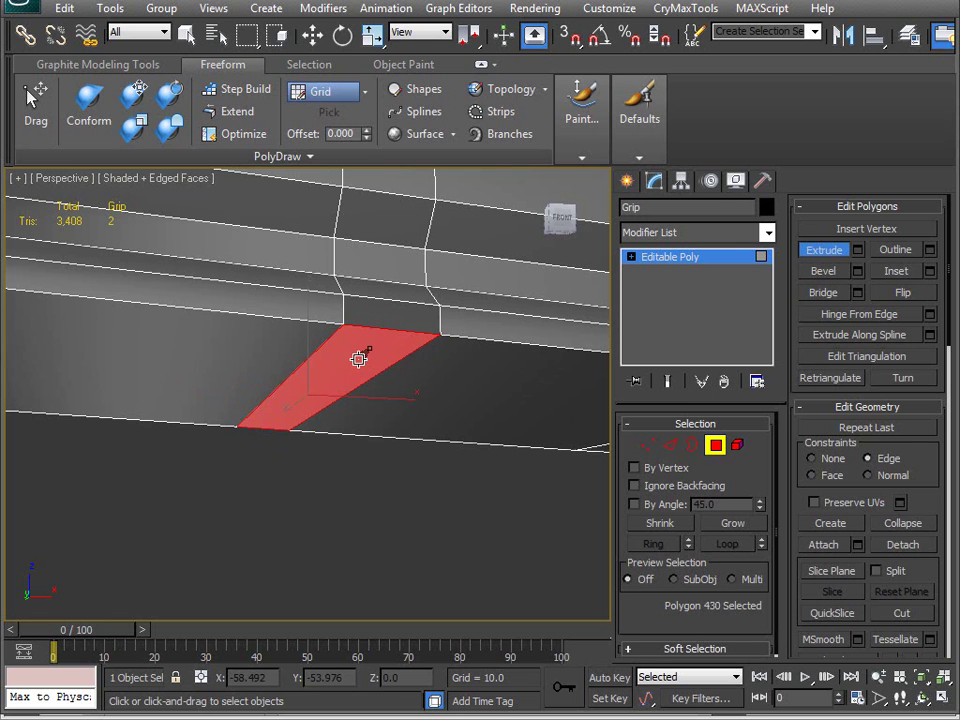
pyautogui.moveTo(358, 359); pyautogui.dragTo(341, 378)
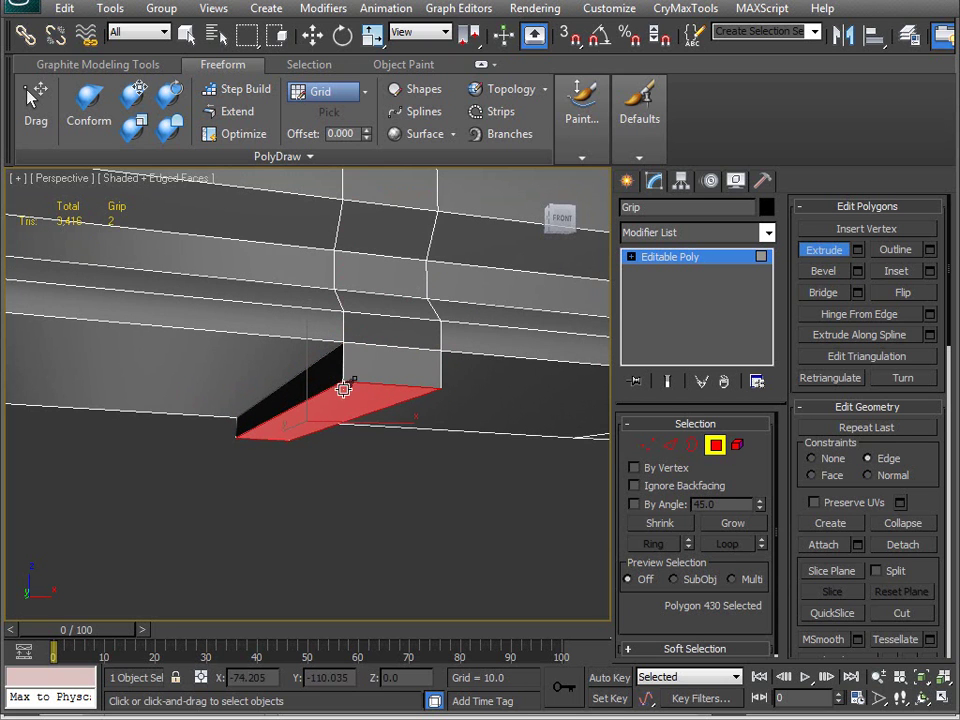
pyautogui.moveTo(367, 383); pyautogui.dragTo(357, 406, button='middle')
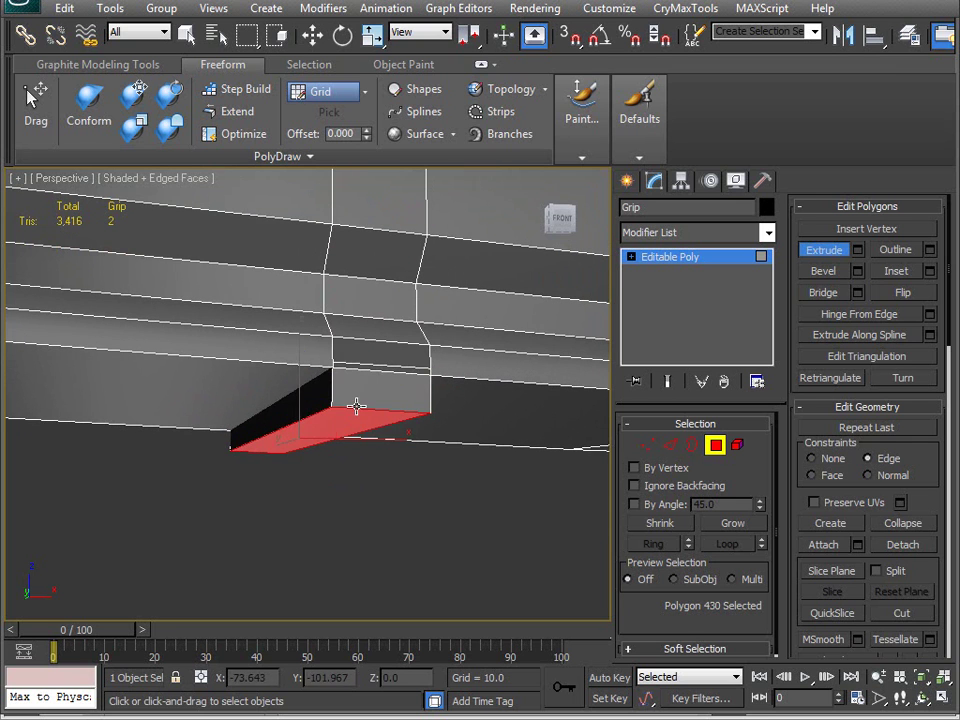
# Step: Try to move the extruded underside polygon up along Z into the frame
pyautogui.press('w')
pyautogui.moveTo(299, 358); pyautogui.dragTo(285, 307)
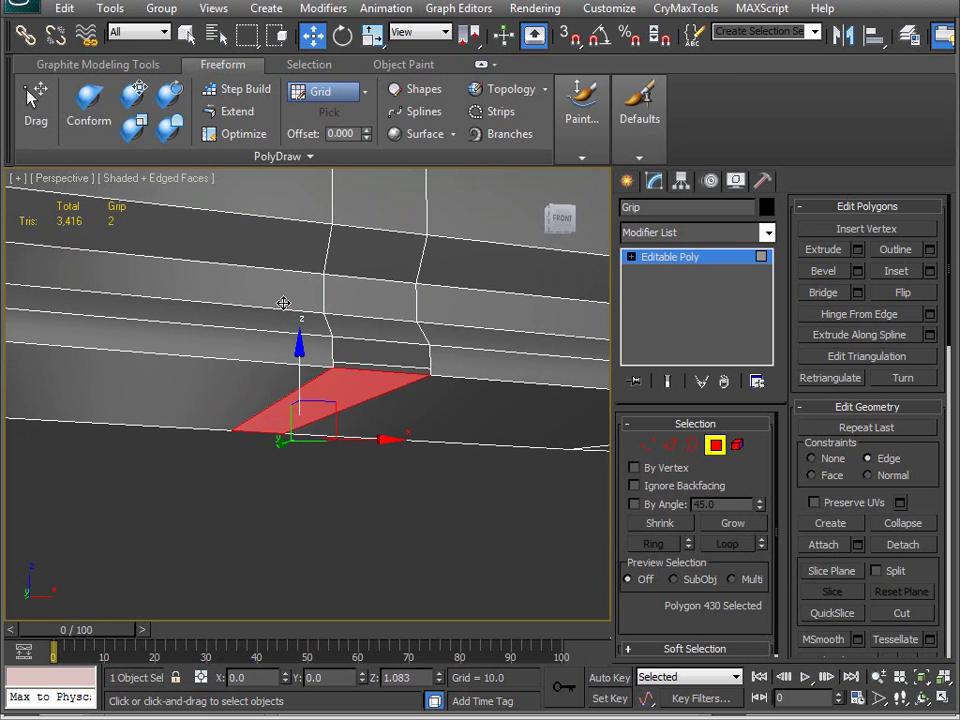
pyautogui.hotkey('ctrl', 'z')
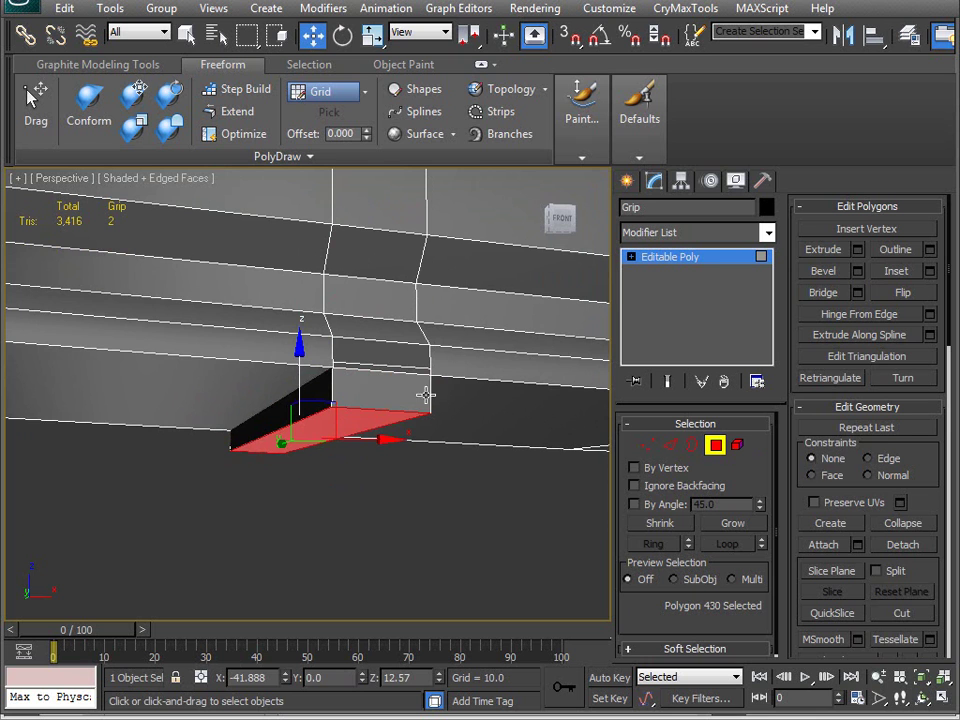
pyautogui.moveTo(297, 371); pyautogui.dragTo(287, 331)
pyautogui.moveTo(316, 360); pyautogui.dragTo(298, 270, button='middle')
# Step: Try to merge the corner vertices of the raised notch using Optimize and Target Weld
pyautogui.scroll(3, 303, 378)
pyautogui.click(248, 137)
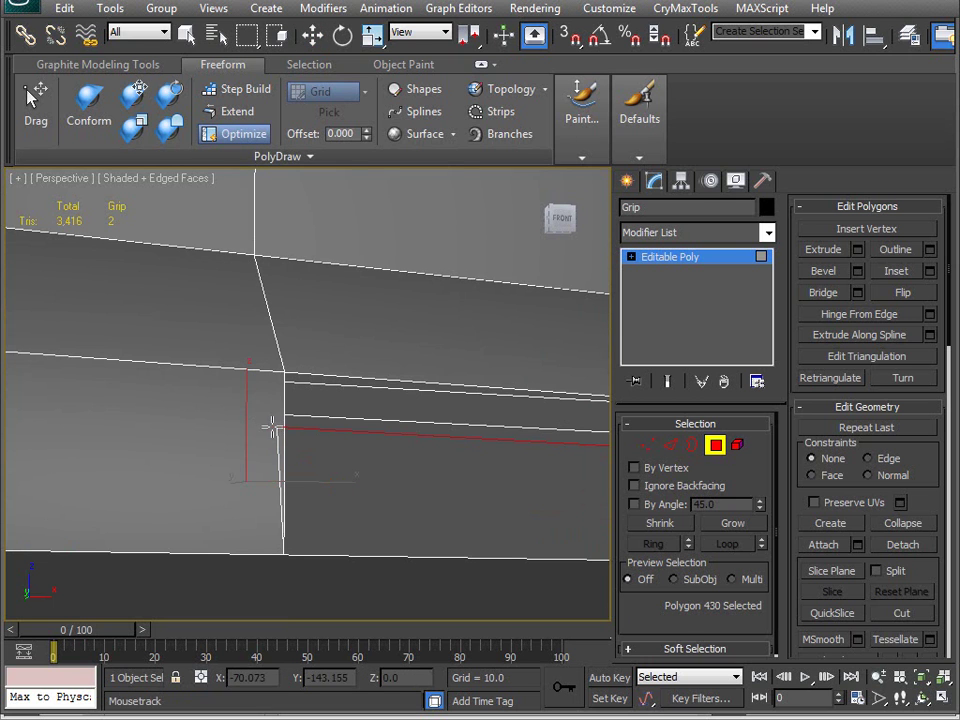
pyautogui.moveTo(289, 429)
pyautogui.keyDown('alt'); pyautogui.mouseDown(button='middle')
pyautogui.moveTo(285, 456)
pyautogui.moveTo(302, 446)
pyautogui.moveTo(287, 448)
pyautogui.moveTo(296, 452)
pyautogui.mouseUp(button='middle'); pyautogui.keyUp('alt')
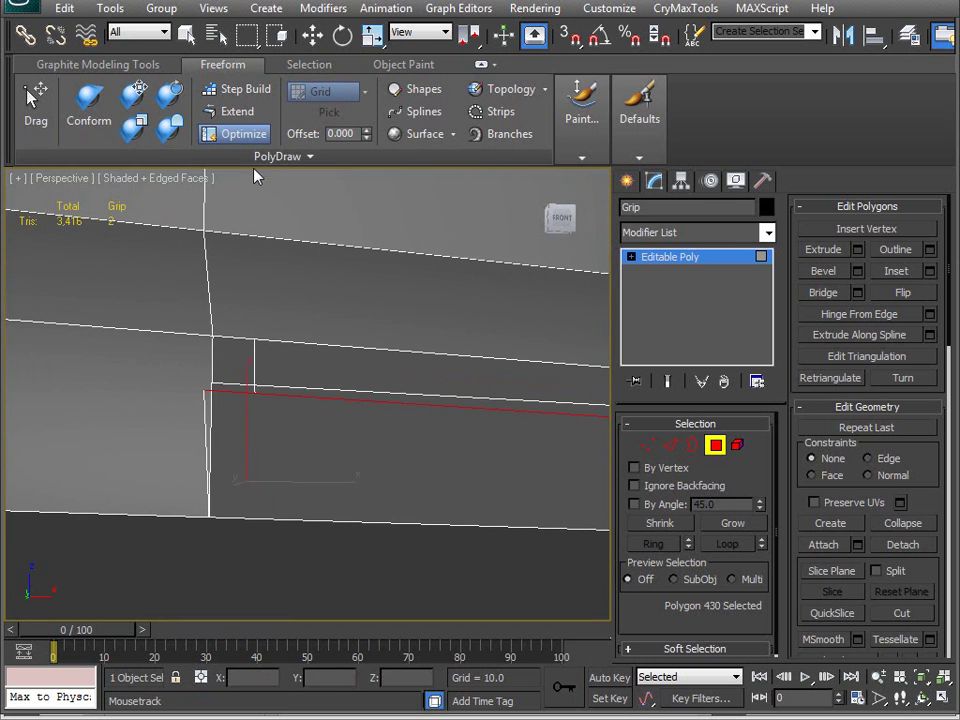
pyautogui.click(245, 134)
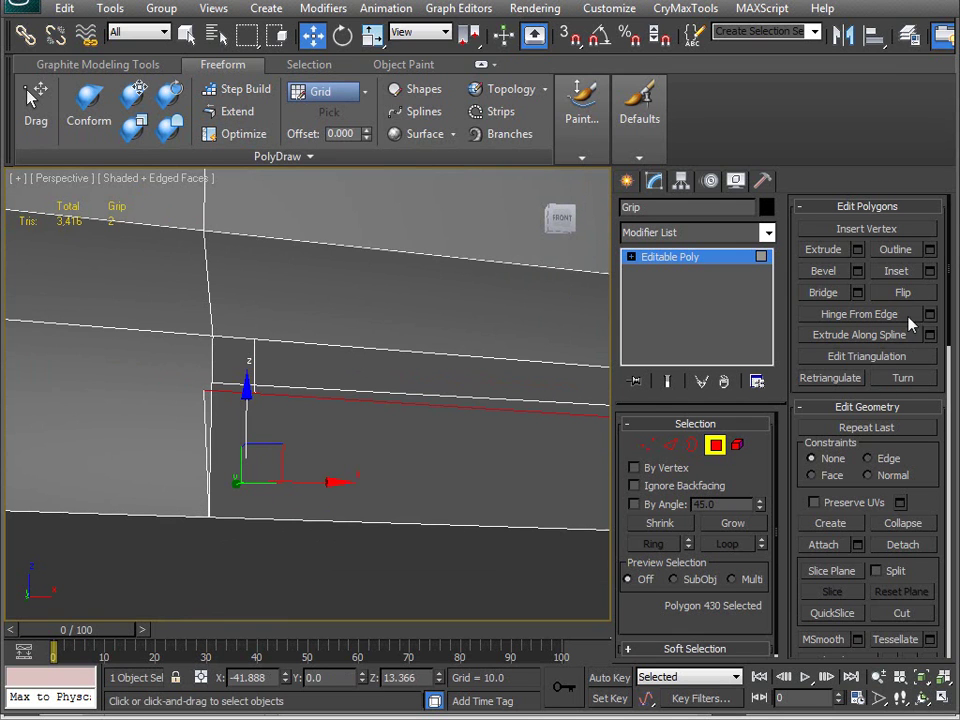
pyautogui.press('1')
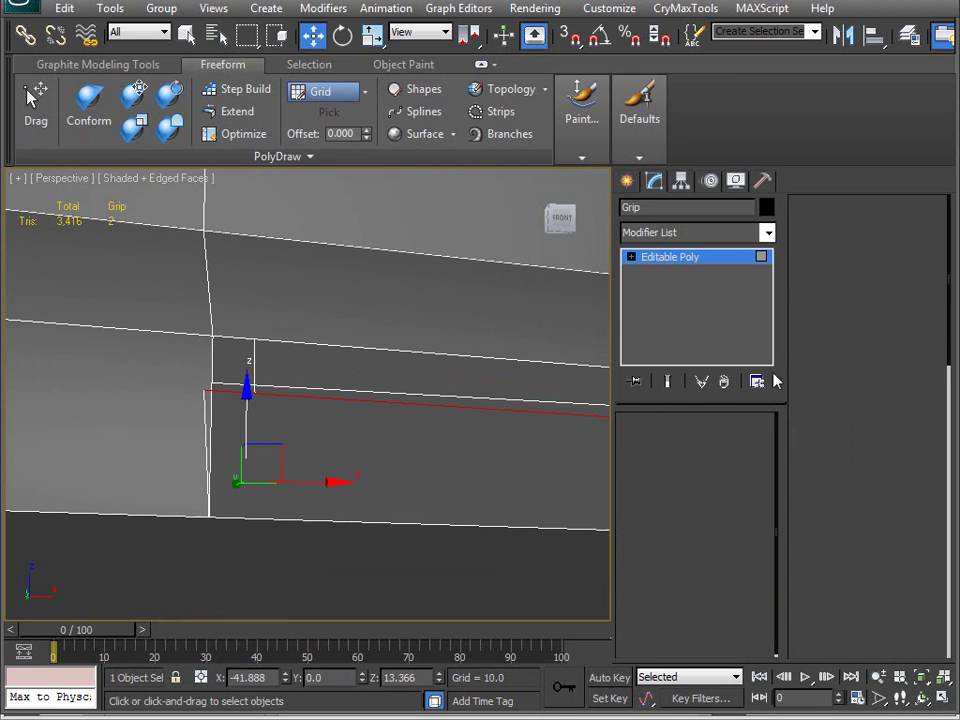
pyautogui.click(899, 271)
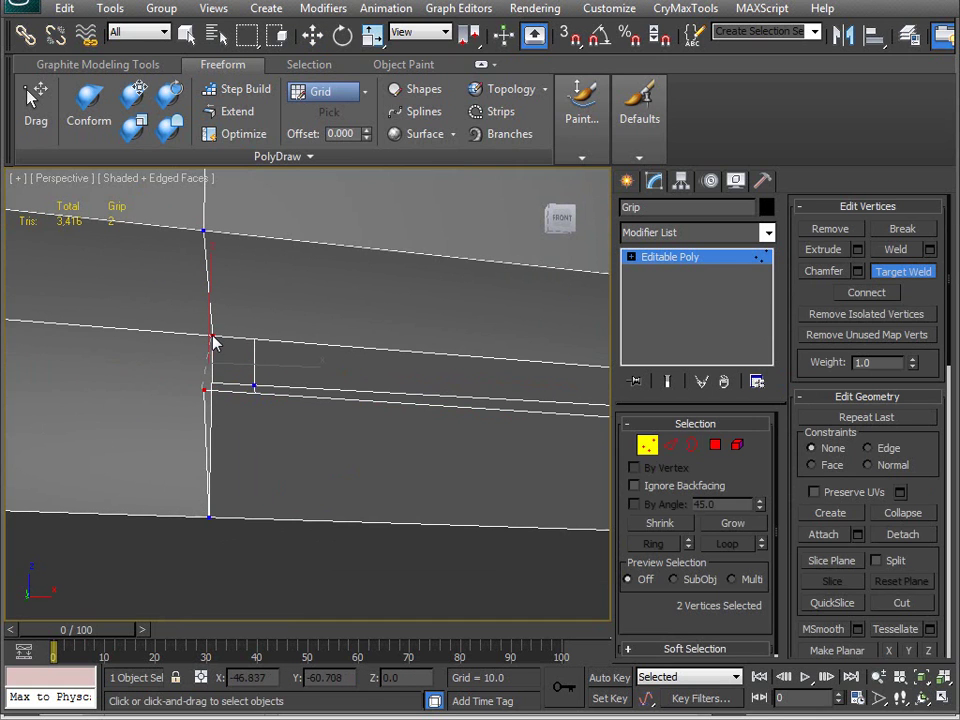
pyautogui.press('w')
pyautogui.keyDown('alt'); pyautogui.moveTo(332, 403); pyautogui.dragTo(611, 444, button='middle'); pyautogui.keyUp('alt')
# Step: Select the extruded underside polygon and raise it along Z into the frame to form a recess
pyautogui.click(712, 449)
pyautogui.keyDown('alt'); pyautogui.moveTo(272, 366); pyautogui.dragTo(267, 391, button='middle'); pyautogui.keyUp('alt')
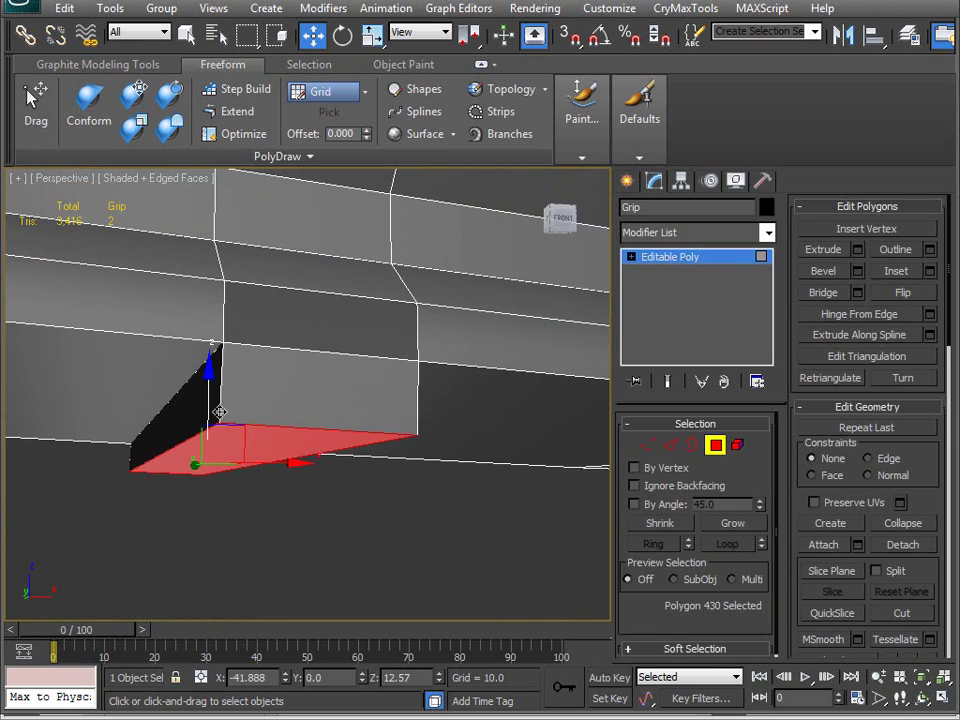
pyautogui.moveTo(208, 410); pyautogui.dragTo(210, 343)
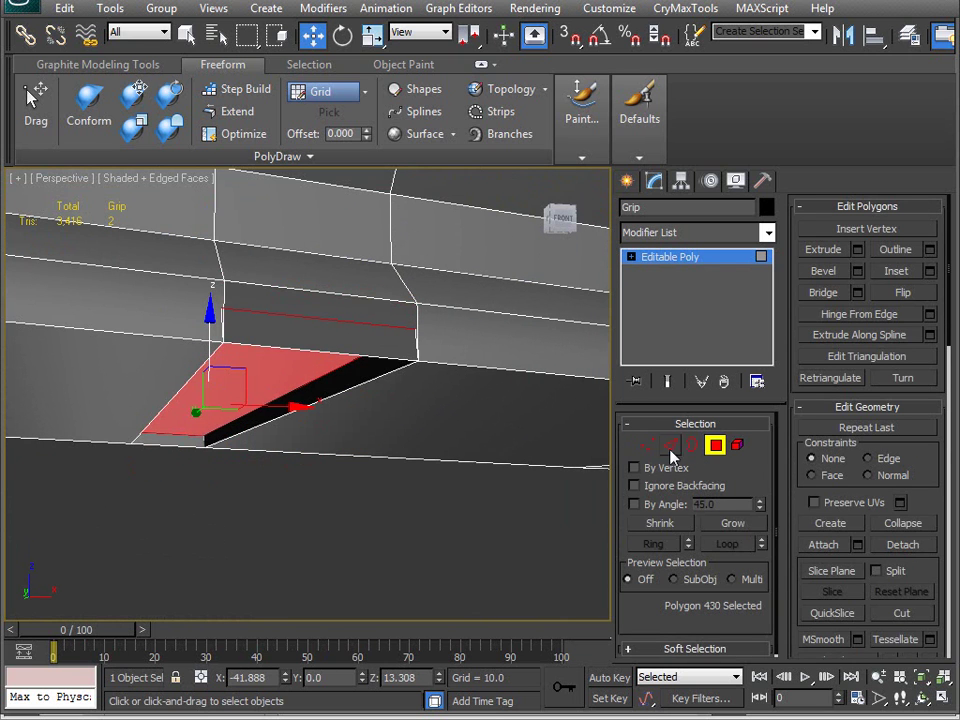
# Step: Delete the two side polygons closing the ends of the recess
pyautogui.click(386, 347)
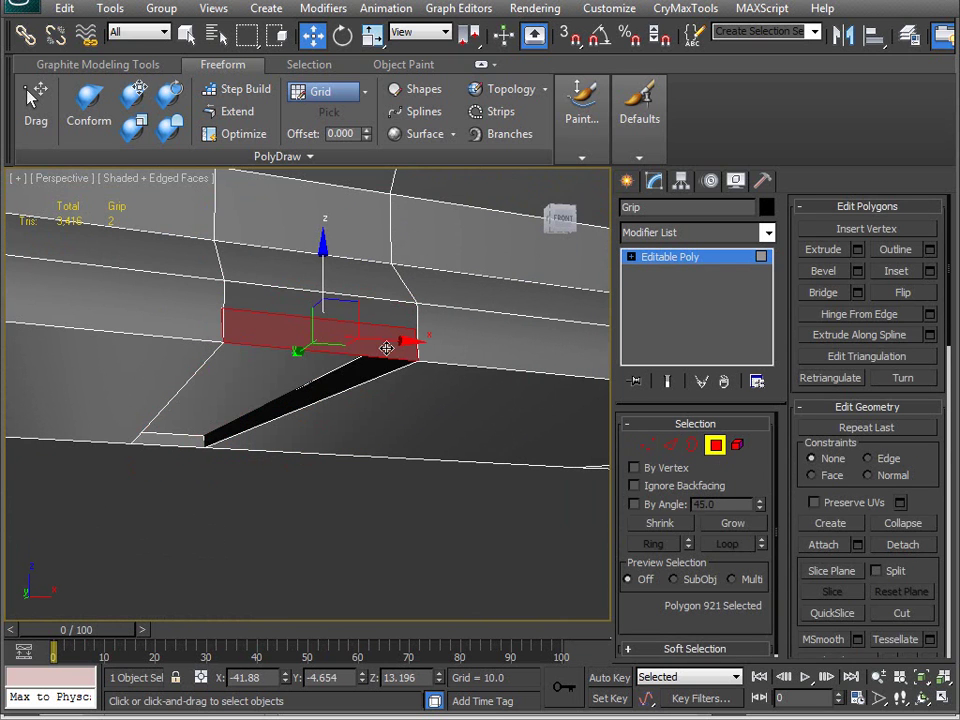
pyautogui.keyDown('ctrl'); pyautogui.click(178, 441); pyautogui.keyUp('ctrl')
pyautogui.press('Delete')
pyautogui.keyDown('alt'); pyautogui.moveTo(225, 433); pyautogui.dragTo(250, 405, button='middle'); pyautogui.keyUp('alt')
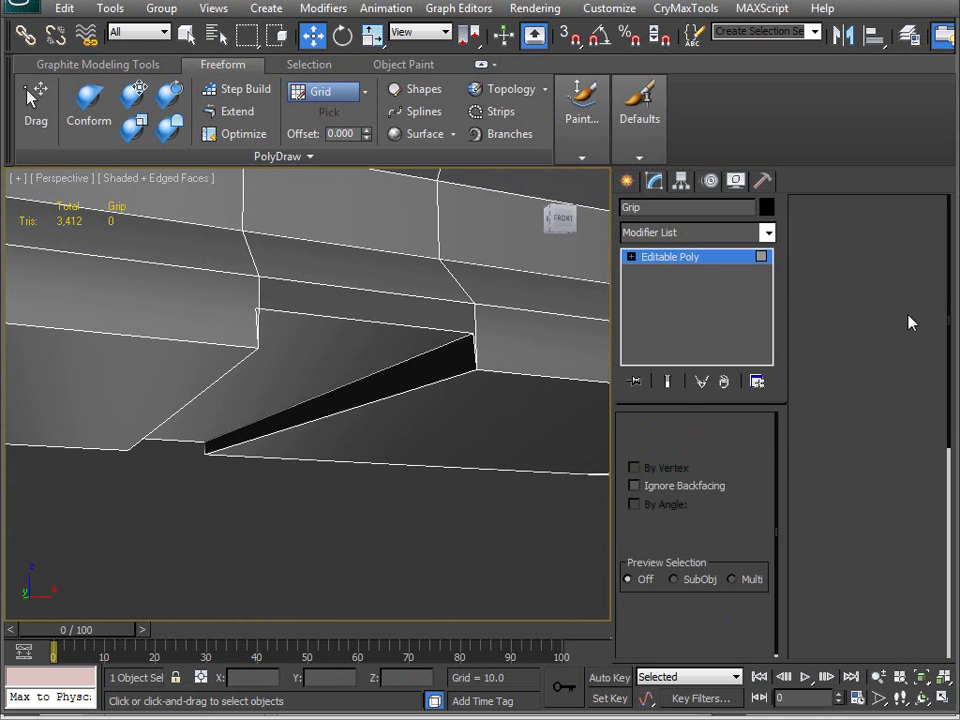
# Step: Target-weld the recess's top corner vertices to the adjacent frame vertices on both sides and leave vertex editing
pyautogui.press('1')
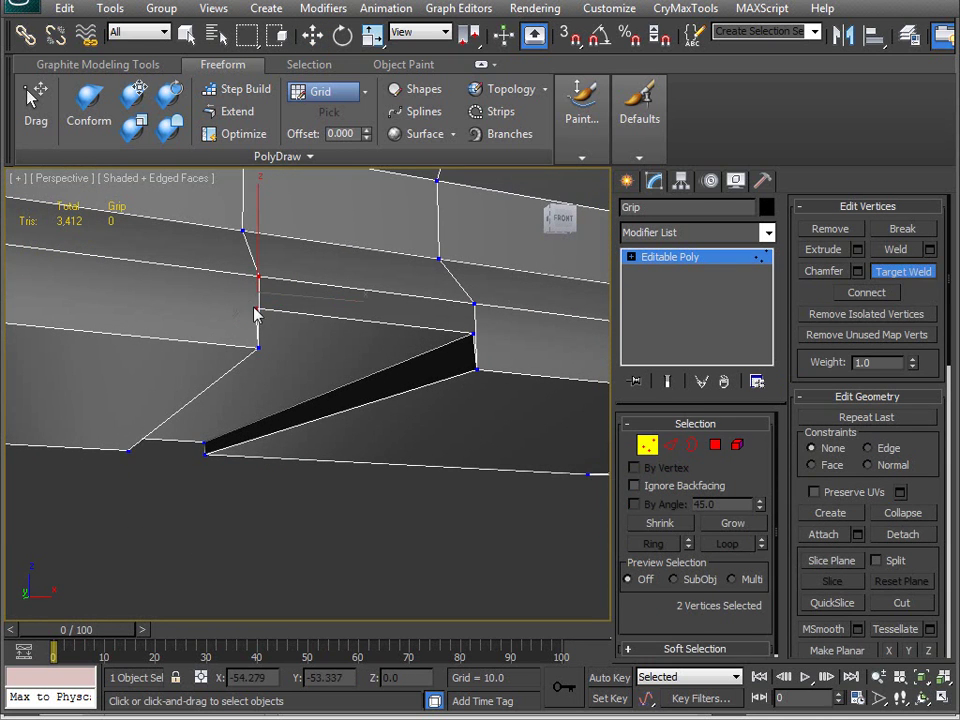
pyautogui.click(259, 277)
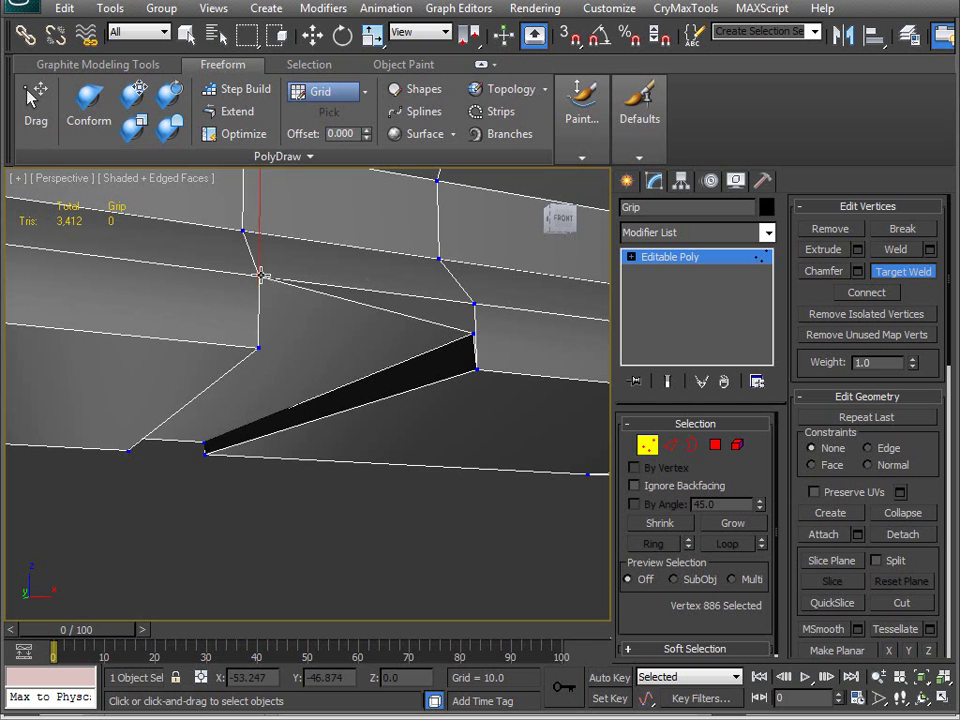
pyautogui.click(473, 301)
pyautogui.keyDown('alt'); pyautogui.moveTo(242, 420); pyautogui.dragTo(427, 447, button='middle'); pyautogui.keyUp('alt')
pyautogui.keyDown('alt'); pyautogui.moveTo(363, 445); pyautogui.dragTo(392, 436, button='middle'); pyautogui.keyUp('alt')
pyautogui.click(340, 382)
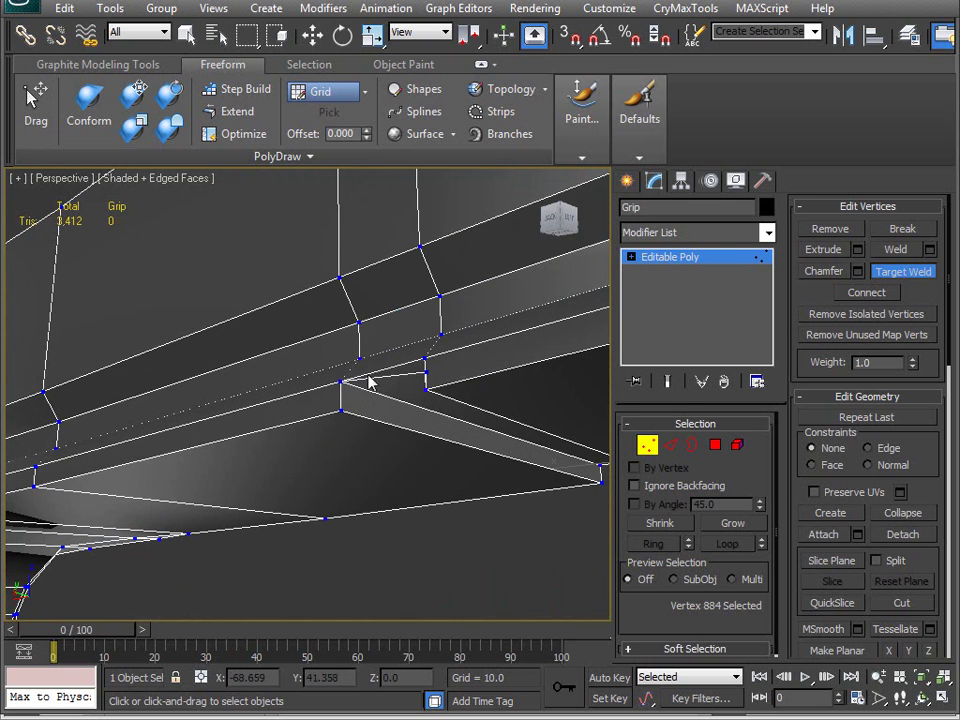
pyautogui.click(425, 367)
pyautogui.keyDown('alt'); pyautogui.moveTo(416, 489); pyautogui.dragTo(344, 474, button='middle'); pyautogui.keyUp('alt')
pyautogui.moveTo(333, 421)
pyautogui.keyDown('alt'); pyautogui.mouseDown(button='middle')
pyautogui.moveTo(296, 444)
pyautogui.moveTo(327, 403)
pyautogui.mouseUp(button='middle'); pyautogui.keyUp('alt')
pyautogui.keyDown('alt'); pyautogui.moveTo(388, 378); pyautogui.dragTo(640, 447, button='middle'); pyautogui.keyUp('alt')
pyautogui.click(647, 444)
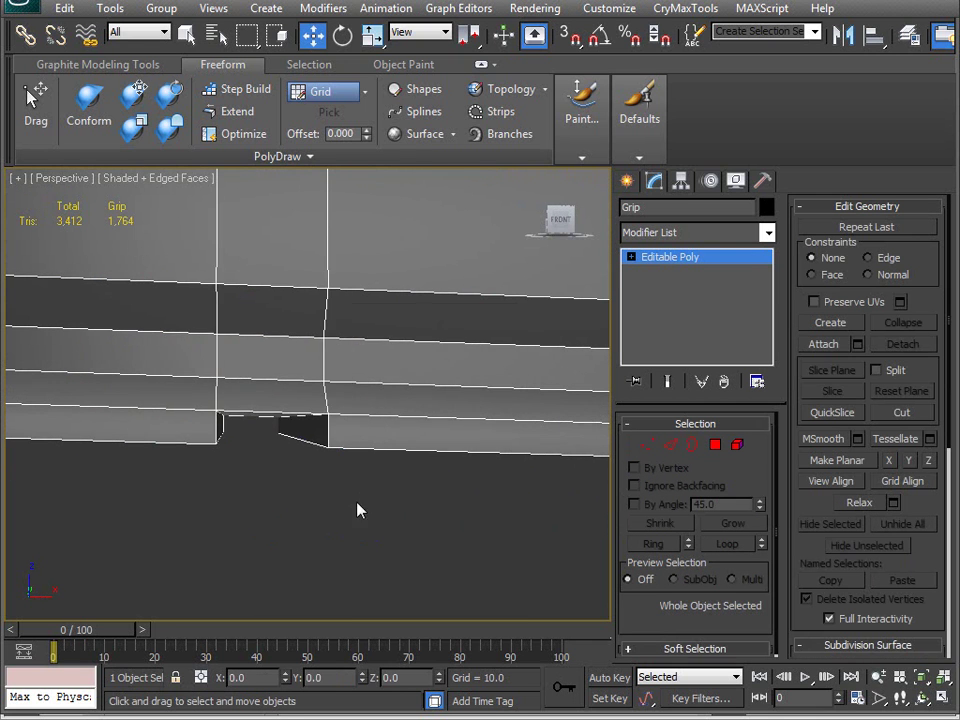
# Step: Unhide the reference image plane behind the Grip
pyautogui.rightClick(344, 472)
pyautogui.click(392, 375)
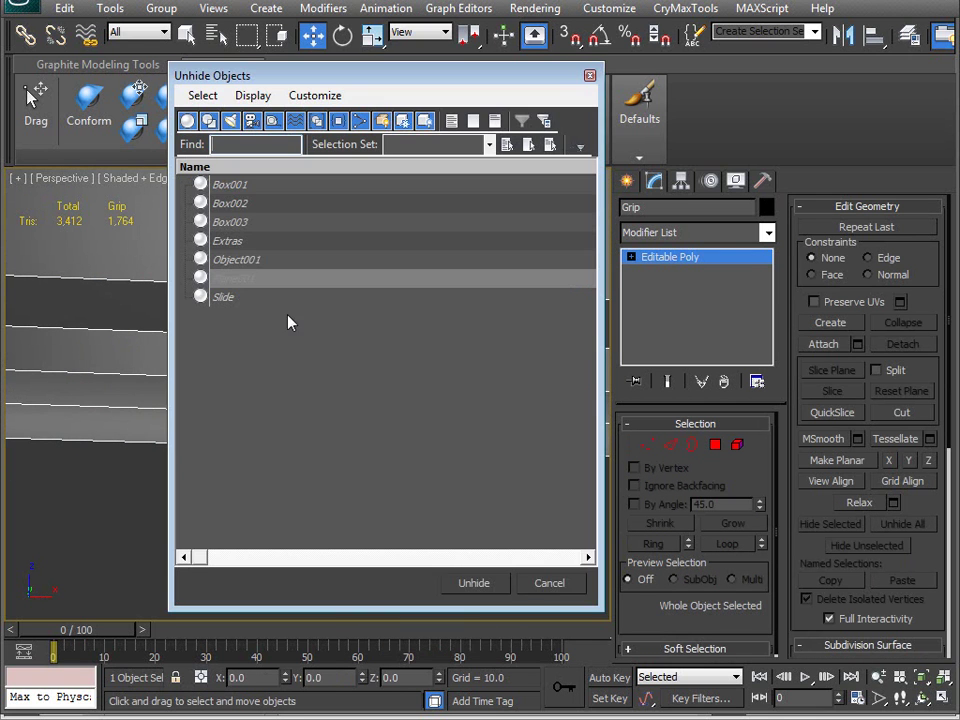
pyautogui.doubleClick(243, 279)
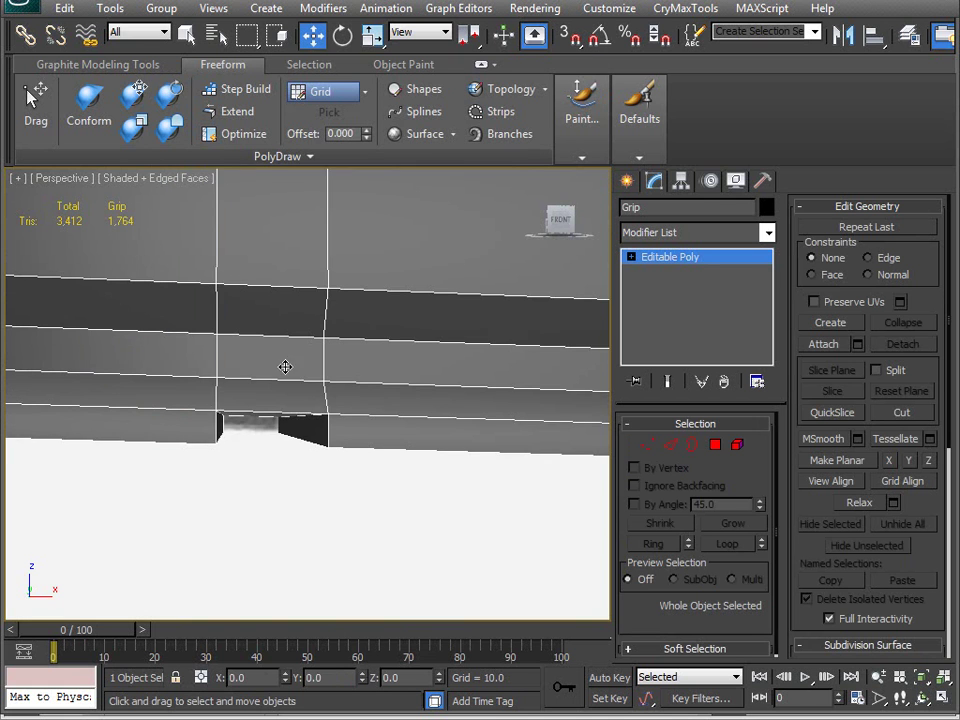
# Step: In the front view, select both vertical vertex columns bounding the underside recess and set the editing constraint to Edge
pyautogui.moveTo(343, 515); pyautogui.dragTo(332, 501, button='middle')
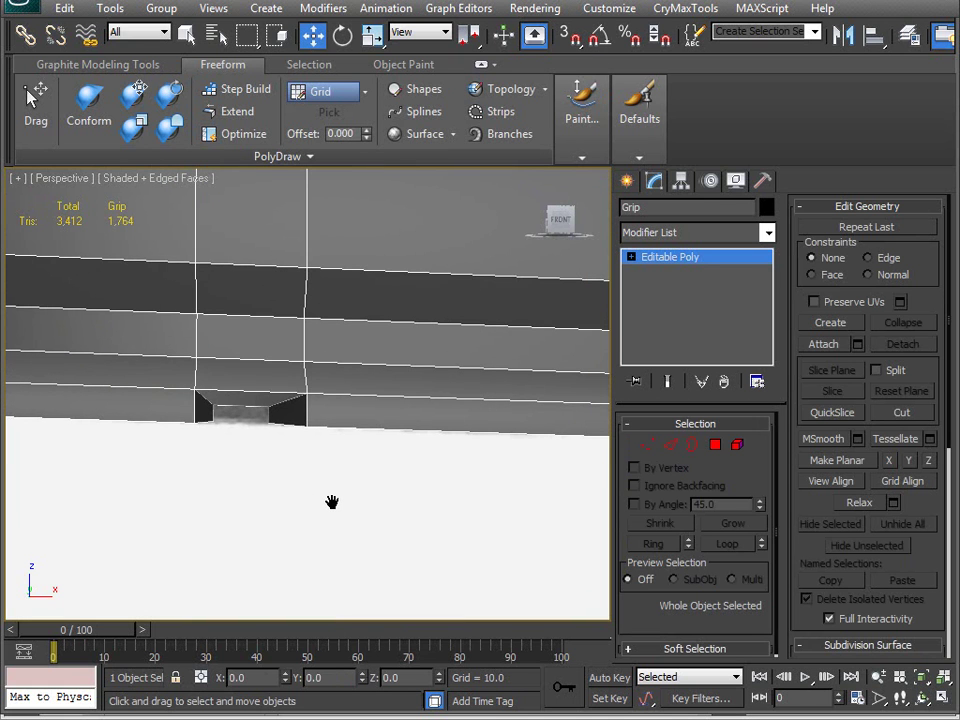
pyautogui.press('v')
pyautogui.press('f')
pyautogui.scroll(5, 333, 503)
pyautogui.moveTo(249, 391); pyautogui.dragTo(345, 476, button='middle')
pyautogui.scroll(3, 390, 498)
pyautogui.scroll(3, 394, 505)
pyautogui.scroll(3, 371, 493)
pyautogui.scroll(-2, 371, 489)
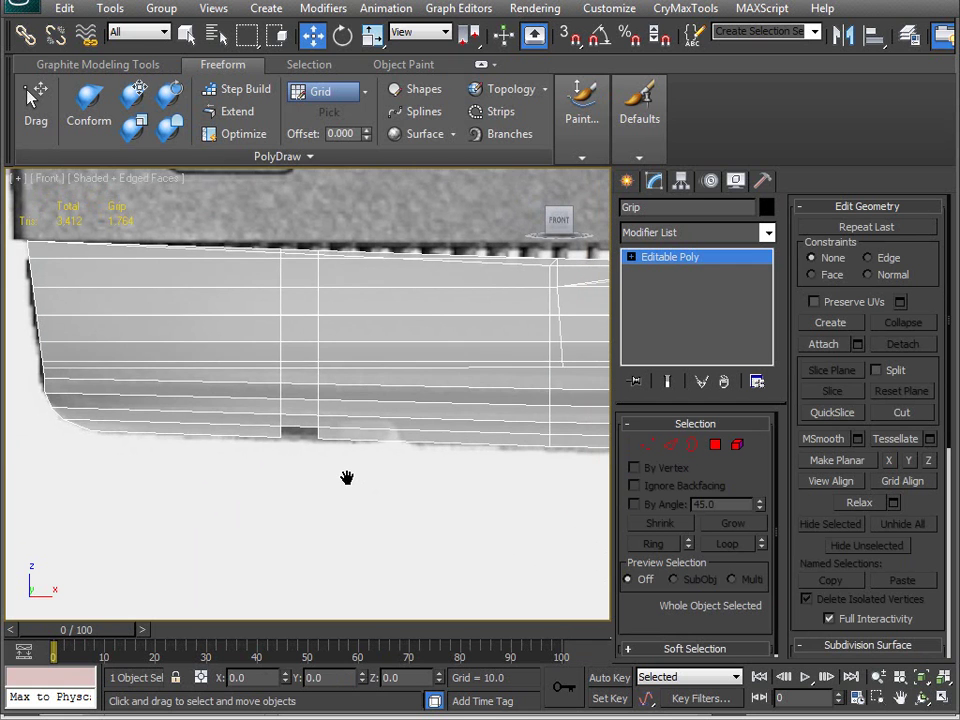
pyautogui.press('1')
pyautogui.moveTo(250, 212); pyautogui.dragTo(388, 483)
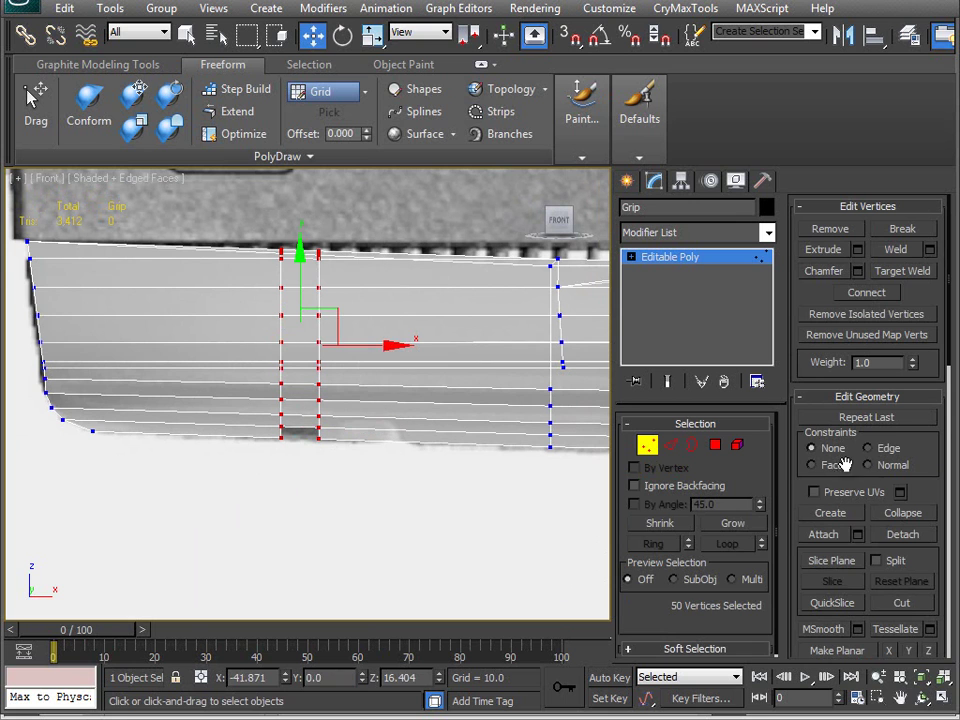
pyautogui.moveTo(371, 349); pyautogui.dragTo(454, 358)
pyautogui.rightClick(455, 369)
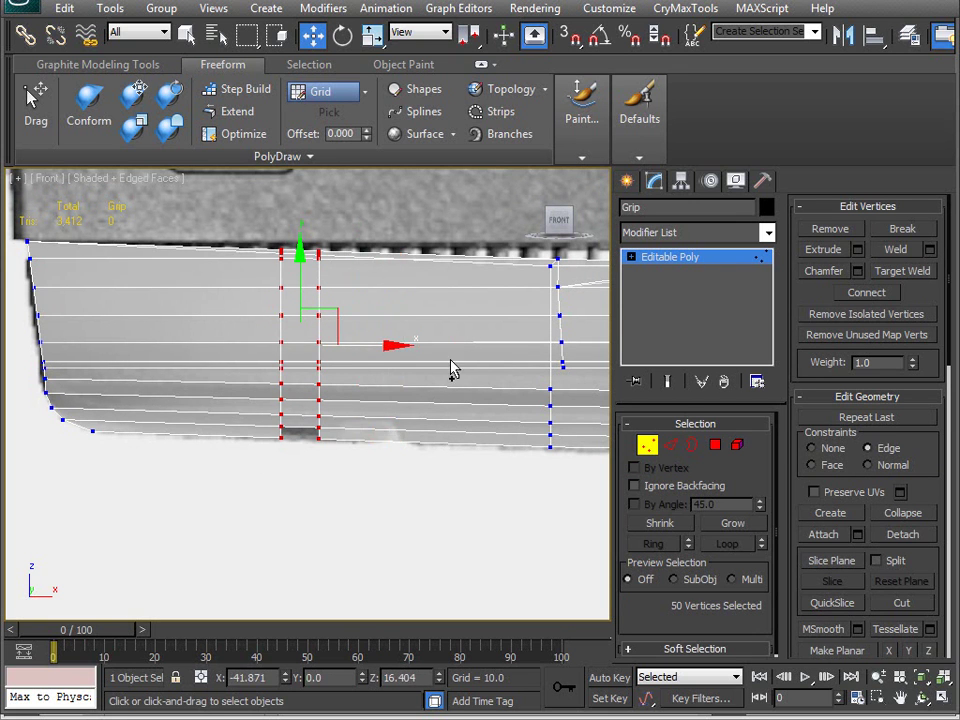
# Step: Try sliding each recess vertex column separately rearward along its edges, and undo the moves
pyautogui.moveTo(352, 236); pyautogui.dragTo(311, 476)
pyautogui.moveTo(386, 347); pyautogui.dragTo(462, 371)
pyautogui.moveTo(252, 249); pyautogui.dragTo(340, 450)
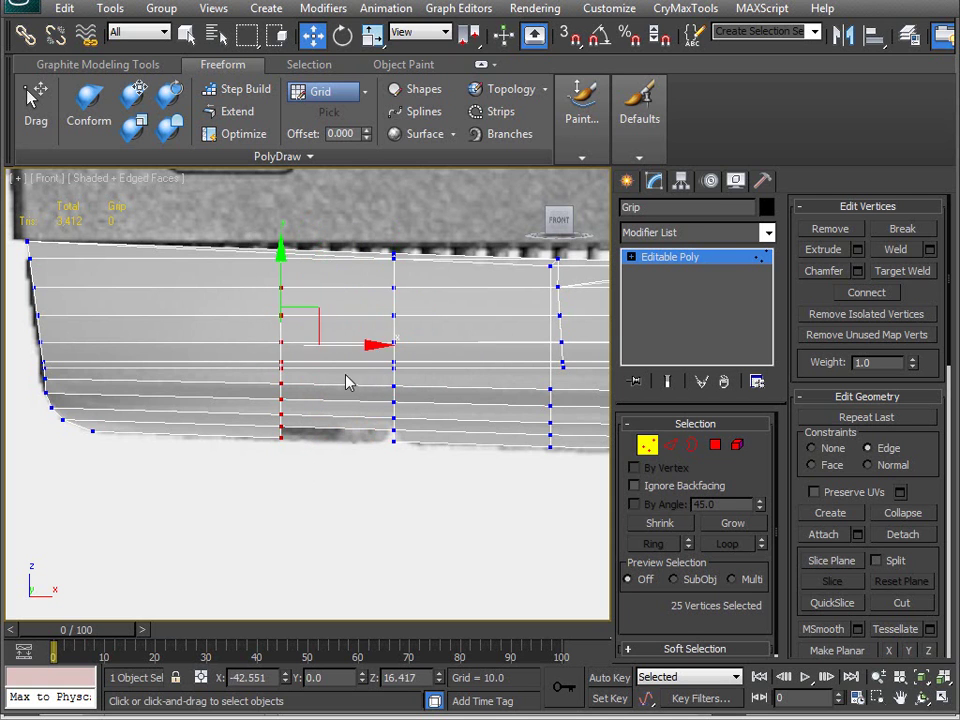
pyautogui.moveTo(343, 348); pyautogui.dragTo(401, 358)
pyautogui.hotkey('ctrl', 'z')
pyautogui.hotkey('ctrl', 'z')
pyautogui.hotkey('ctrl', 'z')
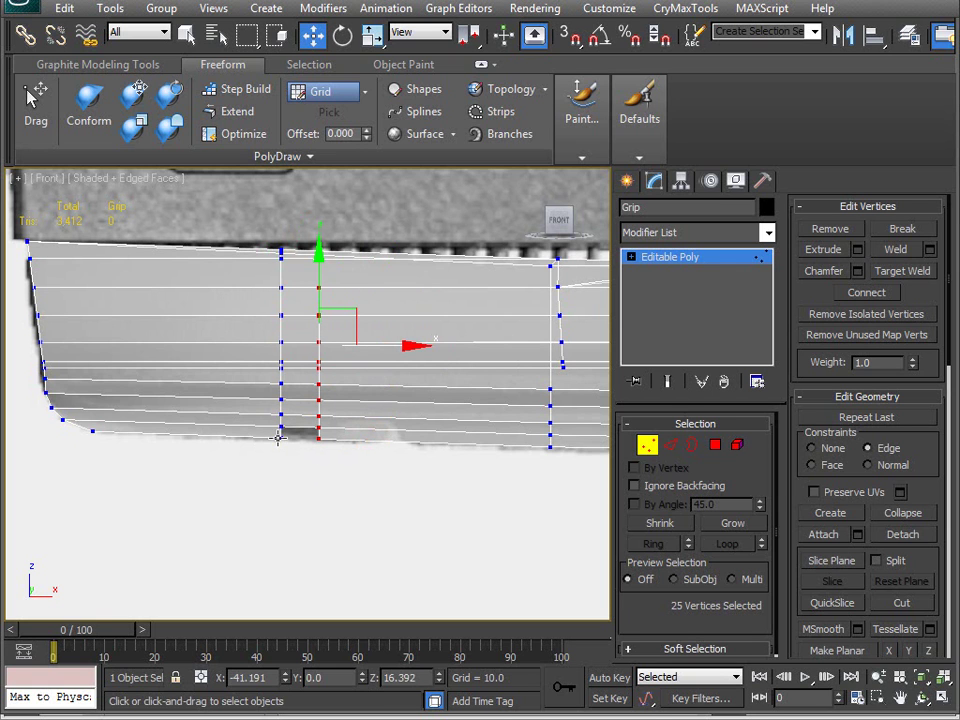
# Step: Set the constraint to None, shift both recess vertex columns rearward to about X -39.4, and nudge the rear column to about X -38.59
pyautogui.click(839, 450)
pyautogui.moveTo(233, 228); pyautogui.dragTo(362, 477)
pyautogui.moveTo(362, 347); pyautogui.dragTo(446, 349)
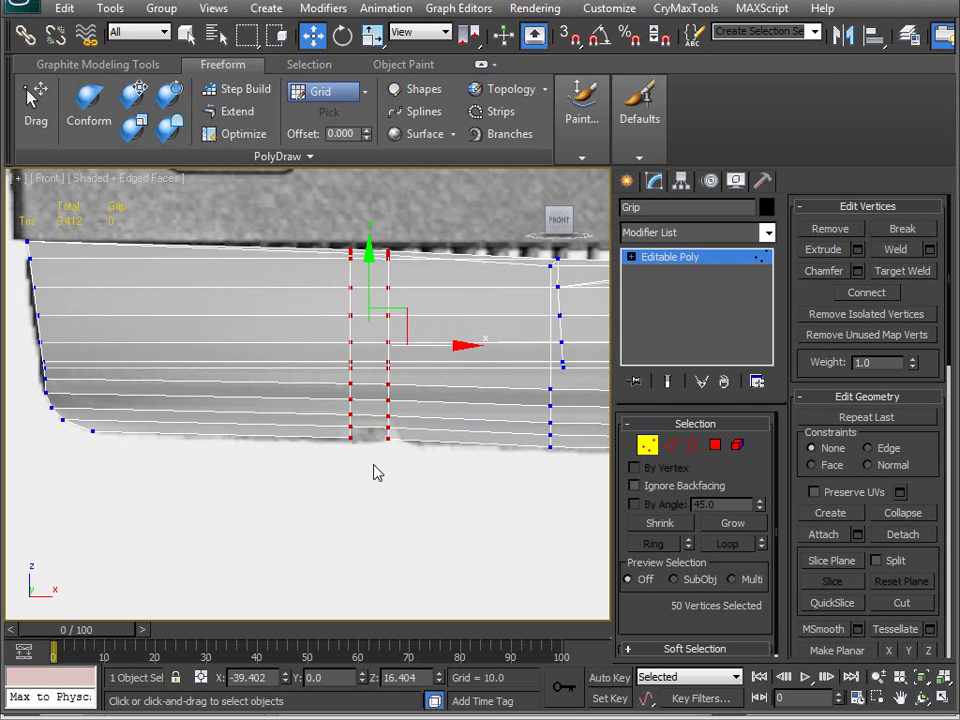
pyautogui.moveTo(410, 276); pyautogui.dragTo(420, 313)
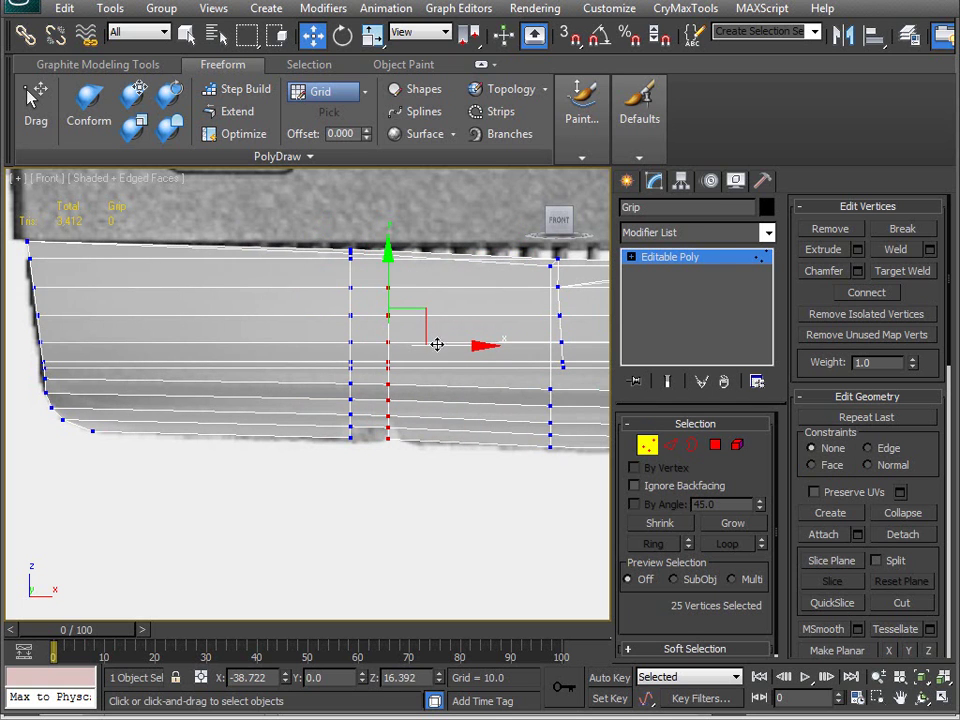
pyautogui.moveTo(408, 304); pyautogui.dragTo(403, 349, button='middle')
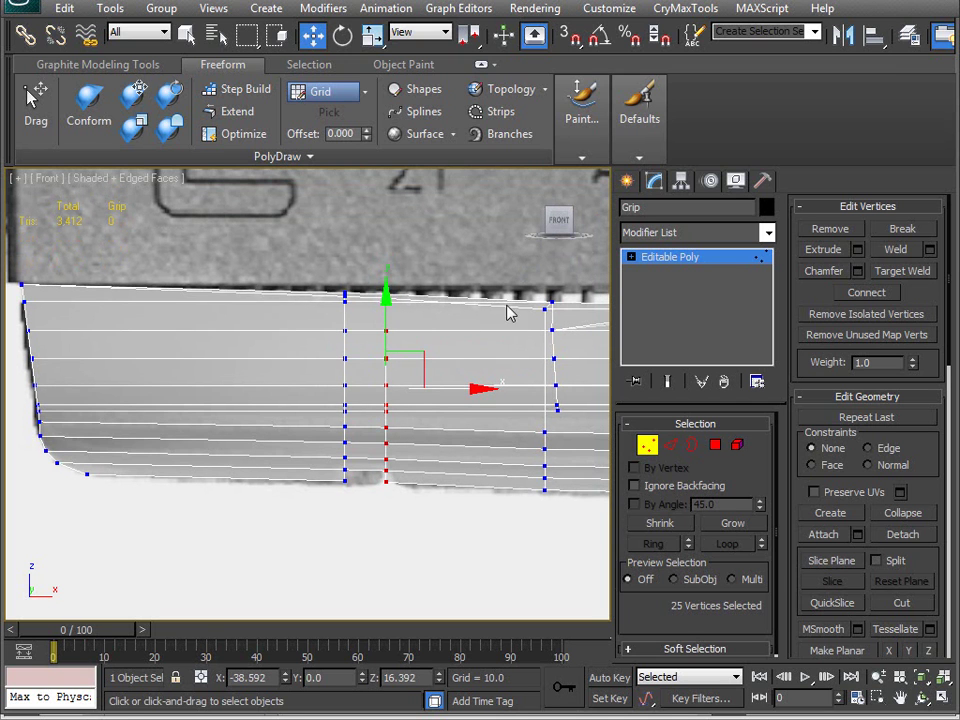
# Step: Undo the moves of the recess vertex columns and the change of constraint
pyautogui.hotkey('ctrl', 'z')
pyautogui.hotkey('ctrl', 'z')
pyautogui.hotkey('ctrl', 'z')
pyautogui.hotkey('ctrl', 'z')
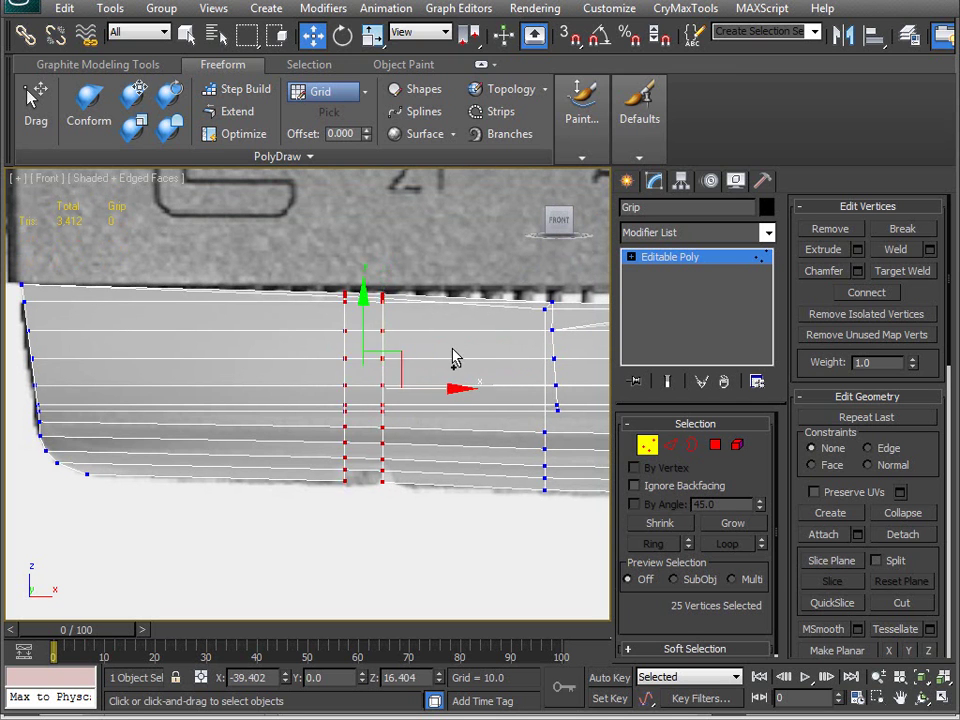
pyautogui.hotkey('ctrl', 'z')
pyautogui.hotkey('ctrl', 'z')
pyautogui.hotkey('ctrl', 'z')
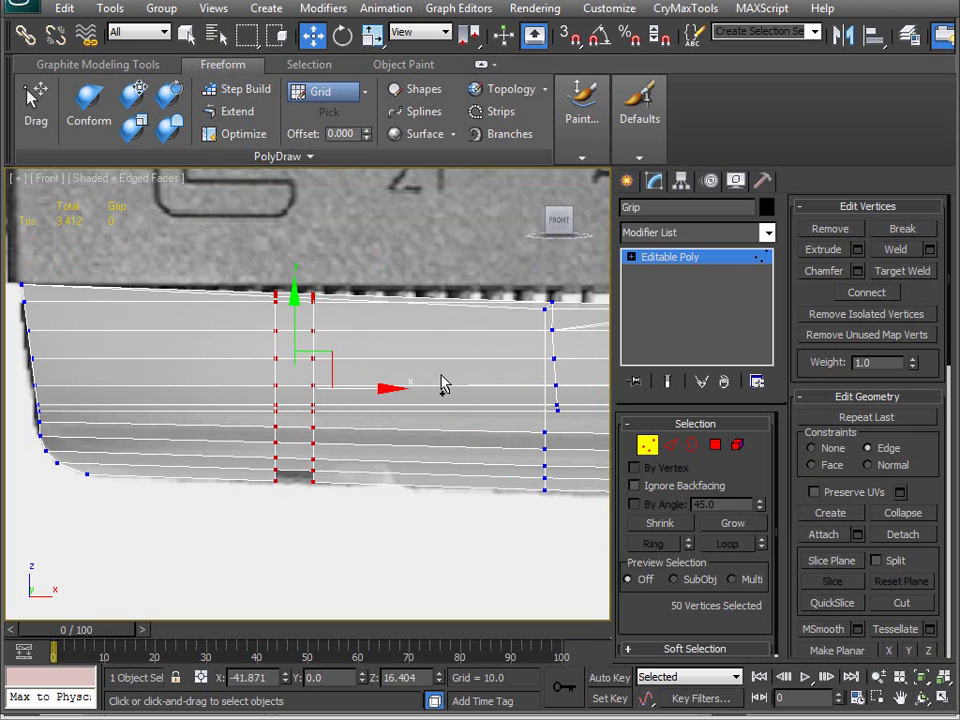
# Step: Undo the recess's vertex welds, side-polygon deletion and extrusion, back to the flat underside strip
pyautogui.hotkey('ctrl', 'z')
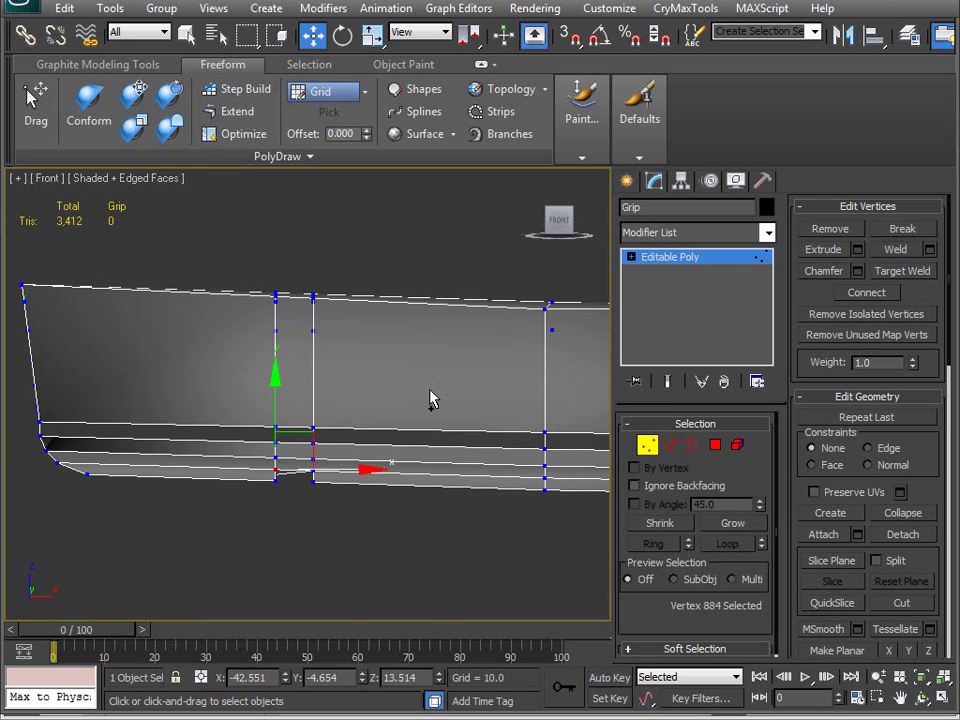
pyautogui.keyDown('alt'); pyautogui.moveTo(431, 399); pyautogui.dragTo(346, 393, button='middle'); pyautogui.keyUp('alt')
pyautogui.hotkey('ctrl', 'z')
pyautogui.hotkey('ctrl', 'z')
pyautogui.hotkey('ctrl', 'z')
pyautogui.moveTo(340, 464); pyautogui.dragTo(356, 420, button='middle')
pyautogui.hotkey('ctrl', 'z')
pyautogui.hotkey('ctrl', 'z')
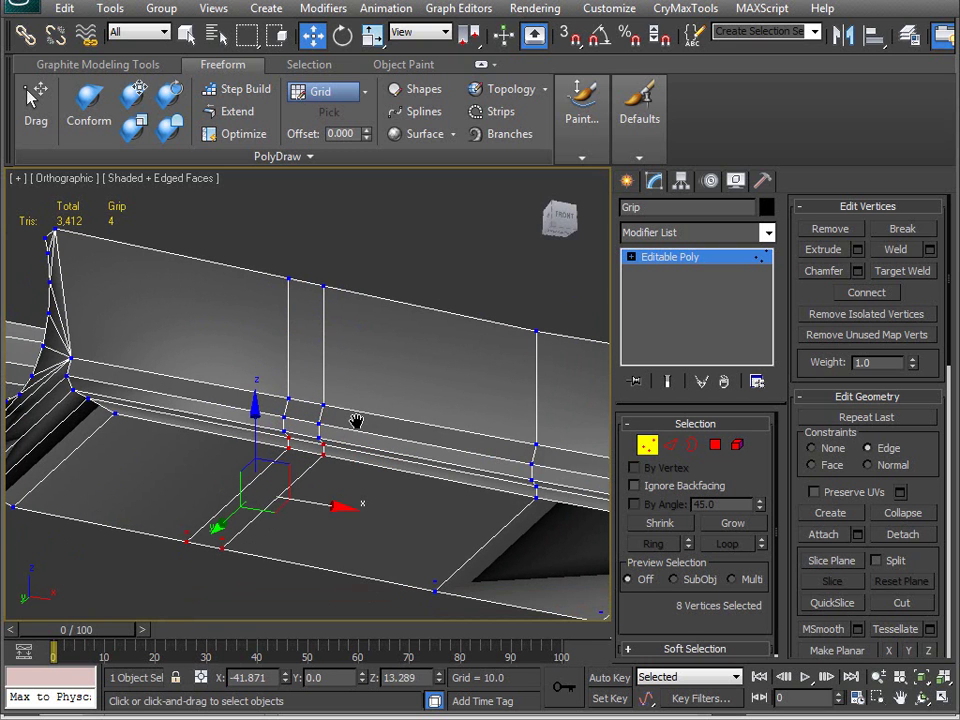
# Step: Unhide the reference image Plane001 and make the Grip see-through
pyautogui.keyDown('alt'); pyautogui.moveTo(362, 437); pyautogui.dragTo(315, 485, button='middle'); pyautogui.keyUp('alt')
pyautogui.rightClick(300, 368)
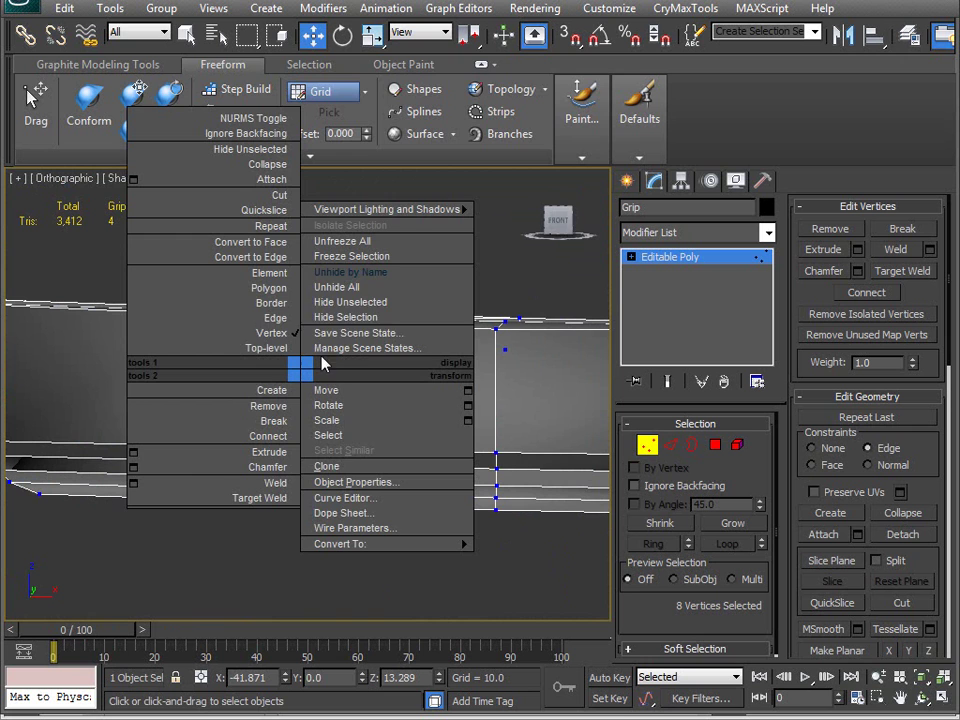
pyautogui.click(355, 272)
pyautogui.click(226, 278)
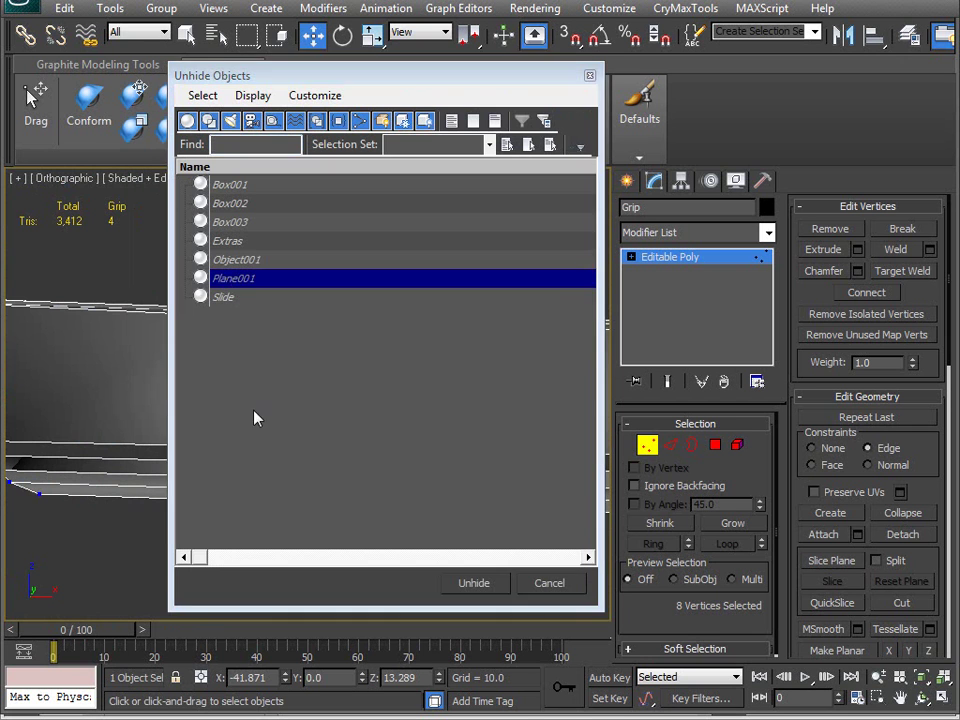
pyautogui.press('Return')
pyautogui.moveTo(332, 489); pyautogui.dragTo(353, 472, button='middle')
pyautogui.hotkey('alt', 'x')
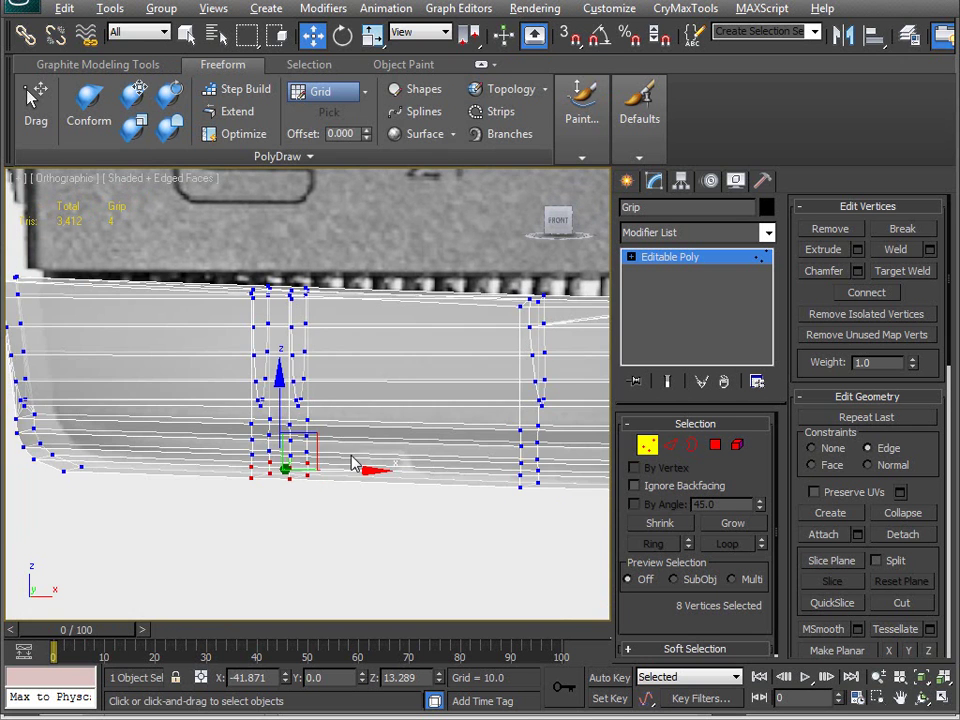
# Step: In the front view, select both vertical vertex columns and slide them rearward along the edges to about X -39.93, matching the reference notch
pyautogui.scroll(-5, 223, 294)
pyautogui.scroll(8, 234, 315)
pyautogui.moveTo(234, 315); pyautogui.dragTo(264, 358, button='middle')
pyautogui.scroll(-2, 251, 369)
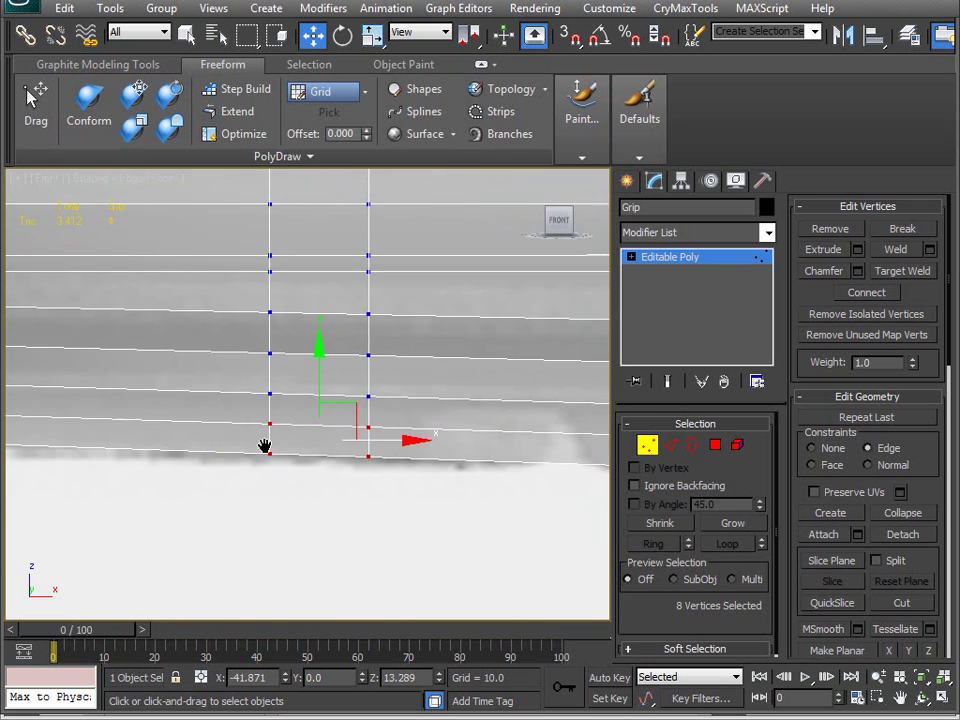
pyautogui.scroll(-2, 229, 240)
pyautogui.moveTo(229, 240); pyautogui.dragTo(198, 264, button='middle')
pyautogui.moveTo(222, 203); pyautogui.dragTo(401, 510)
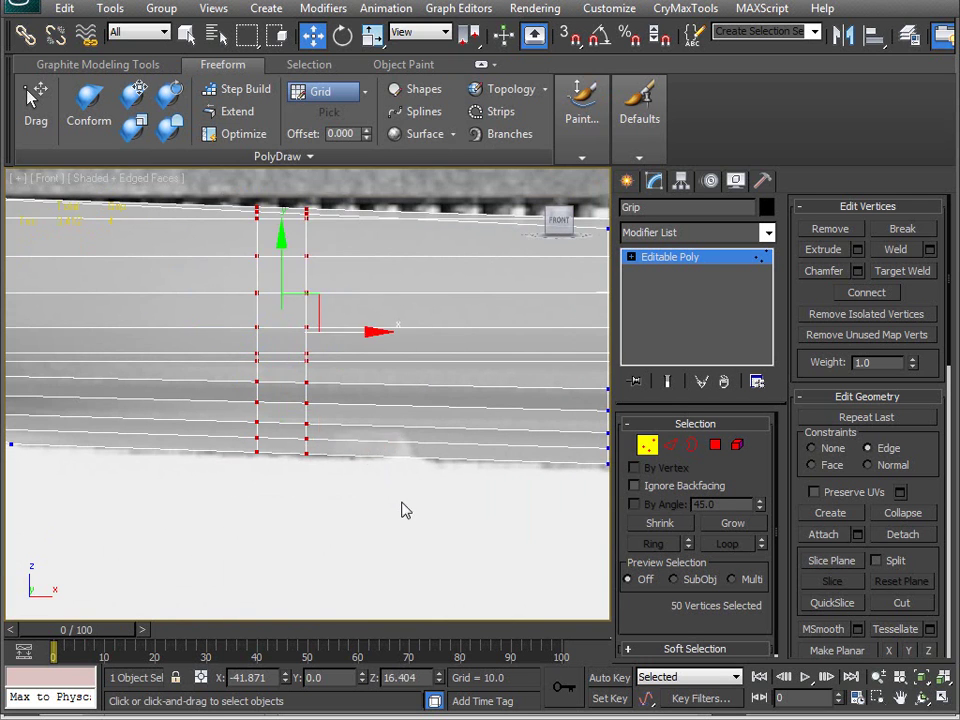
pyautogui.moveTo(330, 377); pyautogui.dragTo(298, 370, button='middle')
pyautogui.moveTo(321, 326); pyautogui.dragTo(409, 362)
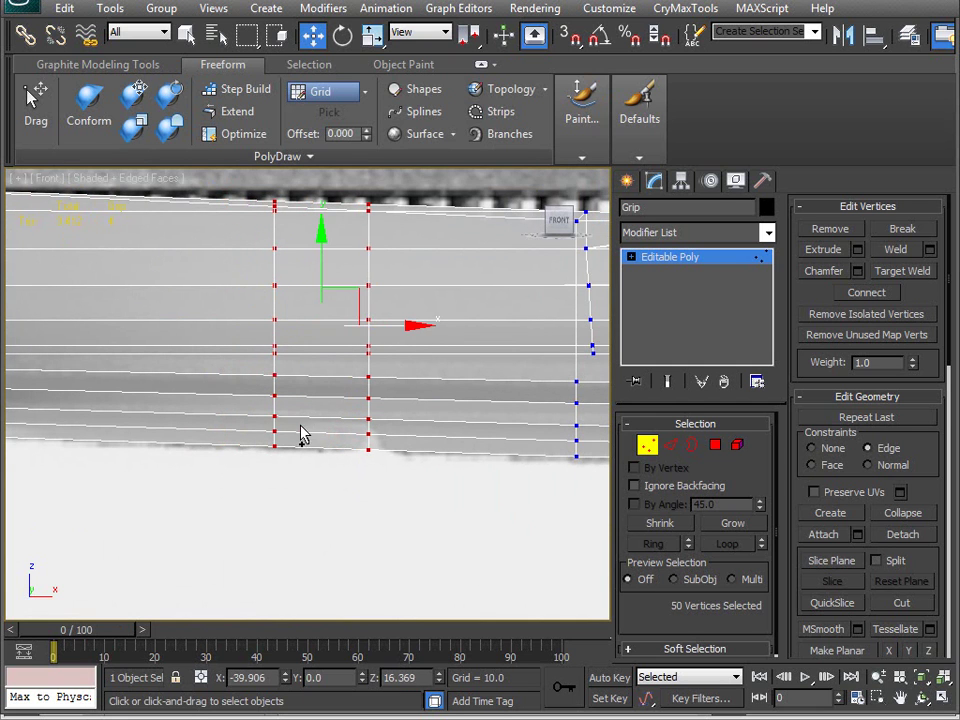
pyautogui.moveTo(302, 436); pyautogui.dragTo(270, 436)
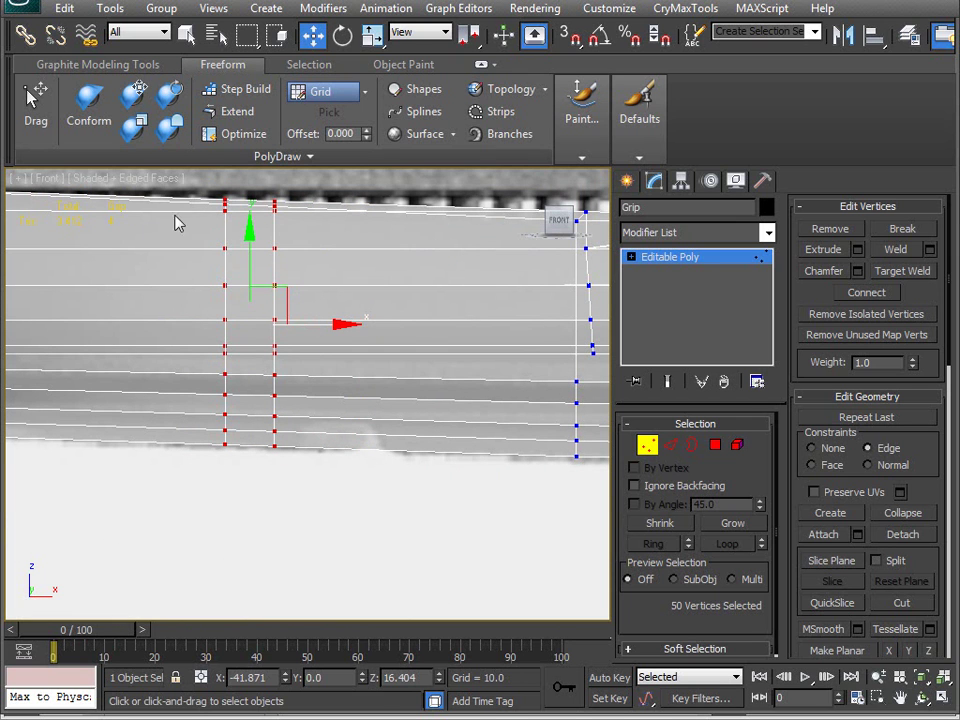
pyautogui.moveTo(306, 325); pyautogui.dragTo(396, 331)
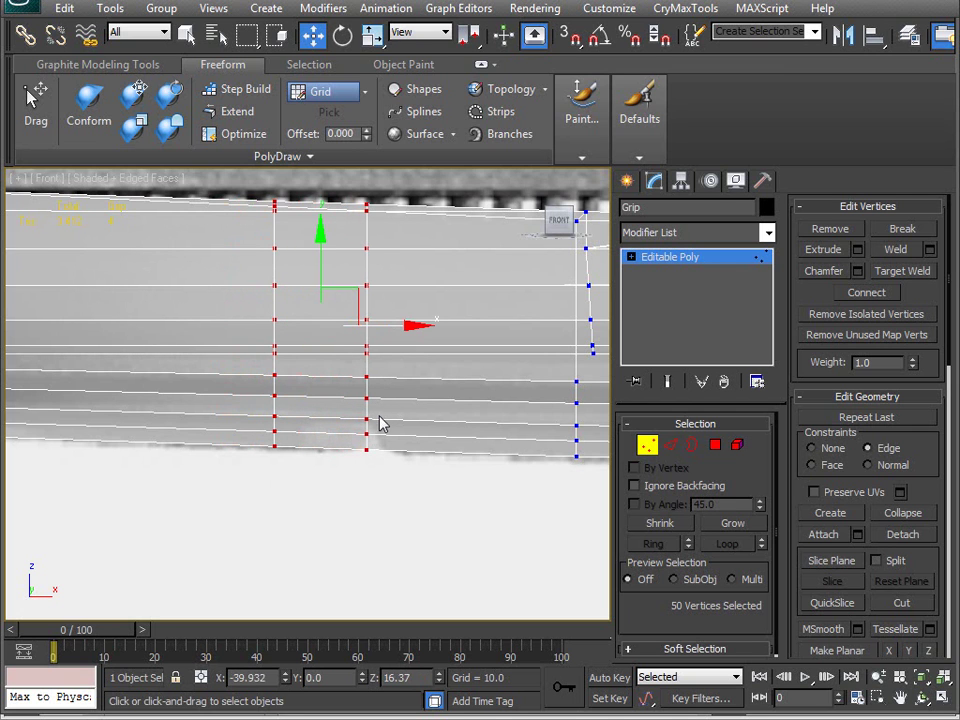
# Step: Slide the front vertex column rearward along the edges to about X -40.47 to narrow the strip to the notch width
pyautogui.moveTo(267, 486); pyautogui.dragTo(316, 197)
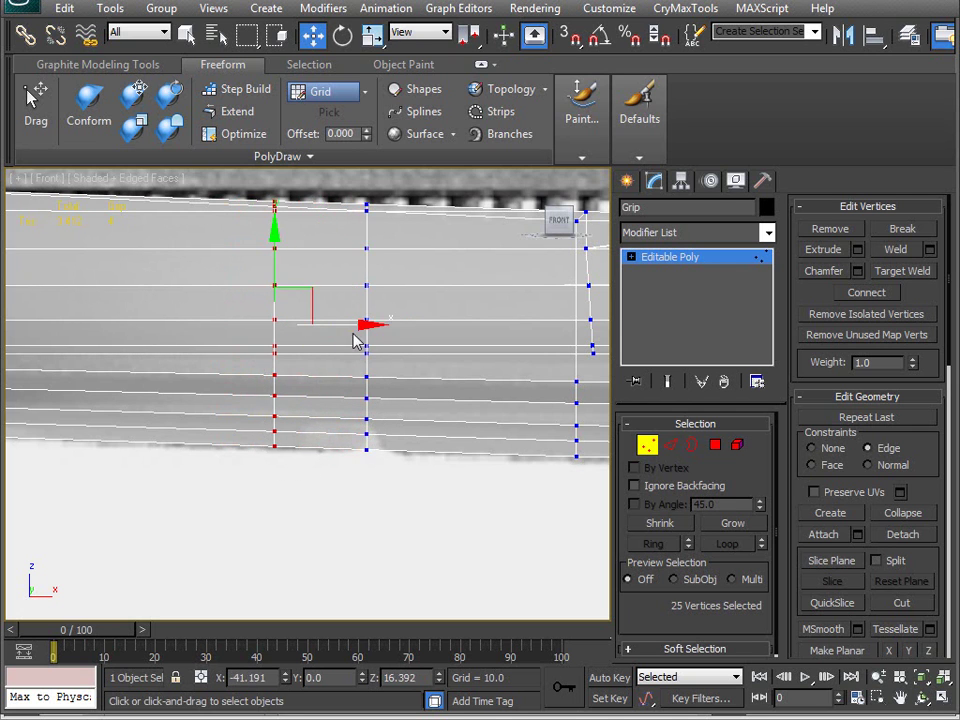
pyautogui.moveTo(326, 323); pyautogui.dragTo(360, 343)
pyautogui.moveTo(330, 289); pyautogui.dragTo(328, 317, button='middle')
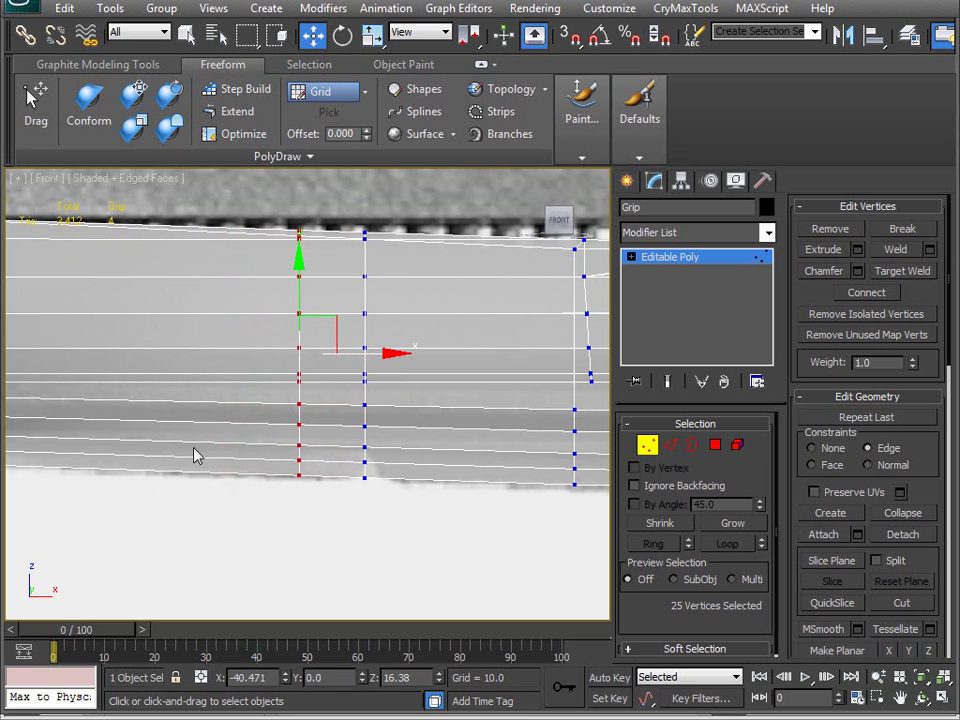
pyautogui.moveTo(260, 466); pyautogui.dragTo(263, 471, button='middle')
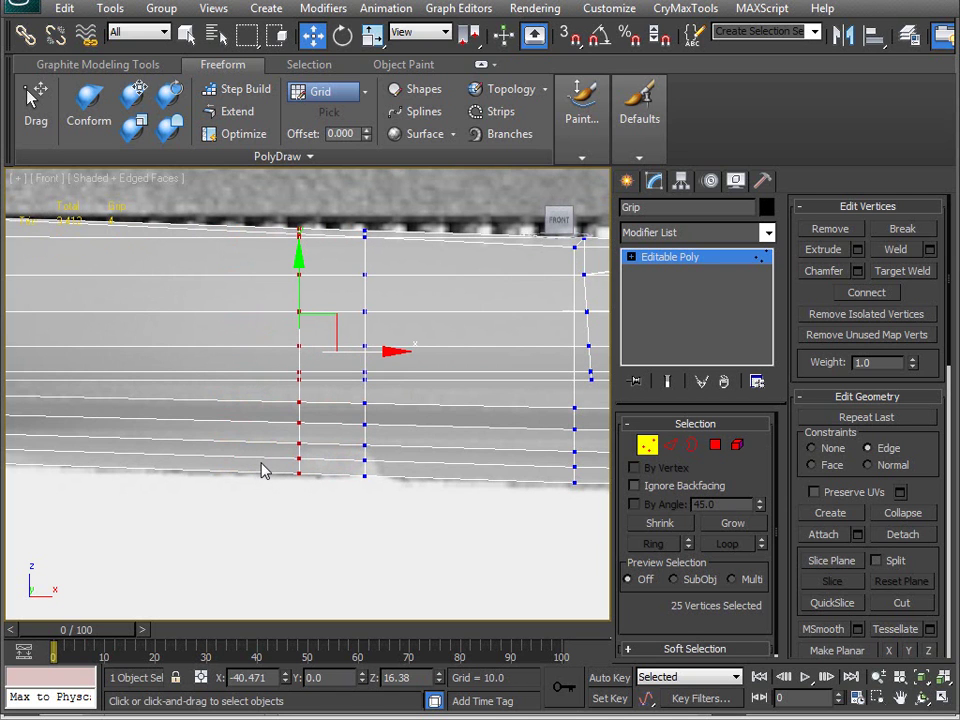
# Step: Delete the two small side polygons at the ends of the strip under the frame
pyautogui.press('p')
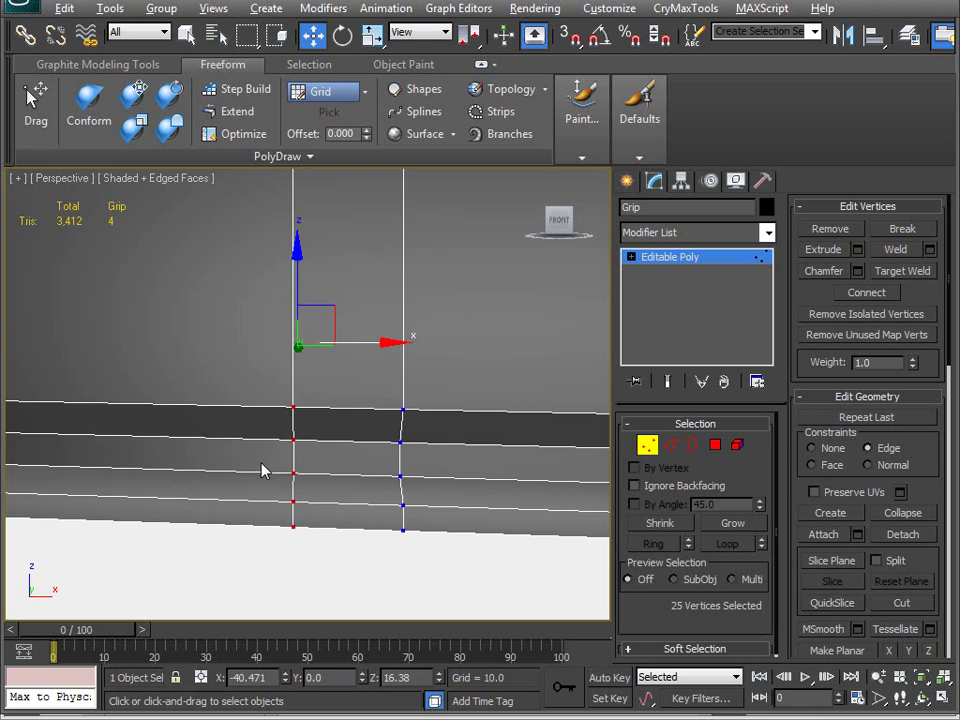
pyautogui.keyDown('alt'); pyautogui.moveTo(263, 469); pyautogui.dragTo(323, 428, button='middle'); pyautogui.keyUp('alt')
pyautogui.scroll(6, 300, 414)
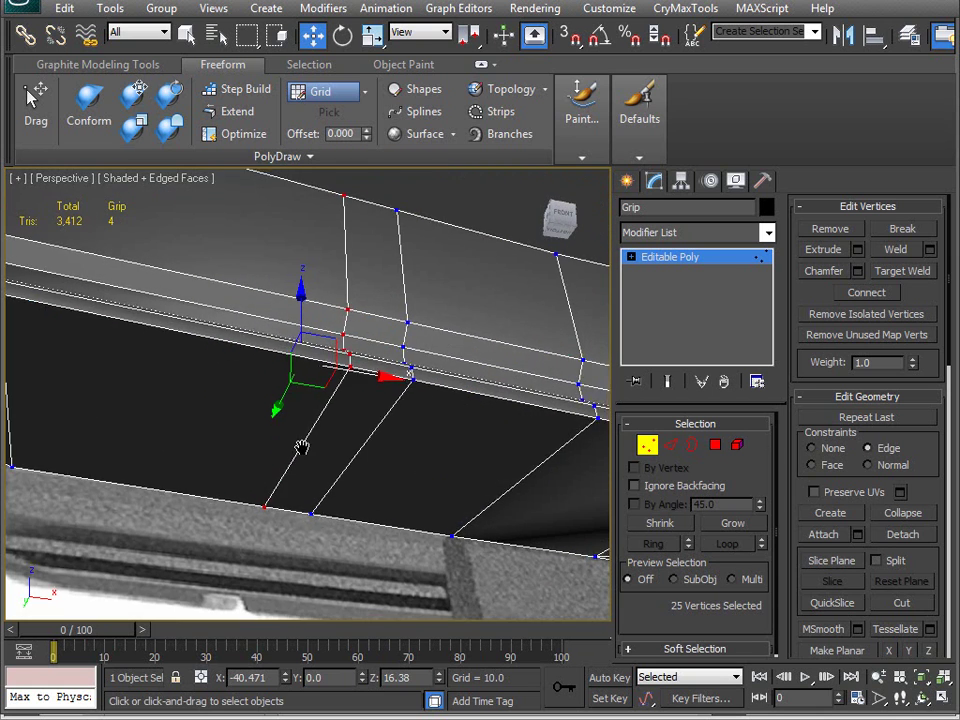
pyautogui.keyDown('alt'); pyautogui.moveTo(463, 456); pyautogui.dragTo(456, 454, button='middle'); pyautogui.keyUp('alt')
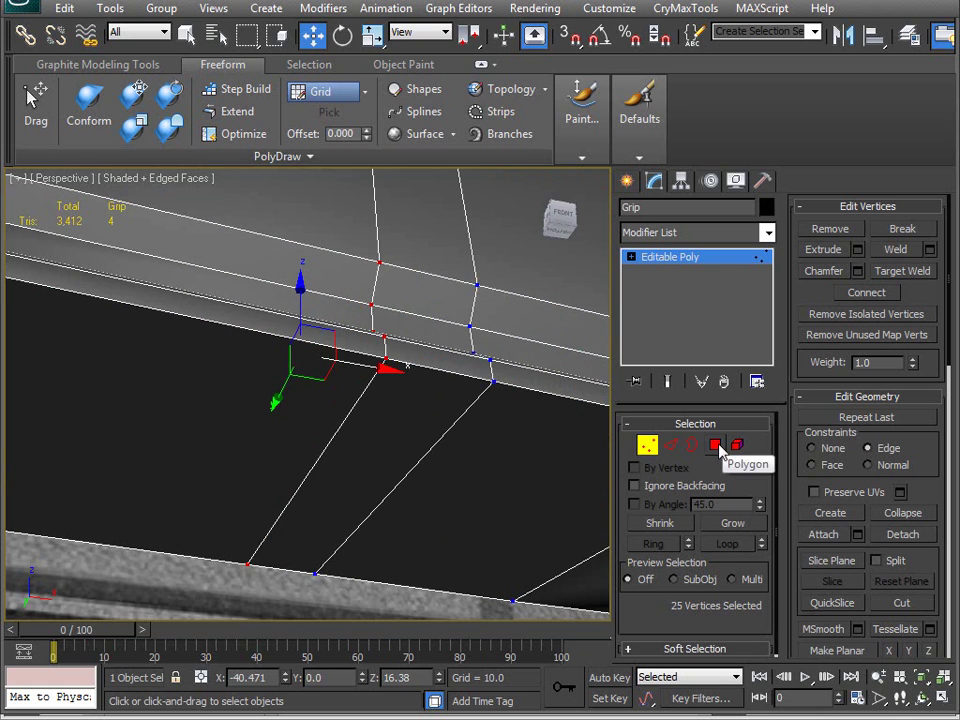
pyautogui.click(716, 445)
pyautogui.click(411, 372)
pyautogui.keyDown('alt'); pyautogui.moveTo(411, 377); pyautogui.dragTo(356, 388, button='middle'); pyautogui.keyUp('alt')
pyautogui.press('Delete')
# Step: Select the underside polygon between the two vertical edge loops and extrude it by 0.515
pyautogui.scroll(-5, 320, 420)
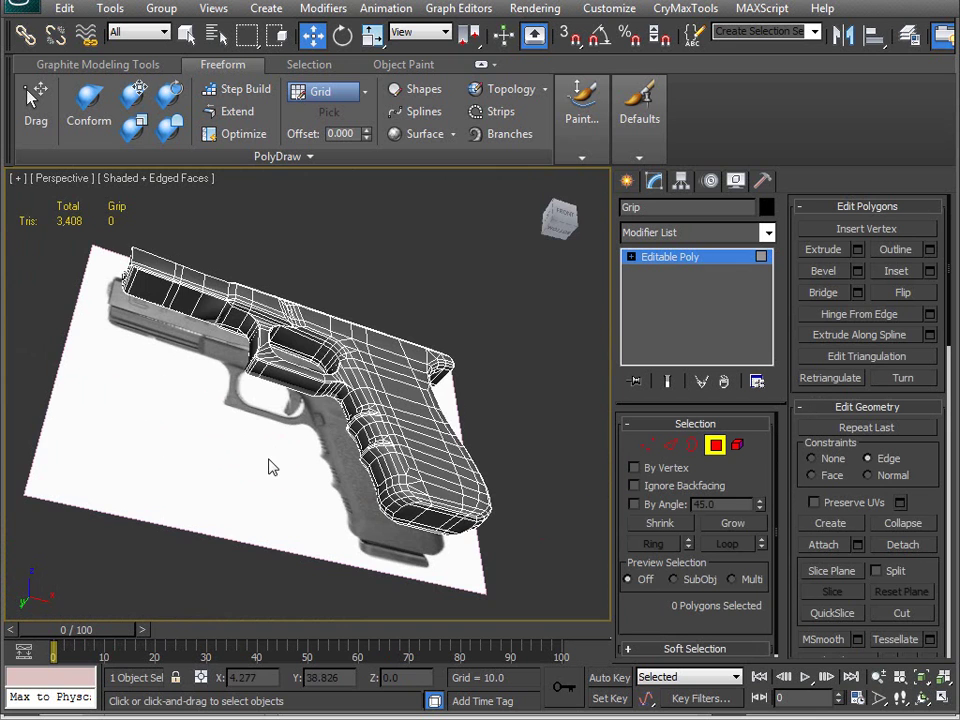
pyautogui.click(173, 295)
pyautogui.press('z')
pyautogui.keyDown('alt'); pyautogui.moveTo(171, 369); pyautogui.dragTo(443, 401, button='middle'); pyautogui.keyUp('alt')
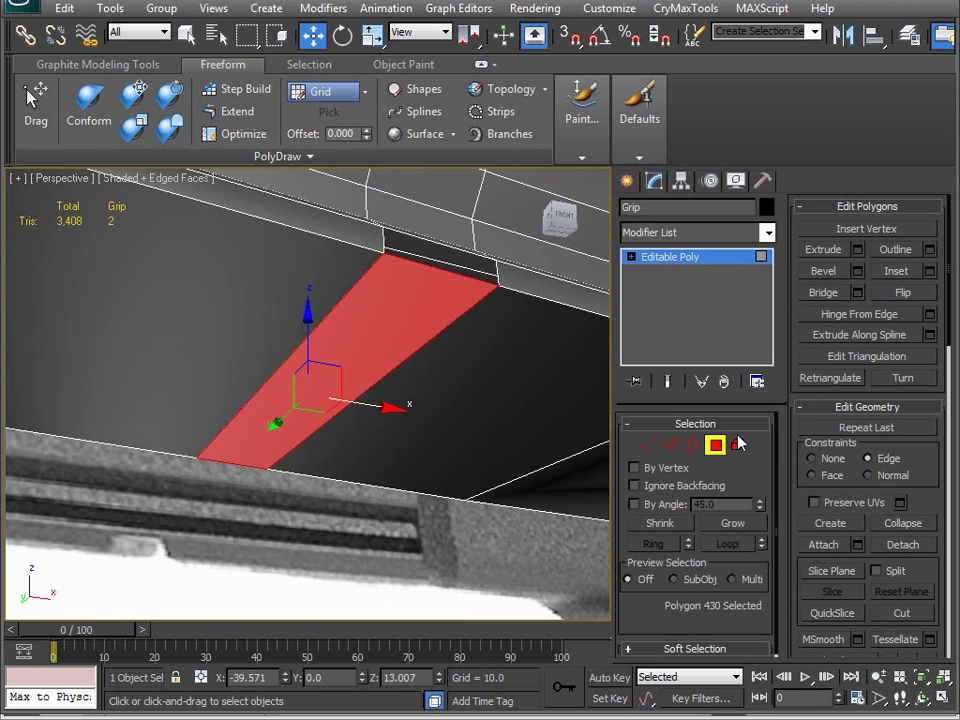
pyautogui.click(857, 249)
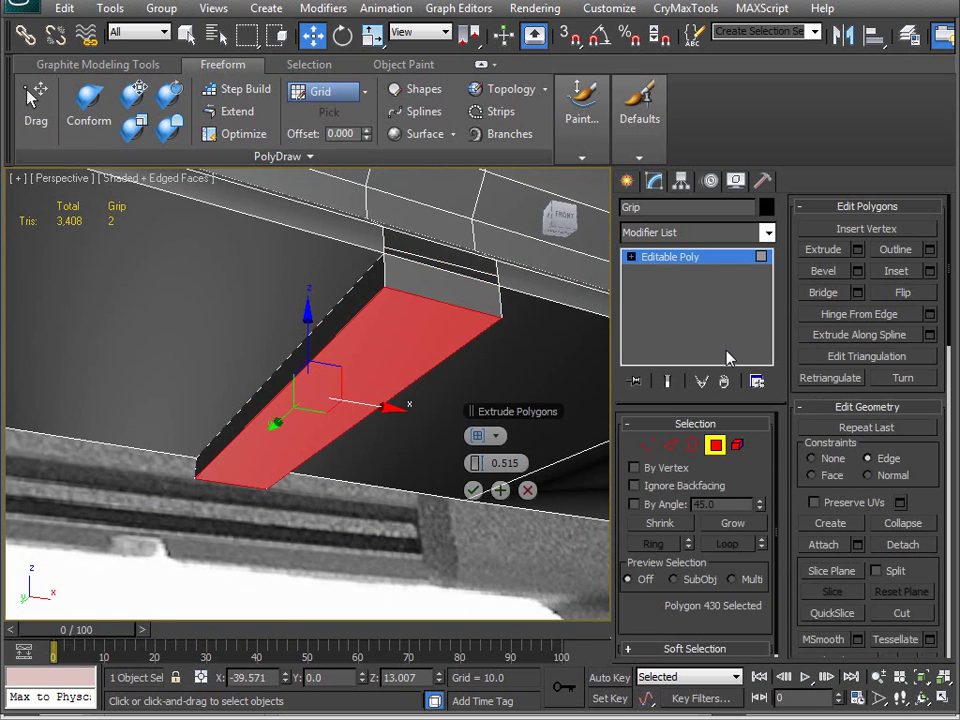
pyautogui.click(474, 491)
# Step: Raise the extruded polygon along Z into the frame to form the recess, and set the constraint to None
pyautogui.keyDown('alt'); pyautogui.moveTo(339, 399); pyautogui.dragTo(285, 411, button='middle'); pyautogui.keyUp('alt')
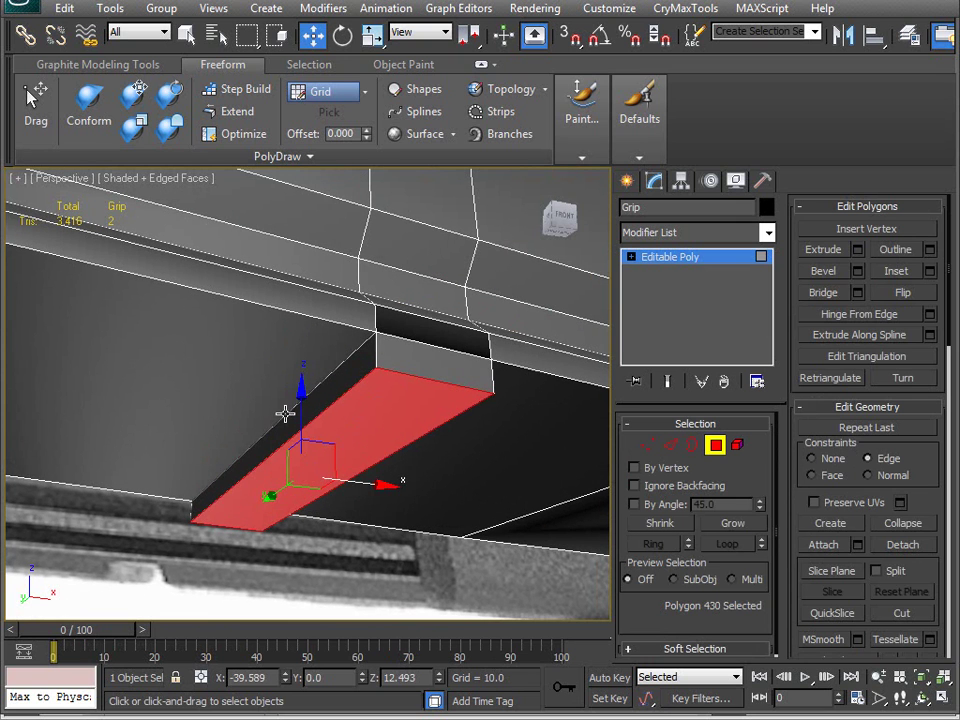
pyautogui.moveTo(300, 405); pyautogui.dragTo(300, 350)
pyautogui.click(811, 458)
# Step: Delete the two side polygons closing the ends of the new recess
pyautogui.click(427, 341)
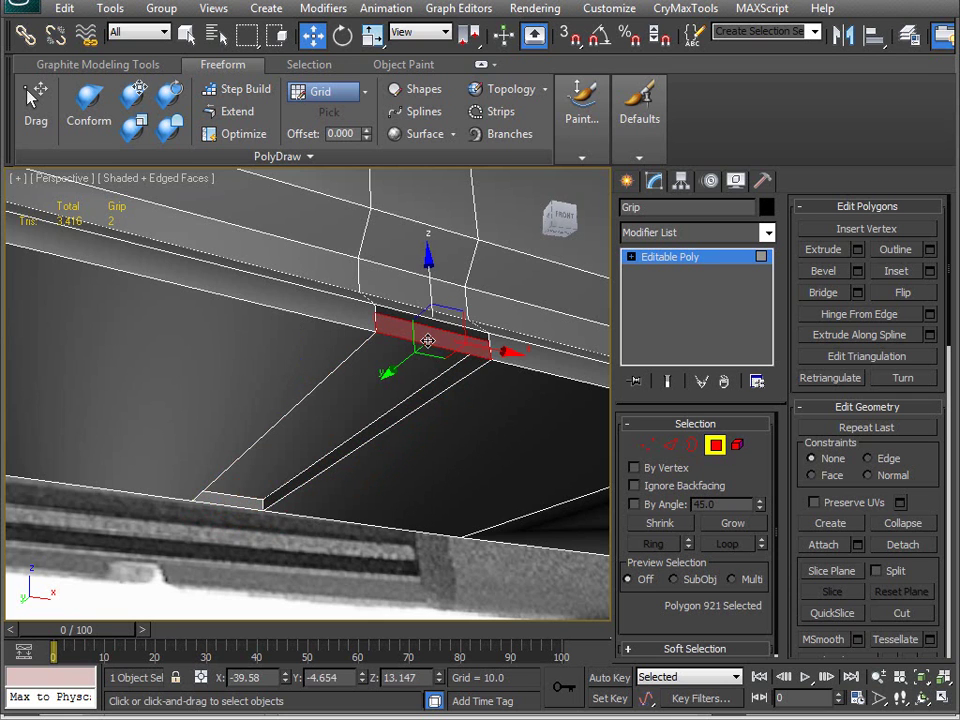
pyautogui.keyDown('ctrl'); pyautogui.click(229, 501); pyautogui.keyUp('ctrl')
pyautogui.hotkey('ctrl', 'd')
# Step: Target-weld the loose upper corner vertices of the underside recess to the adjacent frame vertices on both sides of the frame
pyautogui.press('1')
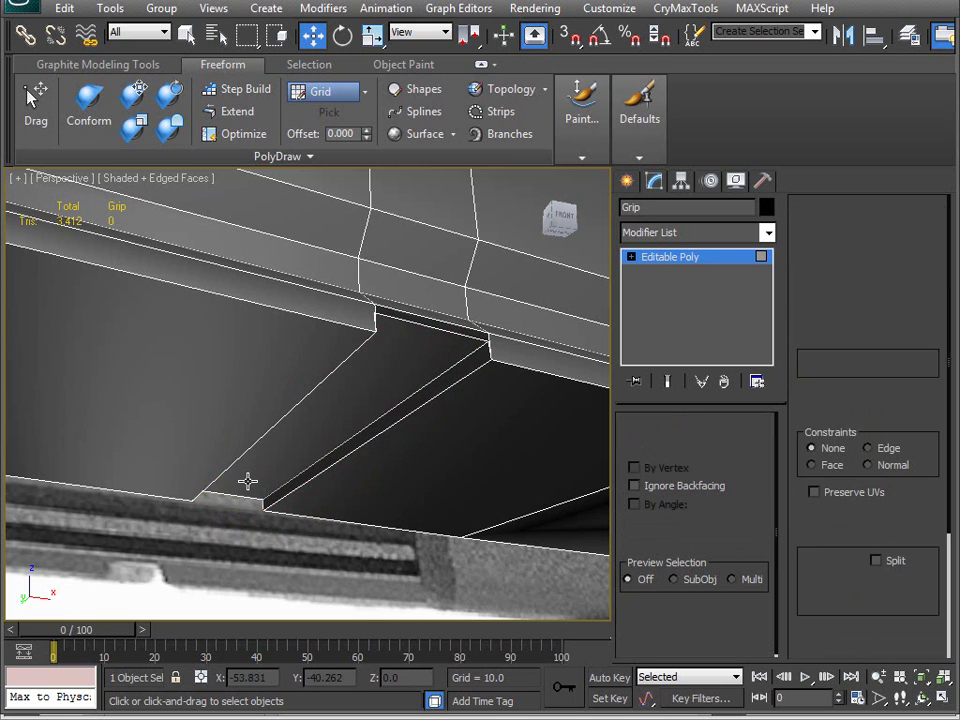
pyautogui.click(905, 271)
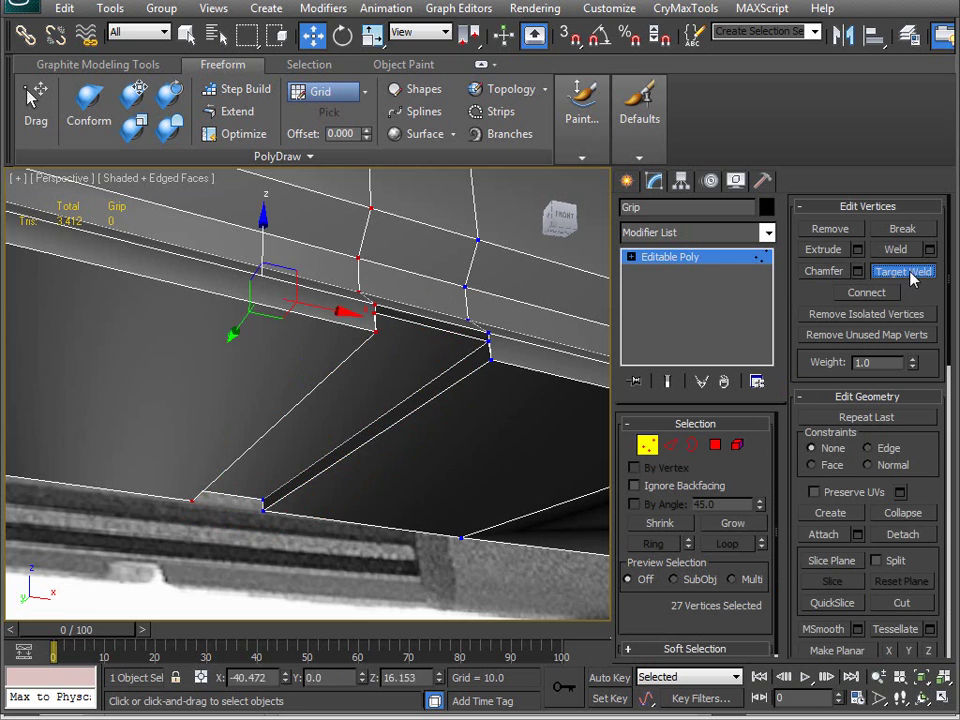
pyautogui.click(376, 306)
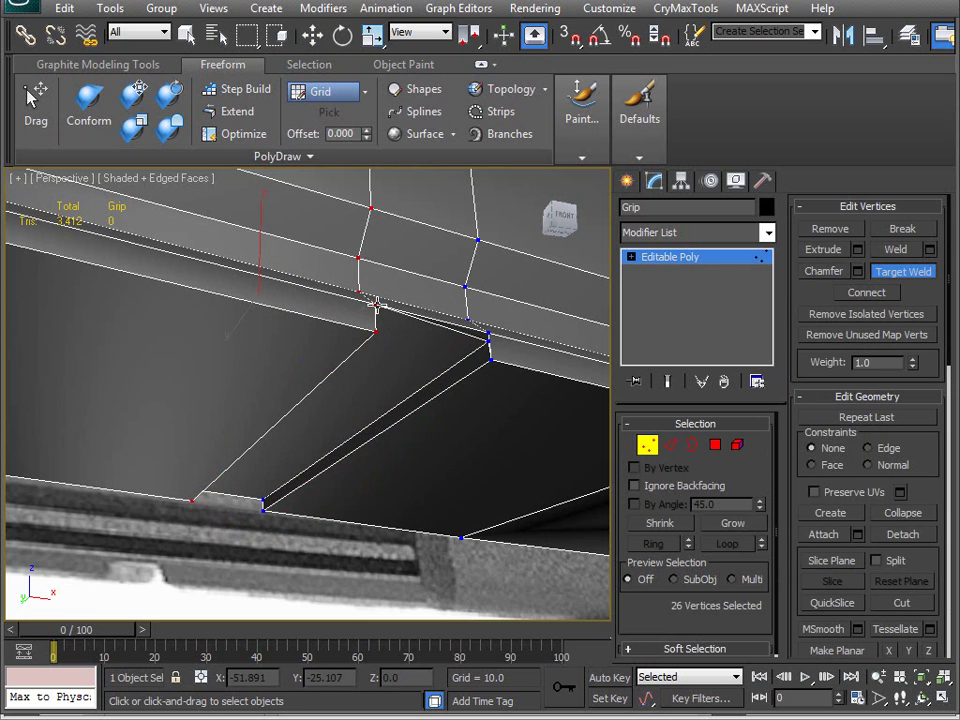
pyautogui.click(489, 336)
pyautogui.keyDown('alt'); pyautogui.moveTo(118, 546); pyautogui.dragTo(409, 515, button='middle'); pyautogui.keyUp('alt')
pyautogui.scroll(4, 333, 493)
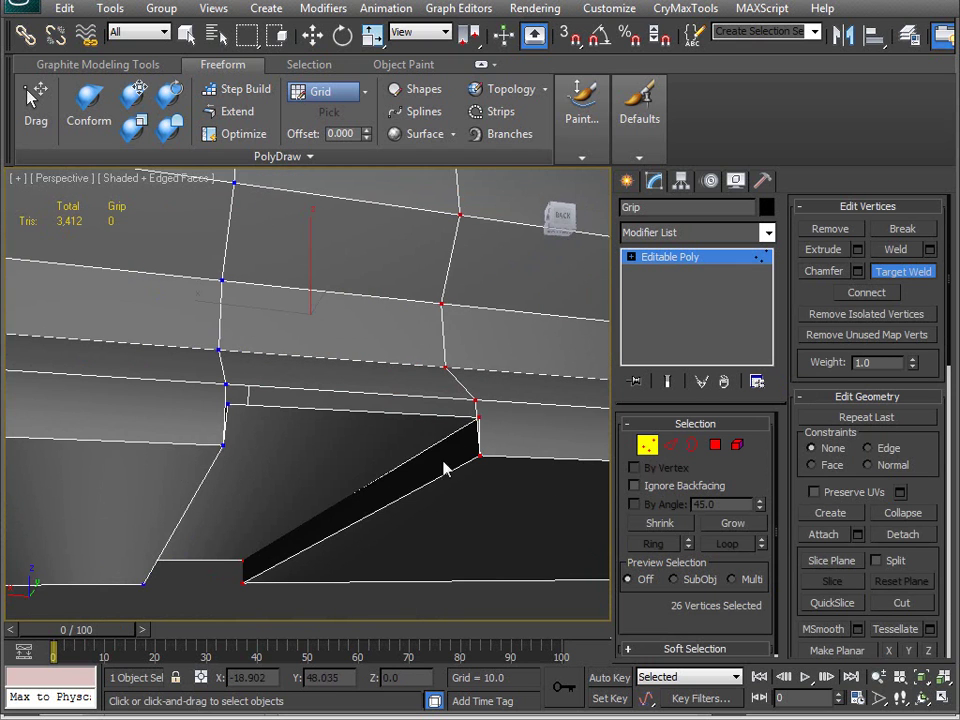
pyautogui.click(478, 414)
pyautogui.click(228, 405)
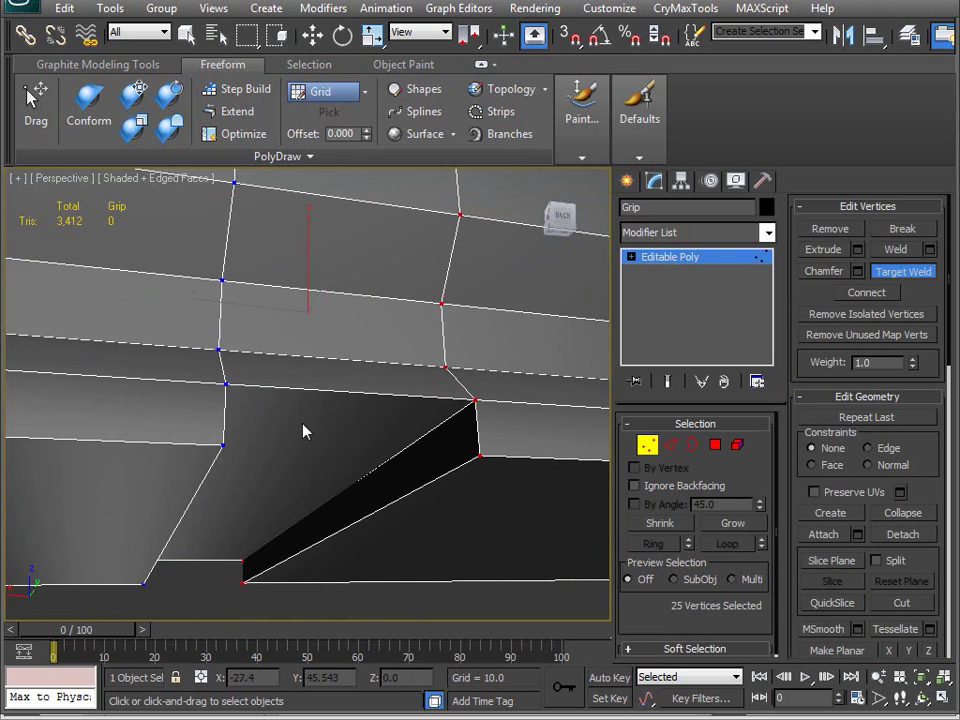
pyautogui.press('w')
# Step: Select the recess's two lower side edges, set the Edge constraint, and scale them about the selection center to 111% along X
pyautogui.keyDown('alt'); pyautogui.moveTo(369, 461); pyautogui.dragTo(273, 444, button='middle'); pyautogui.keyUp('alt')
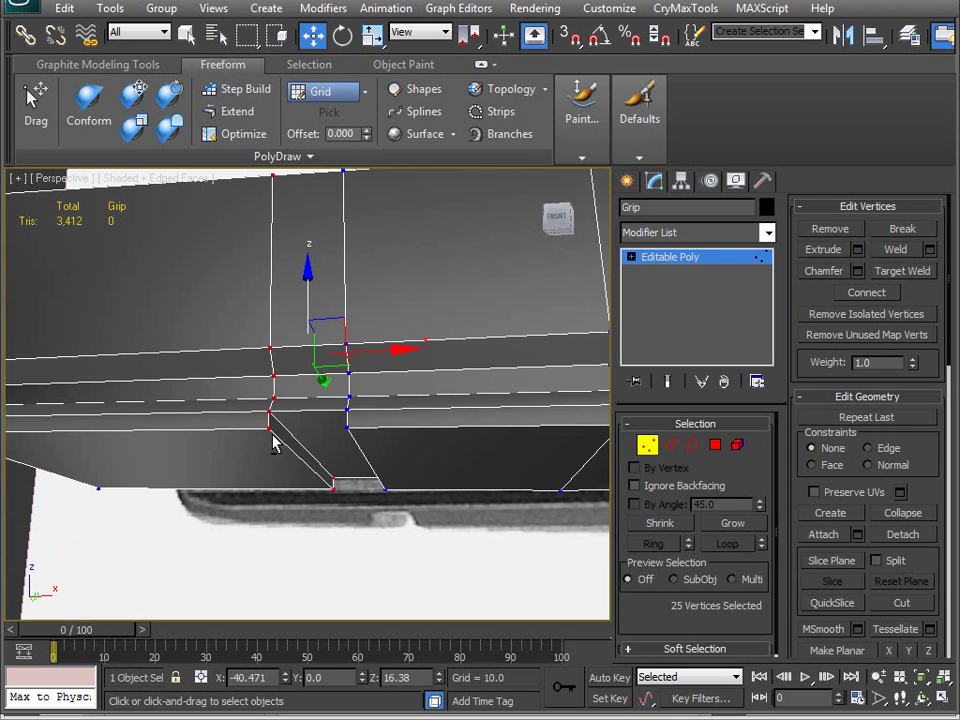
pyautogui.moveTo(475, 492); pyautogui.dragTo(249, 511, button='middle')
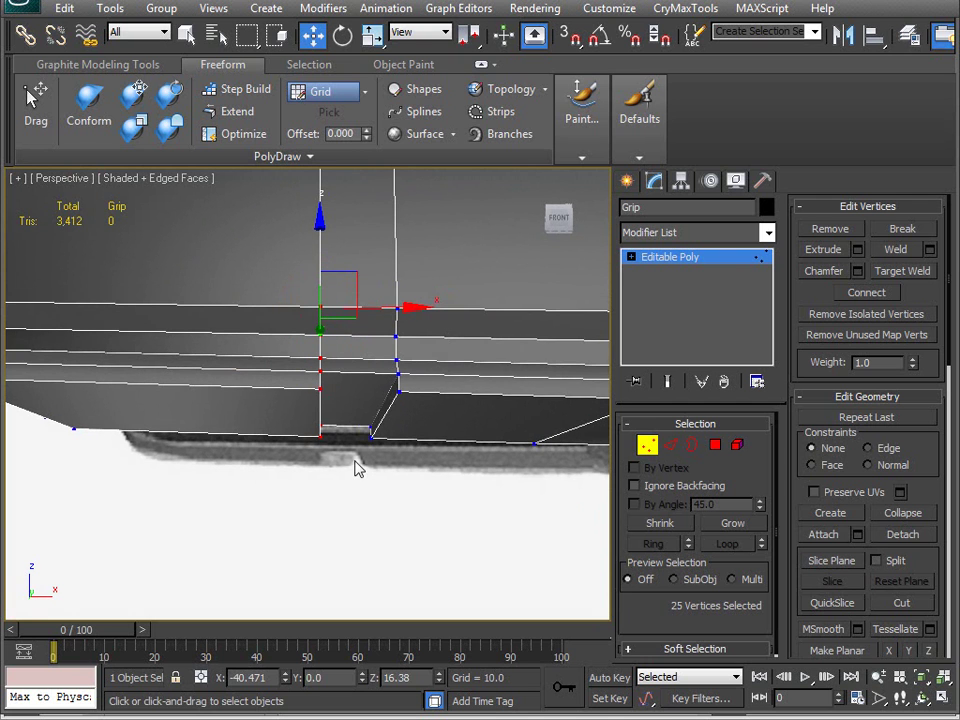
pyautogui.keyDown('alt'); pyautogui.moveTo(336, 515); pyautogui.dragTo(315, 461, button='middle'); pyautogui.keyUp('alt')
pyautogui.press('2')
pyautogui.click(312, 408)
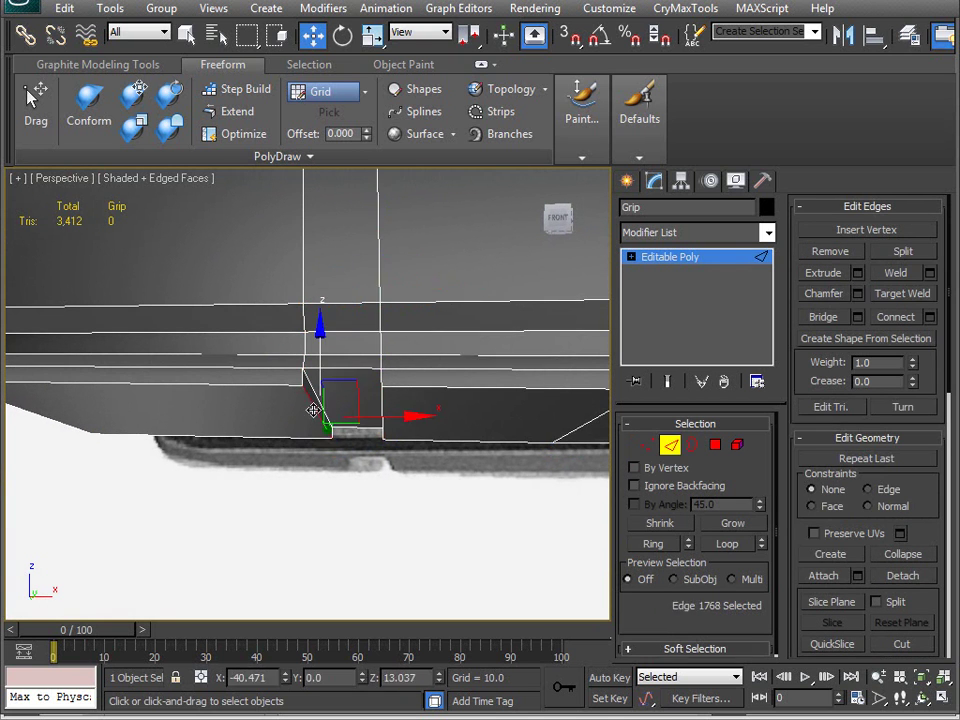
pyautogui.keyDown('alt'); pyautogui.moveTo(314, 405); pyautogui.dragTo(340, 437, button='middle'); pyautogui.keyUp('alt')
pyautogui.keyDown('ctrl'); pyautogui.click(396, 417); pyautogui.keyUp('ctrl')
pyautogui.click(878, 491)
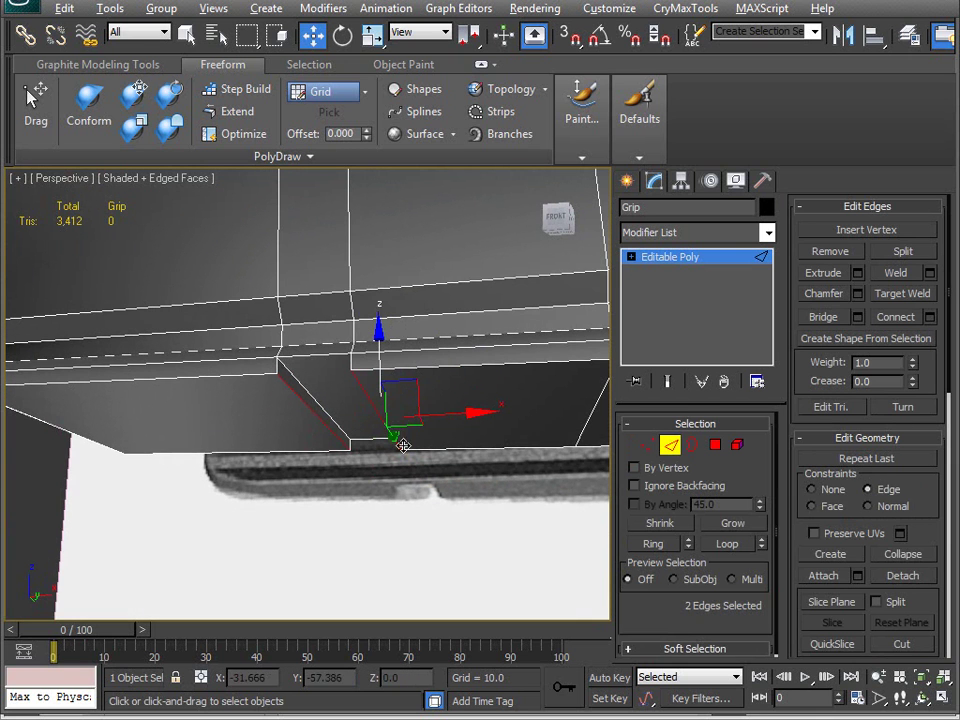
pyautogui.keyDown('alt'); pyautogui.moveTo(428, 455); pyautogui.dragTo(420, 454, button='middle'); pyautogui.keyUp('alt')
pyautogui.press('r')
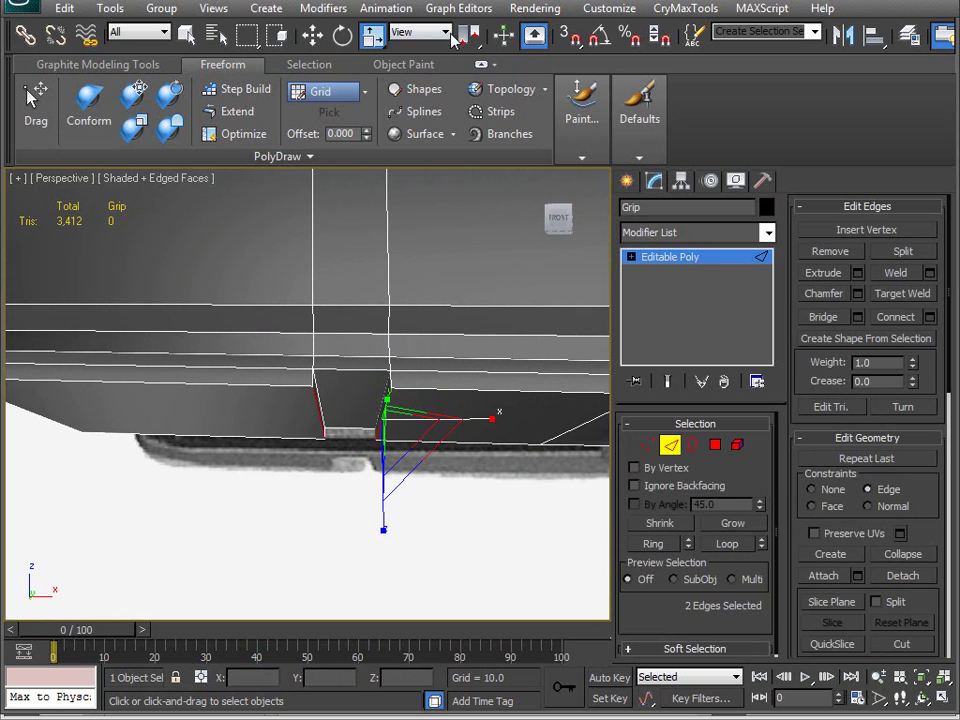
pyautogui.moveTo(470, 33); pyautogui.dragTo(463, 142)
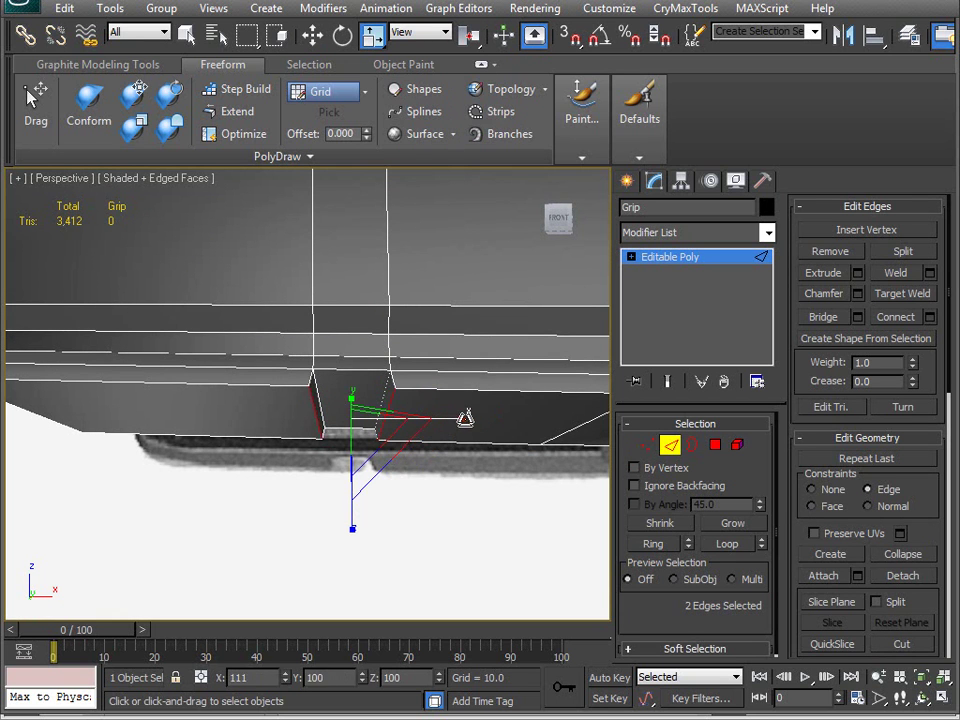
# Step: Select the six long underside edges along both sides of the frame and scale them to 97% along Y
pyautogui.keyDown('alt'); pyautogui.moveTo(461, 420); pyautogui.dragTo(361, 348, button='middle'); pyautogui.keyUp('alt')
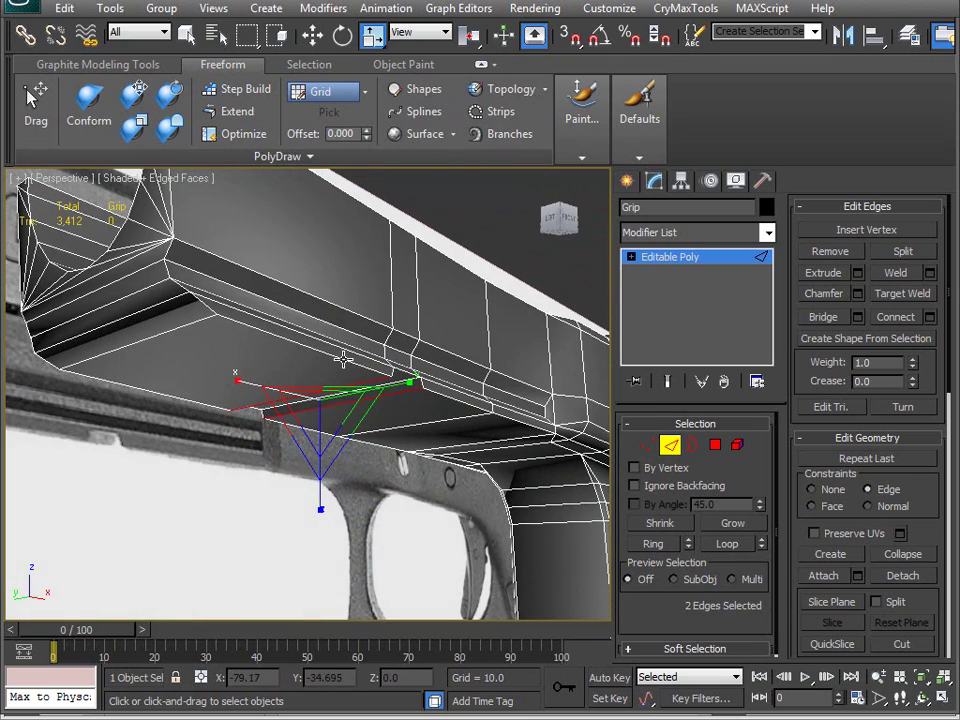
pyautogui.click(340, 324)
pyautogui.keyDown('ctrl'); pyautogui.click(465, 403); pyautogui.keyUp('ctrl')
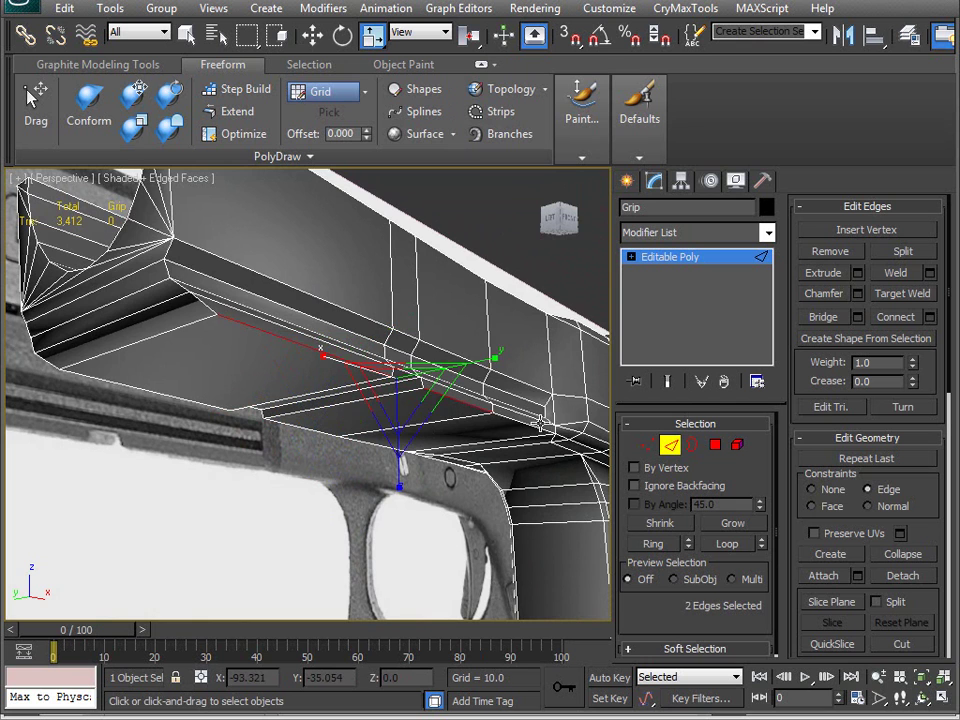
pyautogui.keyDown('ctrl'); pyautogui.click(537, 428); pyautogui.keyUp('ctrl')
pyautogui.keyDown('alt'); pyautogui.moveTo(328, 431); pyautogui.dragTo(355, 415, button='middle'); pyautogui.keyUp('alt')
pyautogui.keyDown('ctrl'); pyautogui.click(128, 395); pyautogui.keyUp('ctrl')
pyautogui.keyDown('ctrl'); pyautogui.click(181, 377); pyautogui.keyUp('ctrl')
pyautogui.keyDown('ctrl'); pyautogui.click(224, 375); pyautogui.keyUp('ctrl')
pyautogui.keyDown('alt'); pyautogui.moveTo(337, 371); pyautogui.dragTo(306, 407, button='middle'); pyautogui.keyUp('alt')
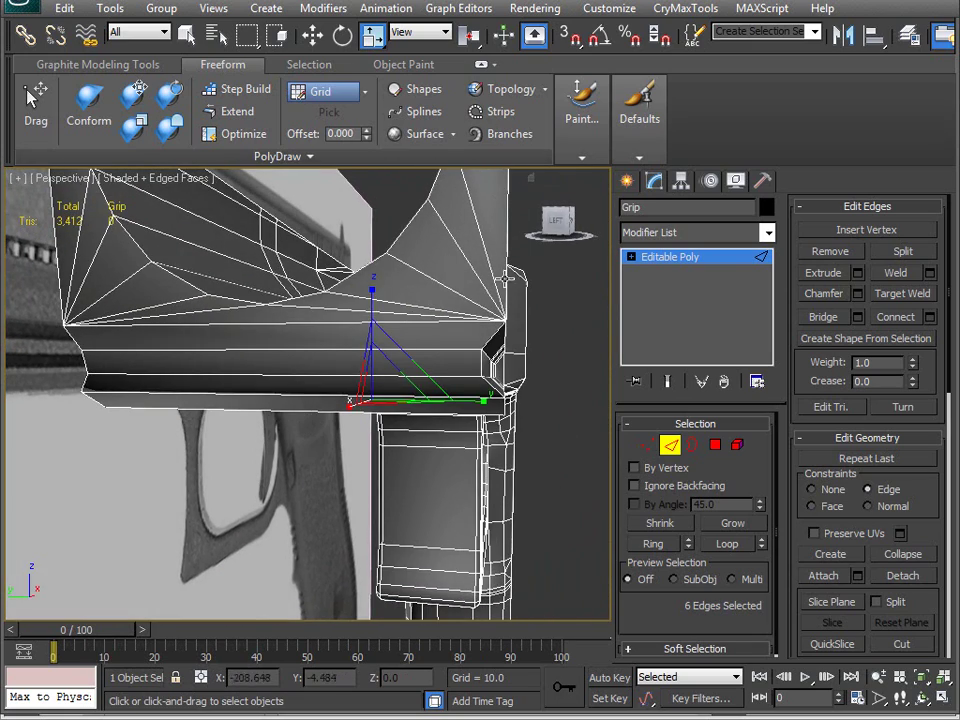
pyautogui.keyDown('alt'); pyautogui.moveTo(499, 416); pyautogui.dragTo(490, 420, button='middle'); pyautogui.keyUp('alt')
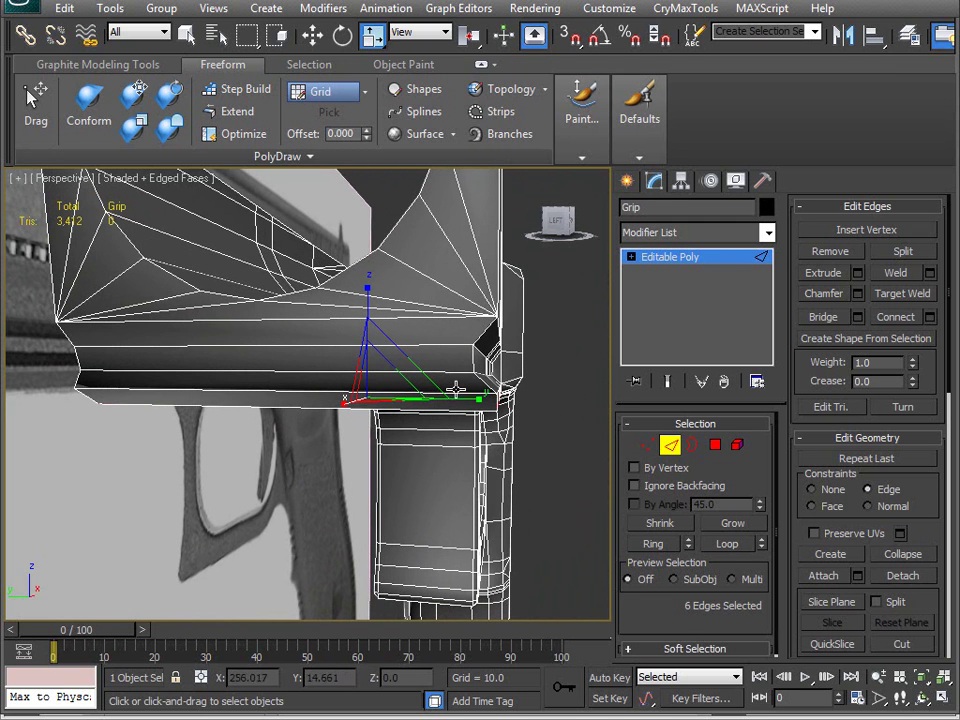
pyautogui.moveTo(470, 400); pyautogui.dragTo(472, 400)
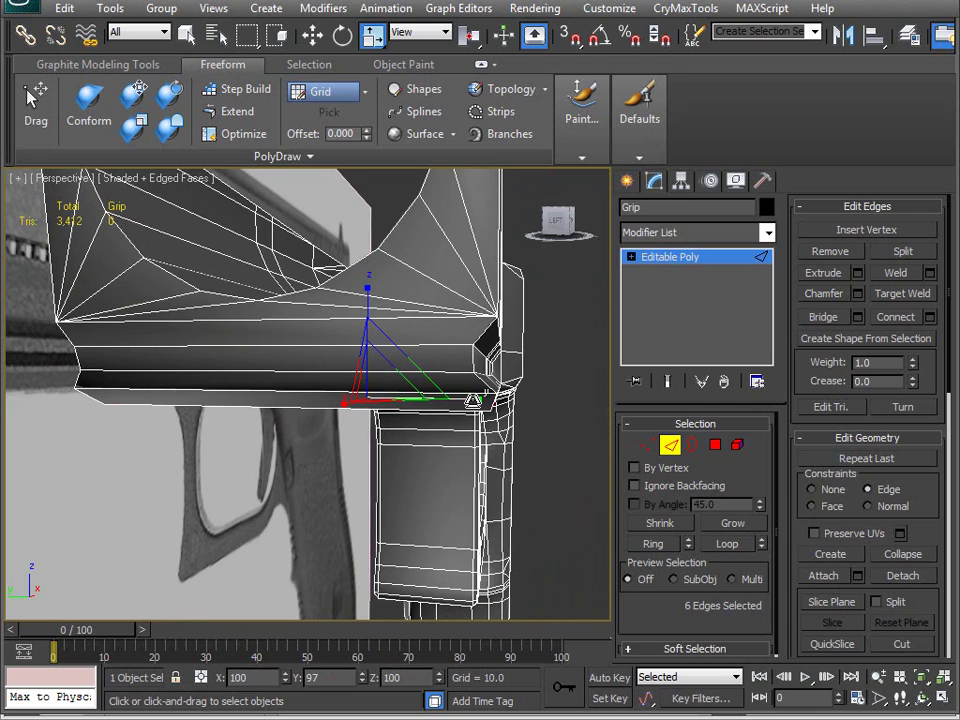
# Step: Examine the accessory rail details in the reference image, the frame's underside and the side of the grip
pyautogui.keyDown('alt'); pyautogui.moveTo(476, 433); pyautogui.dragTo(513, 455, button='middle'); pyautogui.keyUp('alt')
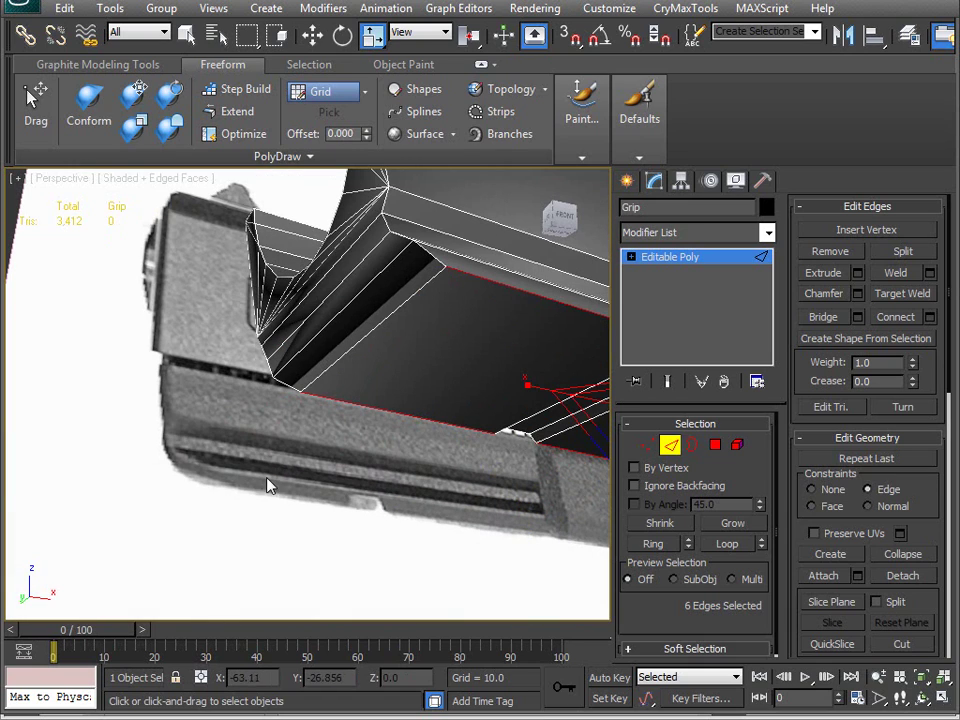
pyautogui.keyDown('alt'); pyautogui.moveTo(403, 454); pyautogui.dragTo(432, 457, button='middle'); pyautogui.keyUp('alt')
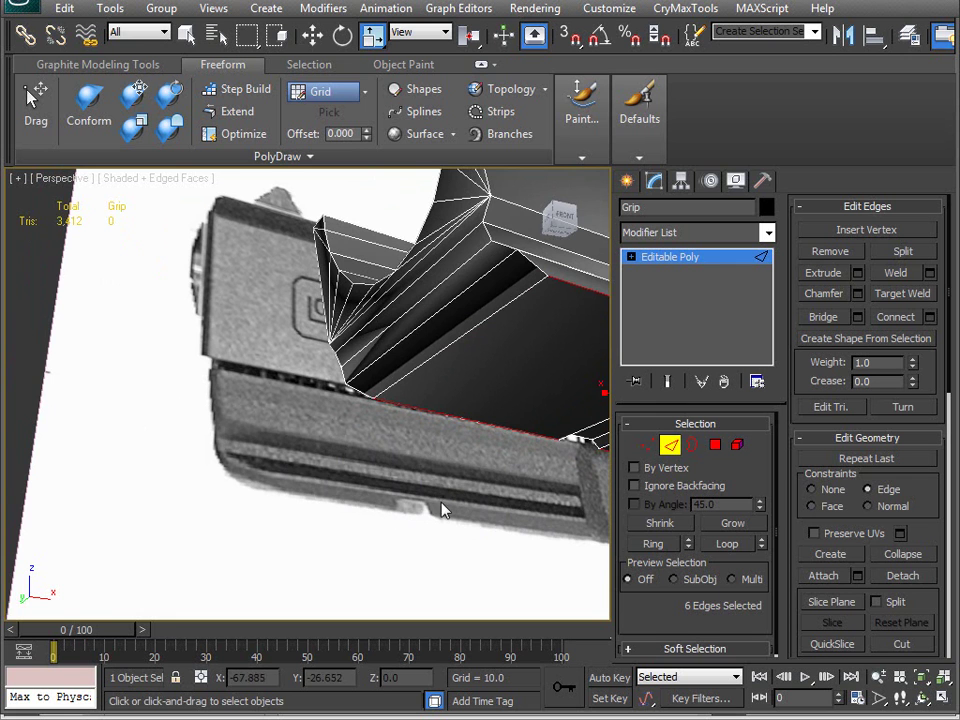
pyautogui.keyDown('alt'); pyautogui.moveTo(490, 472); pyautogui.dragTo(312, 510, button='middle'); pyautogui.keyUp('alt')
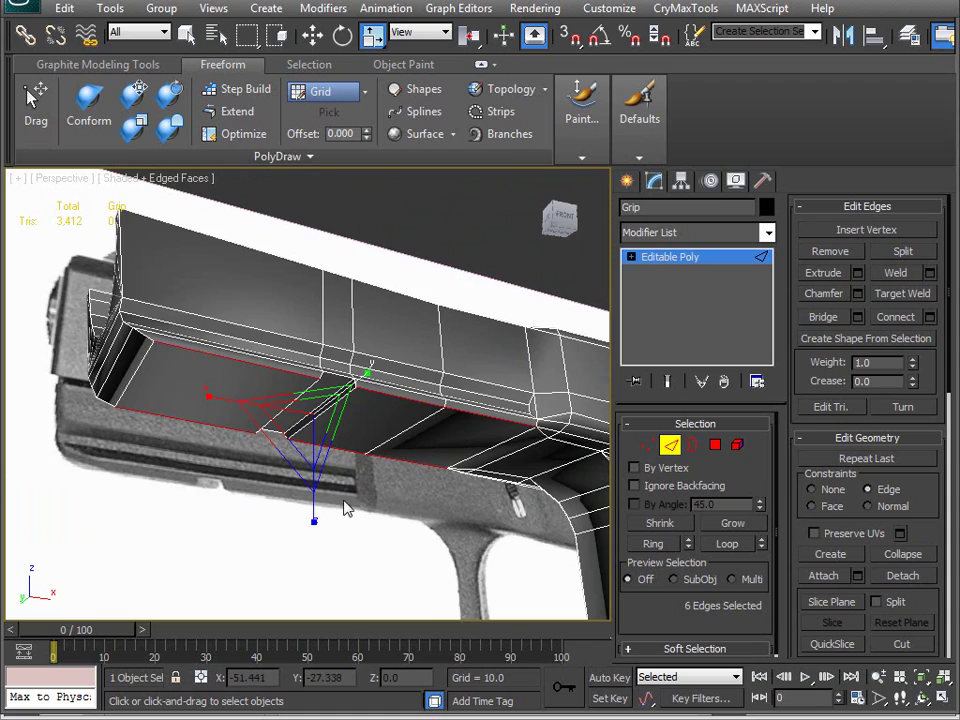
pyautogui.keyDown('alt'); pyautogui.moveTo(405, 488); pyautogui.dragTo(377, 482, button='middle'); pyautogui.keyUp('alt')
pyautogui.keyDown('alt'); pyautogui.moveTo(450, 482); pyautogui.dragTo(336, 480, button='middle'); pyautogui.keyUp('alt')
pyautogui.moveTo(517, 501); pyautogui.dragTo(317, 435, button='middle')
pyautogui.scroll(-5, 317, 435)
pyautogui.click(363, 484)
pyautogui.moveTo(418, 514); pyautogui.dragTo(372, 466, button='middle')
pyautogui.scroll(4, 374, 462)
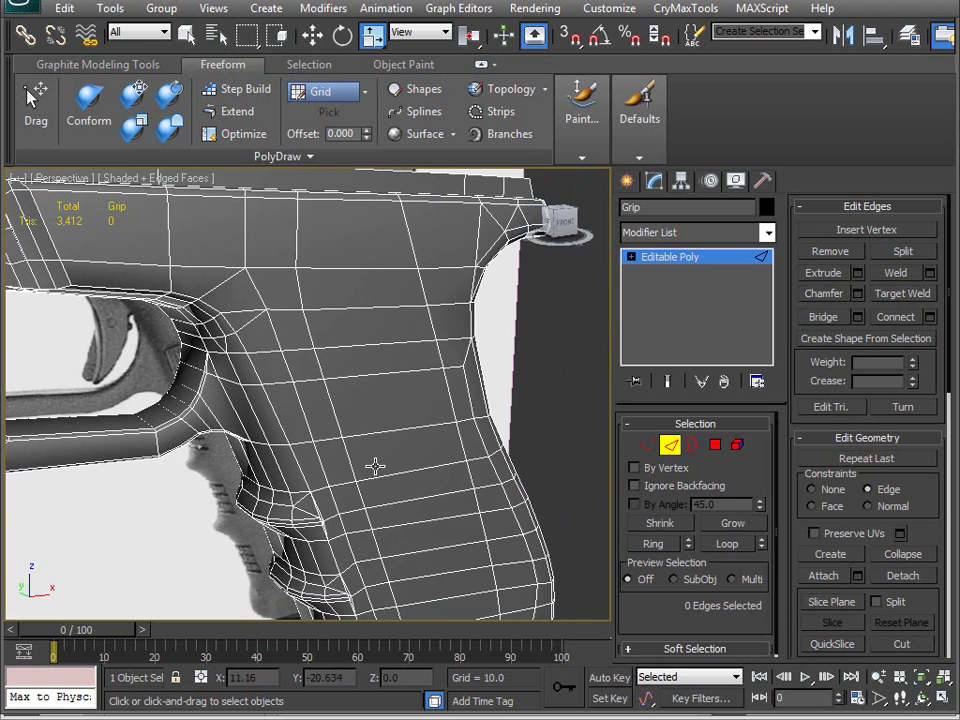
# Step: Select the middle horizontal edge across the upper side of the grip and set the constraint to None
pyautogui.click(363, 345)
pyautogui.click(812, 489)
pyautogui.keyDown('alt'); pyautogui.moveTo(330, 390); pyautogui.dragTo(343, 422, button='middle'); pyautogui.keyUp('alt')
pyautogui.press('w')
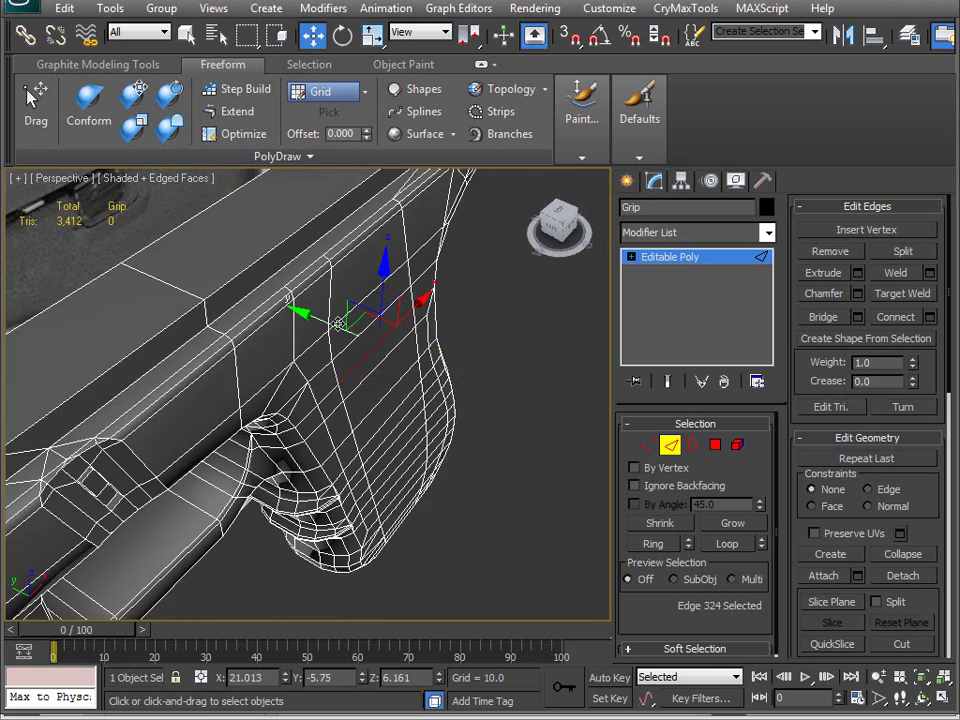
pyautogui.keyDown('alt'); pyautogui.moveTo(489, 484); pyautogui.dragTo(381, 414, button='middle'); pyautogui.keyUp('alt')
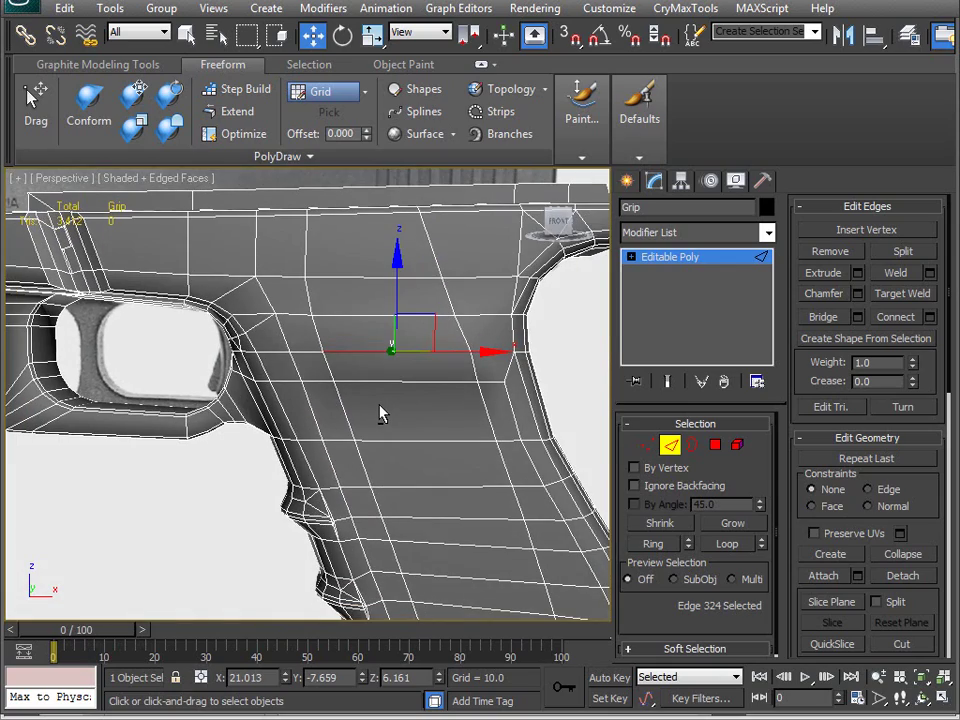
# Step: Move the whole grip object down in the front view to uncover the reference image, and undo the move
pyautogui.press('f')
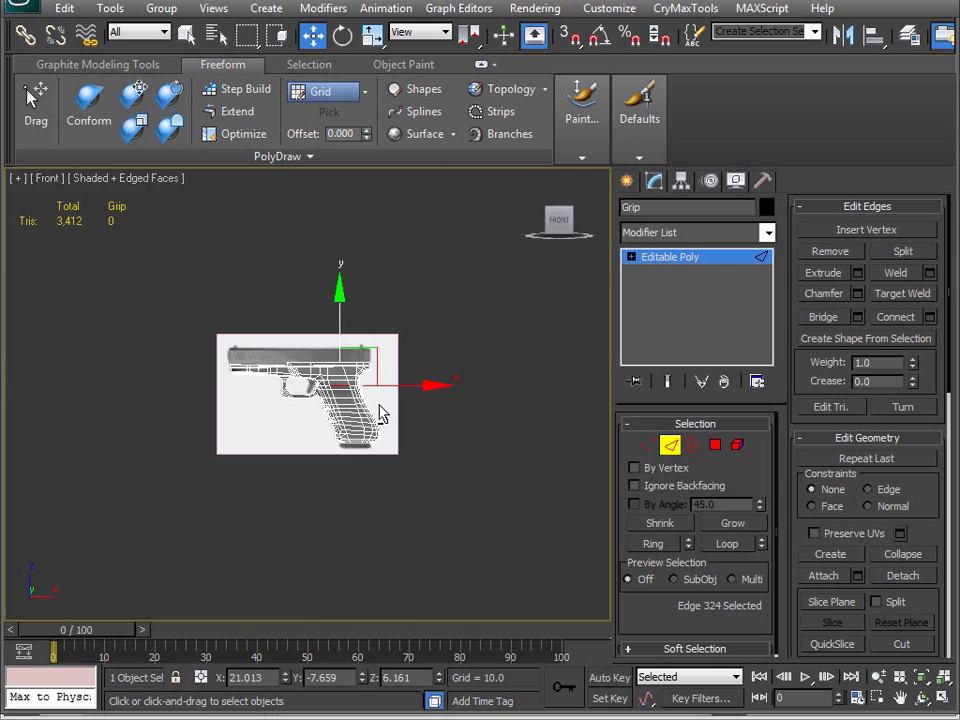
pyautogui.scroll(10, 343, 401)
pyautogui.moveTo(328, 386); pyautogui.dragTo(324, 371, button='middle')
pyautogui.scroll(3, 354, 401)
pyautogui.scroll(-5, 377, 431)
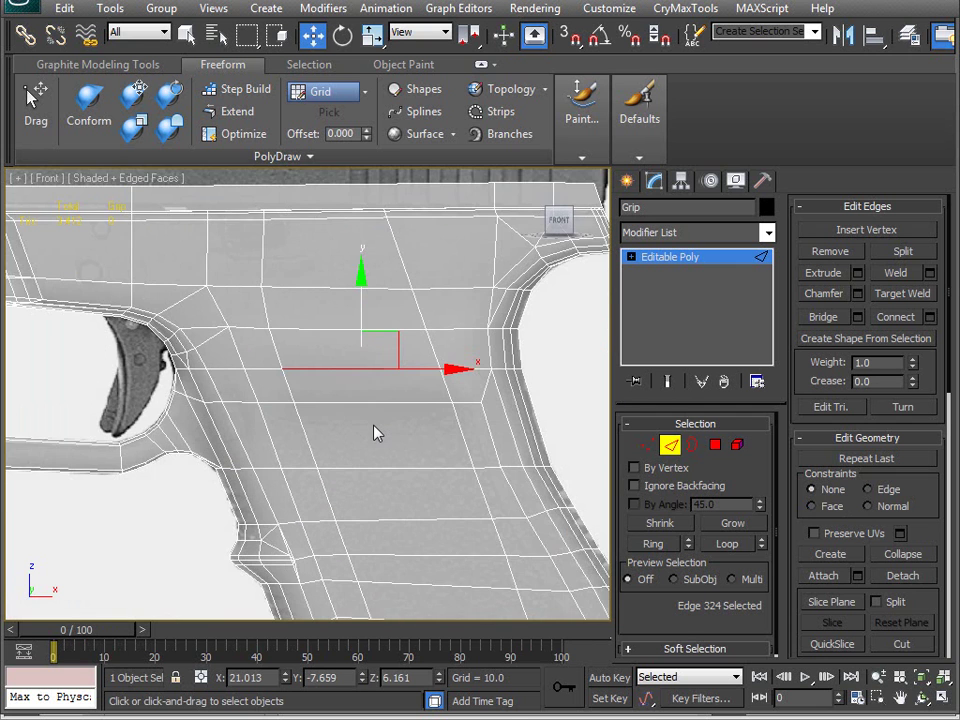
pyautogui.moveTo(377, 431); pyautogui.dragTo(346, 316, button='middle')
pyautogui.click(670, 447)
pyautogui.moveTo(136, 311); pyautogui.dragTo(136, 589)
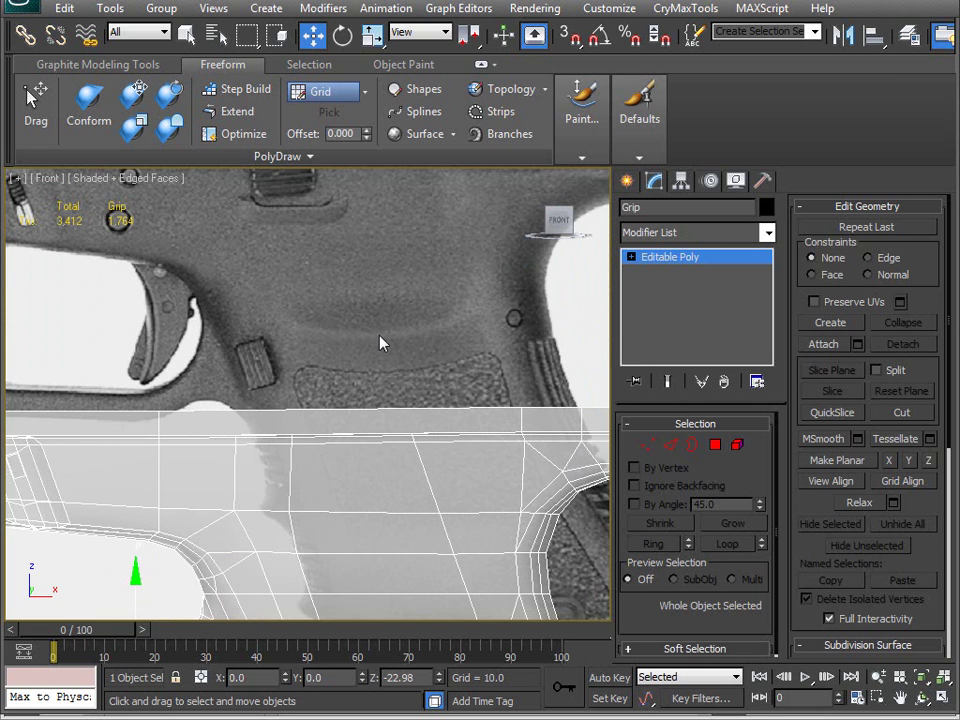
pyautogui.hotkey('ctrl', 'z')
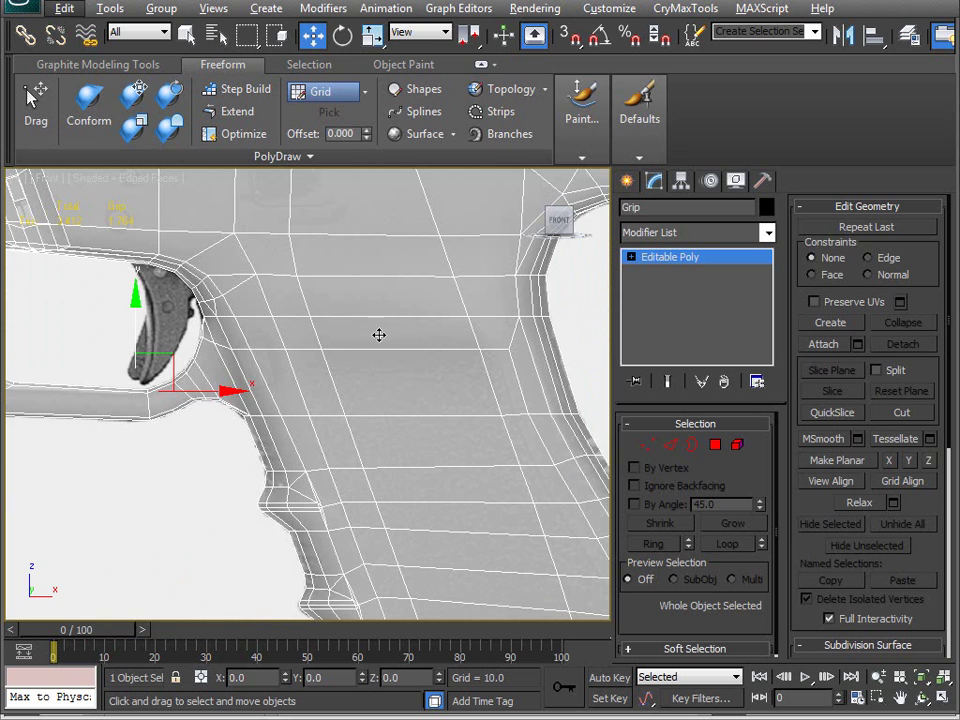
# Step: Lower the horizontal edge across the upper side of the grip to about Z 5.062
pyautogui.press('2')
pyautogui.click(398, 336)
pyautogui.moveTo(390, 250); pyautogui.dragTo(386, 262)
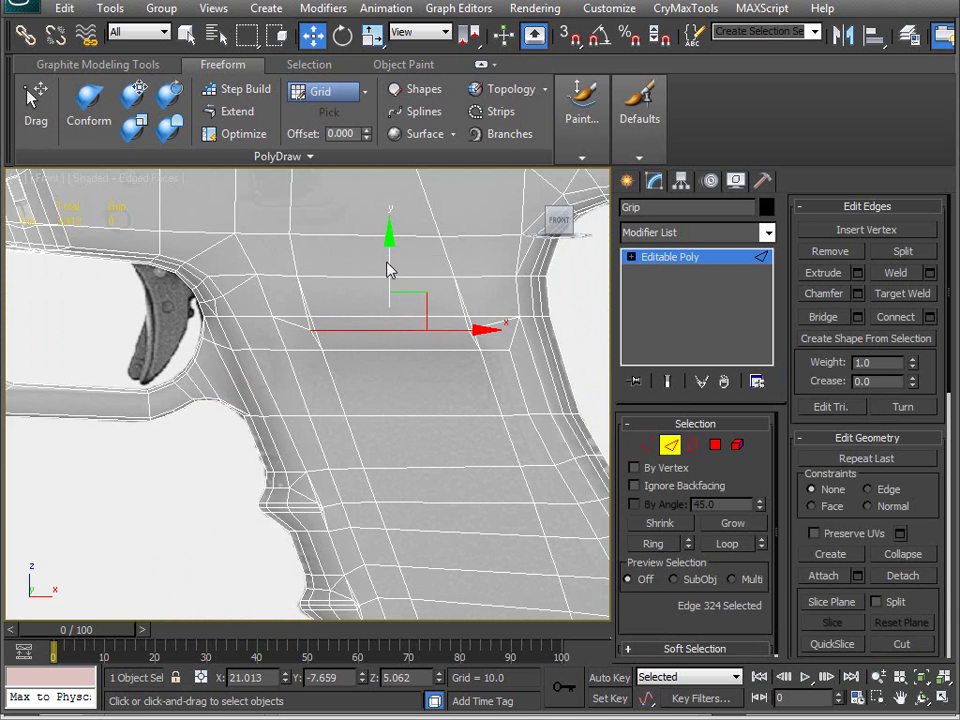
# Step: Try lowering the horizontal edge above it to about Z 7.968, and undo the move
pyautogui.press('p')
pyautogui.keyDown('alt'); pyautogui.moveTo(386, 262); pyautogui.dragTo(259, 316, button='middle'); pyautogui.keyUp('alt')
pyautogui.keyDown('alt'); pyautogui.moveTo(437, 329); pyautogui.dragTo(419, 365, button='middle'); pyautogui.keyUp('alt')
pyautogui.click(422, 317)
pyautogui.moveTo(422, 237); pyautogui.dragTo(396, 313)
pyautogui.keyDown('alt'); pyautogui.moveTo(396, 313); pyautogui.dragTo(240, 452, button='middle'); pyautogui.keyUp('alt')
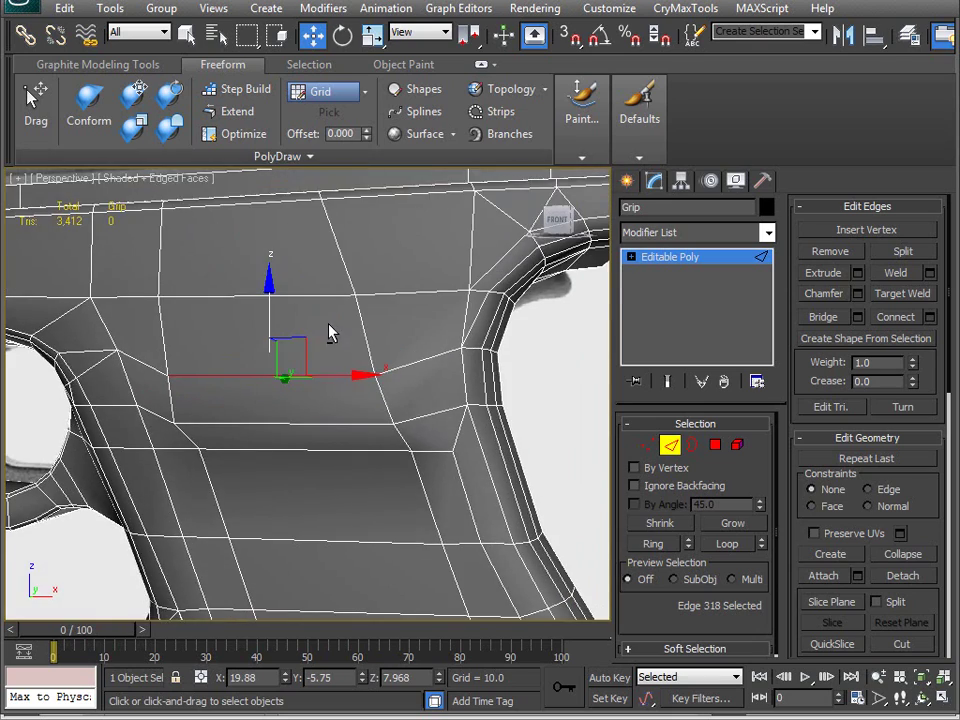
pyautogui.keyDown('alt'); pyautogui.moveTo(333, 335); pyautogui.dragTo(349, 390, button='middle'); pyautogui.keyUp('alt')
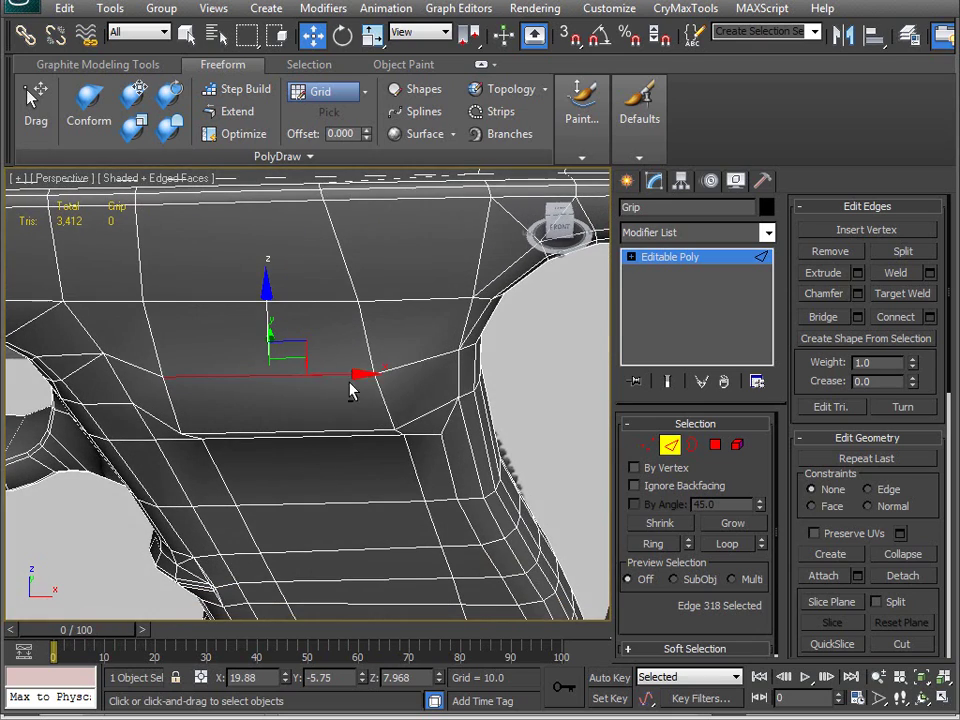
pyautogui.click(427, 417)
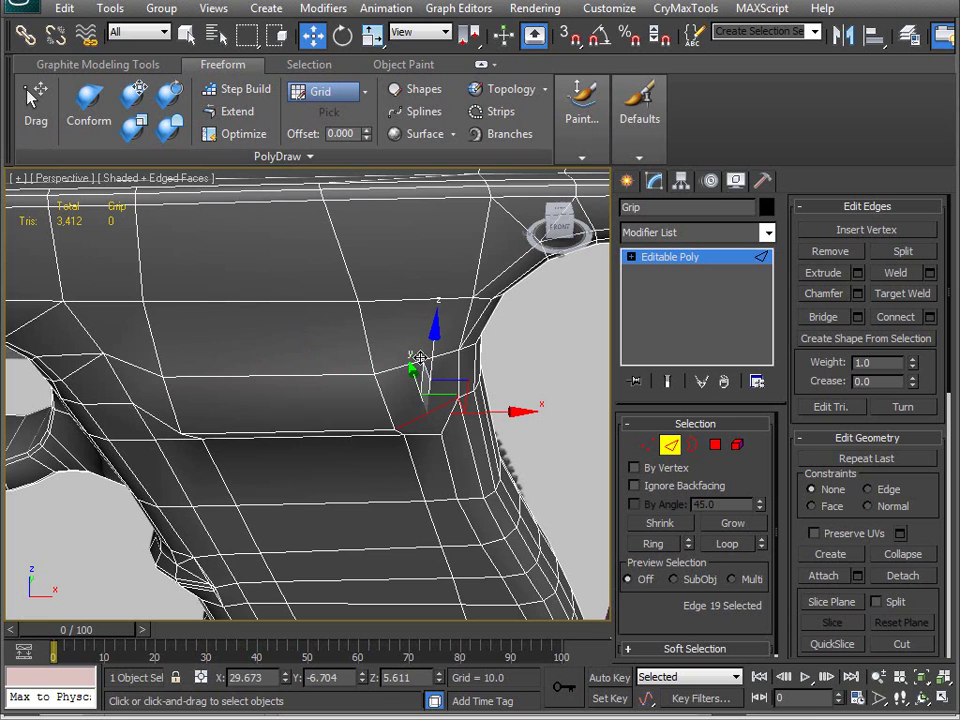
pyautogui.hotkey('ctrl', 'z')
# Step: Set the lowered grip edge's Y position to -5.75, copying the value from the horizontal edge below it
pyautogui.keyDown('alt'); pyautogui.moveTo(347, 457); pyautogui.dragTo(441, 425, button='middle'); pyautogui.keyUp('alt')
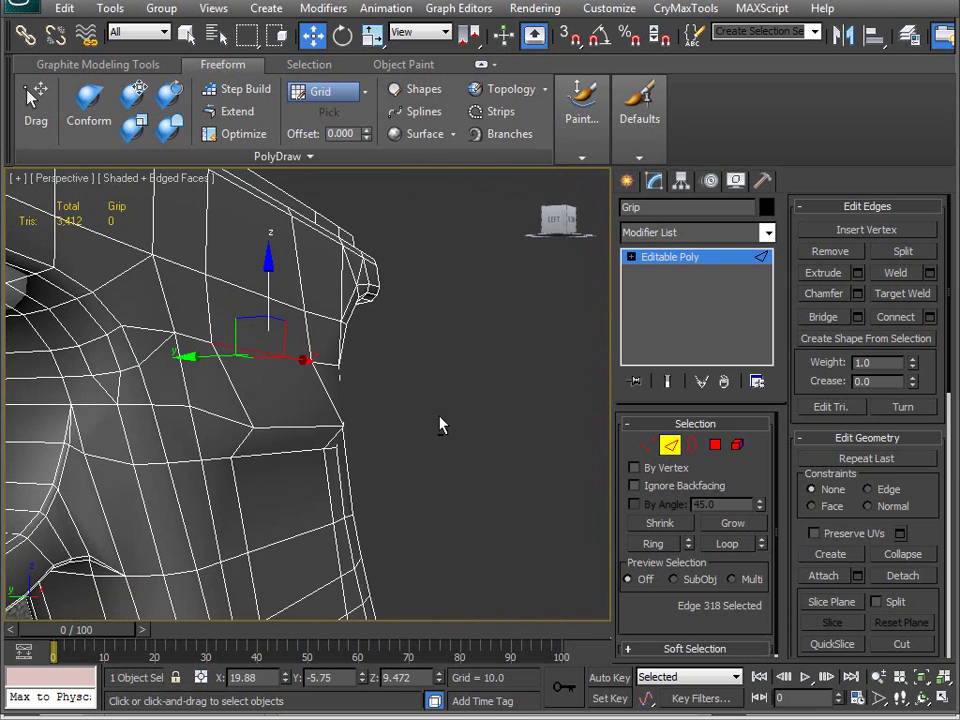
pyautogui.click(294, 426)
pyautogui.click(277, 455)
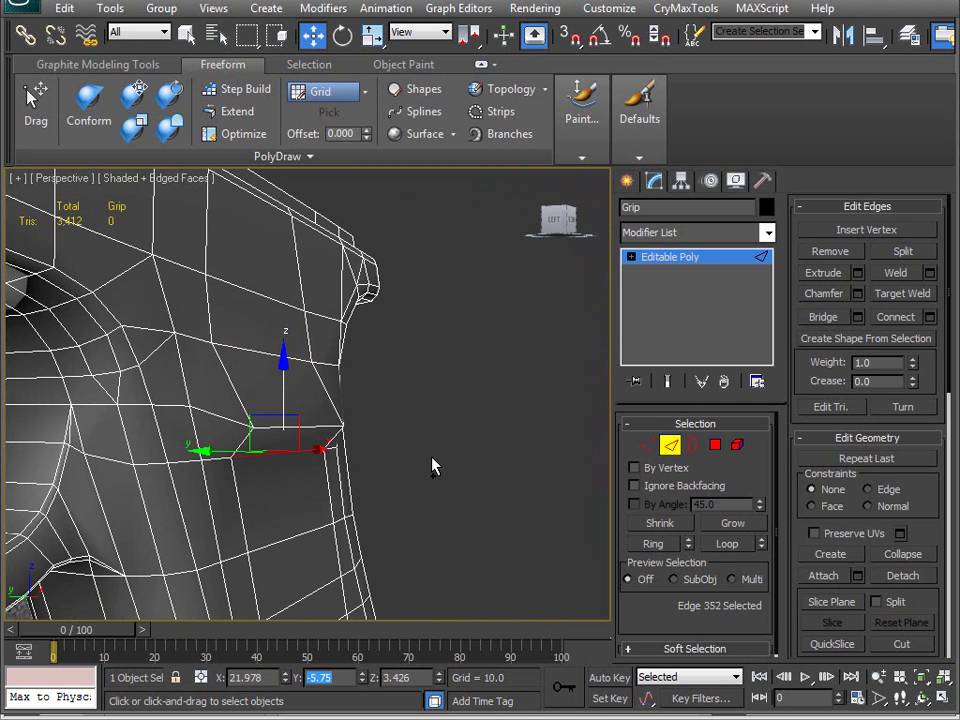
pyautogui.click(312, 427)
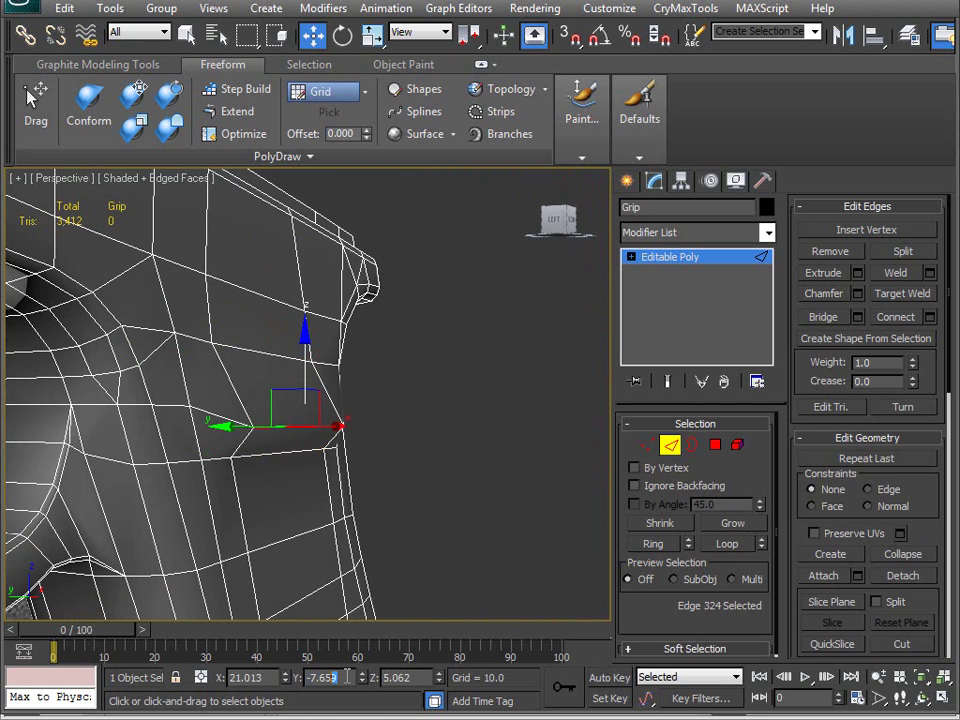
pyautogui.keyDown('alt'); pyautogui.moveTo(377, 435); pyautogui.dragTo(429, 466, button='middle'); pyautogui.keyUp('alt')
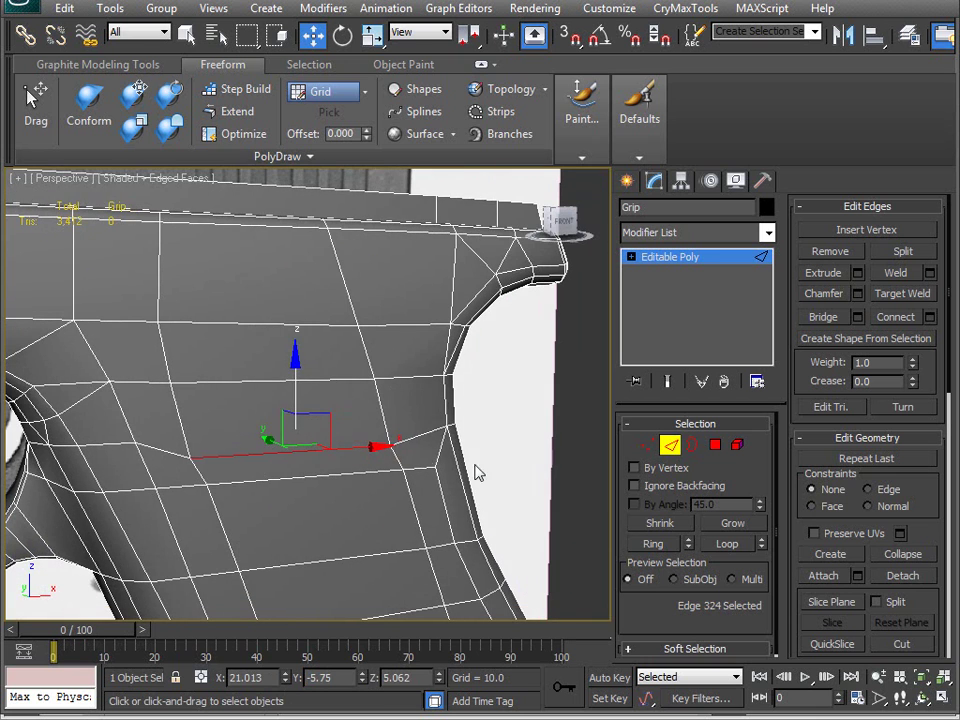
# Step: Connect the six stacked horizontal edges on the grip's upper rear side with one segment, up to the top rim
pyautogui.click(412, 436)
pyautogui.keyDown('ctrl'); pyautogui.click(408, 379); pyautogui.keyUp('ctrl')
pyautogui.keyDown('ctrl'); pyautogui.click(409, 329); pyautogui.keyUp('ctrl')
pyautogui.moveTo(405, 322)
pyautogui.keyDown('alt'); pyautogui.mouseDown(button='middle')
pyautogui.moveTo(324, 329)
pyautogui.moveTo(394, 304)
pyautogui.mouseUp(button='middle'); pyautogui.keyUp('alt')
pyautogui.keyDown('ctrl'); pyautogui.click(410, 272); pyautogui.keyUp('ctrl')
pyautogui.keyDown('ctrl'); pyautogui.click(426, 272); pyautogui.keyUp('ctrl')
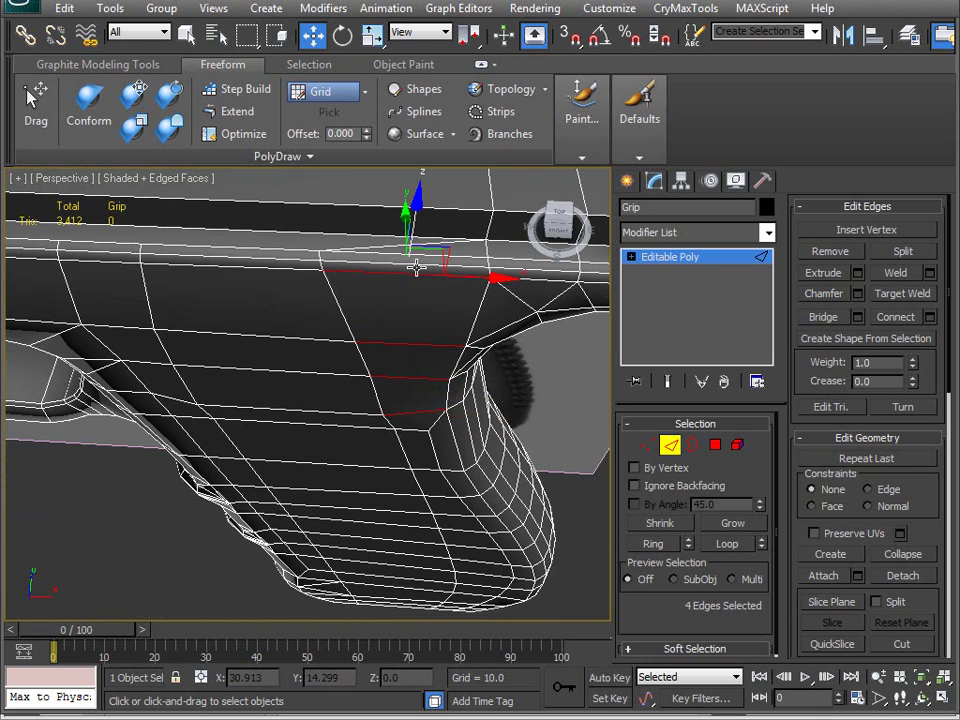
pyautogui.keyDown('ctrl'); pyautogui.click(424, 251); pyautogui.keyUp('ctrl')
pyautogui.keyDown('alt'); pyautogui.moveTo(424, 251); pyautogui.dragTo(334, 296, button='middle'); pyautogui.keyUp('alt')
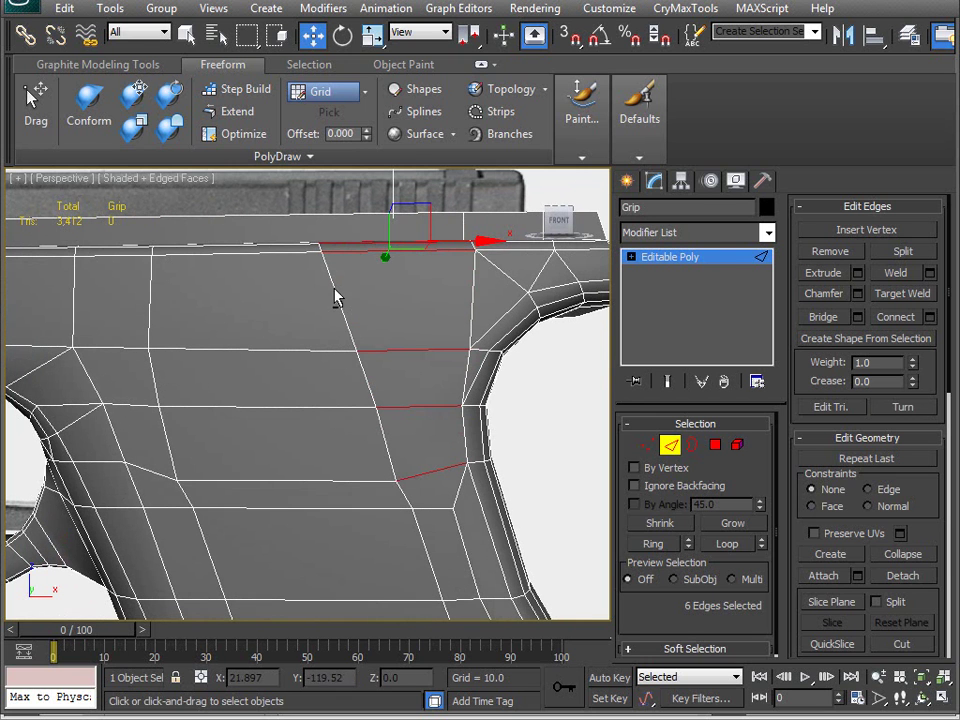
pyautogui.click(929, 317)
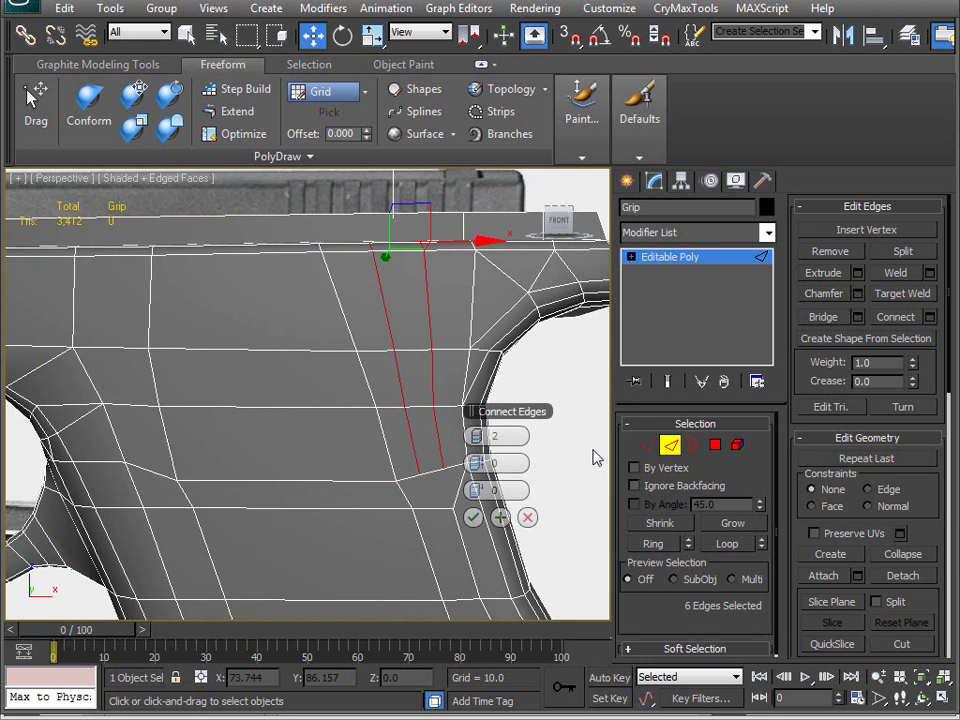
pyautogui.click(472, 436)
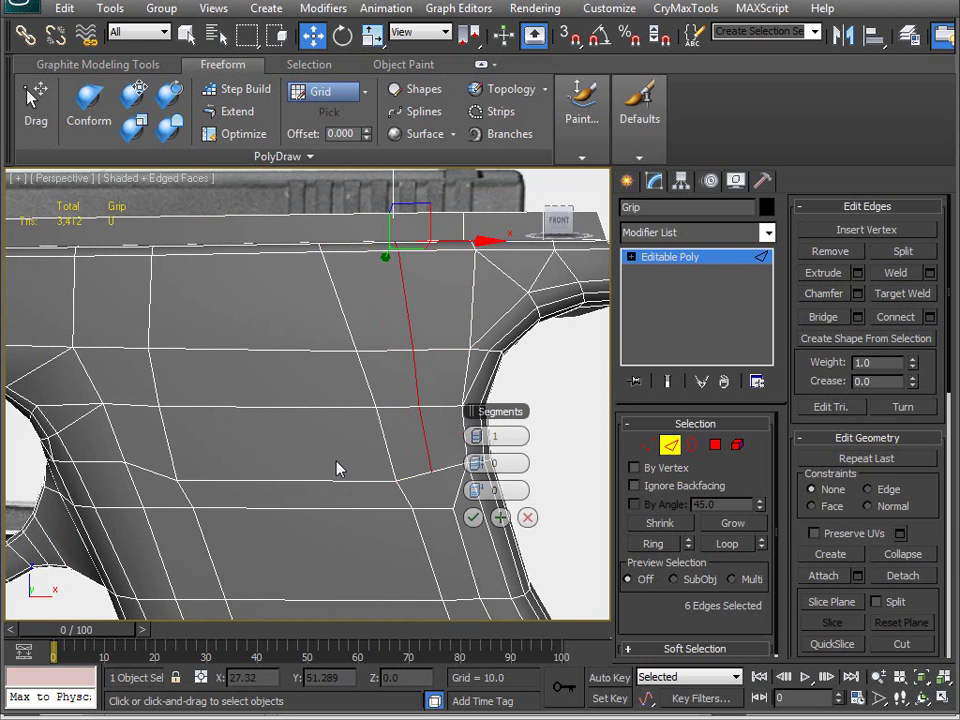
pyautogui.click(473, 517)
# Step: Link the new edge line's lower end to the corner vertex below it with the Optimize tool
pyautogui.moveTo(404, 522); pyautogui.dragTo(363, 427, button='middle')
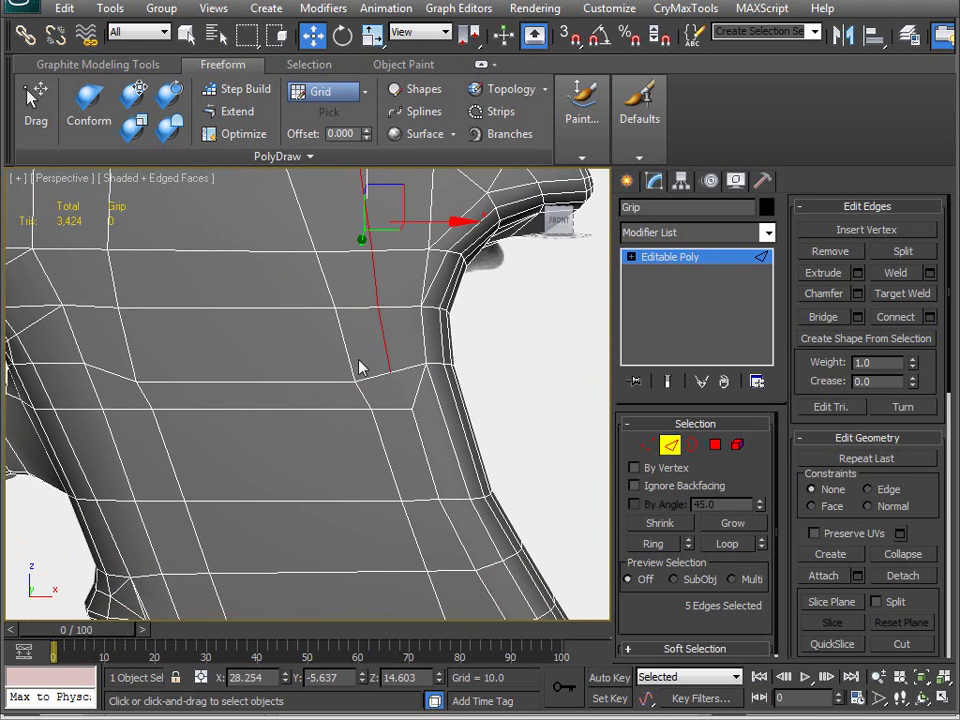
pyautogui.click(252, 134)
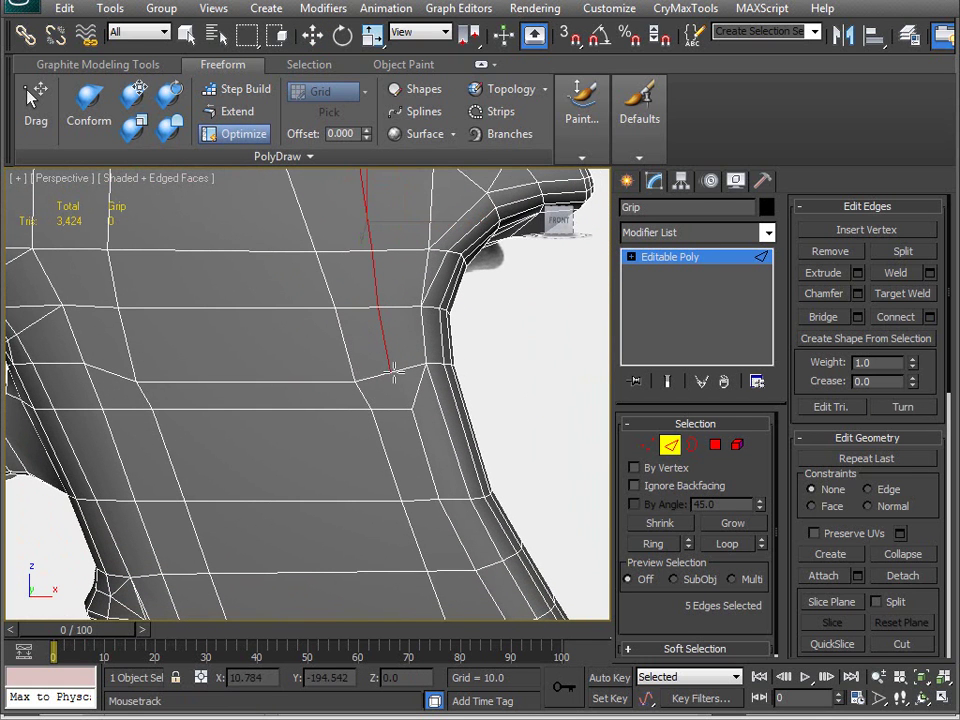
pyautogui.moveTo(389, 372); pyautogui.dragTo(428, 457, button='middle')
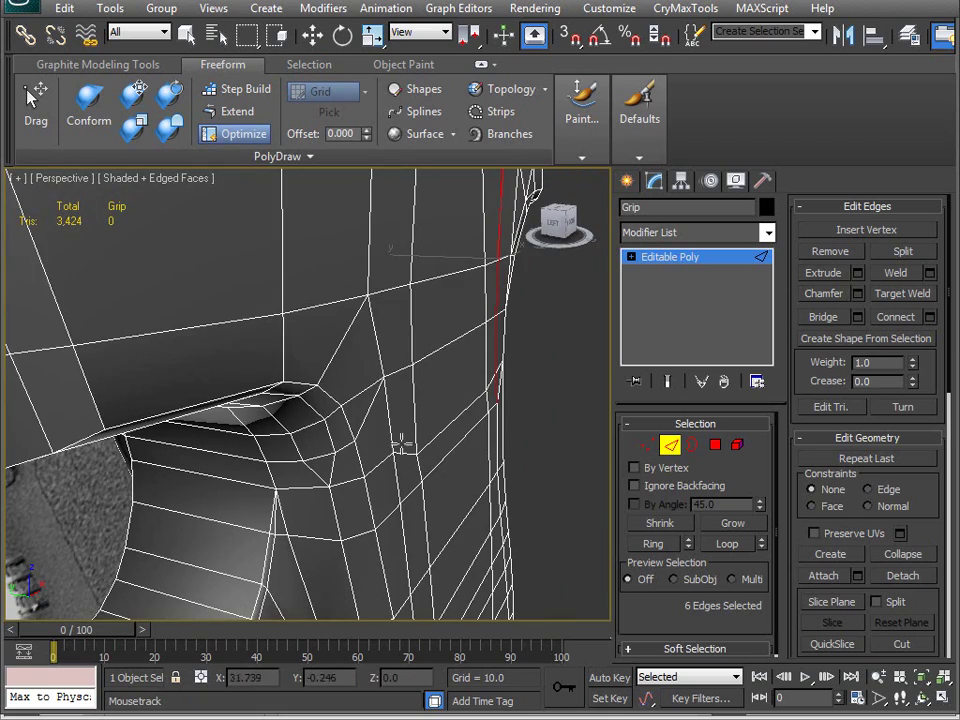
pyautogui.keyDown('alt'); pyautogui.moveTo(470, 396); pyautogui.dragTo(442, 355, button='middle'); pyautogui.keyUp('alt')
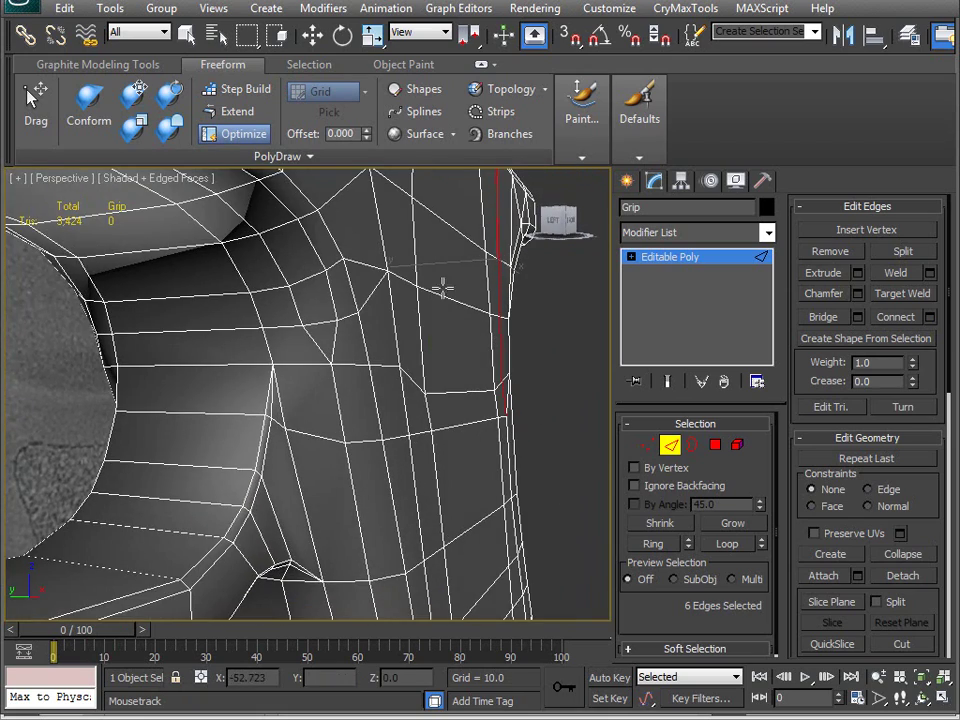
pyautogui.keyDown('alt'); pyautogui.moveTo(473, 441); pyautogui.dragTo(302, 439, button='middle'); pyautogui.keyUp('alt')
pyautogui.press('1')
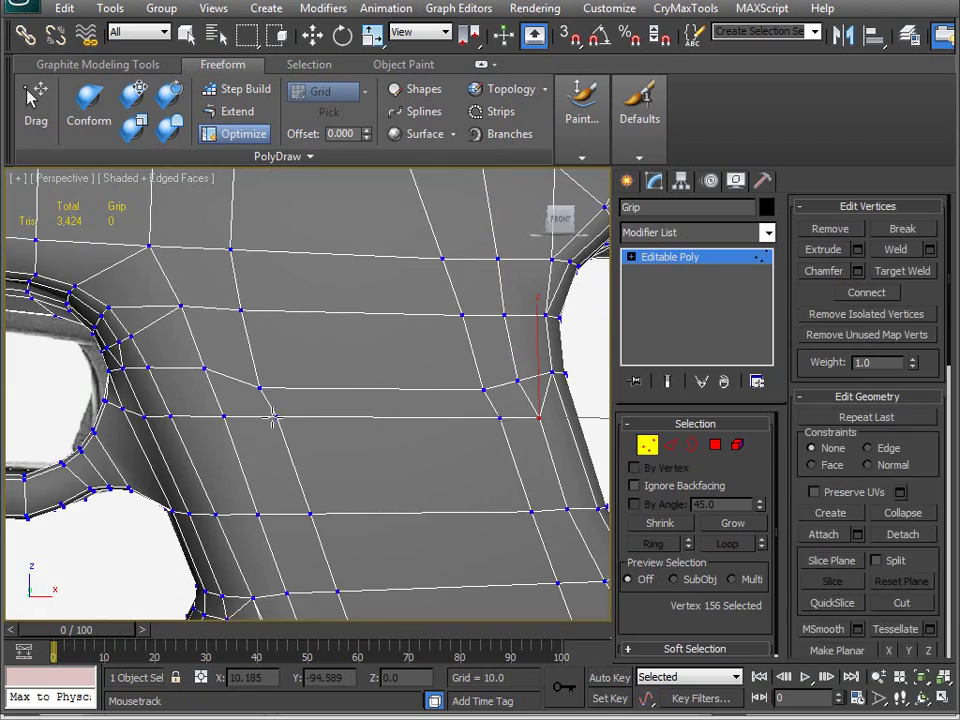
# Step: Slide both end vertices of the lower horizontal edge inward along X, placing the rear one at about X 26.563
pyautogui.press('w')
pyautogui.click(275, 416)
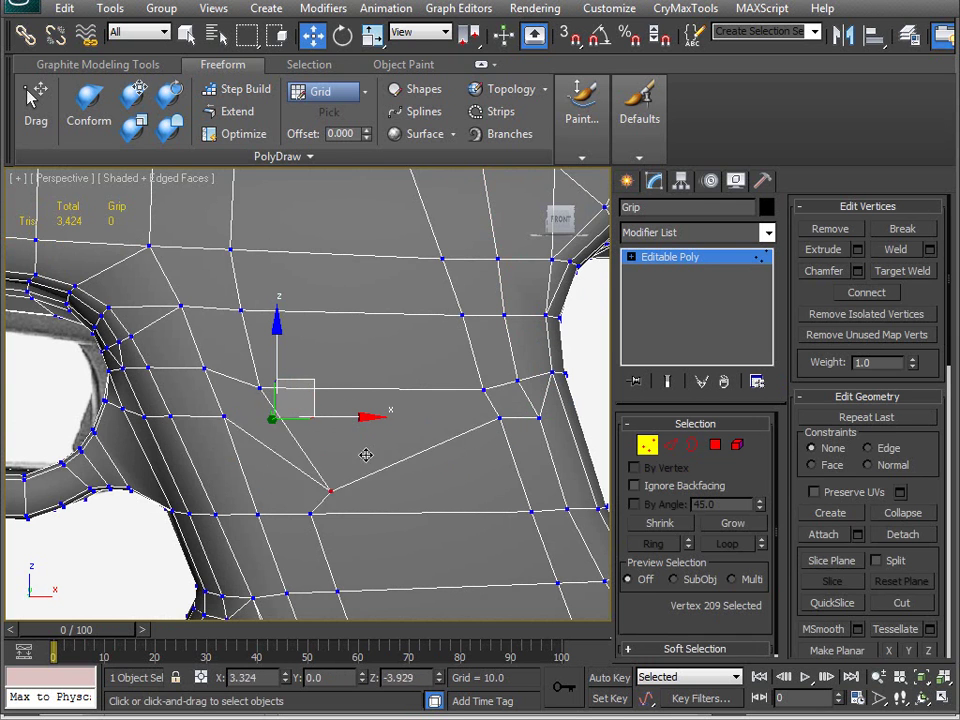
pyautogui.moveTo(300, 467); pyautogui.dragTo(367, 443)
pyautogui.keyDown('alt'); pyautogui.moveTo(253, 478); pyautogui.dragTo(250, 448, button='middle'); pyautogui.keyUp('alt')
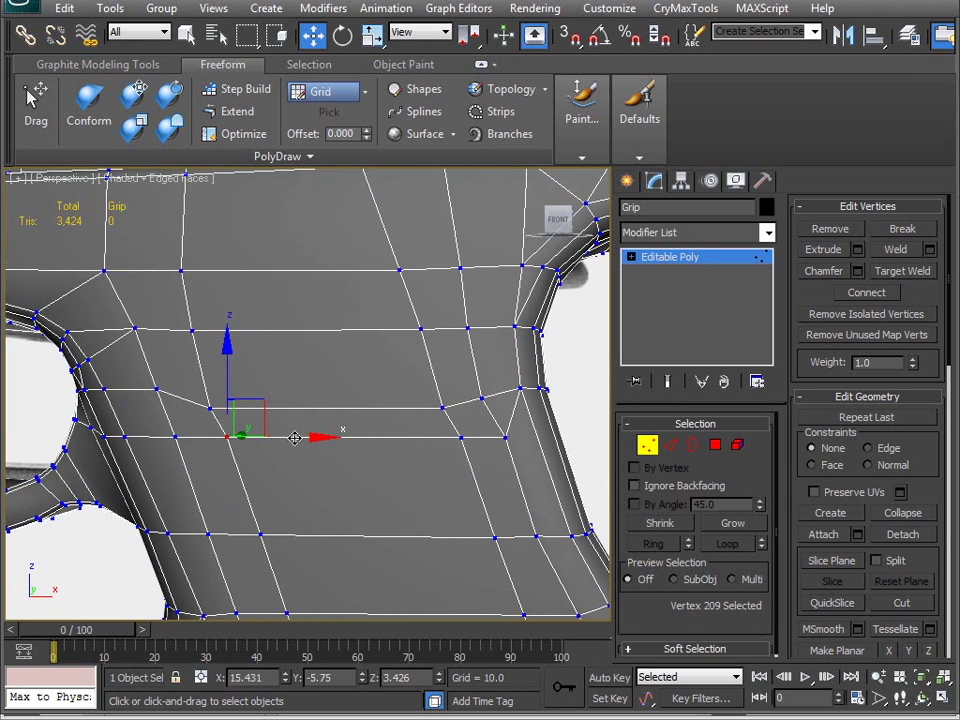
pyautogui.click(458, 436)
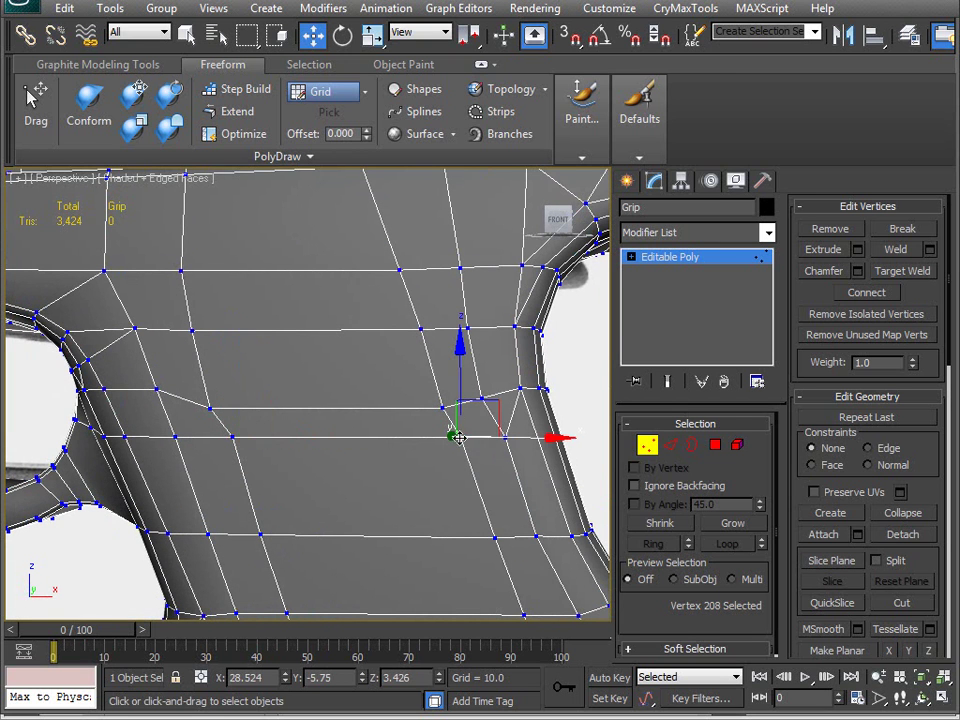
pyautogui.moveTo(516, 444); pyautogui.dragTo(484, 444)
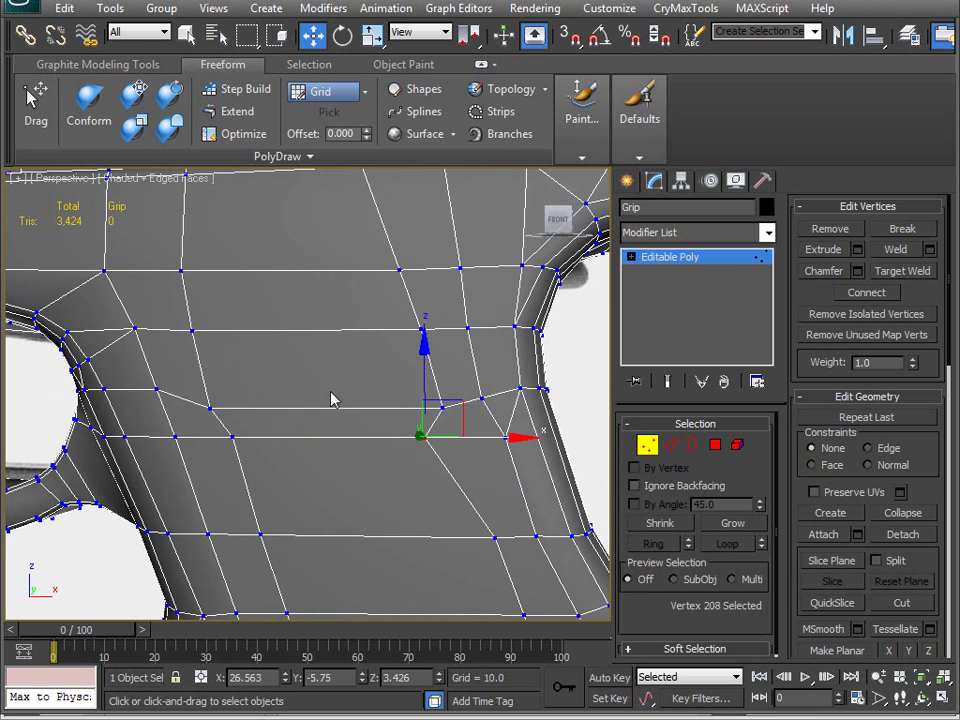
# Step: Lower the horizontal edge above the contour to about Z 8.068 and compare the shape with the reference image
pyautogui.moveTo(307, 330); pyautogui.dragTo(360, 380, button='middle')
pyautogui.press('2')
pyautogui.click(352, 296)
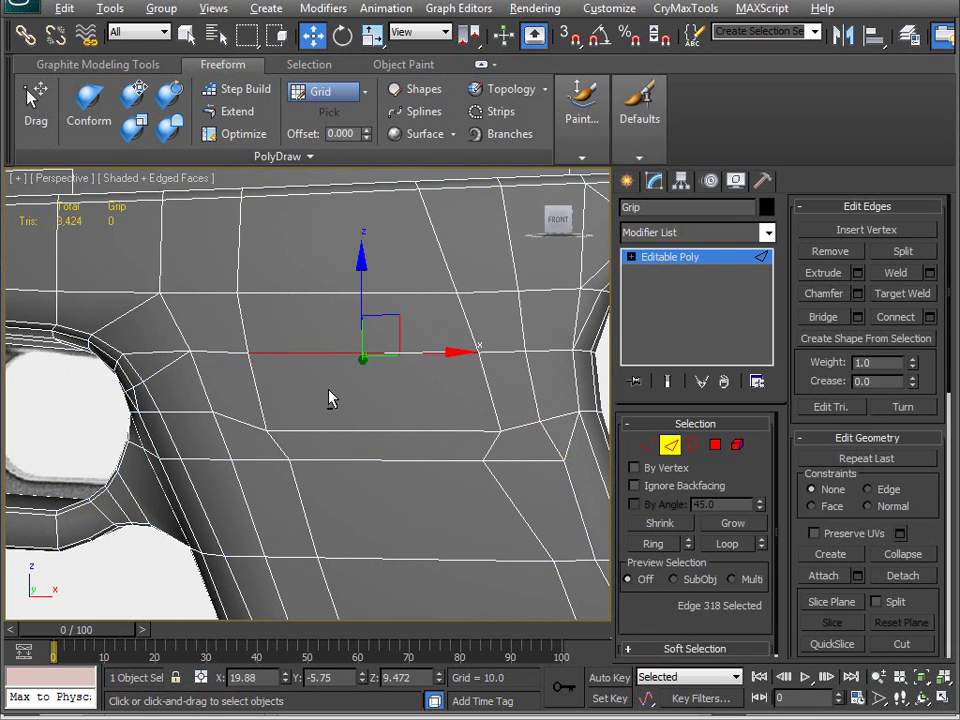
pyautogui.keyDown('alt'); pyautogui.moveTo(352, 296); pyautogui.dragTo(453, 430, button='middle'); pyautogui.keyUp('alt')
pyautogui.moveTo(369, 267); pyautogui.dragTo(365, 293)
pyautogui.keyDown('alt'); pyautogui.moveTo(365, 293); pyautogui.dragTo(210, 435, button='middle'); pyautogui.keyUp('alt')
pyautogui.keyDown('alt'); pyautogui.moveTo(402, 393); pyautogui.dragTo(369, 425, button='middle'); pyautogui.keyUp('alt')
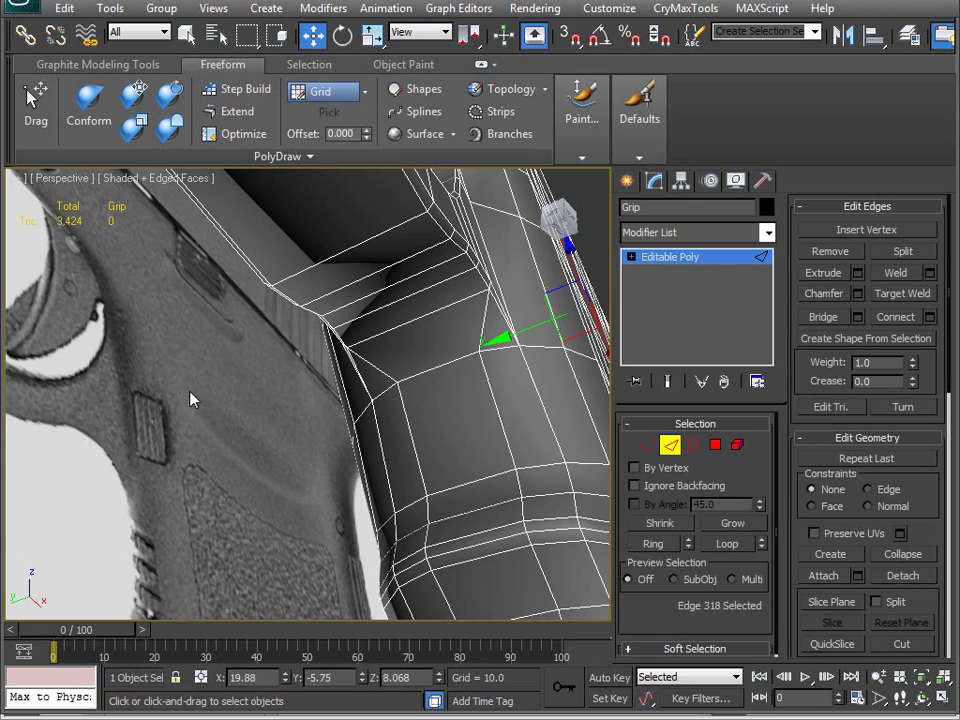
pyautogui.keyDown('alt'); pyautogui.moveTo(427, 458); pyautogui.dragTo(313, 492, button='middle'); pyautogui.keyUp('alt')
pyautogui.scroll(-10, 313, 492)
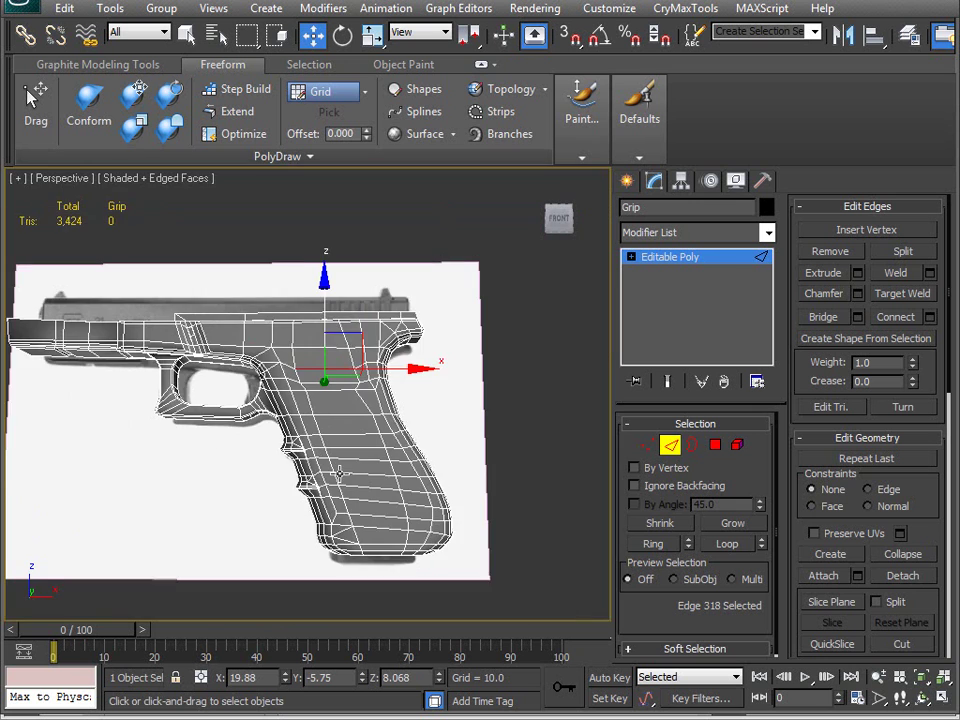
pyautogui.scroll(8, 313, 461)
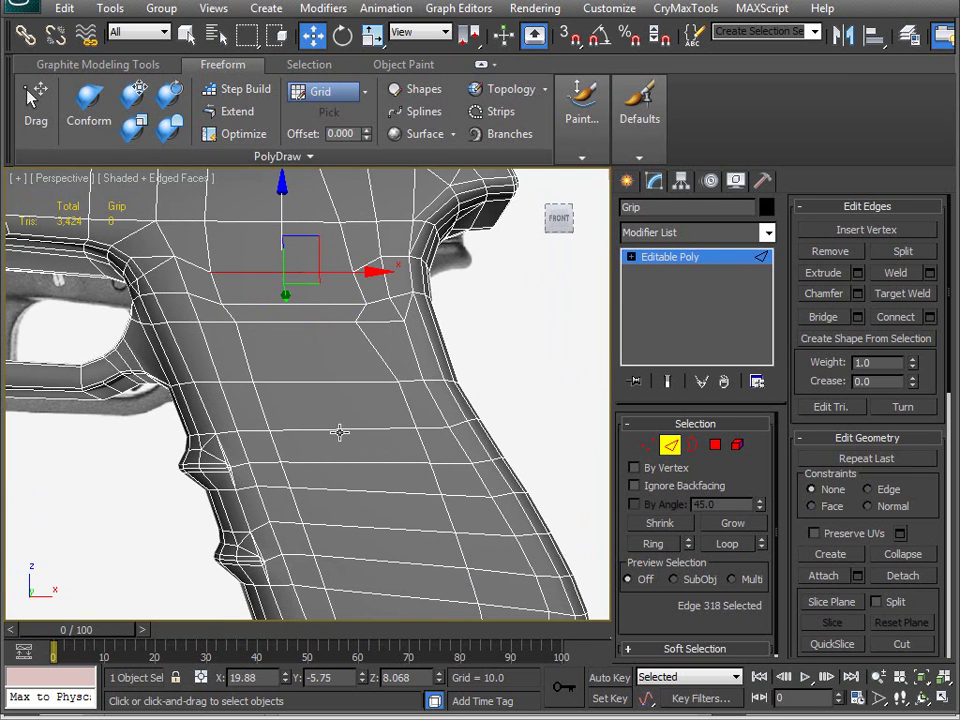
# Step: Add a vertical edge line down the middle of the grip's side by connecting its ring of 21 horizontal edges
pyautogui.click(342, 427)
pyautogui.moveTo(130, 266); pyautogui.dragTo(217, 512, button='middle')
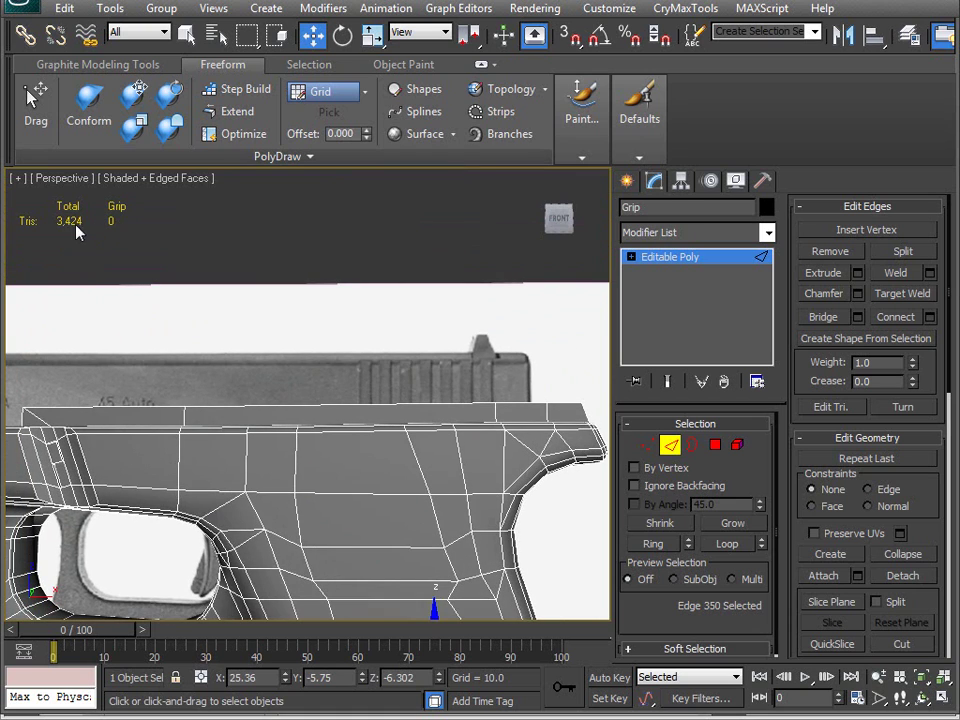
pyautogui.moveTo(343, 462); pyautogui.dragTo(277, 198, button='middle')
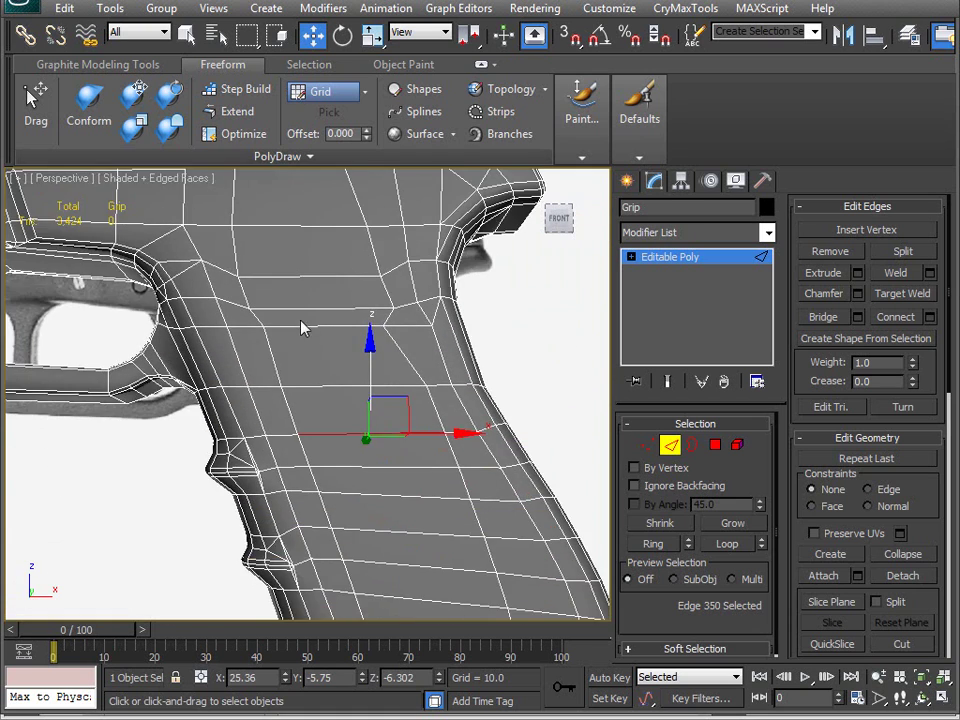
pyautogui.moveTo(300, 325); pyautogui.dragTo(318, 249, button='middle')
pyautogui.moveTo(331, 455); pyautogui.dragTo(311, 516, button='middle')
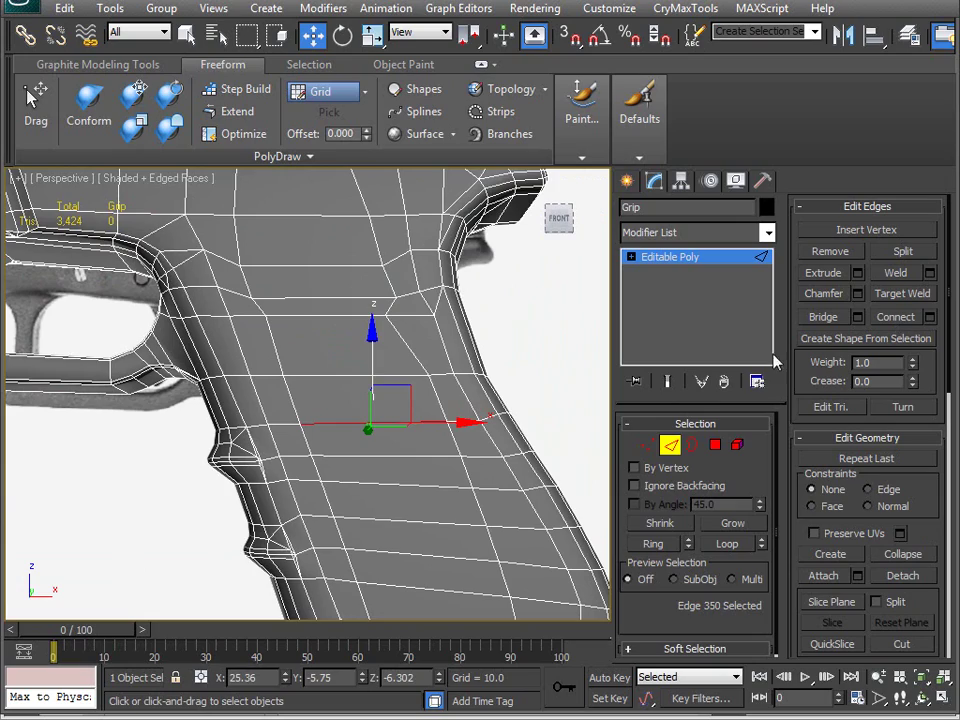
pyautogui.click(654, 544)
pyautogui.moveTo(360, 326)
pyautogui.keyDown('alt'); pyautogui.mouseDown(button='middle')
pyautogui.moveTo(343, 369)
pyautogui.moveTo(354, 489)
pyautogui.moveTo(414, 485)
pyautogui.moveTo(551, 424)
pyautogui.moveTo(384, 369)
pyautogui.moveTo(382, 449)
pyautogui.moveTo(343, 364)
pyautogui.moveTo(371, 283)
pyautogui.moveTo(375, 309)
pyautogui.moveTo(347, 334)
pyautogui.mouseUp(button='middle'); pyautogui.keyUp('alt')
pyautogui.keyDown('alt'); pyautogui.moveTo(259, 551); pyautogui.dragTo(450, 437); pyautogui.keyUp('alt')
pyautogui.keyDown('alt'); pyautogui.moveTo(450, 437); pyautogui.dragTo(407, 372, button='middle'); pyautogui.keyUp('alt')
pyautogui.scroll(5, 332, 448)
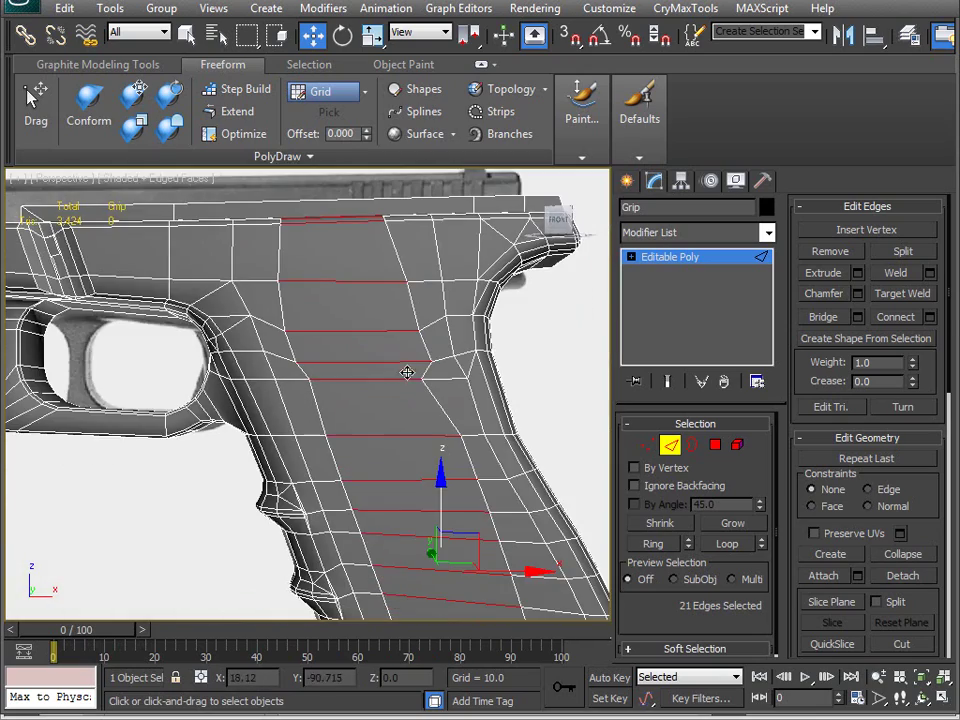
pyautogui.click(904, 322)
pyautogui.keyDown('alt'); pyautogui.moveTo(561, 429); pyautogui.dragTo(468, 462, button='middle'); pyautogui.keyUp('alt')
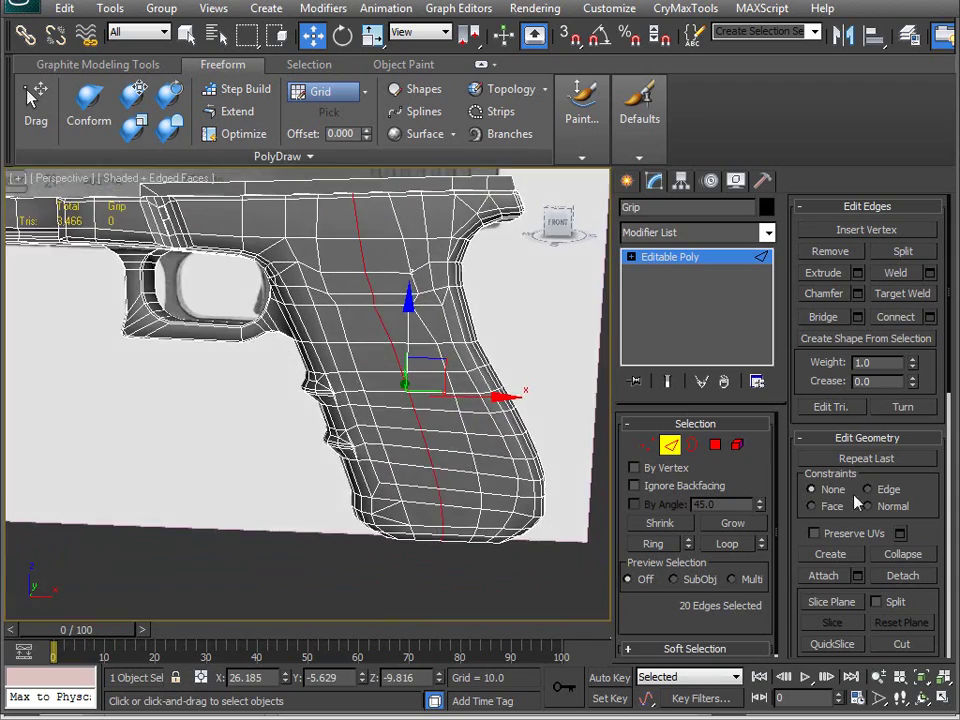
# Step: Constrain transforms to edges, flatten the new edge line along X, and rotate it to follow the grip's slant
pyautogui.scroll(-5, 931, 494)
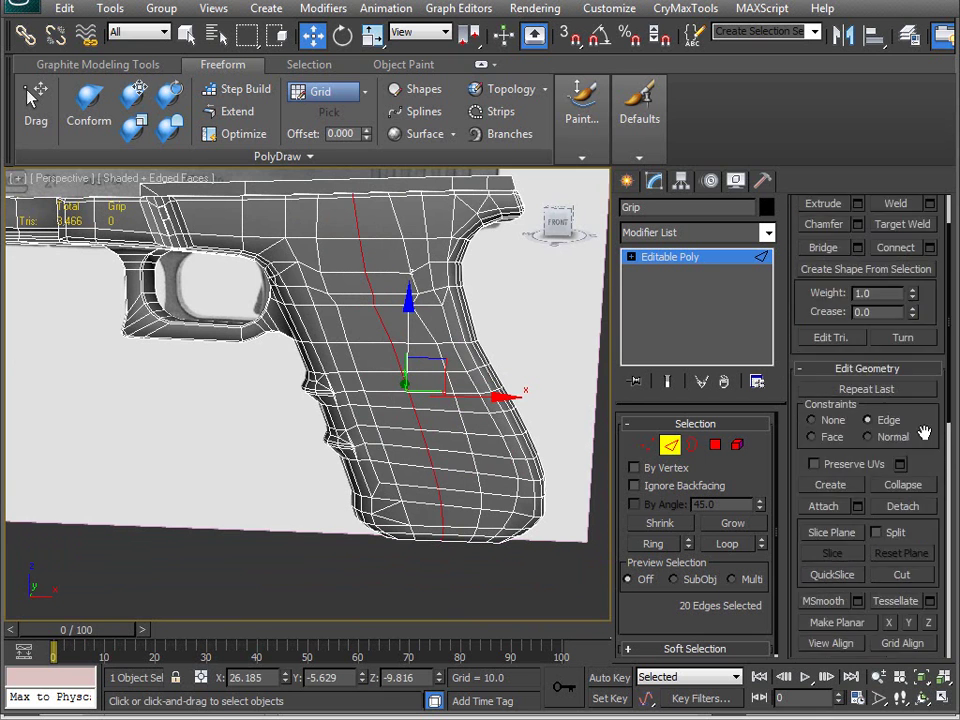
pyautogui.keyDown('alt'); pyautogui.moveTo(497, 489); pyautogui.dragTo(493, 507, button='middle'); pyautogui.keyUp('alt')
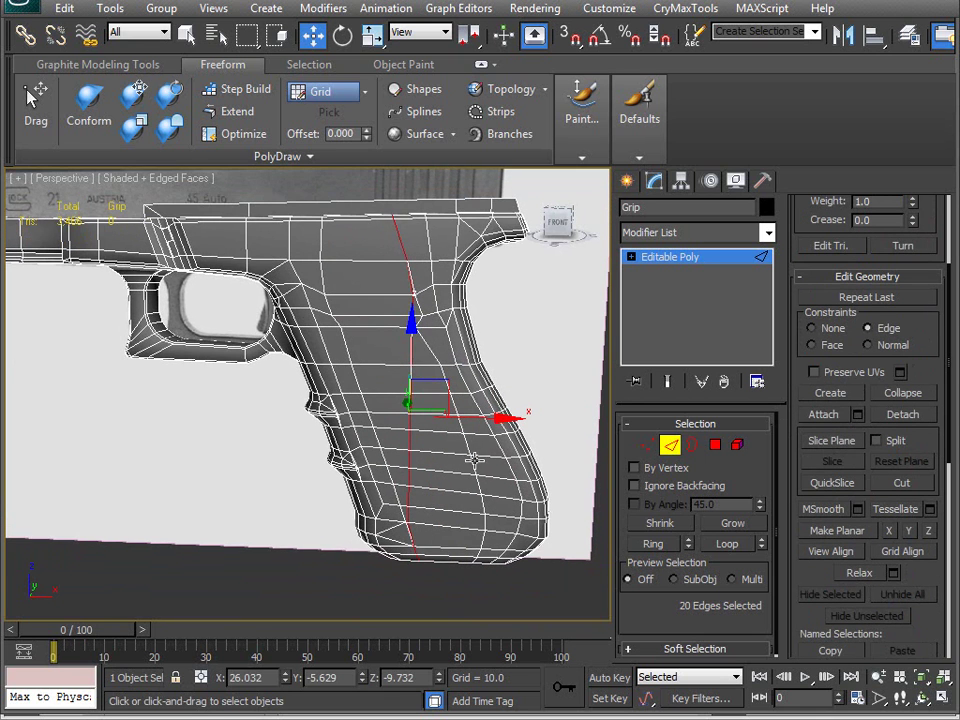
pyautogui.scroll(4, 424, 480)
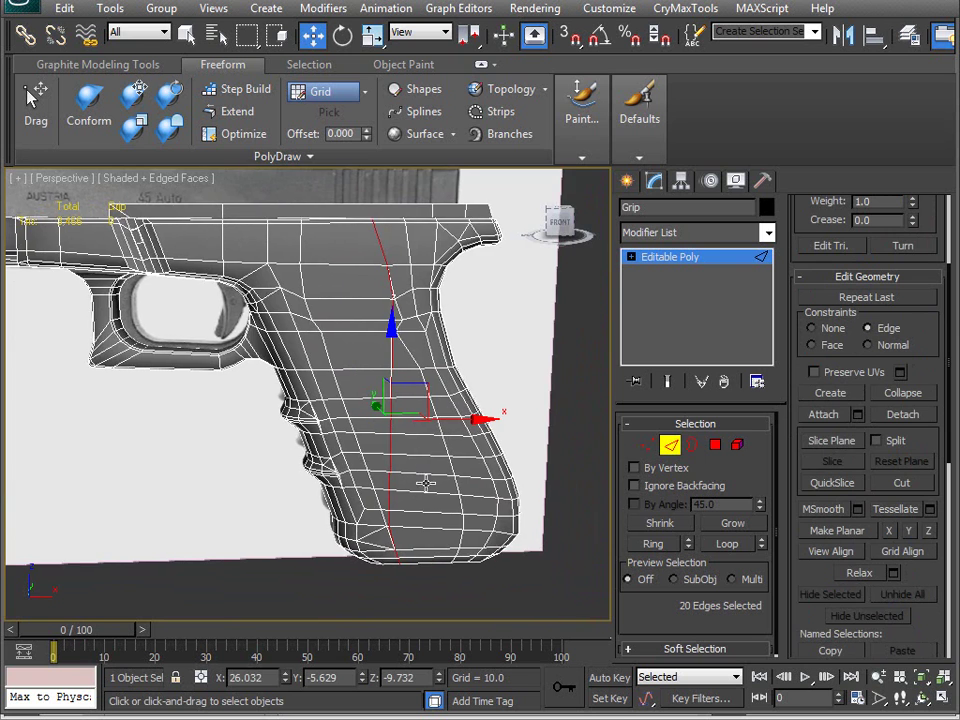
pyautogui.press('e')
pyautogui.moveTo(468, 360); pyautogui.dragTo(459, 355)
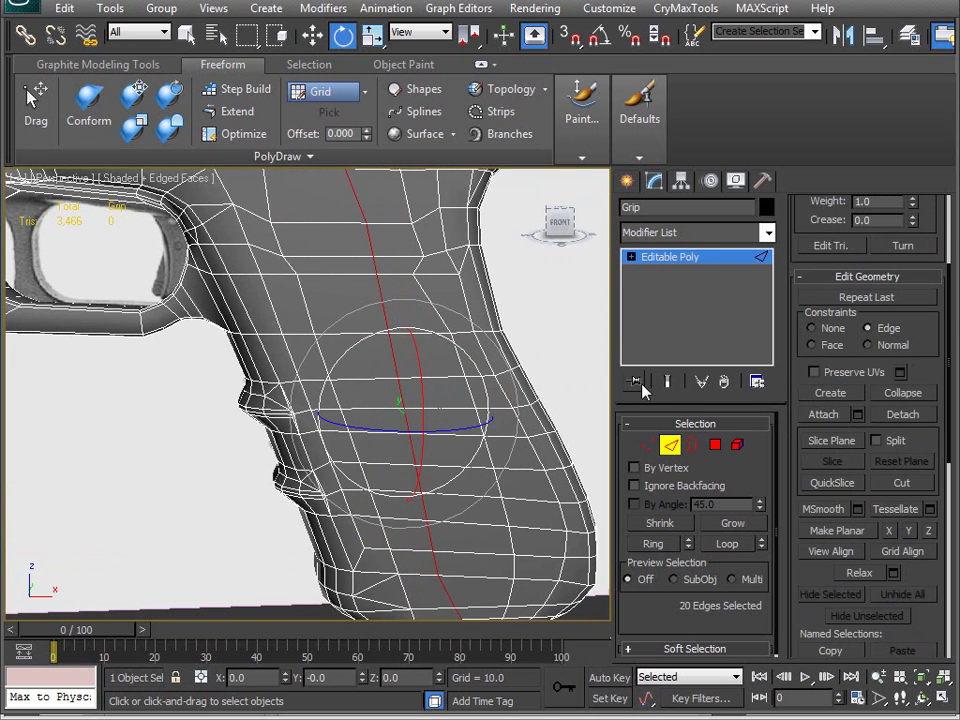
# Step: Flatten the vertical edge line along X once more and rotate it again to match the grip's slant
pyautogui.click(845, 534)
pyautogui.keyDown('alt'); pyautogui.moveTo(468, 424); pyautogui.dragTo(386, 473, button='middle'); pyautogui.keyUp('alt')
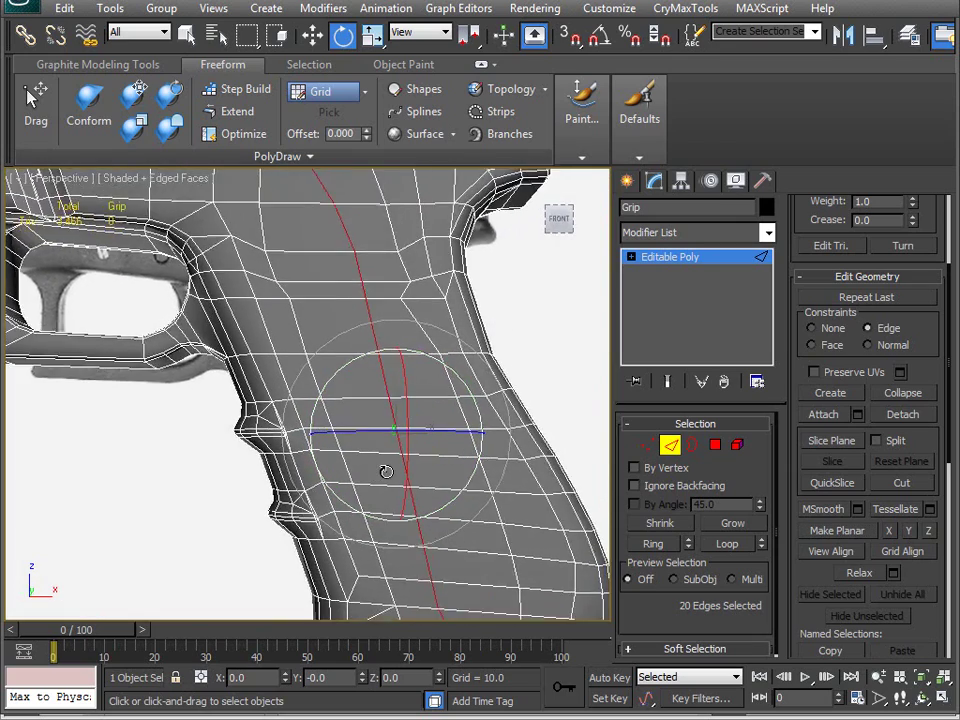
pyautogui.scroll(-3, 386, 473)
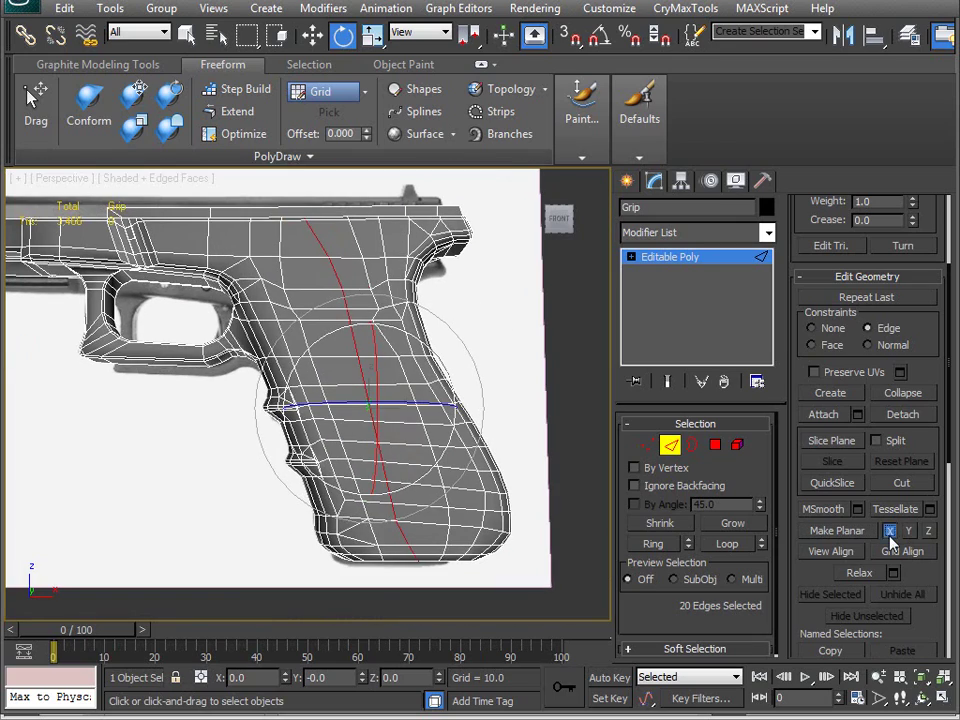
pyautogui.scroll(3, 425, 344)
pyautogui.scroll(-2, 400, 330)
pyautogui.scroll(2, 394, 379)
pyautogui.keyDown('alt'); pyautogui.moveTo(394, 379); pyautogui.dragTo(465, 362, button='middle'); pyautogui.keyUp('alt')
pyautogui.moveTo(493, 374); pyautogui.dragTo(465, 343)
# Step: Slide the edge line's three uppermost vertices rearward along the top rim and align them at about X 17.821
pyautogui.keyDown('alt'); pyautogui.moveTo(465, 343); pyautogui.dragTo(311, 420, button='middle'); pyautogui.keyUp('alt')
pyautogui.press('1')
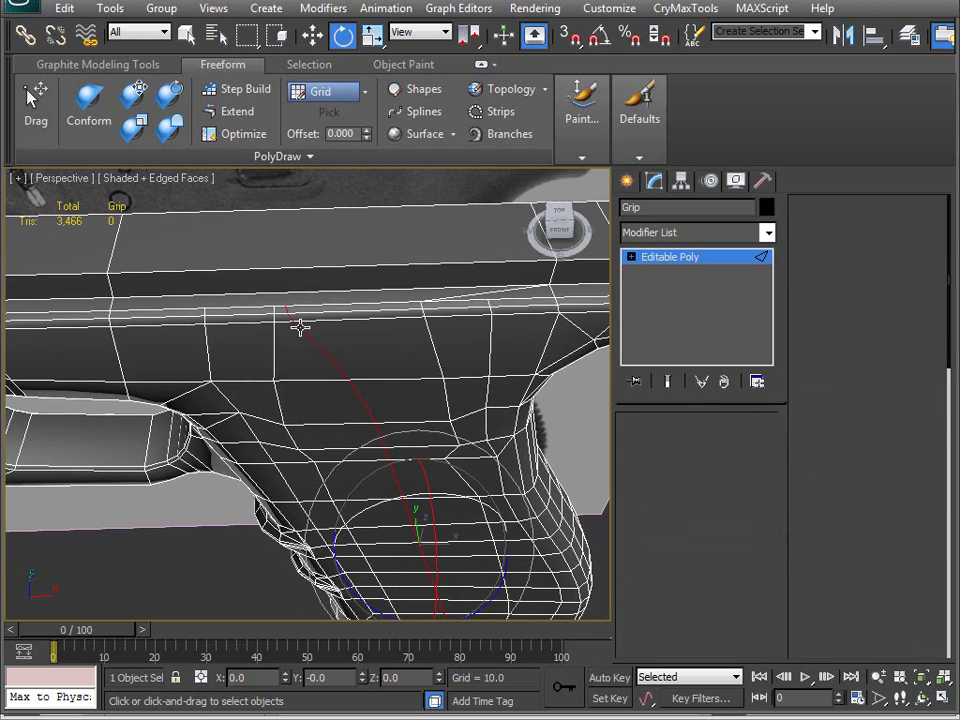
pyautogui.keyDown('ctrl'); pyautogui.moveTo(287, 337); pyautogui.dragTo(288, 334); pyautogui.keyUp('ctrl')
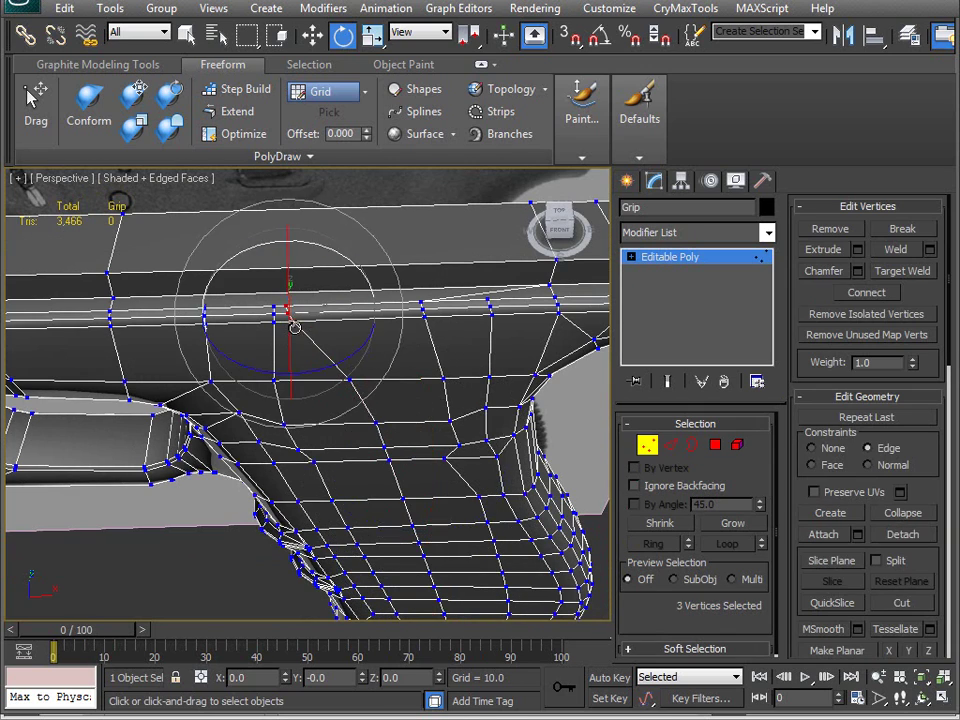
pyautogui.press('w')
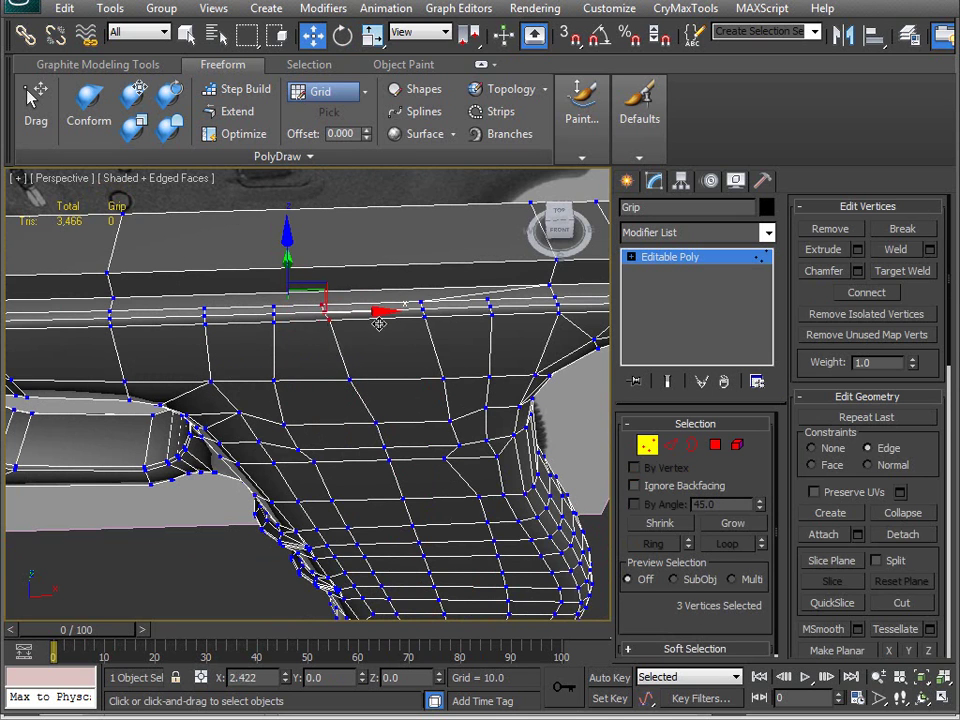
pyautogui.press('Return')
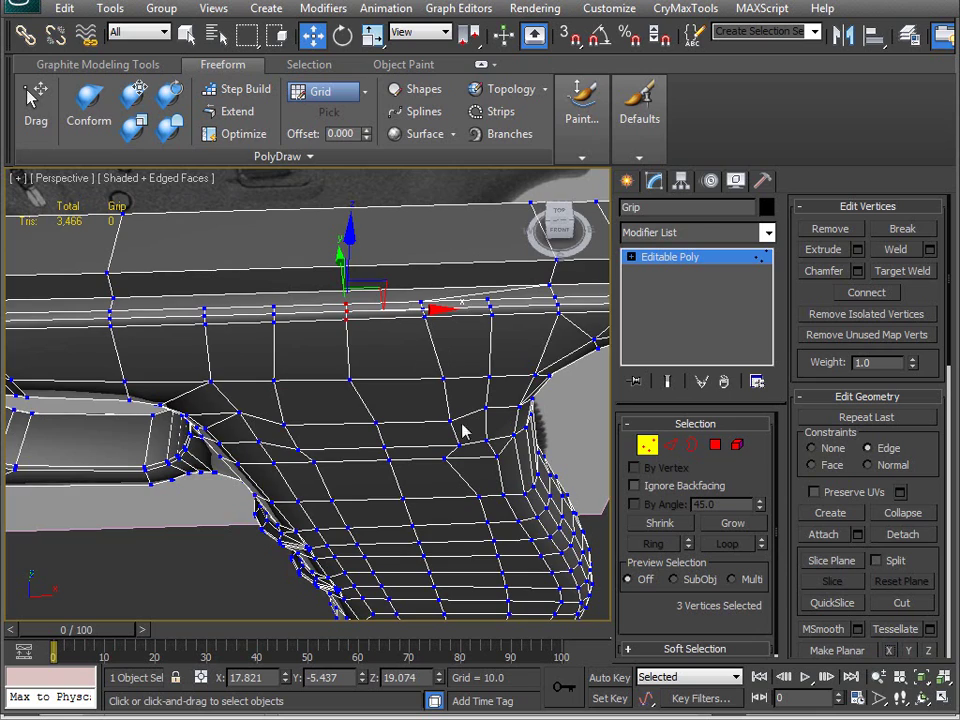
# Step: Slide the middle edge line's lowest vertices at the grip's bottom rim forward about 2.579 along X
pyautogui.keyDown('alt'); pyautogui.moveTo(415, 330); pyautogui.dragTo(342, 274, button='middle'); pyautogui.keyUp('alt')
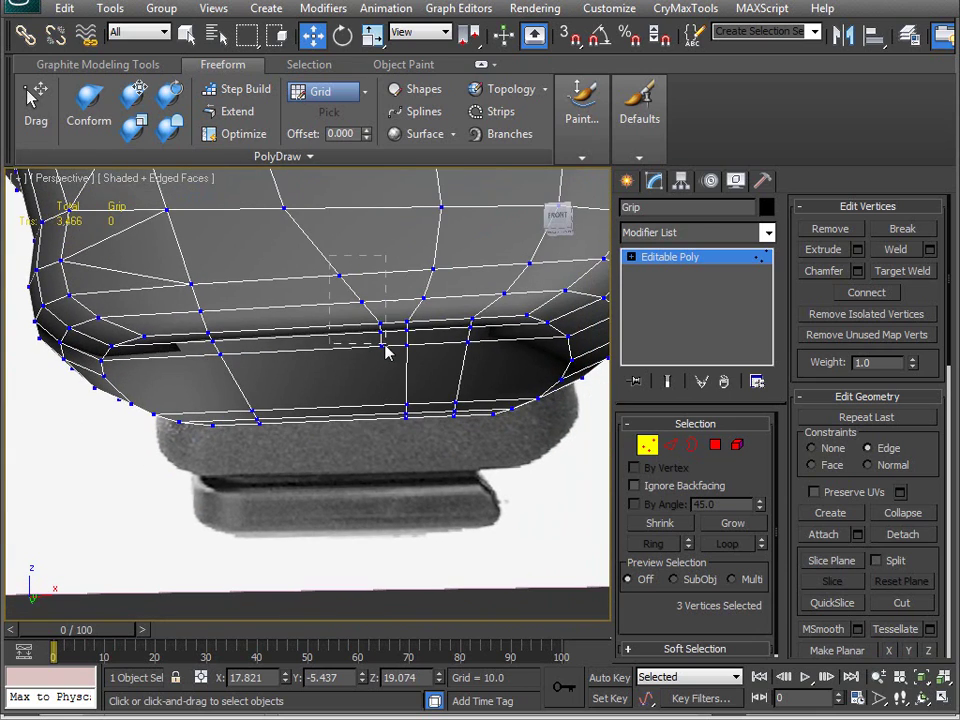
pyautogui.moveTo(365, 318); pyautogui.dragTo(390, 360)
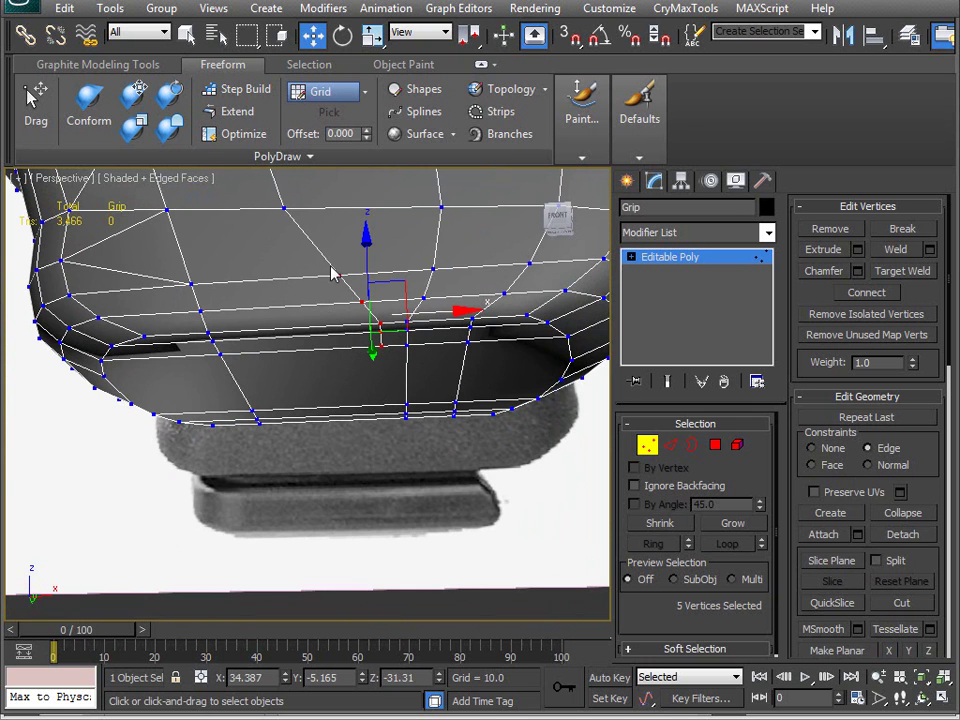
pyautogui.moveTo(420, 435)
pyautogui.keyDown('alt'); pyautogui.mouseDown(button='middle')
pyautogui.moveTo(390, 365)
pyautogui.moveTo(418, 450)
pyautogui.mouseUp(button='middle'); pyautogui.keyUp('alt')
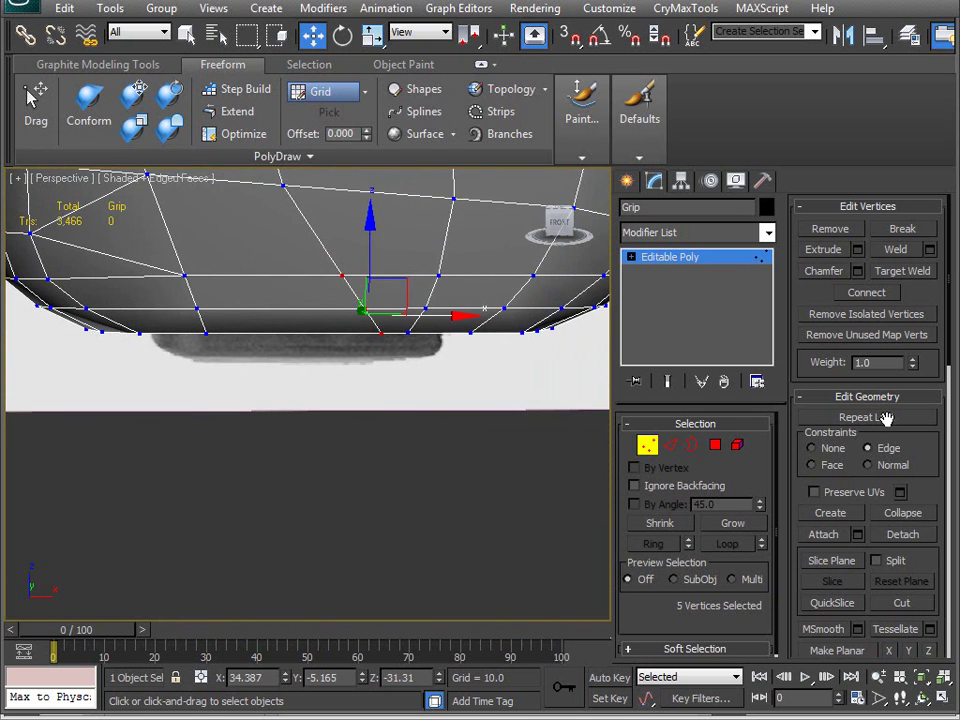
pyautogui.scroll(3, 452, 424)
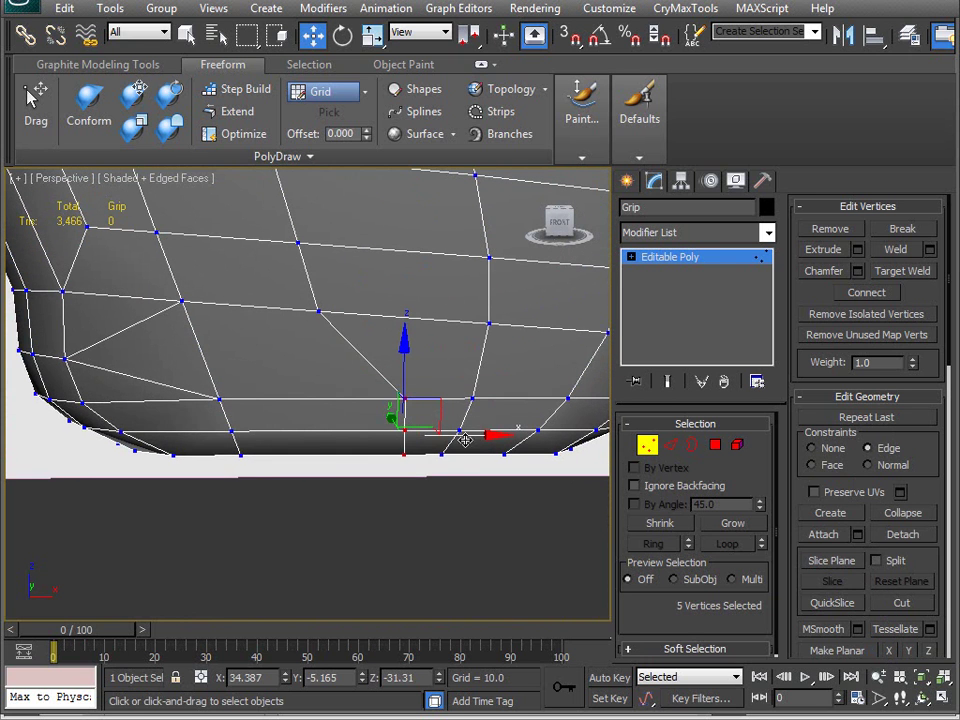
pyautogui.moveTo(479, 431); pyautogui.dragTo(405, 438)
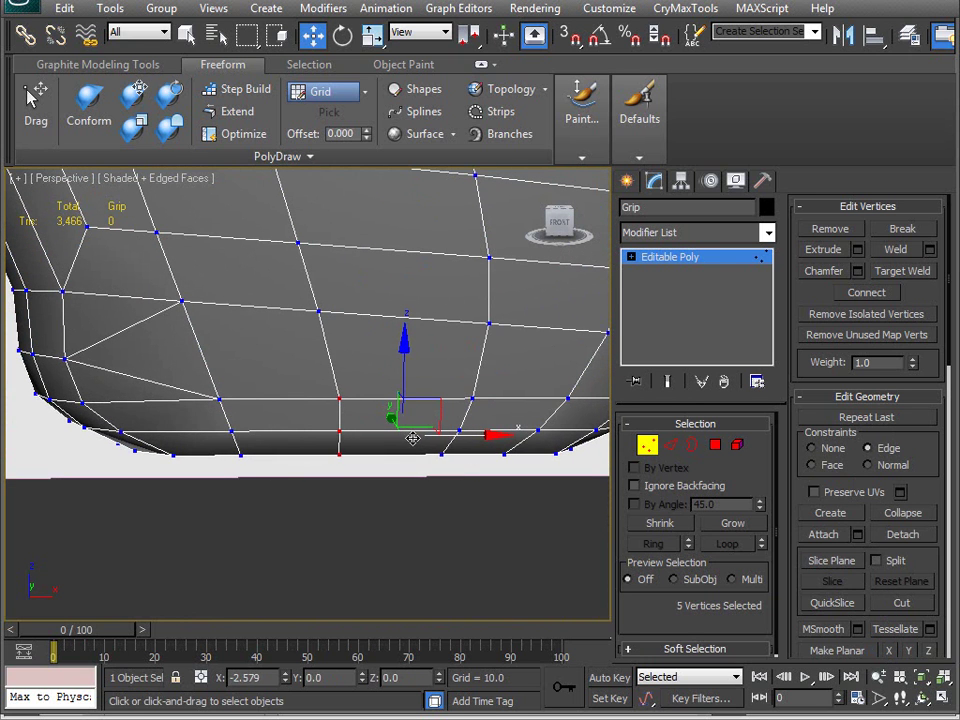
# Step: Try to slide the two middle vertices of the paired horizontal edges on the upper grip downward along their edge line
pyautogui.scroll(-5, 390, 432)
pyautogui.scroll(6, 378, 428)
pyautogui.scroll(-3, 337, 410)
pyautogui.moveTo(334, 404); pyautogui.dragTo(321, 393, button='middle')
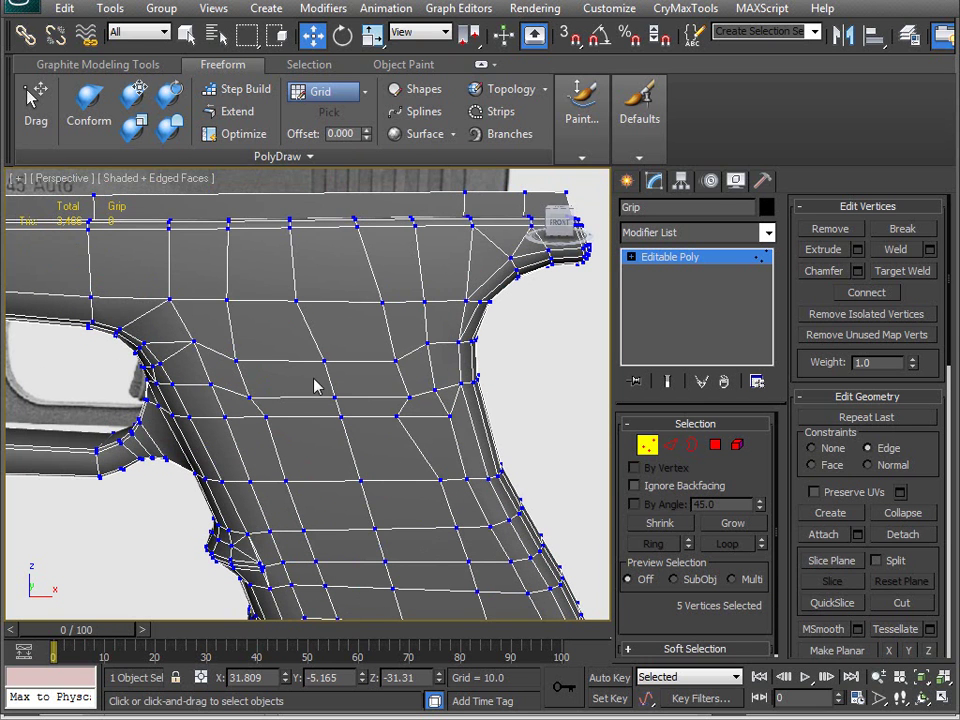
pyautogui.moveTo(346, 426); pyautogui.dragTo(345, 402)
pyautogui.moveTo(334, 346); pyautogui.dragTo(338, 356)
pyautogui.moveTo(333, 408); pyautogui.dragTo(337, 400, button='middle')
pyautogui.scroll(5, 340, 390)
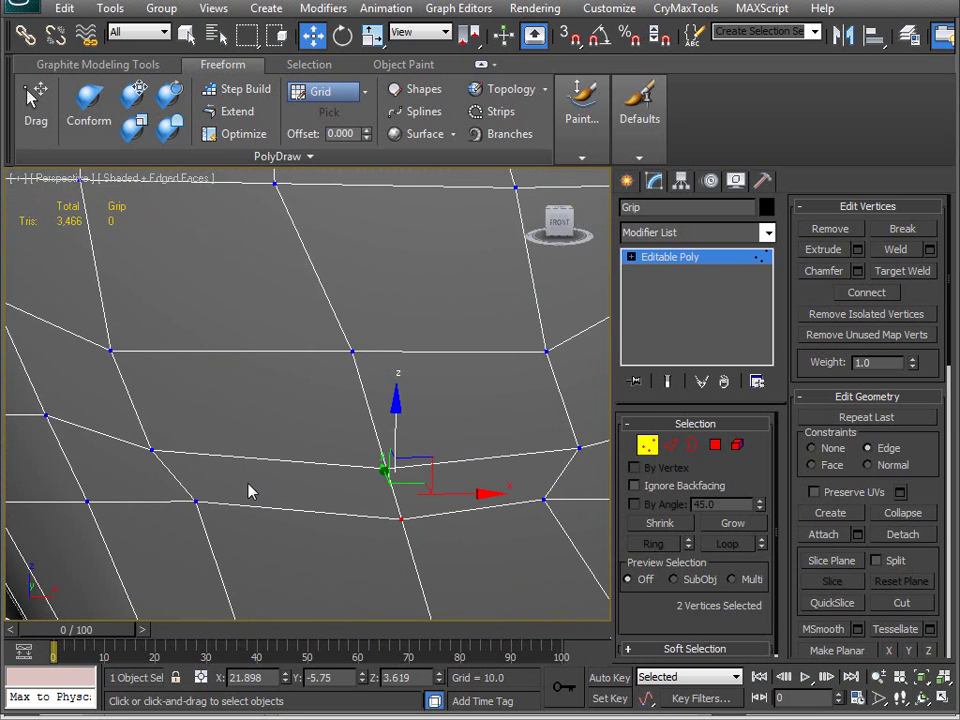
pyautogui.keyDown('alt'); pyautogui.moveTo(251, 495); pyautogui.dragTo(236, 408, button='middle'); pyautogui.keyUp('alt')
# Step: Raise the four vertices flanking the middle line on the paired horizontal edges along their edges, forming a shallow V
pyautogui.moveTo(193, 281); pyautogui.dragTo(157, 325, button='middle')
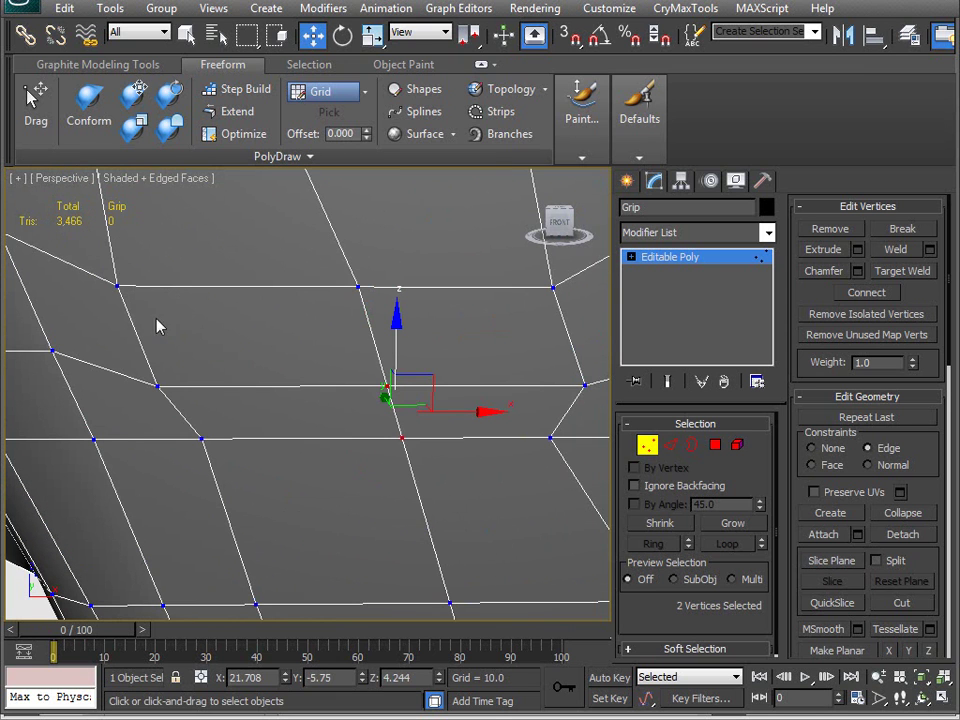
pyautogui.click(156, 385)
pyautogui.keyDown('ctrl'); pyautogui.click(201, 438); pyautogui.keyUp('ctrl')
pyautogui.keyDown('ctrl'); pyautogui.click(549, 438); pyautogui.keyUp('ctrl')
pyautogui.keyDown('ctrl'); pyautogui.click(585, 386); pyautogui.keyUp('ctrl')
pyautogui.moveTo(375, 340); pyautogui.dragTo(364, 289)
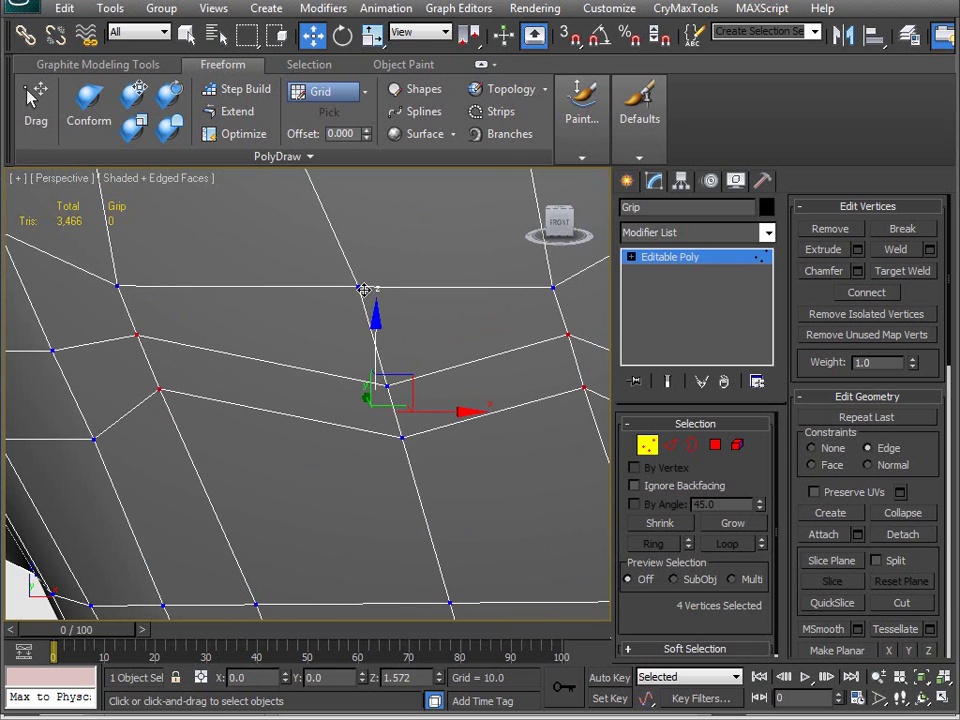
# Step: Slide the vertices just behind the V upward along their edges so both rows continue evenly toward the backstrap
pyautogui.scroll(-8, 339, 431)
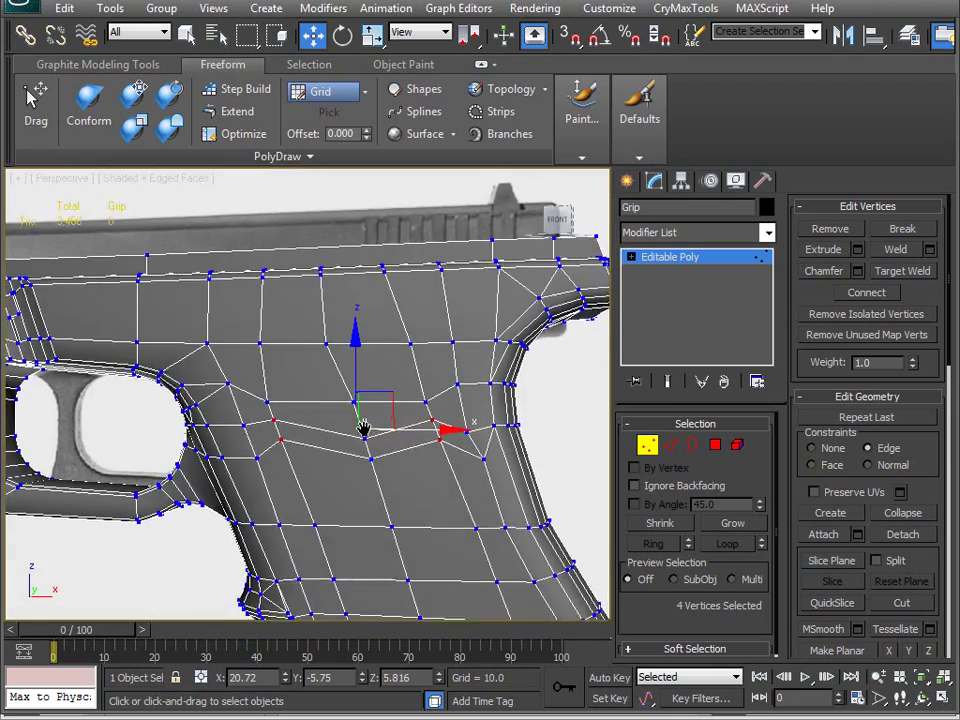
pyautogui.scroll(5, 364, 432)
pyautogui.moveTo(364, 443); pyautogui.dragTo(171, 420, button='middle')
pyautogui.moveTo(290, 432); pyautogui.dragTo(410, 440, button='middle')
pyautogui.click(471, 485)
pyautogui.moveTo(469, 417); pyautogui.dragTo(466, 388)
pyautogui.moveTo(466, 390); pyautogui.dragTo(446, 238, button='middle')
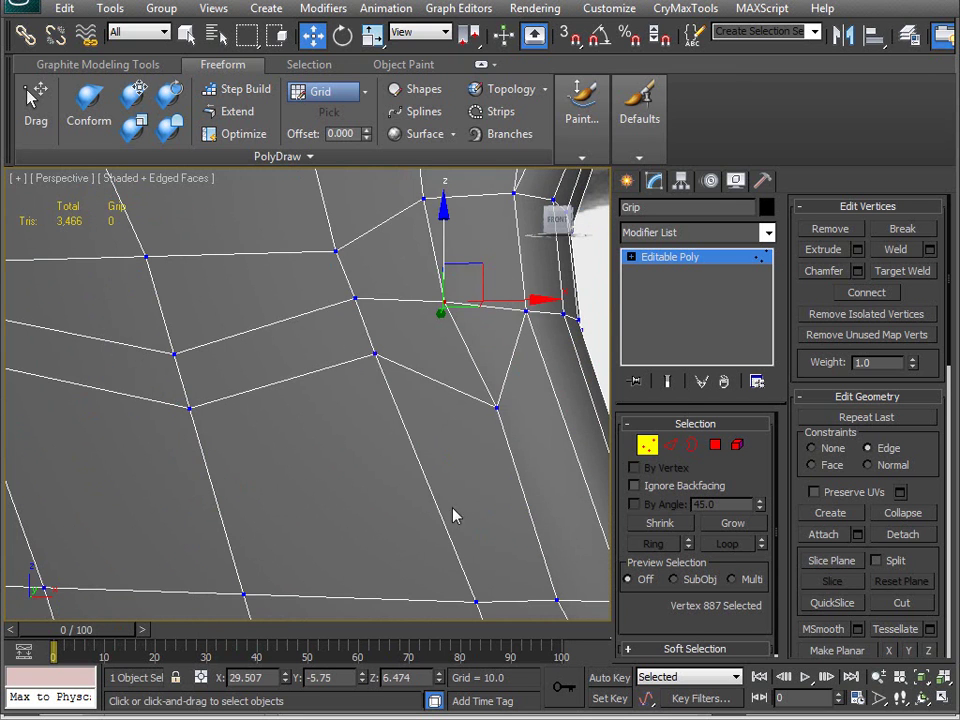
pyautogui.click(493, 404)
pyautogui.moveTo(493, 335); pyautogui.dragTo(481, 277)
pyautogui.hotkey('ctrl', 'z')
pyautogui.moveTo(536, 372); pyautogui.dragTo(488, 300)
# Step: Turn off the edge constraint and pull the V's two upper edges outward to about Y -6.544
pyautogui.moveTo(337, 407); pyautogui.dragTo(343, 407, button='middle')
pyautogui.scroll(-4, 343, 407)
pyautogui.keyDown('alt'); pyautogui.moveTo(240, 460); pyautogui.dragTo(325, 437, button='middle'); pyautogui.keyUp('alt')
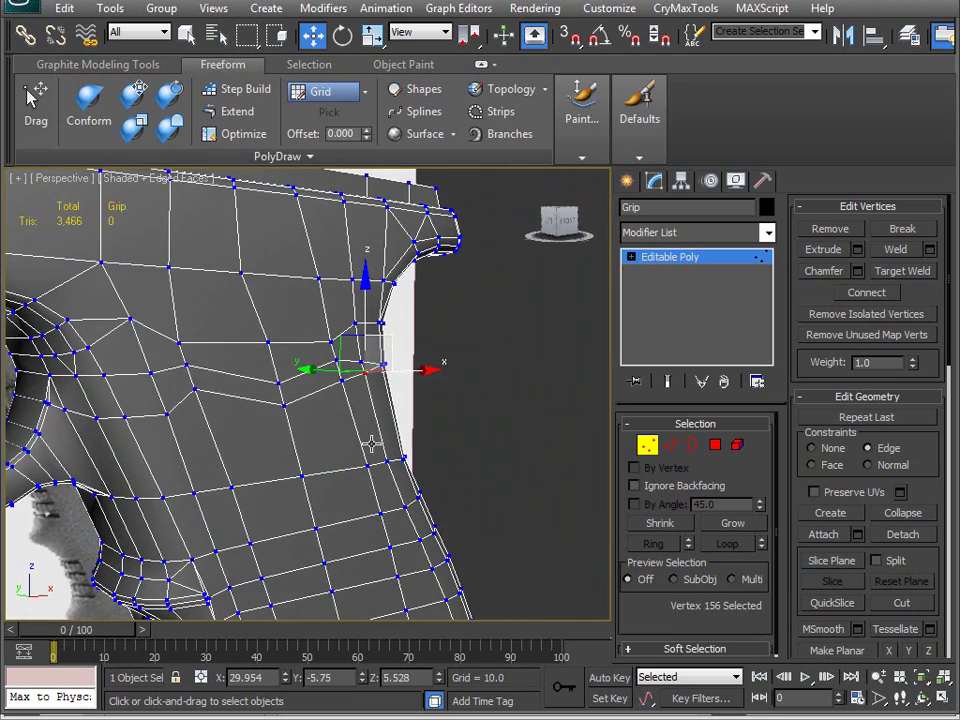
pyautogui.press('2')
pyautogui.click(240, 372)
pyautogui.keyDown('ctrl'); pyautogui.click(307, 372); pyautogui.keyUp('ctrl')
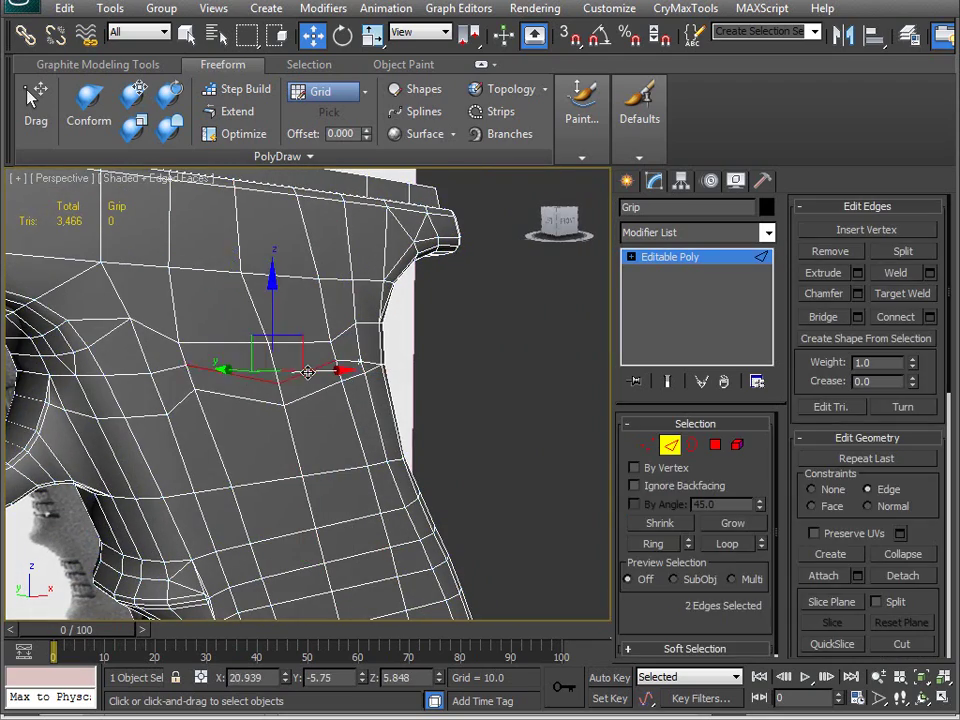
pyautogui.keyDown('alt'); pyautogui.moveTo(330, 470); pyautogui.dragTo(264, 367, button='middle'); pyautogui.keyUp('alt')
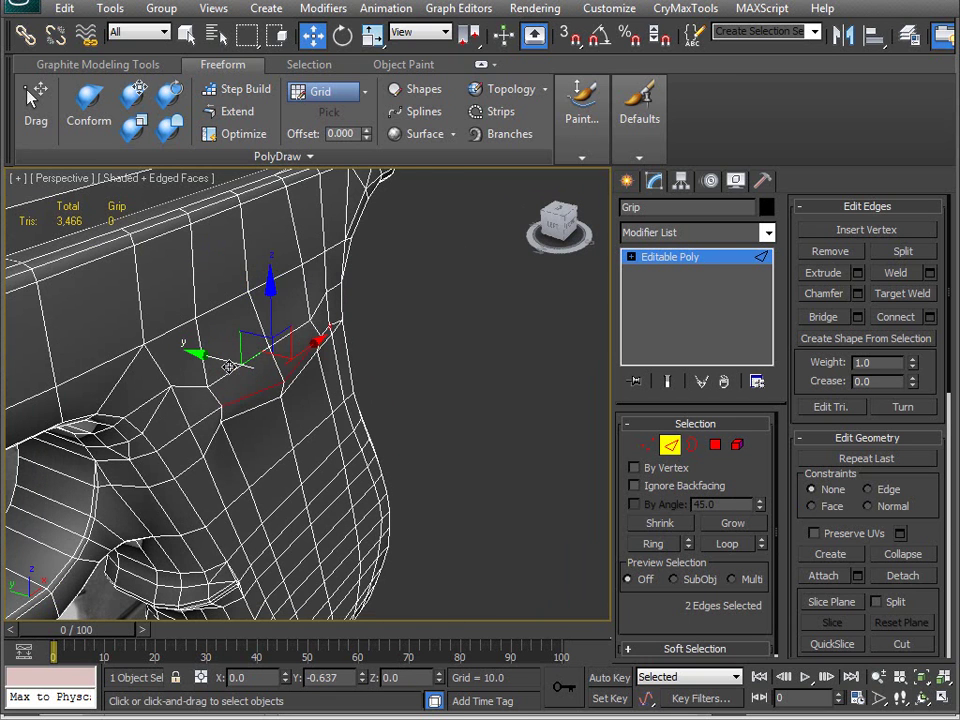
pyautogui.moveTo(229, 369); pyautogui.dragTo(231, 371)
# Step: Connect vertices around the pulled-out V with diagonal edges above it and at its front and rear ends using Optimize
pyautogui.keyDown('alt'); pyautogui.moveTo(231, 371); pyautogui.dragTo(165, 385, button='middle'); pyautogui.keyUp('alt')
pyautogui.moveTo(165, 385); pyautogui.dragTo(305, 461, button='middle')
pyautogui.scroll(5, 167, 403)
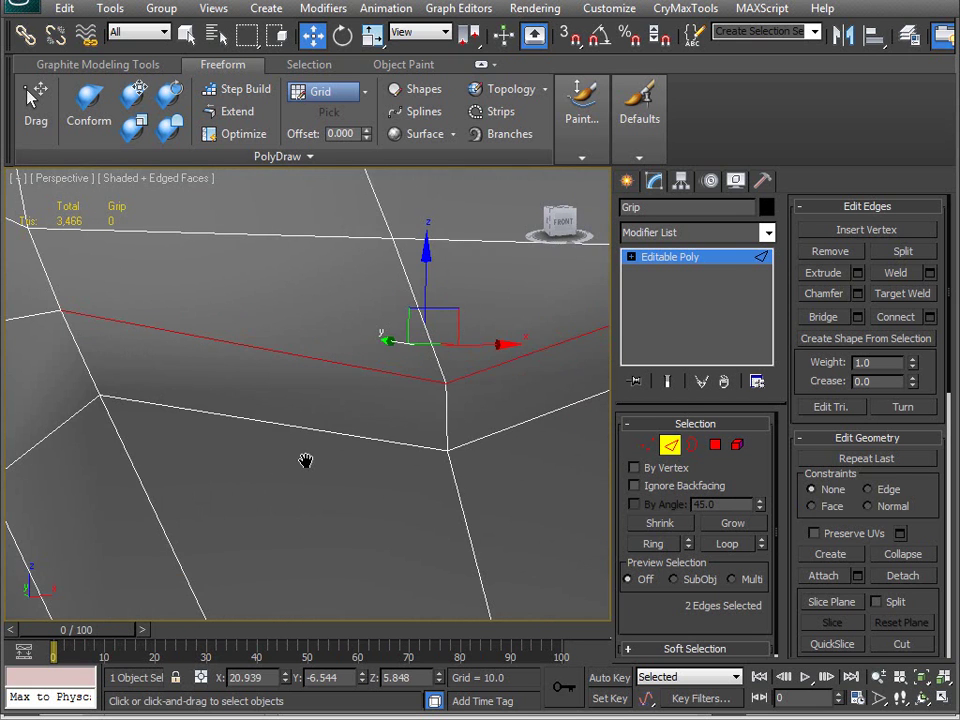
pyautogui.scroll(-5, 305, 461)
pyautogui.click(236, 133)
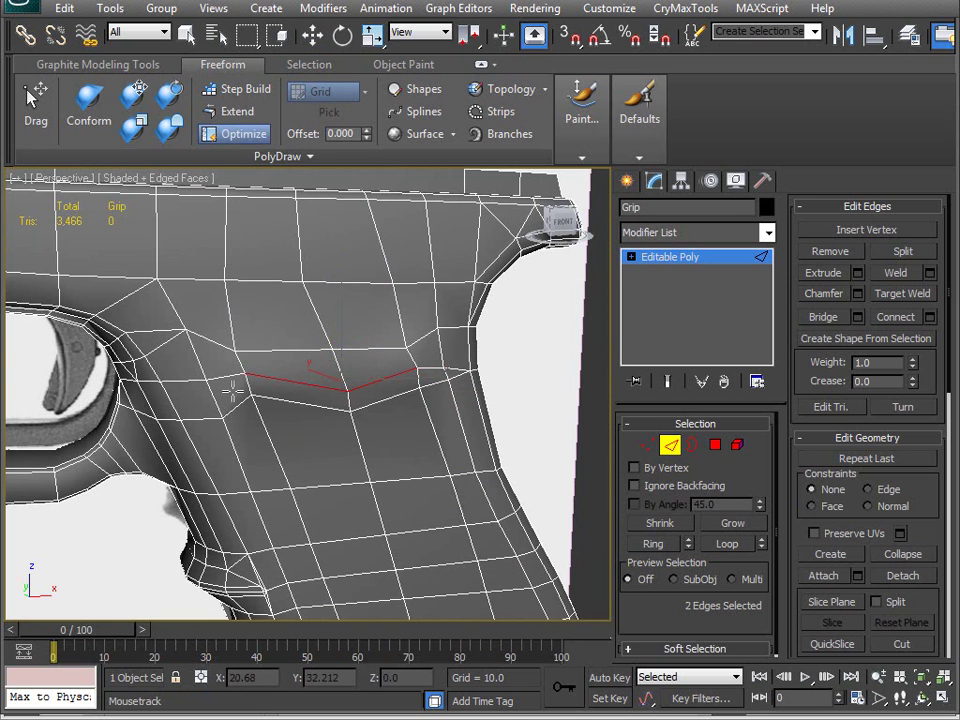
pyautogui.moveTo(204, 380); pyautogui.dragTo(294, 446, button='middle')
pyautogui.keyDown('alt'); pyautogui.moveTo(370, 368); pyautogui.dragTo(268, 400, button='middle'); pyautogui.keyUp('alt')
pyautogui.keyDown('ctrl'); pyautogui.click(347, 353); pyautogui.keyUp('ctrl')
pyautogui.keyDown('alt'); pyautogui.moveTo(347, 354); pyautogui.dragTo(208, 455, button='middle'); pyautogui.keyUp('alt')
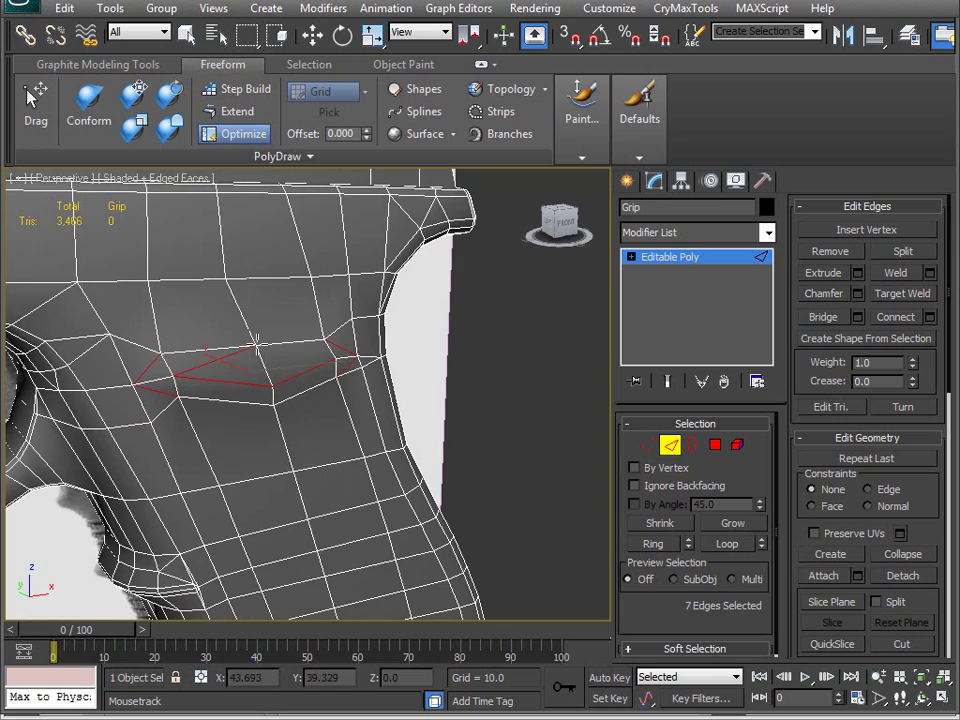
pyautogui.keyDown('alt'); pyautogui.moveTo(285, 443); pyautogui.dragTo(255, 451, button='middle'); pyautogui.keyUp('alt')
pyautogui.scroll(5, 255, 451)
pyautogui.press('w')
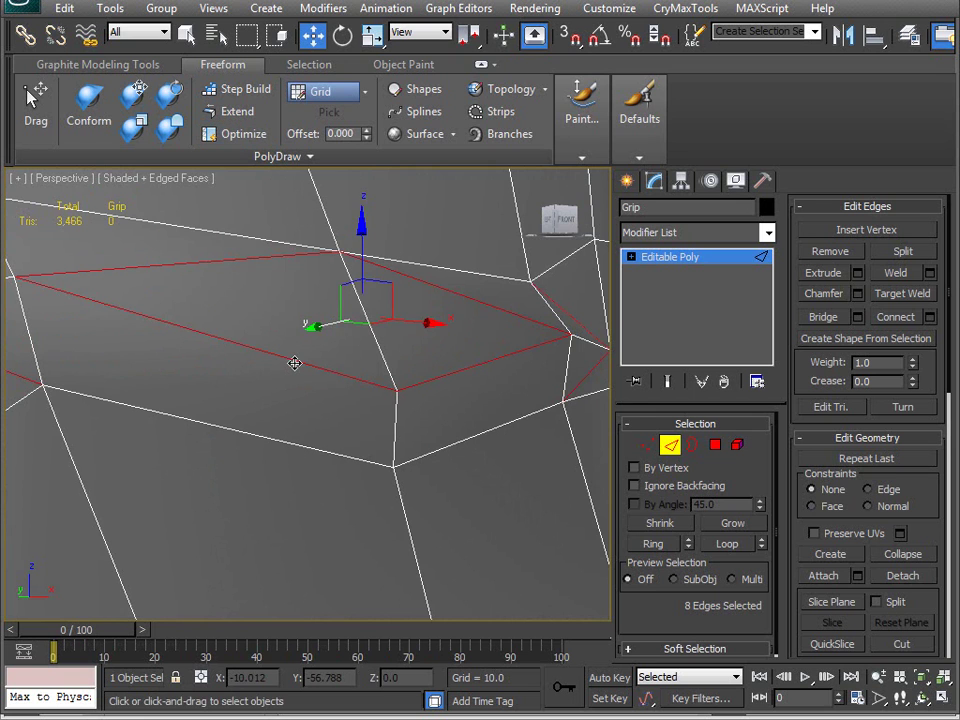
# Step: Chamfer the V's two pulled-out edges by 0.495 with 2 segments
pyautogui.click(294, 362)
pyautogui.keyDown('ctrl'); pyautogui.click(459, 370); pyautogui.keyUp('ctrl')
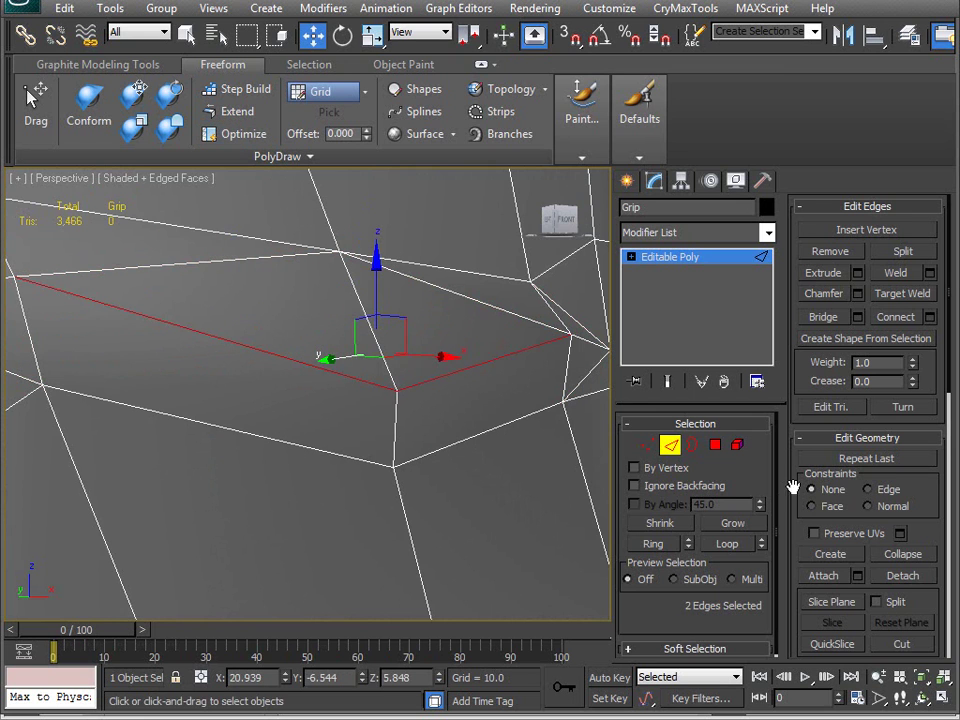
pyautogui.click(857, 293)
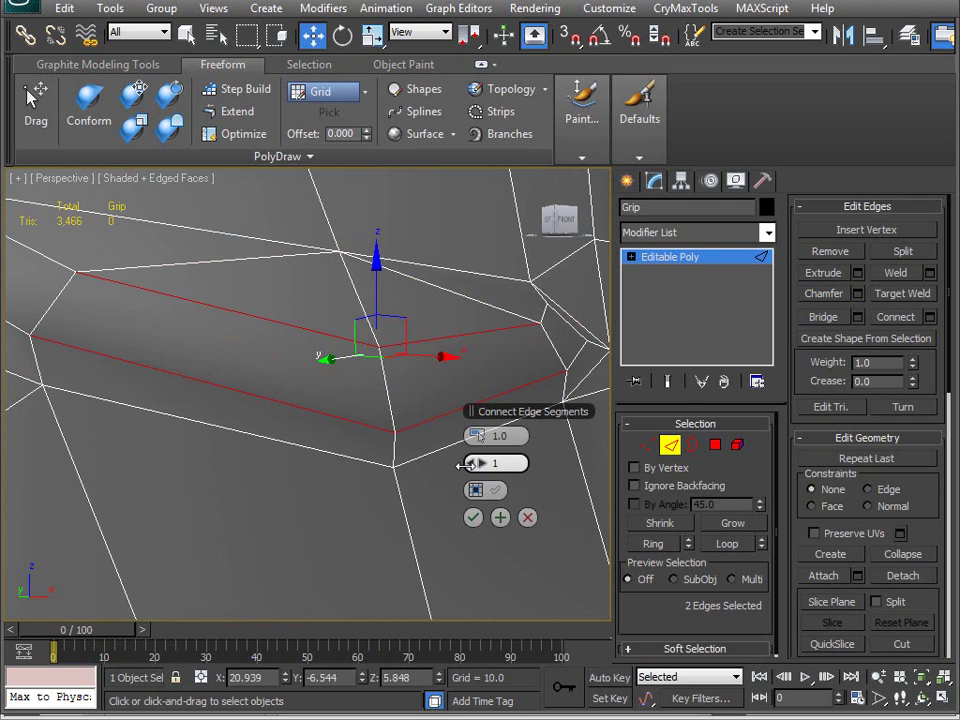
pyautogui.moveTo(483, 438); pyautogui.dragTo(480, 446)
pyautogui.click(485, 466)
pyautogui.moveTo(302, 454)
pyautogui.keyDown('alt'); pyautogui.mouseDown(button='middle')
pyautogui.moveTo(268, 476)
pyautogui.moveTo(313, 476)
pyautogui.moveTo(290, 465)
pyautogui.moveTo(122, 474)
pyautogui.moveTo(182, 461)
pyautogui.moveTo(223, 508)
pyautogui.moveTo(120, 463)
pyautogui.moveTo(36, 489)
pyautogui.moveTo(183, 494)
pyautogui.moveTo(197, 508)
pyautogui.moveTo(315, 480)
pyautogui.moveTo(296, 430)
pyautogui.mouseUp(button='middle'); pyautogui.keyUp('alt')
pyautogui.scroll(-3, 180, 462)
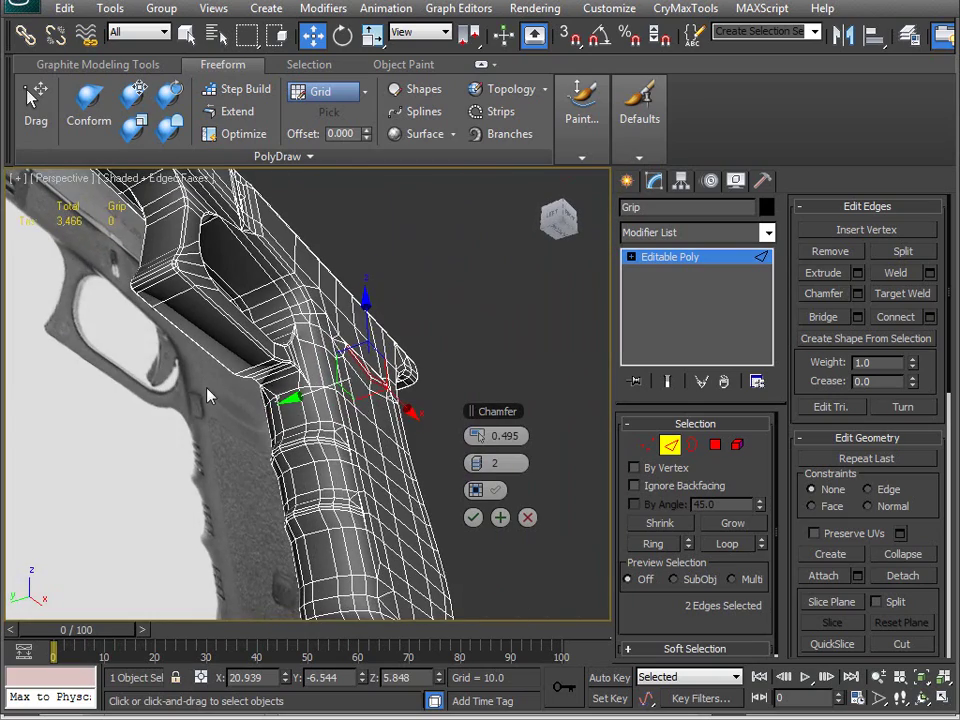
pyautogui.keyDown('alt'); pyautogui.moveTo(241, 431); pyautogui.dragTo(293, 516, button='middle'); pyautogui.keyUp('alt')
pyautogui.scroll(10, 380, 500)
pyautogui.click(475, 518)
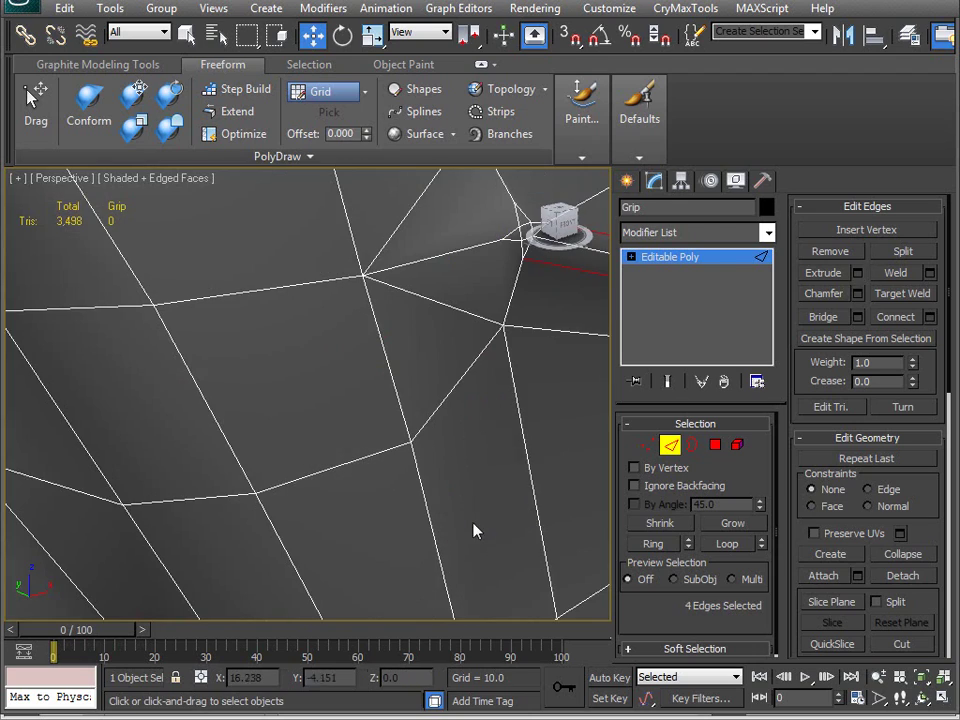
# Step: Weld the clustered vertices at the chamfer's front end into its corner vertices with Optimize
pyautogui.scroll(-10, 315, 446)
pyautogui.press('1')
pyautogui.moveTo(310, 413); pyautogui.dragTo(309, 413)
pyautogui.press('z')
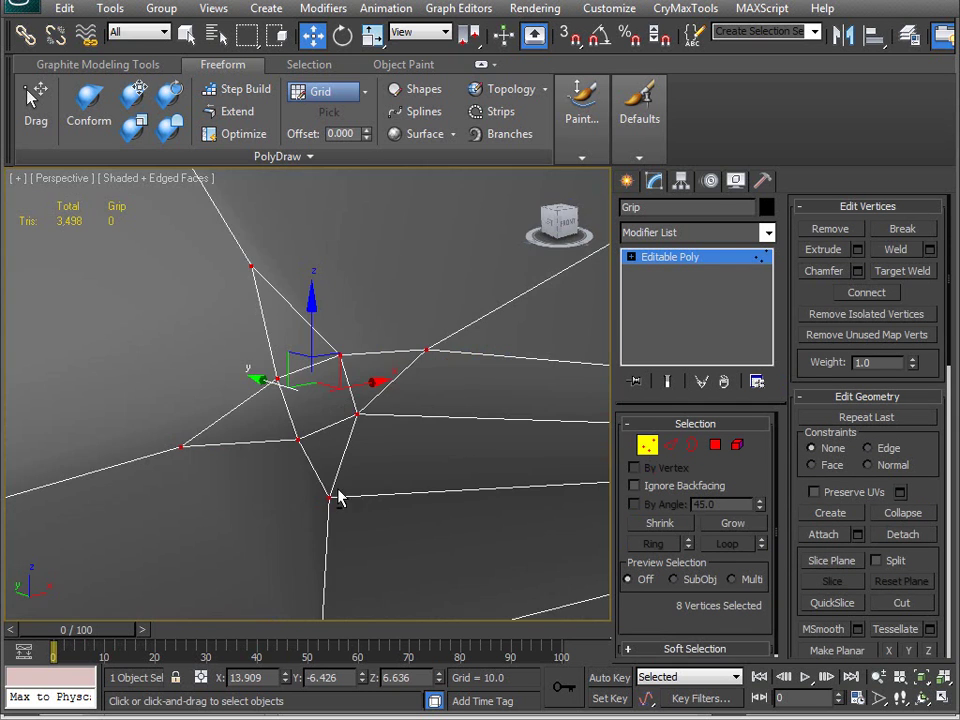
pyautogui.keyDown('alt'); pyautogui.moveTo(336, 487); pyautogui.dragTo(306, 466, button='middle'); pyautogui.keyUp('alt')
pyautogui.scroll(-3, 294, 473)
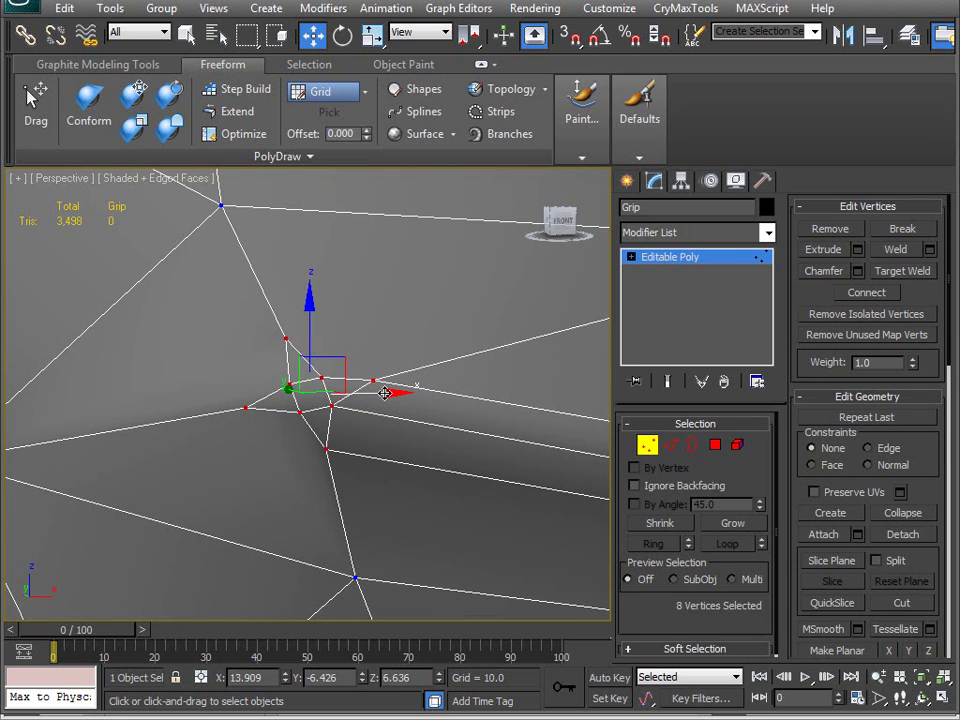
pyautogui.click(240, 133)
pyautogui.moveTo(237, 407); pyautogui.dragTo(304, 414)
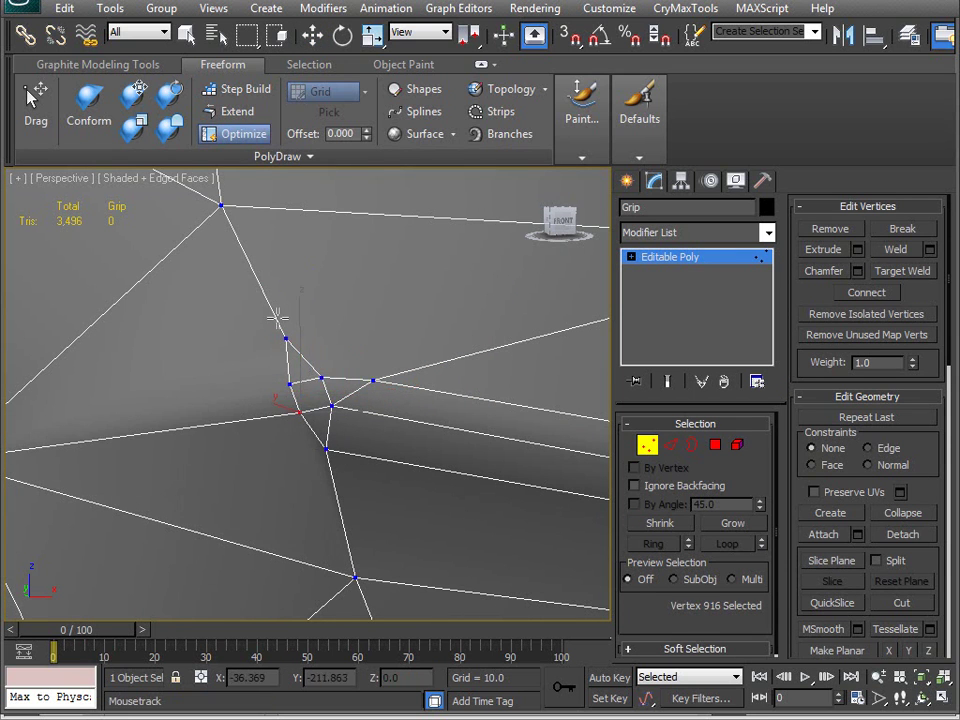
pyautogui.moveTo(286, 339); pyautogui.dragTo(329, 402)
# Step: Connect the chamfer's lower front corner to the neighbouring vertex ahead of it
pyautogui.keyDown('alt'); pyautogui.moveTo(346, 443); pyautogui.dragTo(483, 457, button='middle'); pyautogui.keyUp('alt')
pyautogui.keyDown('ctrl'); pyautogui.moveTo(90, 437); pyautogui.dragTo(68, 428); pyautogui.keyUp('ctrl')
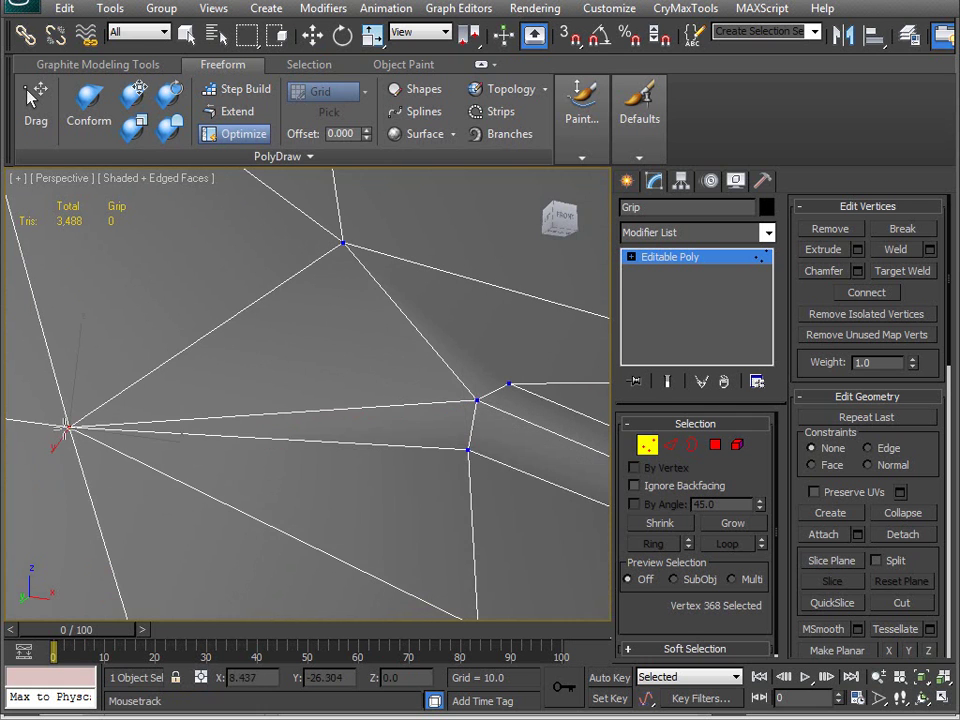
pyautogui.moveTo(458, 461); pyautogui.dragTo(236, 466, button='middle')
pyautogui.click(151, 247)
# Step: Weld the clustered vertices at the chamfer's rear end into its corner vertices
pyautogui.keyDown('alt'); pyautogui.moveTo(151, 247); pyautogui.dragTo(212, 440, button='middle'); pyautogui.keyUp('alt')
pyautogui.moveTo(442, 378); pyautogui.dragTo(208, 451, button='middle')
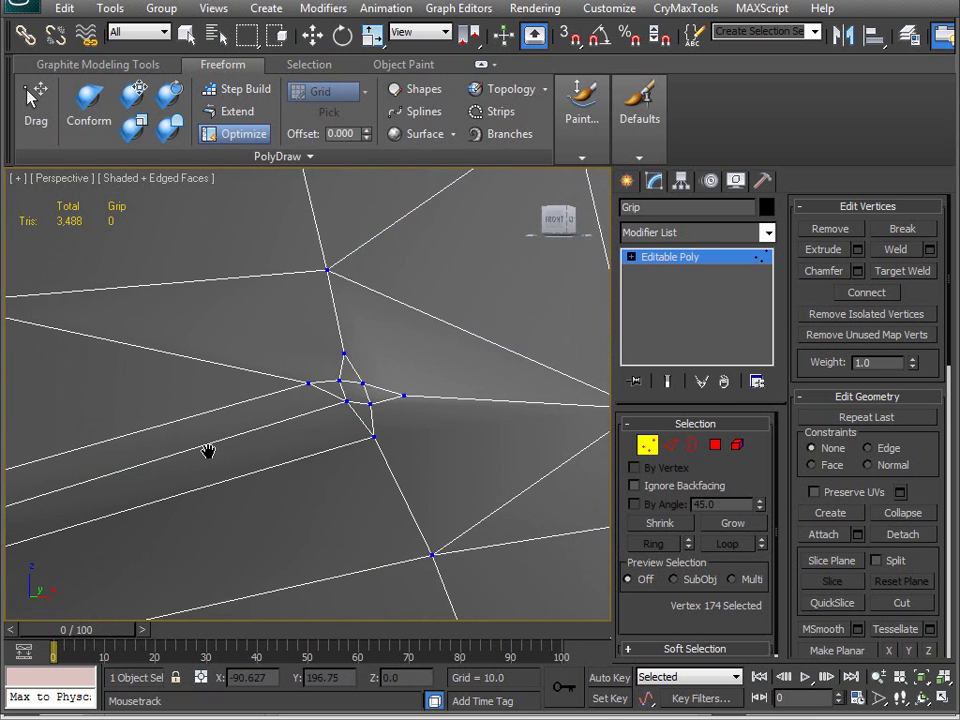
pyautogui.keyDown('shift'); pyautogui.moveTo(345, 354); pyautogui.dragTo(348, 401); pyautogui.keyUp('shift')
pyautogui.moveTo(319, 391); pyautogui.dragTo(309, 426, button='middle')
pyautogui.press('w')
# Step: Remove the steep edge above the chamfer's rear end and connect its upper and lower corners to the vertex behind
pyautogui.press('2')
pyautogui.click(330, 384)
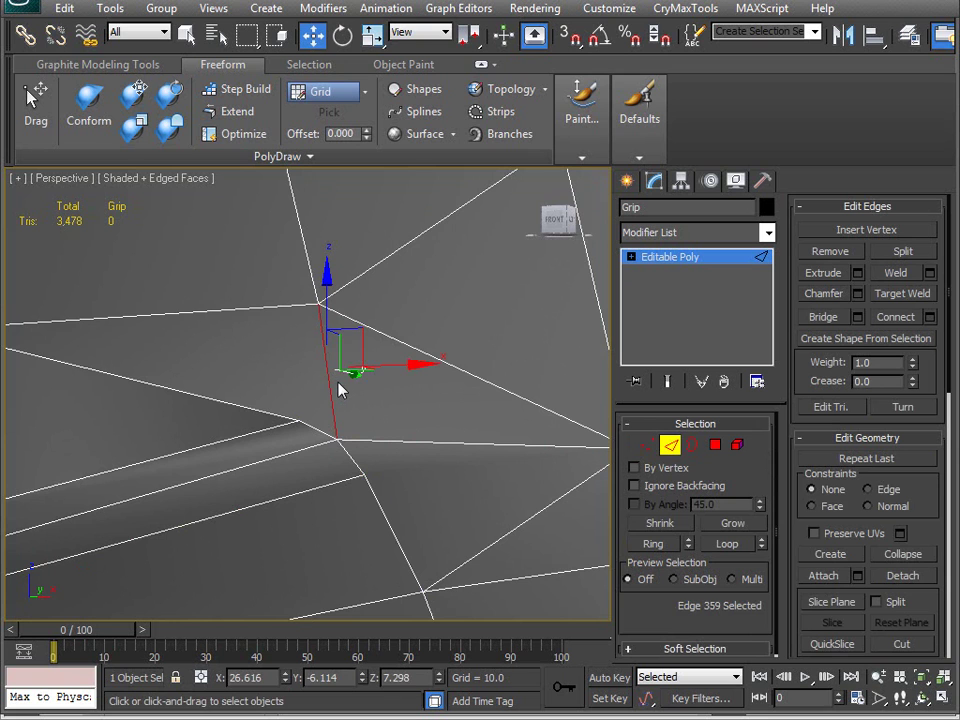
pyautogui.press('BackSpace')
pyautogui.moveTo(330, 450); pyautogui.dragTo(310, 428, button='middle')
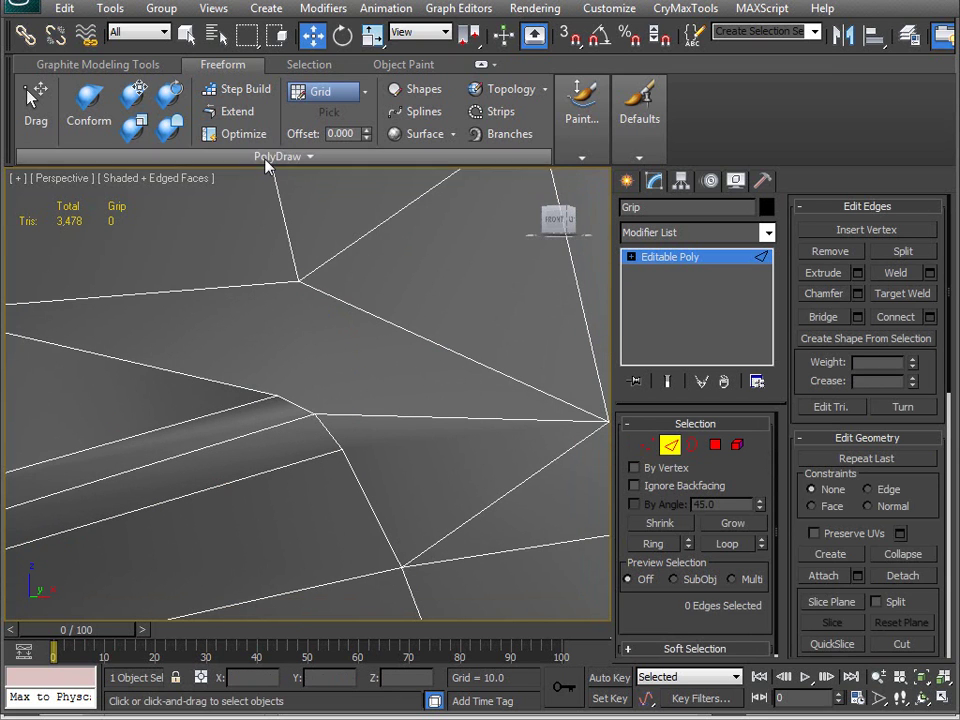
pyautogui.click(236, 133)
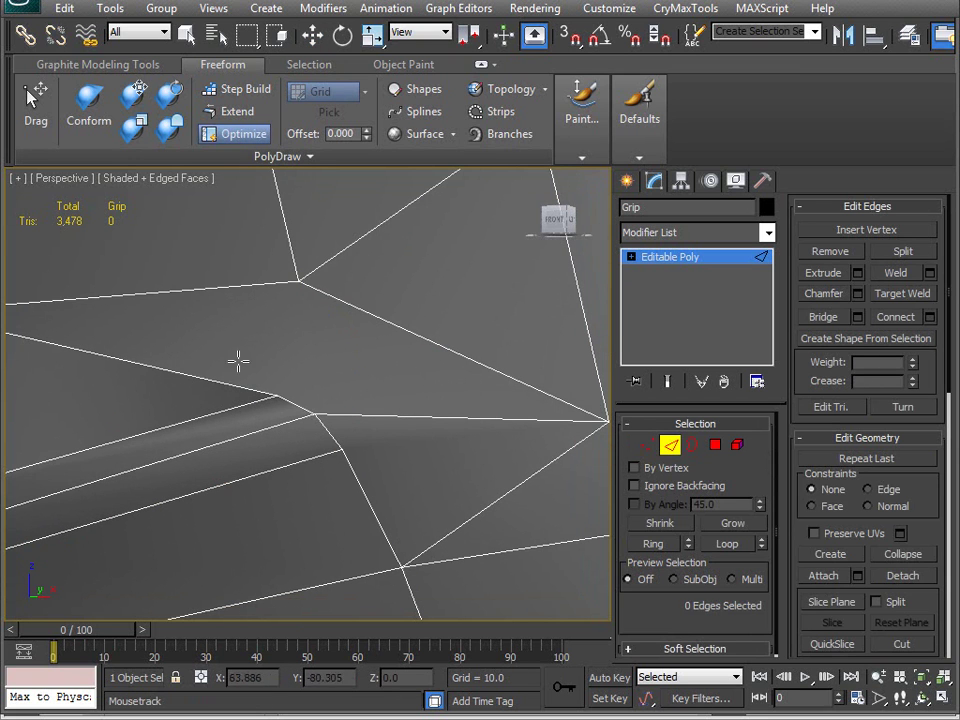
pyautogui.click(576, 423)
pyautogui.keyDown('ctrl'); pyautogui.moveTo(562, 436); pyautogui.dragTo(606, 423); pyautogui.keyUp('ctrl')
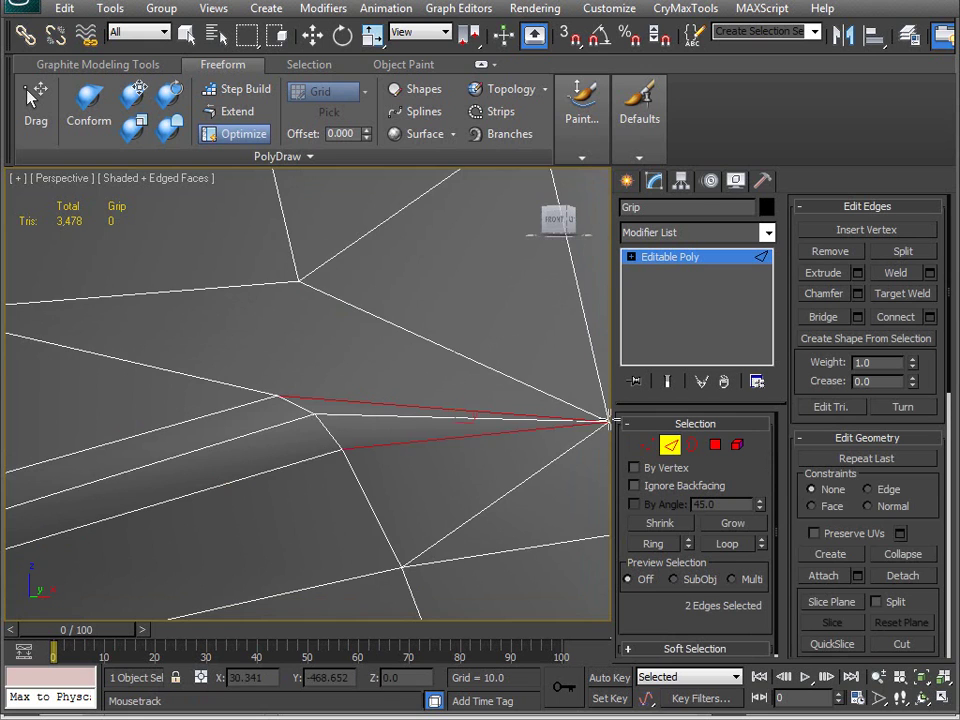
# Step: Remove the two steep edges above the chamfer's front end and reactivate Optimize
pyautogui.moveTo(268, 491); pyautogui.dragTo(456, 418, button='middle')
pyautogui.scroll(-5, 355, 441)
pyautogui.keyDown('alt'); pyautogui.moveTo(350, 446); pyautogui.dragTo(362, 469, button='middle'); pyautogui.keyUp('alt')
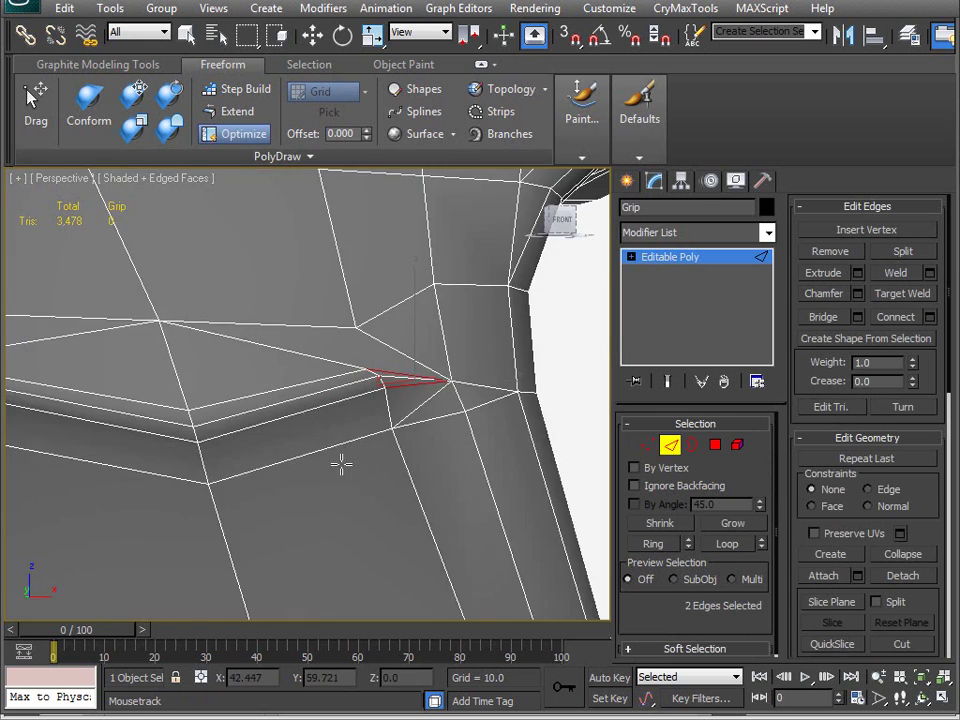
pyautogui.moveTo(187, 453); pyautogui.dragTo(414, 502, button='middle')
pyautogui.moveTo(368, 475); pyautogui.dragTo(419, 480, button='middle')
pyautogui.press('w')
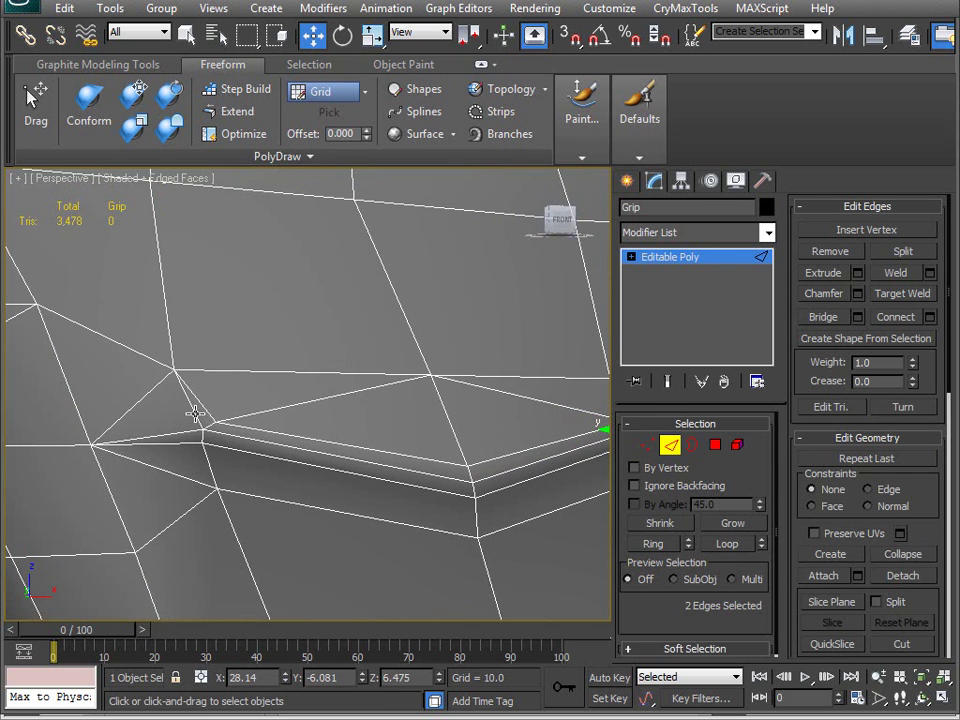
pyautogui.click(195, 413)
pyautogui.keyDown('ctrl'); pyautogui.click(207, 427); pyautogui.keyUp('ctrl')
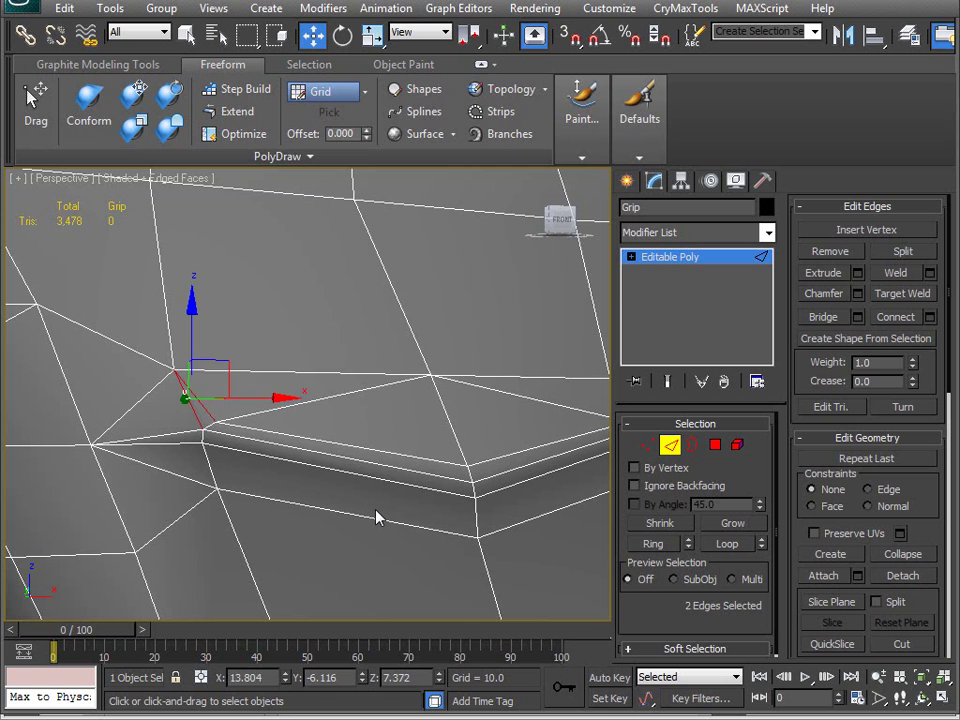
pyautogui.press('BackSpace')
pyautogui.click(236, 133)
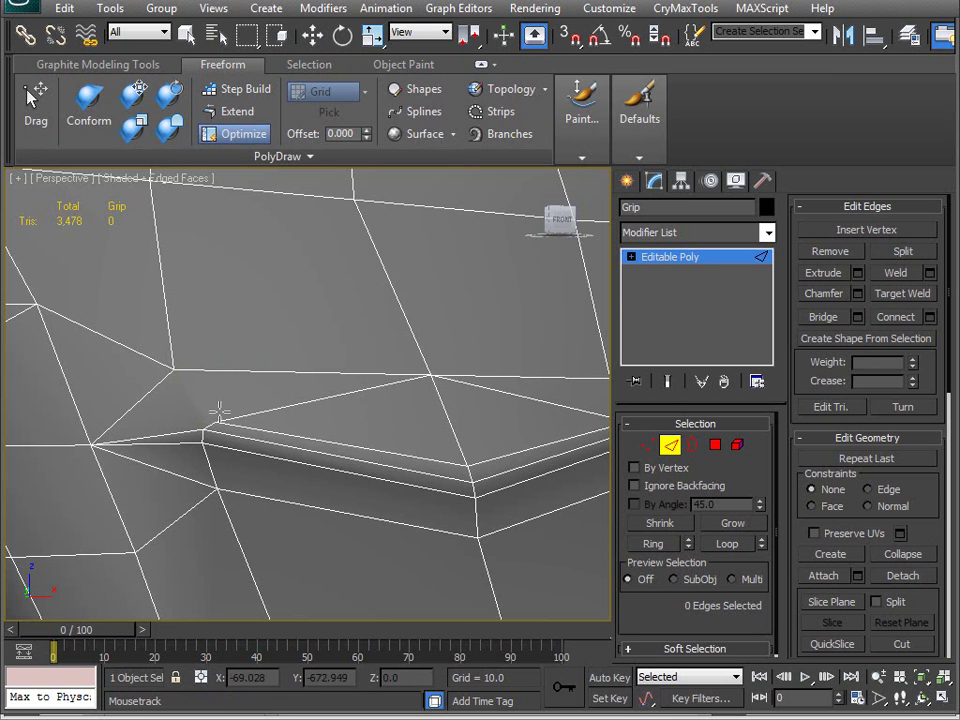
# Step: Connect the chamfer's upper front corner to the vertex ahead and raise that vertex along its edge with the Edge constraint
pyautogui.keyDown('ctrl'); pyautogui.moveTo(215, 422); pyautogui.dragTo(86, 448); pyautogui.keyUp('ctrl')
pyautogui.keyDown('alt'); pyautogui.moveTo(235, 477); pyautogui.dragTo(223, 441, button='middle'); pyautogui.keyUp('alt')
pyautogui.press('1')
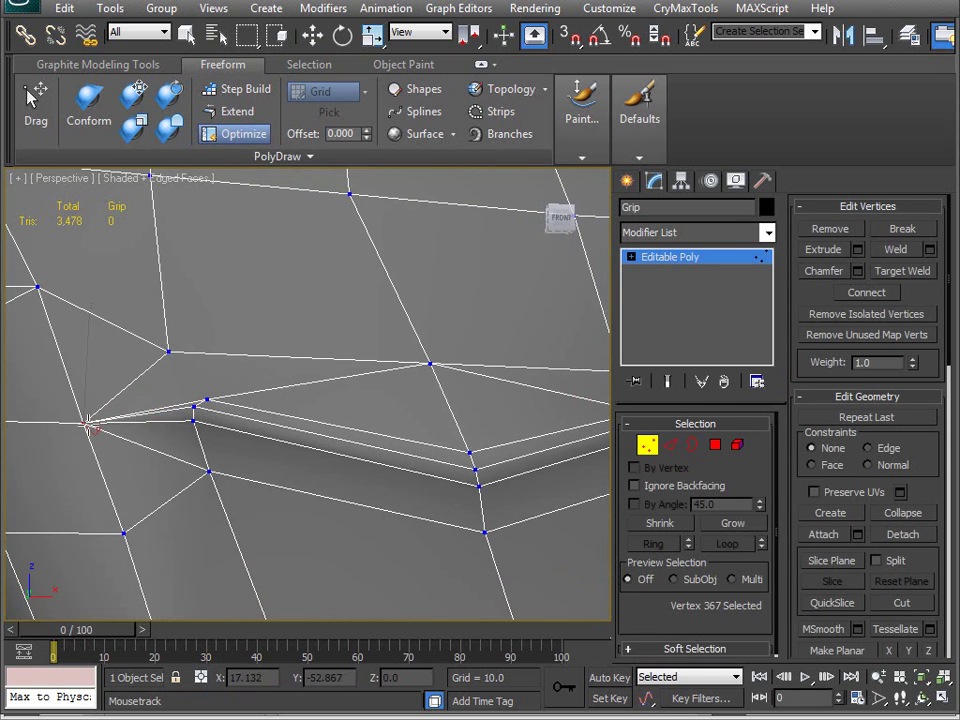
pyautogui.press('w')
pyautogui.moveTo(88, 369); pyautogui.dragTo(95, 337)
# Step: Raise the vertex where the crease's rear edges converge along its edge
pyautogui.moveTo(406, 455); pyautogui.dragTo(251, 448, button='middle')
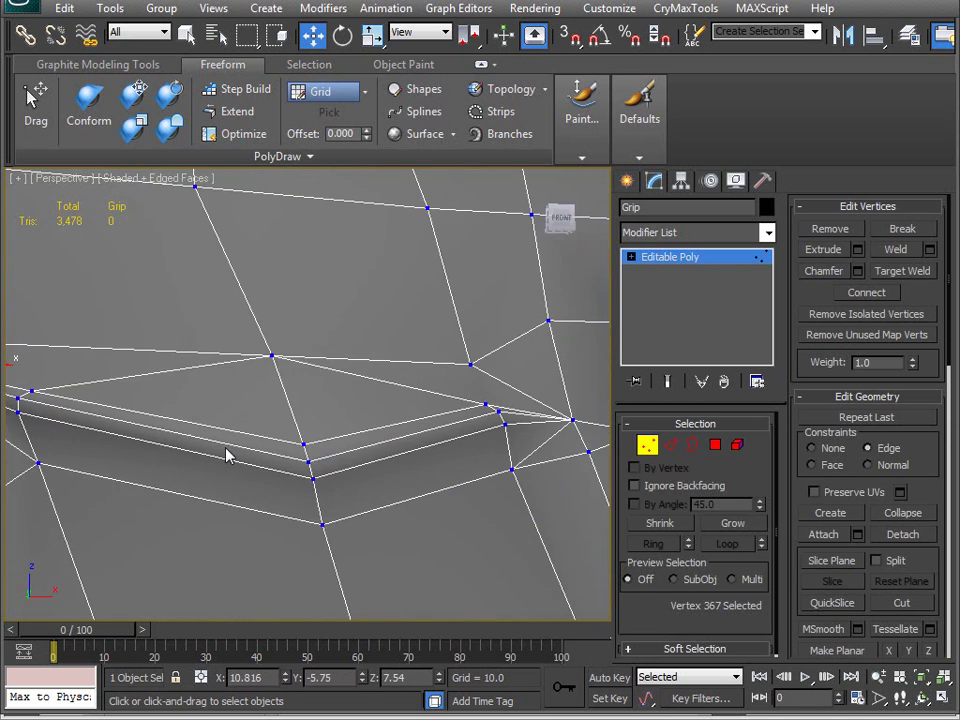
pyautogui.moveTo(575, 478); pyautogui.dragTo(280, 481, button='middle')
pyautogui.click(273, 421)
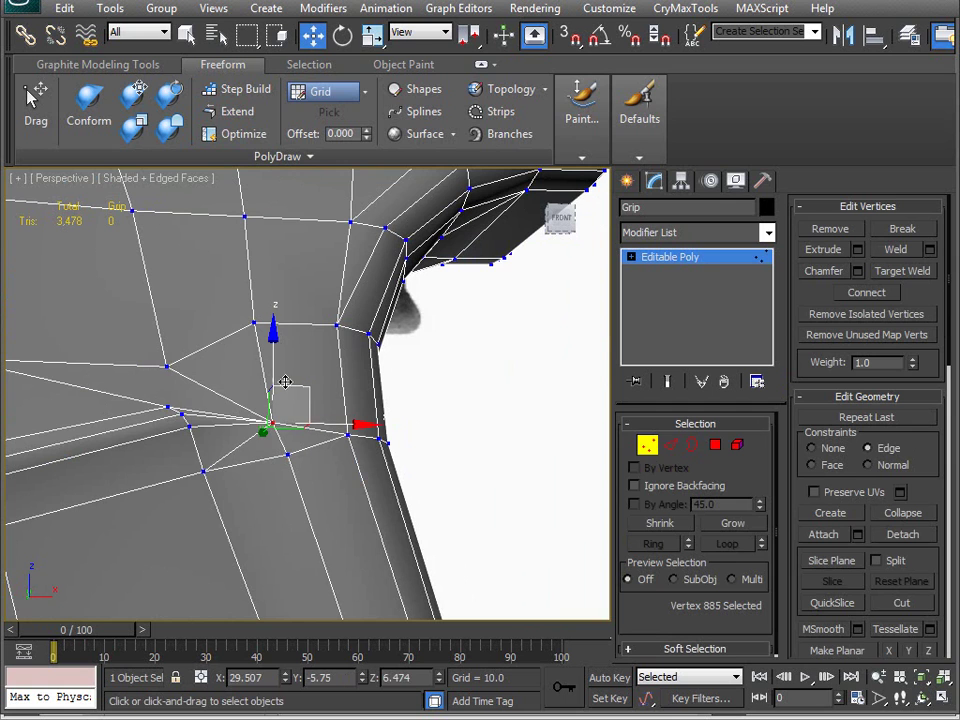
pyautogui.moveTo(307, 395); pyautogui.dragTo(305, 353)
# Step: Set the constraint to None and move the three chamfer vertices at the crease's middle outward to Y -6.919
pyautogui.moveTo(61, 432); pyautogui.dragTo(340, 430, button='middle')
pyautogui.scroll(-3, 364, 441)
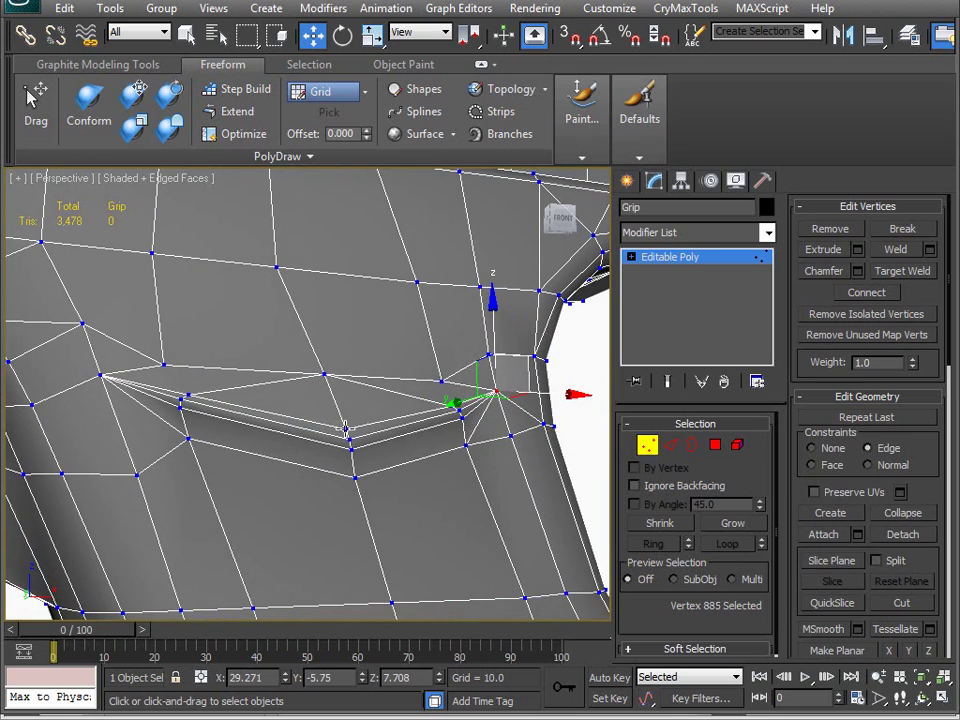
pyautogui.click(349, 438)
pyautogui.keyDown('ctrl'); pyautogui.click(349, 440); pyautogui.keyUp('ctrl')
pyautogui.keyDown('ctrl'); pyautogui.click(351, 450); pyautogui.keyUp('ctrl')
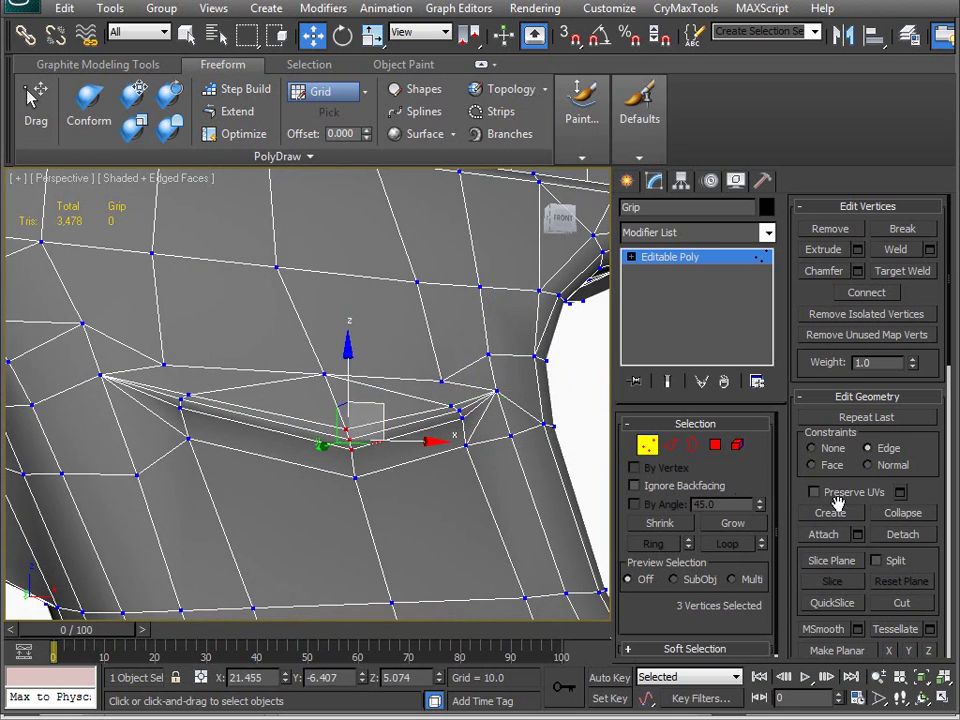
pyautogui.click(820, 448)
pyautogui.keyDown('alt'); pyautogui.moveTo(355, 427); pyautogui.dragTo(460, 515, button='middle'); pyautogui.keyUp('alt')
pyautogui.moveTo(279, 429); pyautogui.dragTo(291, 435)
pyautogui.keyDown('alt'); pyautogui.moveTo(291, 435); pyautogui.dragTo(224, 434, button='middle'); pyautogui.keyUp('alt')
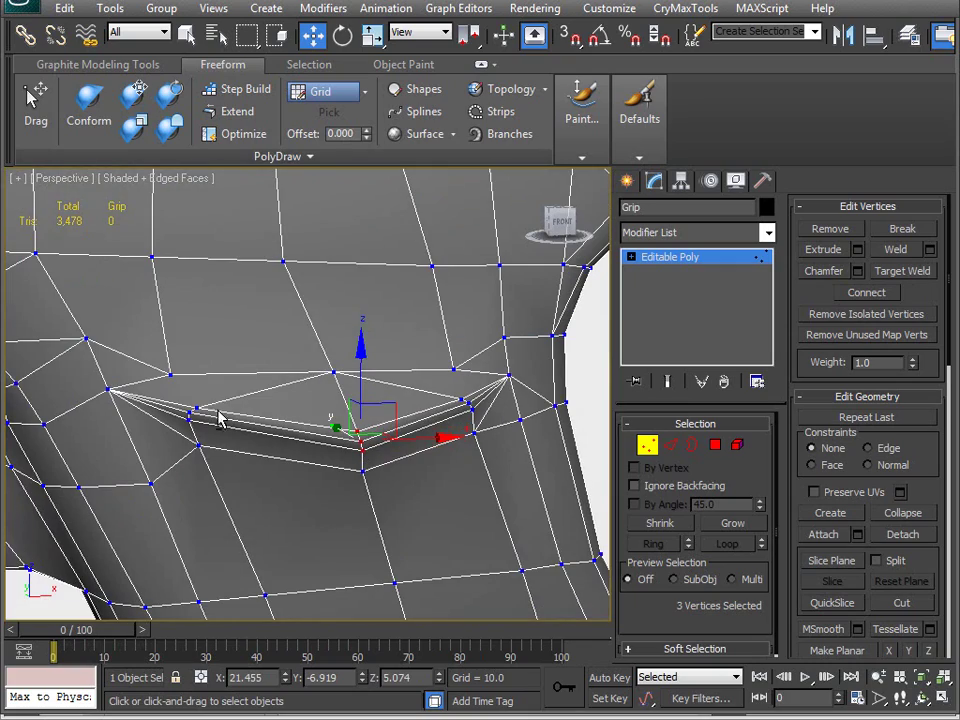
# Step: Select the three chamfer vertices at each end of the crease
pyautogui.moveTo(182, 428); pyautogui.dragTo(181, 428)
pyautogui.moveTo(472, 456); pyautogui.dragTo(317, 443, button='middle')
pyautogui.keyDown('ctrl'); pyautogui.moveTo(403, 445); pyautogui.dragTo(408, 450); pyautogui.keyUp('ctrl')
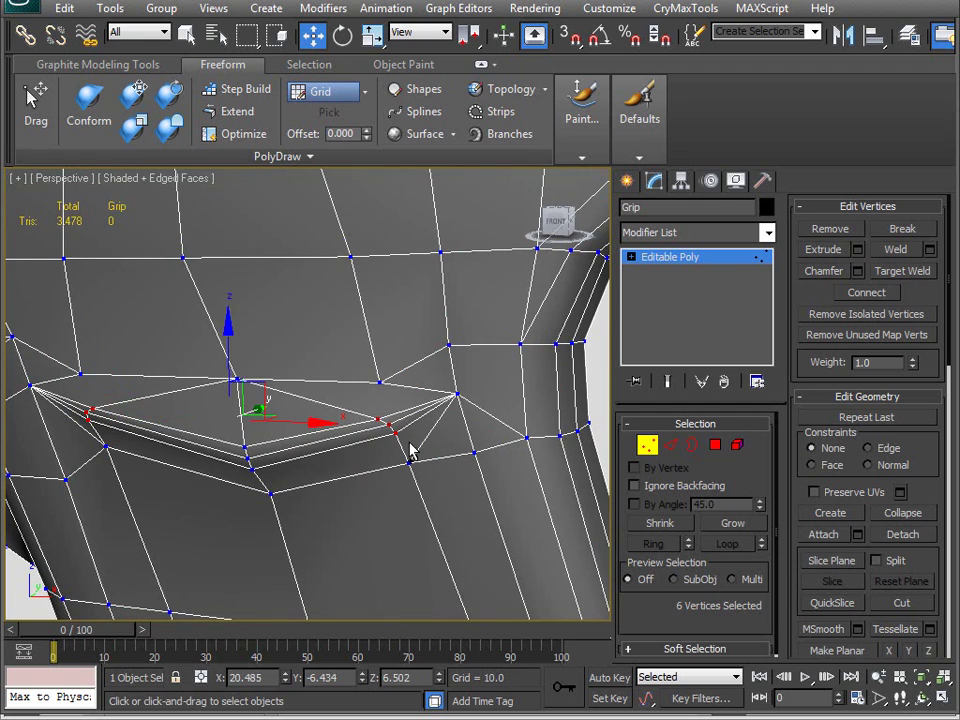
# Step: Examine the crease and the surrounding grip surface from several angles, with and without edges shown
pyautogui.keyDown('alt'); pyautogui.moveTo(560, 520); pyautogui.dragTo(242, 508, button='middle'); pyautogui.keyUp('alt')
pyautogui.scroll(4, 242, 510)
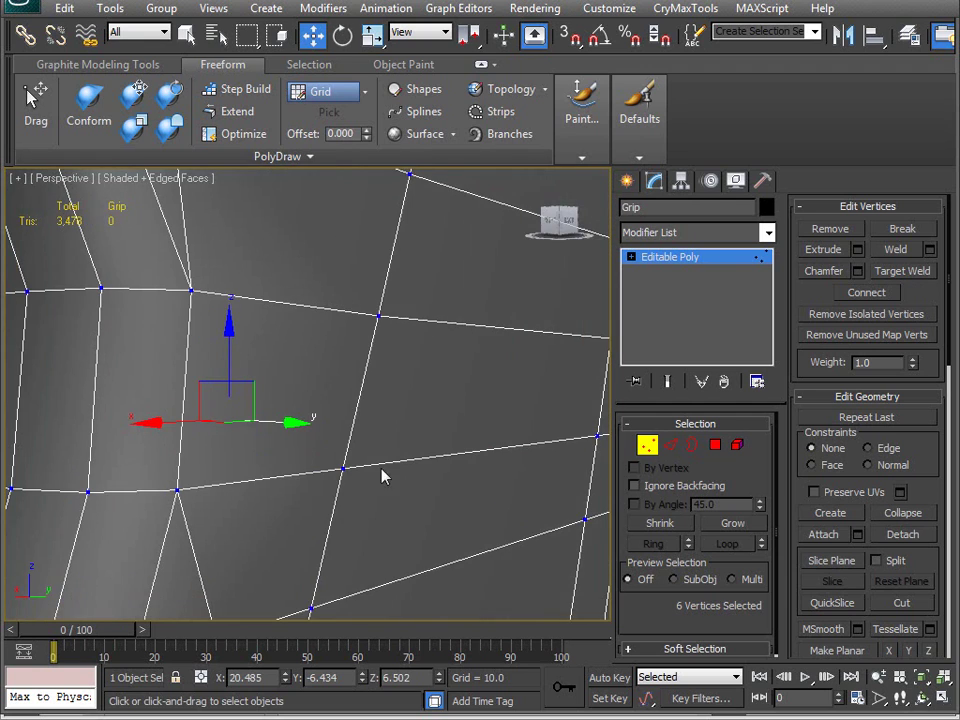
pyautogui.scroll(-4, 343, 474)
pyautogui.keyDown('alt'); pyautogui.moveTo(343, 474); pyautogui.dragTo(300, 485, button='middle'); pyautogui.keyUp('alt')
pyautogui.keyDown('alt'); pyautogui.moveTo(206, 421); pyautogui.dragTo(343, 401, button='middle'); pyautogui.keyUp('alt')
pyautogui.click(298, 362)
pyautogui.moveTo(366, 362); pyautogui.dragTo(378, 362)
pyautogui.keyDown('alt'); pyautogui.moveTo(378, 362); pyautogui.dragTo(281, 373, button='middle'); pyautogui.keyUp('alt')
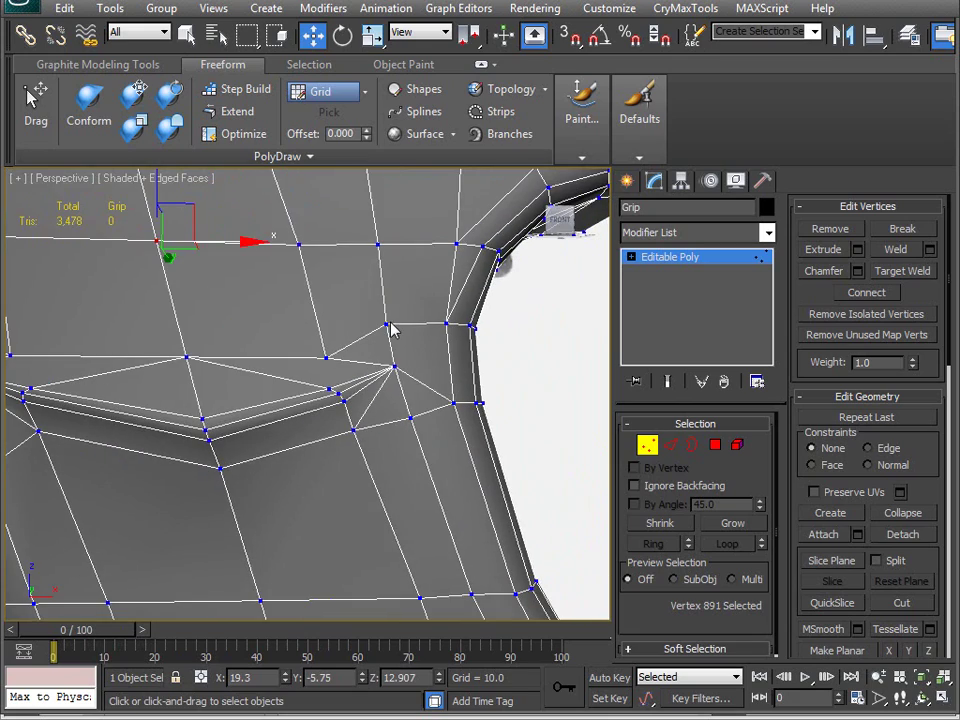
pyautogui.moveTo(381, 354)
pyautogui.keyDown('alt'); pyautogui.mouseDown(button='middle')
pyautogui.moveTo(492, 396)
pyautogui.moveTo(317, 420)
pyautogui.moveTo(390, 404)
pyautogui.moveTo(420, 422)
pyautogui.moveTo(437, 476)
pyautogui.moveTo(396, 482)
pyautogui.moveTo(476, 371)
pyautogui.mouseUp(button='middle'); pyautogui.keyUp('alt')
pyautogui.press('F4')
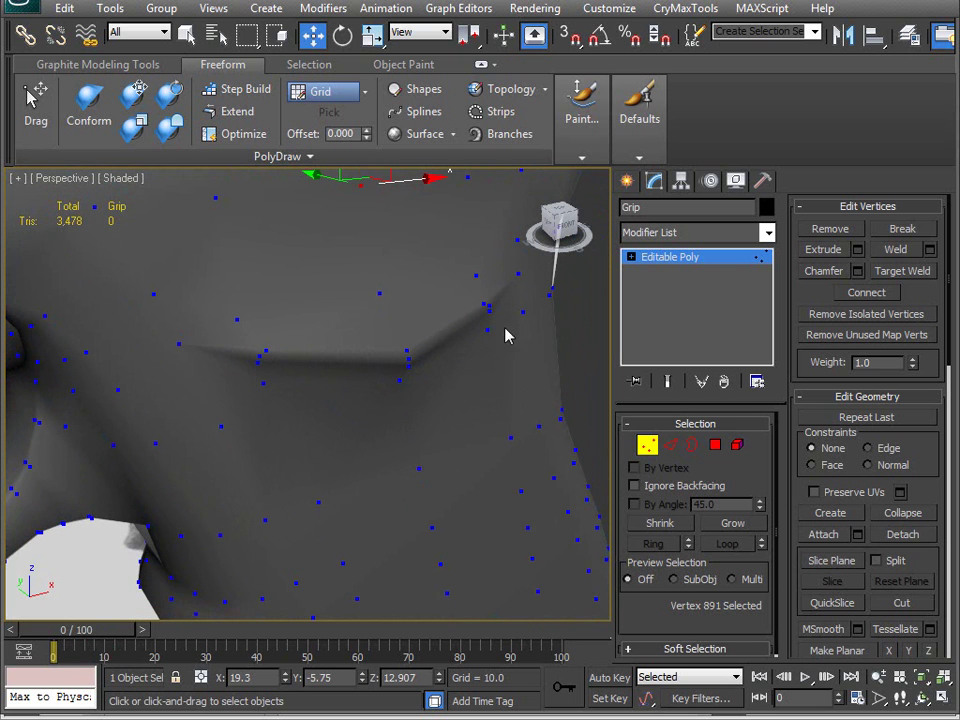
pyautogui.press('F4')
pyautogui.moveTo(313, 484)
pyautogui.keyDown('alt'); pyautogui.mouseDown(button='middle')
pyautogui.moveTo(321, 411)
pyautogui.moveTo(298, 434)
pyautogui.moveTo(388, 444)
pyautogui.moveTo(287, 416)
pyautogui.moveTo(471, 399)
pyautogui.moveTo(165, 396)
pyautogui.moveTo(369, 369)
pyautogui.moveTo(377, 396)
pyautogui.moveTo(378, 340)
pyautogui.mouseUp(button='middle'); pyautogui.keyUp('alt')
# Step: Turn the hidden diagonal of the large face below the crease's rear half so it starts at the crease's middle
pyautogui.press('2')
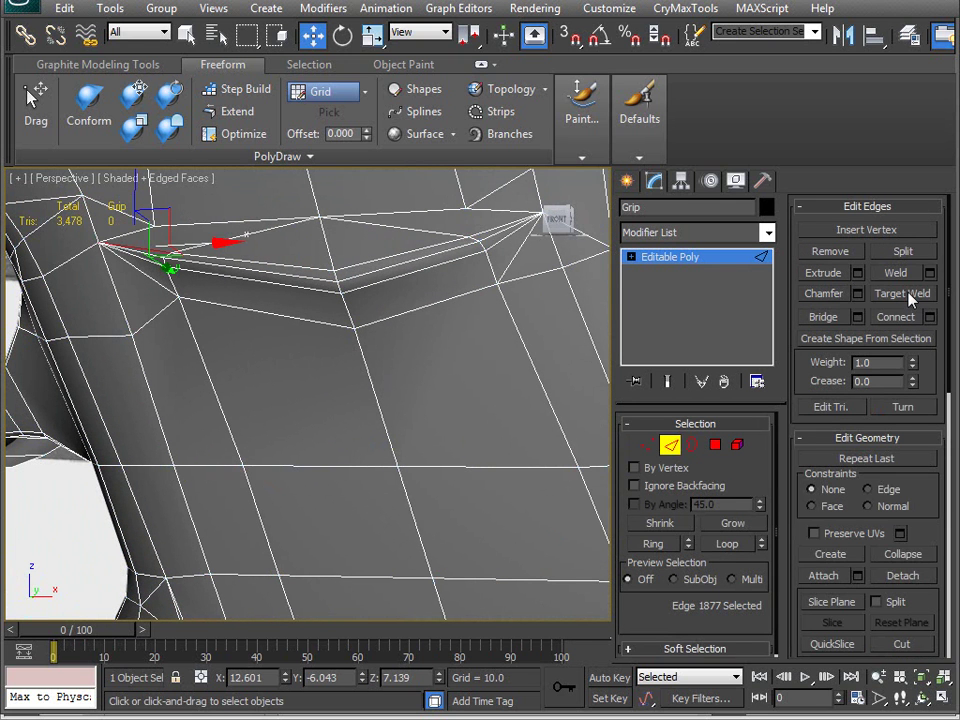
pyautogui.click(901, 408)
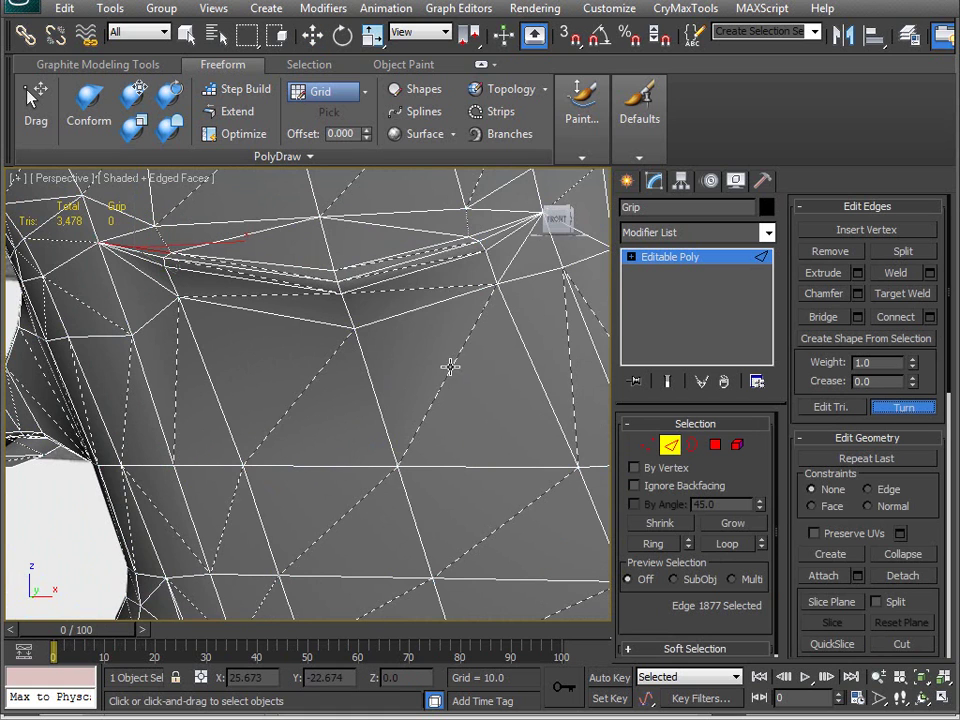
pyautogui.keyDown('alt'); pyautogui.moveTo(379, 435); pyautogui.dragTo(372, 476, button='middle'); pyautogui.keyUp('alt')
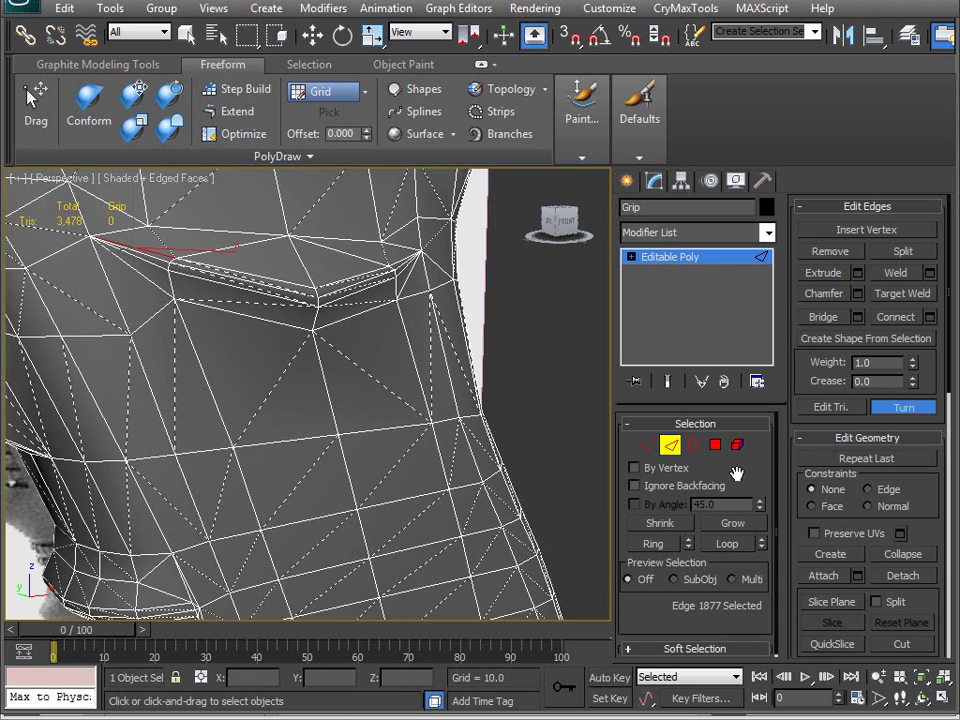
# Step: Examine the shading and triangulation around the crease, with edges hidden and shown, and from the front of the grip
pyautogui.press('F4')
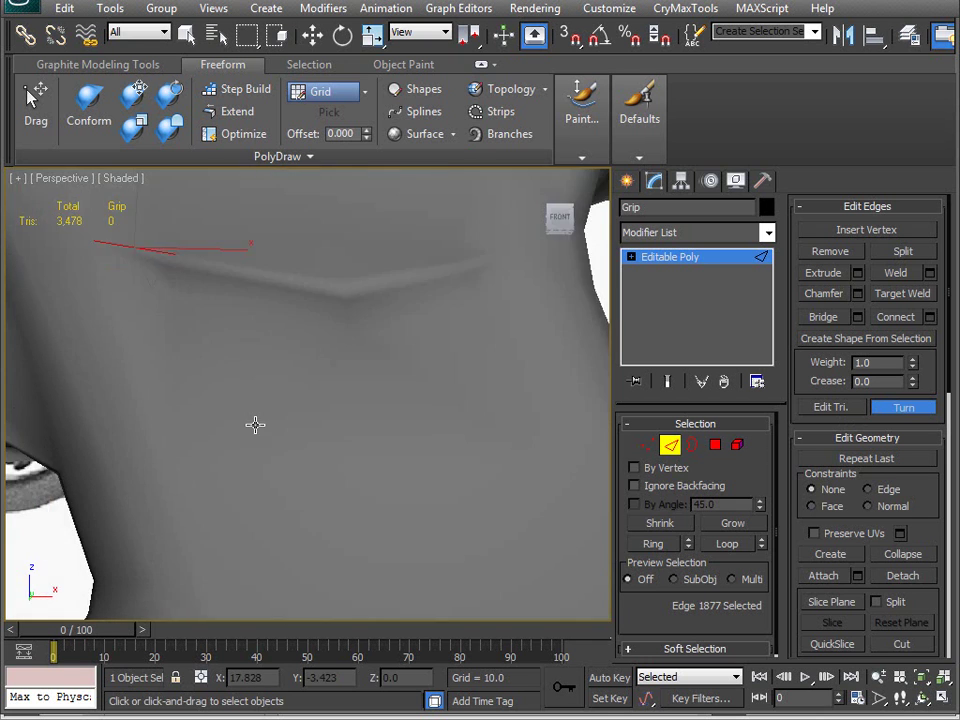
pyautogui.moveTo(255, 425)
pyautogui.keyDown('alt'); pyautogui.mouseDown(button='middle')
pyautogui.moveTo(210, 429)
pyautogui.moveTo(268, 497)
pyautogui.moveTo(257, 497)
pyautogui.moveTo(287, 461)
pyautogui.moveTo(358, 456)
pyautogui.moveTo(334, 489)
pyautogui.moveTo(332, 527)
pyautogui.moveTo(480, 469)
pyautogui.moveTo(251, 519)
pyautogui.moveTo(189, 476)
pyautogui.moveTo(143, 481)
pyautogui.mouseUp(button='middle'); pyautogui.keyUp('alt')
pyautogui.press('F4')
pyautogui.keyDown('alt'); pyautogui.moveTo(205, 499); pyautogui.dragTo(250, 375, button='middle'); pyautogui.keyUp('alt')
pyautogui.moveTo(250, 375); pyautogui.dragTo(181, 517, button='middle')
pyautogui.moveTo(322, 504); pyautogui.dragTo(286, 413, button='middle')
pyautogui.scroll(-3, 286, 413)
pyautogui.keyDown('alt'); pyautogui.moveTo(284, 474); pyautogui.dragTo(228, 464, button='middle'); pyautogui.keyUp('alt')
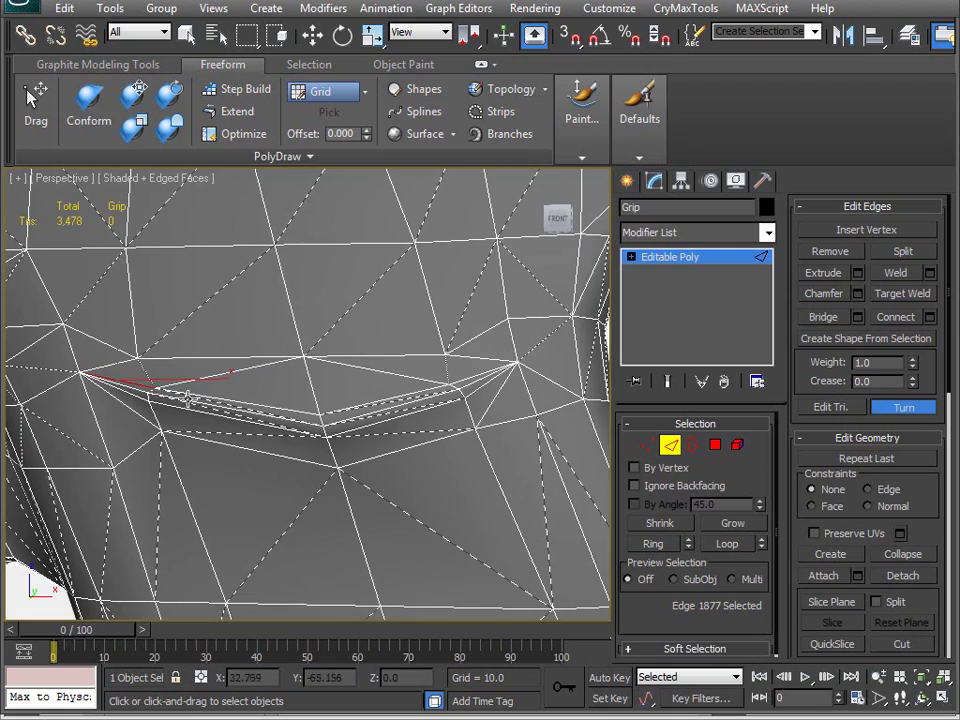
pyautogui.keyDown('alt'); pyautogui.moveTo(464, 374); pyautogui.dragTo(230, 322, button='middle'); pyautogui.keyUp('alt')
pyautogui.scroll(-6, 321, 446)
pyautogui.scroll(5, 272, 437)
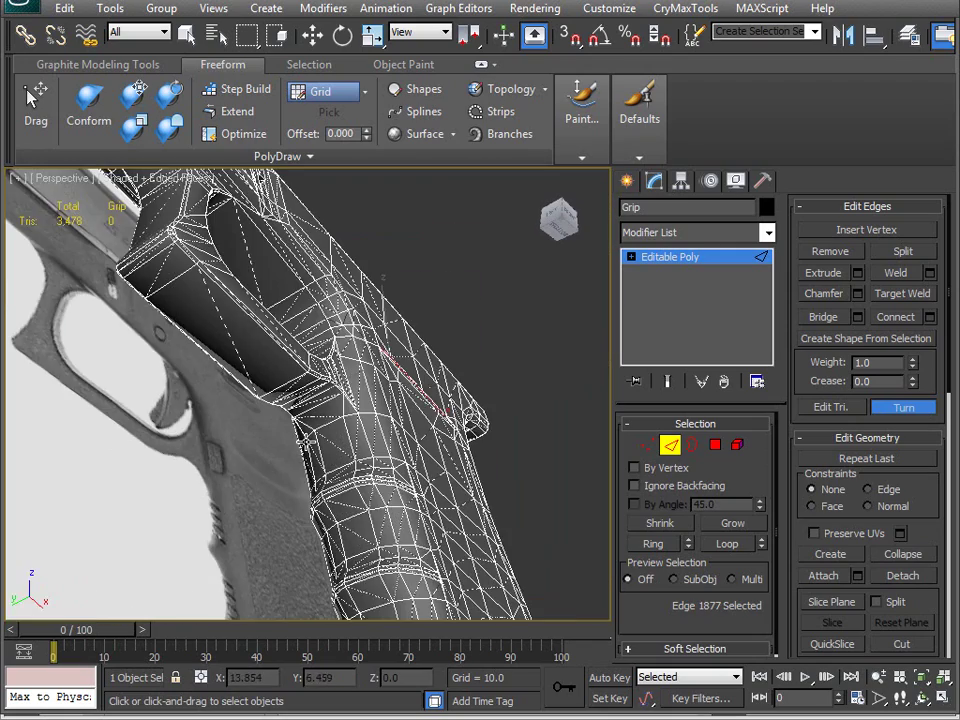
pyautogui.keyDown('alt'); pyautogui.moveTo(254, 477); pyautogui.dragTo(518, 449, button='middle'); pyautogui.keyUp('alt')
pyautogui.scroll(5, 390, 480)
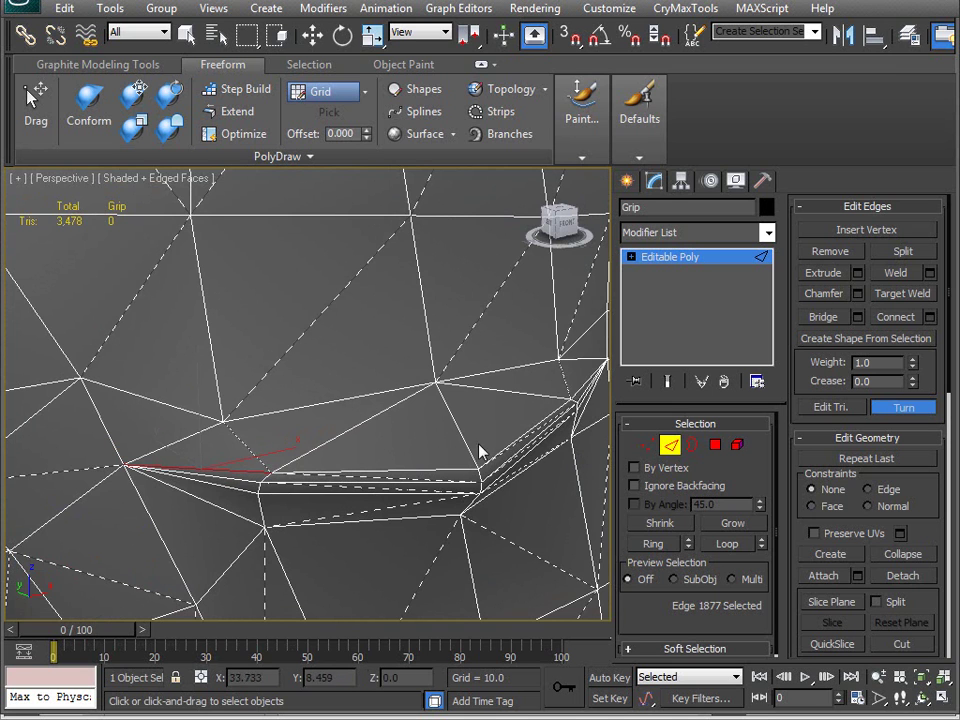
# Step: Remove the sloping edge at the front and the three steep edges above the line over the crease
pyautogui.press('w')
pyautogui.click(165, 406)
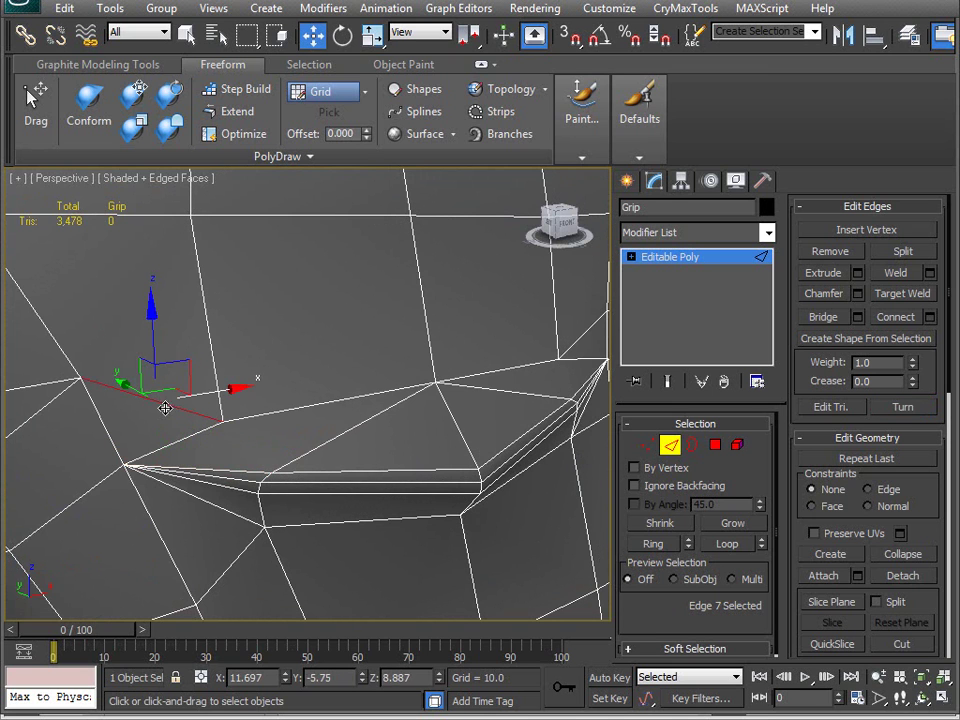
pyautogui.keyDown('ctrl'); pyautogui.click(208, 355); pyautogui.keyUp('ctrl')
pyautogui.keyDown('ctrl'); pyautogui.click(424, 315); pyautogui.keyUp('ctrl')
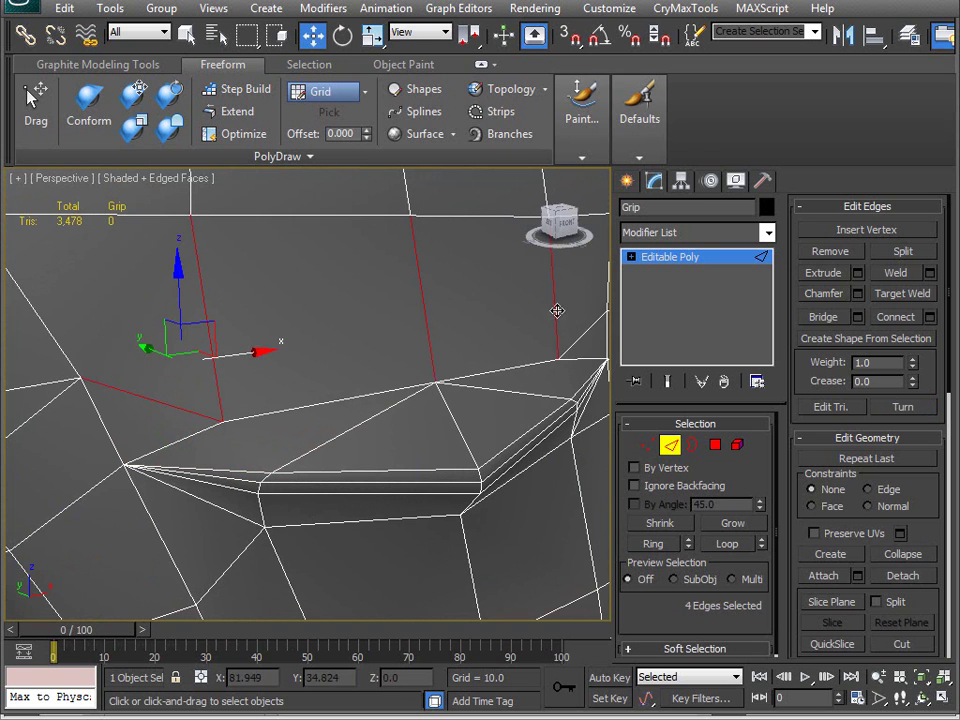
pyautogui.press('BackSpace')
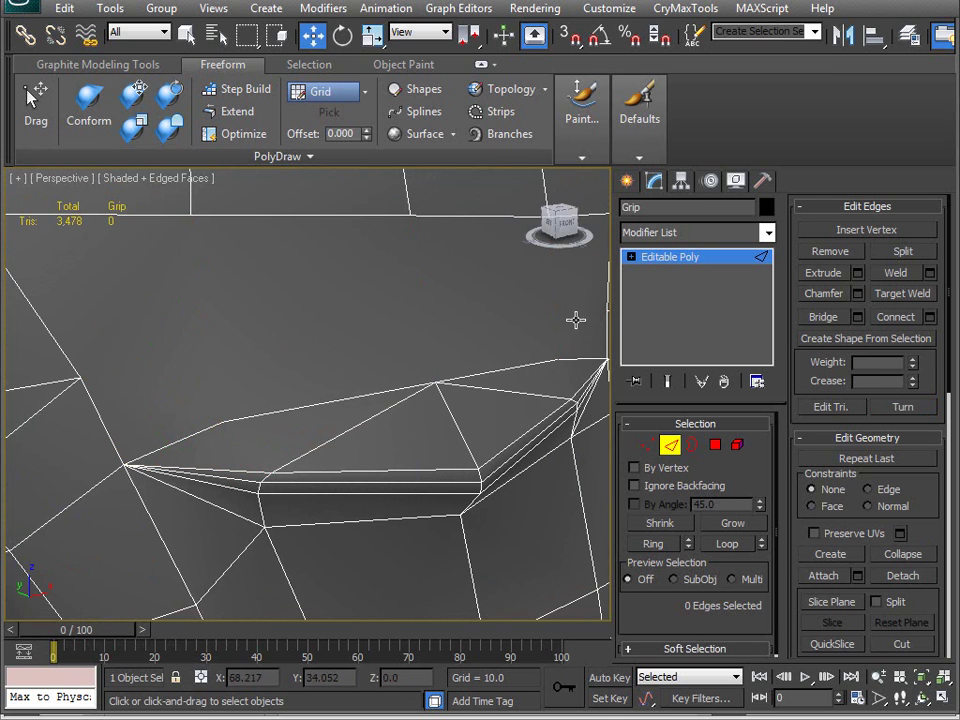
# Step: Remove the three edges fanning from the upper line's middle vertex down to the crease
pyautogui.moveTo(590, 328); pyautogui.dragTo(255, 393, button='middle')
pyautogui.click(342, 393)
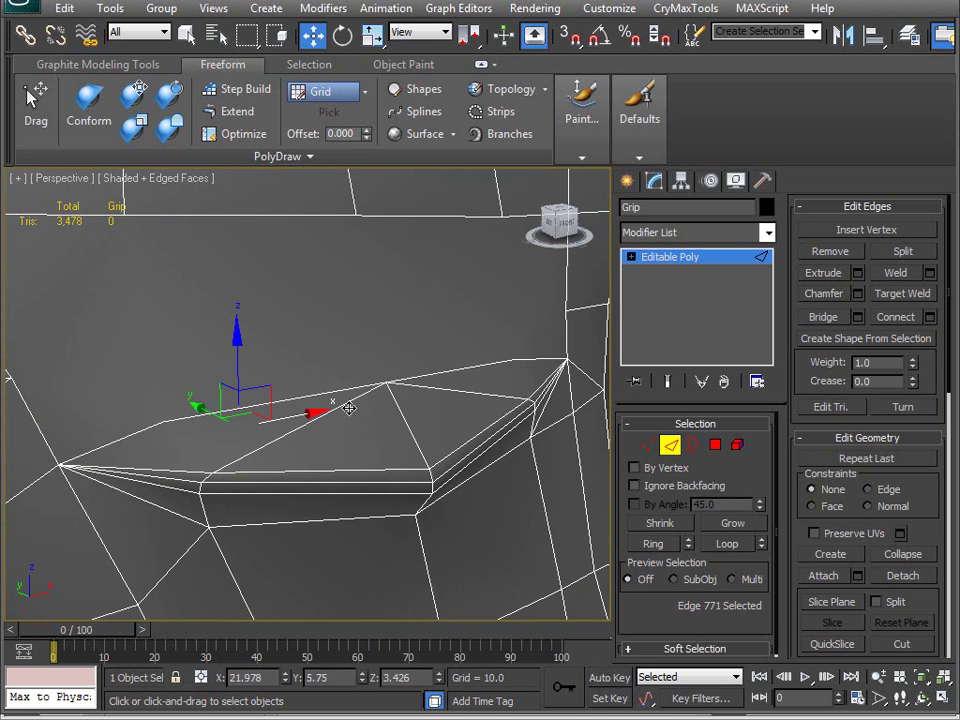
pyautogui.keyDown('ctrl'); pyautogui.click(484, 396); pyautogui.keyUp('ctrl')
pyautogui.press('BackSpace')
pyautogui.click(276, 442)
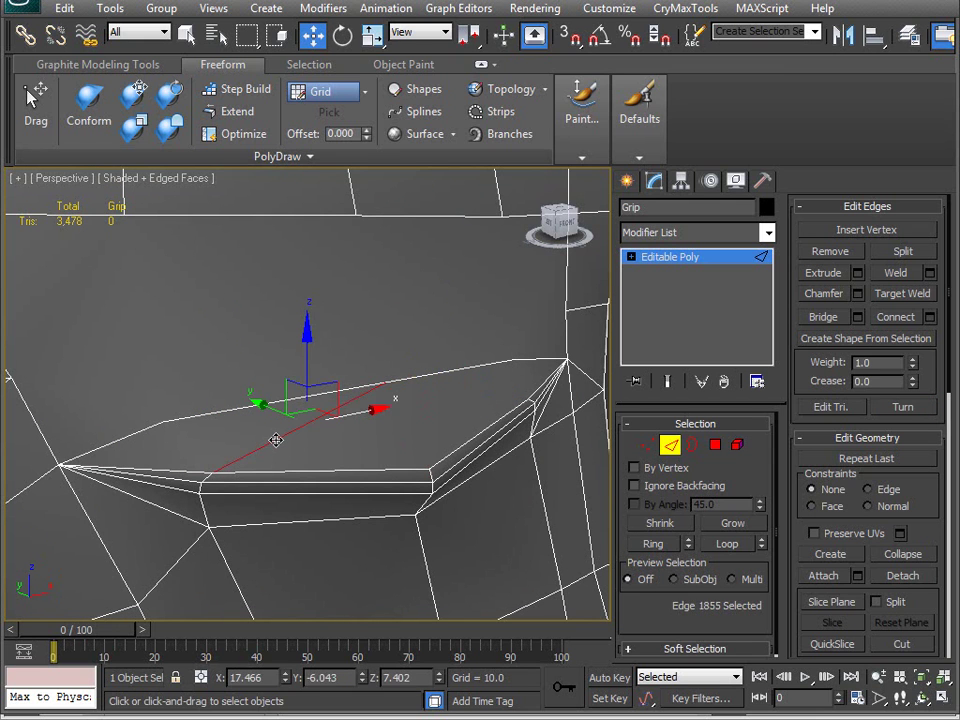
pyautogui.press('BackSpace')
# Step: Set up a chamfer of 0.495 with one segment on the four edges of the line above the crease
pyautogui.click(124, 440)
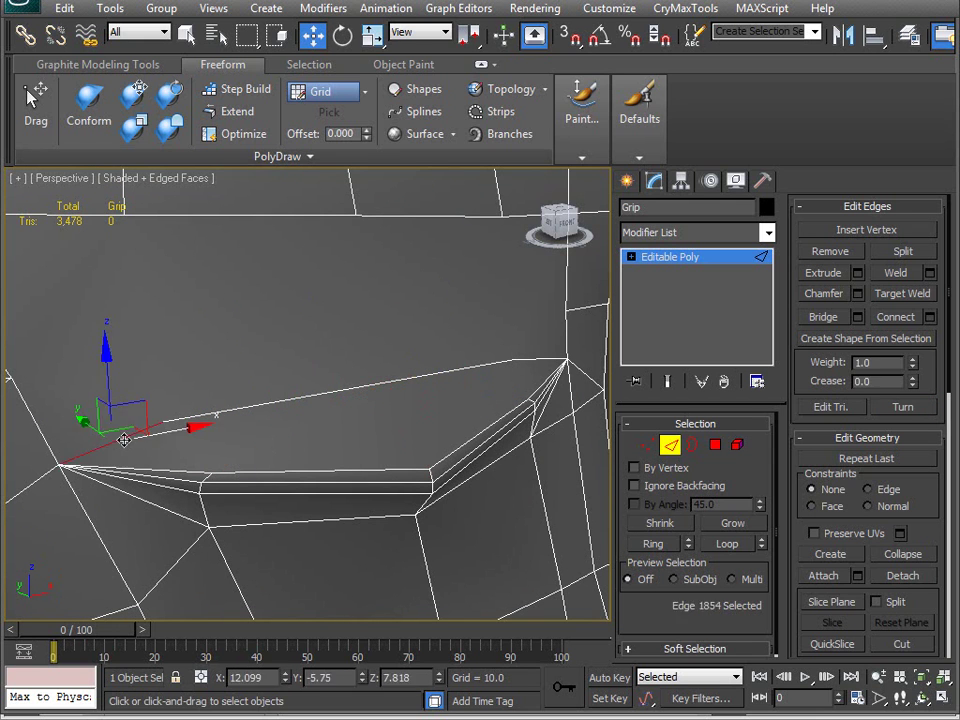
pyautogui.keyDown('ctrl'); pyautogui.click(327, 390); pyautogui.keyUp('ctrl')
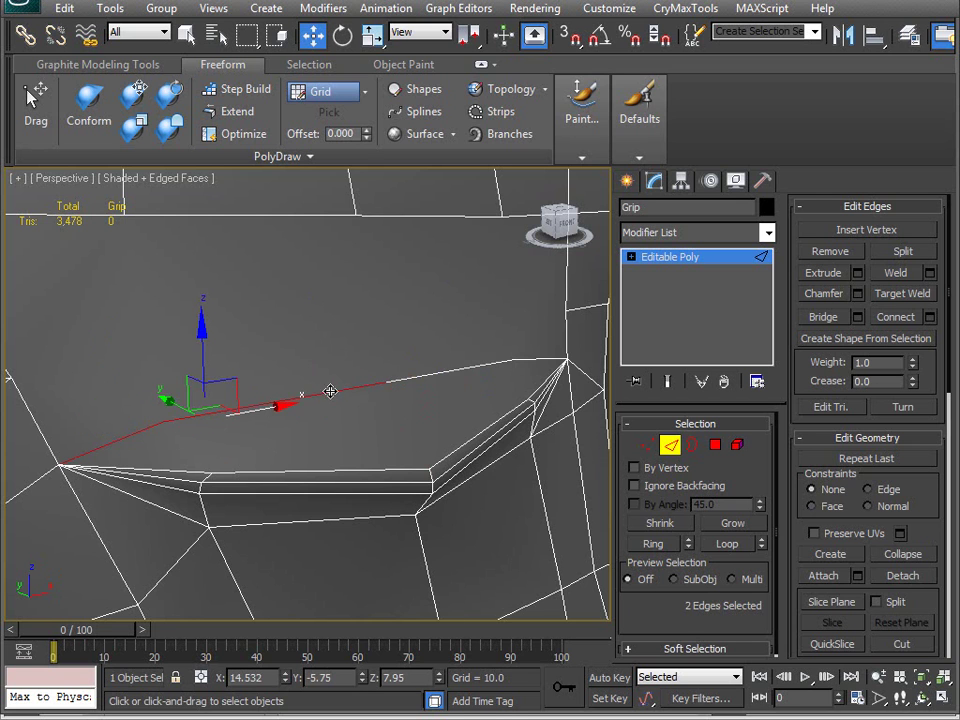
pyautogui.keyDown('ctrl'); pyautogui.click(478, 363); pyautogui.keyUp('ctrl')
pyautogui.keyDown('ctrl'); pyautogui.click(538, 358); pyautogui.keyUp('ctrl')
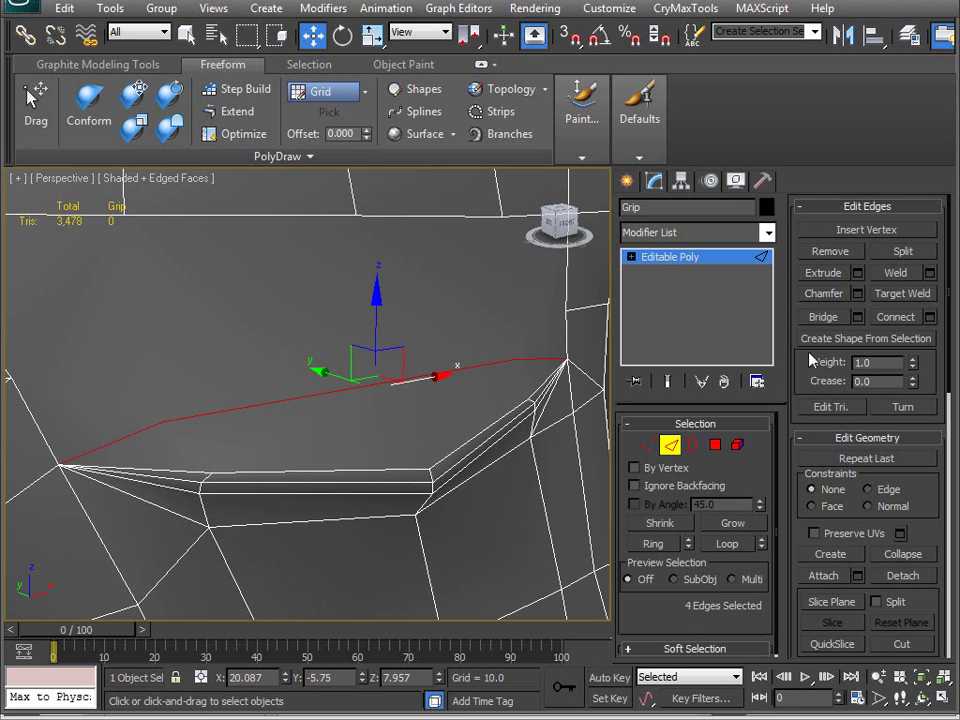
pyautogui.click(857, 294)
pyautogui.keyDown('alt'); pyautogui.moveTo(247, 437); pyautogui.dragTo(335, 393, button='middle'); pyautogui.keyUp('alt')
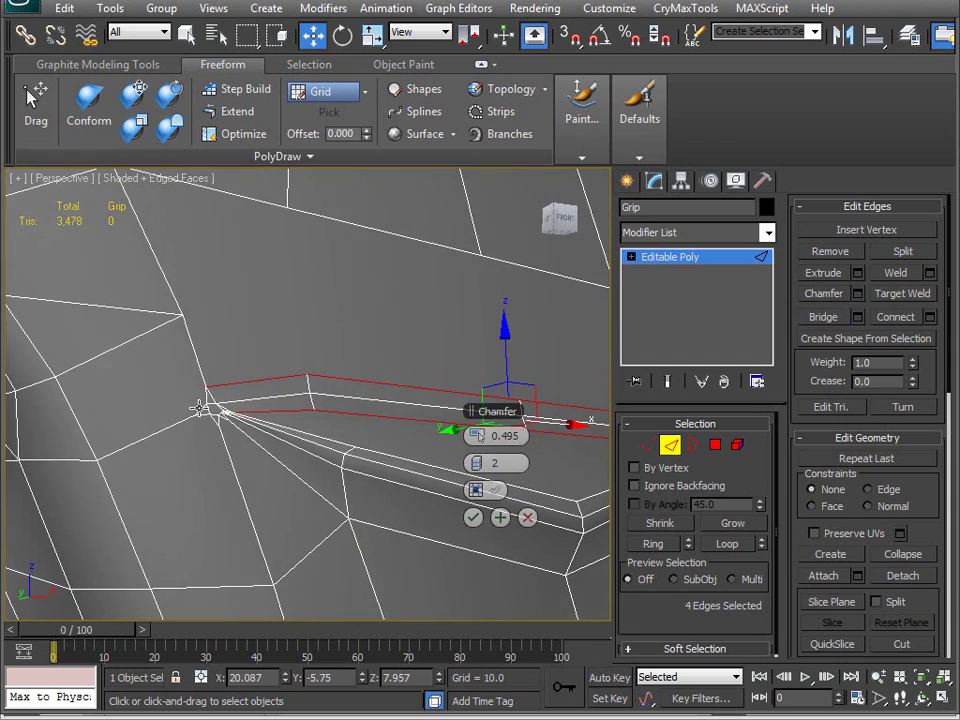
pyautogui.moveTo(270, 408); pyautogui.dragTo(293, 430, button='middle')
pyautogui.scroll(5, 294, 422)
pyautogui.moveTo(92, 526); pyautogui.dragTo(279, 463, button='middle')
pyautogui.moveTo(385, 430); pyautogui.dragTo(247, 429, button='middle')
pyautogui.scroll(-4, 328, 429)
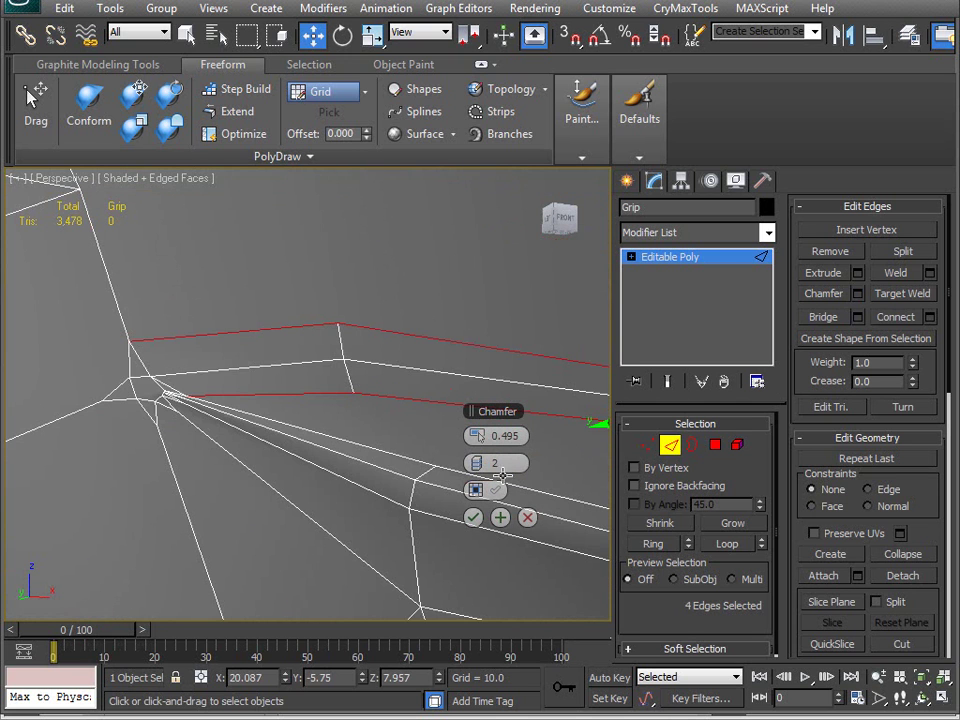
pyautogui.moveTo(495, 463); pyautogui.dragTo(321, 467)
pyautogui.scroll(-5, 321, 467)
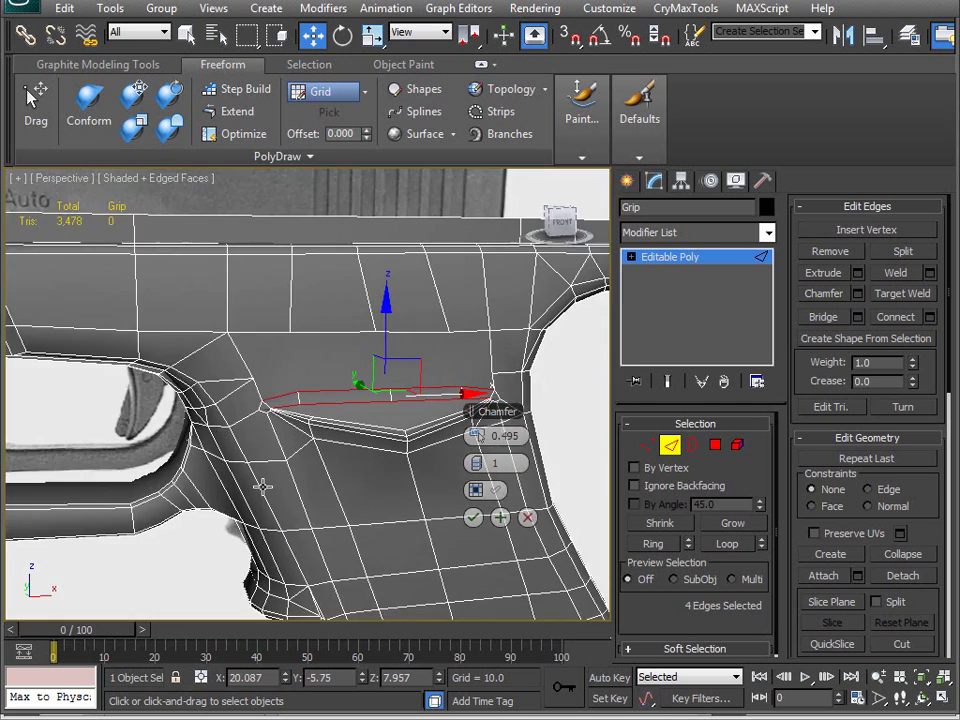
pyautogui.scroll(6, 265, 486)
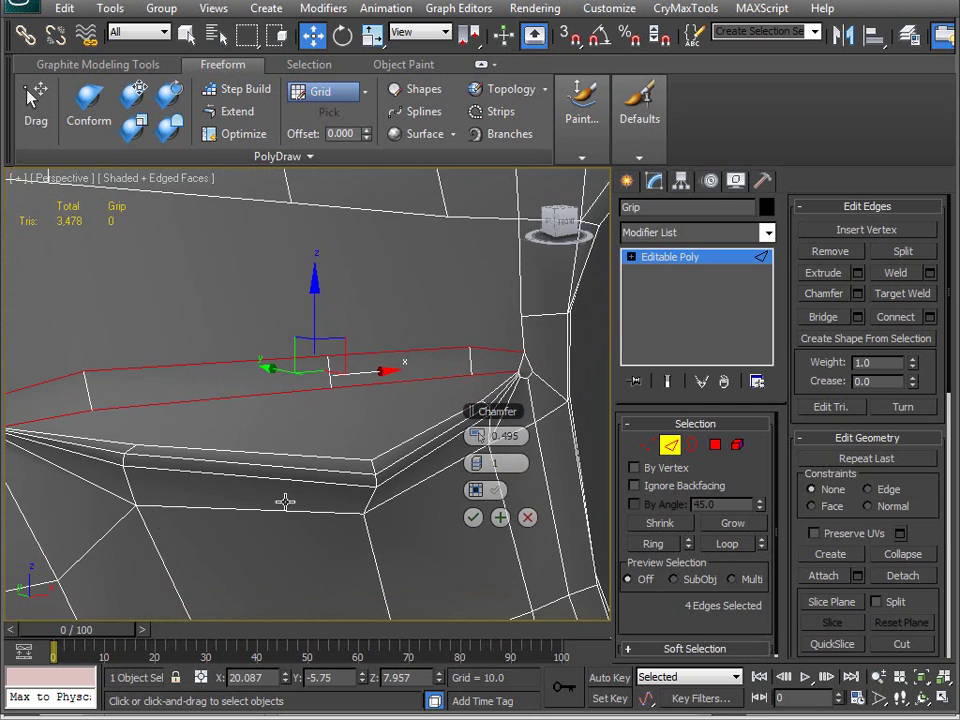
pyautogui.scroll(2, 291, 504)
# Step: Add the four edges along the crease's lower outline to the chamfer and apply it at 0.495 with one segment
pyautogui.keyDown('ctrl'); pyautogui.click(167, 411); pyautogui.keyUp('ctrl')
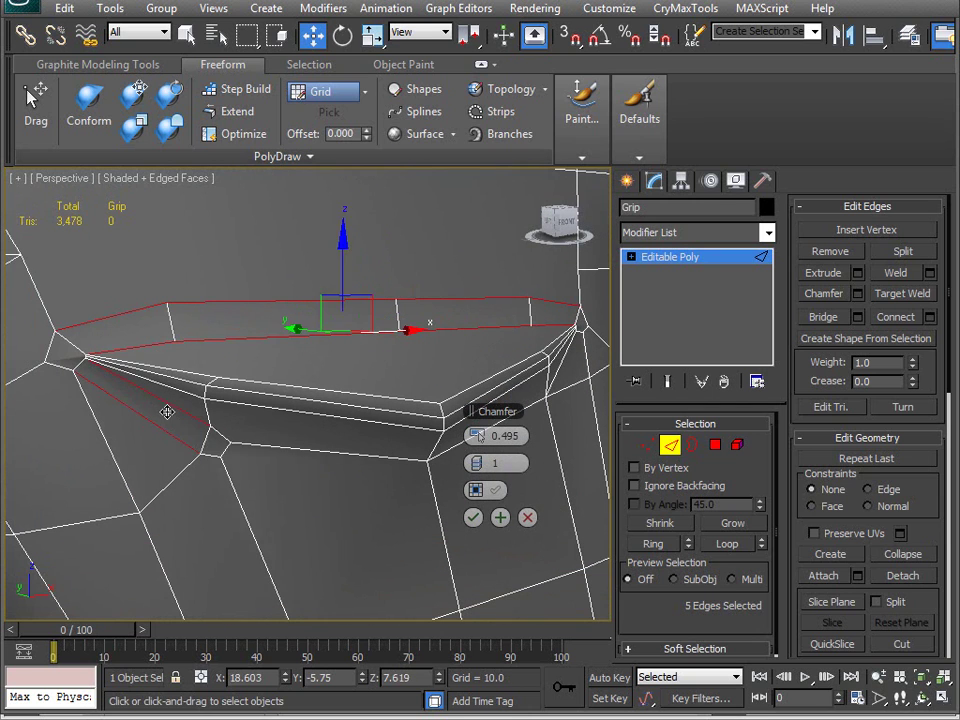
pyautogui.keyDown('ctrl'); pyautogui.click(291, 446); pyautogui.keyUp('ctrl')
pyautogui.keyDown('alt'); pyautogui.moveTo(294, 508); pyautogui.dragTo(229, 461, button='middle'); pyautogui.keyUp('alt')
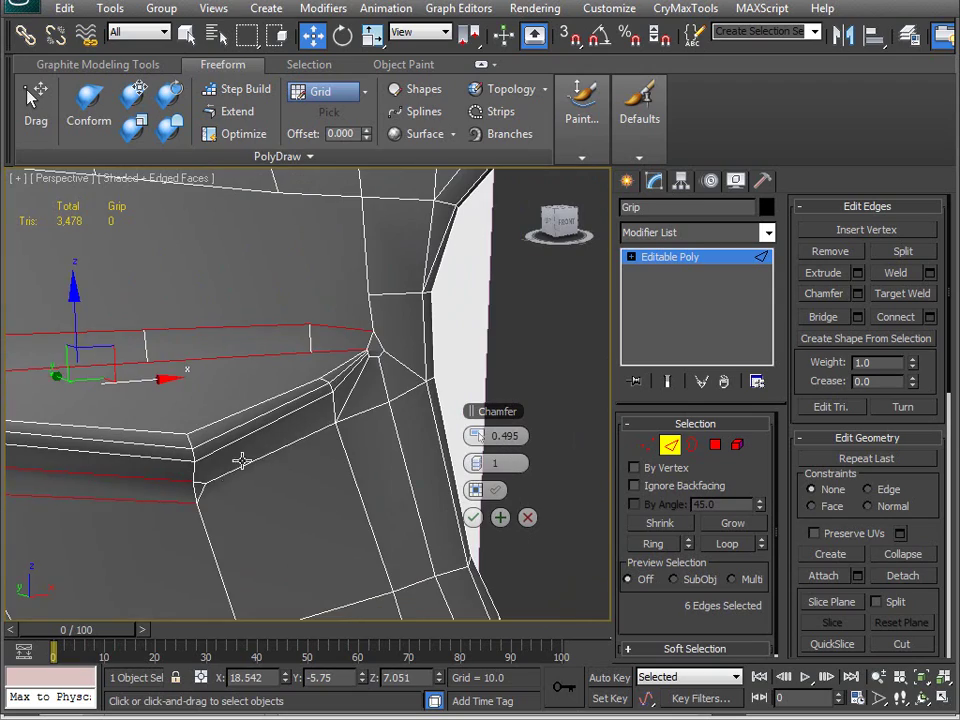
pyautogui.keyDown('ctrl'); pyautogui.click(280, 450); pyautogui.keyUp('ctrl')
pyautogui.keyDown('ctrl'); pyautogui.click(137, 484); pyautogui.keyUp('ctrl')
pyautogui.keyDown('alt'); pyautogui.moveTo(137, 484); pyautogui.dragTo(430, 430, button='middle'); pyautogui.keyUp('alt')
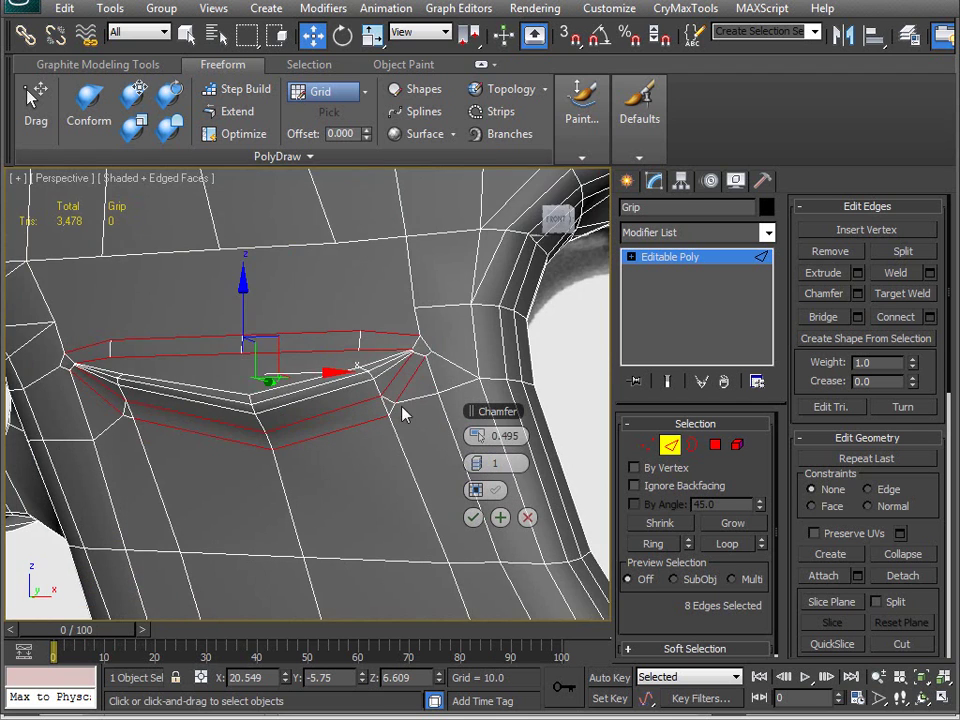
pyautogui.moveTo(208, 432); pyautogui.dragTo(240, 432, button='middle')
pyautogui.moveTo(63, 452); pyautogui.dragTo(127, 442, button='middle')
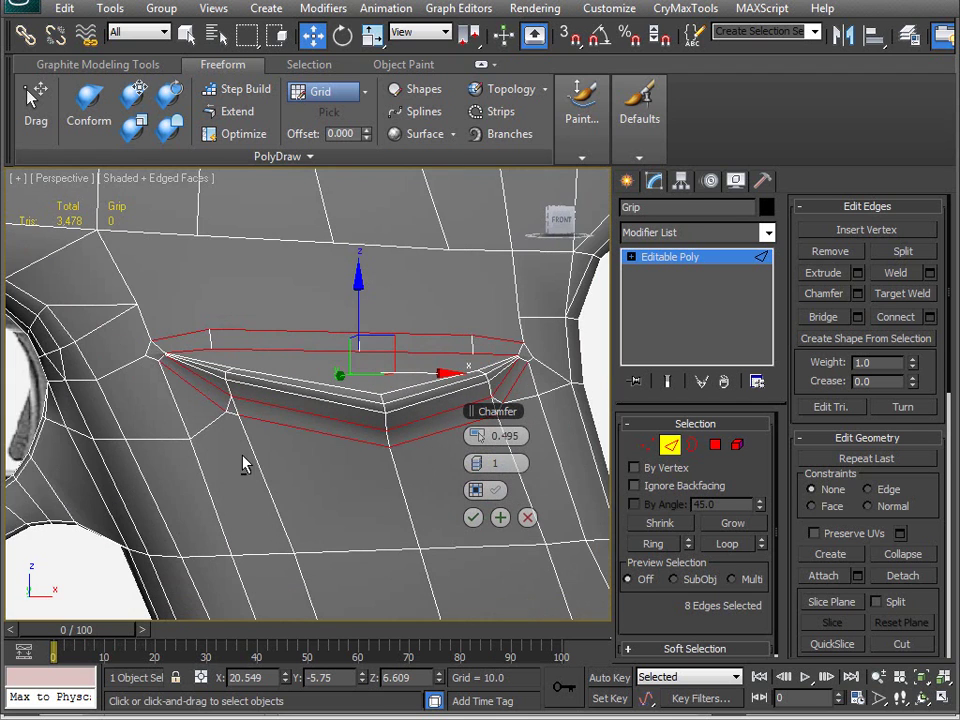
pyautogui.click(473, 518)
# Step: Collapse the short chamfer edges at the front and rear corners of the crease's lower outline with the Optimize tool
pyautogui.scroll(4, 238, 418)
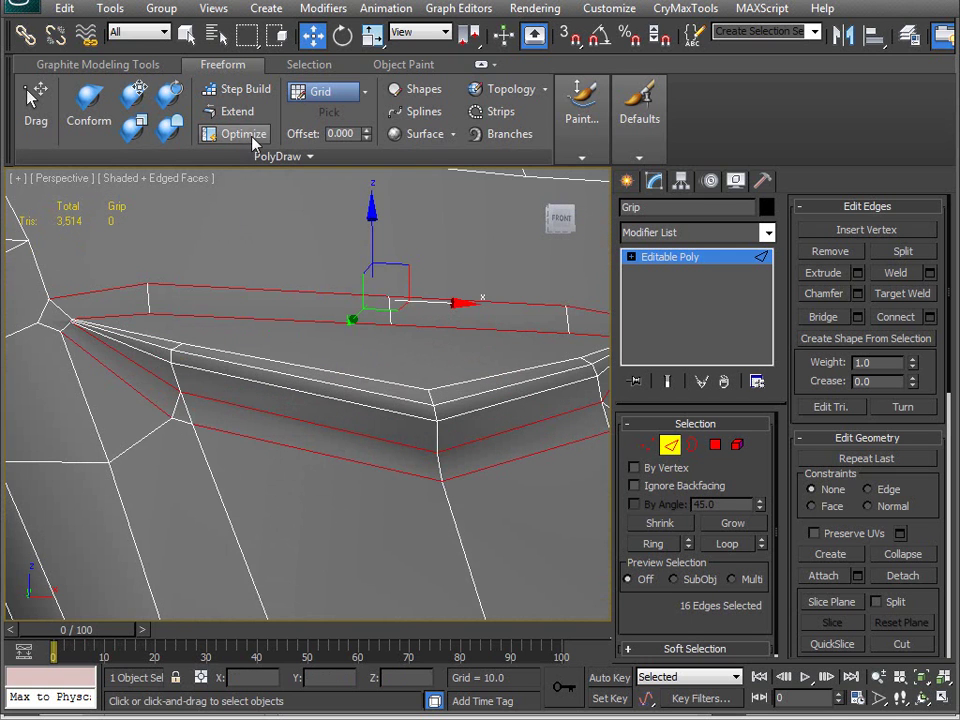
pyautogui.click(245, 138)
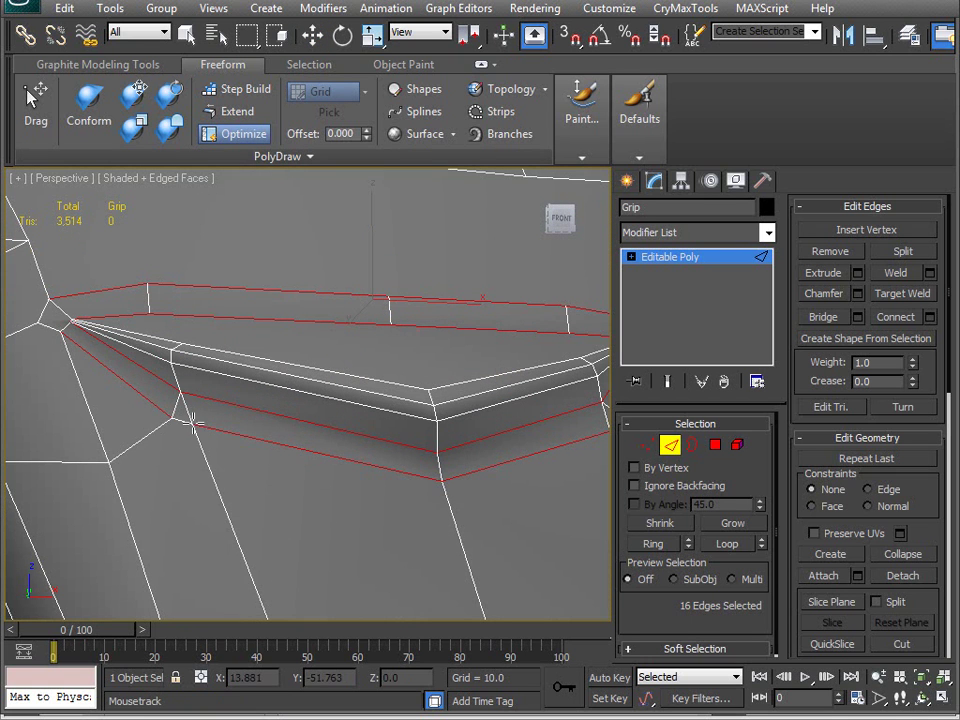
pyautogui.click(180, 419)
pyautogui.moveTo(197, 417); pyautogui.dragTo(64, 404, button='middle')
pyautogui.moveTo(316, 408); pyautogui.dragTo(404, 520, button='middle')
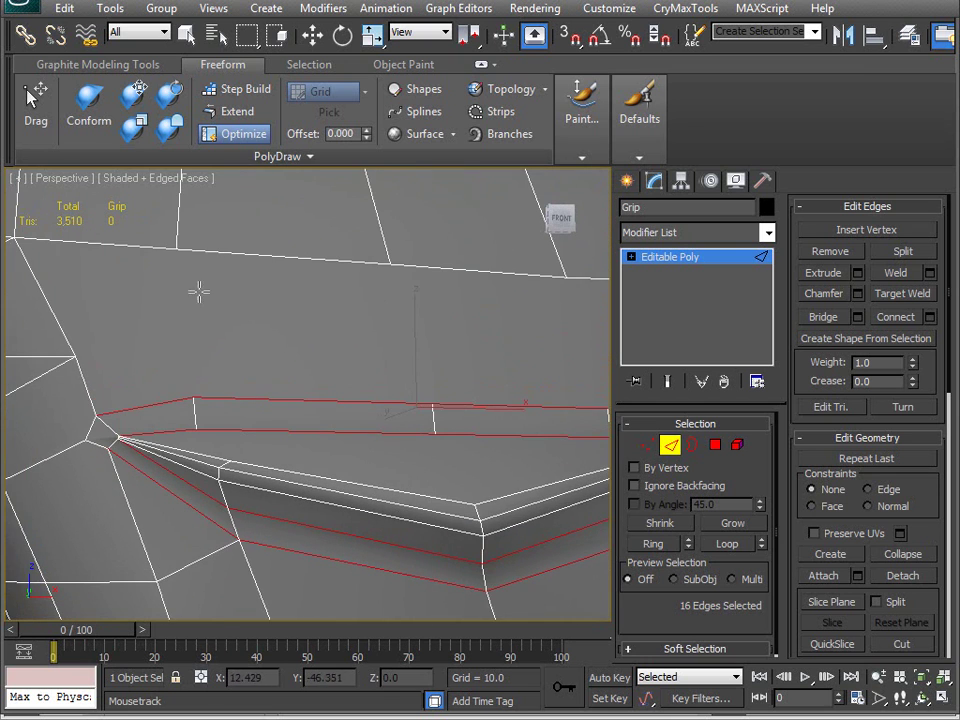
# Step: Connect the three vertices of the crease's upper outline to the matching vertices on the edge line above
pyautogui.keyDown('ctrl'); pyautogui.moveTo(188, 382); pyautogui.dragTo(188, 398); pyautogui.keyUp('ctrl')
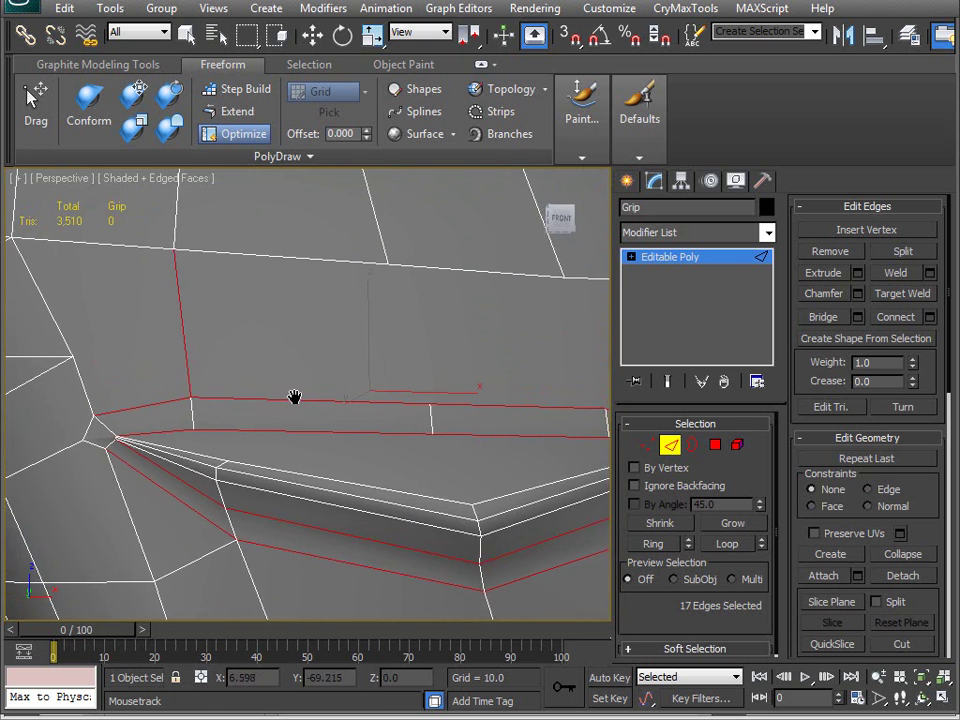
pyautogui.moveTo(332, 388); pyautogui.dragTo(182, 390, button='middle')
pyautogui.keyDown('ctrl'); pyautogui.moveTo(247, 262); pyautogui.dragTo(281, 404); pyautogui.keyUp('ctrl')
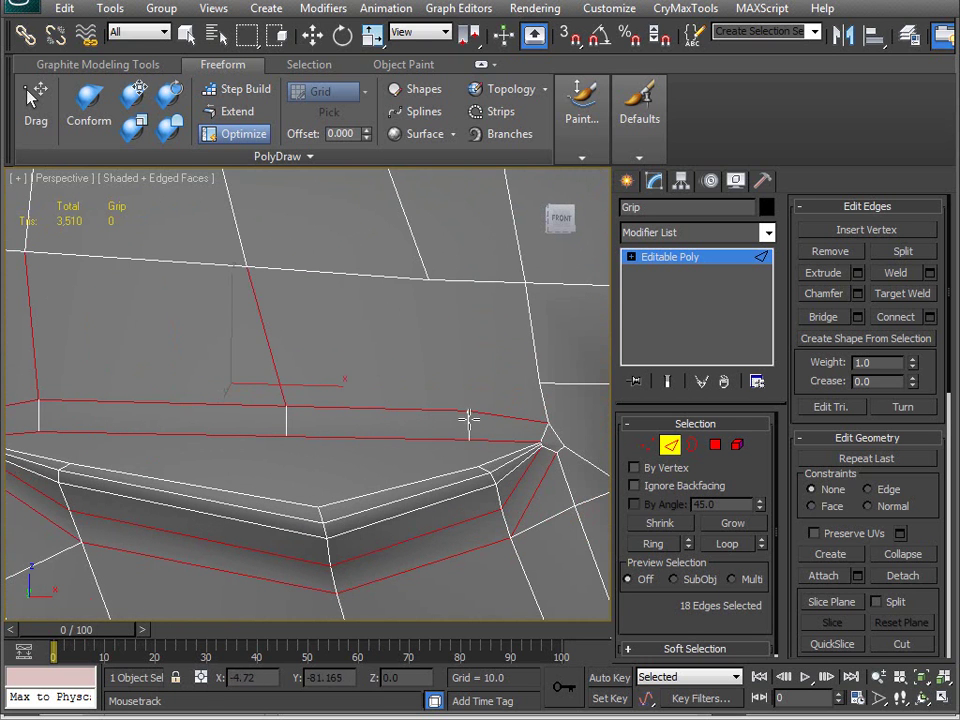
pyautogui.moveTo(422, 272); pyautogui.dragTo(405, 358, button='middle')
# Step: Collapse the short edges at the crease's front tip so the outline converges on a single vertex
pyautogui.click(292, 372)
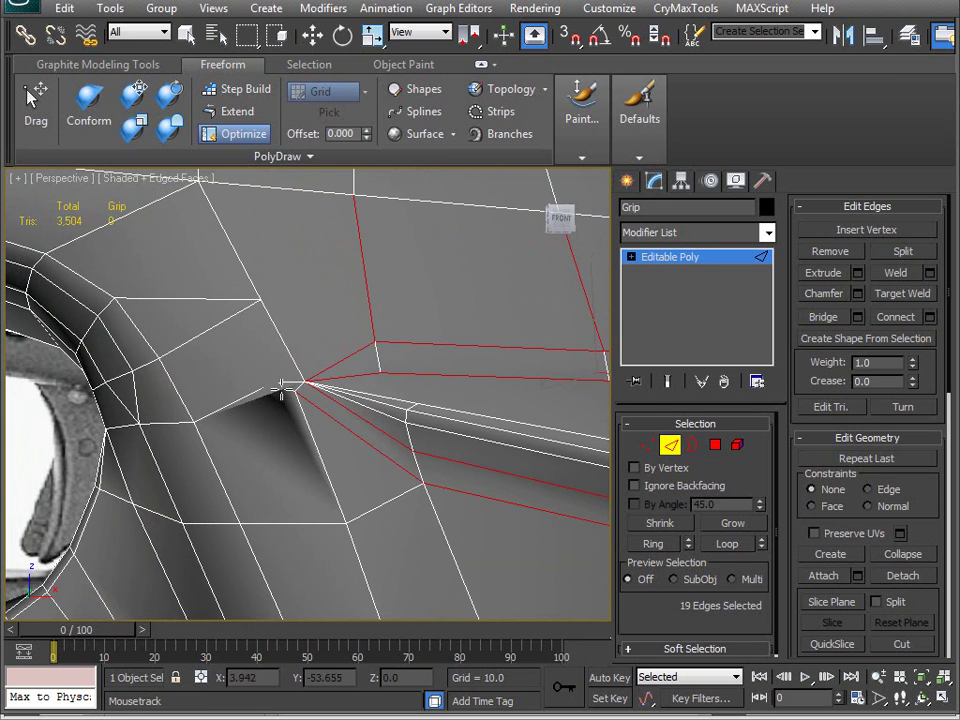
pyautogui.click(286, 388)
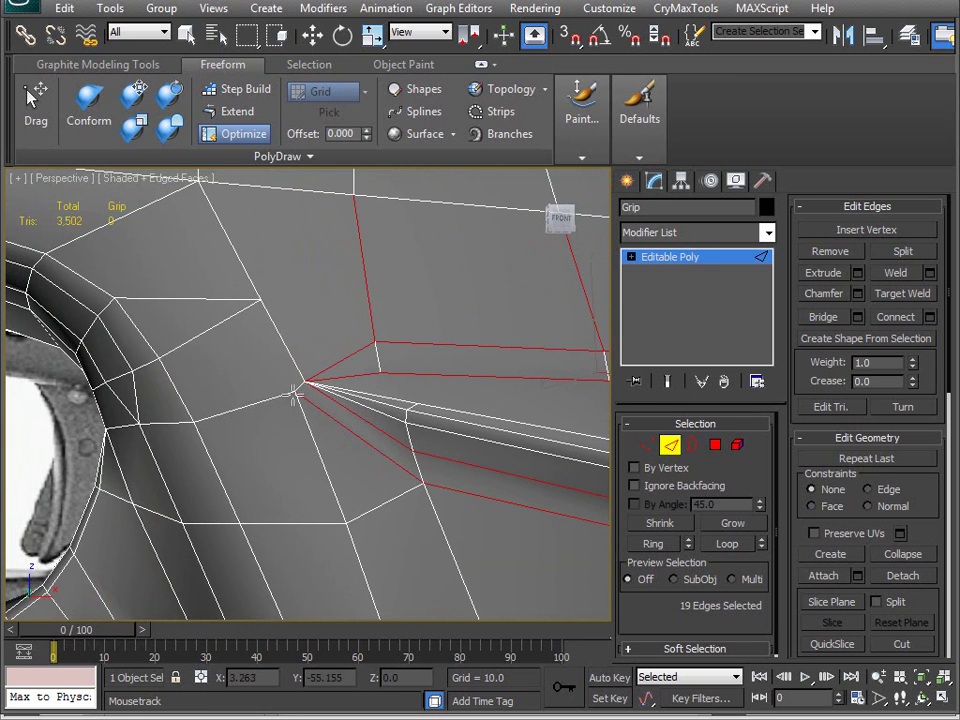
pyautogui.keyDown('alt'); pyautogui.moveTo(280, 378); pyautogui.dragTo(277, 409, button='middle'); pyautogui.keyUp('alt')
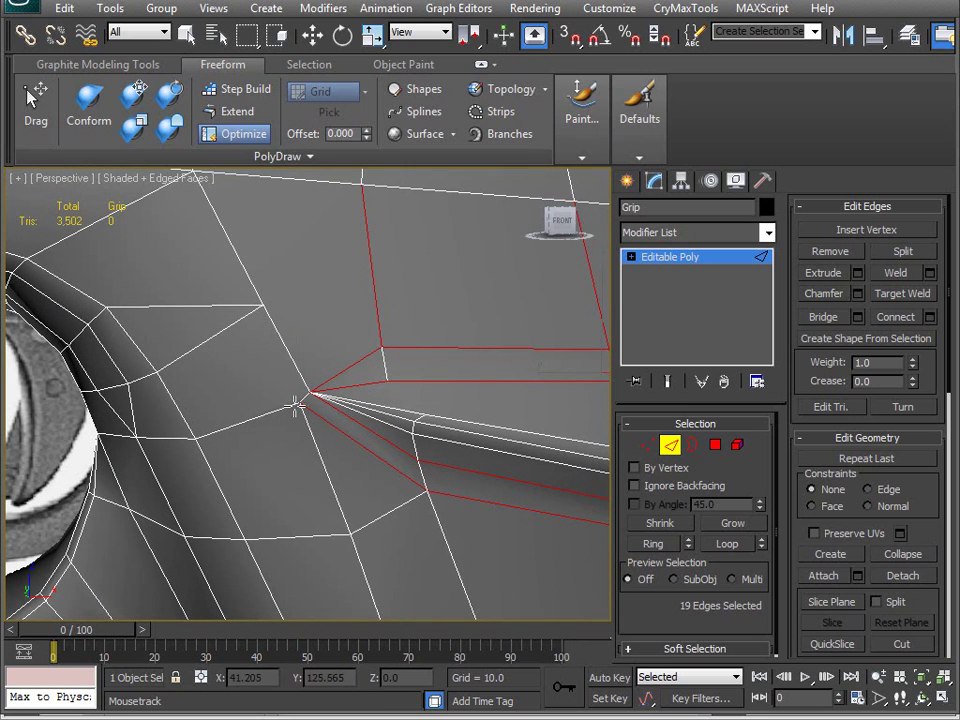
pyautogui.click(297, 403)
# Step: Collapse the short edges at the crease's rear tip into a single vertex
pyautogui.keyDown('alt'); pyautogui.moveTo(377, 435); pyautogui.dragTo(437, 357, button='middle'); pyautogui.keyUp('alt')
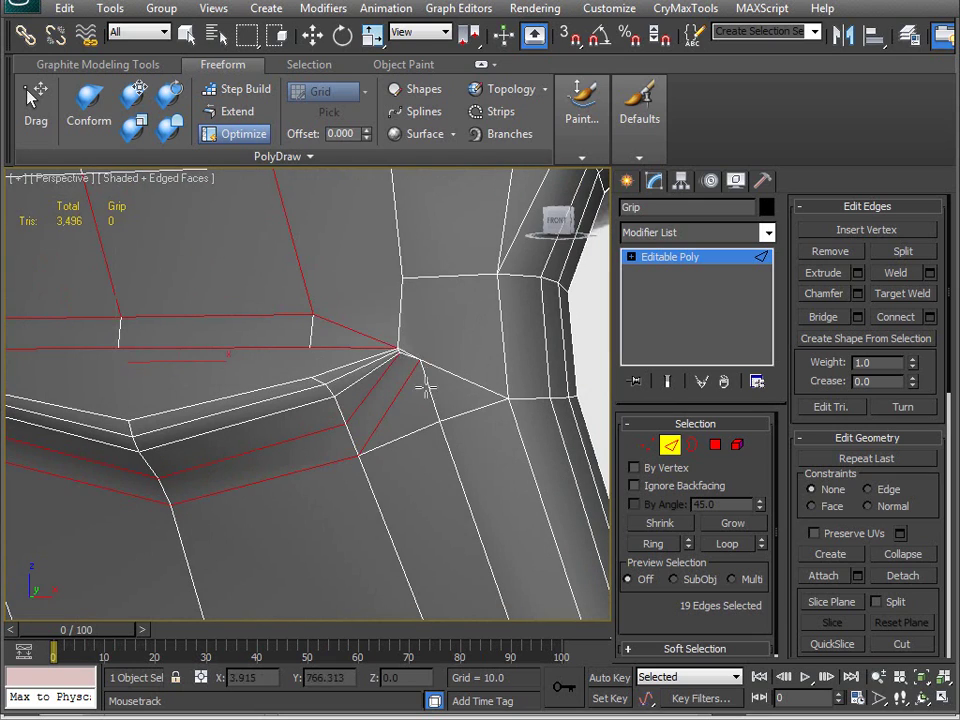
pyautogui.scroll(4, 425, 378)
pyautogui.moveTo(388, 429); pyautogui.dragTo(341, 452, button='middle')
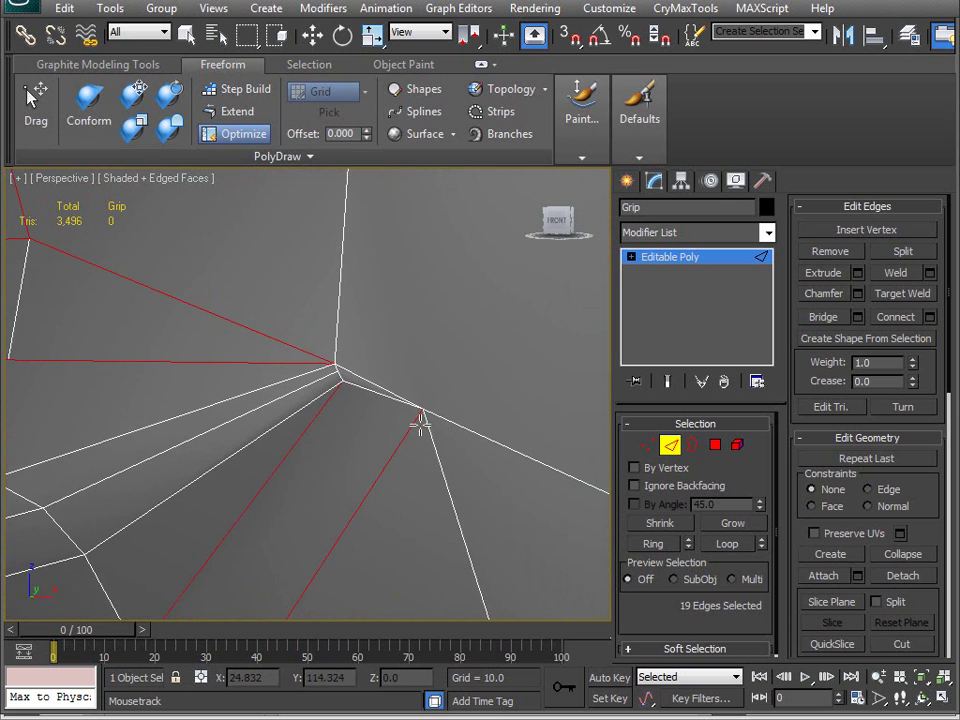
pyautogui.click(350, 384)
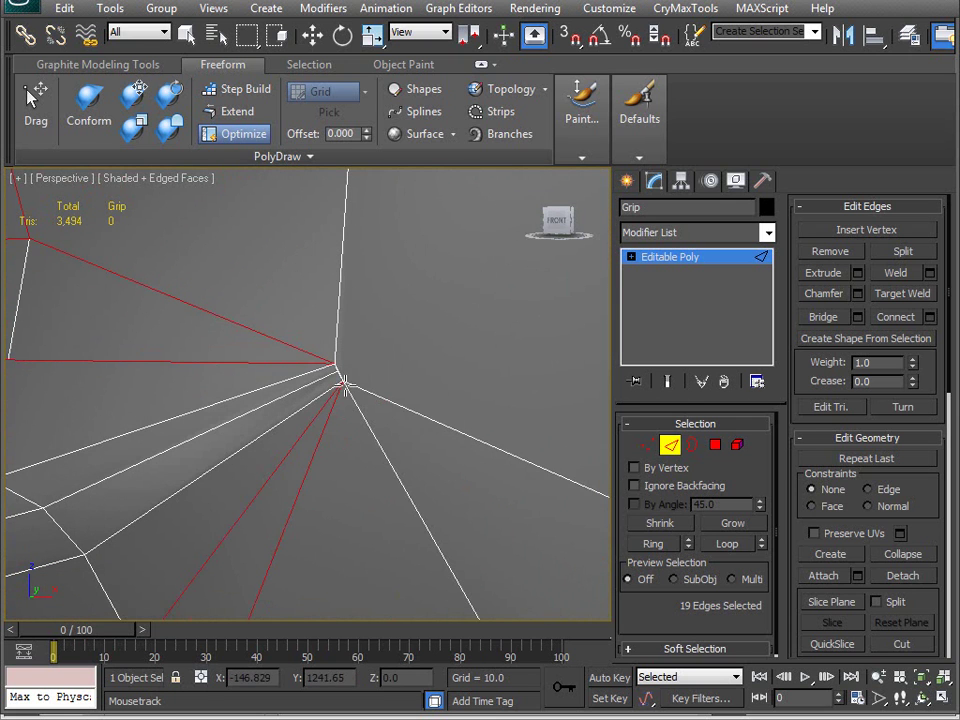
pyautogui.click(336, 375)
pyautogui.click(336, 371)
# Step: Connect the three vertices of the lower chamfered line above the crease to the crease's three upper corner vertices
pyautogui.keyDown('alt'); pyautogui.moveTo(268, 456); pyautogui.dragTo(293, 491, button='middle'); pyautogui.keyUp('alt')
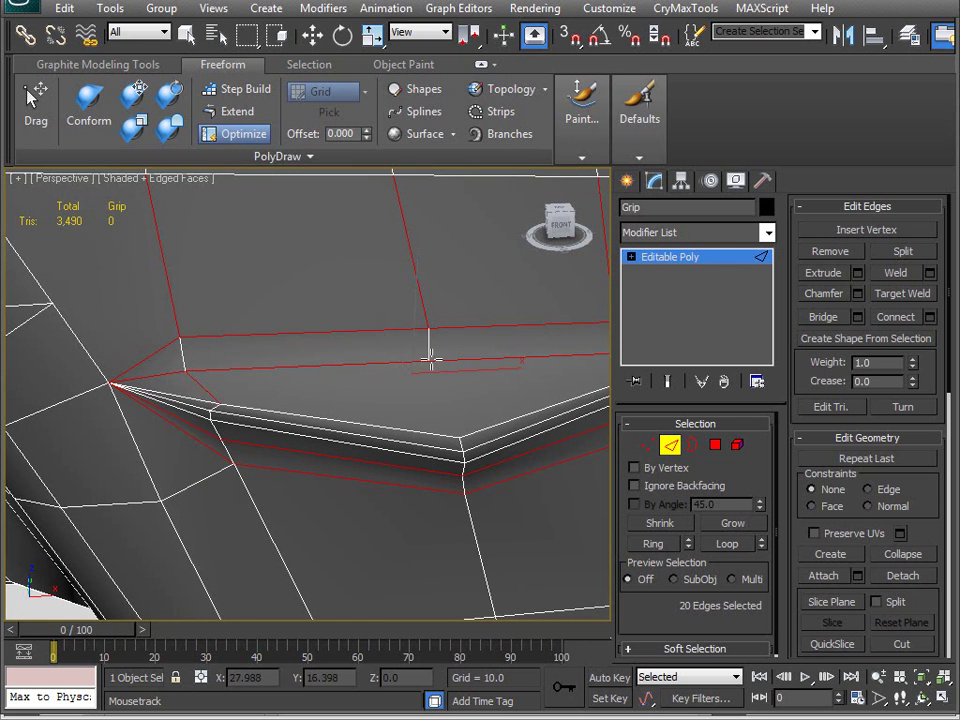
pyautogui.keyDown('alt'); pyautogui.moveTo(456, 440); pyautogui.dragTo(316, 438, button='middle'); pyautogui.keyUp('alt')
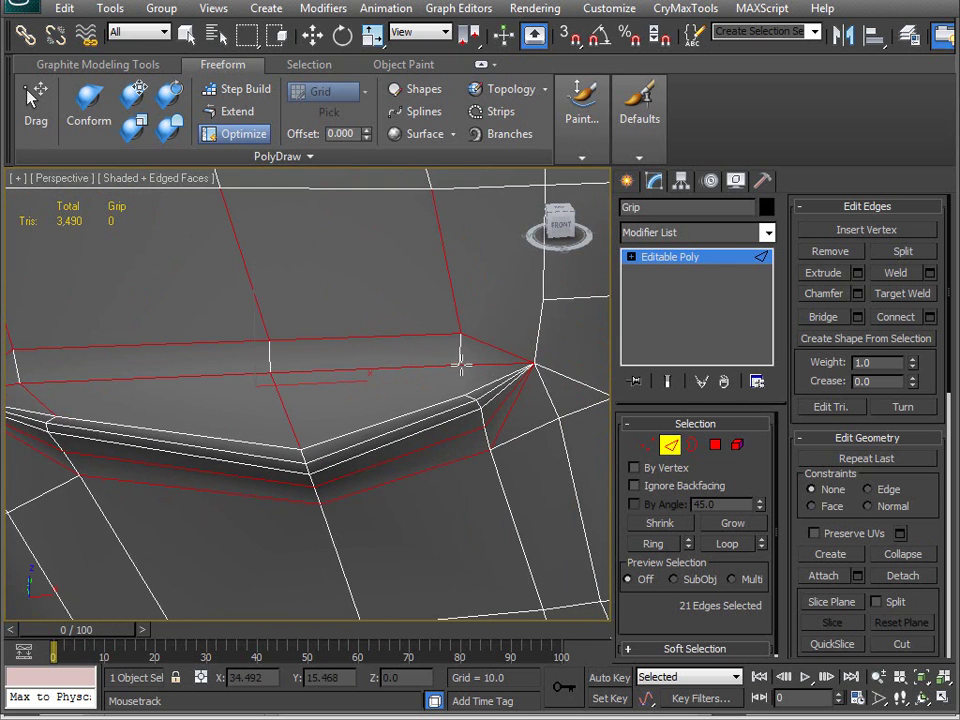
pyautogui.keyDown('alt'); pyautogui.moveTo(459, 398); pyautogui.dragTo(482, 507, button='middle'); pyautogui.keyUp('alt')
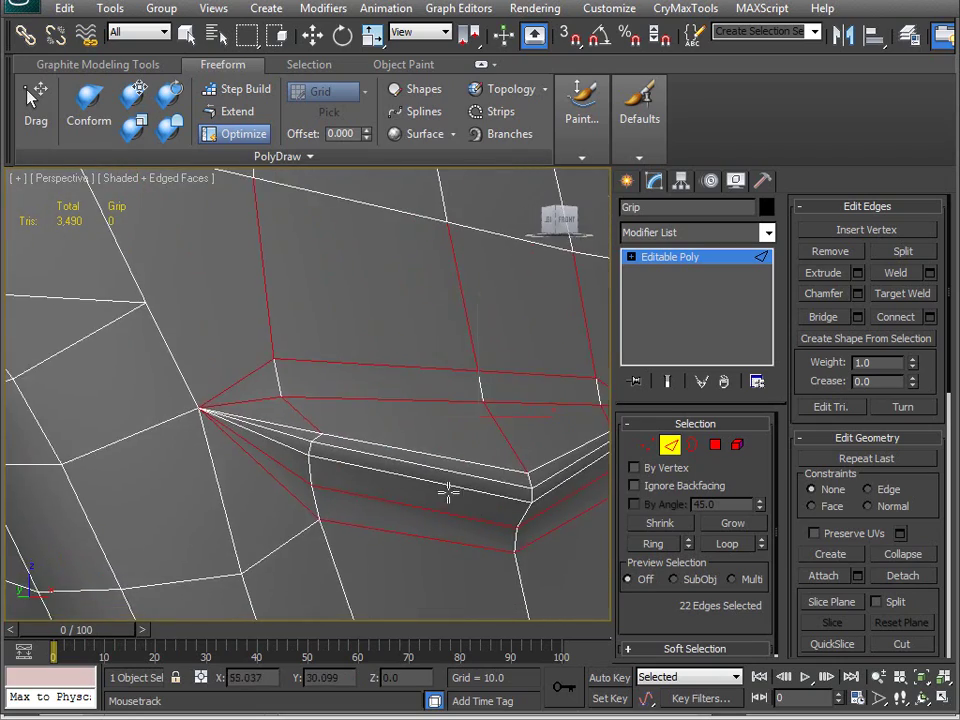
pyautogui.scroll(-3, 448, 493)
pyautogui.moveTo(302, 469); pyautogui.dragTo(301, 500, button='middle')
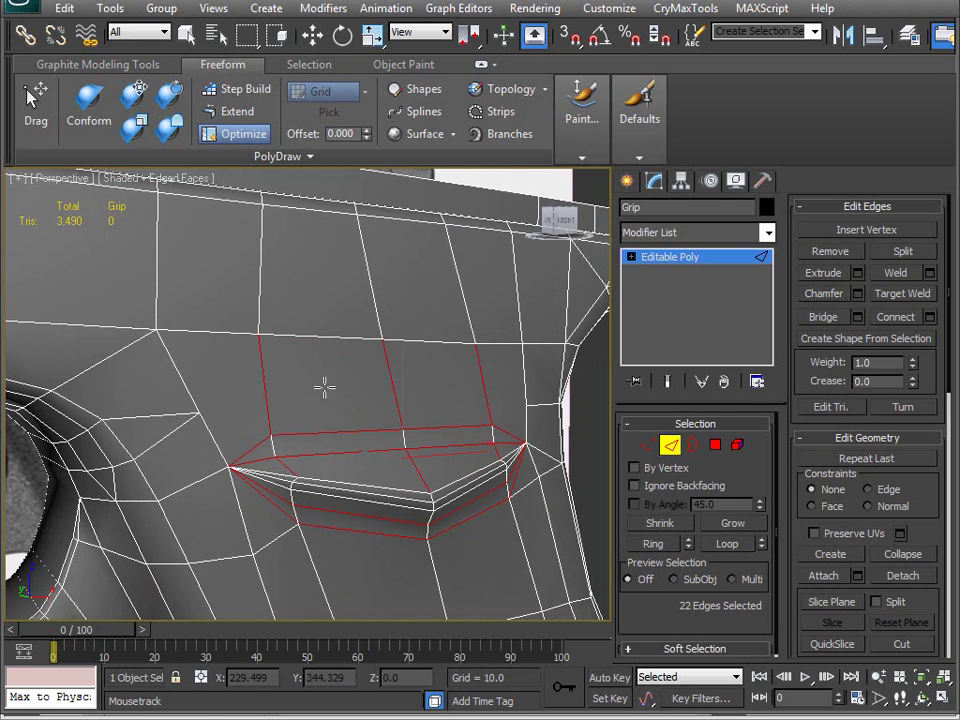
# Step: Connect the three steep edges above the crease with one segment
pyautogui.press('w')
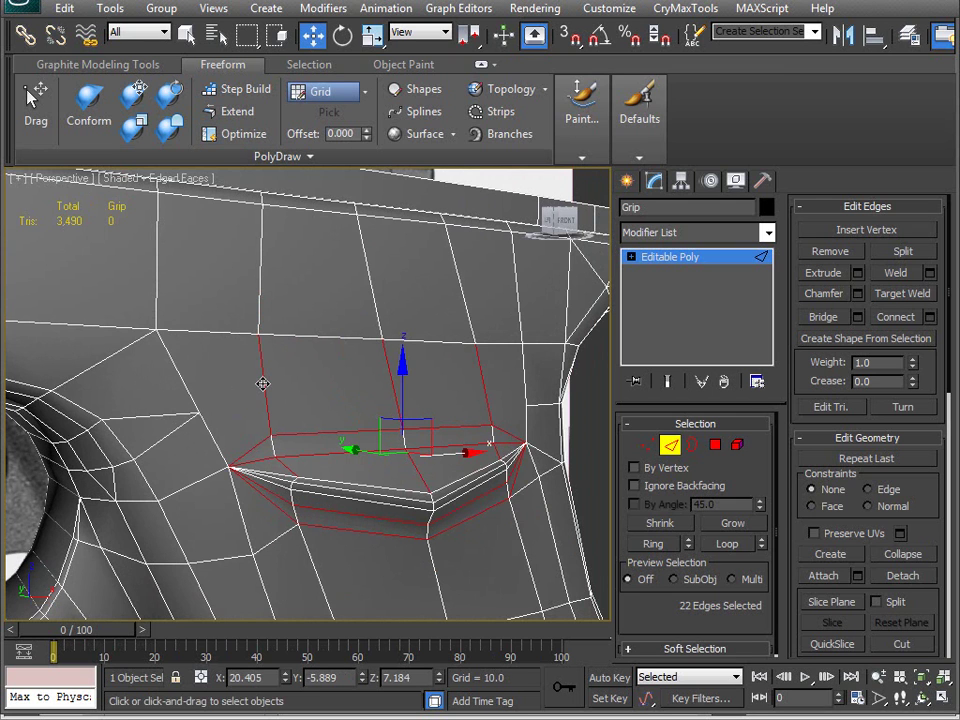
pyautogui.click(262, 383)
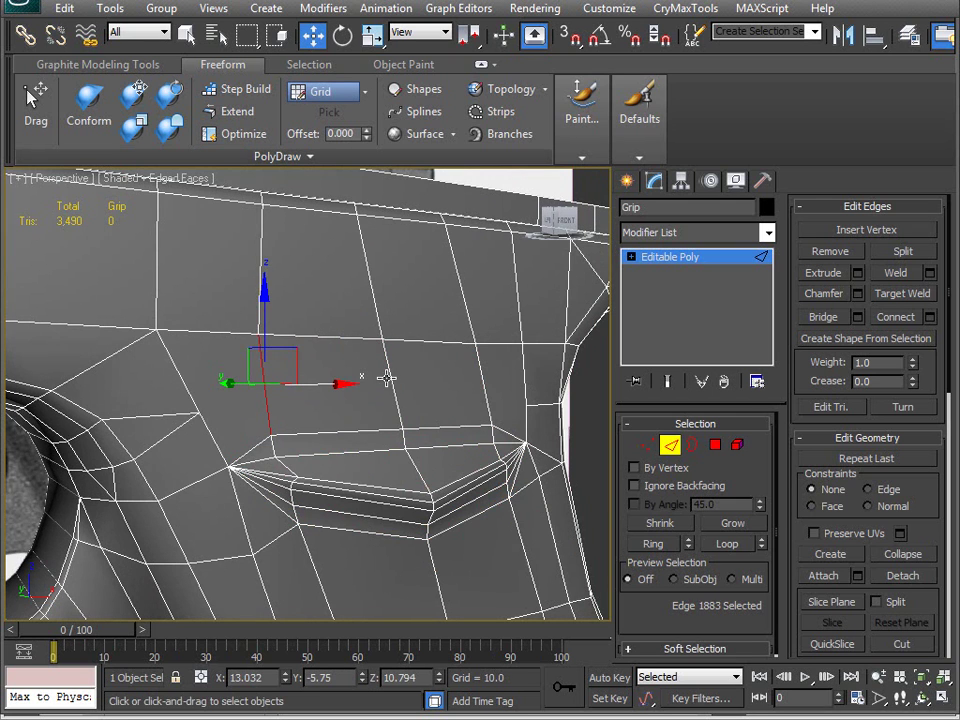
pyautogui.keyDown('ctrl'); pyautogui.click(391, 378); pyautogui.keyUp('ctrl')
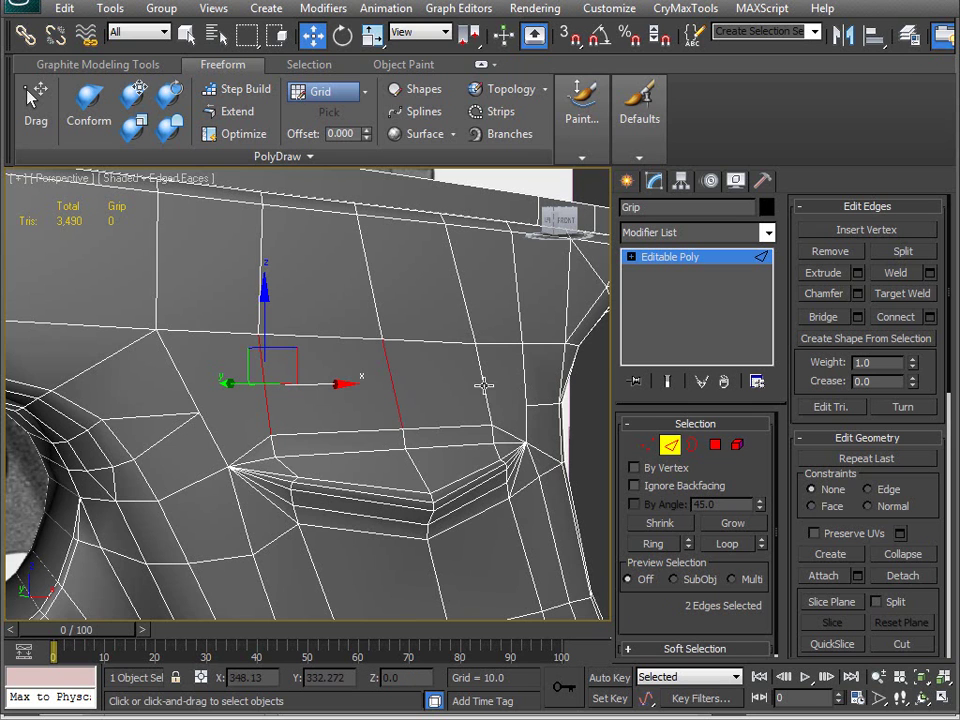
pyautogui.keyDown('ctrl'); pyautogui.click(484, 384); pyautogui.keyUp('ctrl')
pyautogui.click(929, 317)
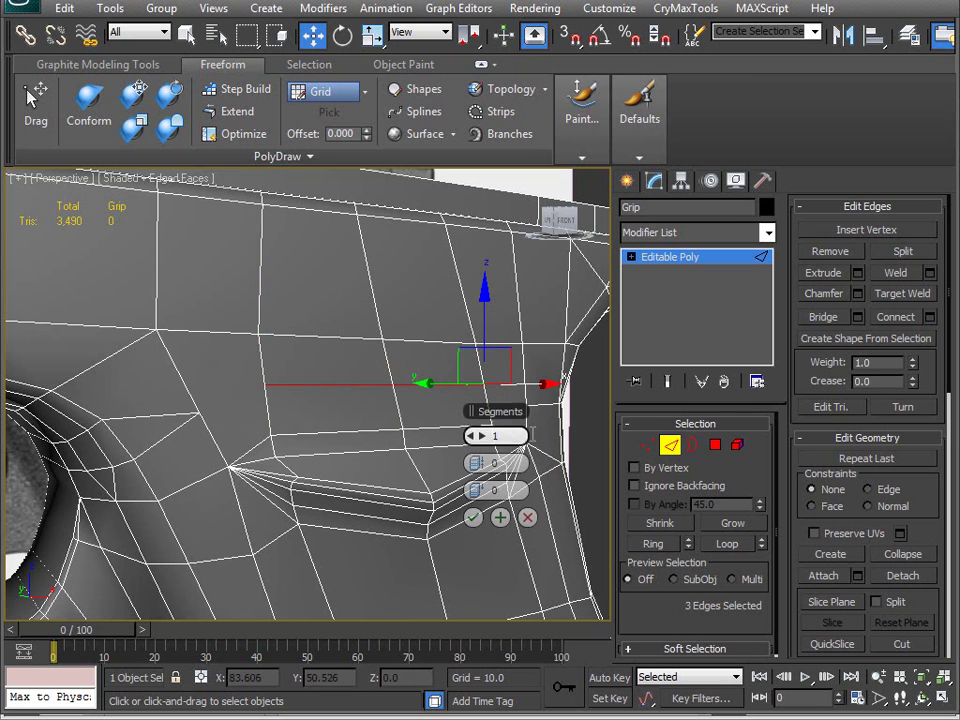
pyautogui.click(473, 516)
# Step: Extend the new horizontal line at both ends to the neighbouring vertices with the Optimize tool
pyautogui.click(236, 133)
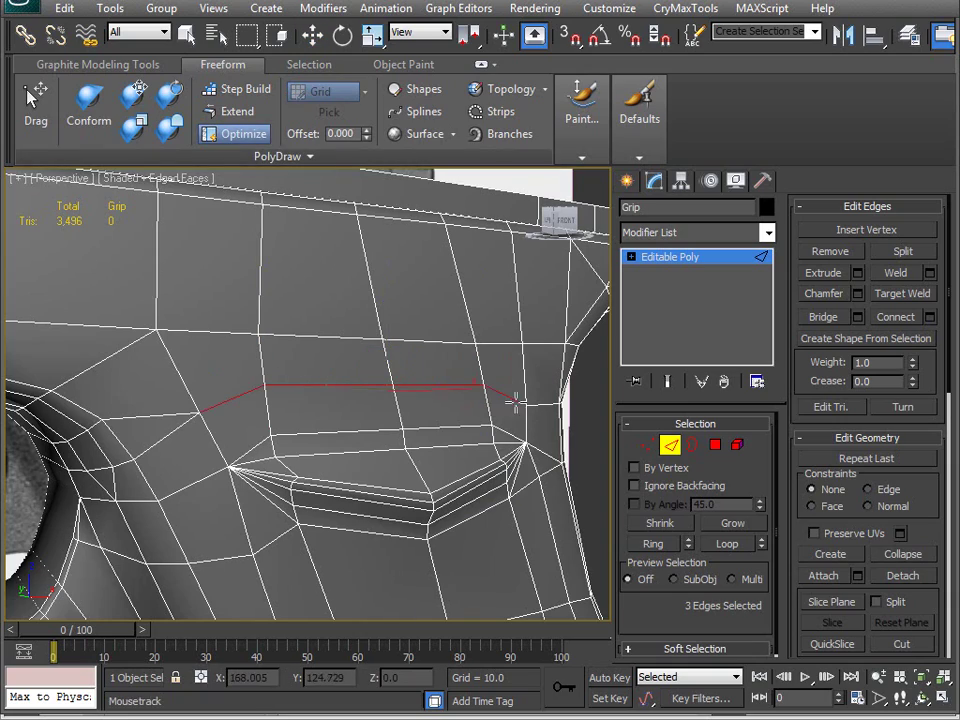
pyautogui.keyDown('alt'); pyautogui.moveTo(462, 474); pyautogui.dragTo(228, 432, button='middle'); pyautogui.keyUp('alt')
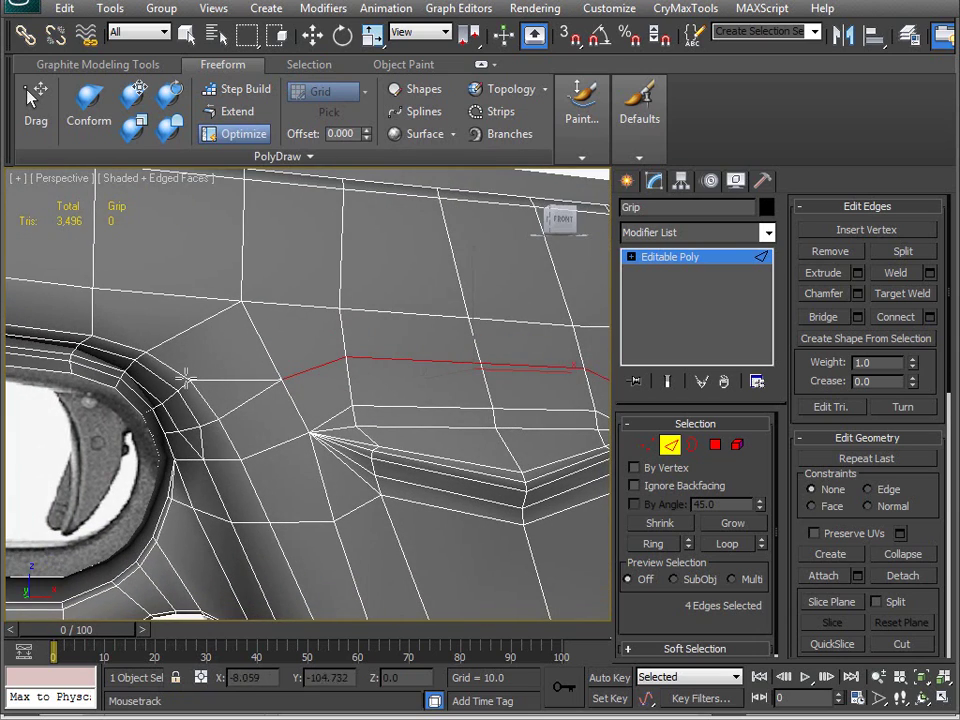
pyautogui.keyDown('alt'); pyautogui.moveTo(280, 415); pyautogui.dragTo(270, 330, button='middle'); pyautogui.keyUp('alt')
pyautogui.press('w')
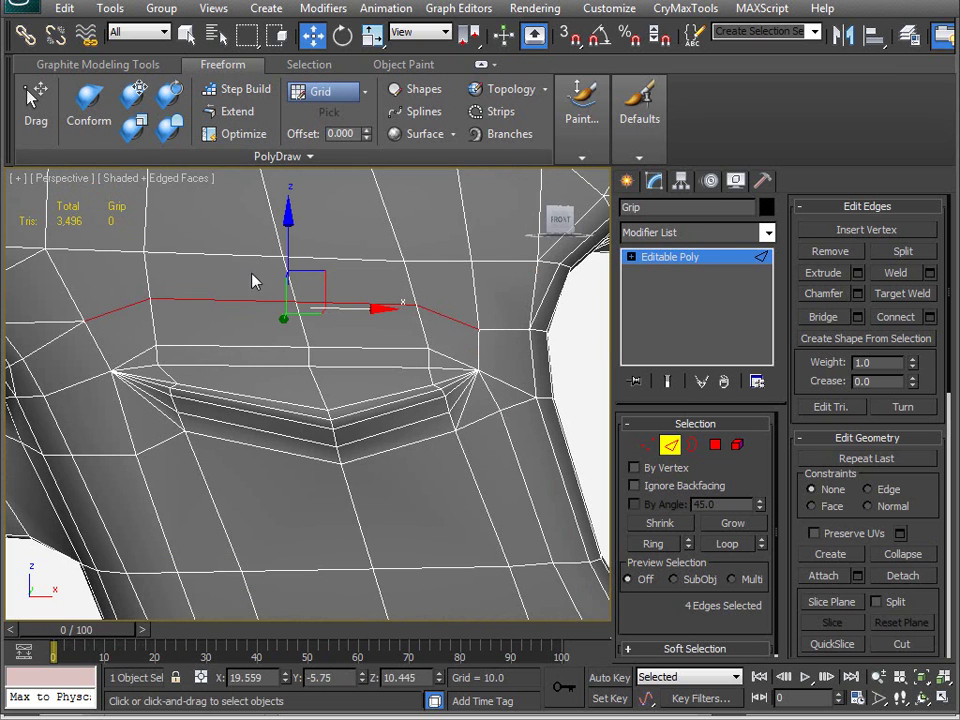
# Step: Select the ring of edges through the crease's front half and deselect its edges on the opposite side of the grip
pyautogui.keyDown('shift'); pyautogui.click(244, 456); pyautogui.keyUp('shift')
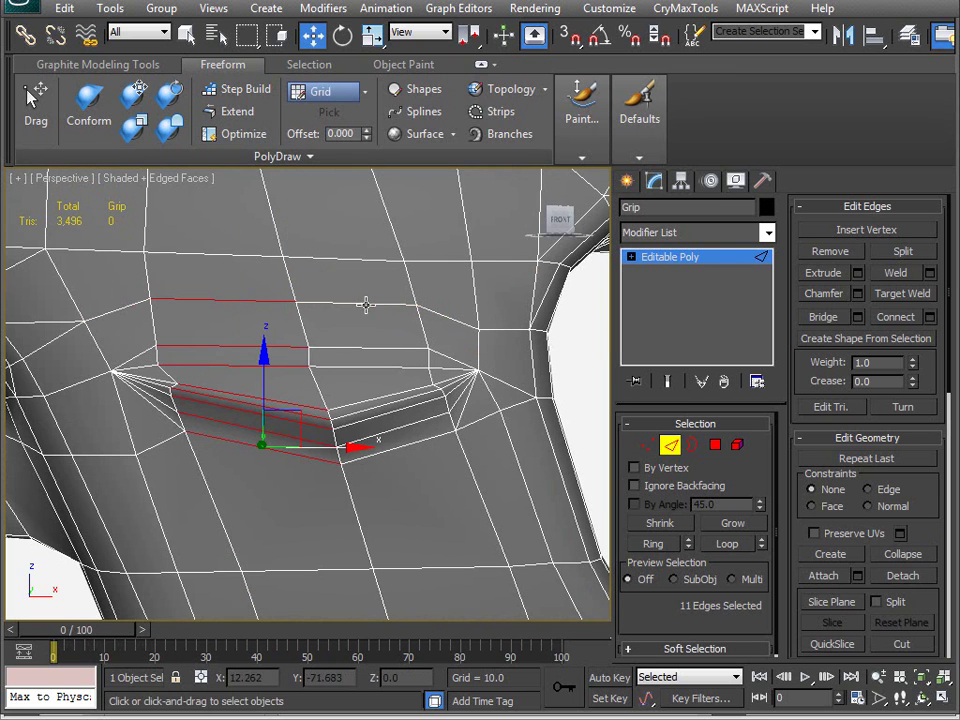
pyautogui.keyDown('alt'); pyautogui.moveTo(237, 442); pyautogui.dragTo(120, 366, button='middle'); pyautogui.keyUp('alt')
pyautogui.keyDown('alt'); pyautogui.moveTo(83, 260); pyautogui.dragTo(83, 262); pyautogui.keyUp('alt')
pyautogui.keyDown('alt'); pyautogui.moveTo(83, 262); pyautogui.dragTo(72, 315, button='middle'); pyautogui.keyUp('alt')
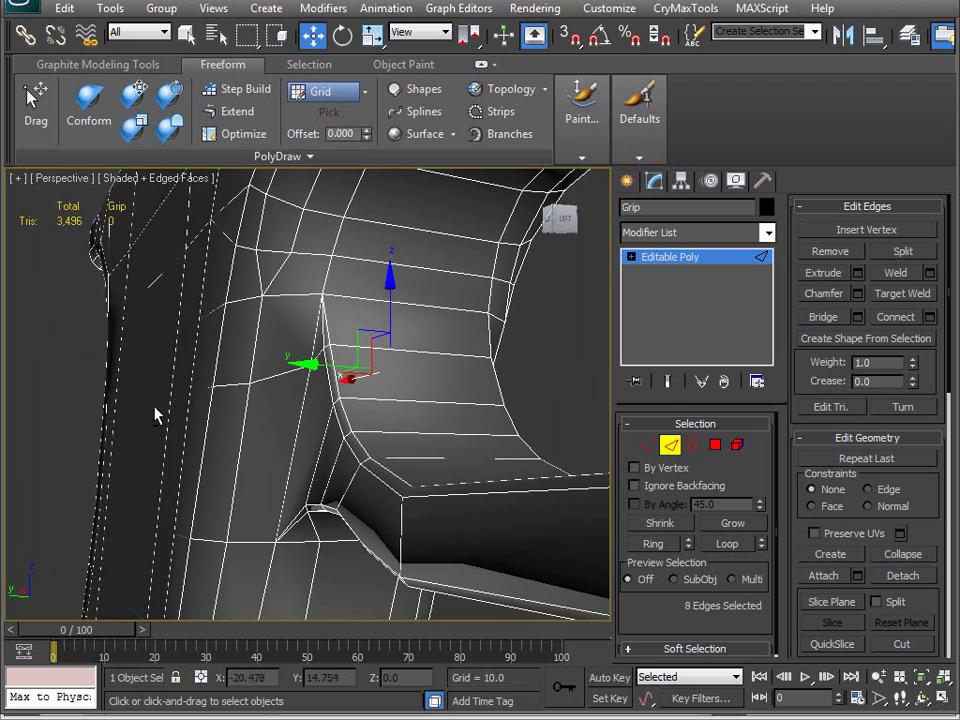
pyautogui.rightClick(261, 388)
pyautogui.click(341, 335)
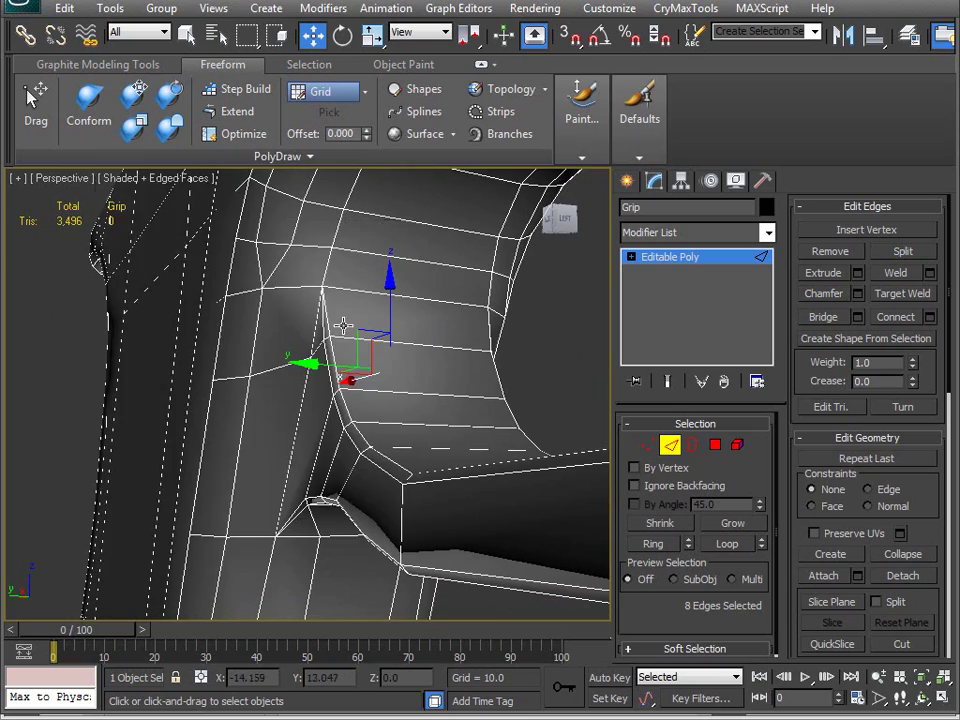
# Step: Connect the two open edge ends across the grip's opposite side with the Optimize tool
pyautogui.keyDown('alt'); pyautogui.moveTo(236, 396); pyautogui.dragTo(281, 450, button='middle'); pyautogui.keyUp('alt')
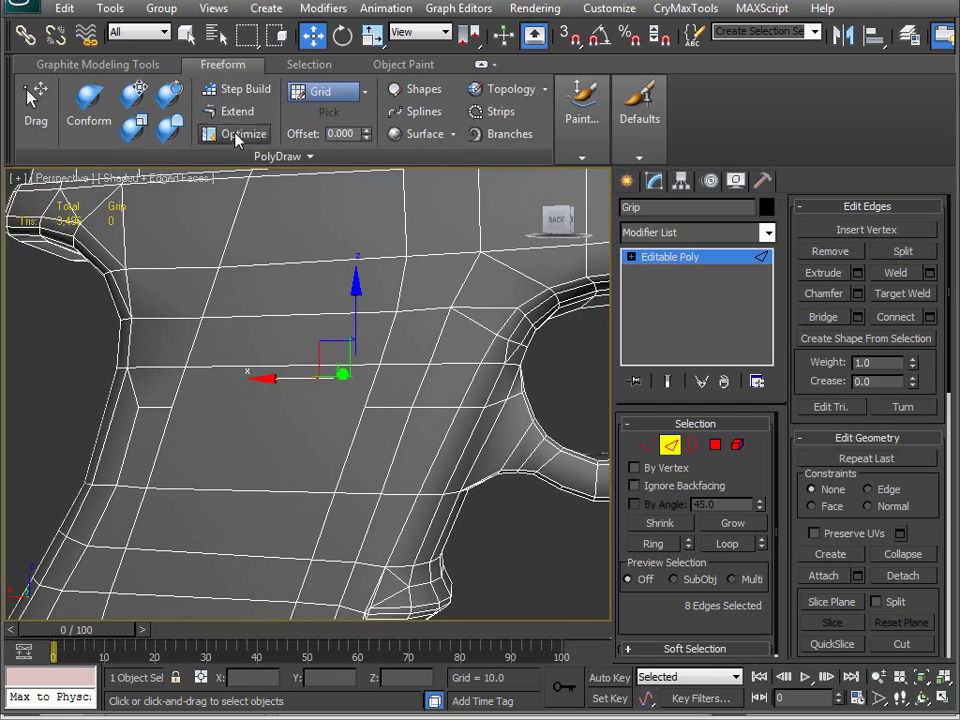
pyautogui.click(238, 134)
pyautogui.keyDown('alt'); pyautogui.moveTo(365, 407); pyautogui.dragTo(340, 414, button='middle'); pyautogui.keyUp('alt')
pyautogui.scroll(-3, 340, 323)
pyautogui.scroll(4, 394, 358)
pyautogui.moveTo(366, 256); pyautogui.dragTo(262, 453, button='middle')
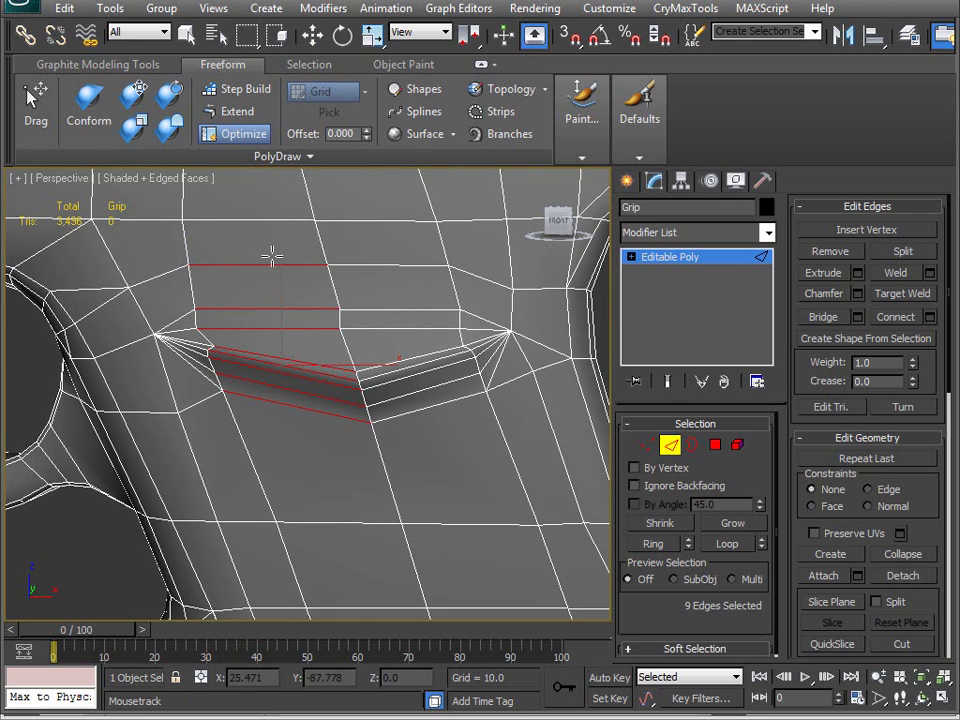
# Step: Deselect the three edges above the crease, connect the front-half crease edges, and lower the new edges by about 0.4
pyautogui.press('w')
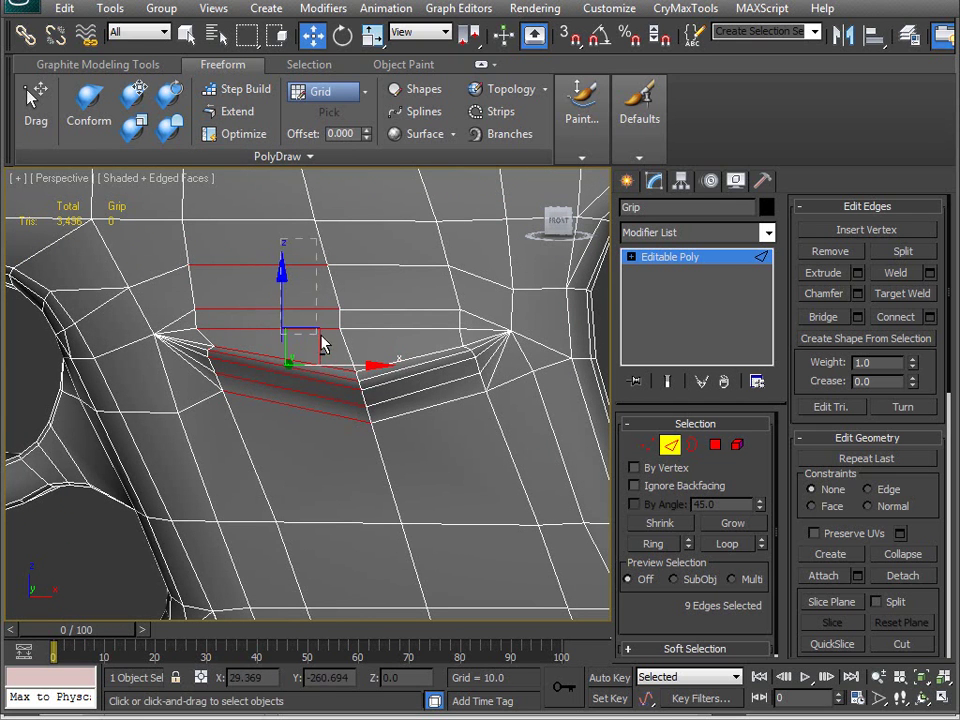
pyautogui.keyDown('alt'); pyautogui.moveTo(322, 345); pyautogui.dragTo(323, 347); pyautogui.keyUp('alt')
pyautogui.scroll(2, 237, 434)
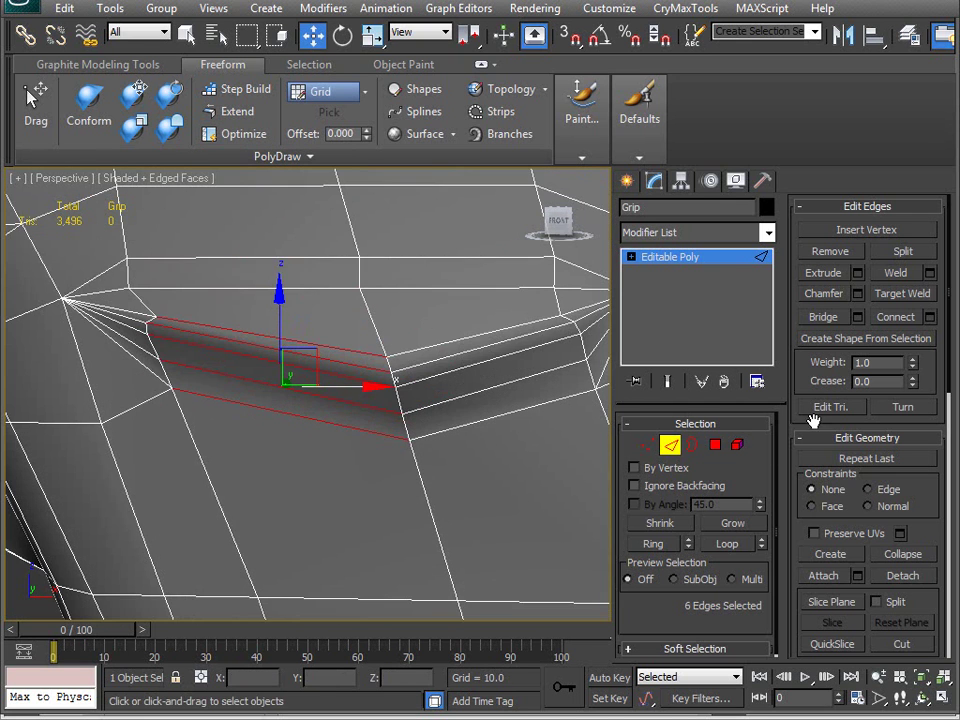
pyautogui.click(903, 322)
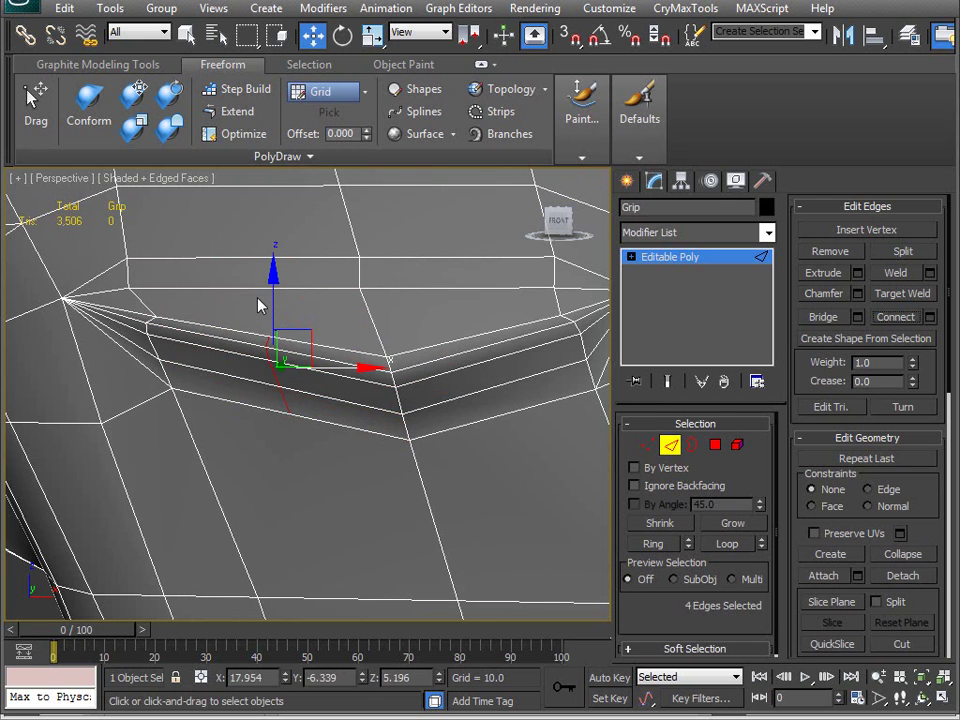
pyautogui.moveTo(270, 297); pyautogui.dragTo(270, 306)
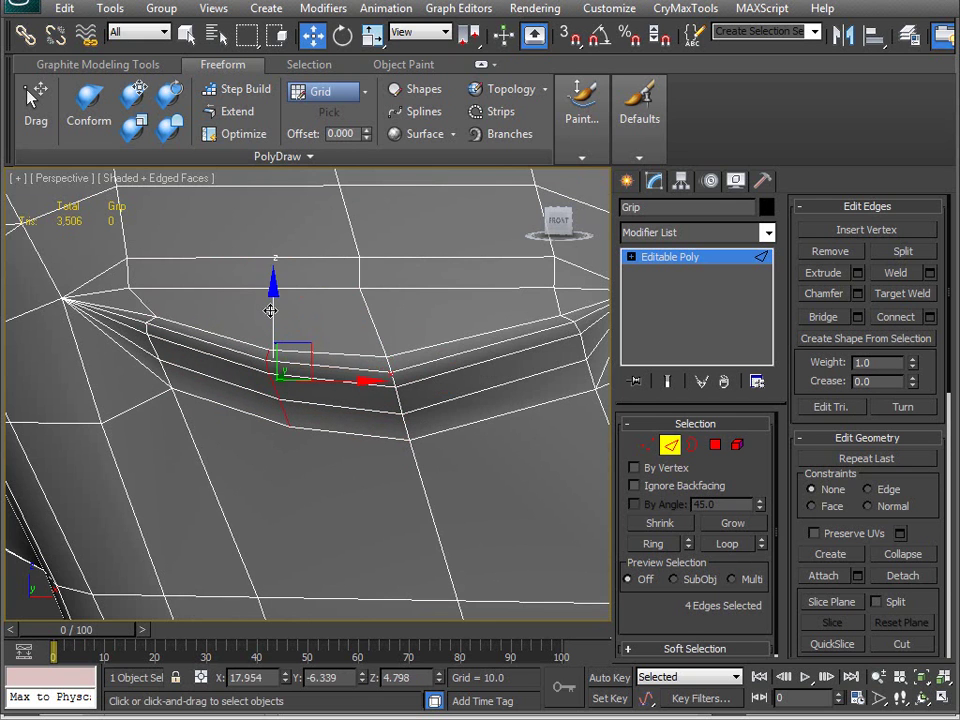
# Step: Select the five parallel edges along the crease's rear half
pyautogui.click(474, 339)
pyautogui.keyDown('ctrl'); pyautogui.click(473, 353); pyautogui.keyUp('ctrl')
pyautogui.keyDown('ctrl'); pyautogui.click(484, 390); pyautogui.keyUp('ctrl')
pyautogui.keyDown('ctrl'); pyautogui.click(489, 415); pyautogui.keyUp('ctrl')
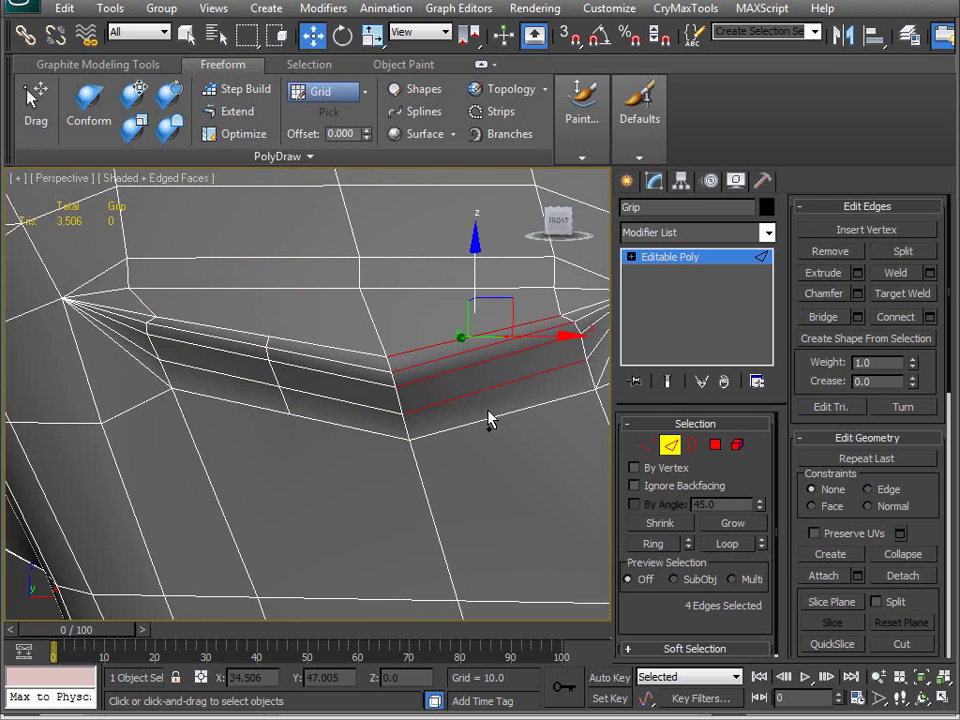
pyautogui.keyDown('ctrl'); pyautogui.click(491, 419); pyautogui.keyUp('ctrl')
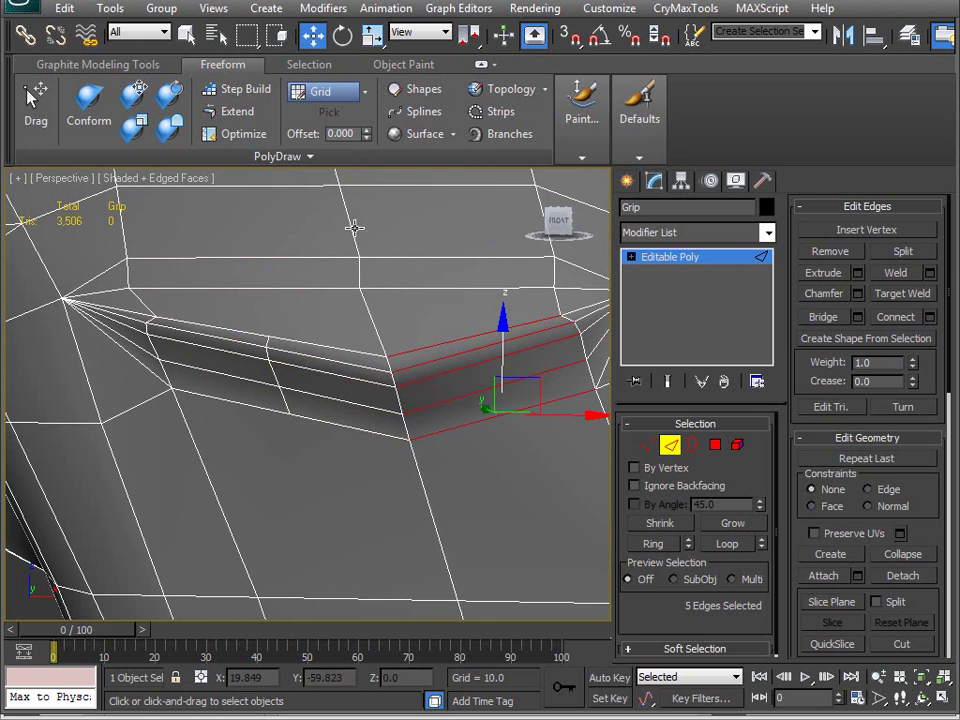
# Step: Undo the rear-half edge selection, the lowering of the new edges and the connection across the crease's front half
pyautogui.hotkey('ctrl', 'z')
pyautogui.hotkey('ctrl', 'z')
pyautogui.hotkey('ctrl', 'z')
pyautogui.hotkey('ctrl', 'z')
pyautogui.hotkey('ctrl', 'z')
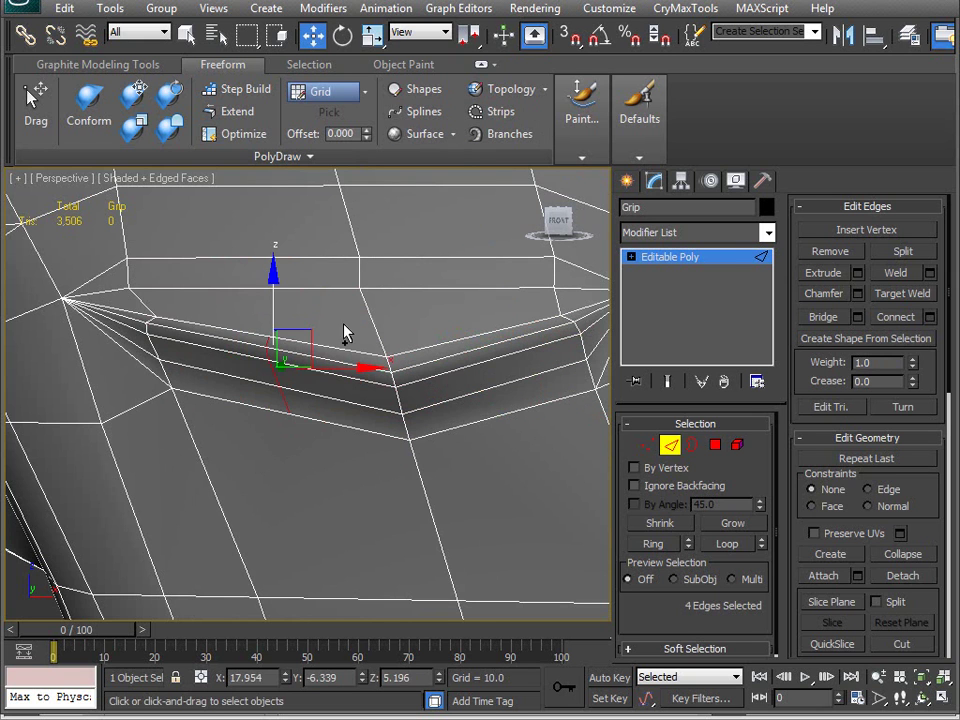
pyautogui.hotkey('ctrl', 'z')
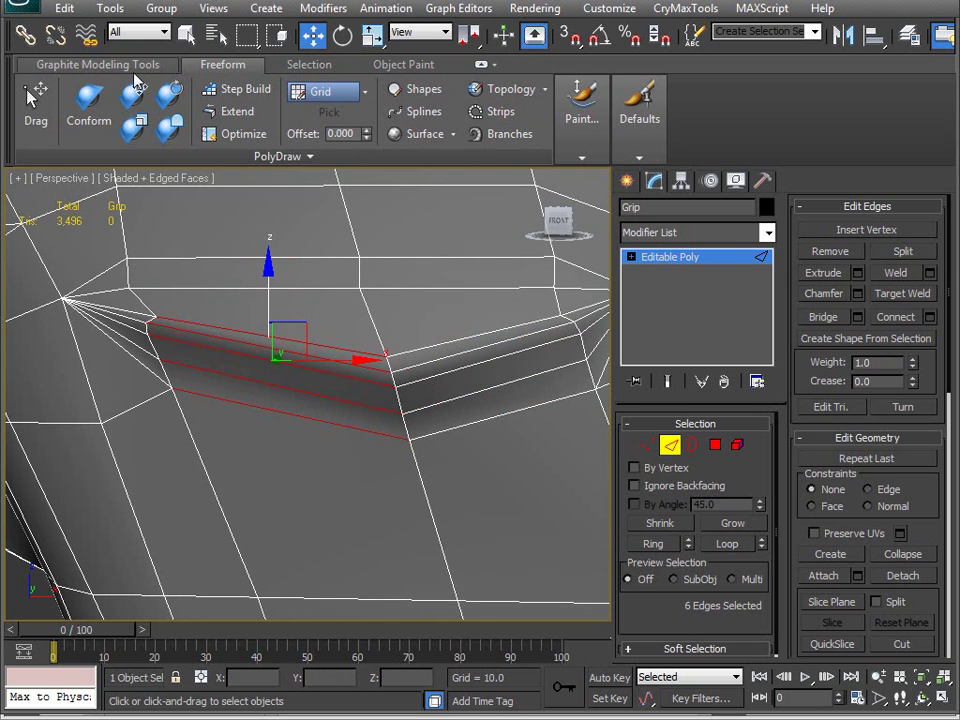
# Step: Connect the selected edges across the crease's front half with Flow Connect
pyautogui.scroll(1, 503, 118)
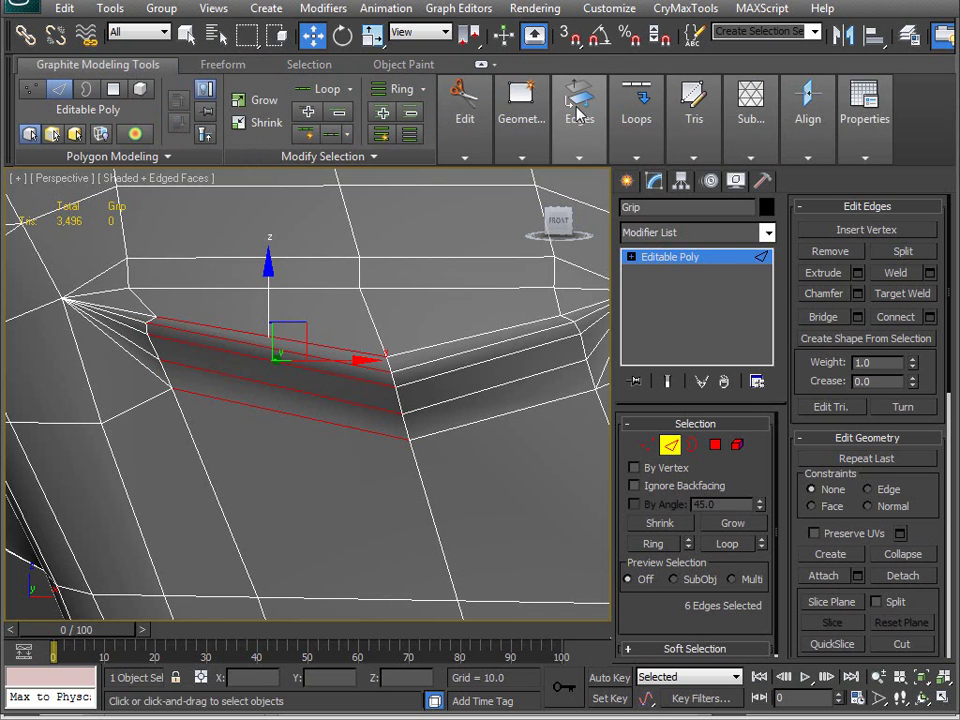
pyautogui.moveTo(643, 148)
pyautogui.click(671, 229)
# Step: Set the Y coordinate of the lowest vertex on the new front-half connection to -5.75, matching the neighbouring bottom-edge vertex
pyautogui.keyDown('alt'); pyautogui.moveTo(236, 346); pyautogui.dragTo(354, 384, button='middle'); pyautogui.keyUp('alt')
pyautogui.press('1')
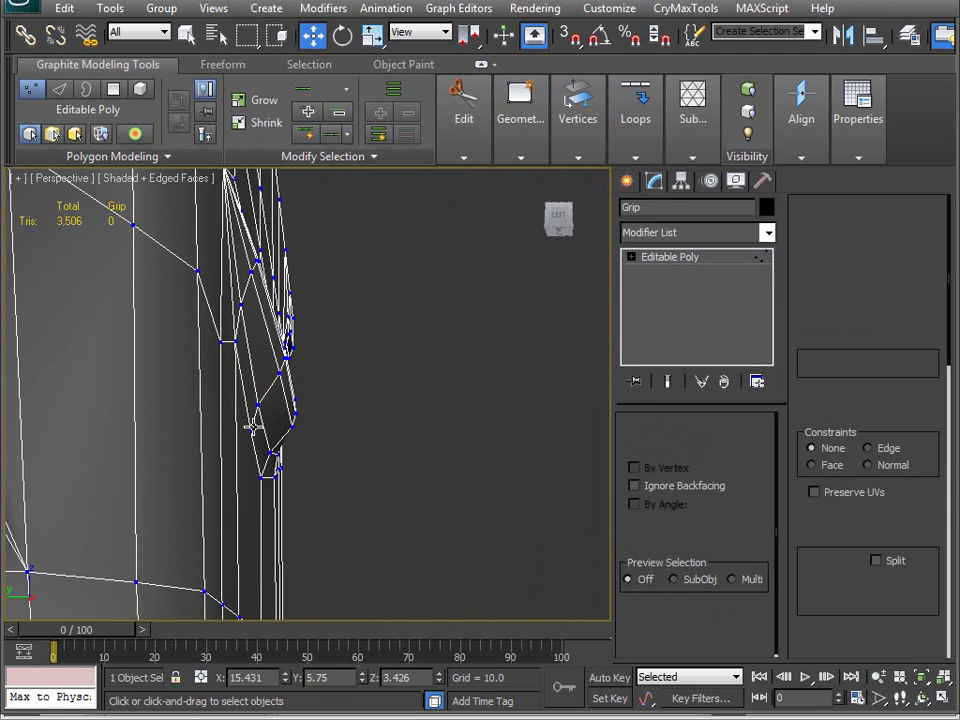
pyautogui.click(251, 426)
pyautogui.keyDown('alt'); pyautogui.moveTo(286, 507); pyautogui.dragTo(268, 512, button='middle'); pyautogui.keyUp('alt')
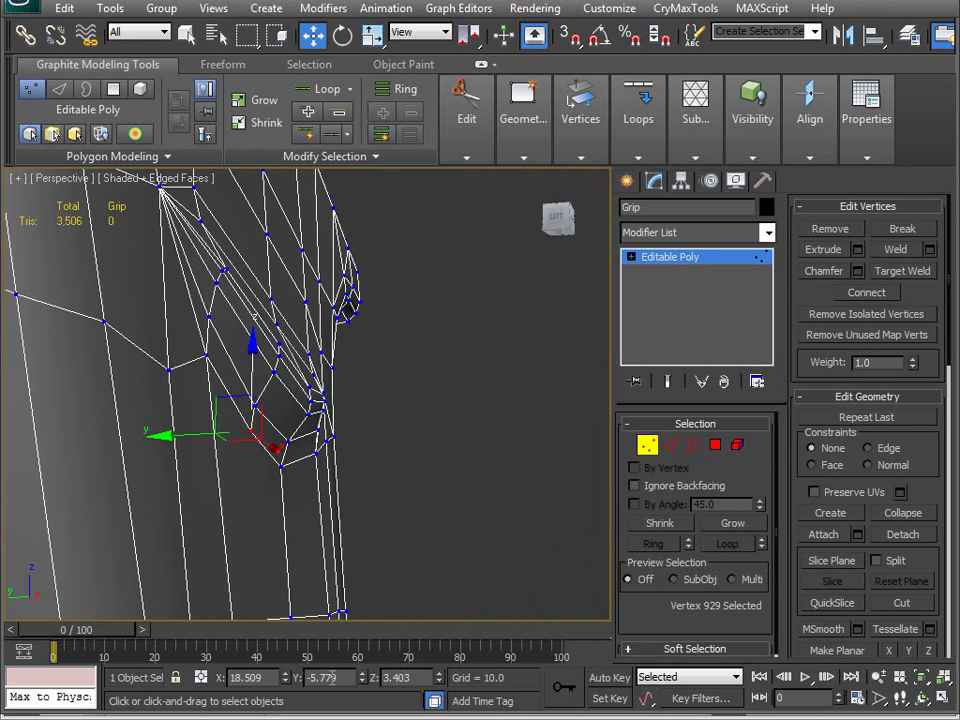
pyautogui.click(279, 463)
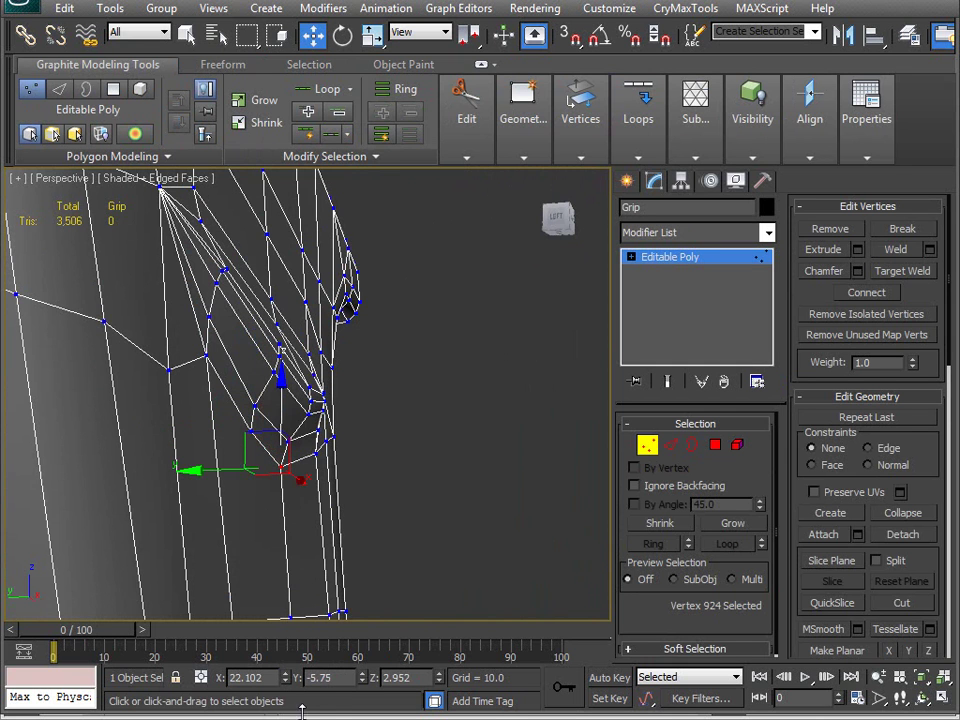
pyautogui.keyDown('alt'); pyautogui.moveTo(330, 535); pyautogui.dragTo(286, 409, button='middle'); pyautogui.keyUp('alt')
pyautogui.click(343, 424)
pyautogui.click(291, 368)
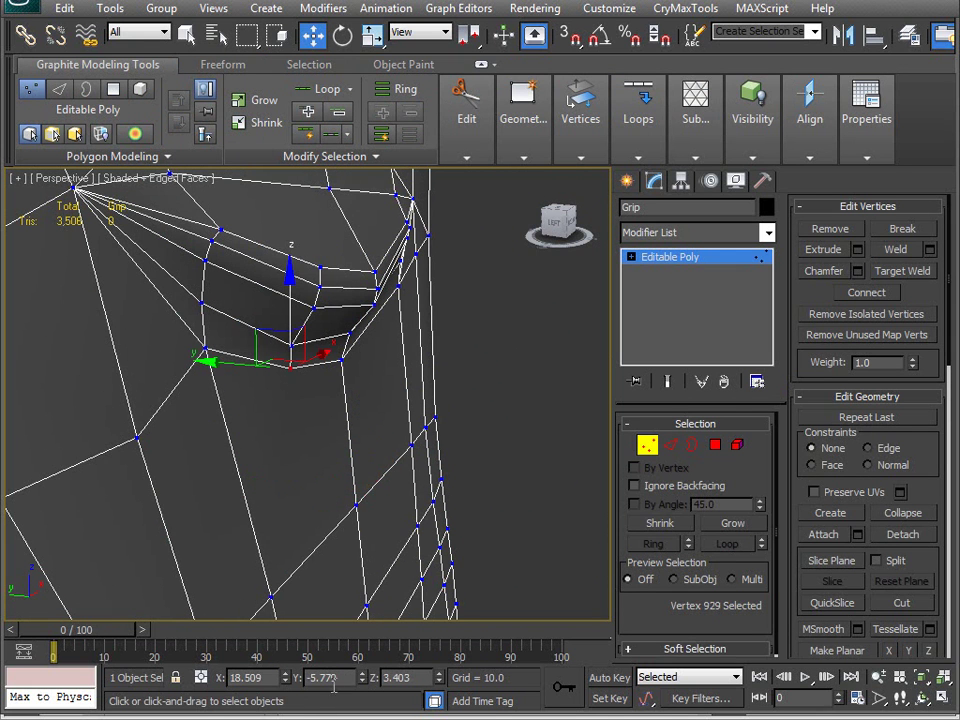
pyautogui.write('5')
pyautogui.press('Return')
pyautogui.keyDown('alt'); pyautogui.moveTo(152, 482); pyautogui.dragTo(227, 333, button='middle'); pyautogui.keyUp('alt')
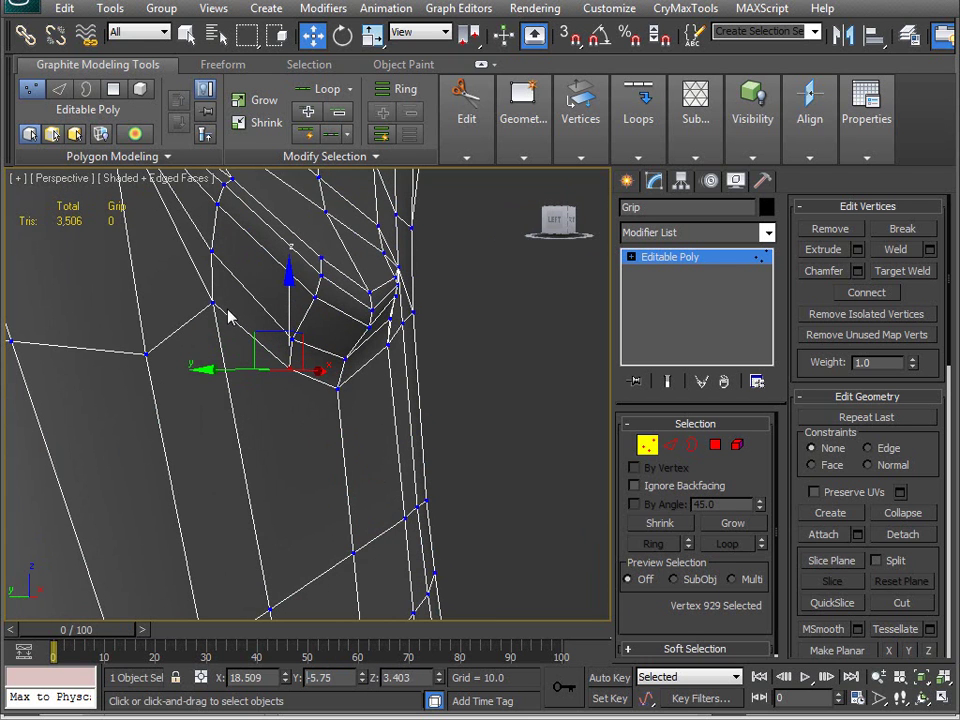
pyautogui.click(215, 303)
# Step: Select the five parallel edges along the crease's rear half and connect them with Flow Connect
pyautogui.keyDown('alt'); pyautogui.moveTo(400, 461); pyautogui.dragTo(290, 402, button='middle'); pyautogui.keyUp('alt')
pyautogui.moveTo(429, 379); pyautogui.dragTo(212, 439, button='middle')
pyautogui.press('2')
pyautogui.click(270, 338)
pyautogui.keyDown('ctrl'); pyautogui.click(284, 364); pyautogui.keyUp('ctrl')
pyautogui.keyDown('ctrl'); pyautogui.click(290, 374); pyautogui.keyUp('ctrl')
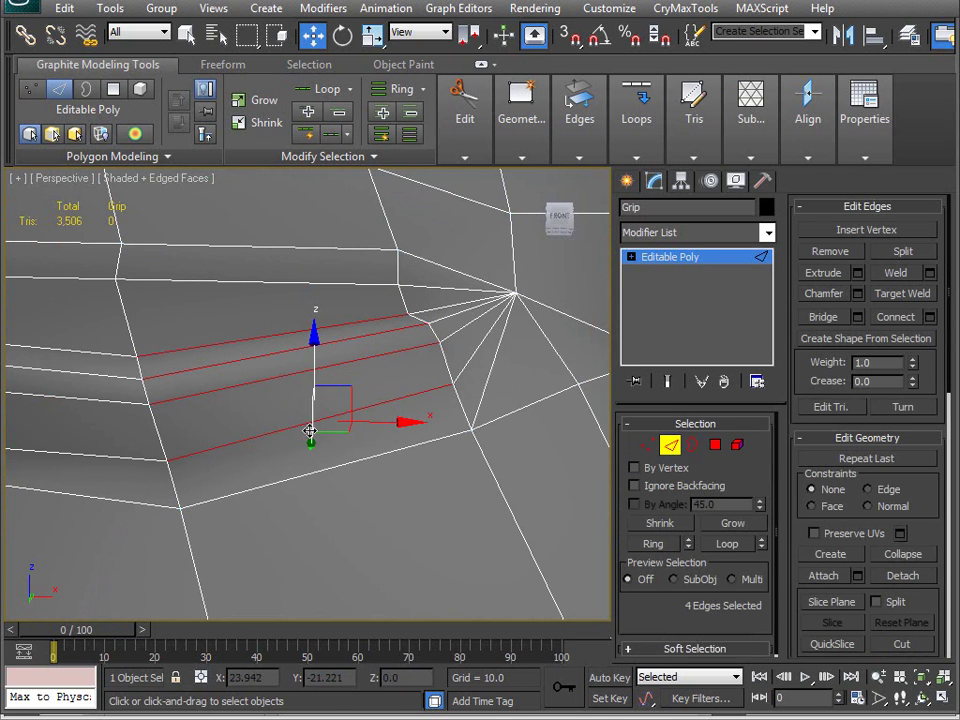
pyautogui.keyDown('ctrl'); pyautogui.click(250, 490); pyautogui.keyUp('ctrl')
pyautogui.click(579, 118)
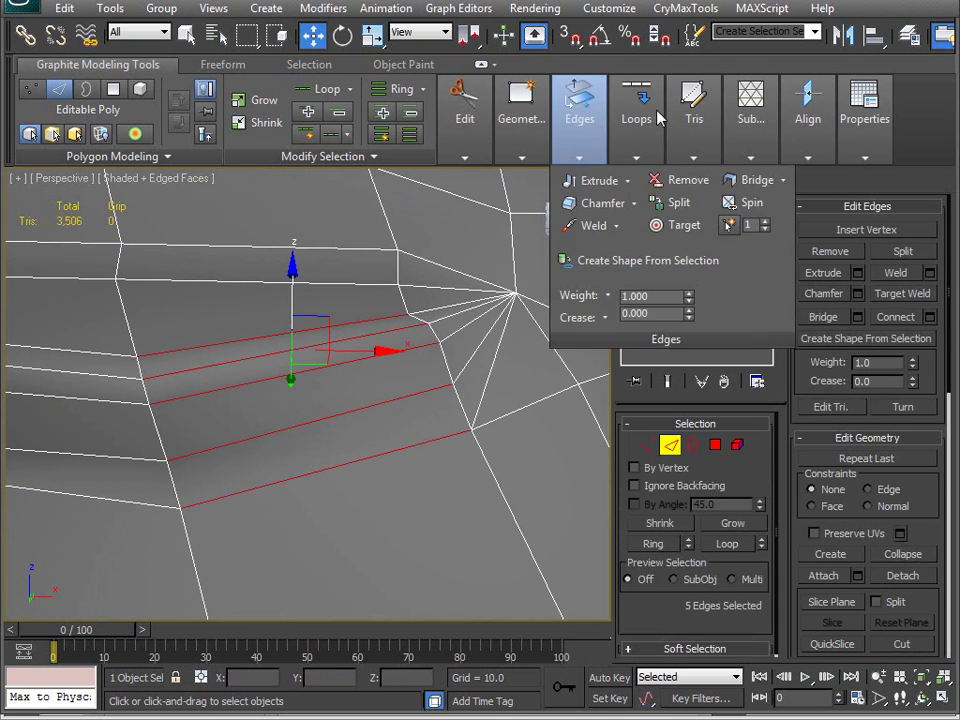
pyautogui.click(657, 118)
pyautogui.click(641, 222)
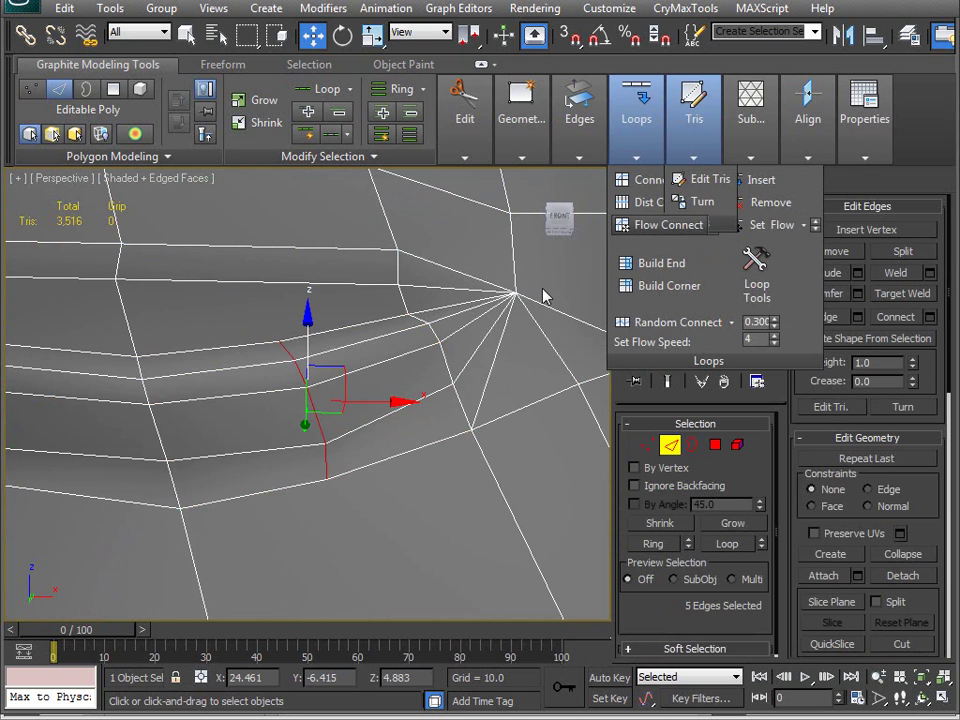
# Step: Check the Y coordinate of the lowest vertex on the new rear-half connection
pyautogui.keyDown('alt'); pyautogui.moveTo(300, 397); pyautogui.dragTo(366, 407); pyautogui.keyUp('alt')
pyautogui.moveTo(366, 407)
pyautogui.keyDown('alt'); pyautogui.mouseDown(button='middle')
pyautogui.moveTo(375, 435)
pyautogui.moveTo(372, 425)
pyautogui.mouseUp(button='middle'); pyautogui.keyUp('alt')
pyautogui.press('1')
pyautogui.click(295, 445)
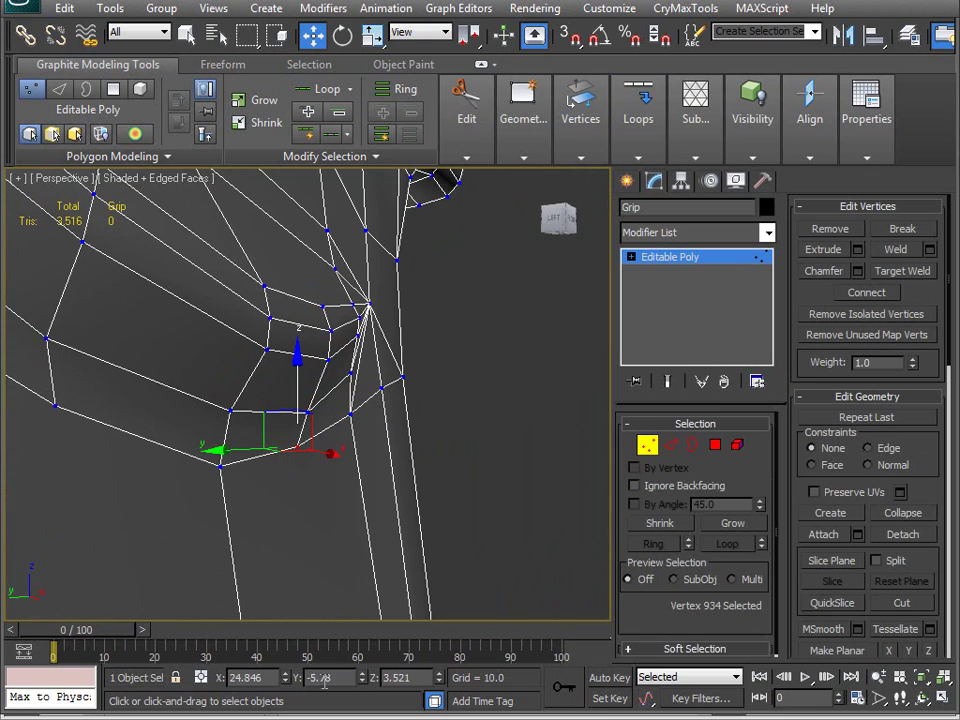
# Step: Select the four edges of the row just above the crease's bottom edge and smooth their curve with Set Flow
pyautogui.keyDown('alt'); pyautogui.moveTo(297, 352); pyautogui.dragTo(110, 402, button='middle'); pyautogui.keyUp('alt')
pyautogui.moveTo(110, 402); pyautogui.dragTo(269, 297, button='middle')
pyautogui.scroll(-3, 268, 296)
pyautogui.keyDown('alt'); pyautogui.moveTo(283, 354); pyautogui.dragTo(152, 335, button='middle'); pyautogui.keyUp('alt')
pyautogui.press('2')
pyautogui.click(155, 329)
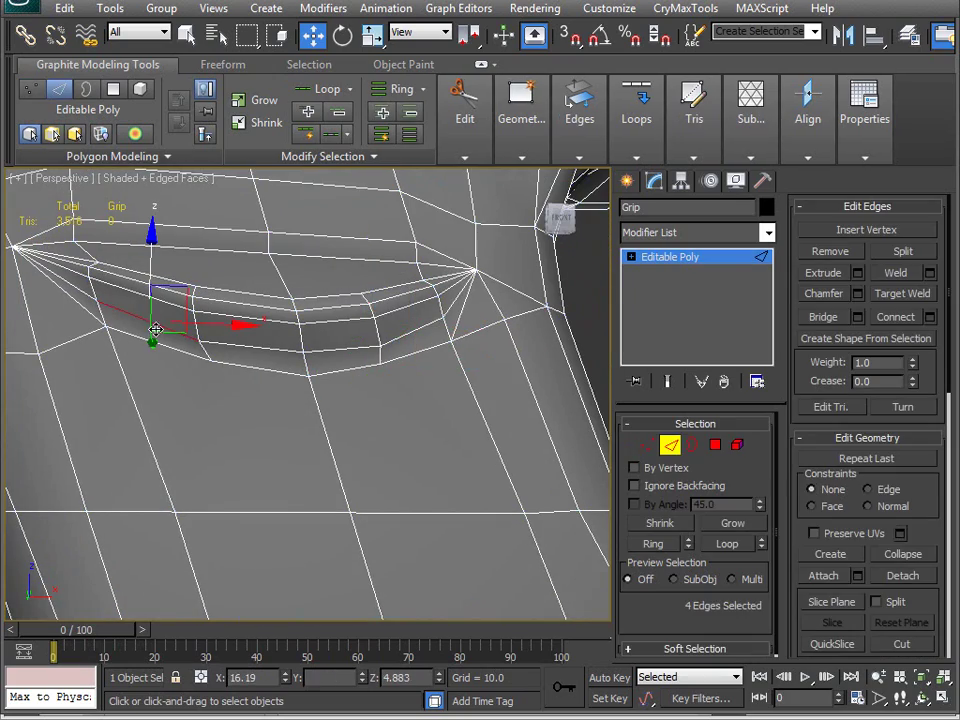
pyautogui.keyDown('ctrl'); pyautogui.click(337, 347); pyautogui.keyUp('ctrl')
pyautogui.keyDown('ctrl'); pyautogui.click(418, 325); pyautogui.keyUp('ctrl')
pyautogui.click(636, 122)
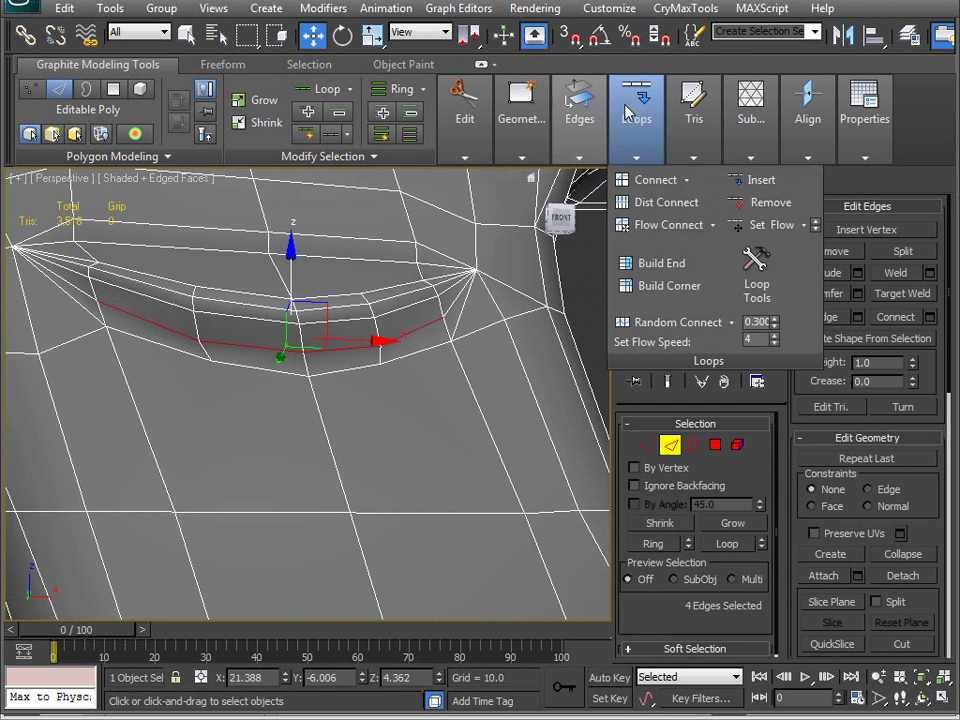
pyautogui.click(764, 229)
pyautogui.keyDown('alt'); pyautogui.moveTo(433, 319); pyautogui.dragTo(229, 333, button='middle'); pyautogui.keyUp('alt')
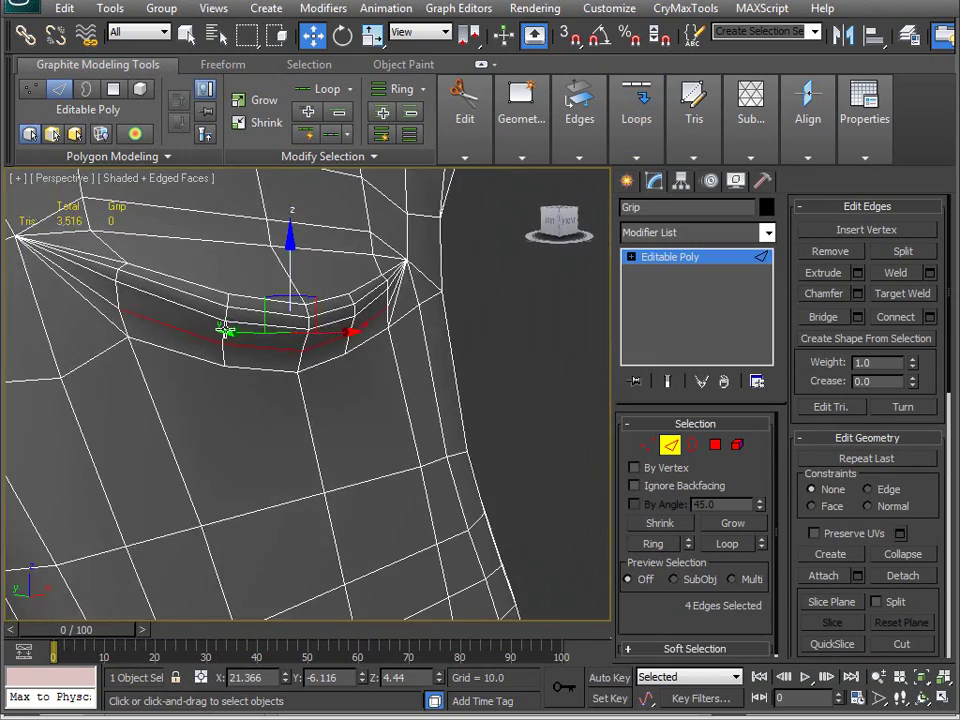
# Step: Select the four edges of the crease's middle row and apply Set Flow to them
pyautogui.click(178, 301)
pyautogui.keyDown('ctrl'); pyautogui.click(308, 321); pyautogui.keyUp('ctrl')
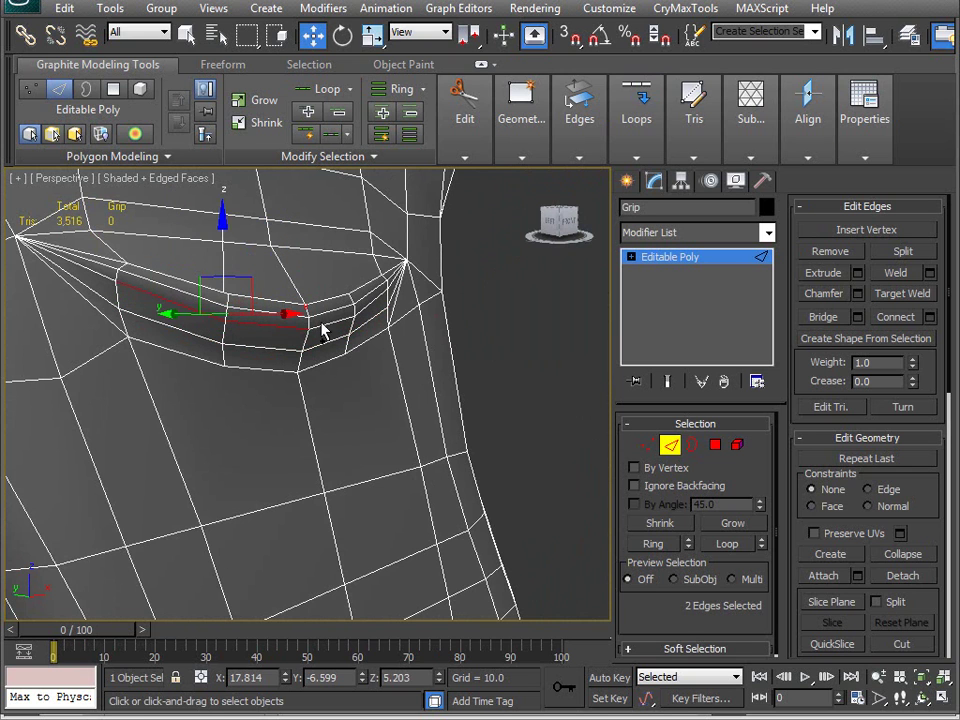
pyautogui.keyDown('ctrl'); pyautogui.click(355, 298); pyautogui.keyUp('ctrl')
pyautogui.keyDown('ctrl'); pyautogui.click(368, 301); pyautogui.keyUp('ctrl')
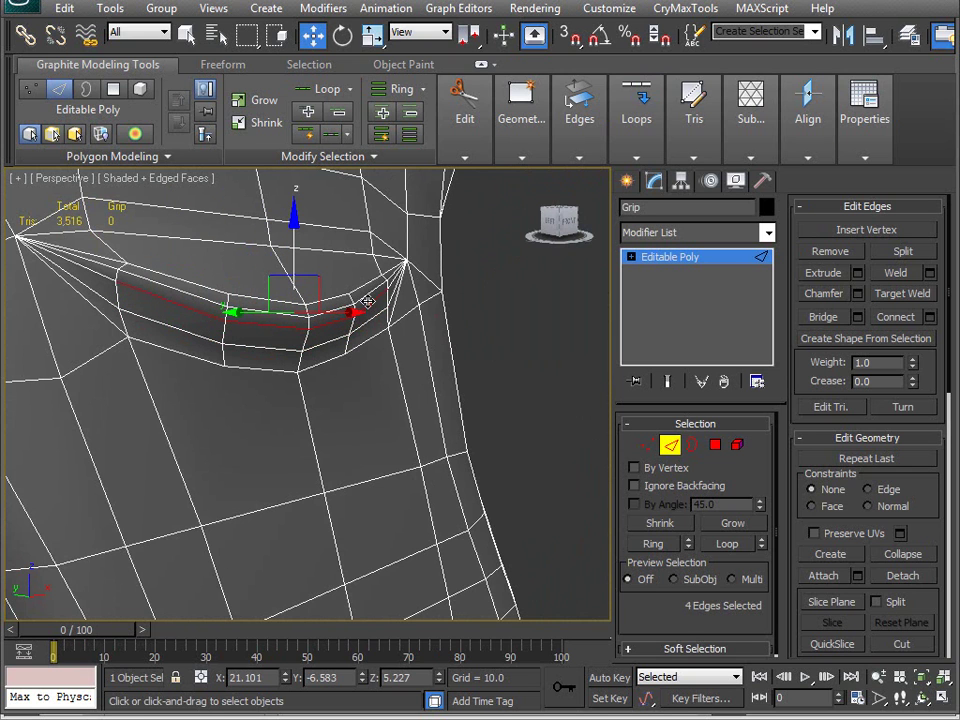
pyautogui.moveTo(636, 120)
pyautogui.click(775, 233)
# Step: With the Optimize tool, connect both new loops' upper ends to the central vertex above the crease and their lower ends to the row below
pyautogui.keyDown('alt'); pyautogui.moveTo(372, 337); pyautogui.dragTo(281, 343, button='middle'); pyautogui.keyUp('alt')
pyautogui.moveTo(281, 343); pyautogui.dragTo(339, 446, button='middle')
pyautogui.scroll(4, 351, 388)
pyautogui.scroll(-4, 339, 446)
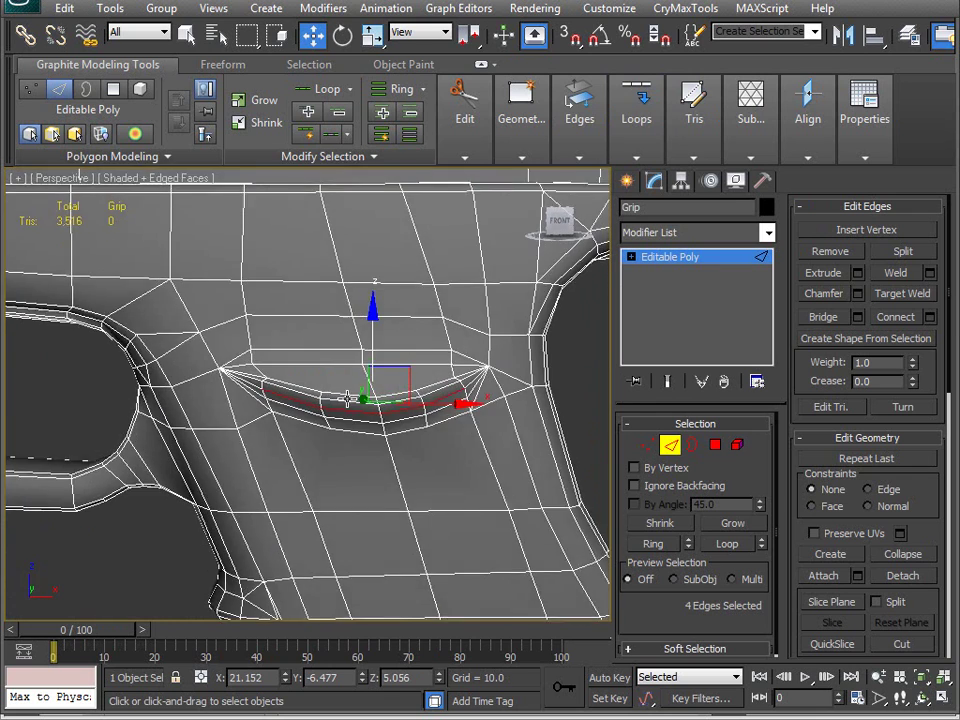
pyautogui.keyDown('alt'); pyautogui.moveTo(347, 399); pyautogui.dragTo(349, 450, button='middle'); pyautogui.keyUp('alt')
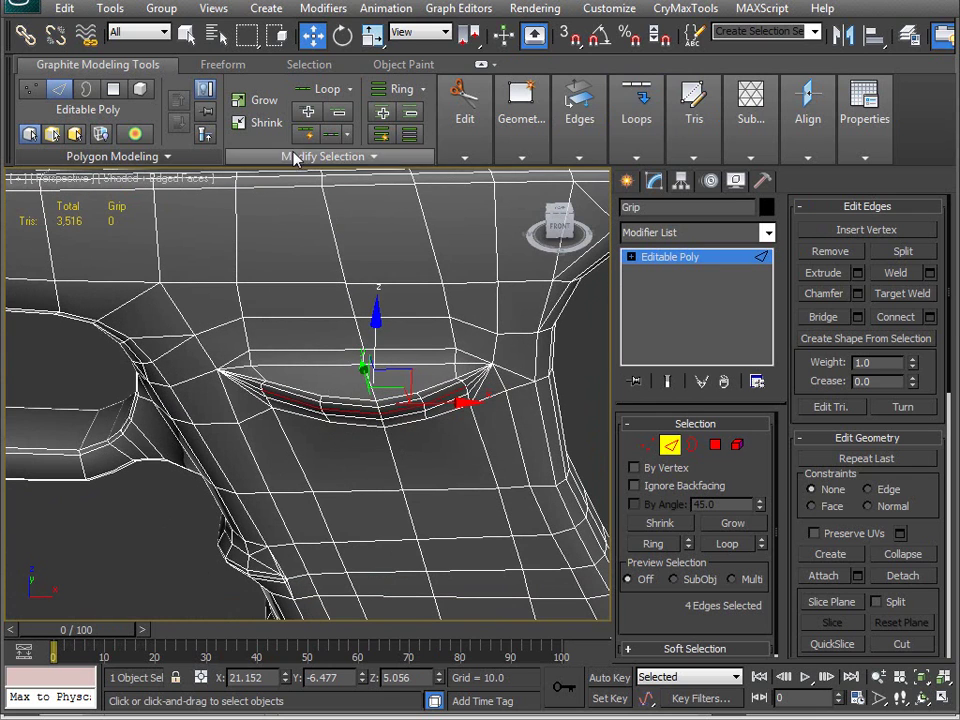
pyautogui.click(215, 64)
pyautogui.click(250, 137)
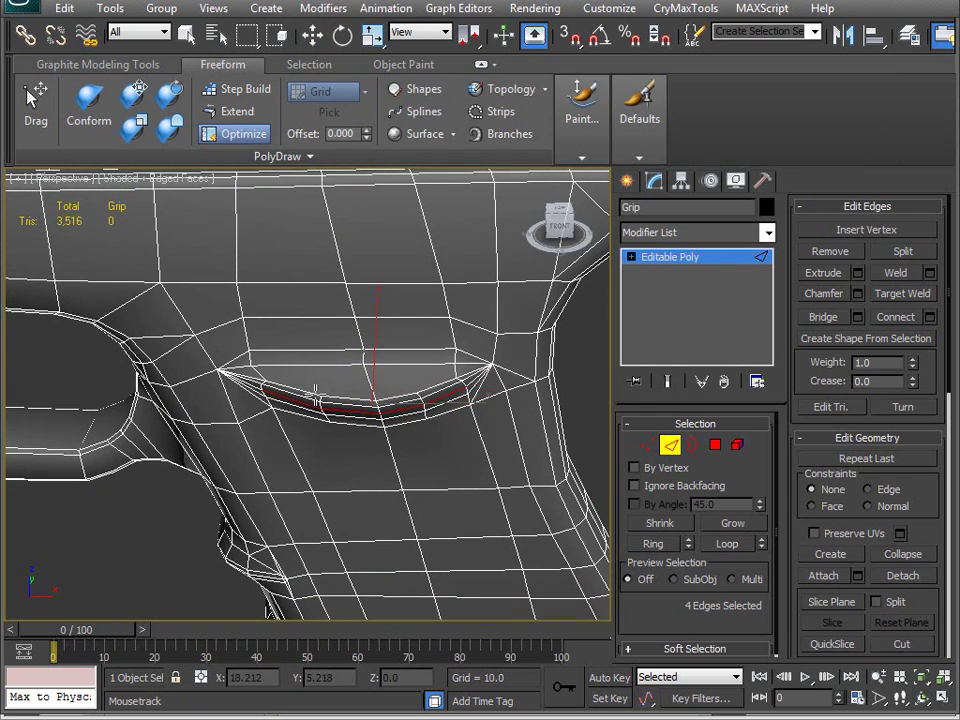
pyautogui.keyDown('alt'); pyautogui.moveTo(341, 442); pyautogui.dragTo(324, 476, button='middle'); pyautogui.keyUp('alt')
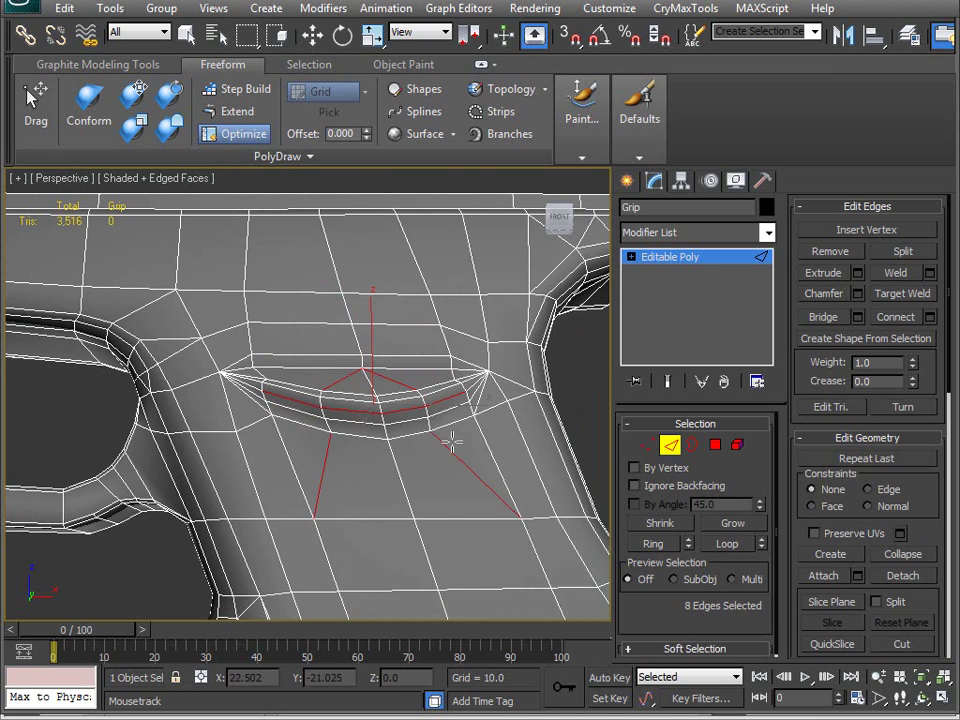
# Step: Inspect the crease's shading without the wireframe, and shift its rear corner vertex slightly back and up to about X 29.27, Z 7.57
pyautogui.press('F4')
pyautogui.moveTo(339, 446)
pyautogui.keyDown('alt'); pyautogui.mouseDown(button='middle')
pyautogui.moveTo(394, 469)
pyautogui.moveTo(541, 417)
pyautogui.mouseUp(button='middle'); pyautogui.keyUp('alt')
pyautogui.press('w')
pyautogui.click(512, 497)
pyautogui.scroll(4, 403, 493)
pyautogui.keyDown('alt'); pyautogui.moveTo(378, 523); pyautogui.dragTo(292, 482, button='middle'); pyautogui.keyUp('alt')
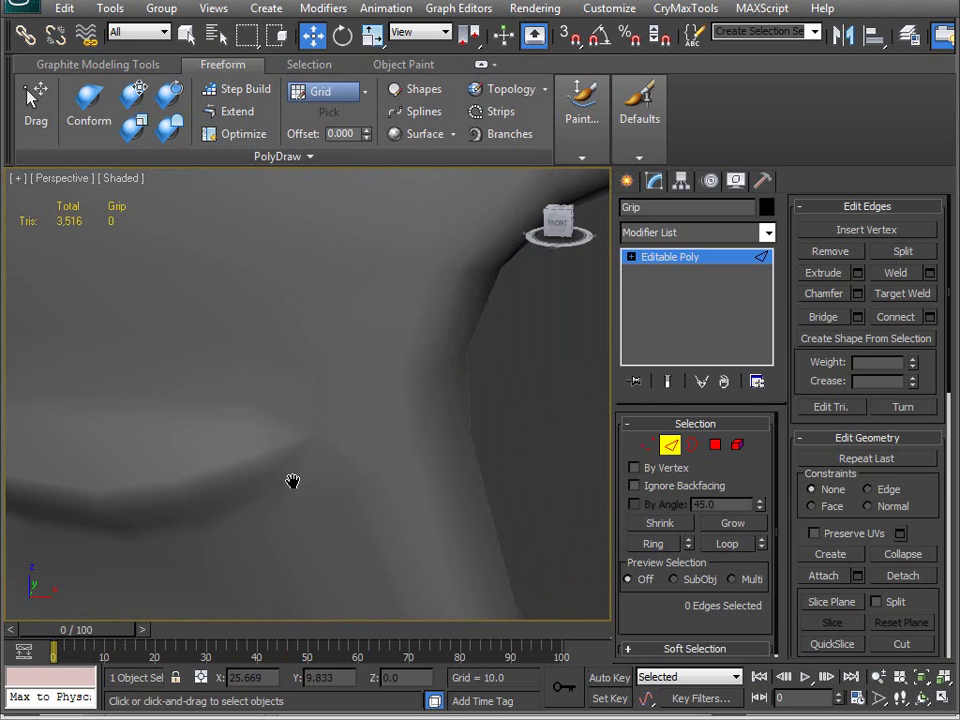
pyautogui.press('1')
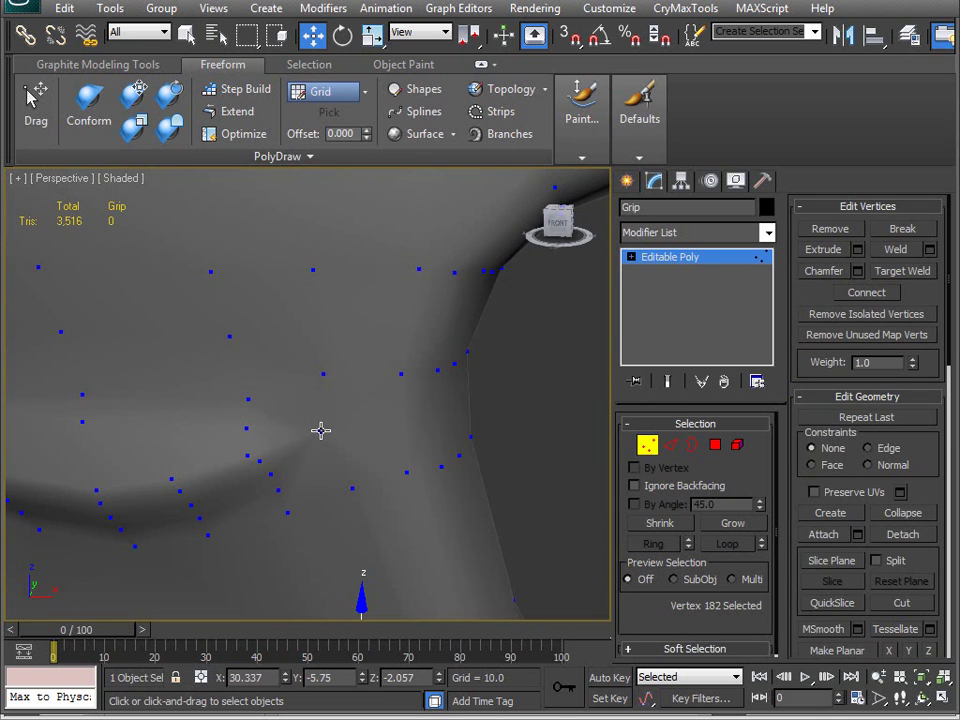
pyautogui.press('F4')
pyautogui.click(317, 434)
pyautogui.keyDown('alt'); pyautogui.moveTo(362, 397); pyautogui.dragTo(358, 410, button='middle'); pyautogui.keyUp('alt')
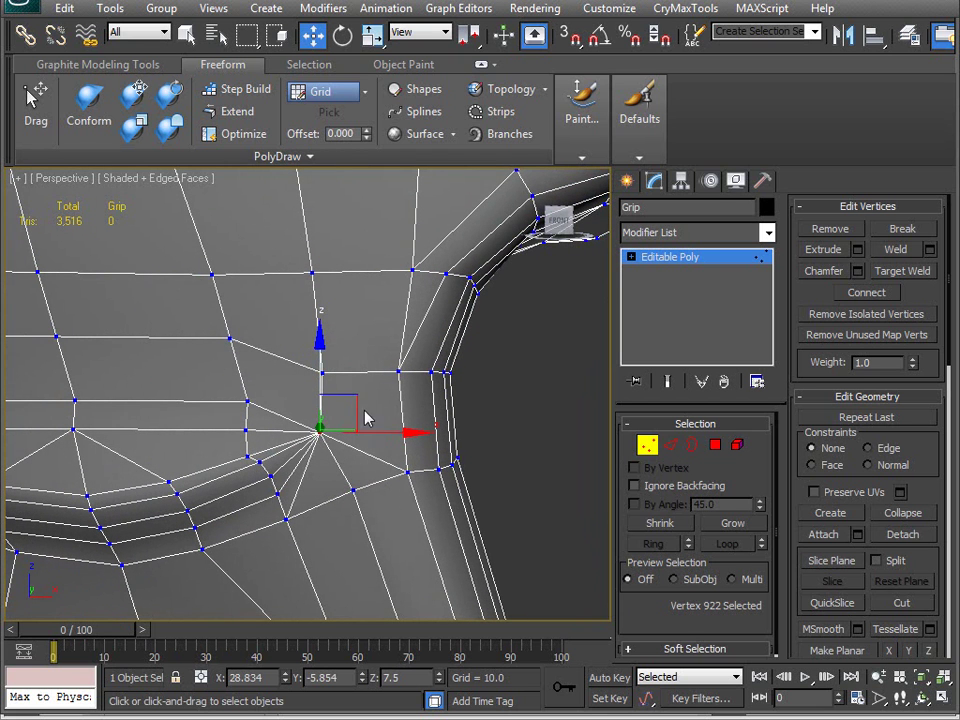
pyautogui.moveTo(358, 399); pyautogui.dragTo(369, 396)
pyautogui.moveTo(407, 589); pyautogui.dragTo(393, 497, button='middle')
# Step: Unhide the pistol's reference image plane by name
pyautogui.scroll(-5, 340, 355)
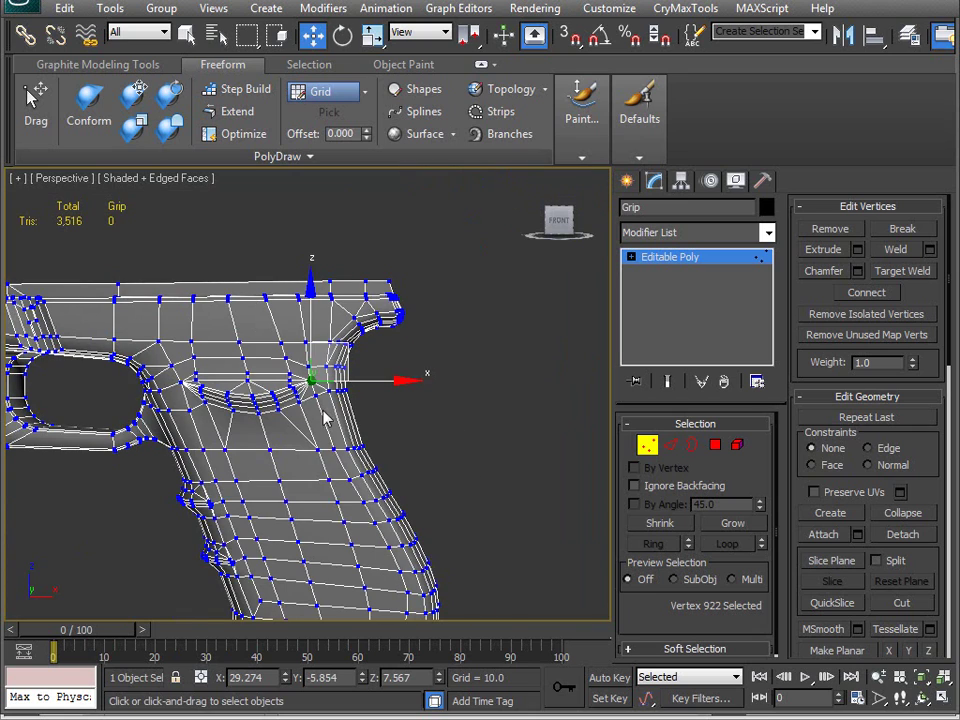
pyautogui.scroll(6, 317, 418)
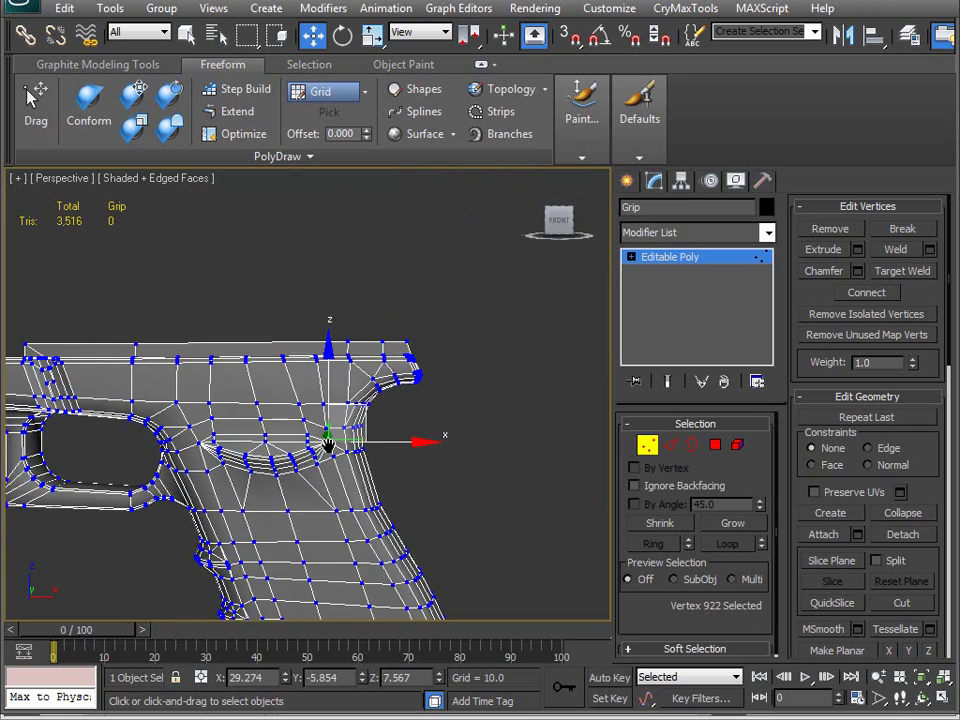
pyautogui.scroll(-2, 420, 446)
pyautogui.keyDown('alt'); pyautogui.moveTo(351, 447); pyautogui.dragTo(313, 490, button='middle'); pyautogui.keyUp('alt')
pyautogui.scroll(4, 415, 450)
pyautogui.scroll(-4, 336, 459)
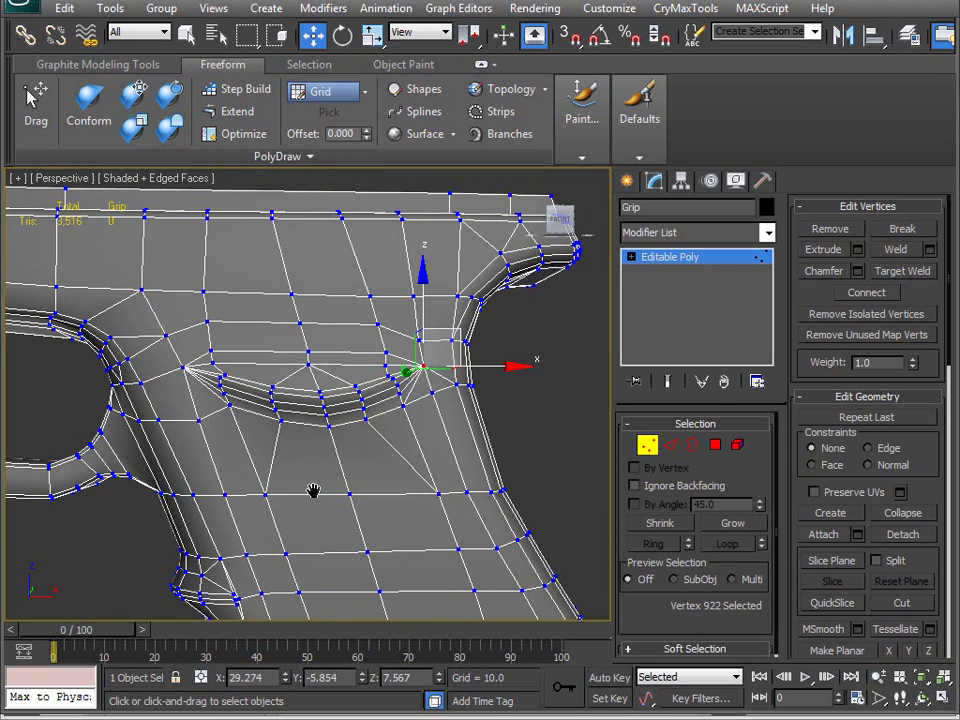
pyautogui.rightClick(320, 445)
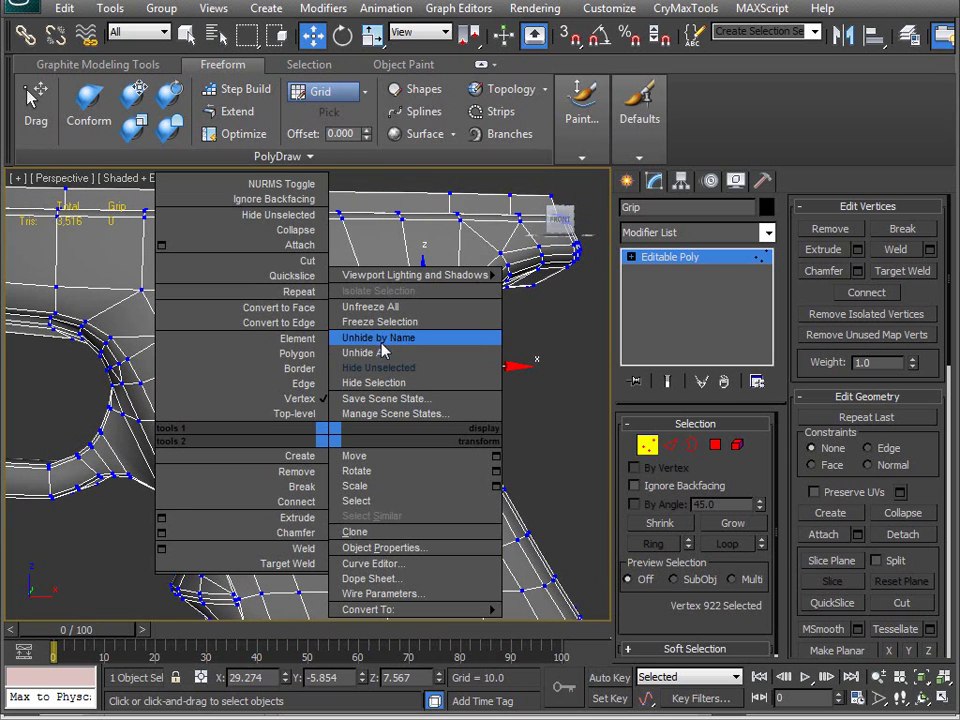
pyautogui.click(437, 358)
pyautogui.doubleClick(222, 277)
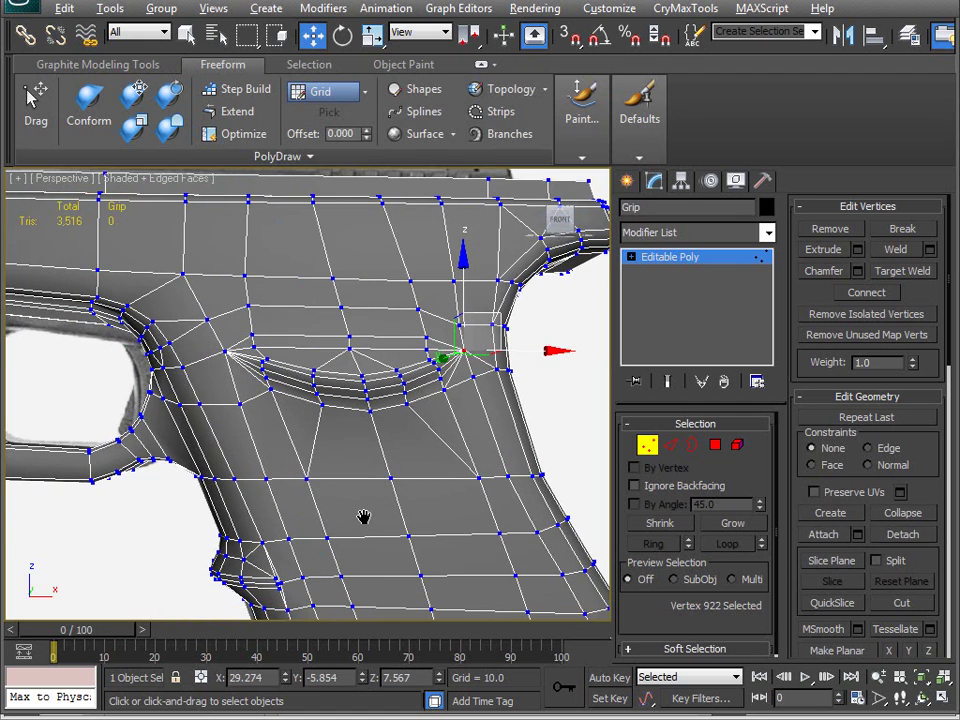
# Step: Make the grip see-through and switch to the front view to compare the crease with the reference photo
pyautogui.hotkey('alt', 'x')
pyautogui.moveTo(356, 463); pyautogui.dragTo(305, 438, button='middle')
pyautogui.scroll(5, 321, 523)
pyautogui.press('f')
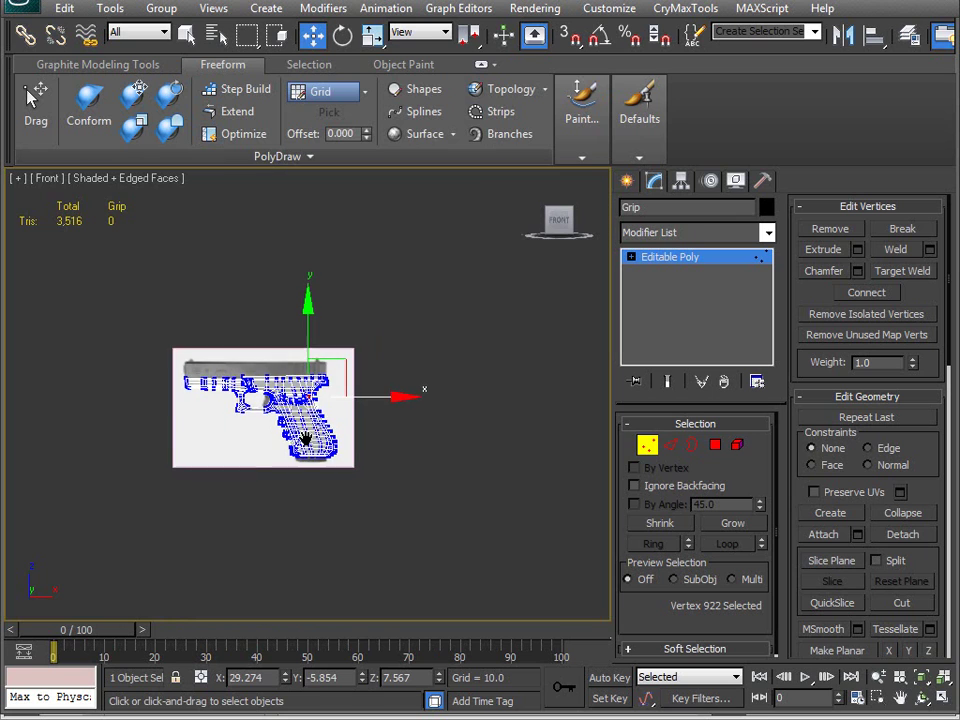
pyautogui.scroll(8, 305, 438)
pyautogui.scroll(5, 336, 456)
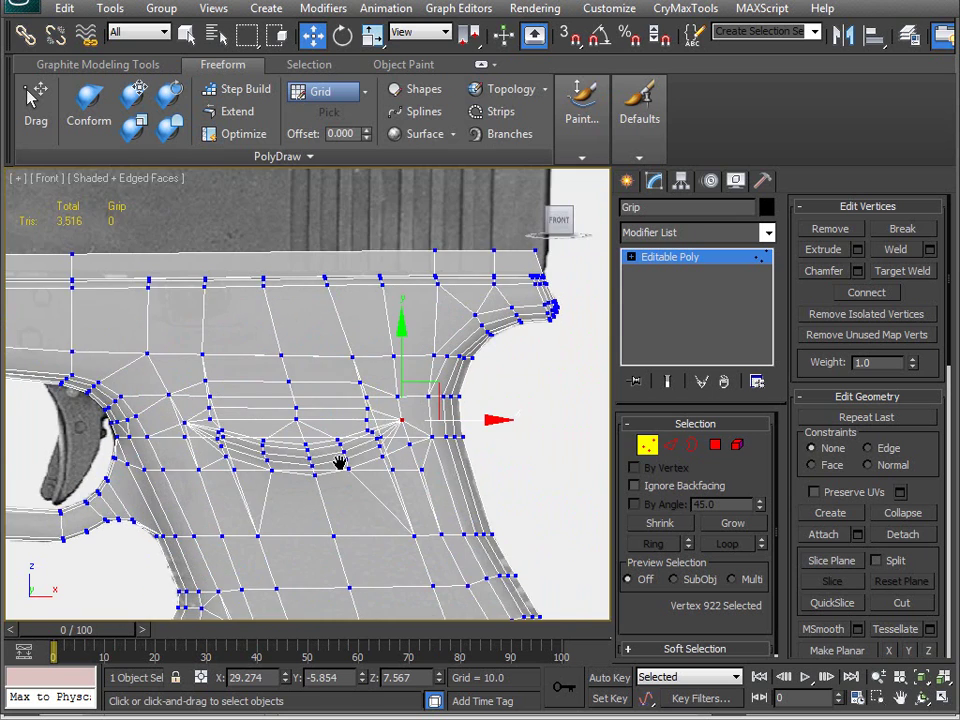
pyautogui.moveTo(335, 498); pyautogui.dragTo(351, 460, button='middle')
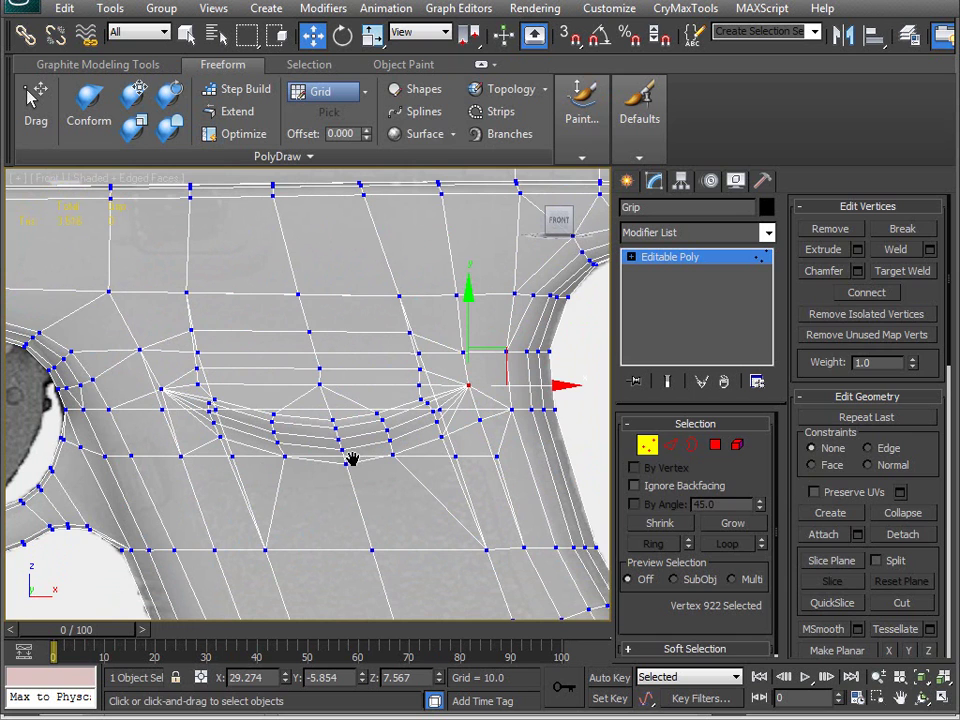
# Step: Leave vertex editing, delete the grip to view the reference photo behind it, and undo the deletion
pyautogui.click(645, 447)
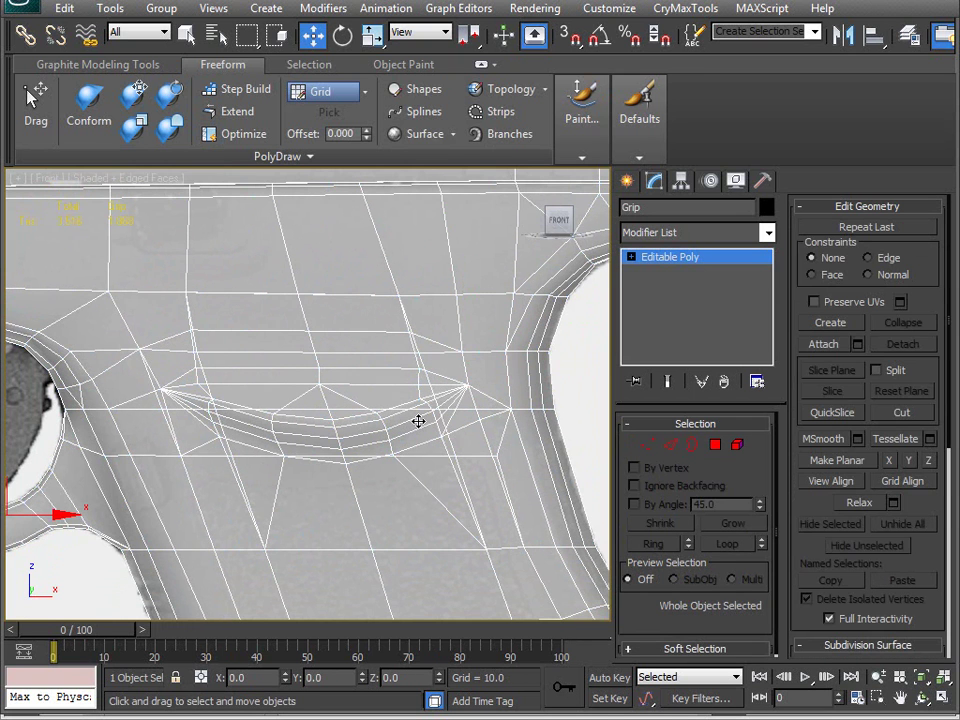
pyautogui.press('Delete')
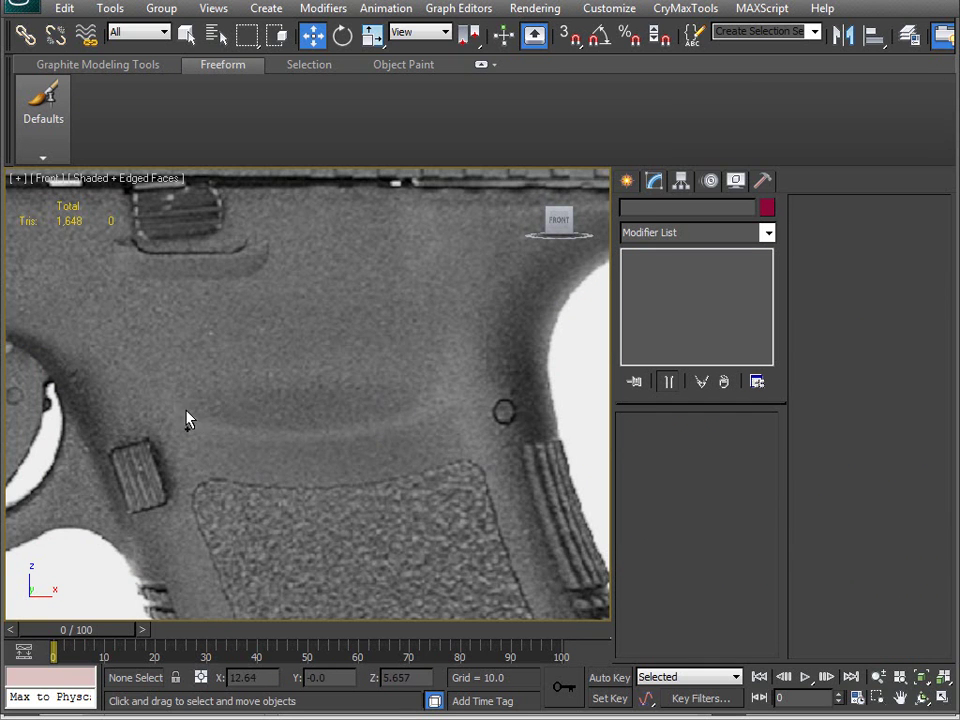
pyautogui.hotkey('ctrl', 'z')
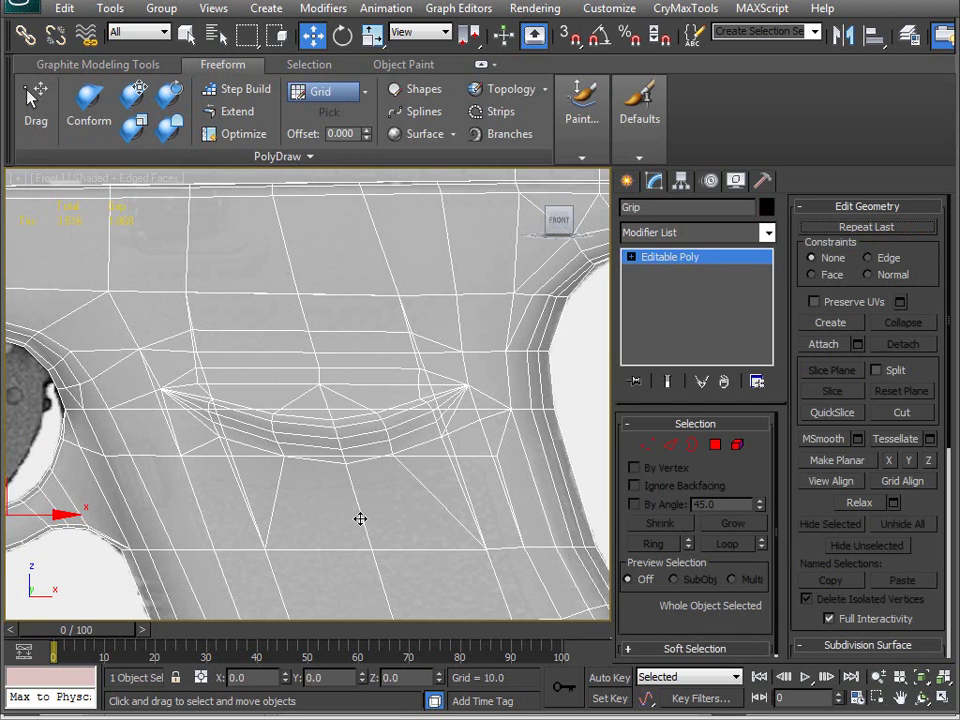
# Step: Move only the near-side vertices of the curved thumb rest on the Grip about -1.3 in X and -0.6 in Z
pyautogui.moveTo(340, 483); pyautogui.dragTo(366, 444, button='middle')
pyautogui.press('1')
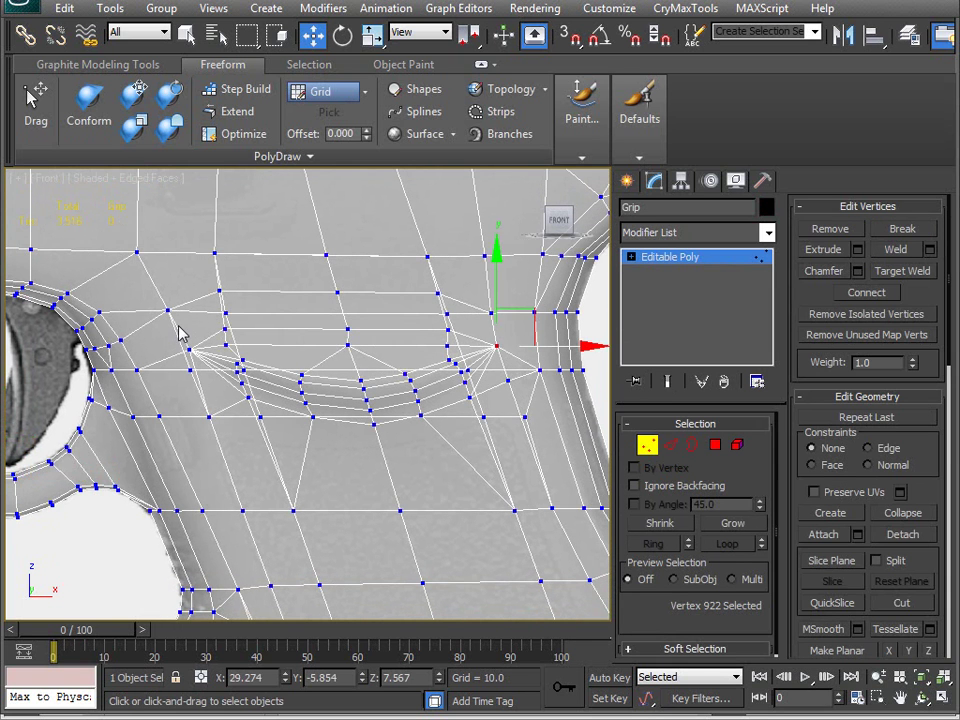
pyautogui.moveTo(449, 417); pyautogui.dragTo(519, 452)
pyautogui.press('v')
pyautogui.press('t')
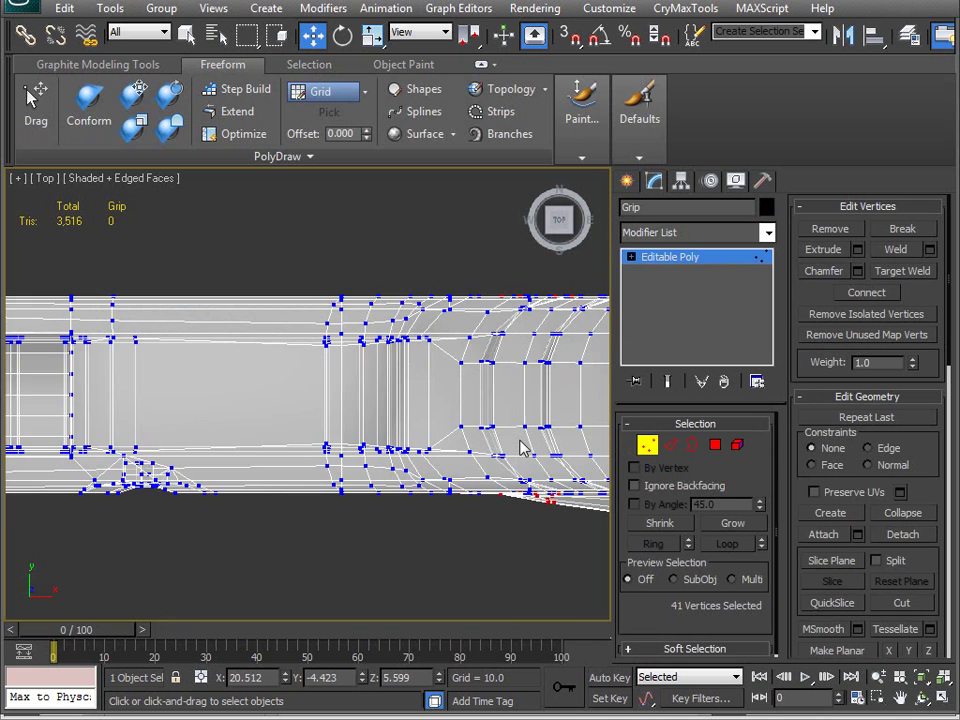
pyautogui.scroll(3, 452, 386)
pyautogui.scroll(-3, 310, 370)
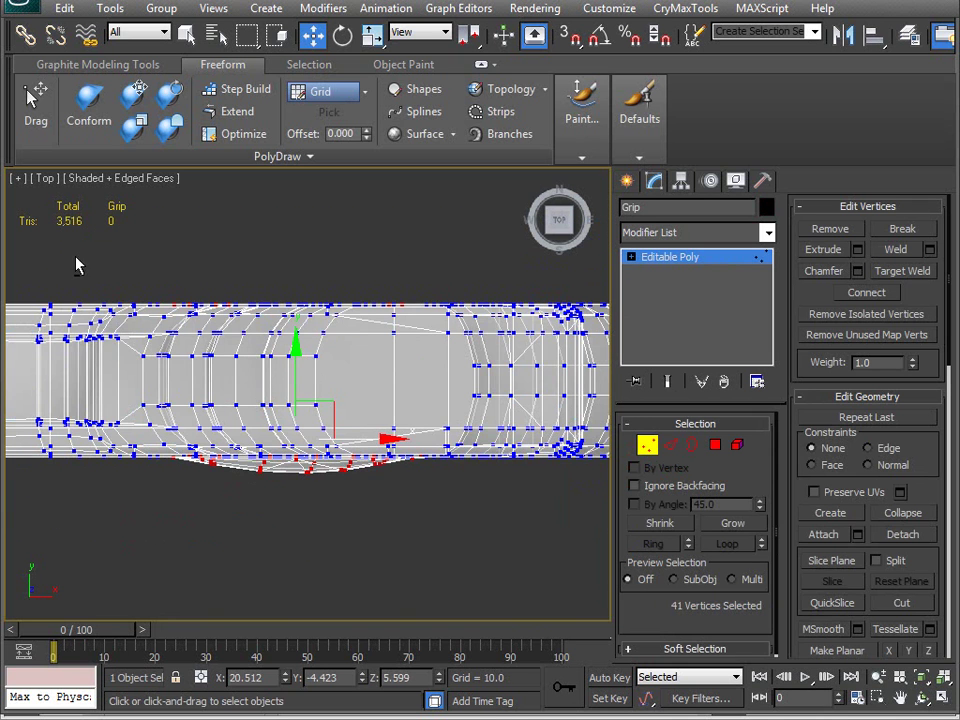
pyautogui.scroll(-2, 160, 333)
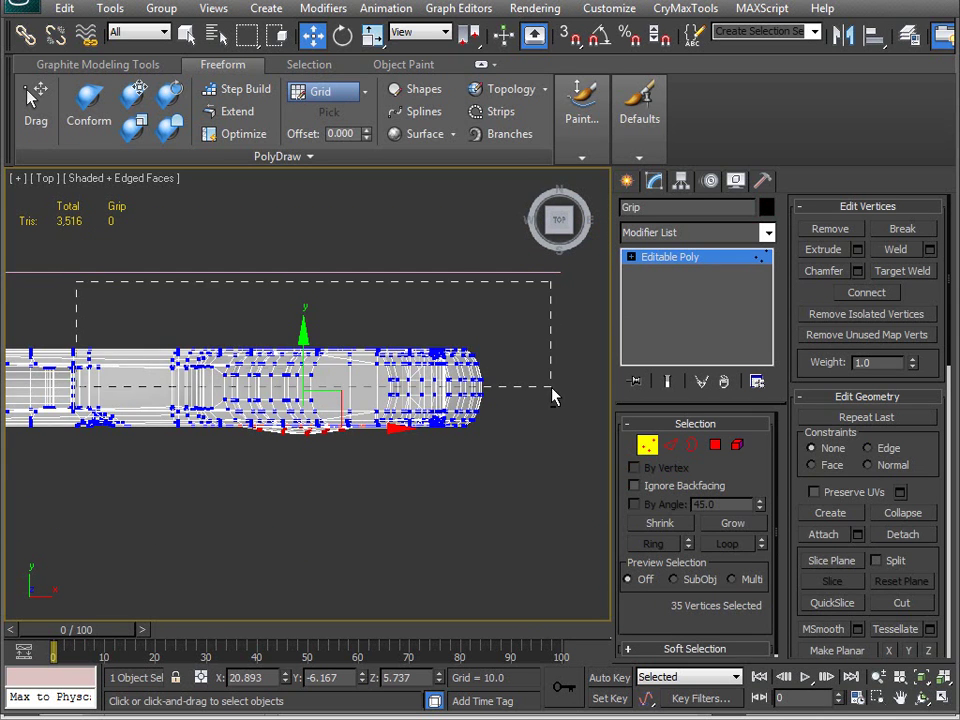
pyautogui.press('f')
pyautogui.press('z')
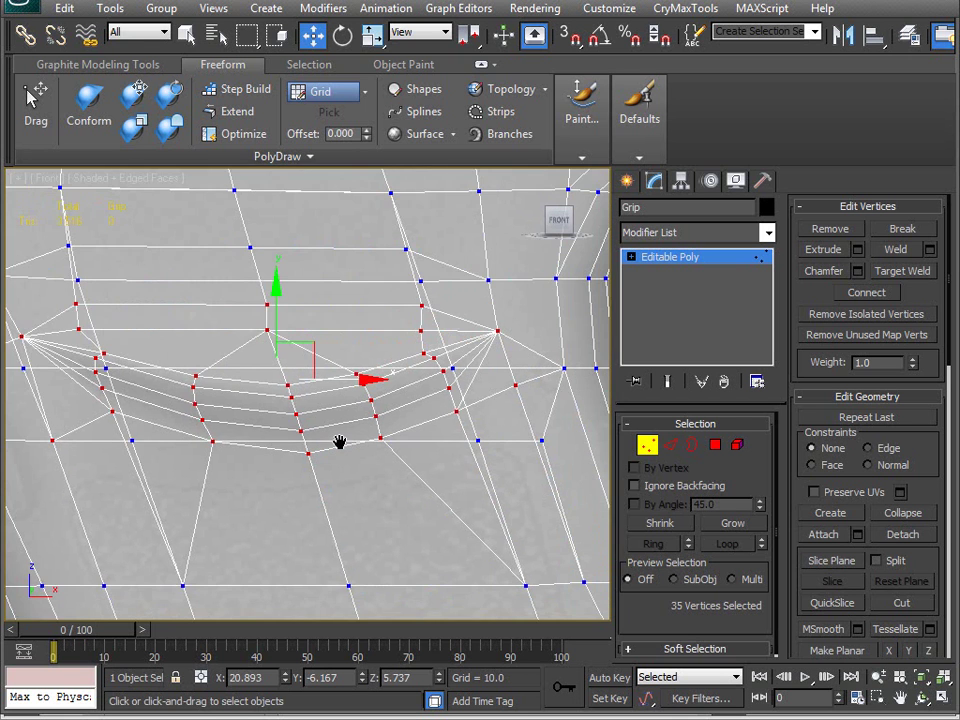
pyautogui.scroll(-2, 358, 451)
pyautogui.moveTo(340, 443); pyautogui.dragTo(346, 441, button='middle')
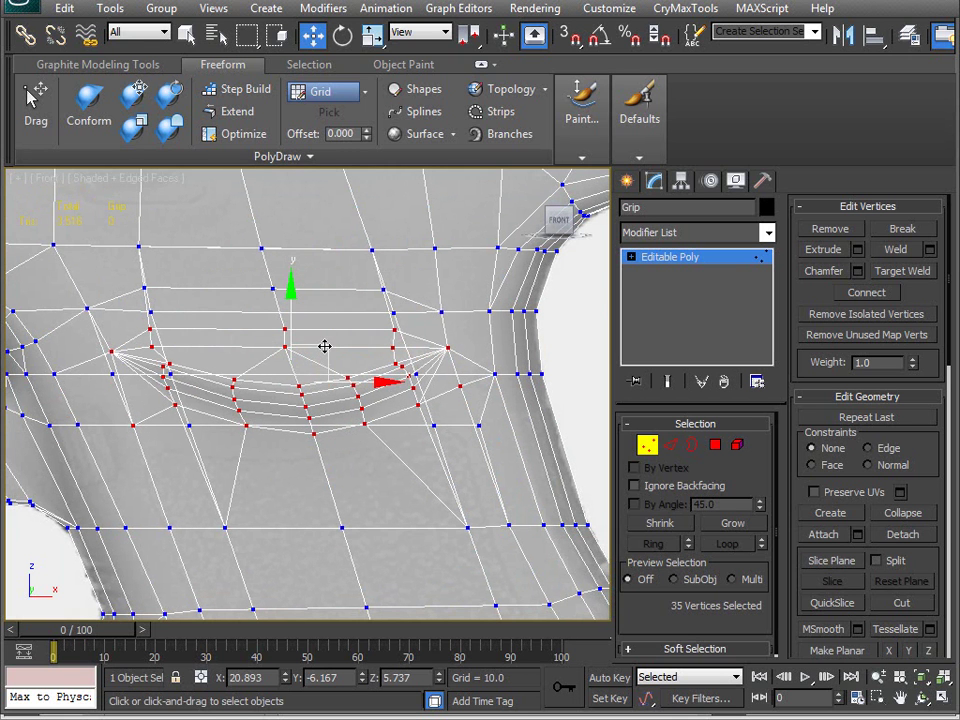
pyautogui.moveTo(325, 347); pyautogui.dragTo(300, 359)
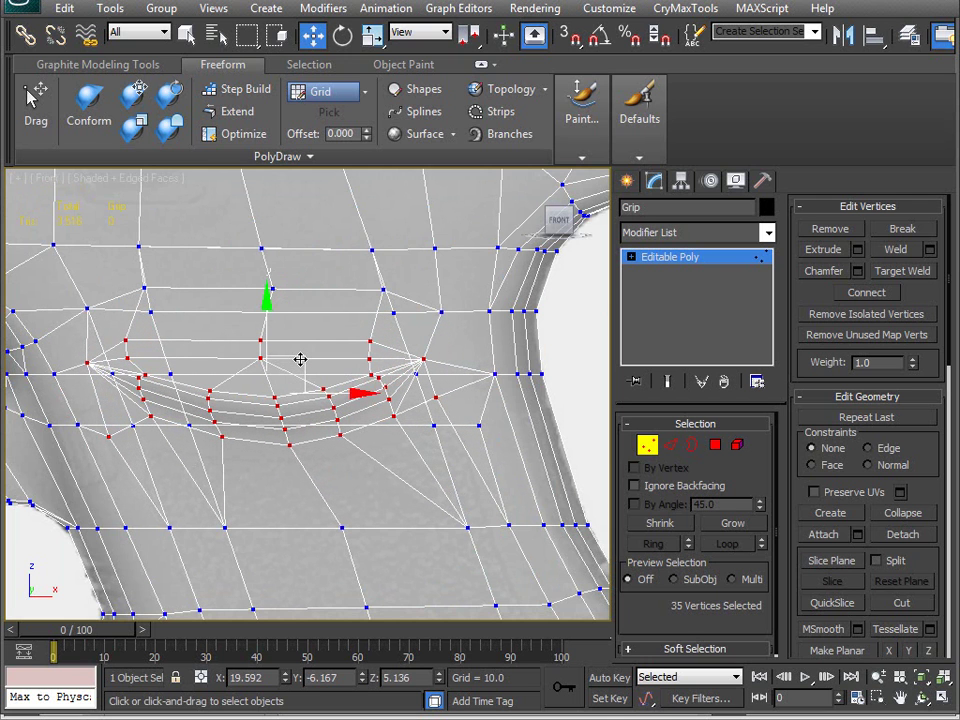
# Step: Move the vertex below the thumb rest's front corner upward, and the vertex above that corner toward the trigger guard and slightly down
pyautogui.press('v')
pyautogui.press('p')
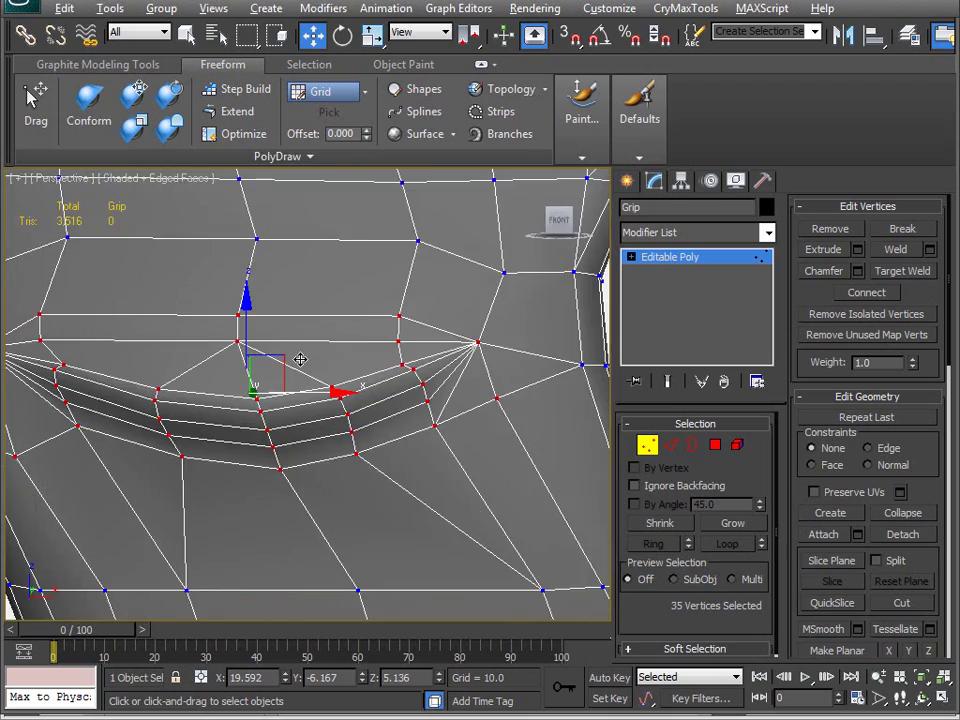
pyautogui.scroll(-3, 318, 391)
pyautogui.keyDown('alt'); pyautogui.moveTo(318, 391); pyautogui.dragTo(339, 403, button='middle'); pyautogui.keyUp('alt')
pyautogui.scroll(2, 360, 430)
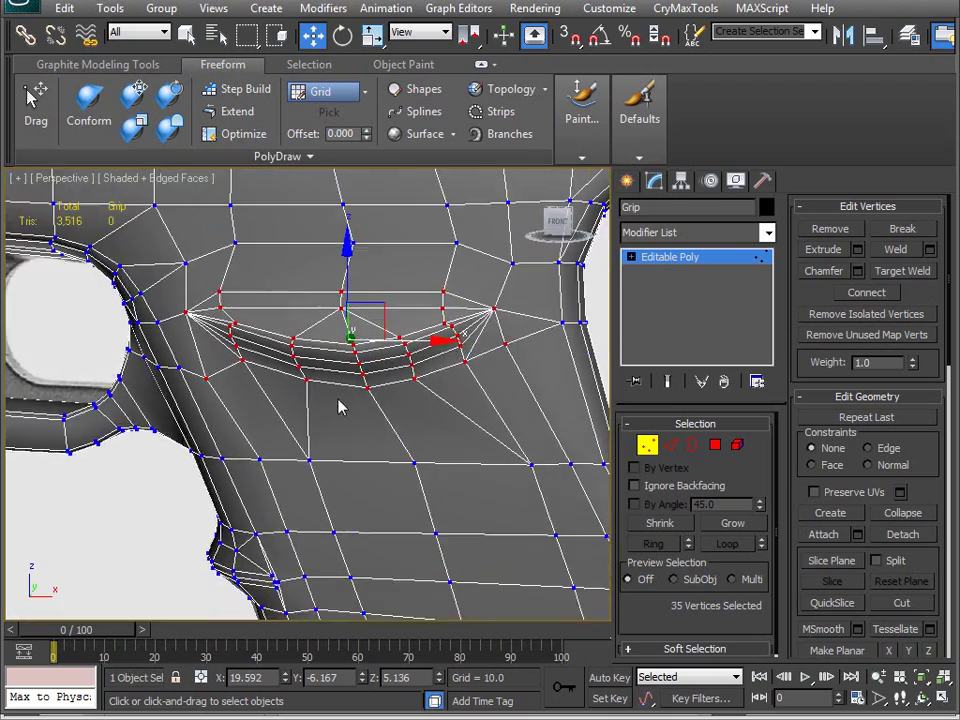
pyautogui.scroll(2, 338, 428)
pyautogui.scroll(-2, 338, 428)
pyautogui.scroll(-2, 392, 422)
pyautogui.keyDown('alt'); pyautogui.moveTo(411, 446); pyautogui.dragTo(424, 419, button='middle'); pyautogui.keyUp('alt')
pyautogui.scroll(2, 340, 447)
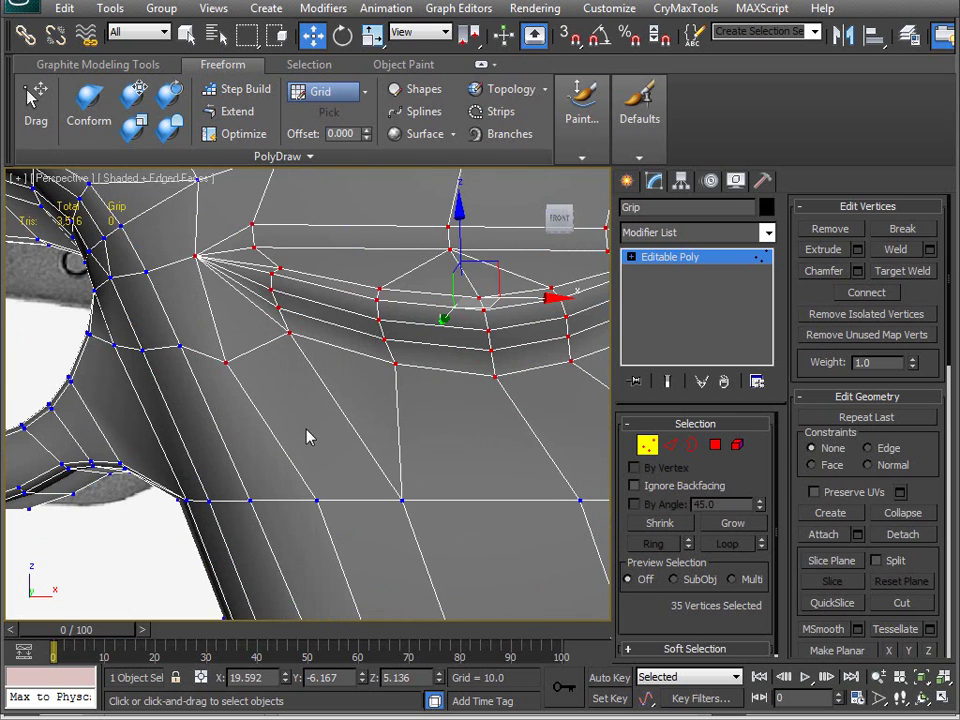
pyautogui.click(231, 370)
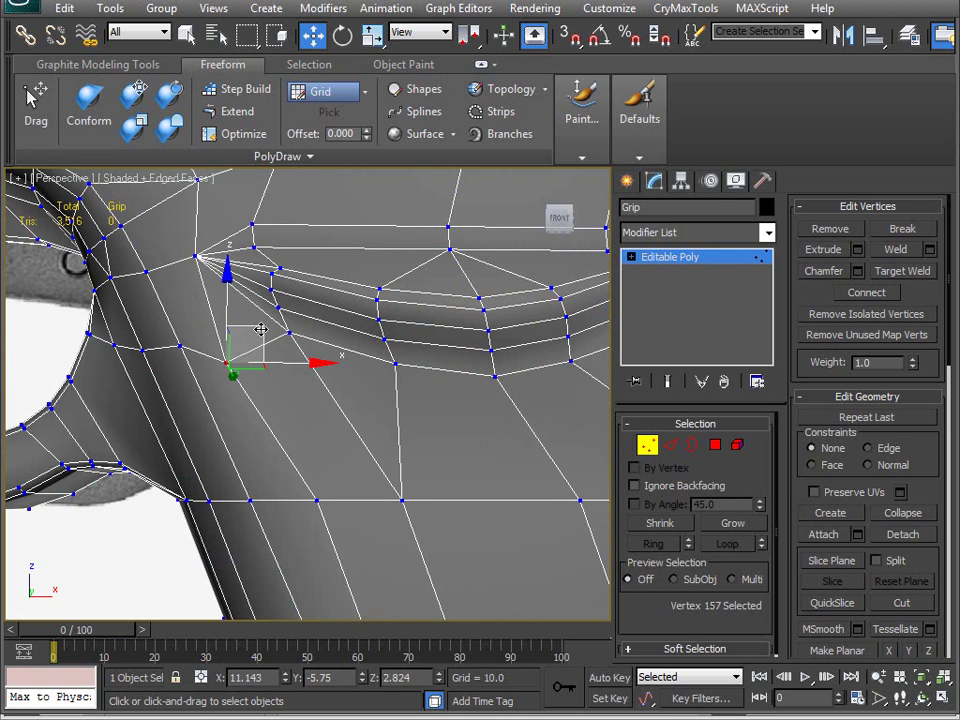
pyautogui.moveTo(260, 329); pyautogui.dragTo(262, 288)
pyautogui.moveTo(262, 288); pyautogui.dragTo(282, 480, button='middle')
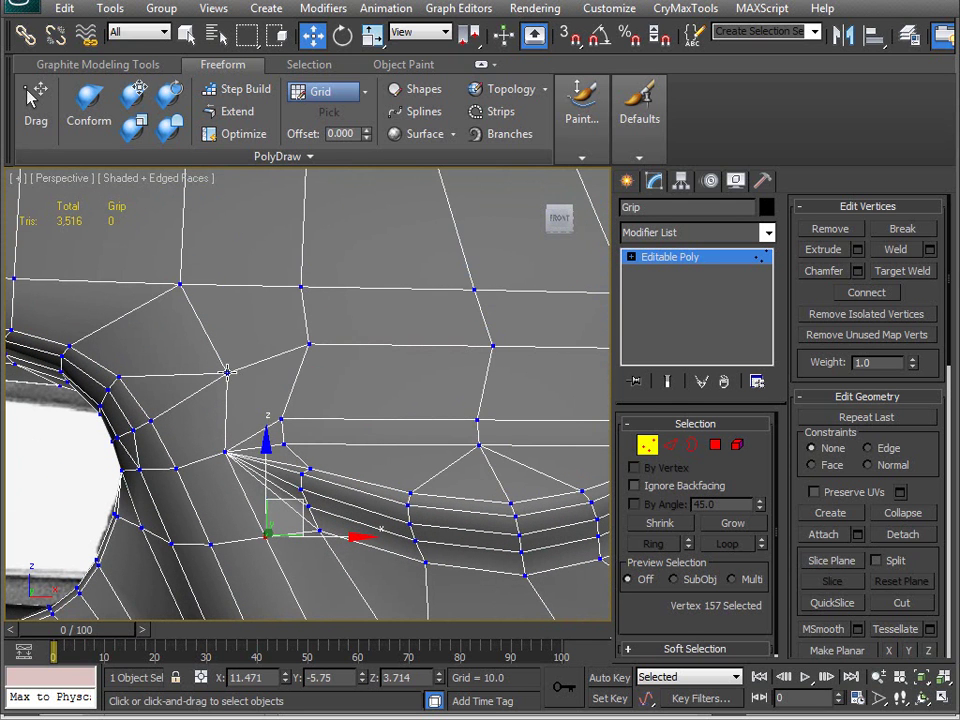
pyautogui.click(227, 371)
pyautogui.moveTo(264, 337); pyautogui.dragTo(240, 346)
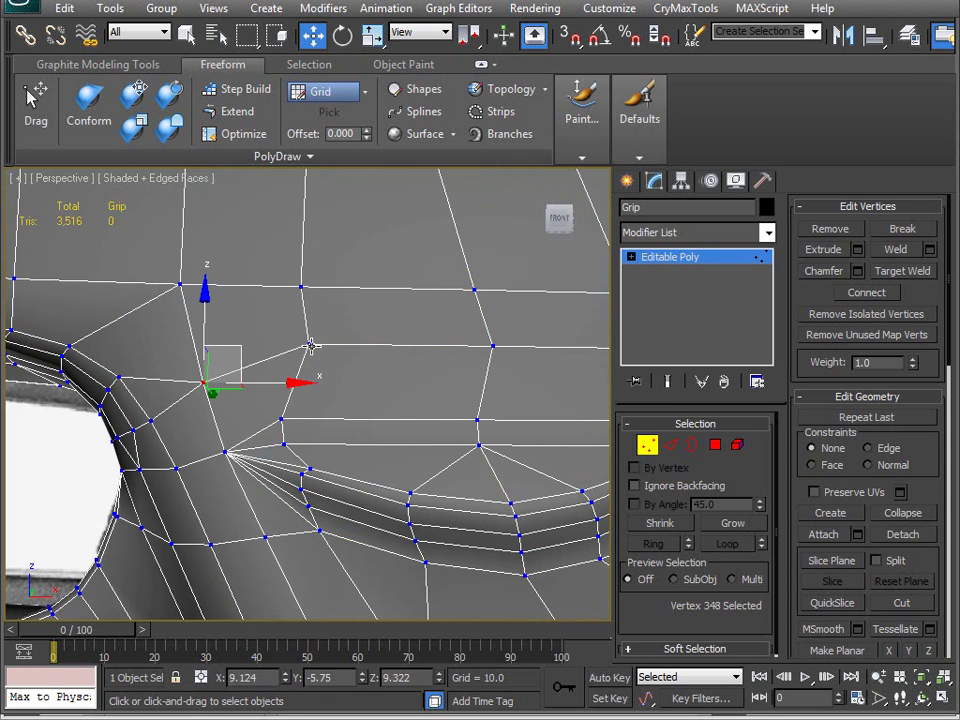
# Step: In the edge row above the thumb rest, shift the front vertex toward the trigger guard and the middle vertex rearward
pyautogui.click(309, 345)
pyautogui.moveTo(345, 313); pyautogui.dragTo(317, 321)
pyautogui.moveTo(317, 321); pyautogui.dragTo(276, 337, button='middle')
pyautogui.click(276, 337)
pyautogui.moveTo(321, 336); pyautogui.dragTo(346, 340)
# Step: Move the three top-edge vertices rearward to straighten the middle vertical edge line, and pull the upper row's rear vertex forward and slightly down
pyautogui.scroll(-3, 251, 371)
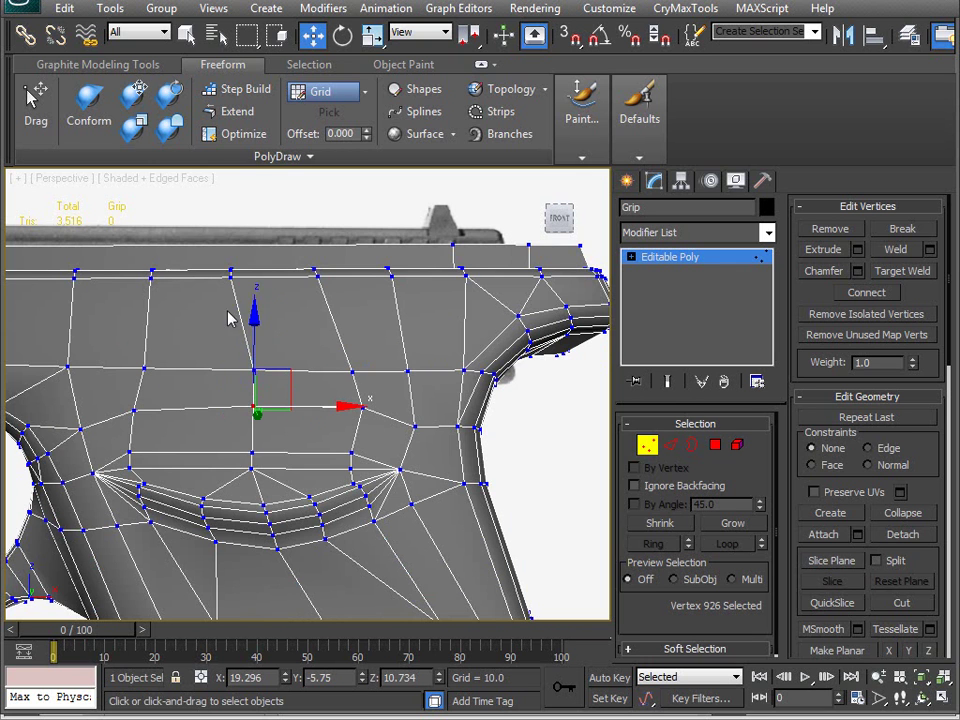
pyautogui.moveTo(228, 222); pyautogui.dragTo(321, 272)
pyautogui.moveTo(309, 426); pyautogui.dragTo(363, 337, button='middle')
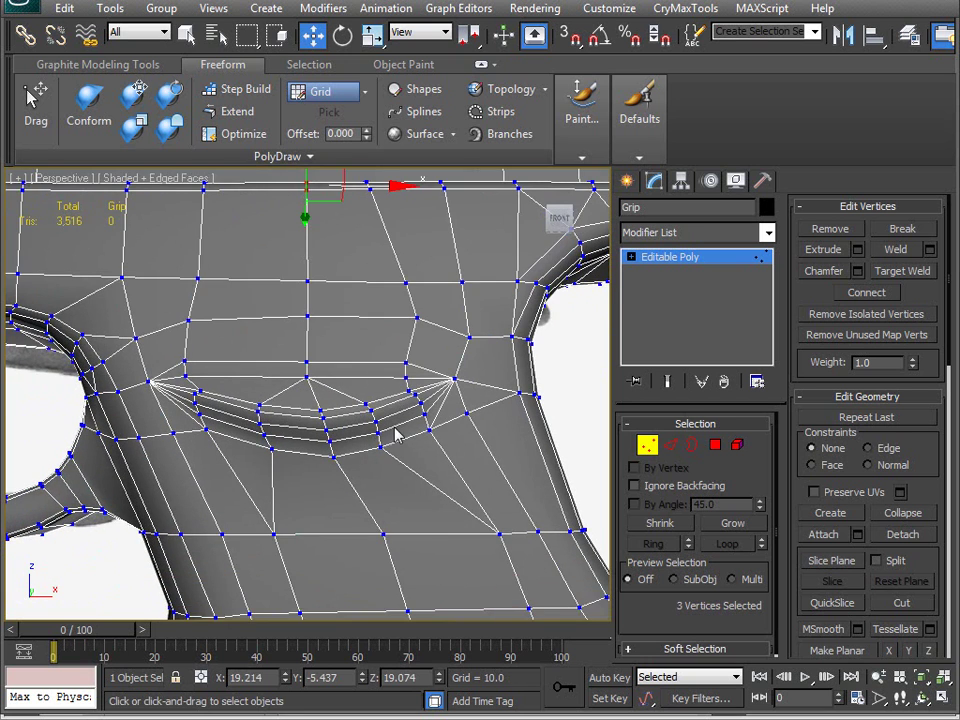
pyautogui.scroll(5, 372, 381)
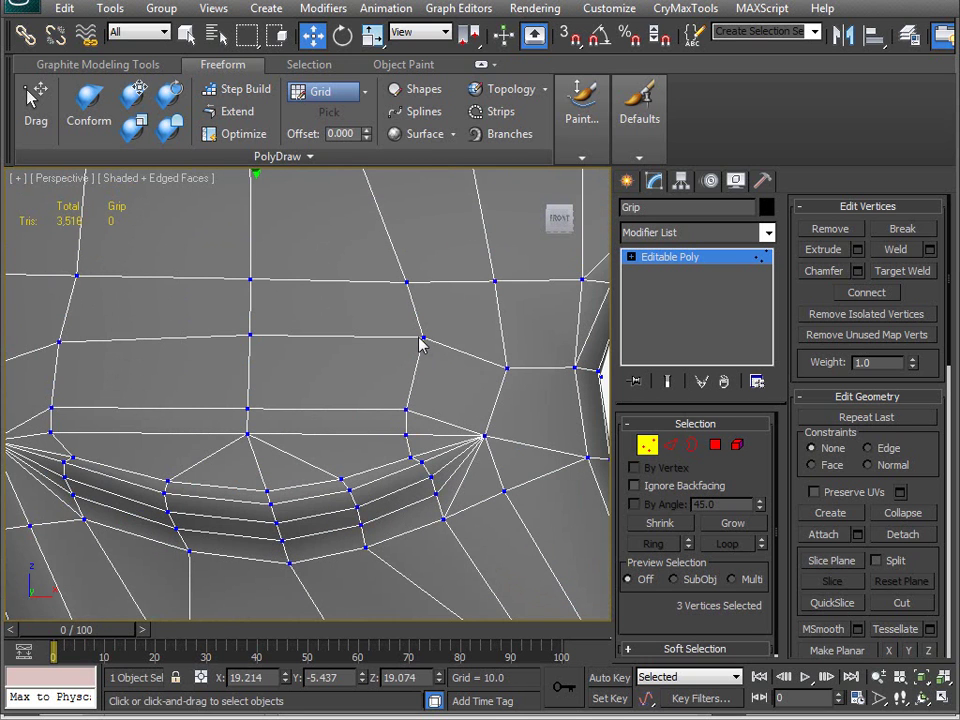
pyautogui.click(422, 337)
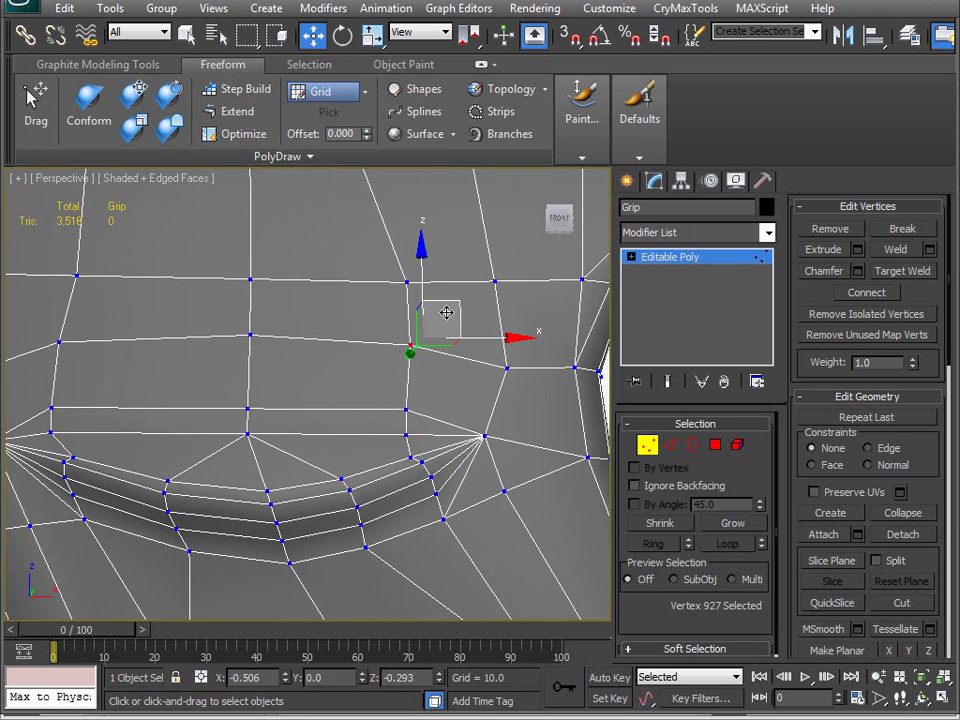
pyautogui.moveTo(434, 410); pyautogui.dragTo(506, 229, button='middle')
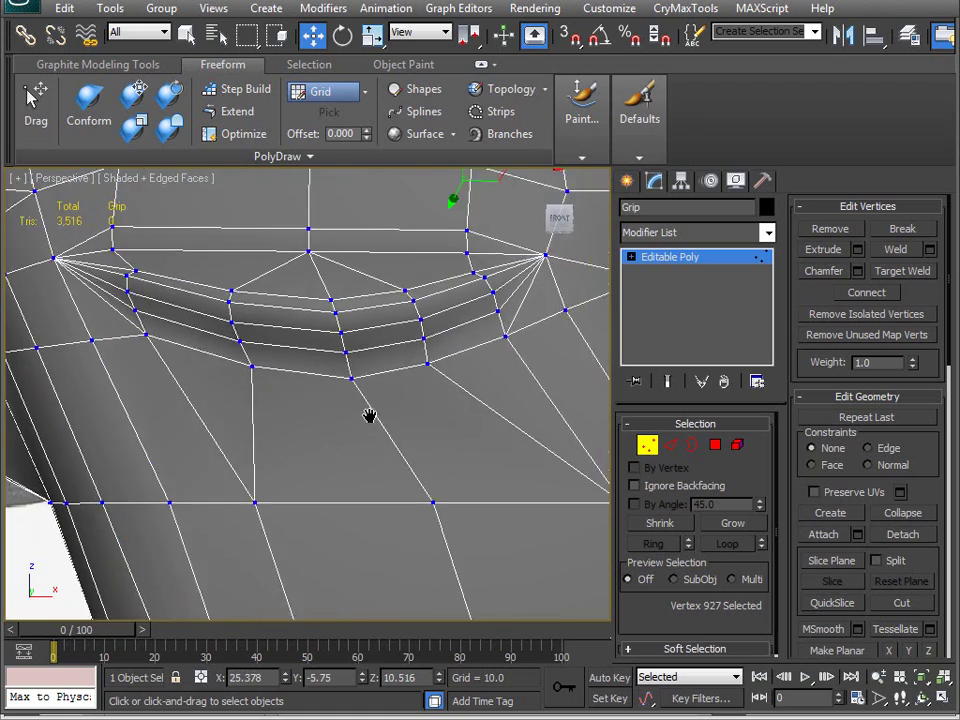
# Step: Examine the thumb rest and the finger side of the grip from the front and side for mesh flow
pyautogui.scroll(-3, 381, 369)
pyautogui.scroll(2, 328, 409)
pyautogui.scroll(-2, 326, 409)
pyautogui.moveTo(326, 409); pyautogui.dragTo(357, 417, button='middle')
pyautogui.keyDown('alt'); pyautogui.moveTo(277, 476); pyautogui.dragTo(405, 511, button='middle'); pyautogui.keyUp('alt')
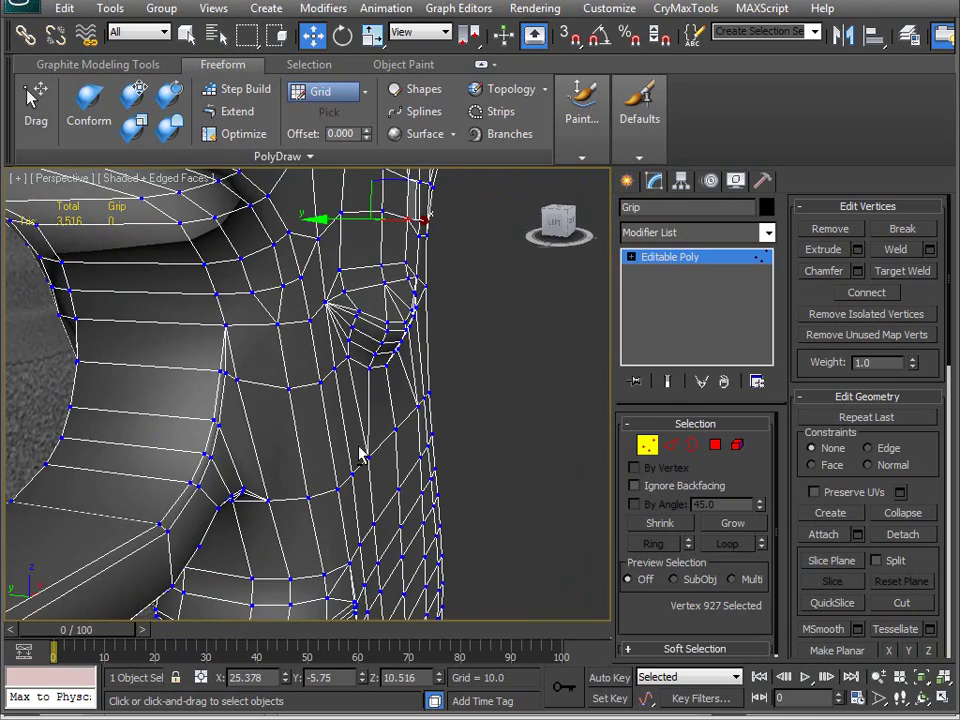
pyautogui.keyDown('alt'); pyautogui.moveTo(357, 447); pyautogui.dragTo(345, 479, button='middle'); pyautogui.keyUp('alt')
pyautogui.moveTo(293, 430)
pyautogui.keyDown('alt'); pyautogui.mouseDown(button='middle')
pyautogui.moveTo(312, 452)
pyautogui.moveTo(307, 440)
pyautogui.mouseUp(button='middle'); pyautogui.keyUp('alt')
pyautogui.scroll(3, 308, 442)
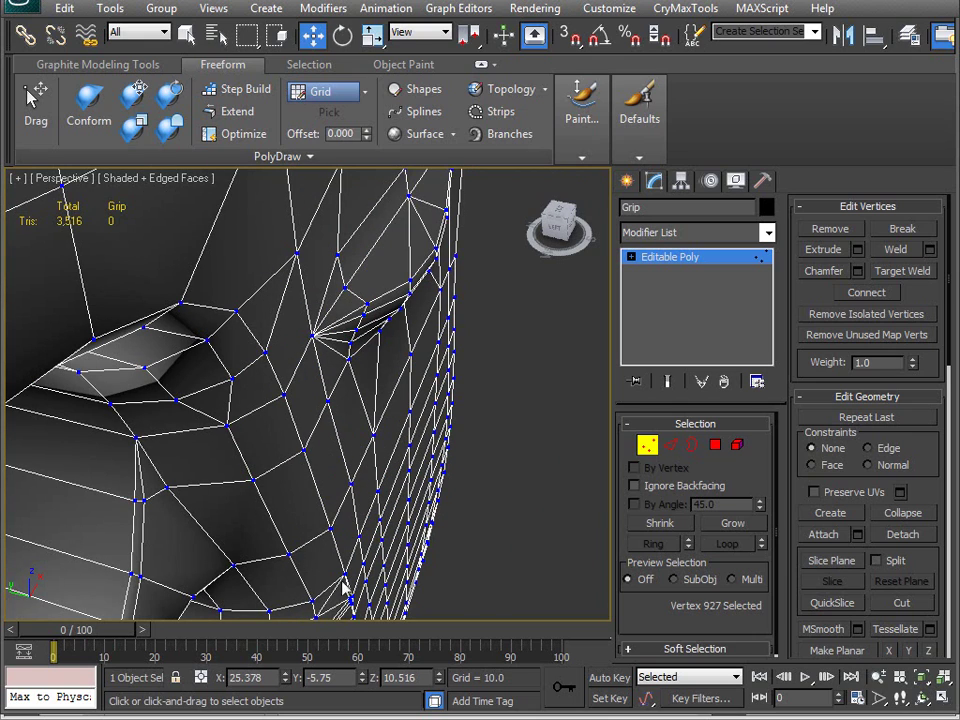
pyautogui.keyDown('alt'); pyautogui.moveTo(357, 503); pyautogui.dragTo(253, 422, button='middle'); pyautogui.keyUp('alt')
pyautogui.scroll(-3, 253, 421)
pyautogui.scroll(2, 232, 412)
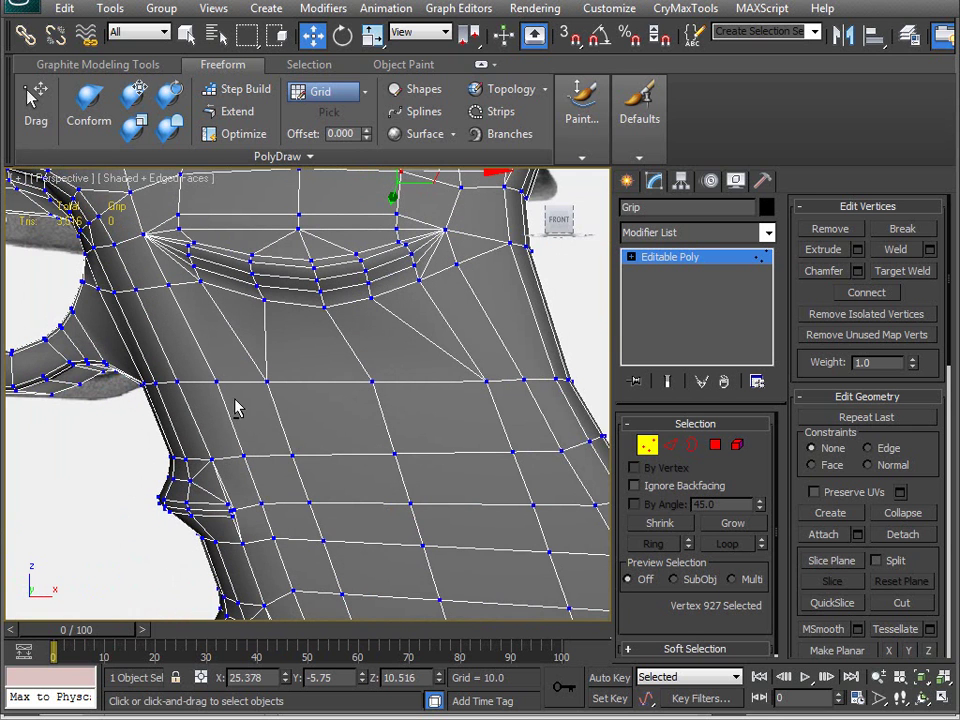
# Step: Shift three vertices of the horizontal edge row below the thumb rest along X toward the trigger guard to even the edge flow
pyautogui.click(268, 381)
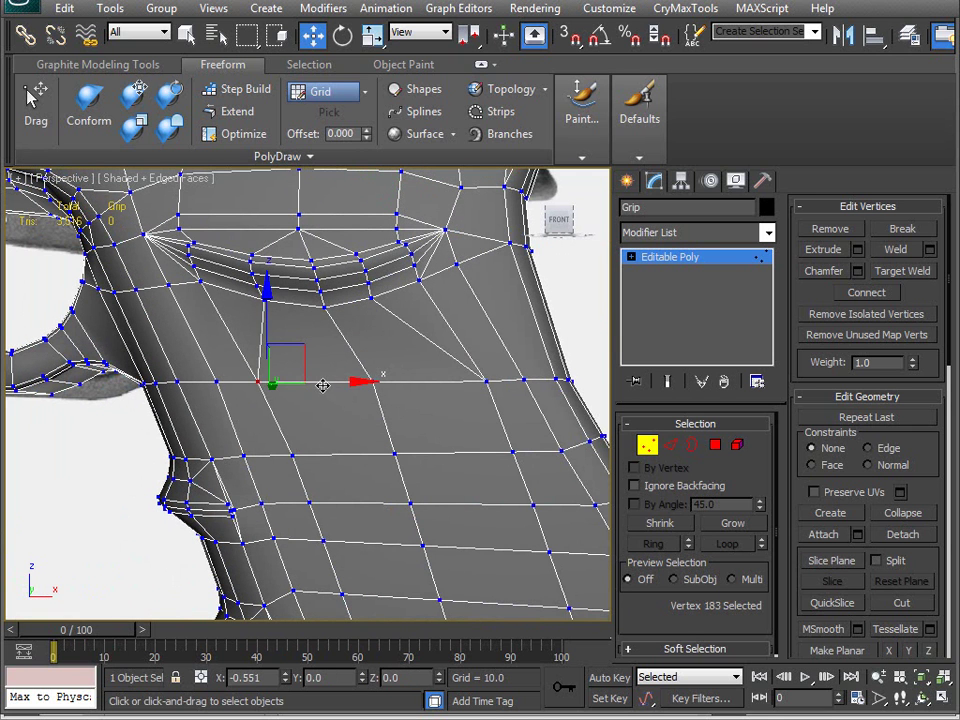
pyautogui.moveTo(325, 387)
pyautogui.mouseDown()
pyautogui.moveTo(386, 381)
pyautogui.moveTo(317, 401)
pyautogui.mouseUp()
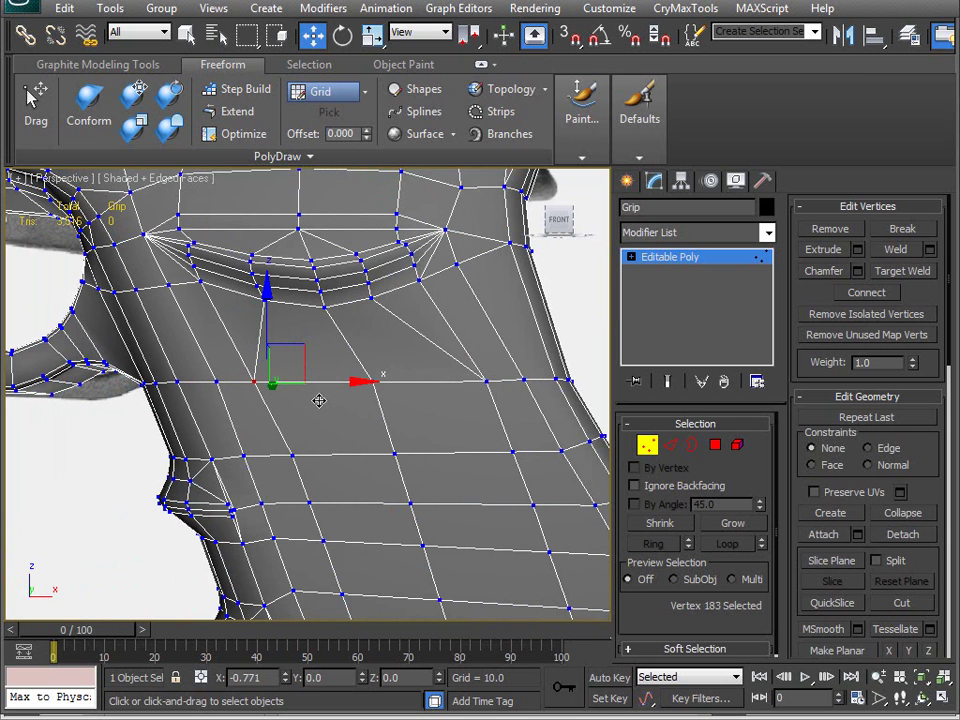
pyautogui.moveTo(320, 400); pyautogui.dragTo(288, 415, button='middle')
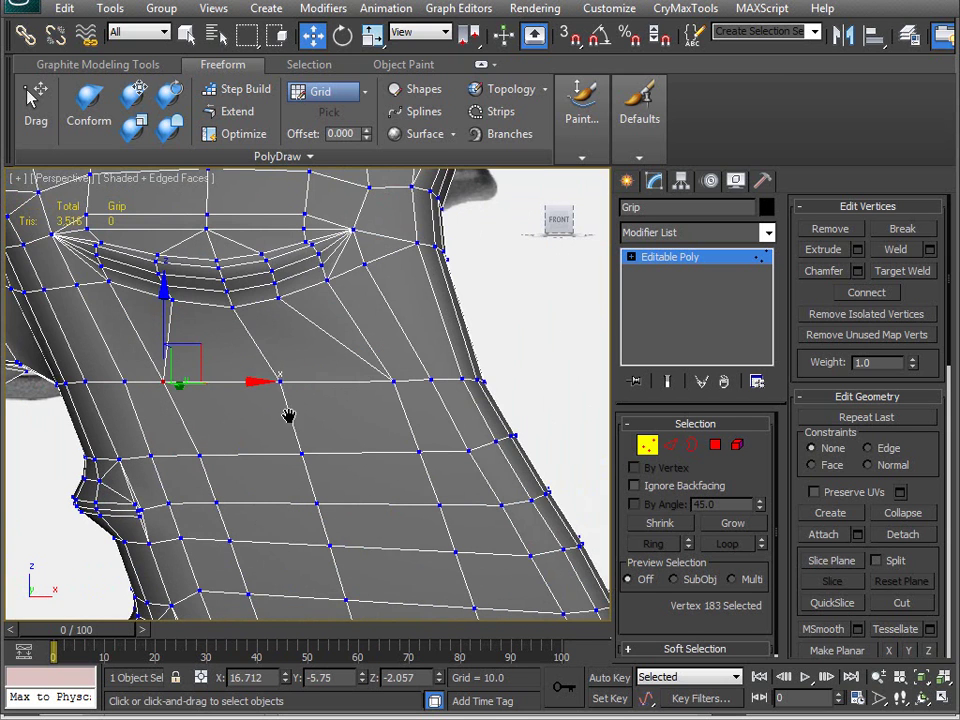
pyautogui.click(393, 382)
pyautogui.moveTo(457, 379); pyautogui.dragTo(440, 385)
pyautogui.click(278, 382)
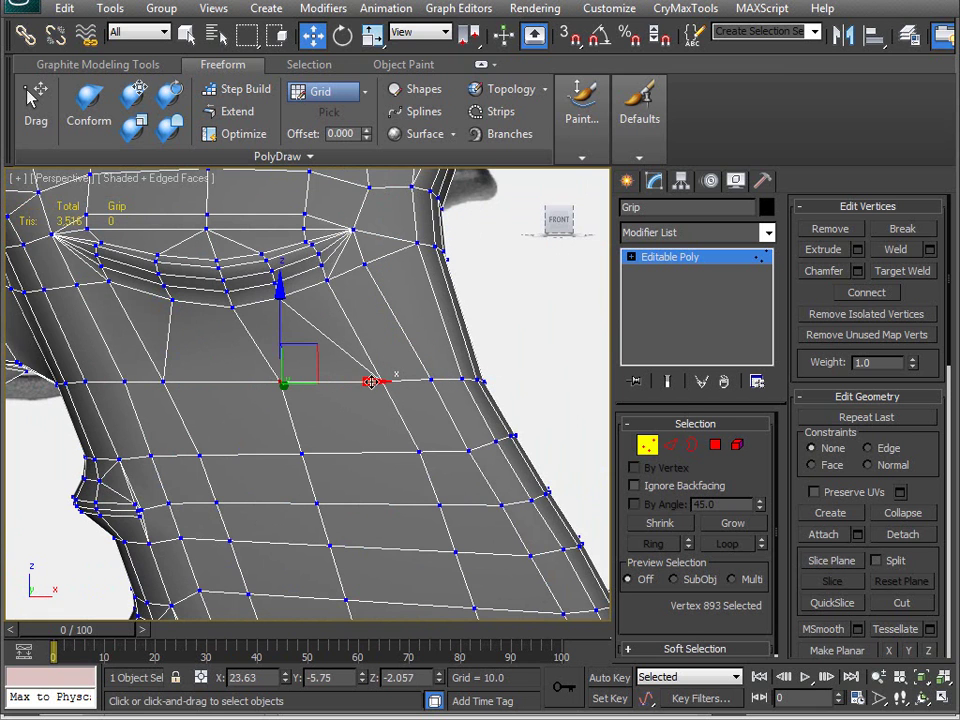
pyautogui.moveTo(358, 383); pyautogui.dragTo(356, 385)
pyautogui.moveTo(271, 448); pyautogui.dragTo(295, 384, button='middle')
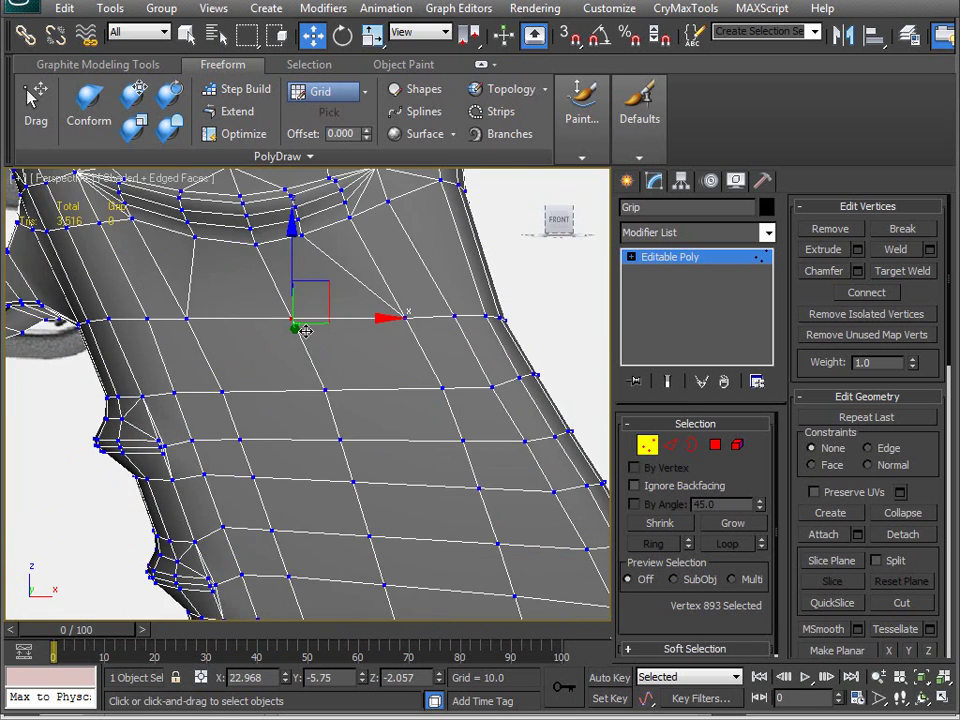
# Step: Leave vertex editing, deselect the Grip and hide the edged faces for a plain shaded display
pyautogui.moveTo(228, 301); pyautogui.dragTo(258, 447, button='middle')
pyautogui.moveTo(331, 376); pyautogui.dragTo(240, 425, button='middle')
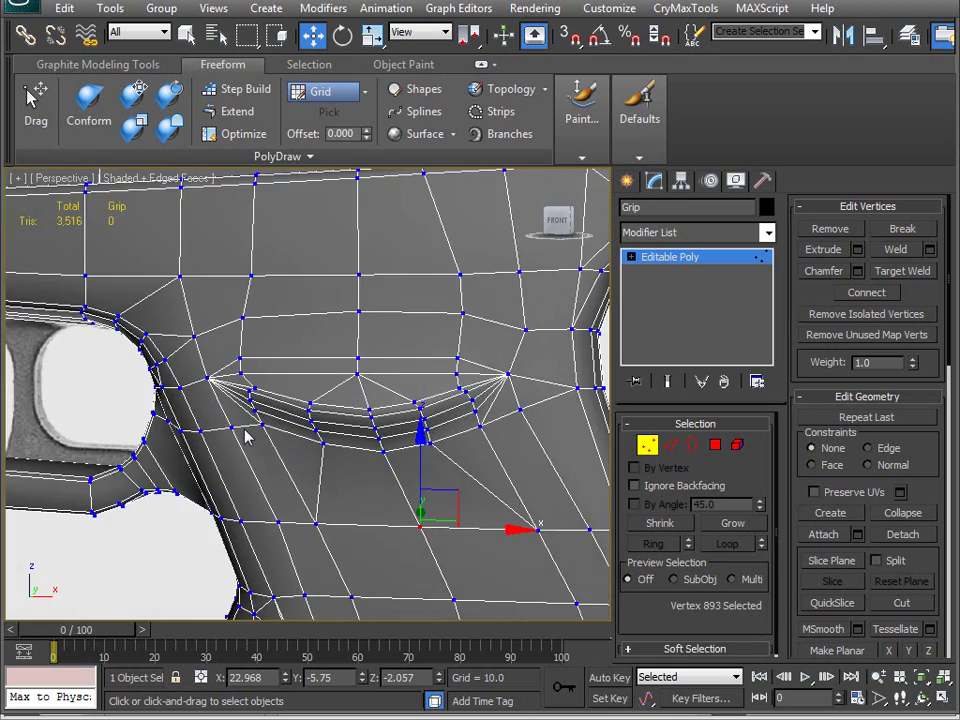
pyautogui.scroll(-10, 305, 385)
pyautogui.keyDown('alt'); pyautogui.moveTo(380, 425); pyautogui.dragTo(356, 432, button='middle'); pyautogui.keyUp('alt')
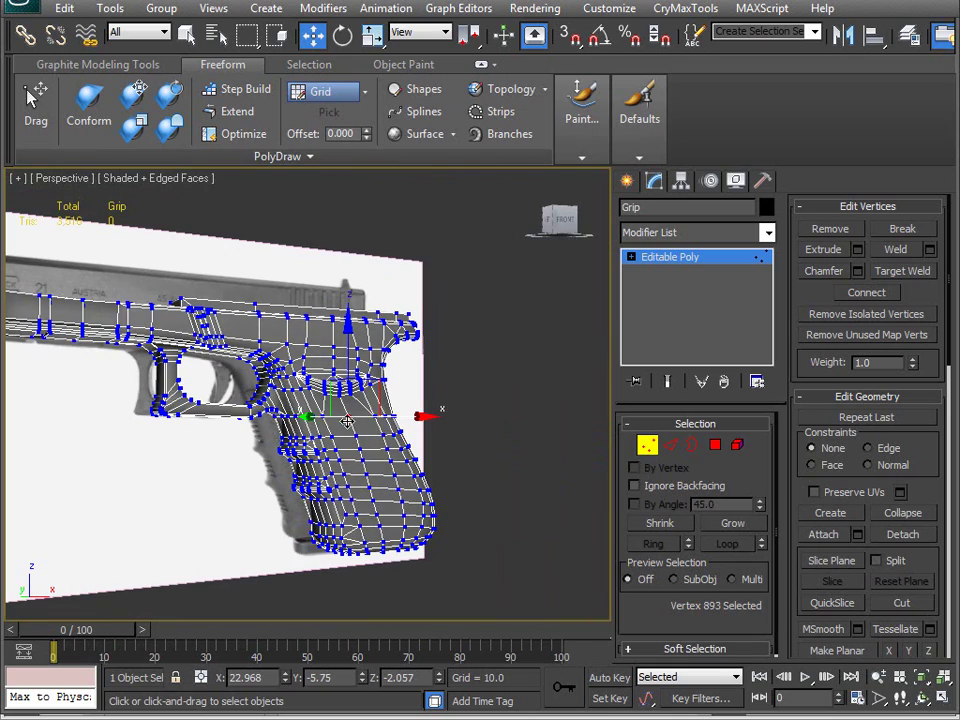
pyautogui.press('F4')
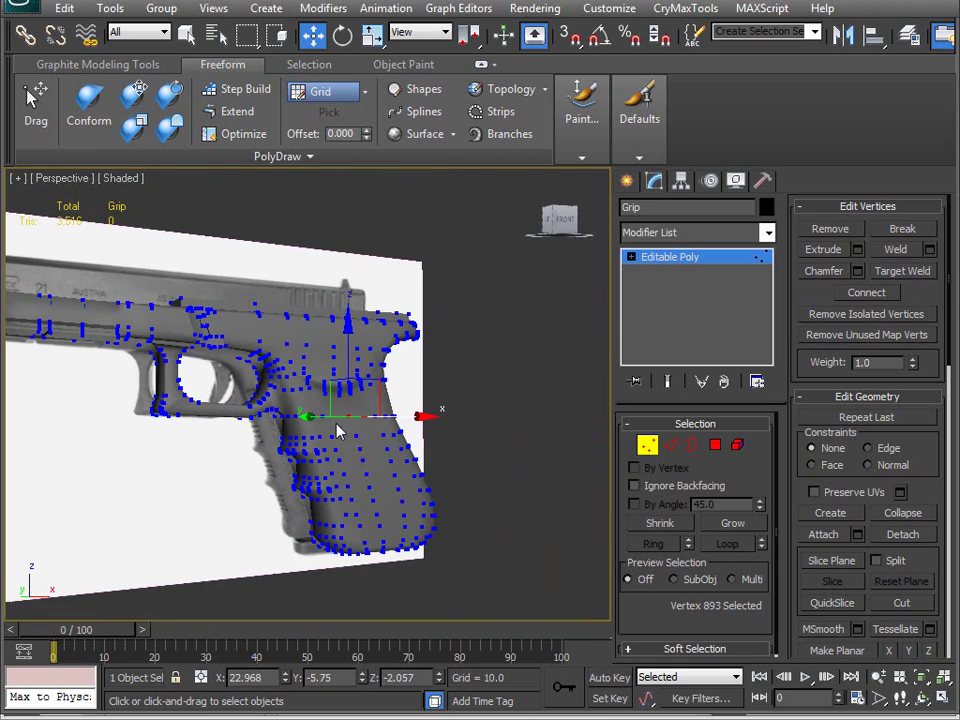
pyautogui.click(650, 445)
pyautogui.click(448, 497)
pyautogui.keyDown('alt'); pyautogui.moveTo(448, 497); pyautogui.dragTo(390, 470, button='middle'); pyautogui.keyUp('alt')
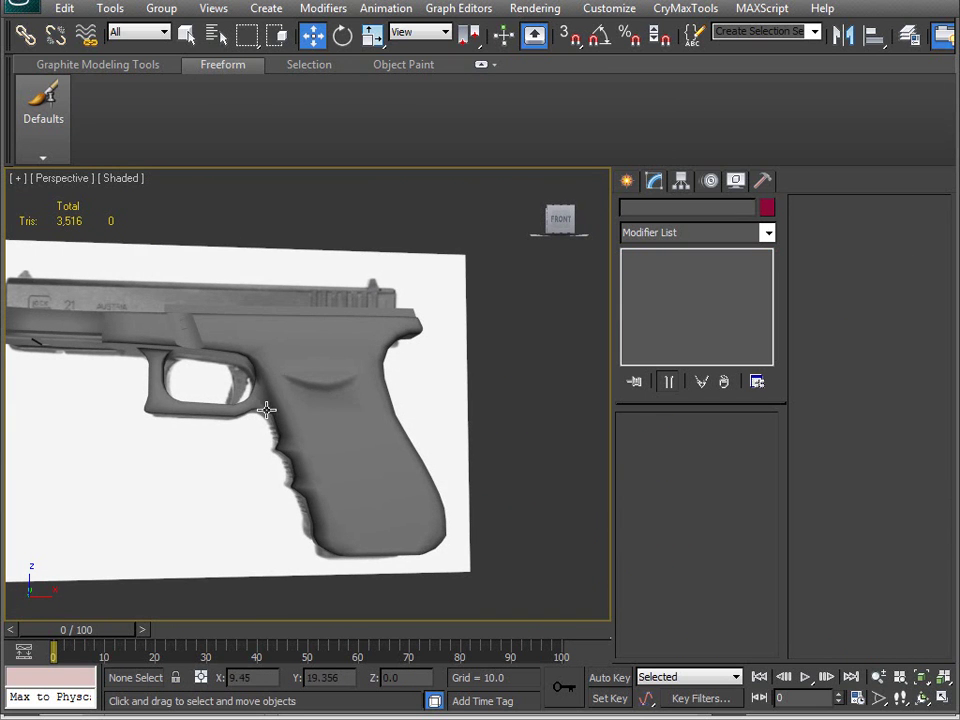
# Step: Examine the thumb rest's smooth shading up close and from farther away, then turn edged faces back on
pyautogui.scroll(4, 290, 453)
pyautogui.scroll(2, 318, 490)
pyautogui.scroll(-1, 336, 490)
pyautogui.press('F4')
pyautogui.press('F4')
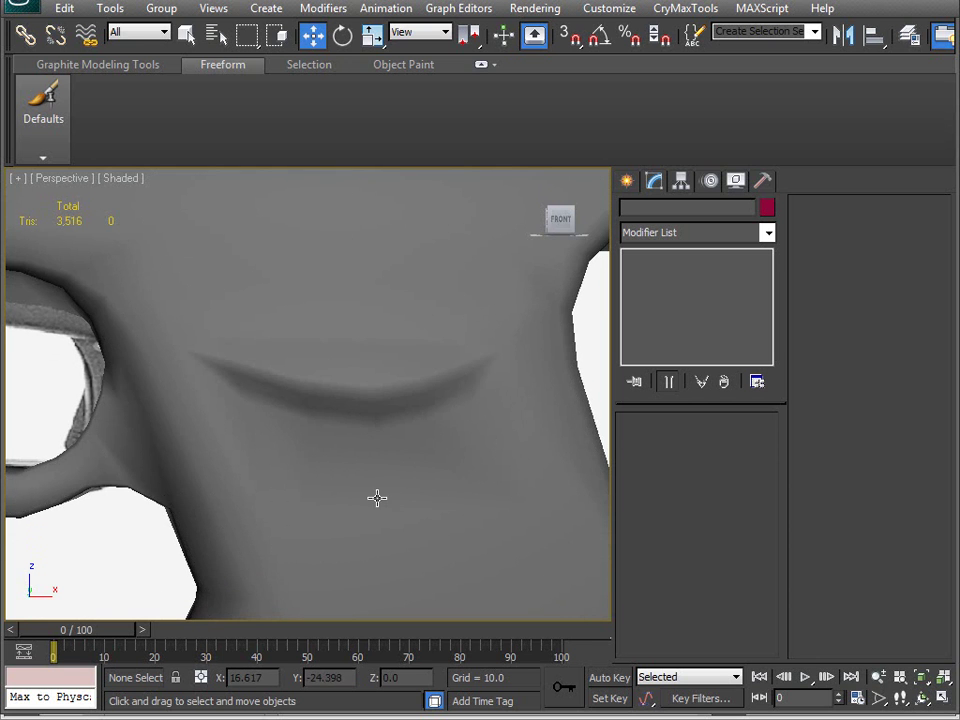
pyautogui.scroll(-4, 400, 515)
pyautogui.keyDown('alt'); pyautogui.moveTo(332, 513); pyautogui.dragTo(403, 526, button='middle'); pyautogui.keyUp('alt')
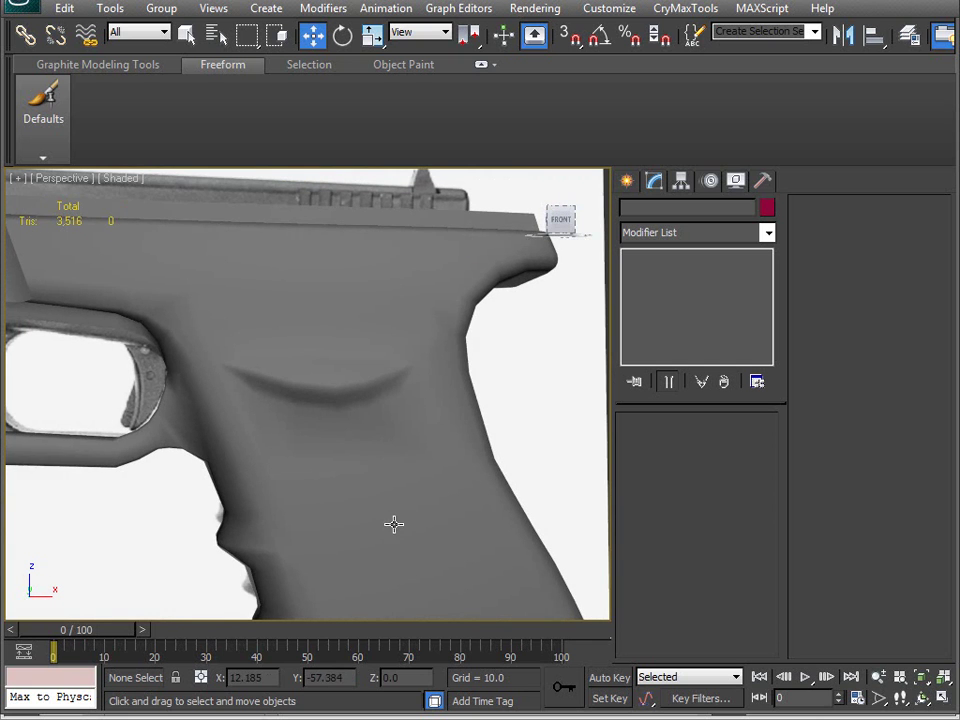
pyautogui.press('F4')
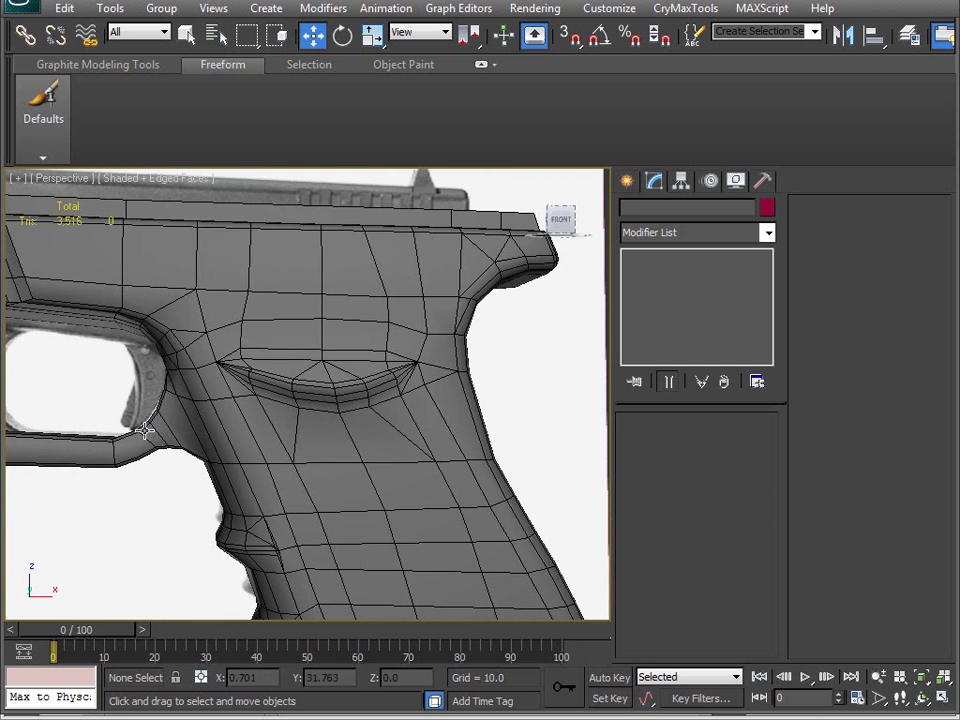
# Step: Examine the edge flow around the thumb rest, then the whole pistol frame against the reference image
pyautogui.keyDown('alt'); pyautogui.moveTo(332, 427); pyautogui.dragTo(463, 476, button='middle'); pyautogui.keyUp('alt')
pyautogui.scroll(4, 371, 434)
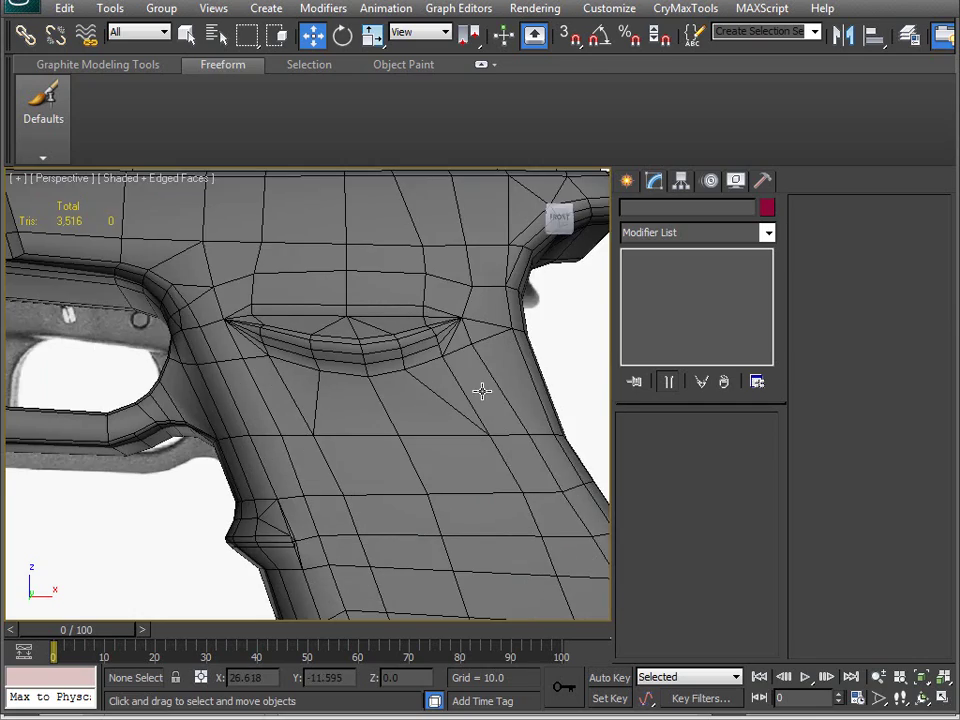
pyautogui.keyDown('alt'); pyautogui.moveTo(377, 420); pyautogui.dragTo(360, 453, button='middle'); pyautogui.keyUp('alt')
pyautogui.moveTo(372, 585); pyautogui.dragTo(319, 418, button='middle')
pyautogui.scroll(-3, 328, 396)
pyautogui.moveTo(255, 342); pyautogui.dragTo(463, 441, button='middle')
pyautogui.moveTo(308, 362)
pyautogui.mouseDown(button='middle')
pyautogui.moveTo(396, 422)
pyautogui.moveTo(492, 453)
pyautogui.mouseUp(button='middle')
pyautogui.moveTo(378, 418); pyautogui.dragTo(452, 448, button='middle')
pyautogui.moveTo(263, 407)
pyautogui.keyDown('alt'); pyautogui.mouseDown(button='middle')
pyautogui.moveTo(290, 430)
pyautogui.moveTo(367, 444)
pyautogui.mouseUp(button='middle'); pyautogui.keyUp('alt')
pyautogui.keyDown('alt'); pyautogui.moveTo(402, 408); pyautogui.dragTo(346, 440, button='middle'); pyautogui.keyUp('alt')
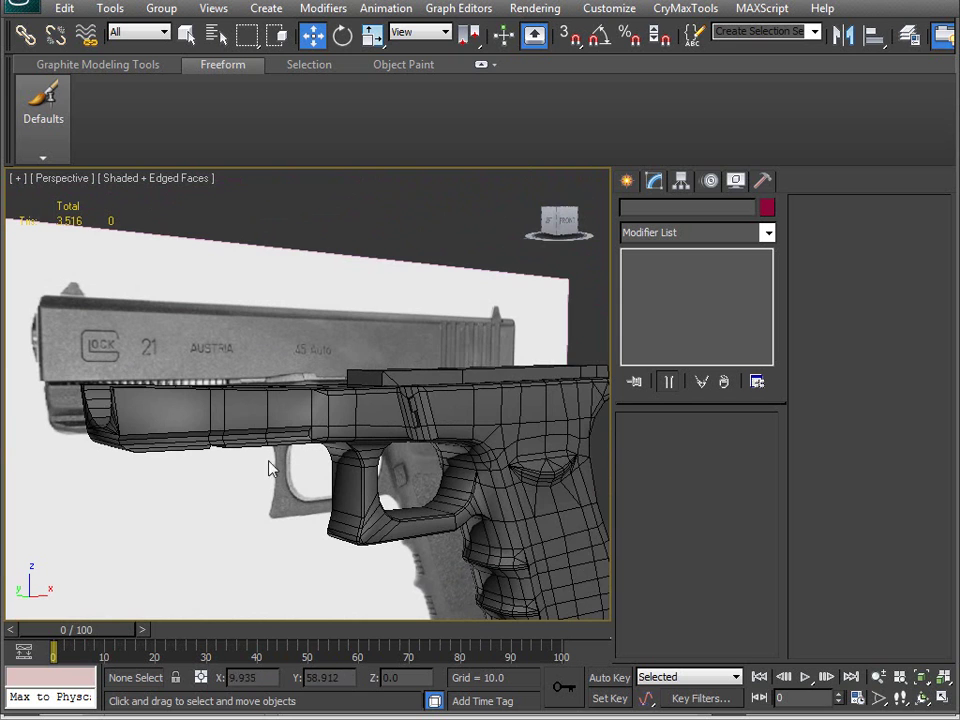
# Step: Unhide the rest of the pistol and select the Slide object
pyautogui.keyDown('alt'); pyautogui.moveTo(160, 437); pyautogui.dragTo(364, 392, button='middle'); pyautogui.keyUp('alt')
pyautogui.rightClick(418, 380)
pyautogui.click(468, 285)
pyautogui.keyDown('alt'); pyautogui.moveTo(219, 401); pyautogui.dragTo(326, 356, button='middle'); pyautogui.keyUp('alt')
pyautogui.click(328, 352)
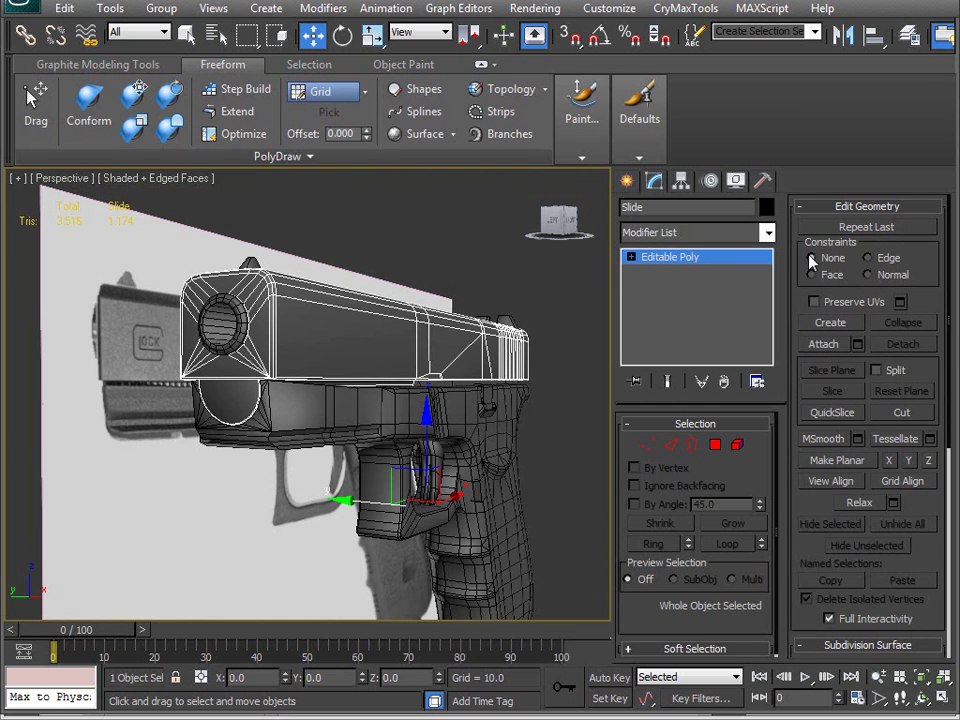
pyautogui.click(648, 446)
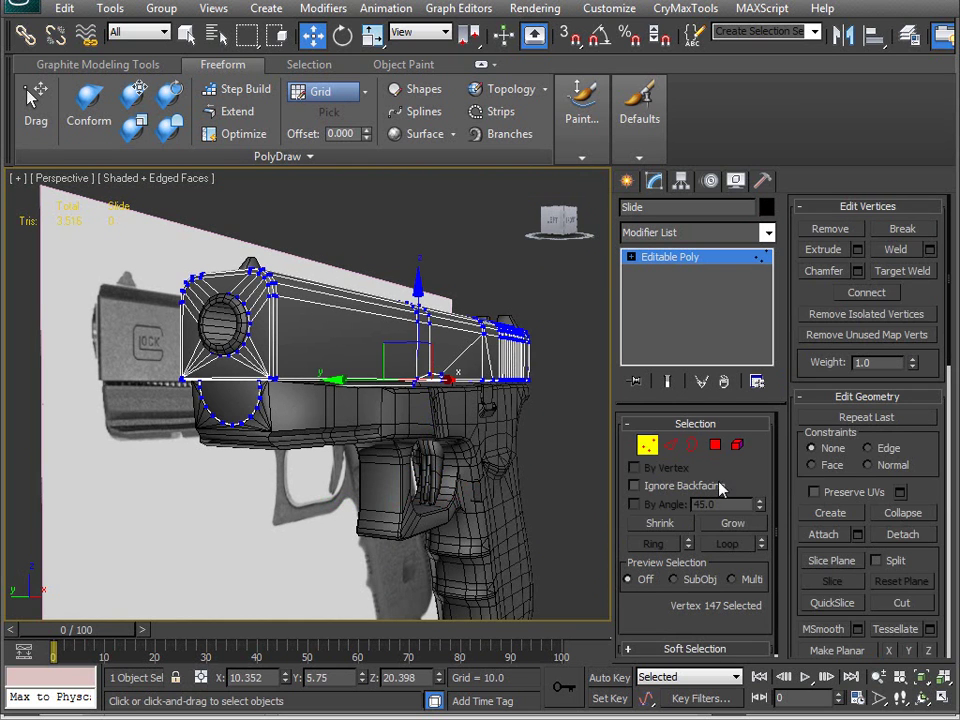
pyautogui.click(649, 445)
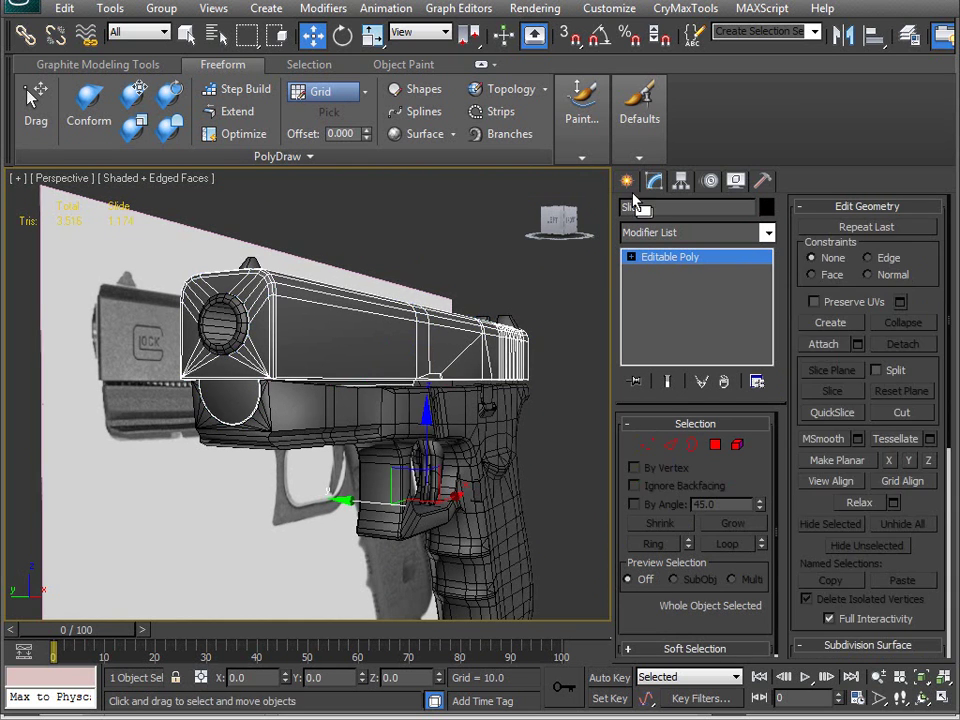
# Step: Create a 12-sided ChamferCyl extended primitive beside the pistol, about 4.2 in radius, 31.1 high, with a fillet of about 0.5
pyautogui.click(628, 182)
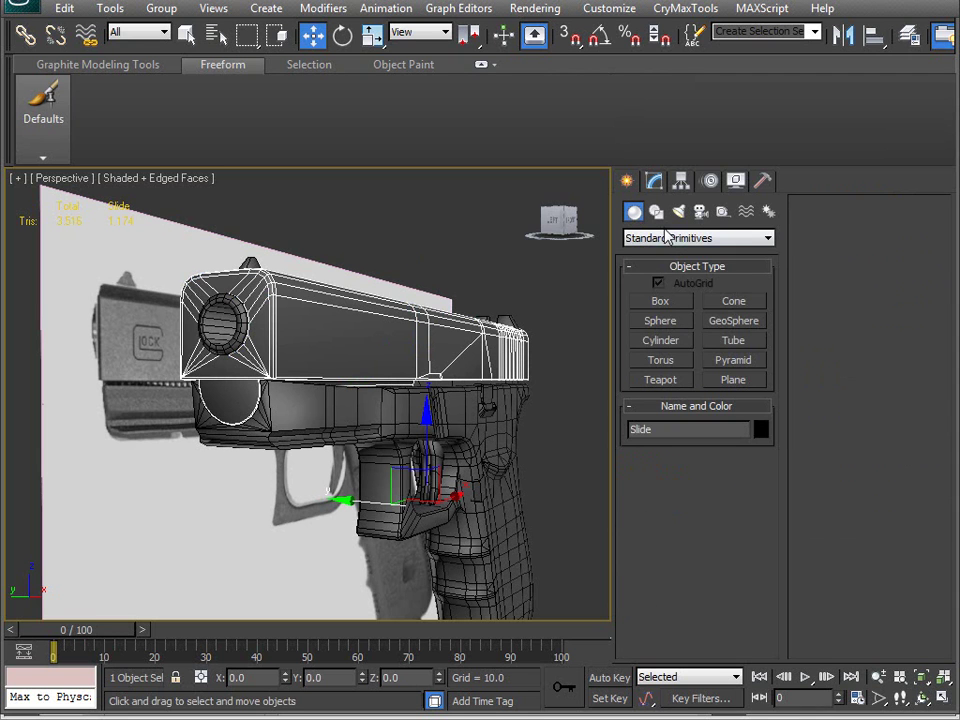
pyautogui.click(698, 238)
pyautogui.click(669, 268)
pyautogui.click(735, 320)
pyautogui.keyDown('alt'); pyautogui.moveTo(503, 460); pyautogui.dragTo(408, 512, button='middle'); pyautogui.keyUp('alt')
pyautogui.moveTo(408, 512); pyautogui.dragTo(444, 510)
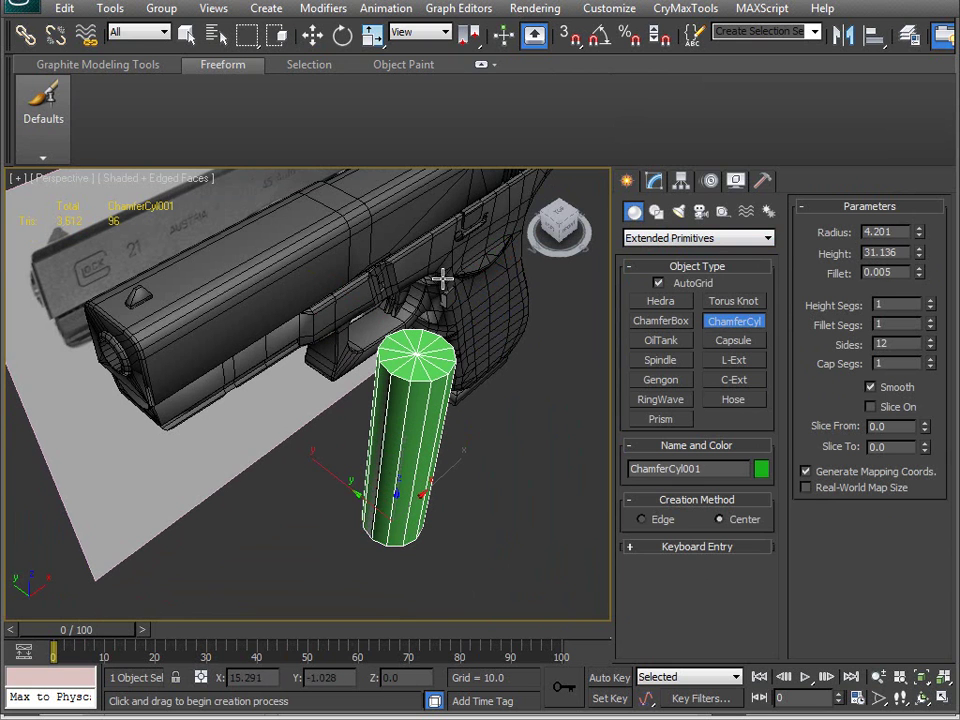
pyautogui.click(446, 313)
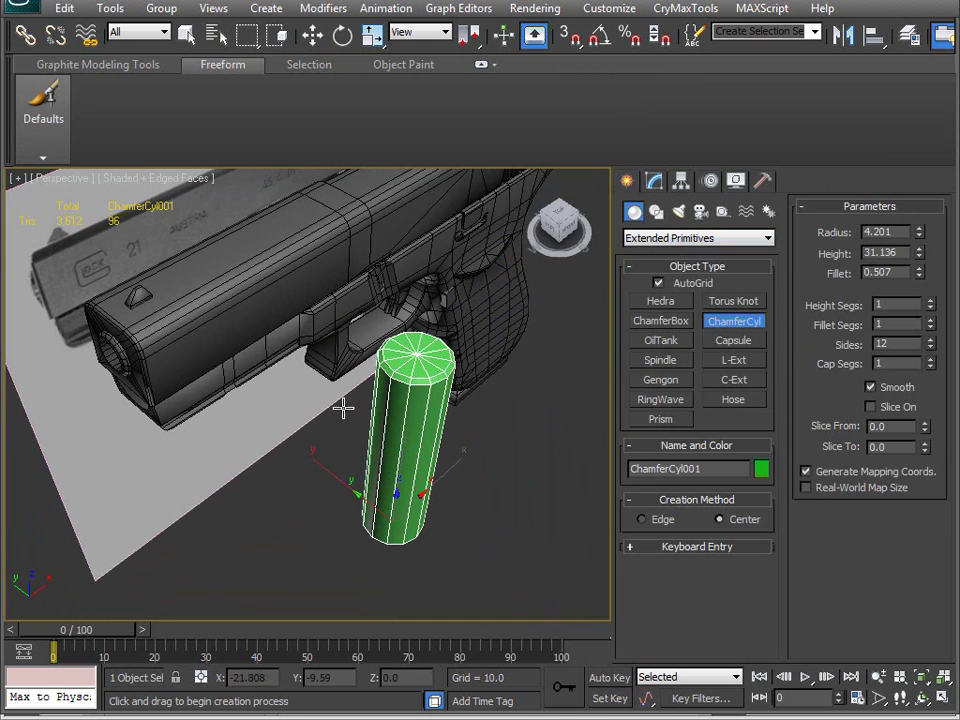
# Step: Rotate the cylinder to lie parallel to the barrel and align its center to the Slide's center on X, Y and Z
pyautogui.keyDown('alt'); pyautogui.moveTo(293, 468); pyautogui.dragTo(252, 340, button='middle'); pyautogui.keyUp('alt')
pyautogui.press('e')
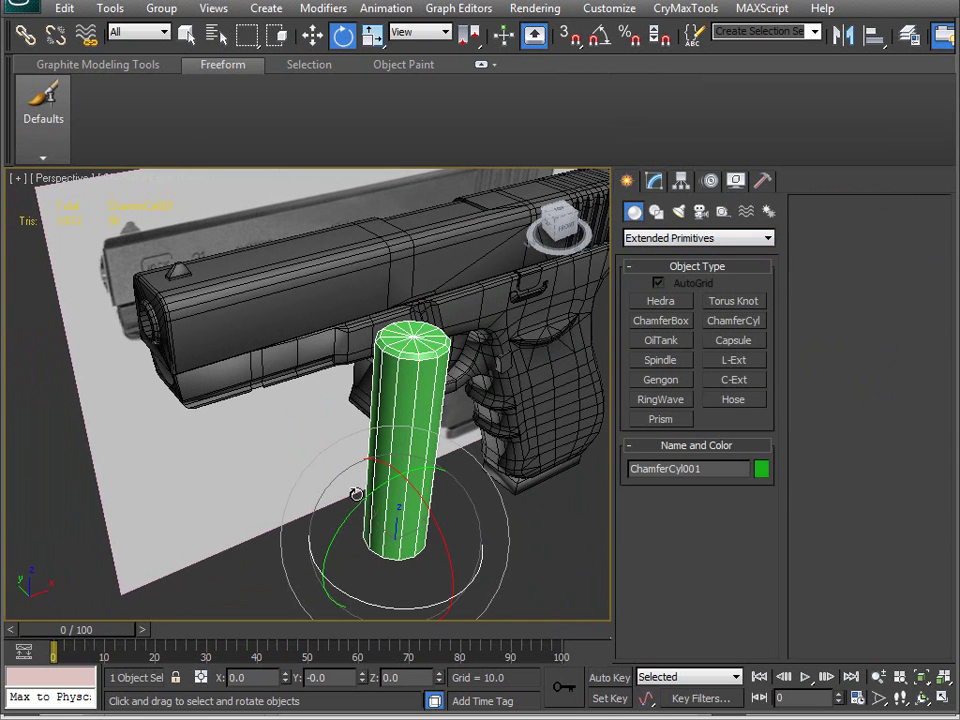
pyautogui.moveTo(369, 493); pyautogui.dragTo(305, 551)
pyautogui.moveTo(310, 550); pyautogui.dragTo(412, 471, button='middle')
pyautogui.hotkey('alt', 'a')
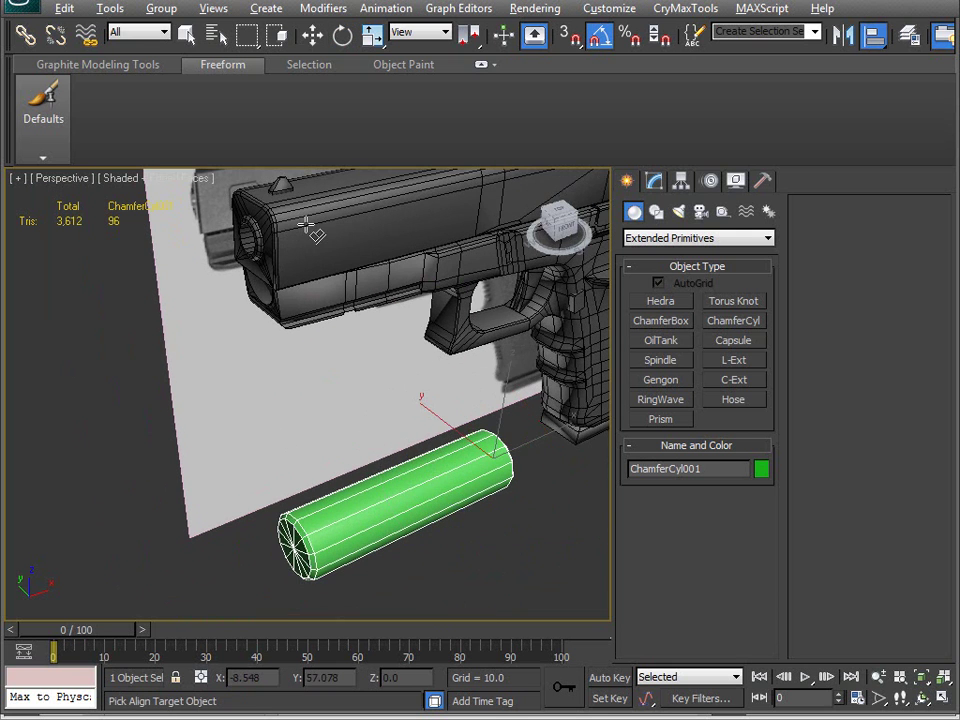
pyautogui.click(306, 225)
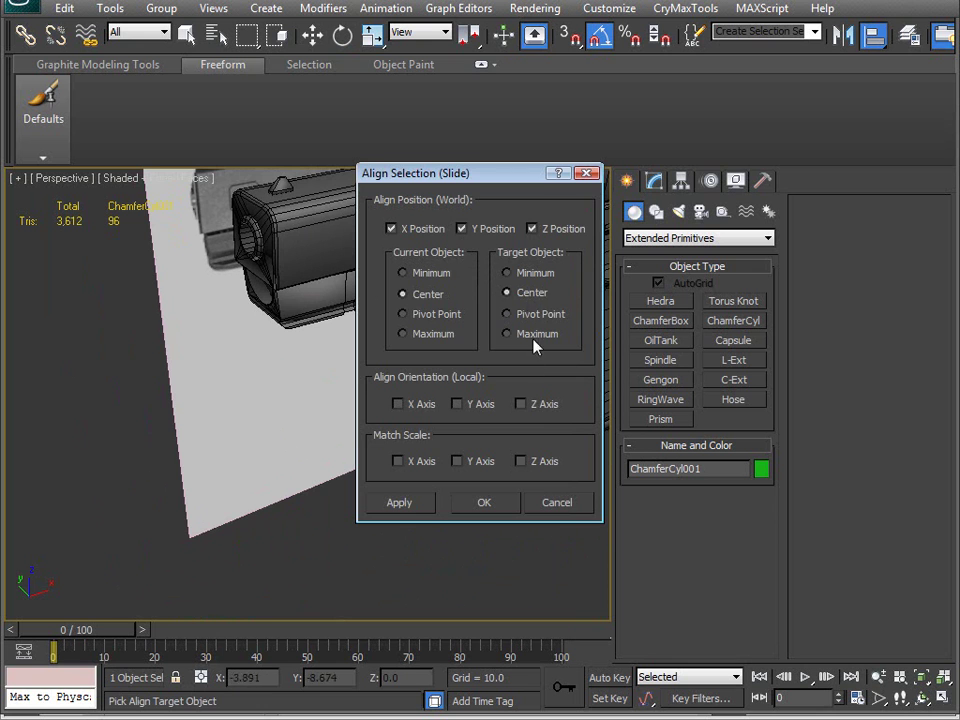
pyautogui.click(484, 503)
# Step: Move the cylinder forward along X toward the muzzle and lower it to about Z 19.12, below the barrel opening
pyautogui.keyDown('alt'); pyautogui.moveTo(332, 366); pyautogui.dragTo(470, 338, button='middle'); pyautogui.keyUp('alt')
pyautogui.moveTo(553, 281); pyautogui.dragTo(360, 399)
pyautogui.scroll(3, 296, 474)
pyautogui.keyDown('alt'); pyautogui.moveTo(296, 474); pyautogui.dragTo(369, 413, button='middle'); pyautogui.keyUp('alt')
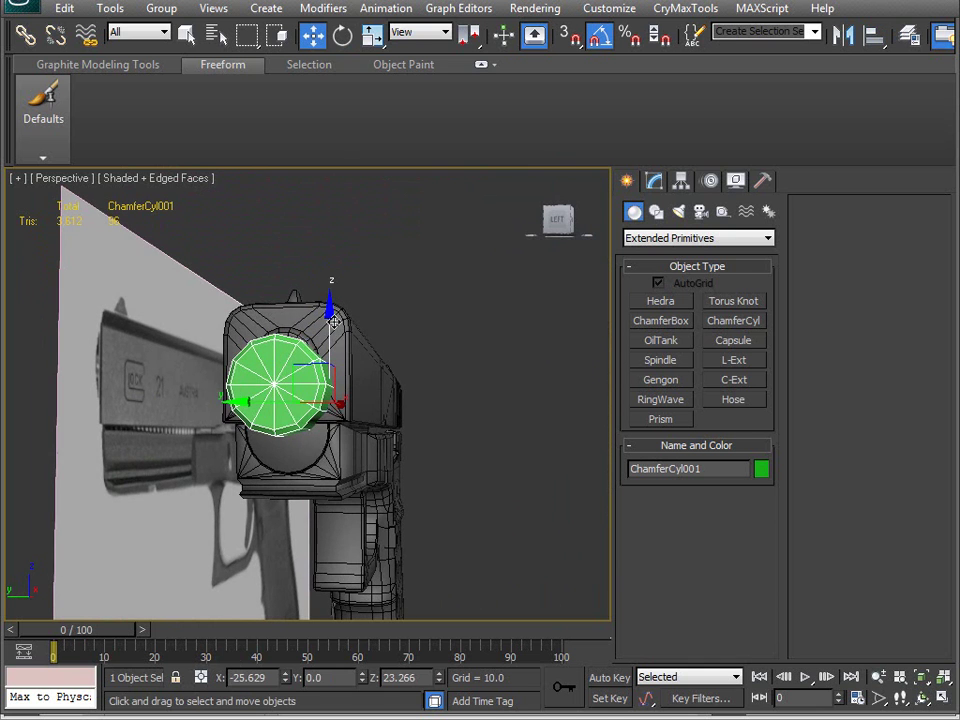
pyautogui.moveTo(330, 322); pyautogui.dragTo(349, 364)
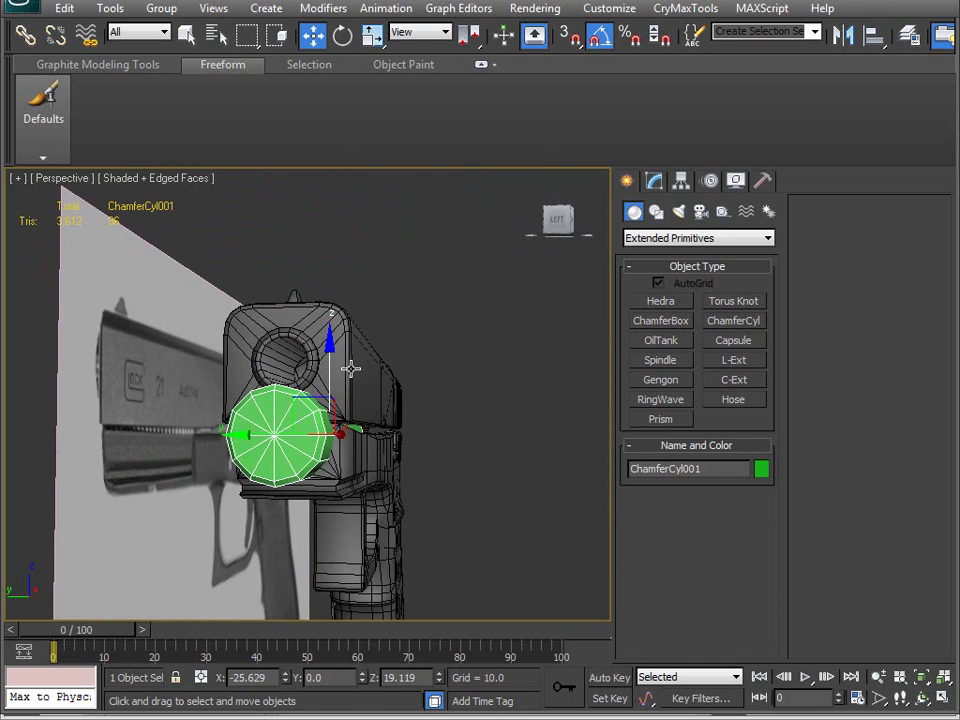
# Step: Set the cylinder's radius to 0.84 and move it forward along X to about -50.5, in front of the frame opening
pyautogui.click(654, 188)
pyautogui.moveTo(745, 459); pyautogui.dragTo(737, 451)
pyautogui.keyDown('alt'); pyautogui.moveTo(380, 430); pyautogui.dragTo(450, 437, button='middle'); pyautogui.keyUp('alt')
pyautogui.keyDown('alt'); pyautogui.moveTo(510, 417); pyautogui.dragTo(343, 429, button='middle'); pyautogui.keyUp('alt')
pyautogui.moveTo(343, 429); pyautogui.dragTo(250, 437)
pyautogui.keyDown('alt'); pyautogui.moveTo(250, 437); pyautogui.dragTo(292, 476, button='middle'); pyautogui.keyUp('alt')
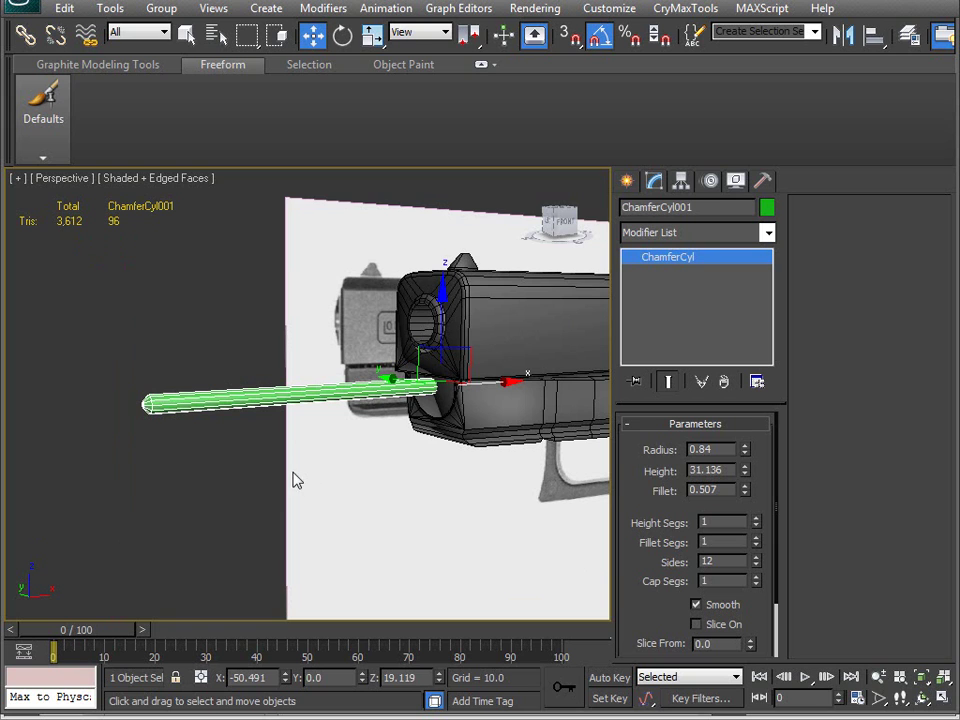
# Step: Shorten the cylinder to a height of 1.868 and set its fillet to 0.07
pyautogui.moveTo(748, 497); pyautogui.dragTo(748, 520)
pyautogui.moveTo(745, 476); pyautogui.dragTo(745, 470)
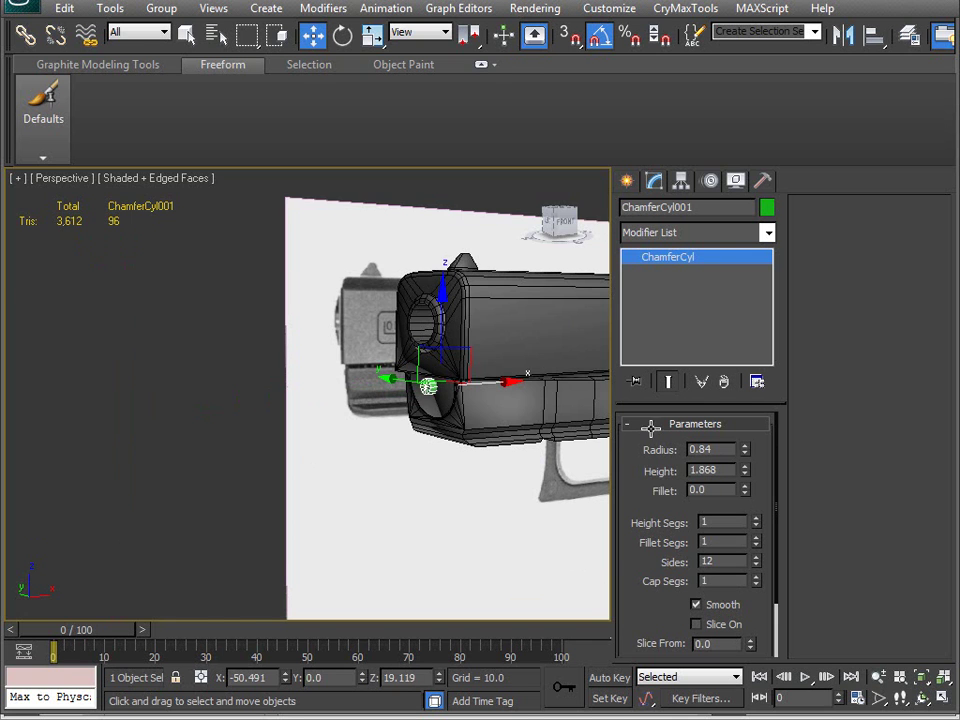
pyautogui.press('z')
pyautogui.keyDown('alt'); pyautogui.moveTo(446, 405); pyautogui.dragTo(332, 403, button='middle'); pyautogui.keyUp('alt')
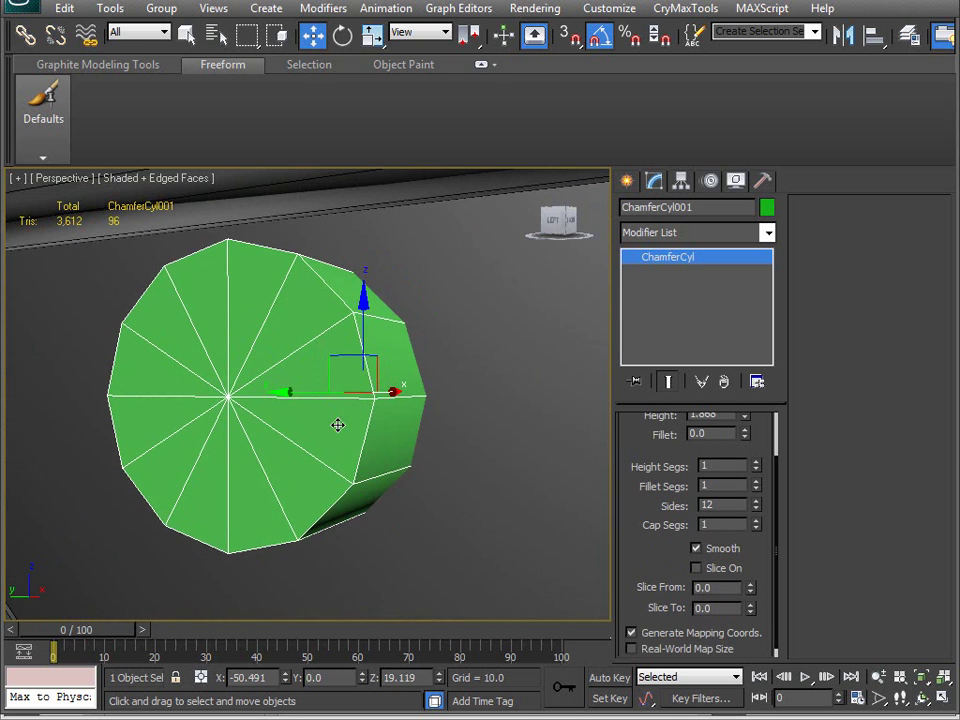
pyautogui.scroll(-5, 330, 414)
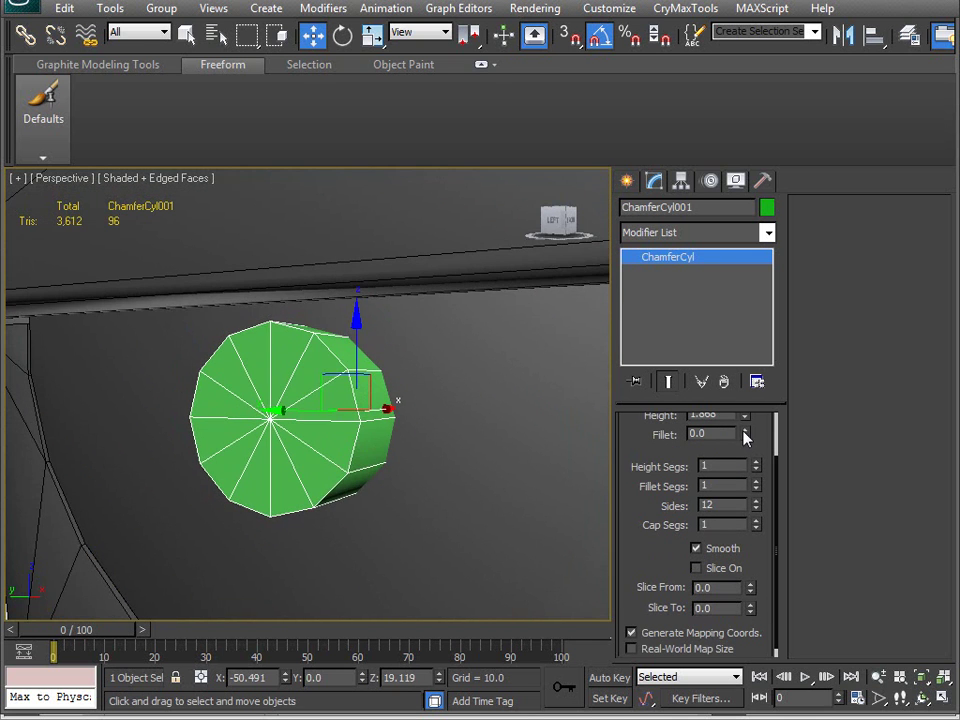
pyautogui.moveTo(745, 432); pyautogui.dragTo(745, 422)
# Step: Move the cylinder along X to -51.336 at the front of the frame and set its height to 0.56
pyautogui.keyDown('alt'); pyautogui.moveTo(340, 400); pyautogui.dragTo(298, 408, button='middle'); pyautogui.keyUp('alt')
pyautogui.moveTo(498, 396); pyautogui.dragTo(407, 396)
pyautogui.keyDown('alt'); pyautogui.moveTo(407, 396); pyautogui.dragTo(336, 527, button='middle'); pyautogui.keyUp('alt')
pyautogui.moveTo(336, 505); pyautogui.dragTo(338, 510)
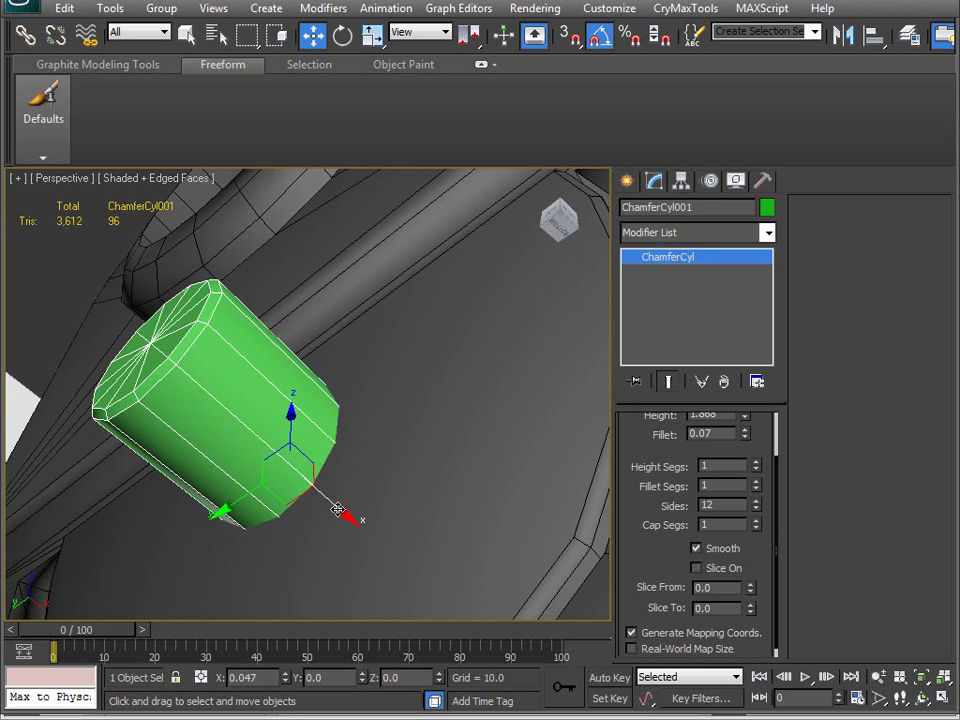
pyautogui.keyDown('alt'); pyautogui.moveTo(349, 411); pyautogui.dragTo(296, 471, button='middle'); pyautogui.keyUp('alt')
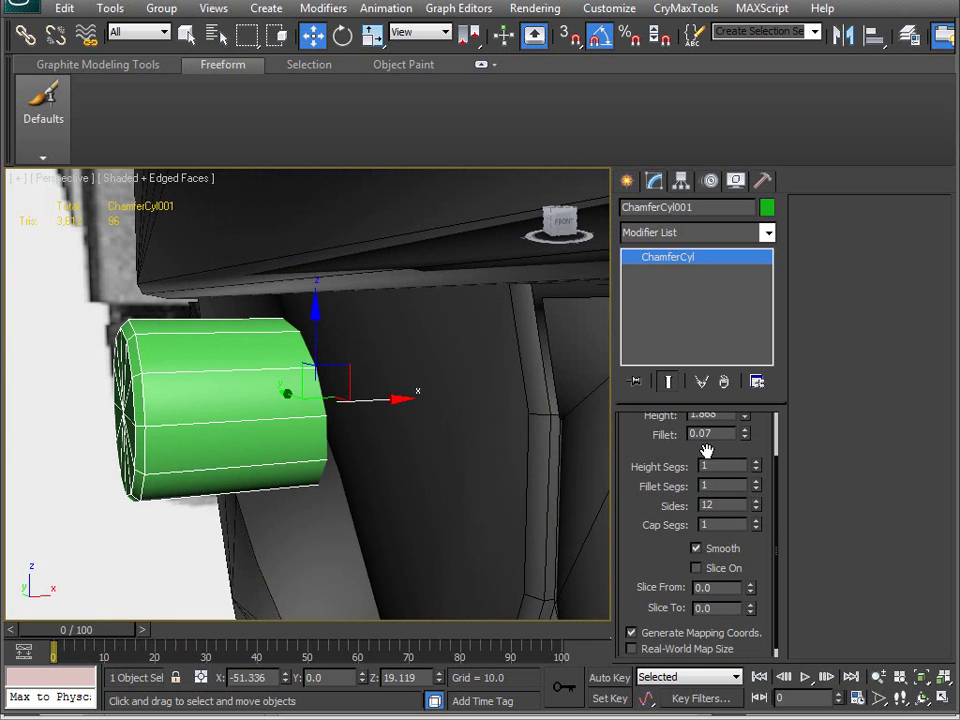
pyautogui.moveTo(746, 425); pyautogui.dragTo(720, 416)
# Step: Compare the disc below the muzzle with the Glock reference photos tw_glock_34_lrg3.jpg and GLOCK-22RTF2-2lg.jpg in Photoshop
pyautogui.keyDown('alt'); pyautogui.moveTo(336, 323); pyautogui.dragTo(437, 397, button='middle'); pyautogui.keyUp('alt')
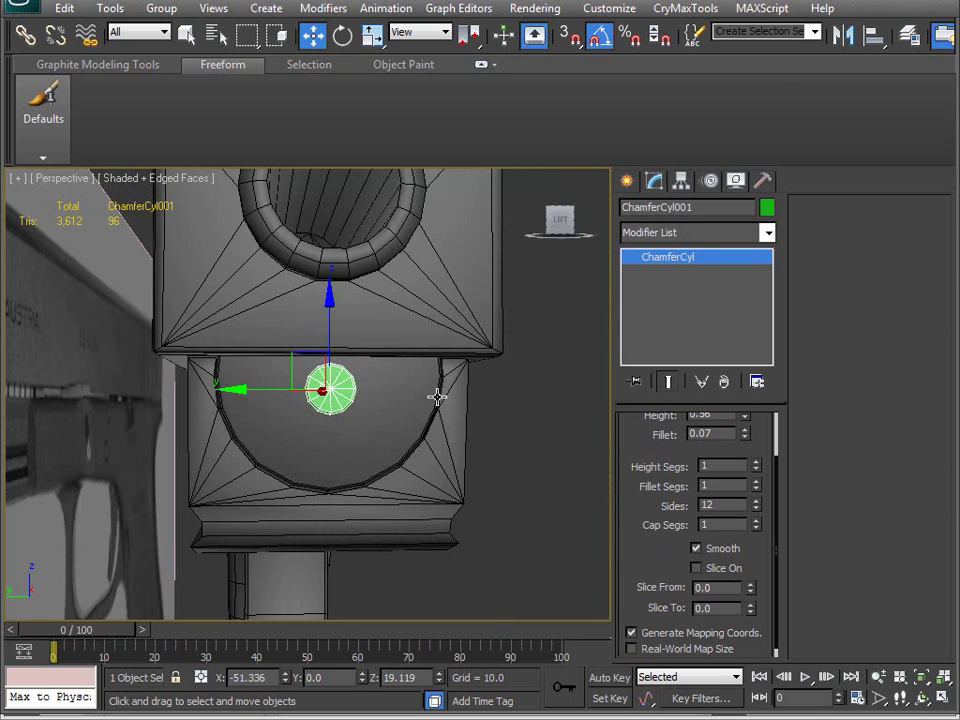
pyautogui.scroll(3, 437, 397)
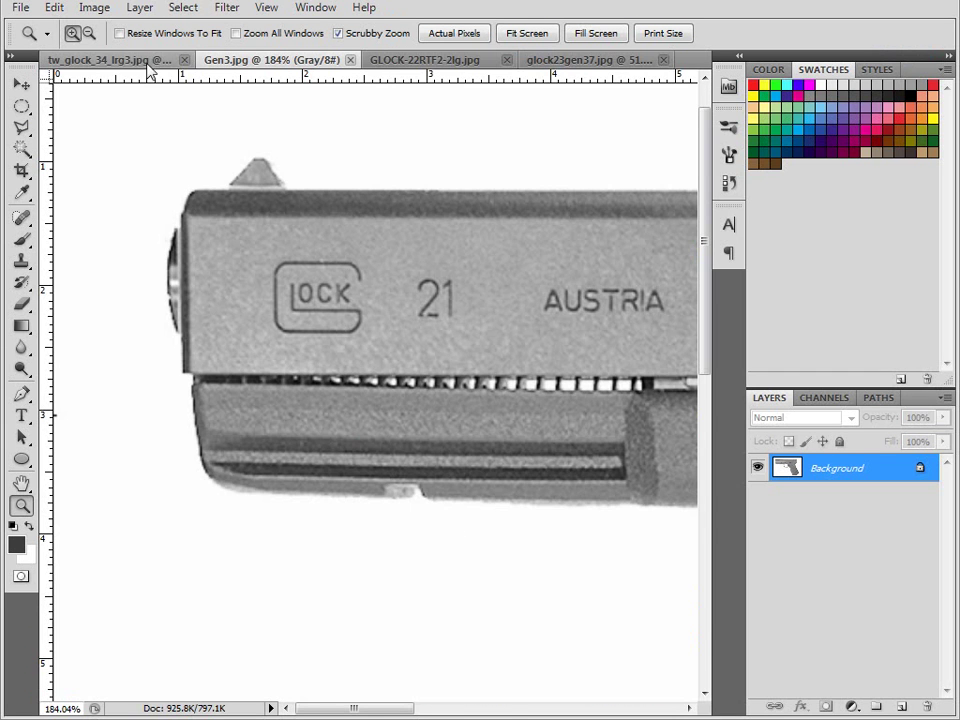
pyautogui.click(147, 62)
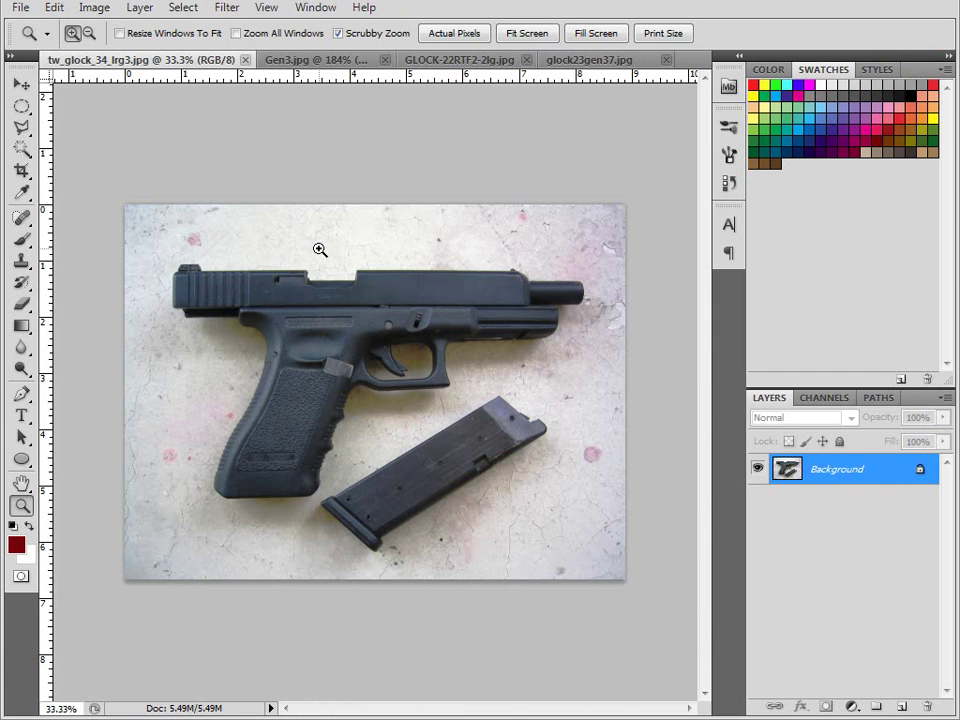
pyautogui.click(447, 61)
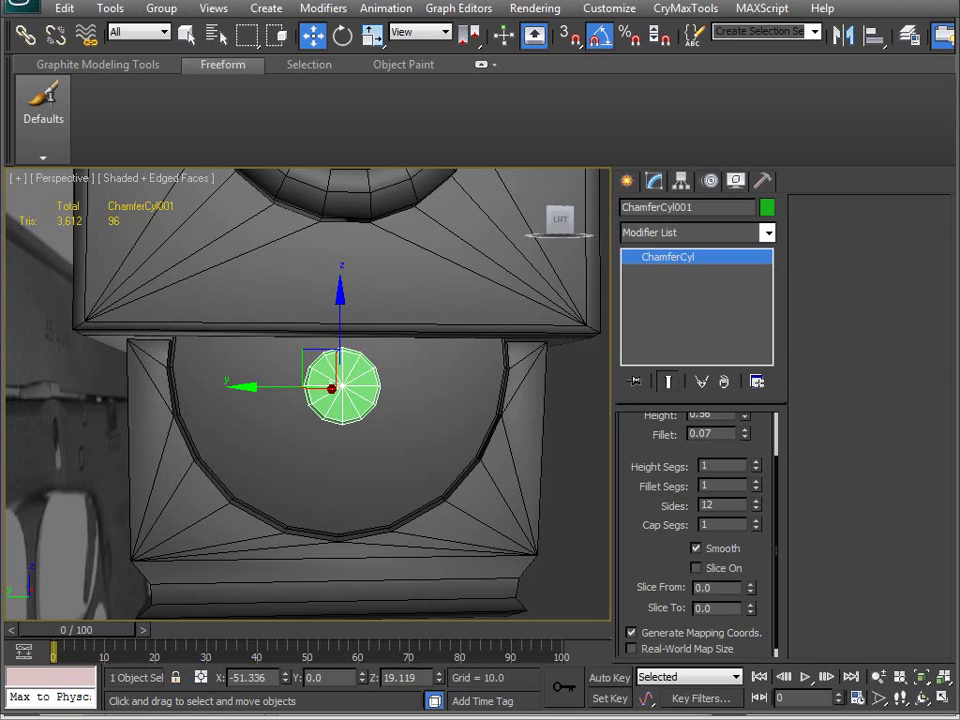
# Step: Try raising the disc against the underside of the slide and scaling its round face up to about 213 percent
pyautogui.moveTo(347, 506); pyautogui.dragTo(340, 525, button='middle')
pyautogui.moveTo(328, 342); pyautogui.dragTo(328, 322)
pyautogui.press('r')
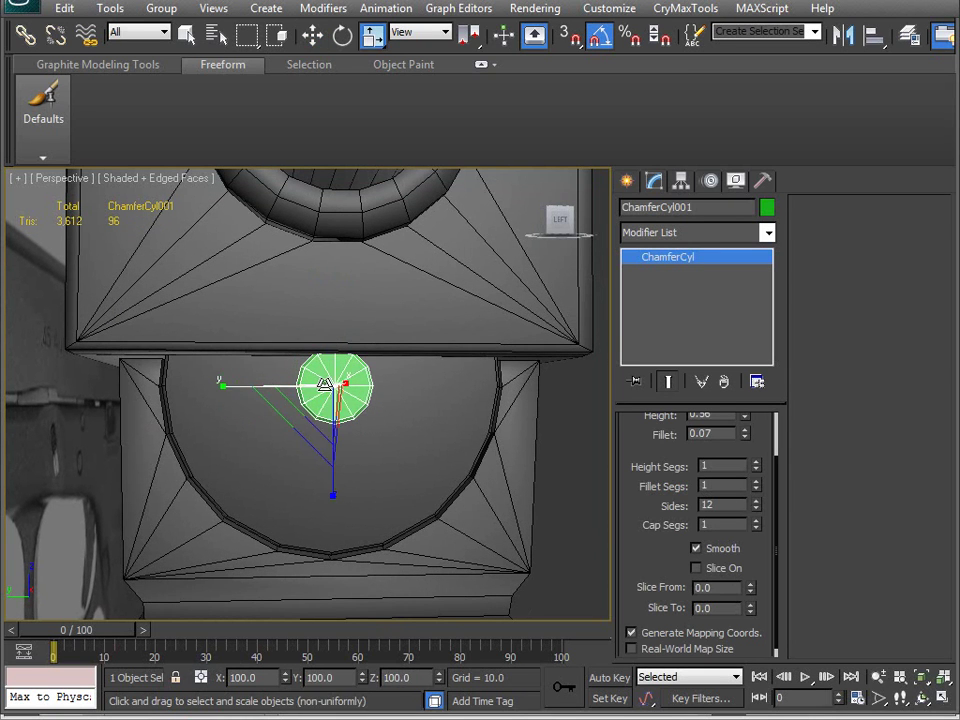
pyautogui.moveTo(294, 424); pyautogui.dragTo(291, 331)
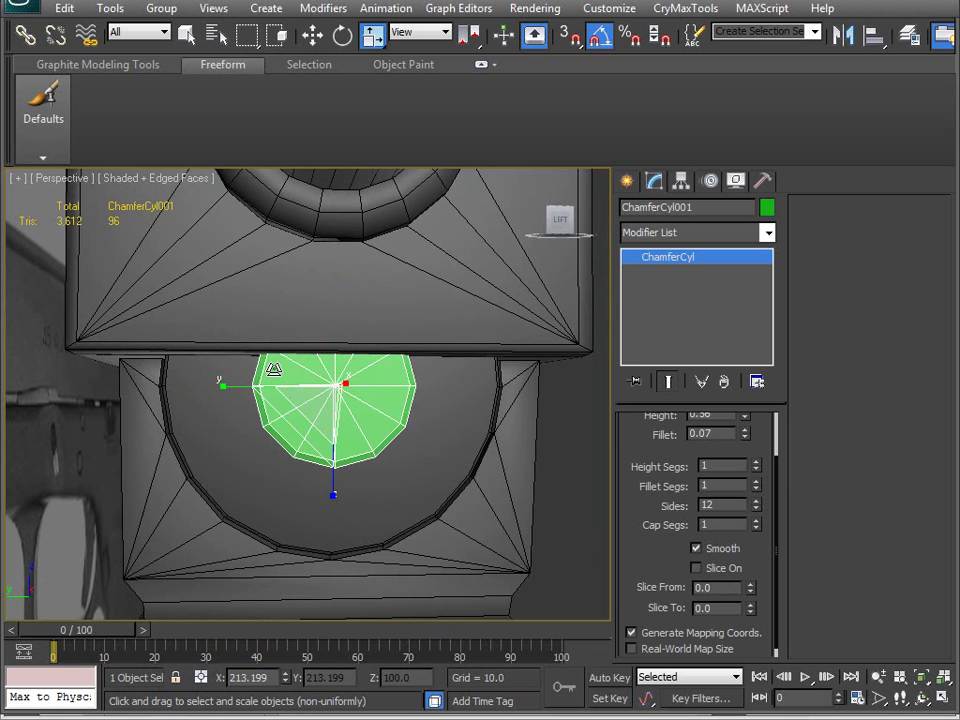
pyautogui.press('r')
pyautogui.moveTo(345, 400)
pyautogui.mouseDown()
pyautogui.moveTo(340, 450)
pyautogui.moveTo(351, 416)
pyautogui.mouseUp()
# Step: Lower the disc along Z to about 19.17 so it sits inside the half-round frame opening, clear of the slide
pyautogui.moveTo(350, 416); pyautogui.dragTo(354, 420, button='middle')
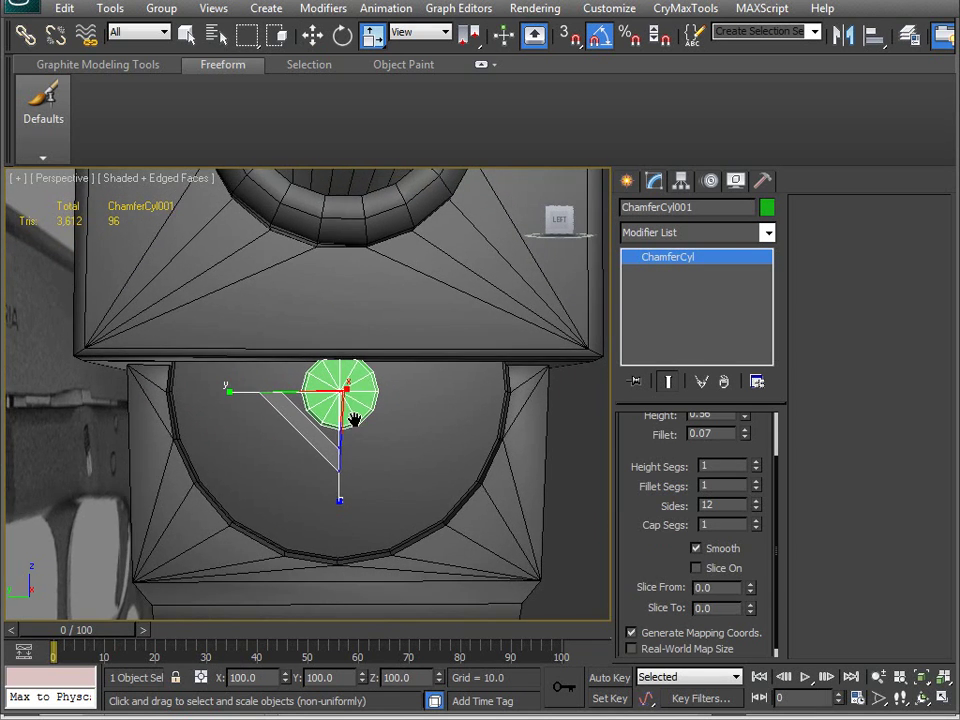
pyautogui.scroll(2, 344, 413)
pyautogui.press('r')
pyautogui.press('w')
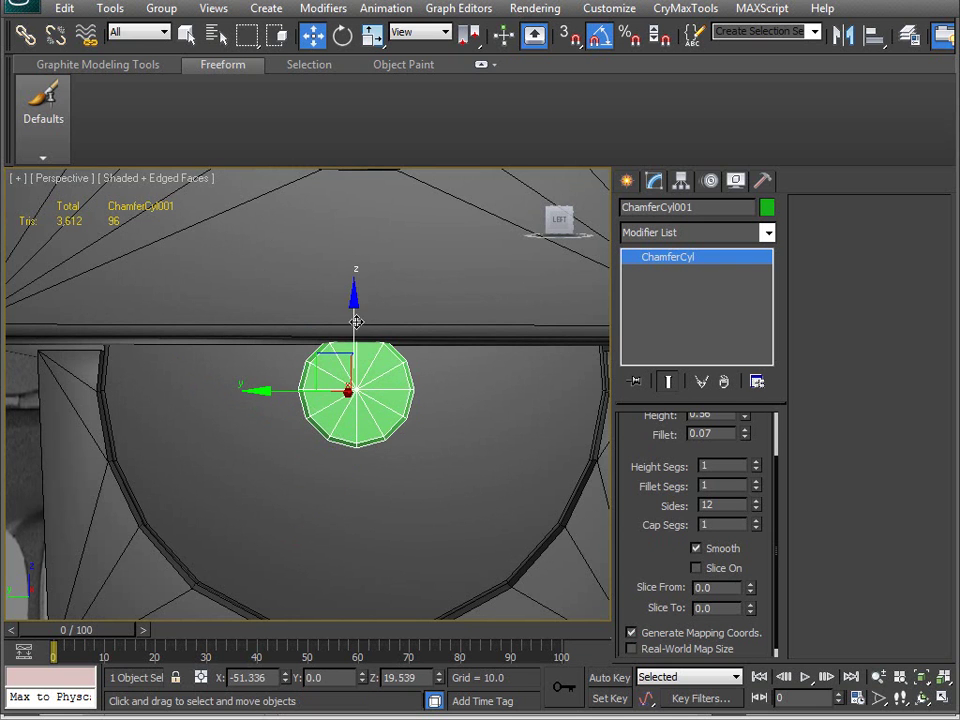
pyautogui.moveTo(354, 302); pyautogui.dragTo(354, 330)
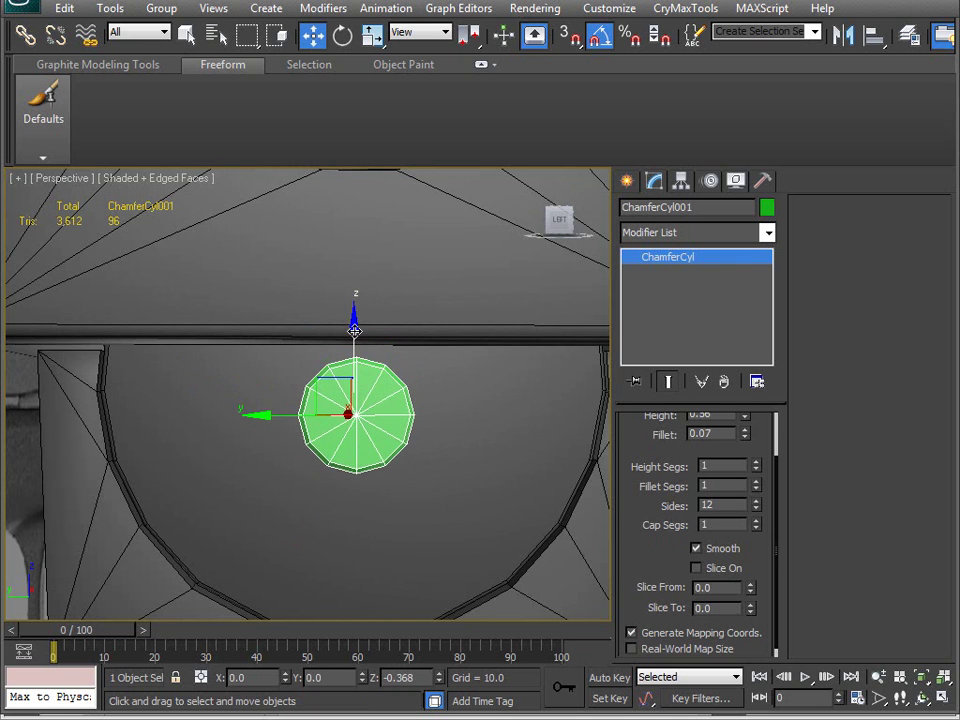
pyautogui.keyDown('alt'); pyautogui.moveTo(390, 465); pyautogui.dragTo(300, 452, button='middle'); pyautogui.keyUp('alt')
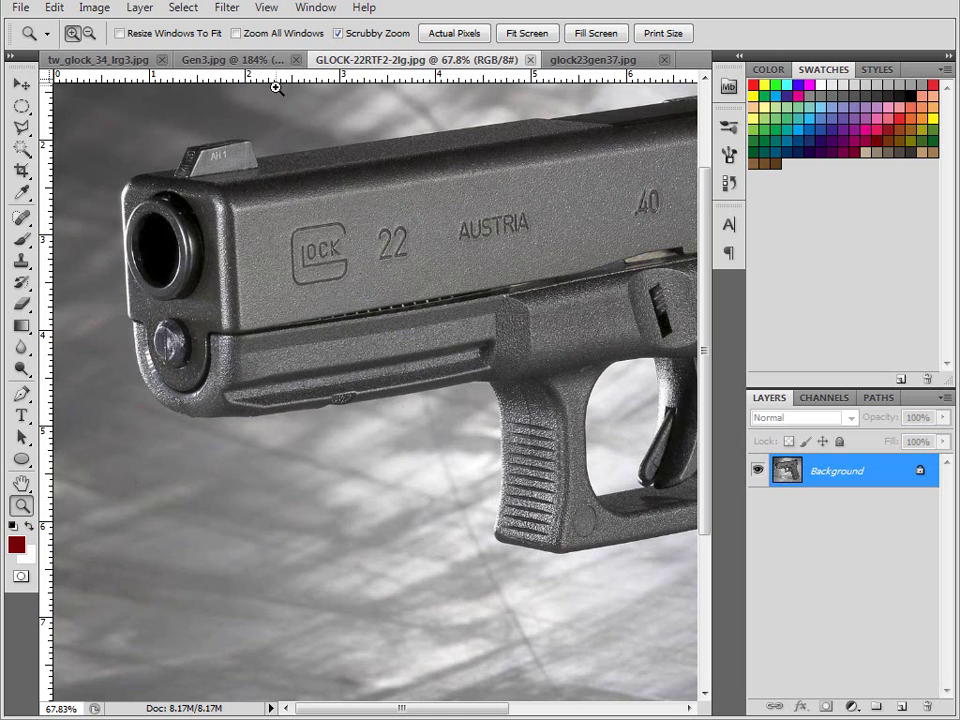
# Step: Examine the muzzle end and front of the frame in the Gen3.jpg side reference
pyautogui.click(228, 61)
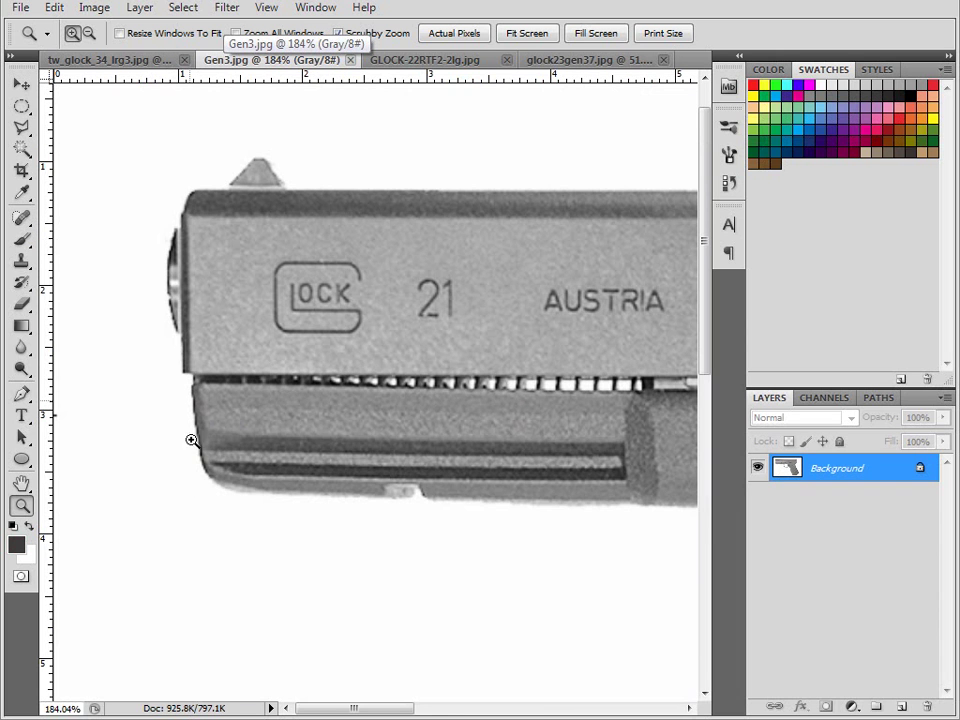
pyautogui.moveTo(494, 340); pyautogui.dragTo(518, 347)
pyautogui.moveTo(300, 388); pyautogui.dragTo(463, 396)
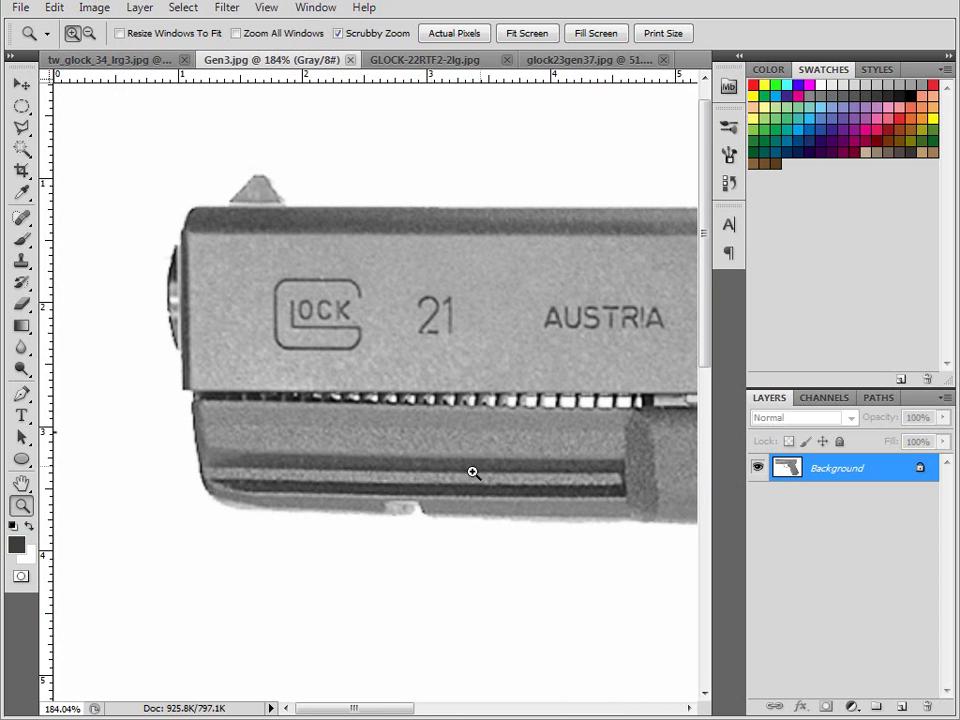
pyautogui.moveTo(540, 447); pyautogui.dragTo(401, 433)
pyautogui.moveTo(465, 347); pyautogui.dragTo(375, 405)
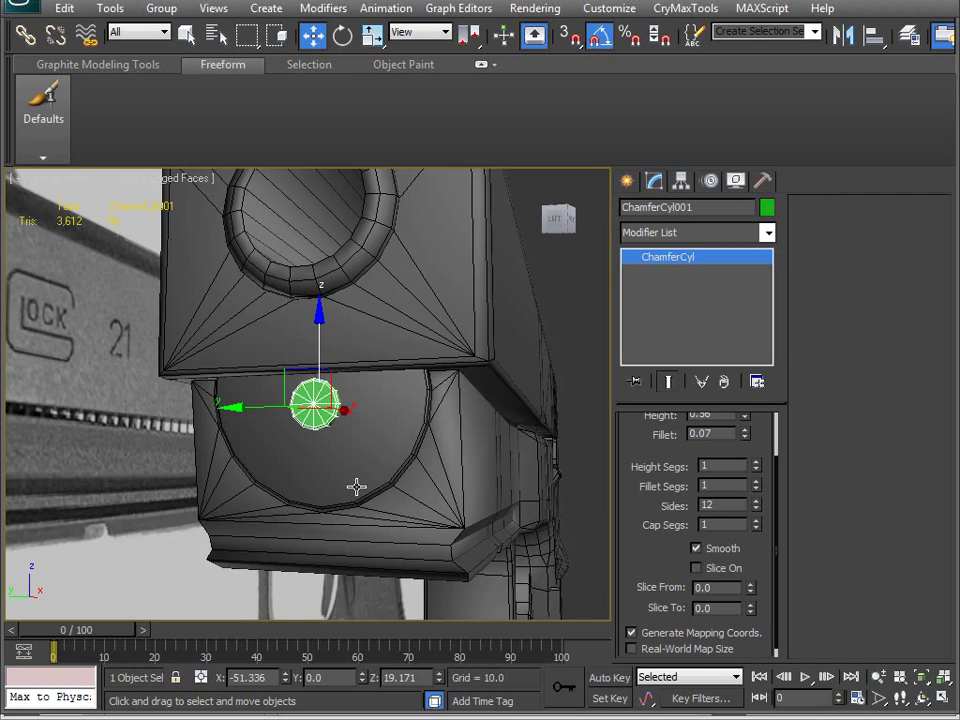
# Step: Convert the chamfered disc to an Editable Poly
pyautogui.keyDown('alt'); pyautogui.moveTo(356, 487); pyautogui.dragTo(326, 464, button='middle'); pyautogui.keyUp('alt')
pyautogui.scroll(6, 330, 470)
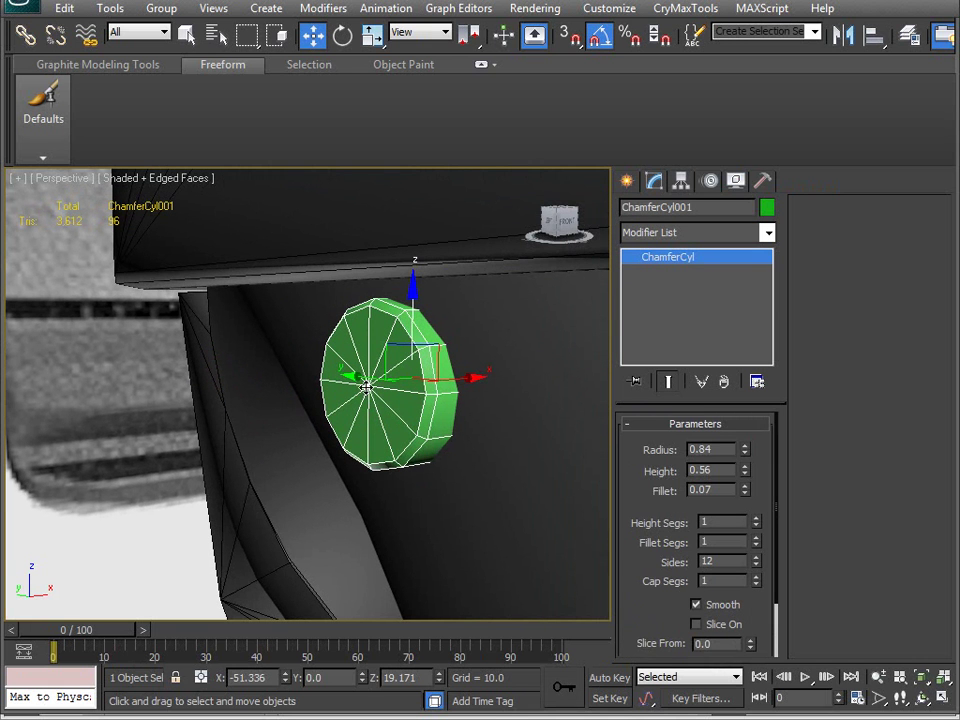
pyautogui.hotkey('ctrl', 'e')
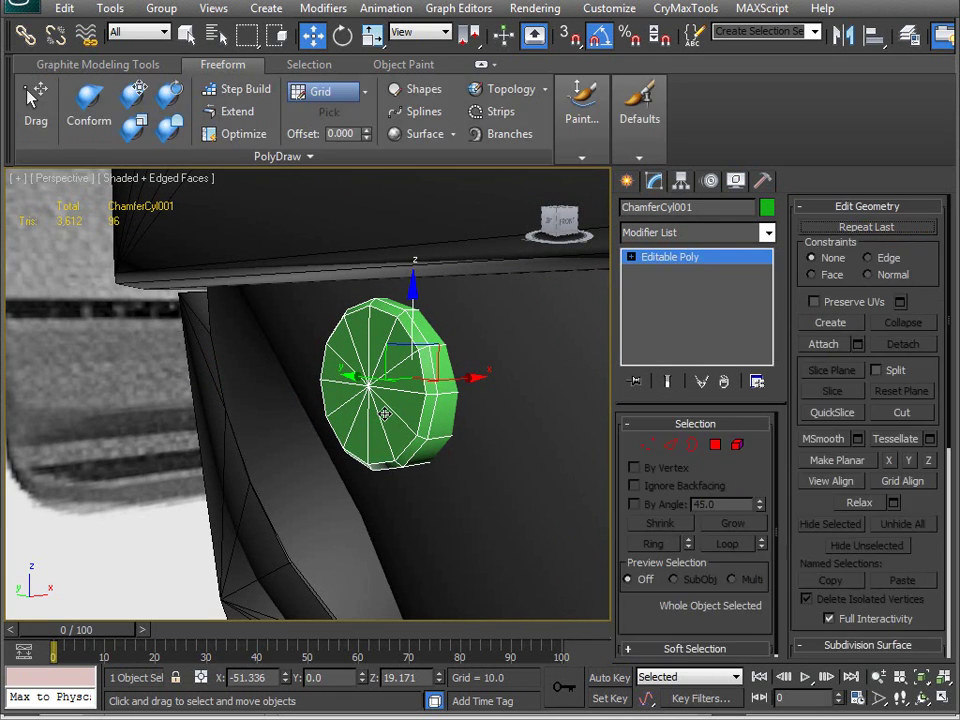
# Step: Pull the center vertex of the disc's front face outward along X to about -52.02 to make a domed face
pyautogui.press('1')
pyautogui.click(370, 387)
pyautogui.keyDown('alt'); pyautogui.moveTo(370, 387); pyautogui.dragTo(452, 385, button='middle'); pyautogui.keyUp('alt')
pyautogui.moveTo(437, 356)
pyautogui.mouseDown()
pyautogui.moveTo(402, 370)
pyautogui.moveTo(423, 362)
pyautogui.mouseUp()
pyautogui.keyDown('alt'); pyautogui.moveTo(423, 362); pyautogui.dragTo(322, 492, button='middle'); pyautogui.keyUp('alt')
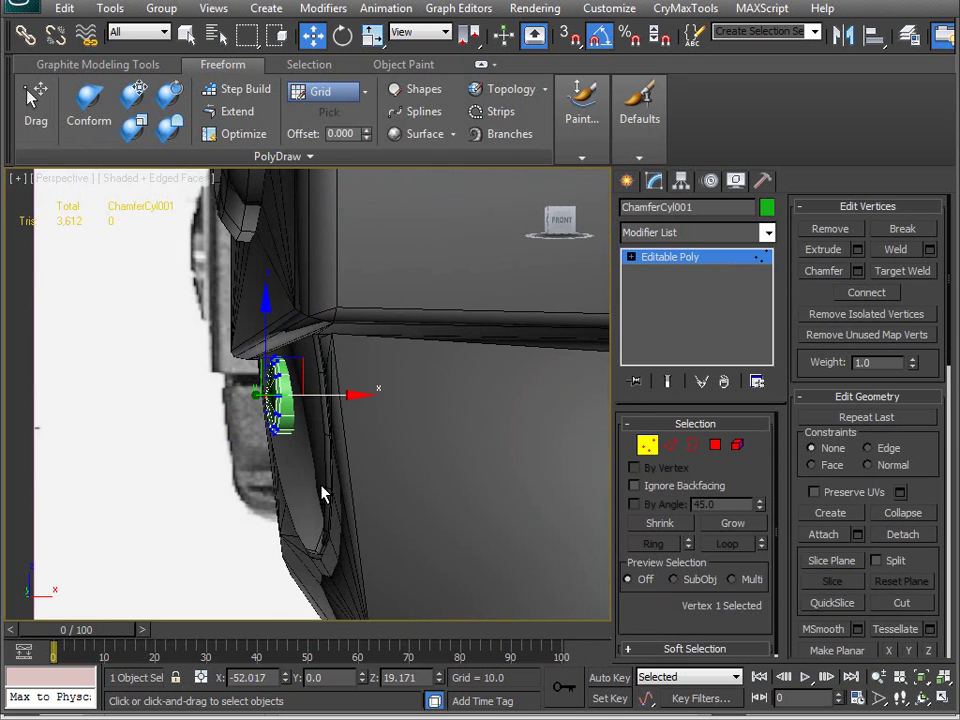
# Step: Delete the rear cap and rear chamfer polygons of the disc, leaving its back open
pyautogui.press('F3')
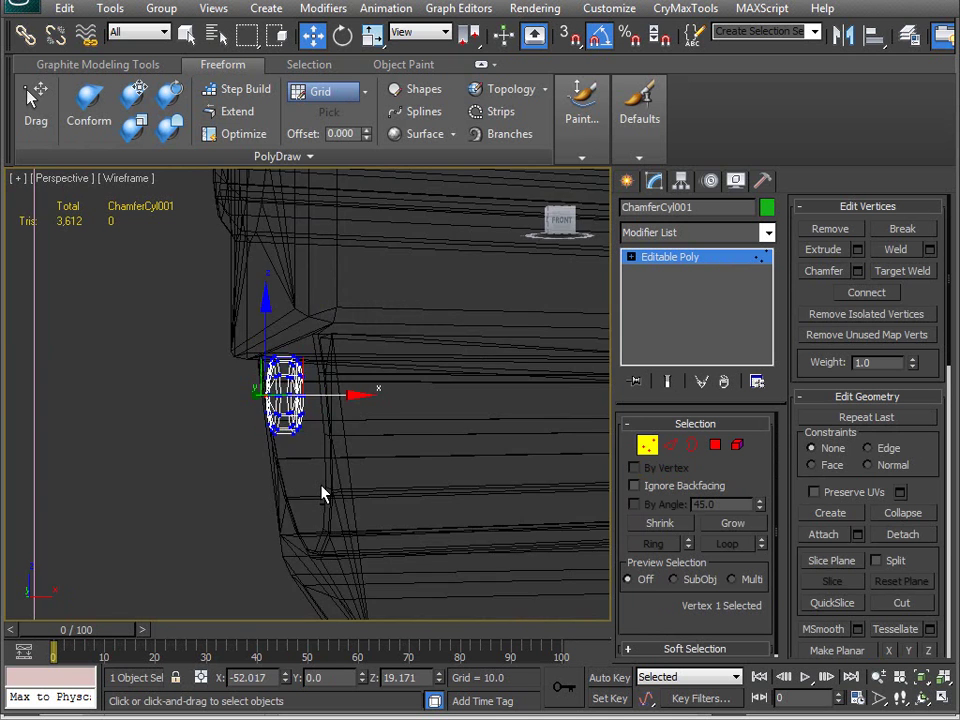
pyautogui.scroll(5, 319, 493)
pyautogui.scroll(-3, 262, 466)
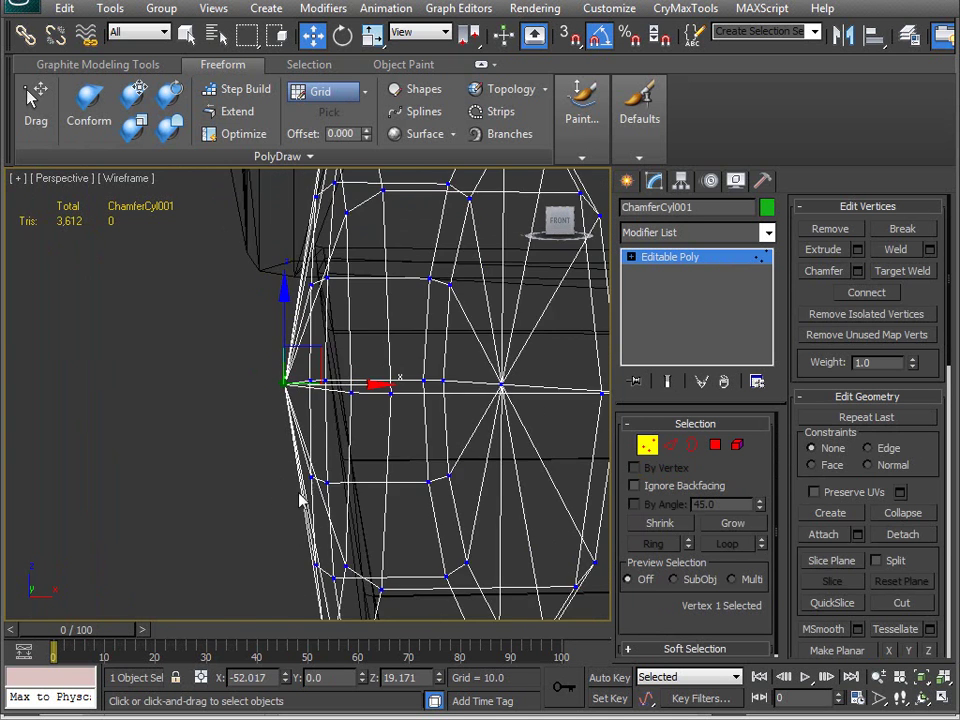
pyautogui.moveTo(262, 466); pyautogui.dragTo(209, 464, button='middle')
pyautogui.keyDown('alt'); pyautogui.moveTo(336, 369); pyautogui.dragTo(565, 458, button='middle'); pyautogui.keyUp('alt')
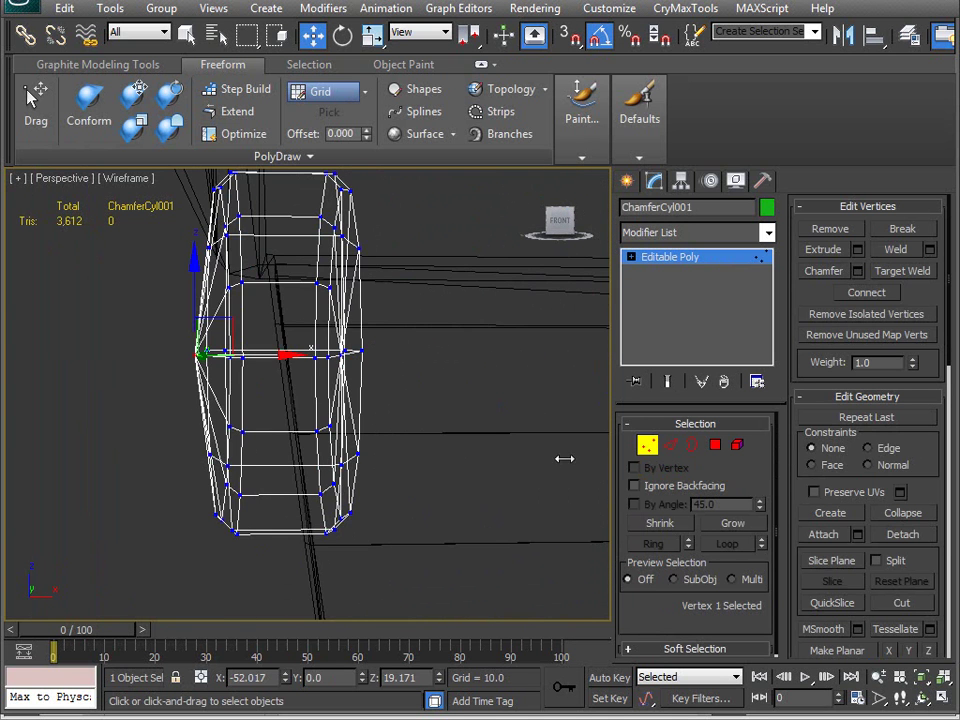
pyautogui.click(716, 445)
pyautogui.scroll(-3, 397, 467)
pyautogui.moveTo(386, 238); pyautogui.dragTo(300, 543)
pyautogui.keyDown('alt'); pyautogui.moveTo(167, 553); pyautogui.dragTo(273, 216); pyautogui.keyUp('alt')
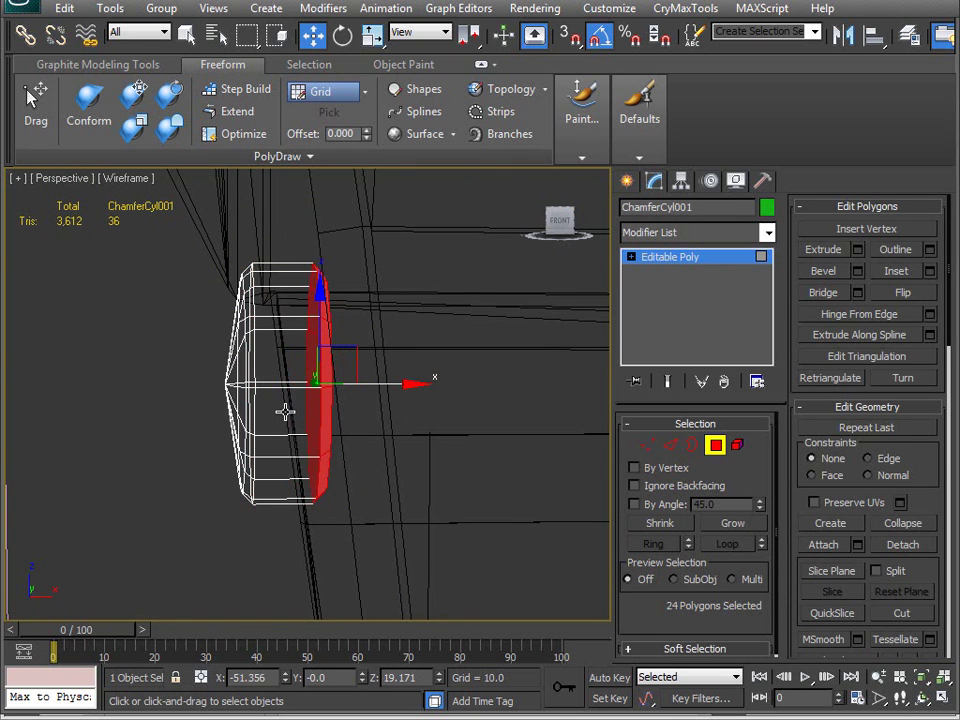
pyautogui.press('Delete')
pyautogui.press('c')
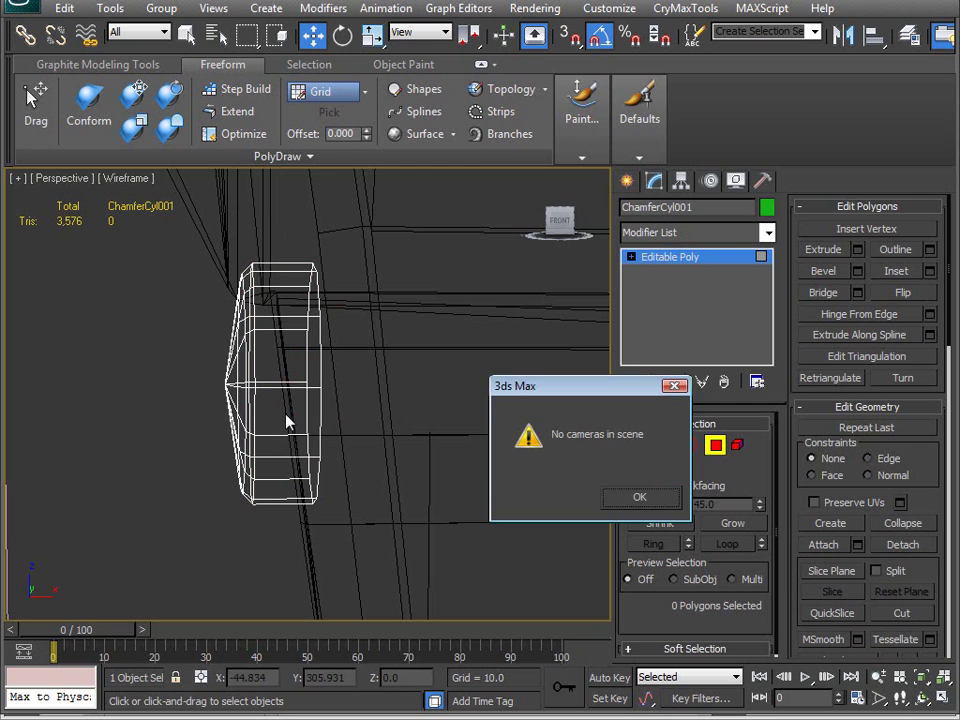
pyautogui.click(640, 496)
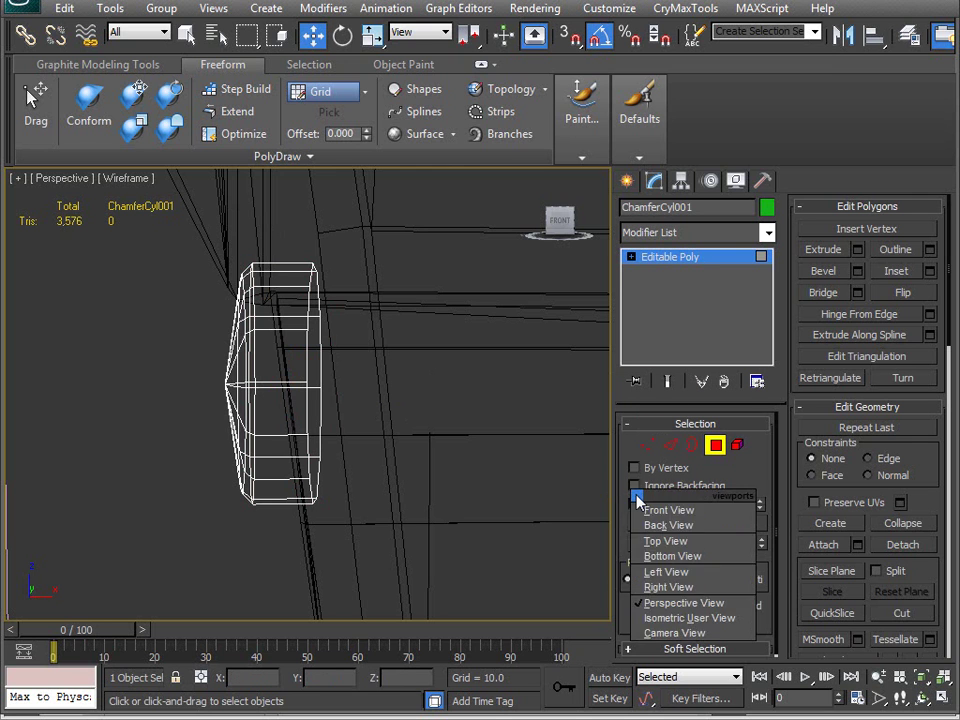
# Step: Inspect the open-backed disc in the frame opening with shaded display, from the muzzle end and from the side of the whole pistol
pyautogui.moveTo(260, 410)
pyautogui.mouseDown(button='middle')
pyautogui.moveTo(309, 388)
pyautogui.moveTo(474, 407)
pyautogui.mouseUp(button='middle')
pyautogui.scroll(-3, 317, 366)
pyautogui.press('F3')
pyautogui.scroll(-3, 317, 366)
pyautogui.click(727, 442)
pyautogui.click(491, 469)
pyautogui.moveTo(491, 469)
pyautogui.keyDown('alt'); pyautogui.mouseDown(button='middle')
pyautogui.moveTo(333, 487)
pyautogui.moveTo(435, 489)
pyautogui.moveTo(519, 510)
pyautogui.moveTo(470, 465)
pyautogui.moveTo(493, 470)
pyautogui.mouseUp(button='middle'); pyautogui.keyUp('alt')
pyautogui.scroll(-3, 492, 467)
pyautogui.moveTo(445, 418); pyautogui.dragTo(477, 486, button='middle')
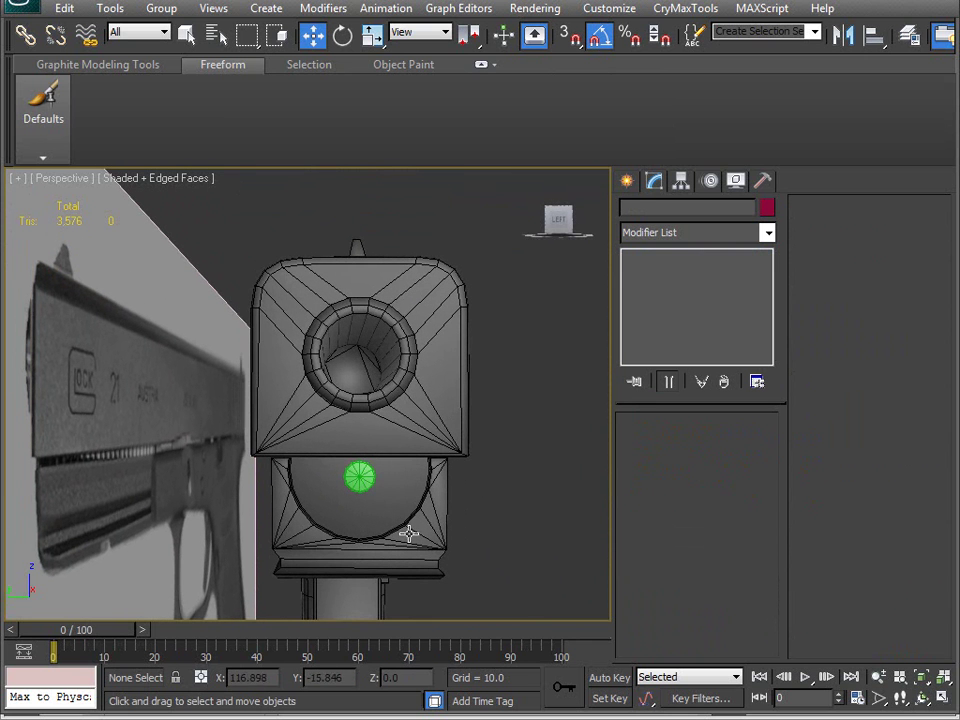
pyautogui.keyDown('alt'); pyautogui.moveTo(416, 490); pyautogui.dragTo(377, 461, button='middle'); pyautogui.keyUp('alt')
pyautogui.click(357, 479)
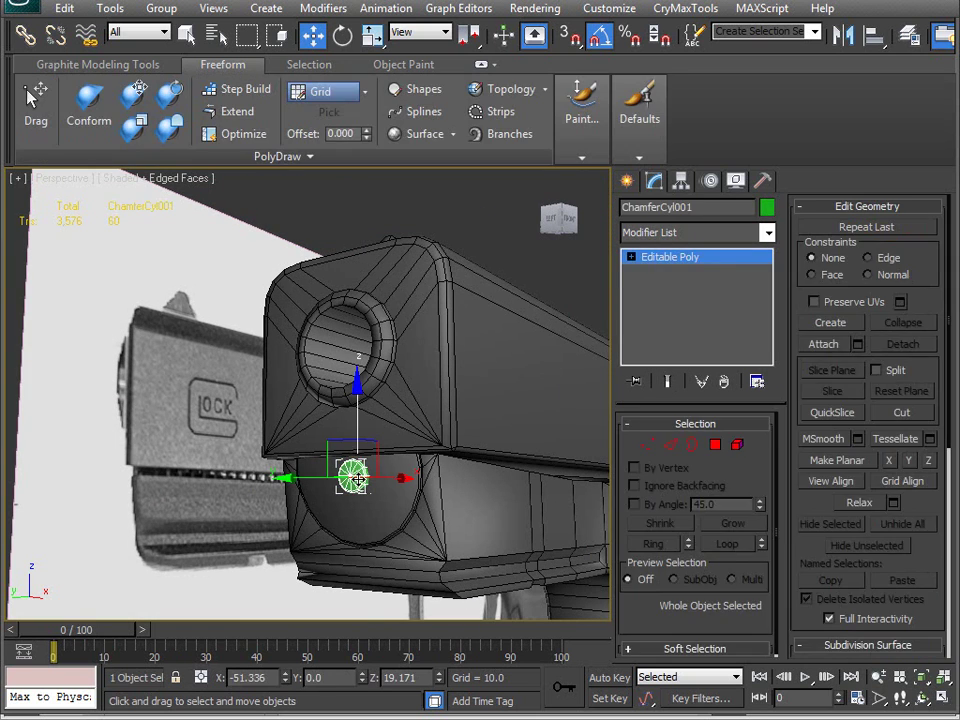
pyautogui.moveTo(435, 450); pyautogui.dragTo(484, 501, button='middle')
pyautogui.scroll(6, 392, 444)
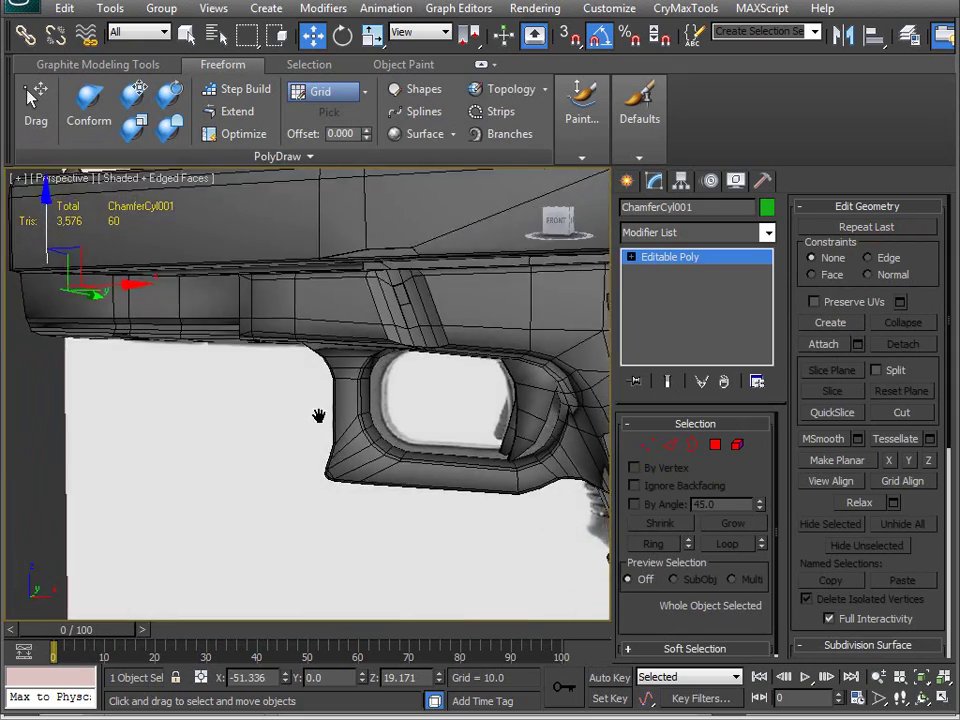
pyautogui.scroll(-6, 318, 415)
pyautogui.keyDown('alt'); pyautogui.moveTo(197, 439); pyautogui.dragTo(300, 480, button='middle'); pyautogui.keyUp('alt')
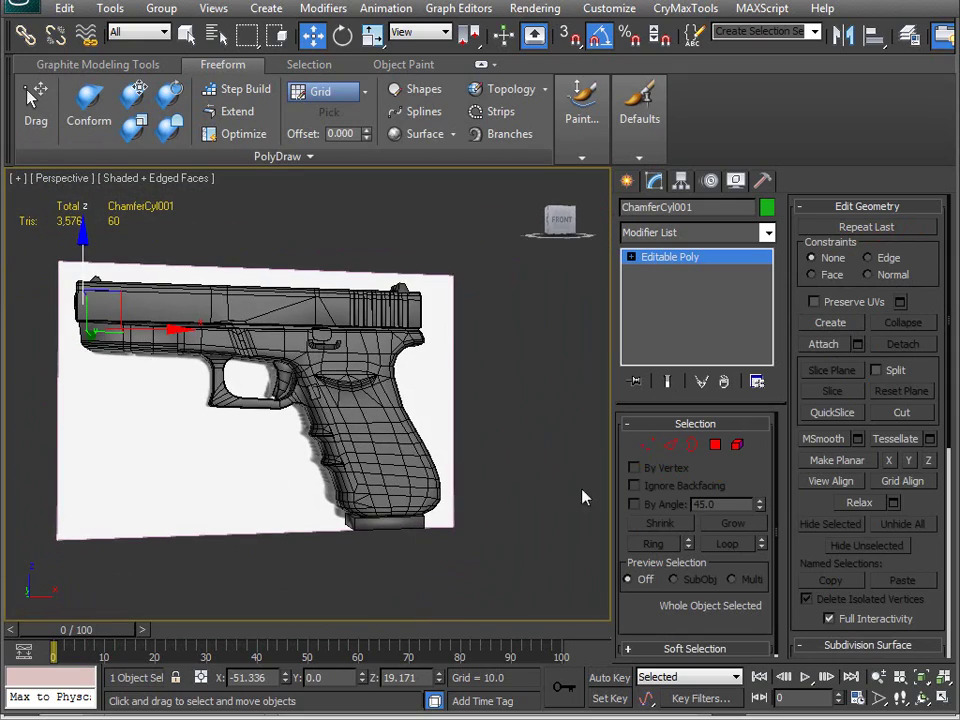
# Step: Select the Extras object containing the magazine and trigger, and hide all unselected objects
pyautogui.click(381, 523)
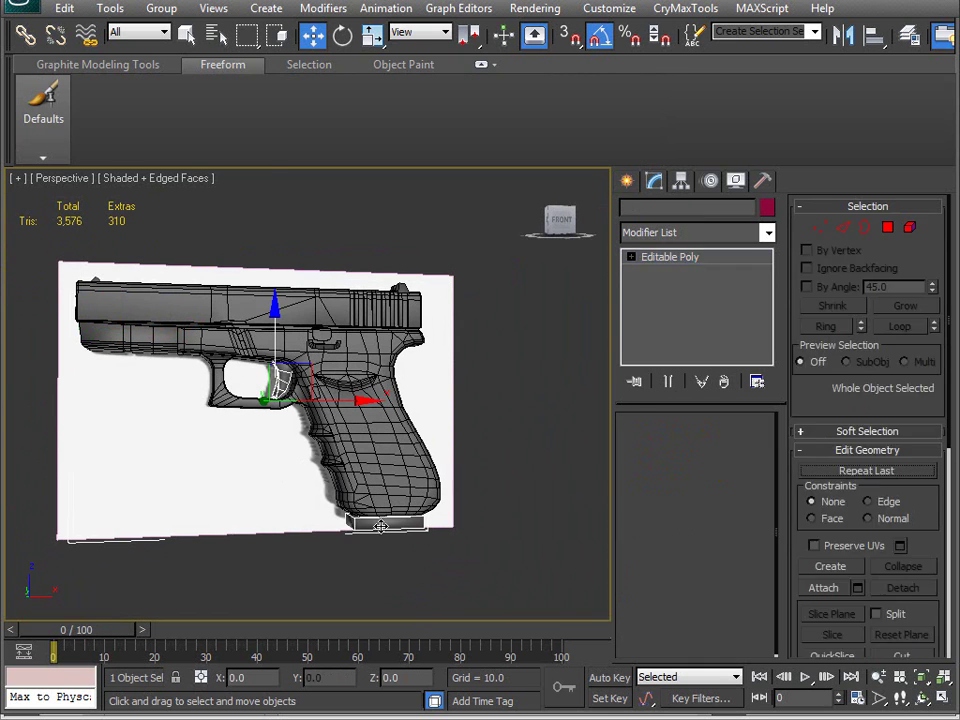
pyautogui.keyDown('alt'); pyautogui.moveTo(381, 538); pyautogui.dragTo(408, 432, button='middle'); pyautogui.keyUp('alt')
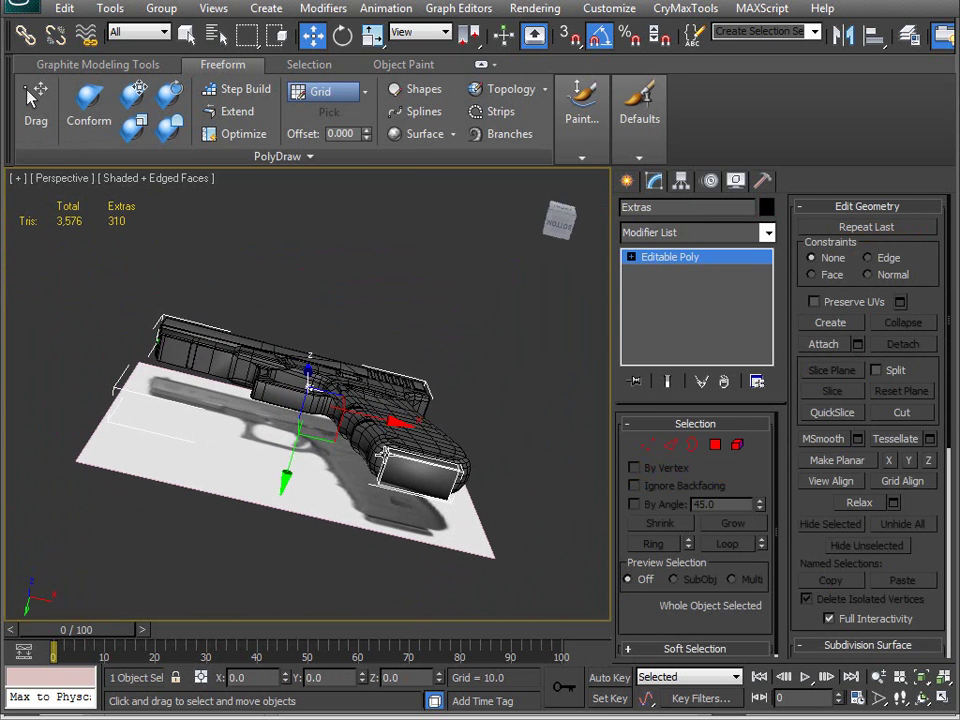
pyautogui.press('g')
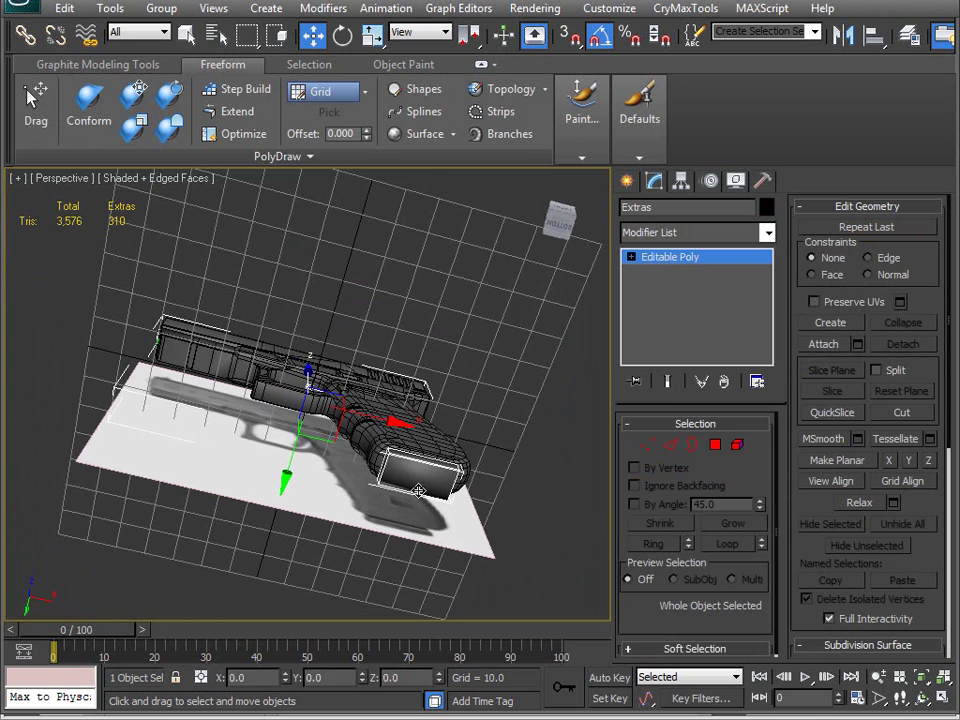
pyautogui.press('g')
pyautogui.keyDown('alt'); pyautogui.moveTo(418, 490); pyautogui.dragTo(371, 527, button='middle'); pyautogui.keyUp('alt')
pyautogui.scroll(10, 370, 527)
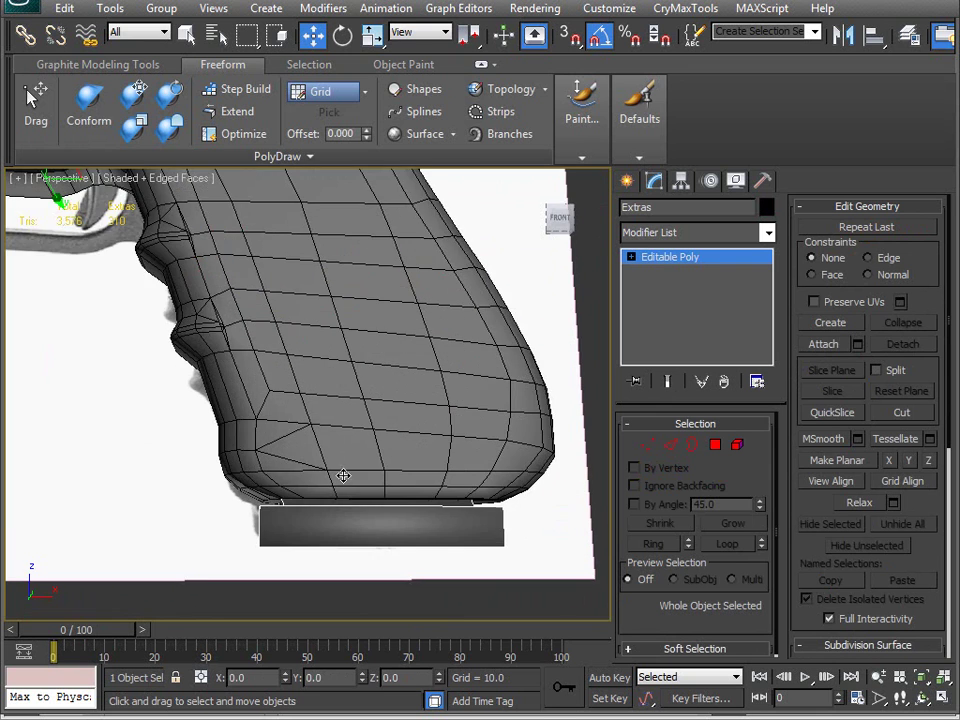
pyautogui.moveTo(48, 258); pyautogui.dragTo(348, 488, button='middle')
pyautogui.moveTo(132, 305); pyautogui.dragTo(400, 505, button='middle')
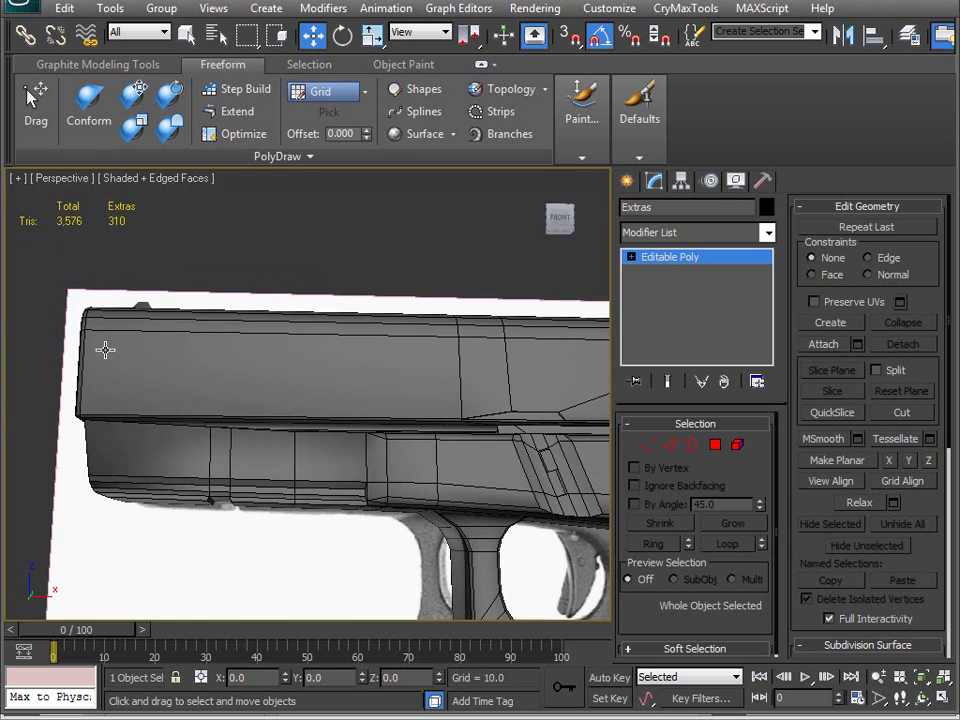
pyautogui.moveTo(250, 391); pyautogui.dragTo(414, 362, button='middle')
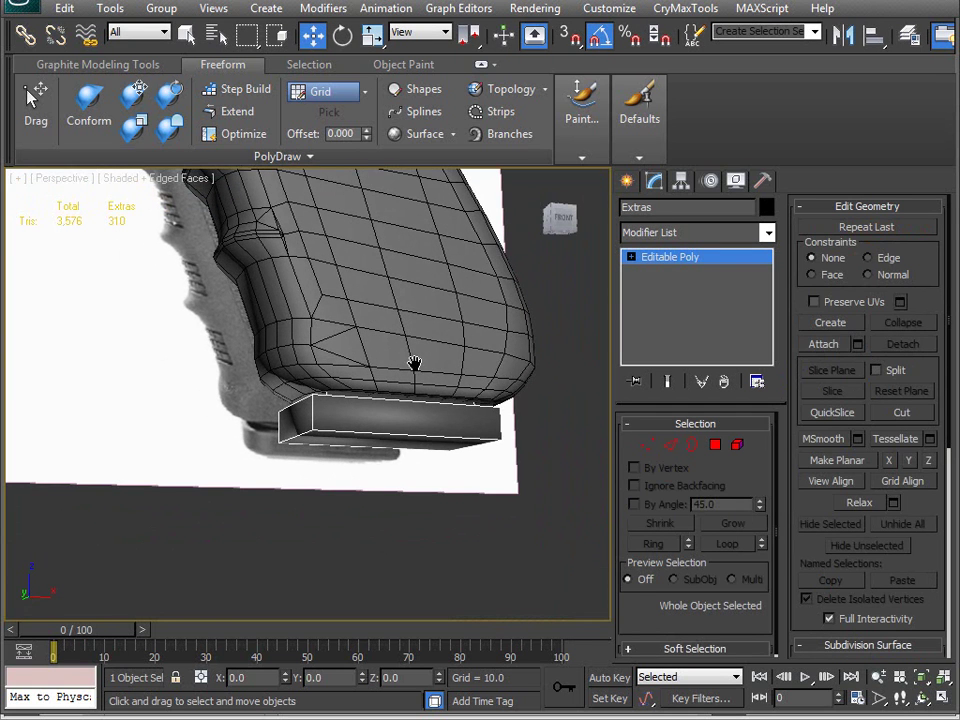
pyautogui.rightClick(383, 291)
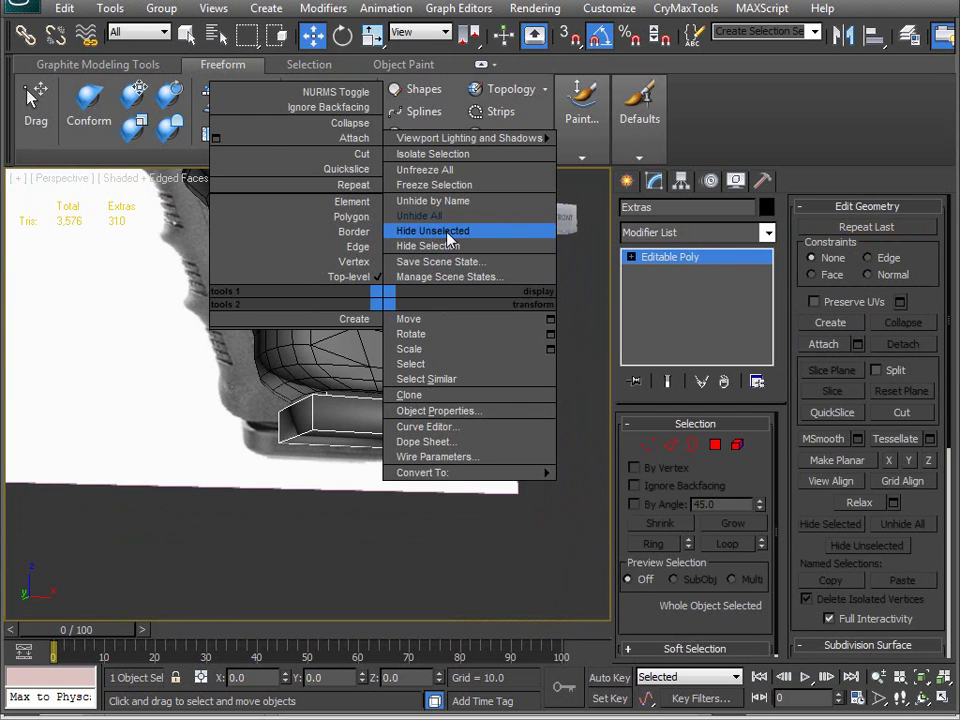
pyautogui.click(449, 231)
# Step: Detach the magazine element from the Extras object as a separate object named Mag
pyautogui.keyDown('alt'); pyautogui.moveTo(448, 240); pyautogui.dragTo(362, 315, button='middle'); pyautogui.keyUp('alt')
pyautogui.click(737, 445)
pyautogui.click(440, 423)
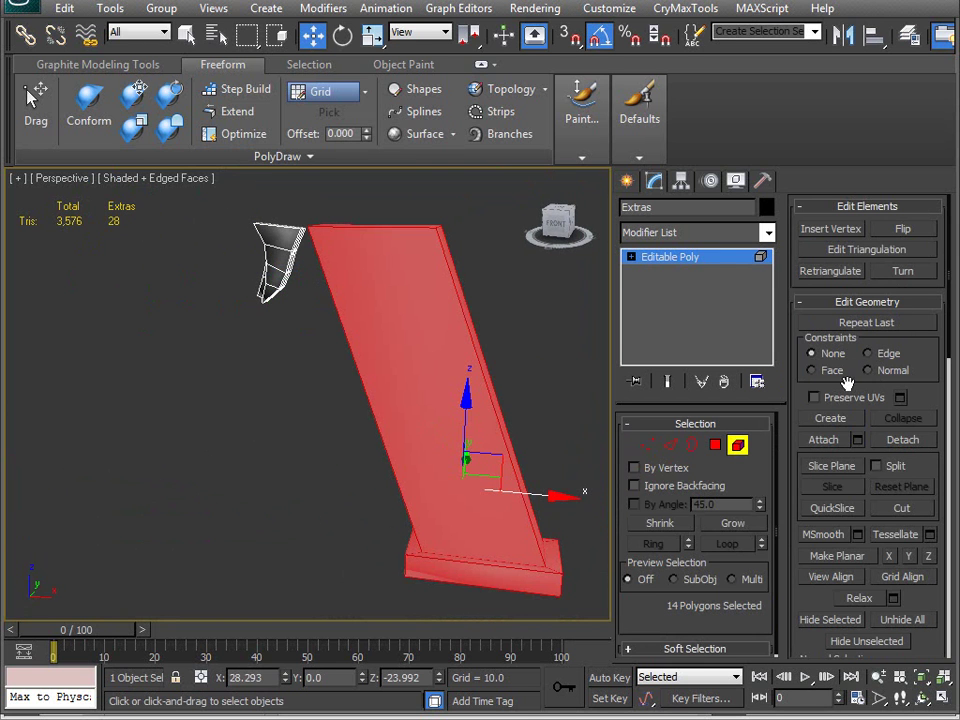
pyautogui.click(902, 441)
pyautogui.write('Mag')
pyautogui.press('Return')
# Step: Select the detached Mag object and hide everything else, including the trigger
pyautogui.click(737, 446)
pyautogui.click(403, 410)
pyautogui.rightClick(401, 407)
pyautogui.click(483, 340)
pyautogui.moveTo(321, 457); pyautogui.dragTo(378, 430, button='middle')
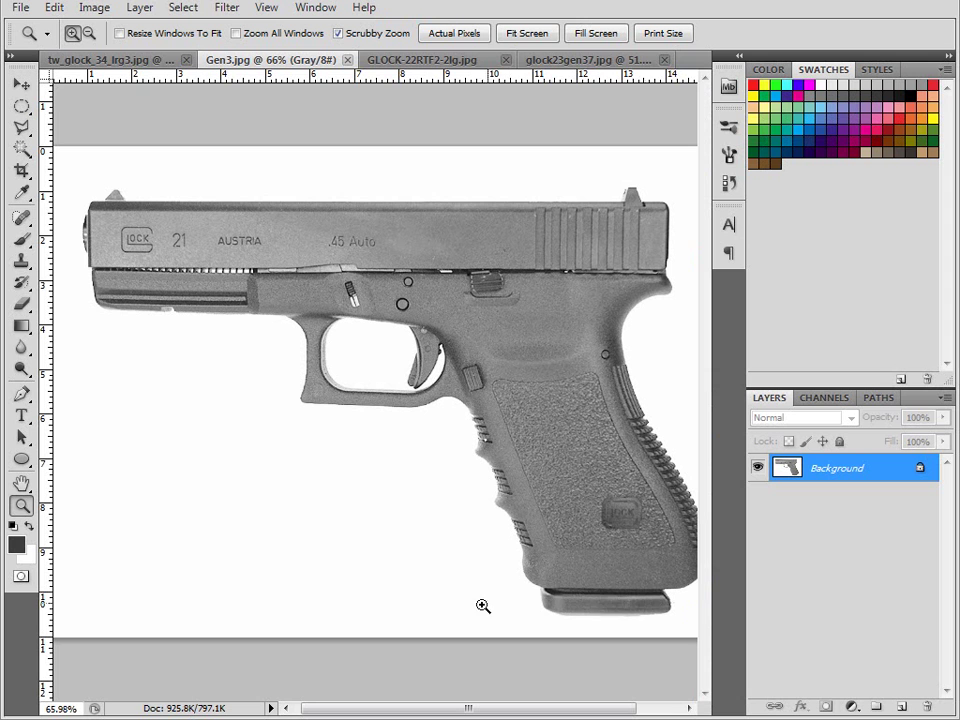
# Step: In Photoshop, look through the reference photos and examine the magazine and its base plate up close in glock23gen37.jpg
pyautogui.click(410, 60)
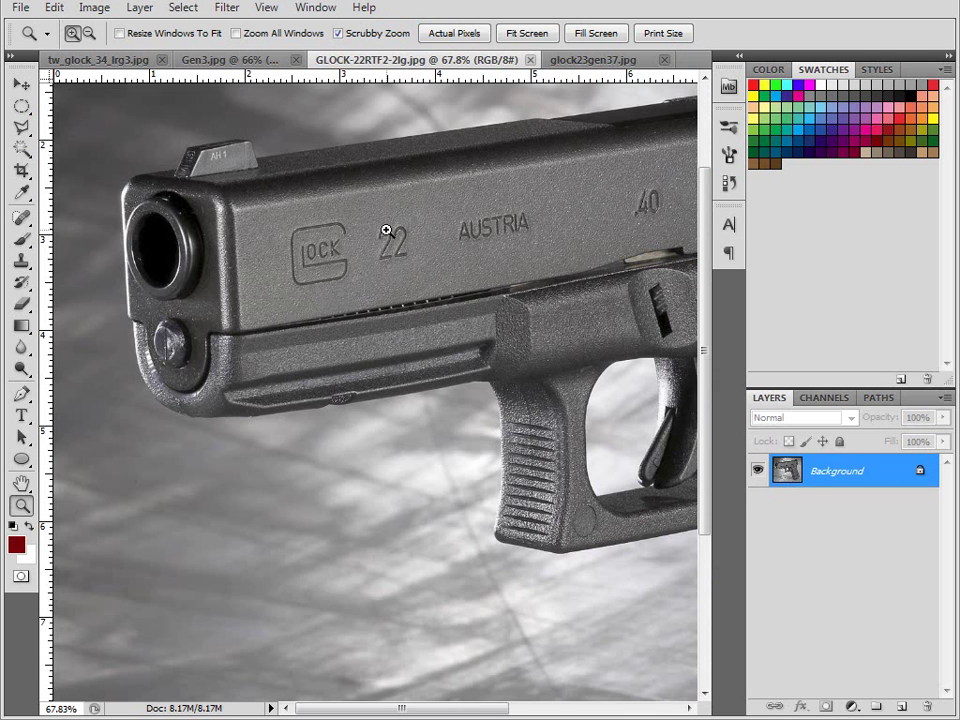
pyautogui.click(120, 62)
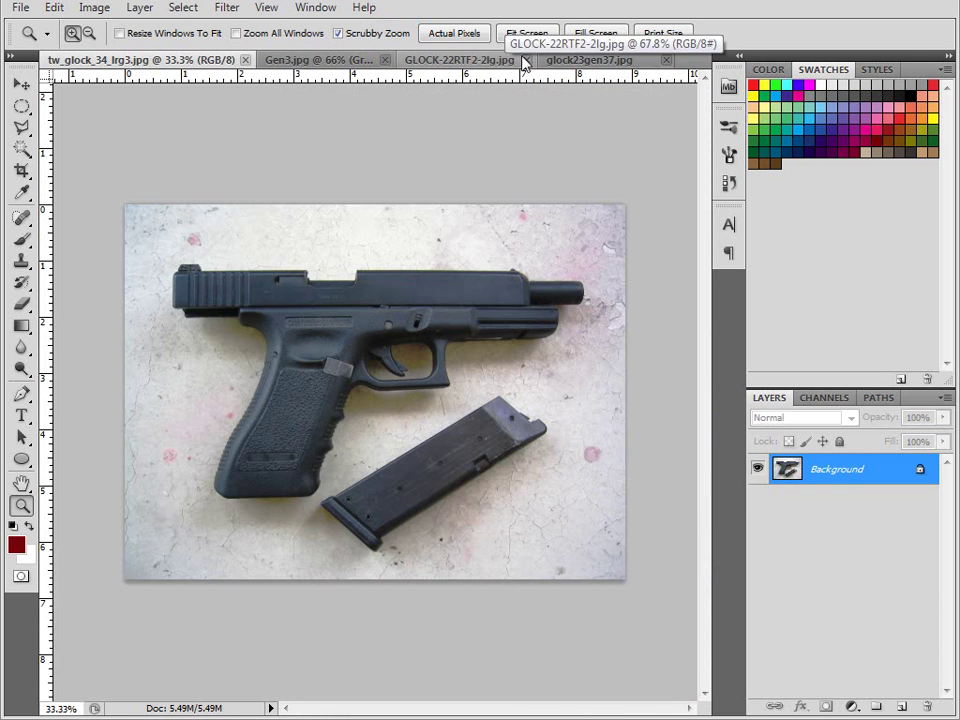
pyautogui.click(593, 60)
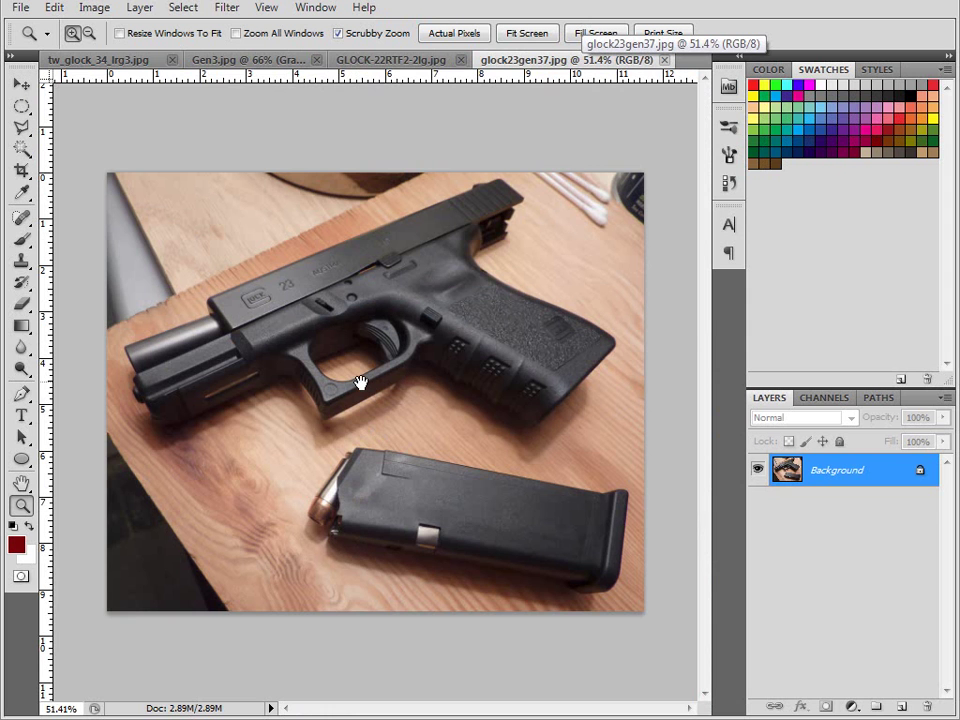
pyautogui.moveTo(422, 506); pyautogui.dragTo(317, 369)
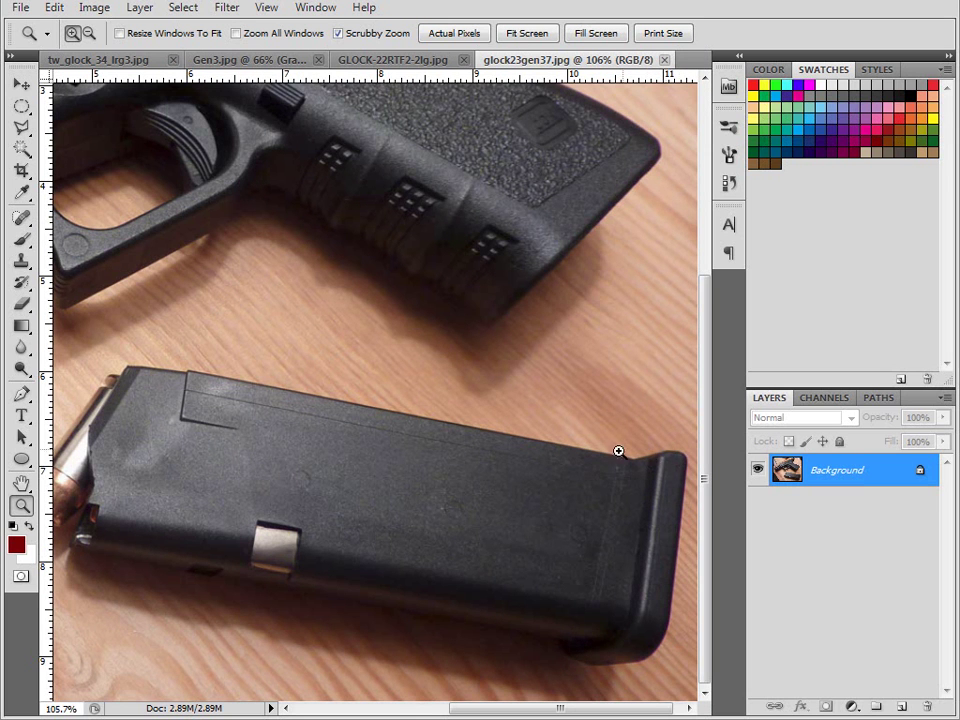
pyautogui.keyDown('ctrl'); pyautogui.hscroll(-1, 350, 533); pyautogui.keyUp('ctrl')
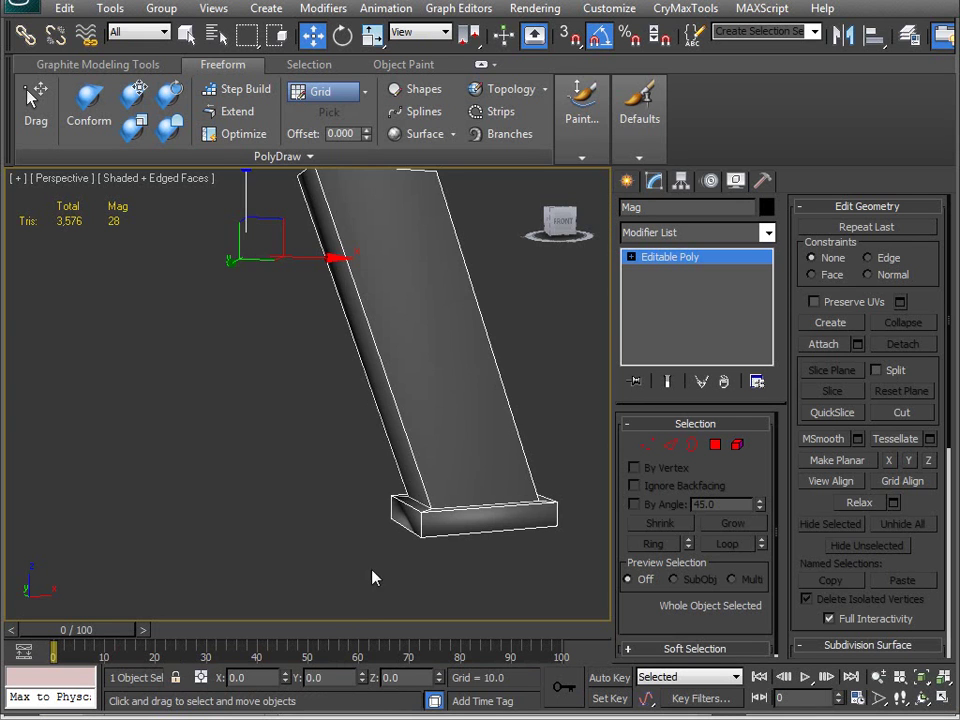
pyautogui.keyDown('alt'); pyautogui.moveTo(375, 574); pyautogui.dragTo(422, 458, button='middle'); pyautogui.keyUp('alt')
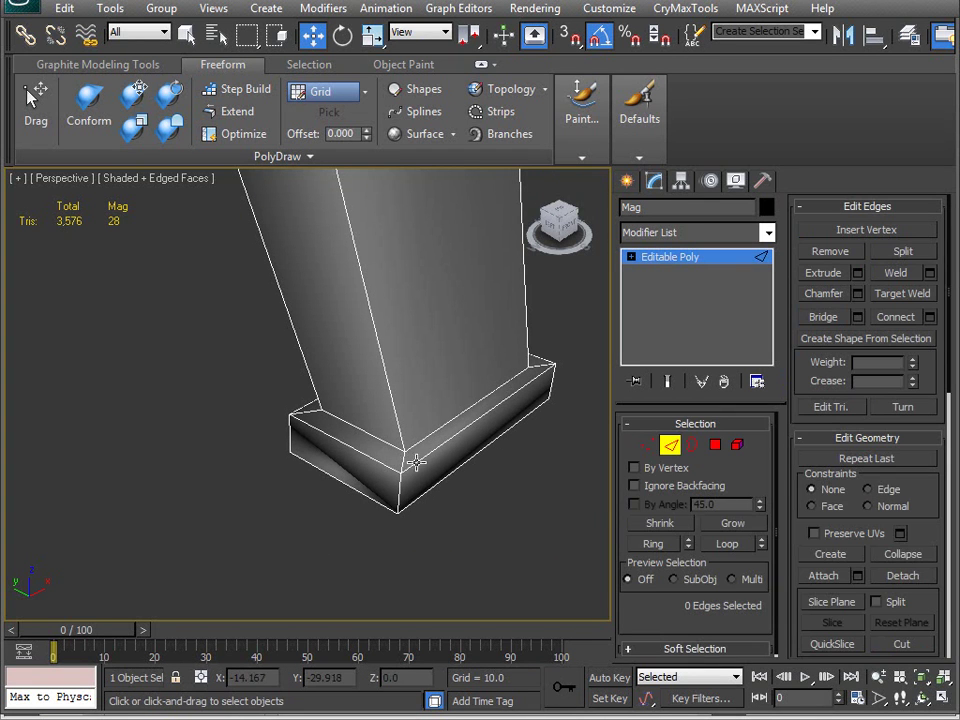
pyautogui.click(399, 462)
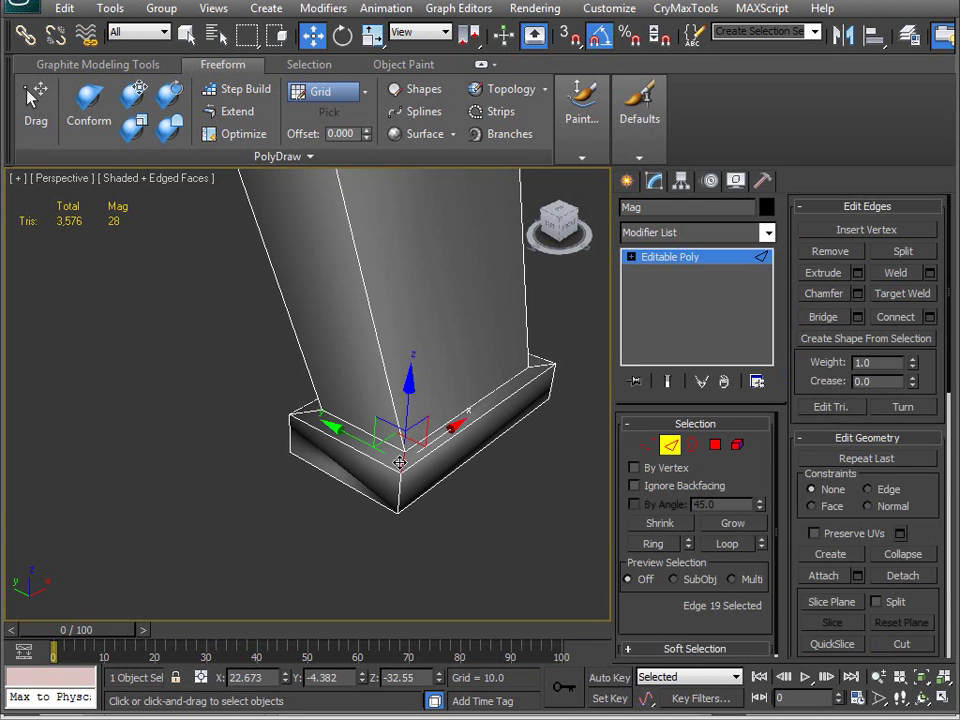
pyautogui.keyDown('ctrl'); pyautogui.click(305, 413); pyautogui.keyUp('ctrl')
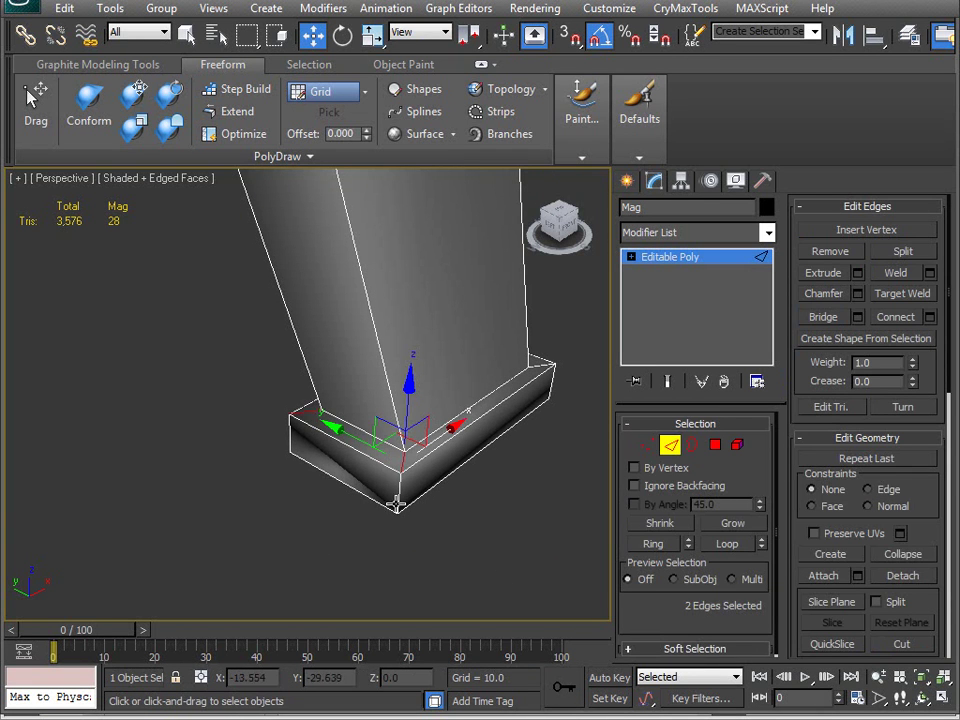
pyautogui.click(499, 574)
# Step: Chamfer the four front corner edges of the magazine body and base plate with an amount of about 2.569 and 3 segments
pyautogui.keyDown('alt'); pyautogui.moveTo(400, 564); pyautogui.dragTo(388, 513, button='middle'); pyautogui.keyUp('alt')
pyautogui.click(401, 530)
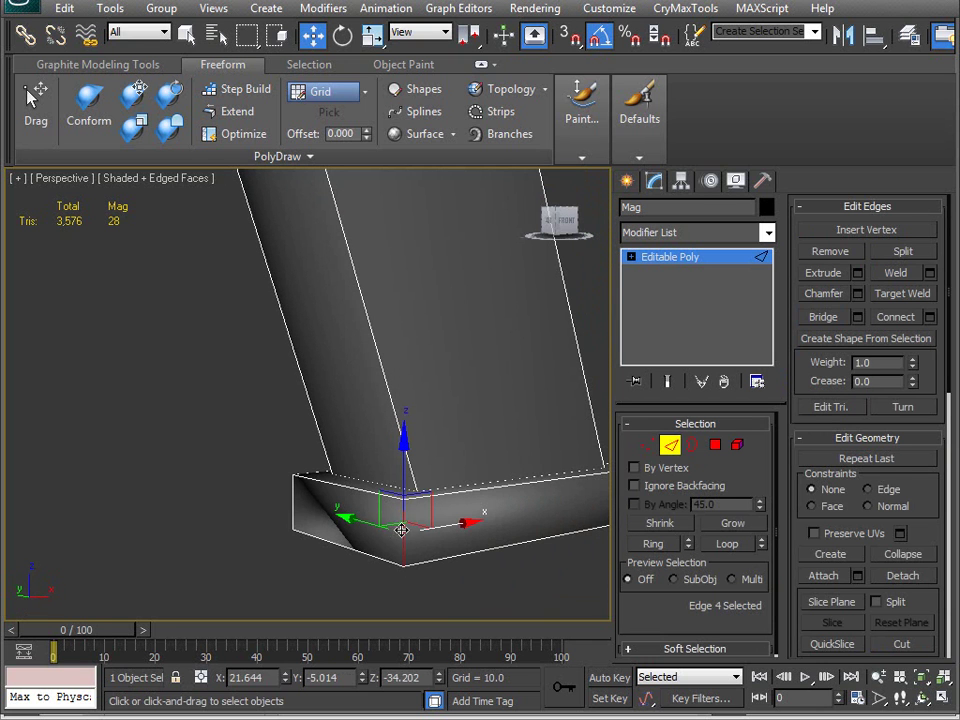
pyautogui.keyDown('ctrl'); pyautogui.click(292, 505); pyautogui.keyUp('ctrl')
pyautogui.keyDown('ctrl'); pyautogui.click(298, 375); pyautogui.keyUp('ctrl')
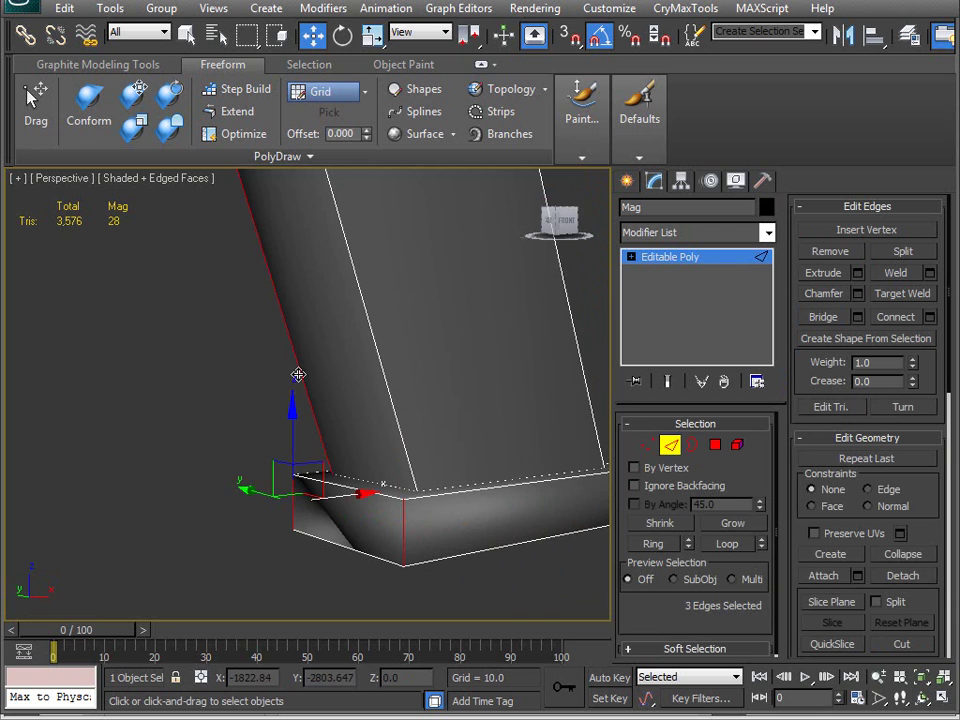
pyautogui.keyDown('ctrl'); pyautogui.click(377, 339); pyautogui.keyUp('ctrl')
pyautogui.keyDown('alt'); pyautogui.moveTo(377, 339); pyautogui.dragTo(367, 486, button='middle'); pyautogui.keyUp('alt')
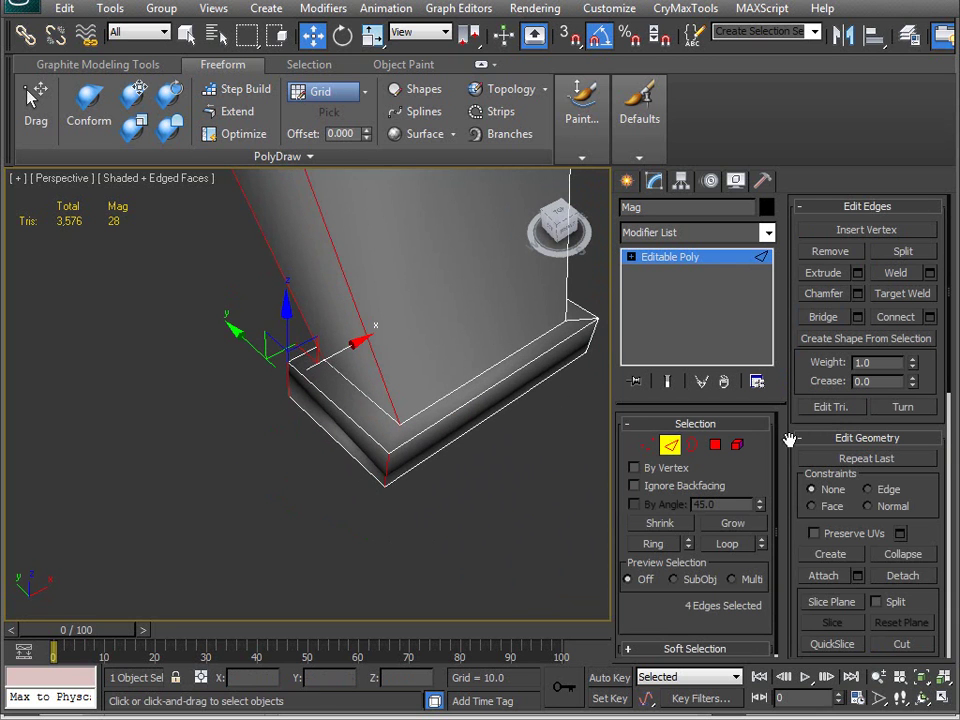
pyautogui.click(857, 293)
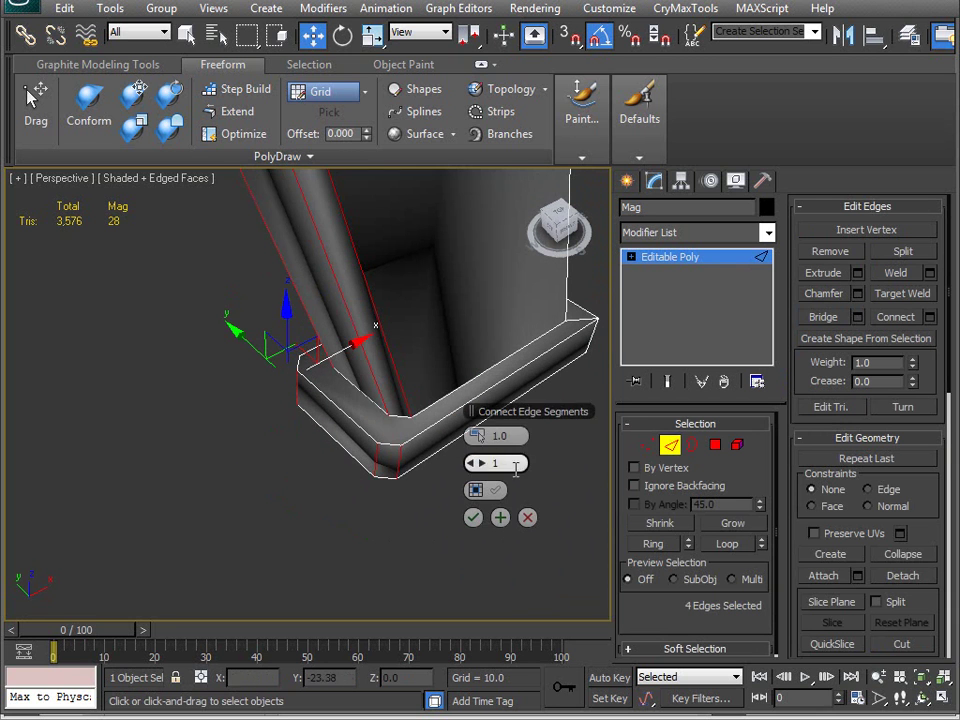
pyautogui.moveTo(487, 441)
pyautogui.mouseDown()
pyautogui.moveTo(486, 467)
pyautogui.moveTo(486, 456)
pyautogui.mouseUp()
# Step: Unhide the Grip object and compare the chamfered magazine corners with the bottom of the grip
pyautogui.keyDown('alt'); pyautogui.moveTo(366, 452); pyautogui.dragTo(292, 380, button='middle'); pyautogui.keyUp('alt')
pyautogui.rightClick(287, 363)
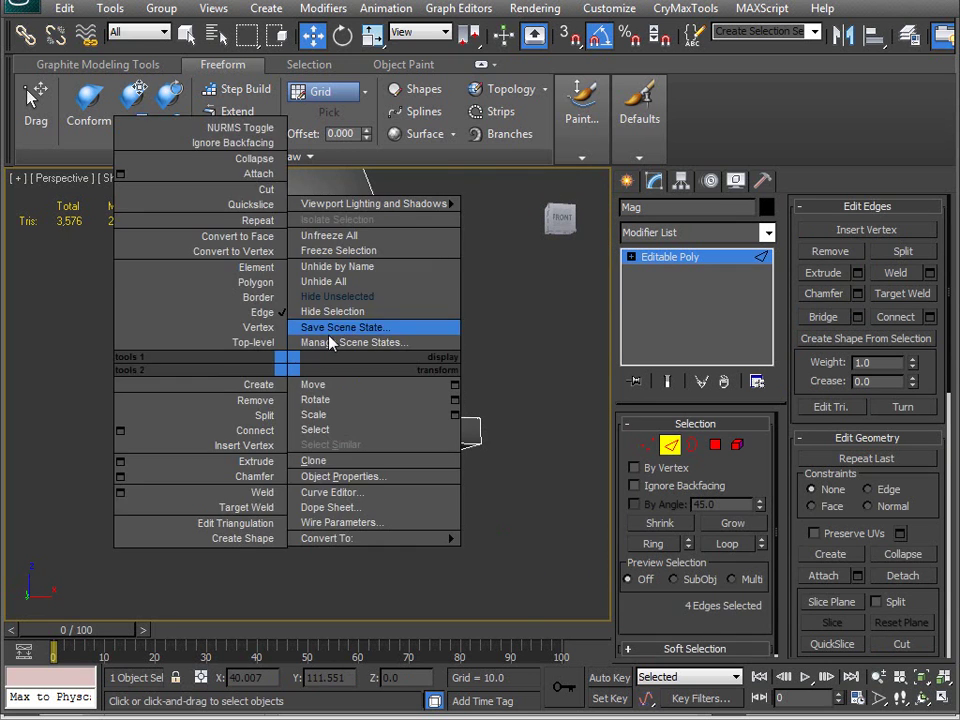
pyautogui.click(370, 273)
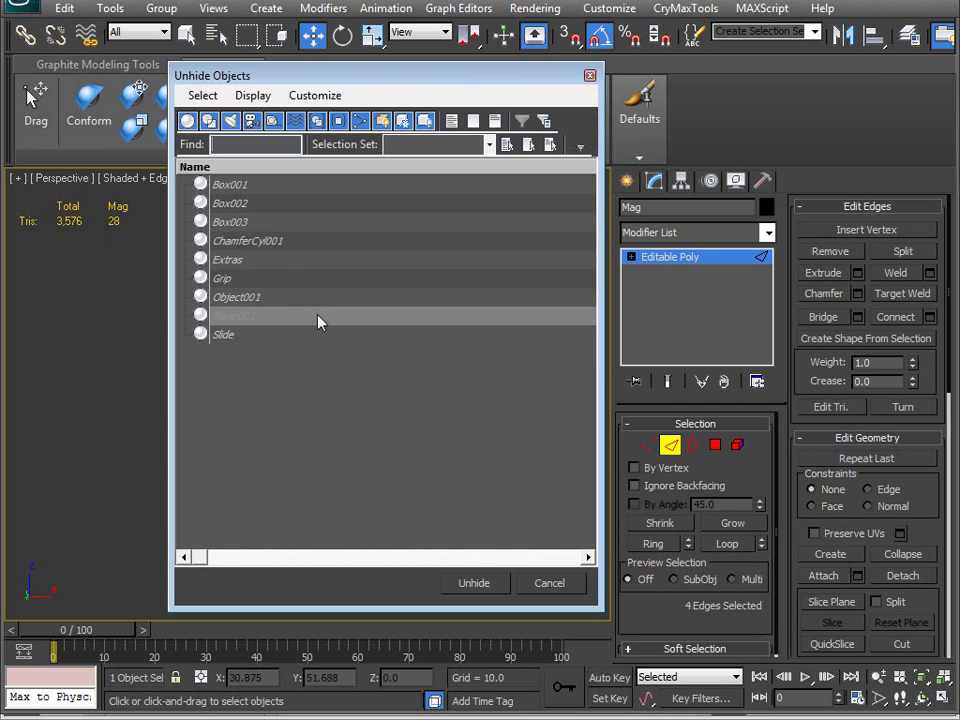
pyautogui.click(225, 279)
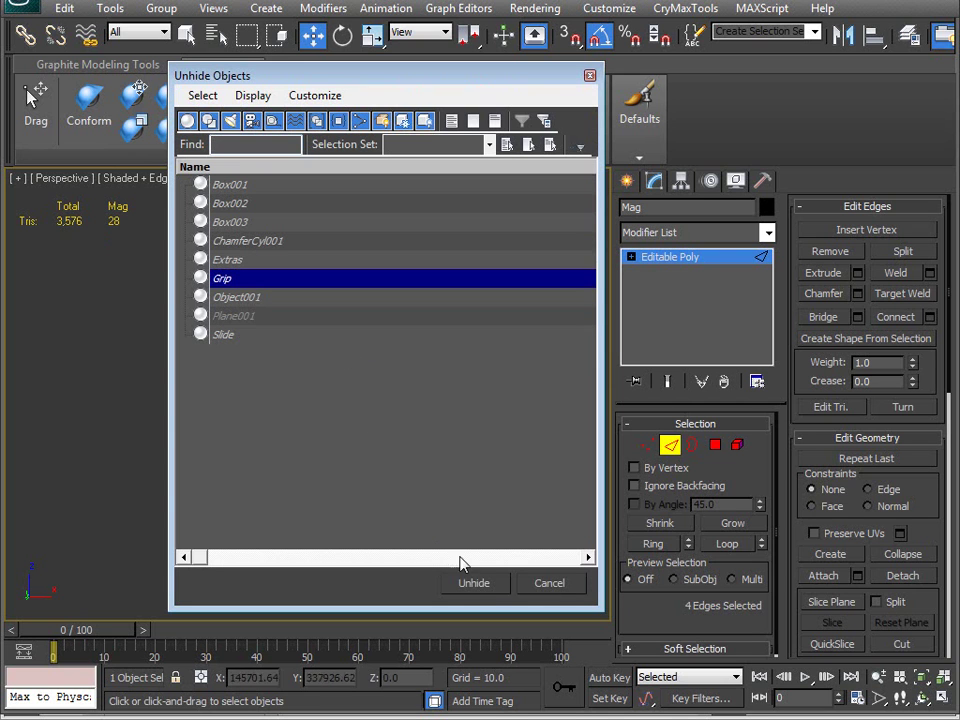
pyautogui.click(474, 583)
pyautogui.keyDown('alt'); pyautogui.moveTo(369, 510); pyautogui.dragTo(394, 405, button='middle'); pyautogui.keyUp('alt')
pyautogui.scroll(8, 370, 406)
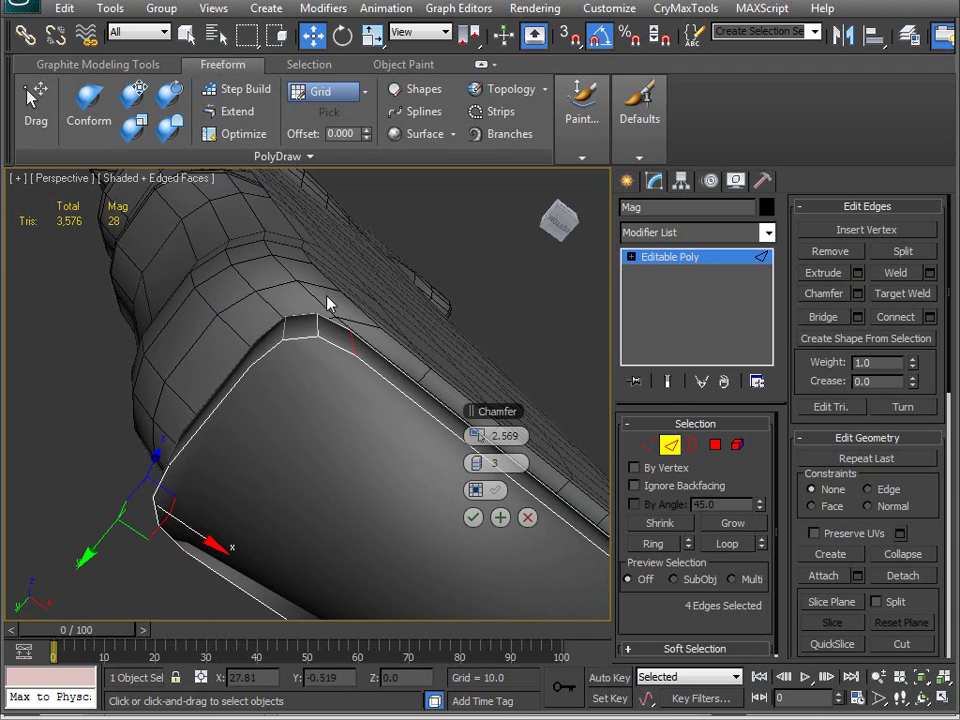
# Step: Adjust the chamfer on the magazine's front corner edges to an amount of 3.198 with 4 segments to match the grip
pyautogui.moveTo(476, 436); pyautogui.dragTo(484, 435)
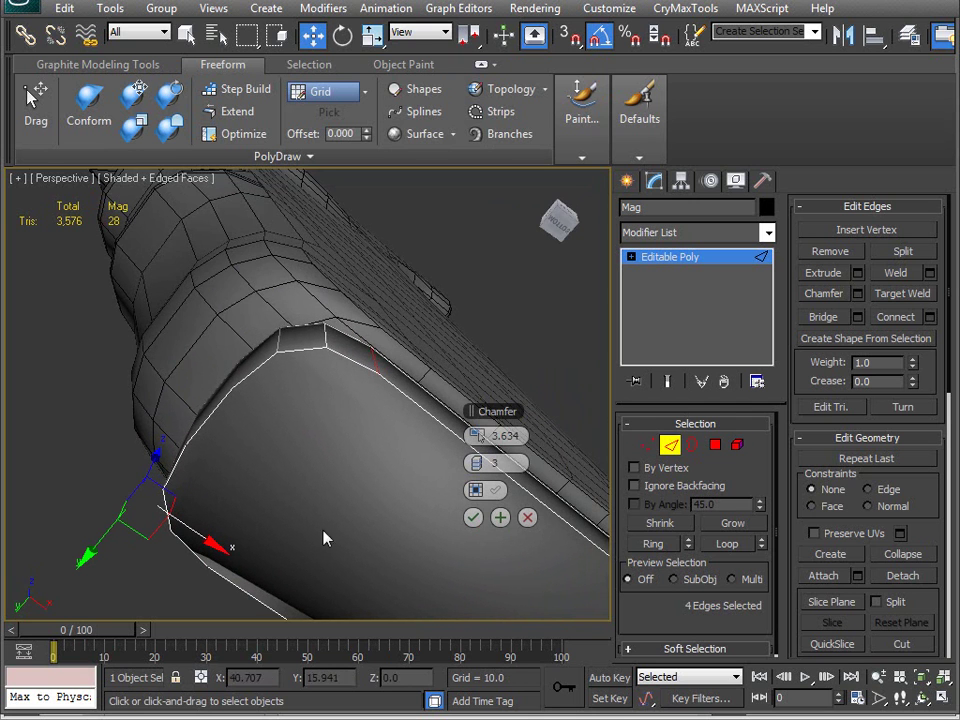
pyautogui.moveTo(478, 436); pyautogui.dragTo(490, 443)
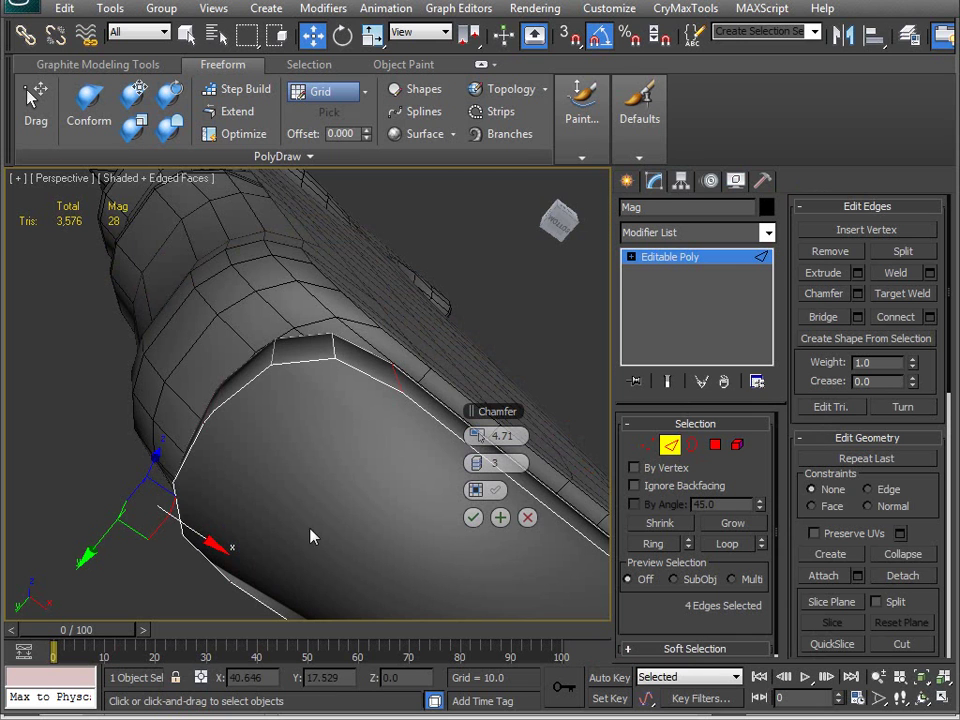
pyautogui.moveTo(478, 436); pyautogui.dragTo(476, 470)
pyautogui.keyDown('alt'); pyautogui.moveTo(330, 480); pyautogui.dragTo(311, 433, button='middle'); pyautogui.keyUp('alt')
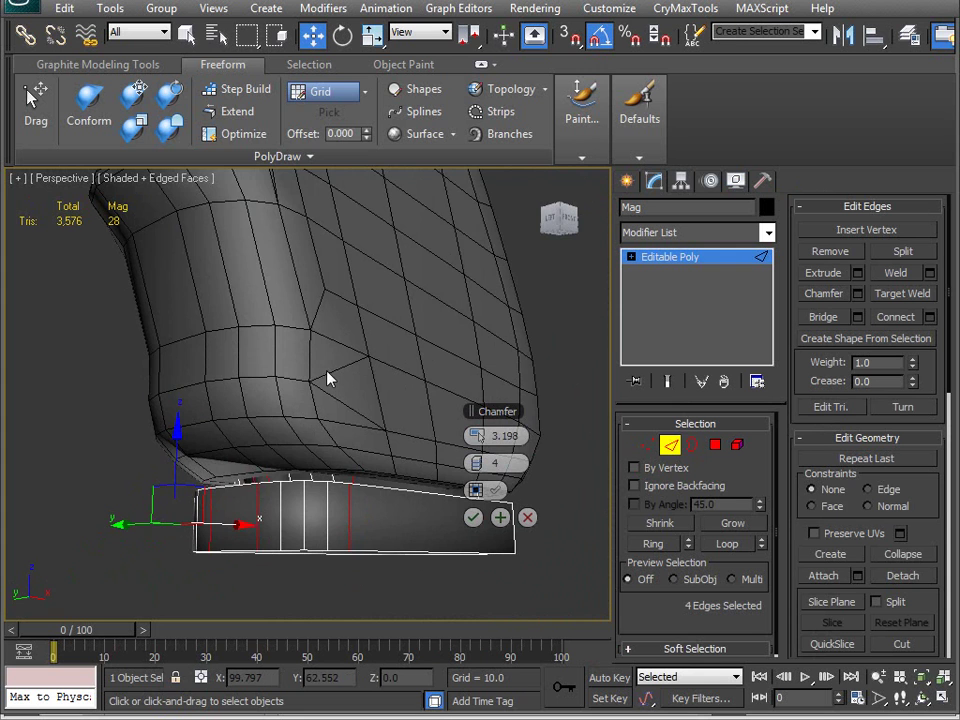
# Step: Hide the grip and apply the chamfer to the magazine's front corners
pyautogui.rightClick(329, 347)
pyautogui.click(376, 277)
pyautogui.keyDown('alt'); pyautogui.moveTo(409, 285); pyautogui.dragTo(340, 466, button='middle'); pyautogui.keyUp('alt')
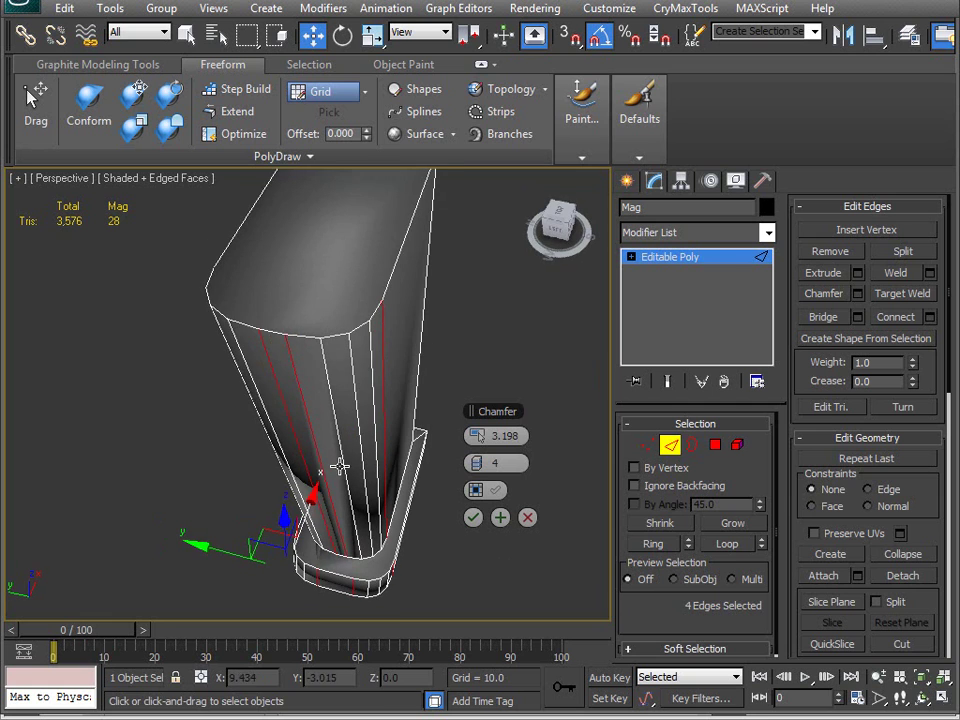
pyautogui.keyDown('alt'); pyautogui.moveTo(254, 322); pyautogui.dragTo(450, 482, button='middle'); pyautogui.keyUp('alt')
pyautogui.click(473, 517)
# Step: Select the outer top edge loop of the magazine base plate, leaving out the inner edges around the magazine body
pyautogui.keyDown('alt'); pyautogui.moveTo(306, 484); pyautogui.dragTo(349, 422, button='middle'); pyautogui.keyUp('alt')
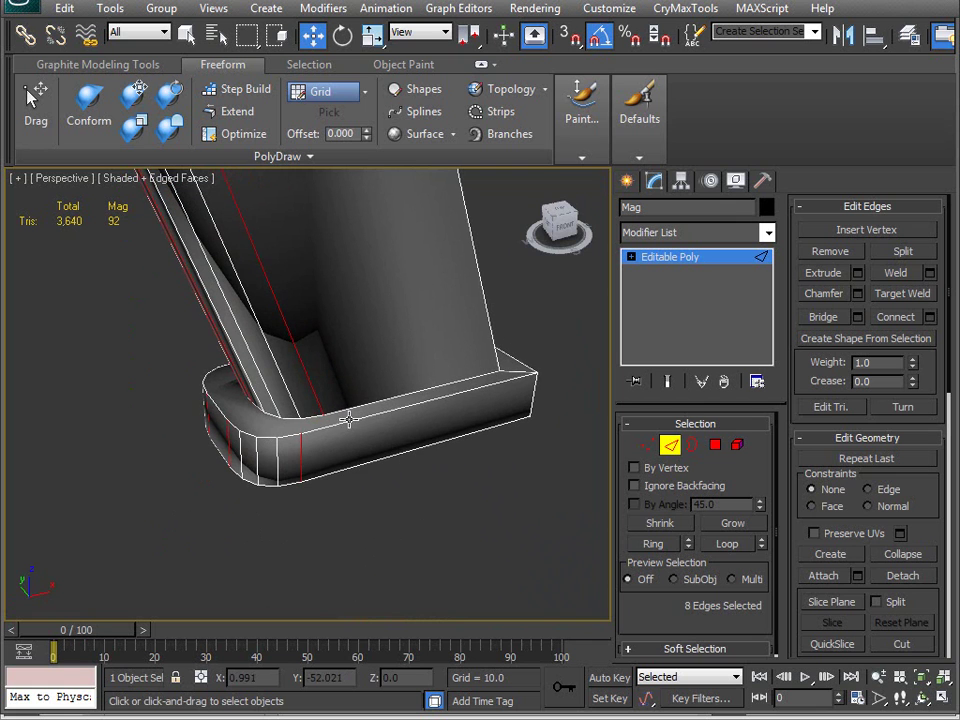
pyautogui.click(350, 420)
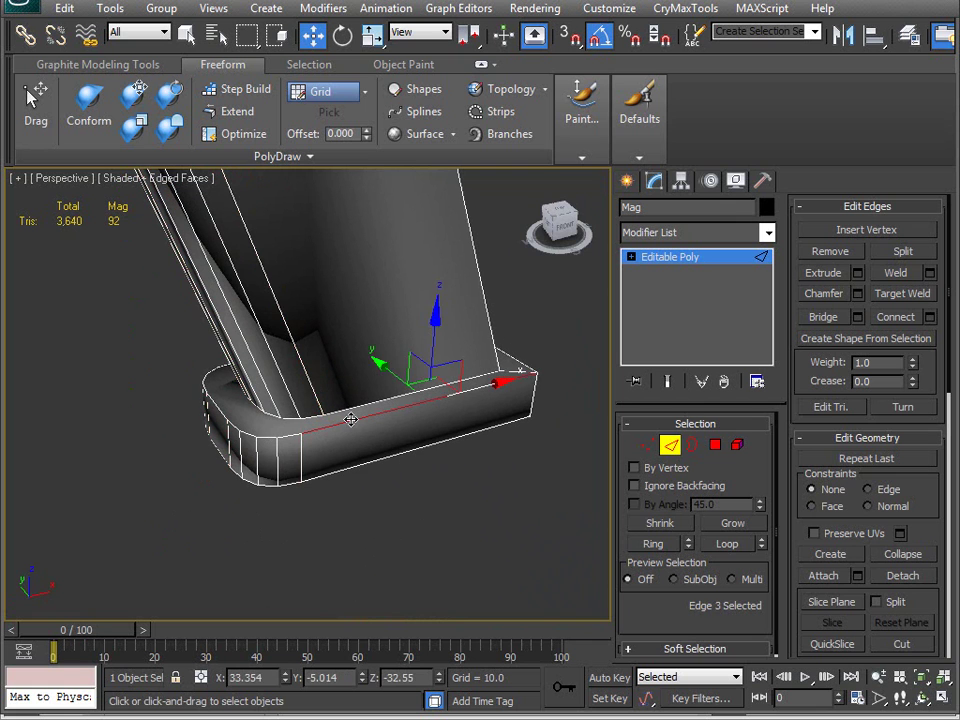
pyautogui.click(727, 543)
pyautogui.keyDown('alt'); pyautogui.moveTo(401, 448); pyautogui.dragTo(234, 355, button='middle'); pyautogui.keyUp('alt')
pyautogui.moveTo(565, 377); pyautogui.dragTo(566, 378)
pyautogui.keyDown('alt'); pyautogui.moveTo(172, 242); pyautogui.dragTo(552, 255); pyautogui.keyUp('alt')
pyautogui.keyDown('alt'); pyautogui.moveTo(65, 505); pyautogui.dragTo(610, 395); pyautogui.keyUp('alt')
pyautogui.keyDown('alt'); pyautogui.moveTo(588, 403); pyautogui.dragTo(290, 408, button='middle'); pyautogui.keyUp('alt')
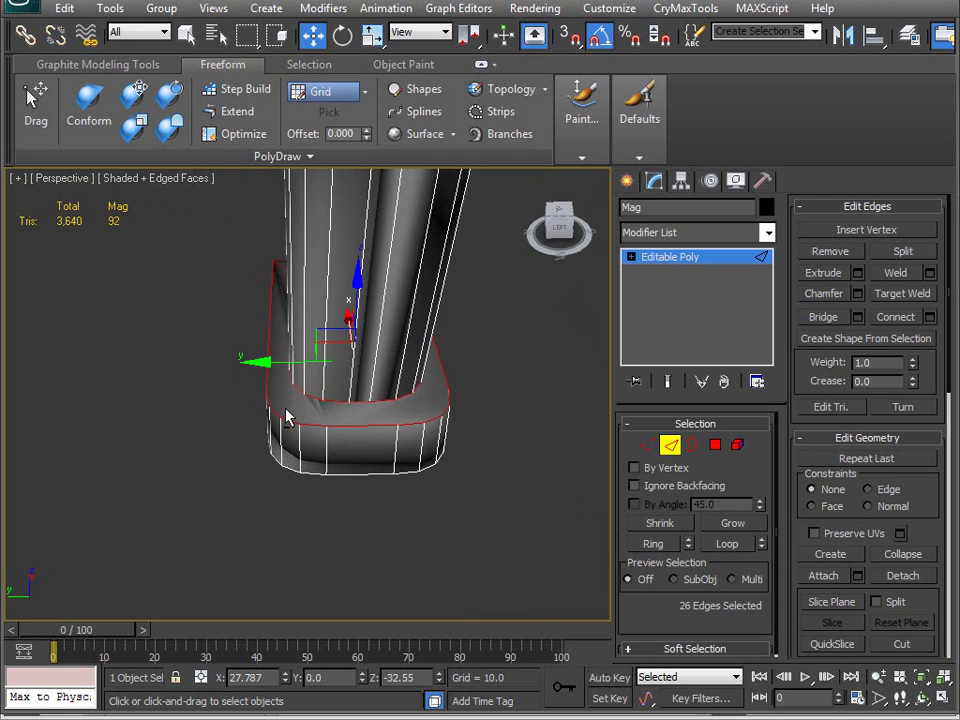
pyautogui.keyDown('alt'); pyautogui.moveTo(370, 355); pyautogui.dragTo(383, 390); pyautogui.keyUp('alt')
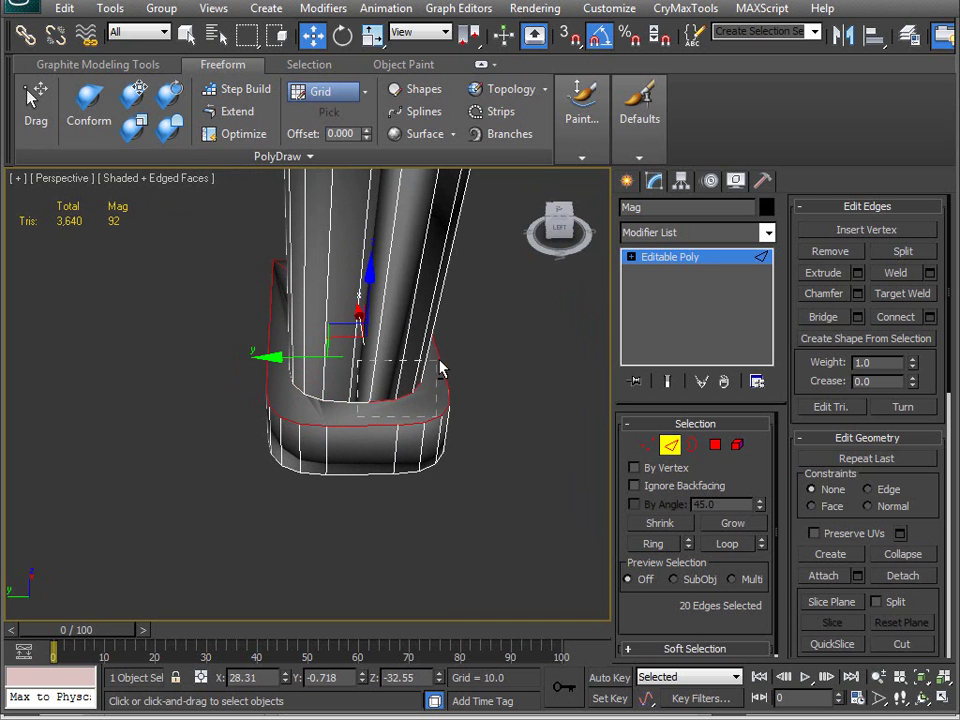
pyautogui.keyDown('alt'); pyautogui.moveTo(432, 358); pyautogui.dragTo(434, 359); pyautogui.keyUp('alt')
pyautogui.keyDown('alt'); pyautogui.moveTo(452, 385); pyautogui.dragTo(118, 424, button='middle'); pyautogui.keyUp('alt')
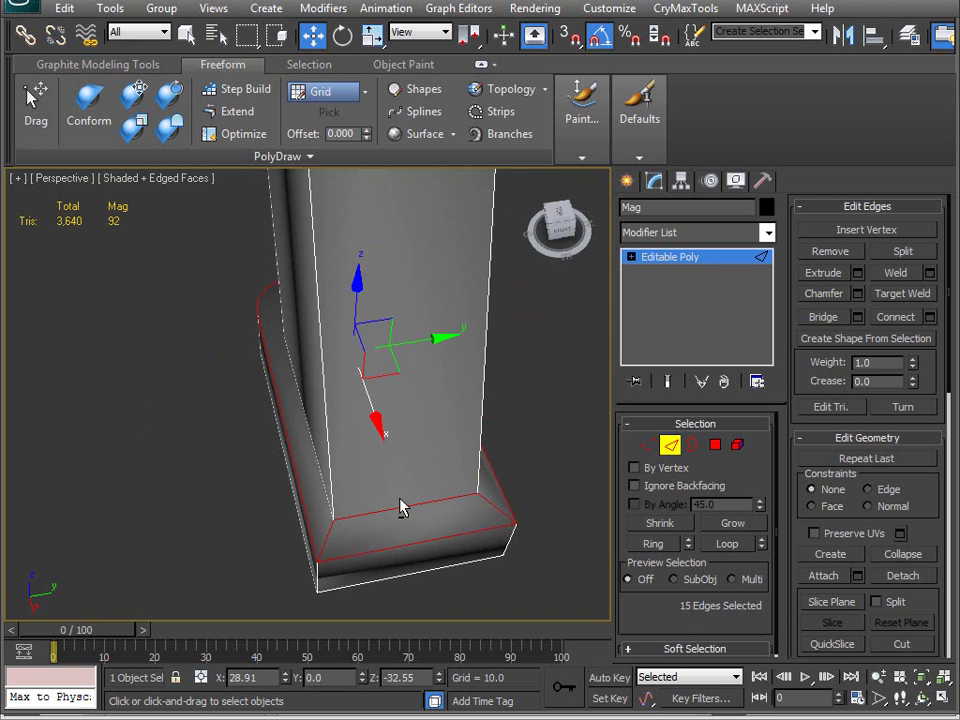
pyautogui.keyDown('alt'); pyautogui.moveTo(323, 518); pyautogui.dragTo(403, 530); pyautogui.keyUp('alt')
pyautogui.keyDown('alt'); pyautogui.click(474, 510); pyautogui.keyUp('alt')
# Step: Add the base plate's bottom outline, its rear vertical corner edges and the two rear edges of the magazine body to the selection
pyautogui.keyDown('alt'); pyautogui.moveTo(459, 531); pyautogui.dragTo(390, 438, button='middle'); pyautogui.keyUp('alt')
pyautogui.moveTo(61, 437); pyautogui.dragTo(577, 360)
pyautogui.keyDown('alt'); pyautogui.moveTo(173, 401); pyautogui.dragTo(79, 427, button='middle'); pyautogui.keyUp('alt')
pyautogui.keyDown('ctrl'); pyautogui.click(358, 487); pyautogui.keyUp('ctrl')
pyautogui.keyDown('alt'); pyautogui.moveTo(454, 514); pyautogui.dragTo(322, 300, button='middle'); pyautogui.keyUp('alt')
pyautogui.keyDown('ctrl'); pyautogui.click(167, 550); pyautogui.keyUp('ctrl')
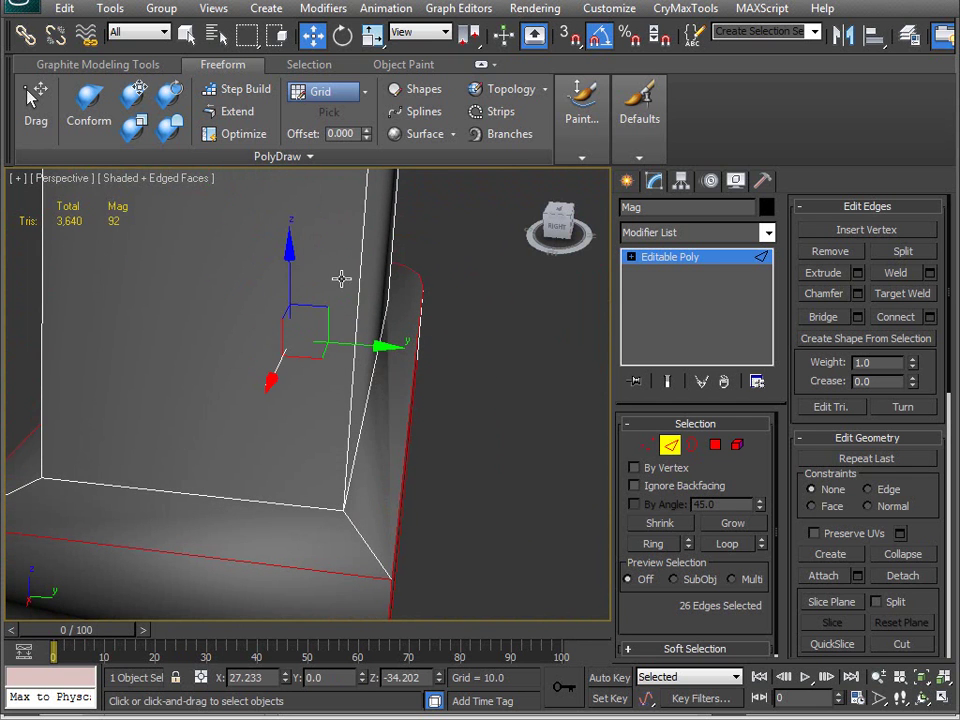
pyautogui.keyDown('ctrl'); pyautogui.click(362, 275); pyautogui.keyUp('ctrl')
pyautogui.keyDown('ctrl'); pyautogui.click(42, 278); pyautogui.keyUp('ctrl')
pyautogui.keyDown('alt'); pyautogui.moveTo(42, 278); pyautogui.dragTo(112, 462, button='middle'); pyautogui.keyUp('alt')
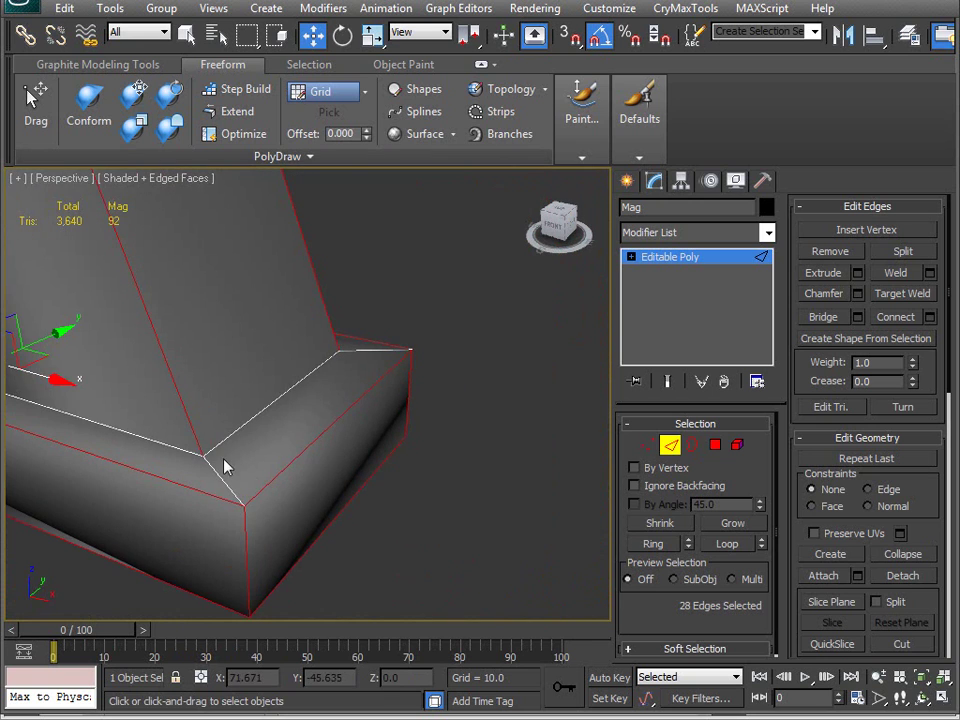
pyautogui.keyDown('alt'); pyautogui.moveTo(244, 488); pyautogui.dragTo(355, 418, button='middle'); pyautogui.keyUp('alt')
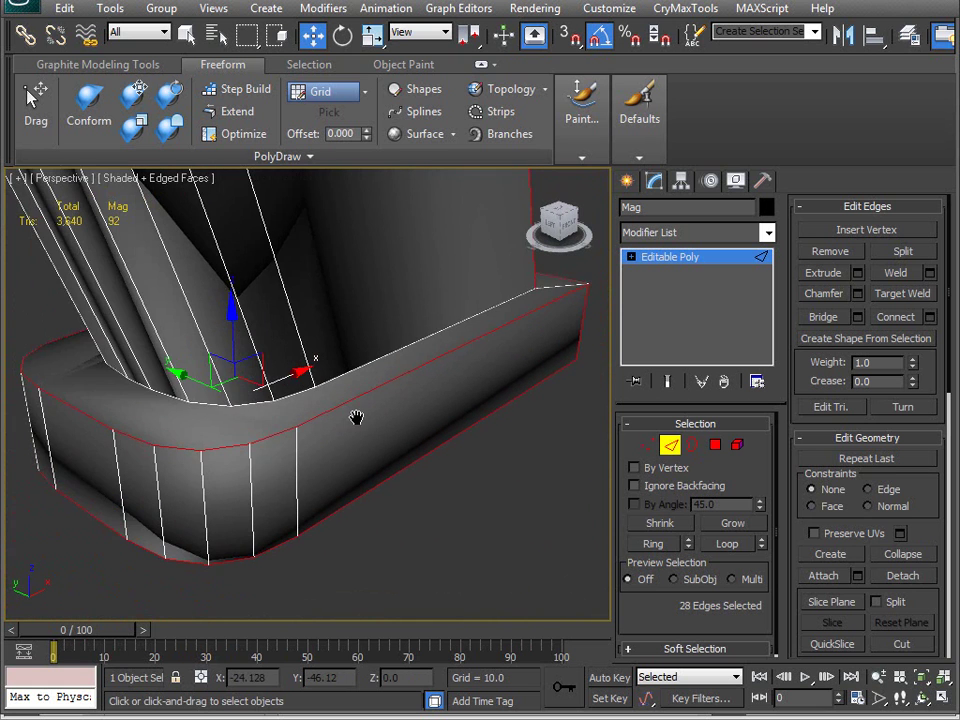
pyautogui.scroll(-4, 358, 425)
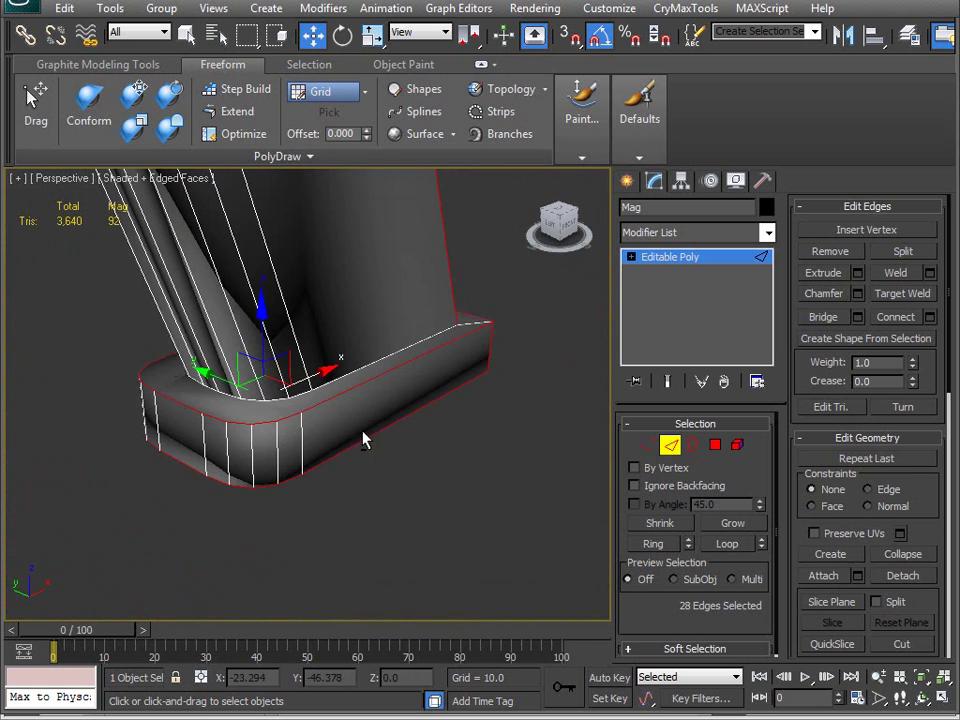
# Step: Try chamfering the selected magazine edges with an amount of 0.625 and 4 segments, examining the rear corners
pyautogui.click(857, 293)
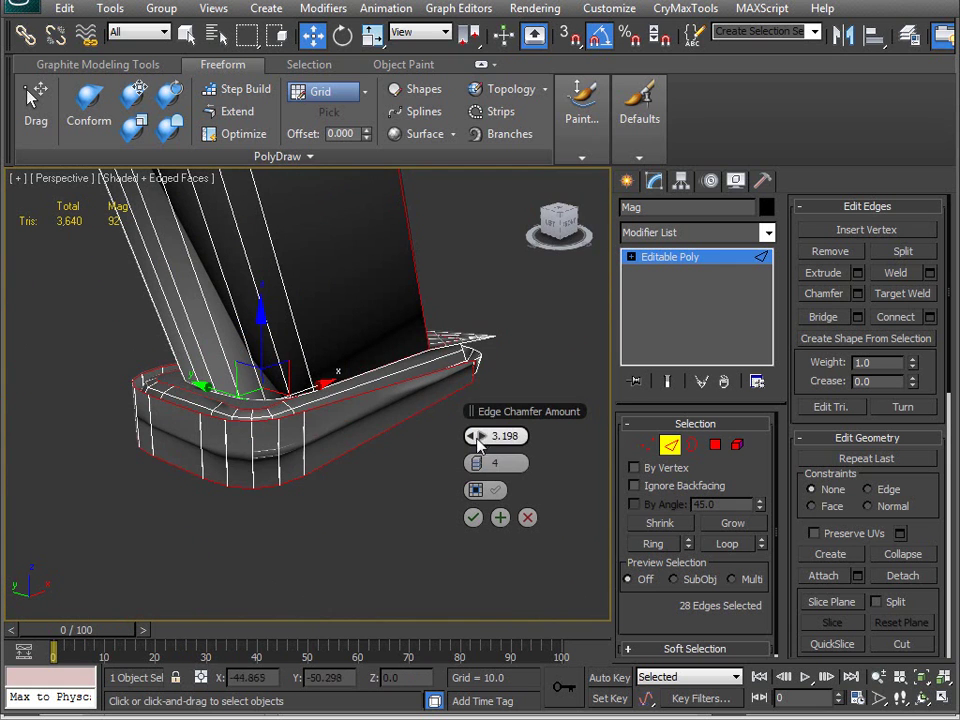
pyautogui.moveTo(475, 436); pyautogui.dragTo(473, 435)
pyautogui.keyDown('alt'); pyautogui.moveTo(429, 345); pyautogui.dragTo(137, 350, button='middle'); pyautogui.keyUp('alt')
pyautogui.scroll(5, 137, 350)
pyautogui.moveTo(143, 398); pyautogui.dragTo(247, 429, button='middle')
pyautogui.scroll(-3, 268, 428)
pyautogui.scroll(2, 255, 399)
pyautogui.scroll(-2, 255, 399)
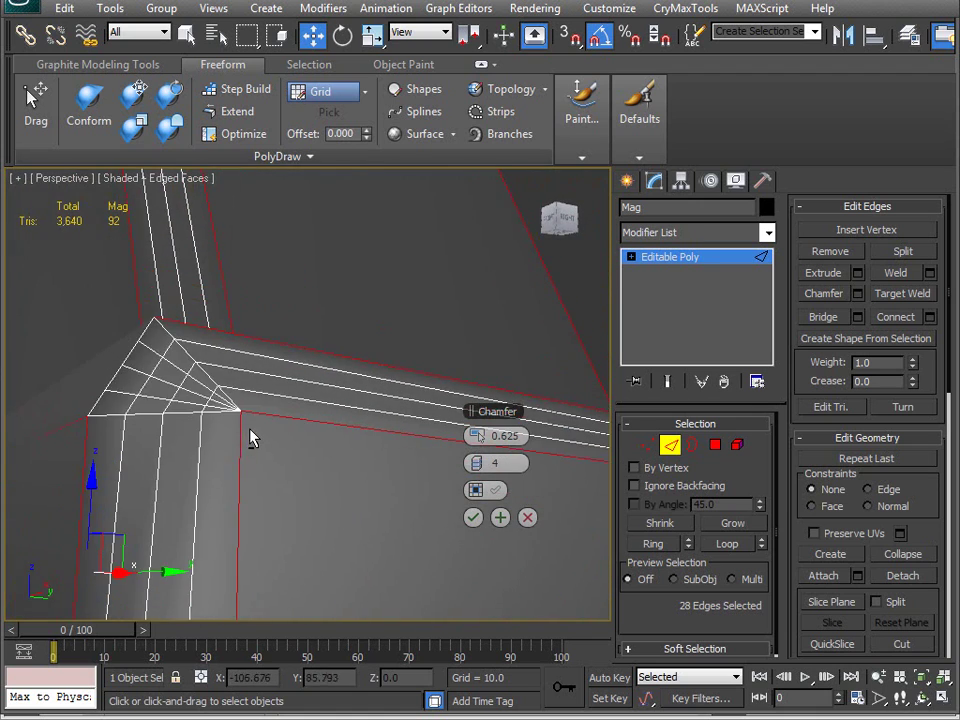
pyautogui.keyDown('alt'); pyautogui.moveTo(158, 366); pyautogui.dragTo(317, 482, button='middle'); pyautogui.keyUp('alt')
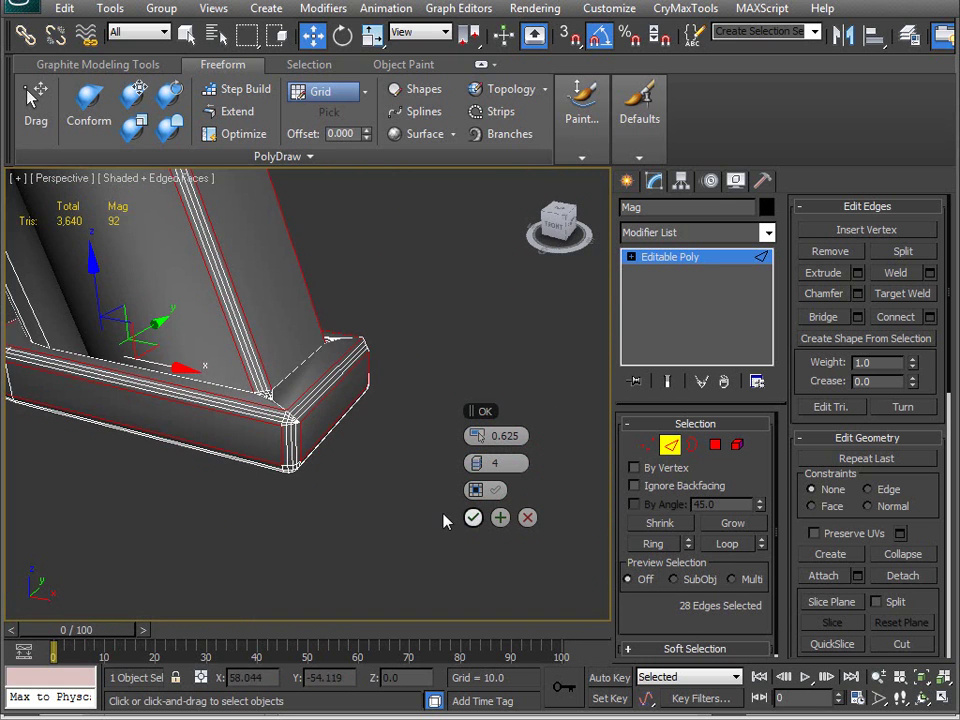
pyautogui.click(527, 517)
# Step: Remove the two diagonal edges joining the magazine body to the base plate's rear top corners
pyautogui.click(276, 400)
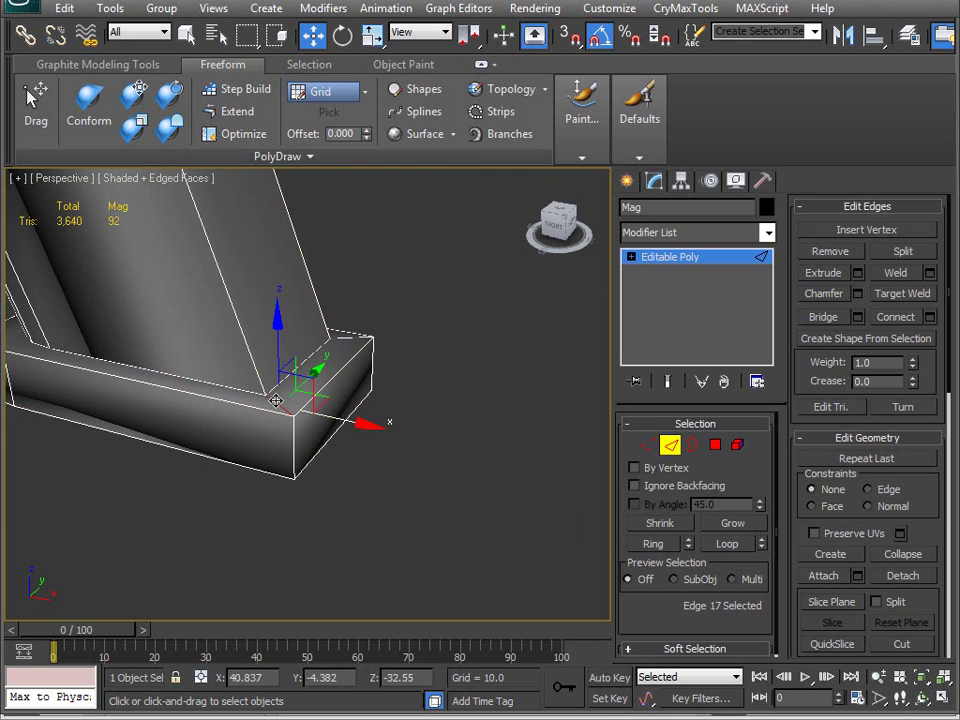
pyautogui.hotkey('ctrl', 'z')
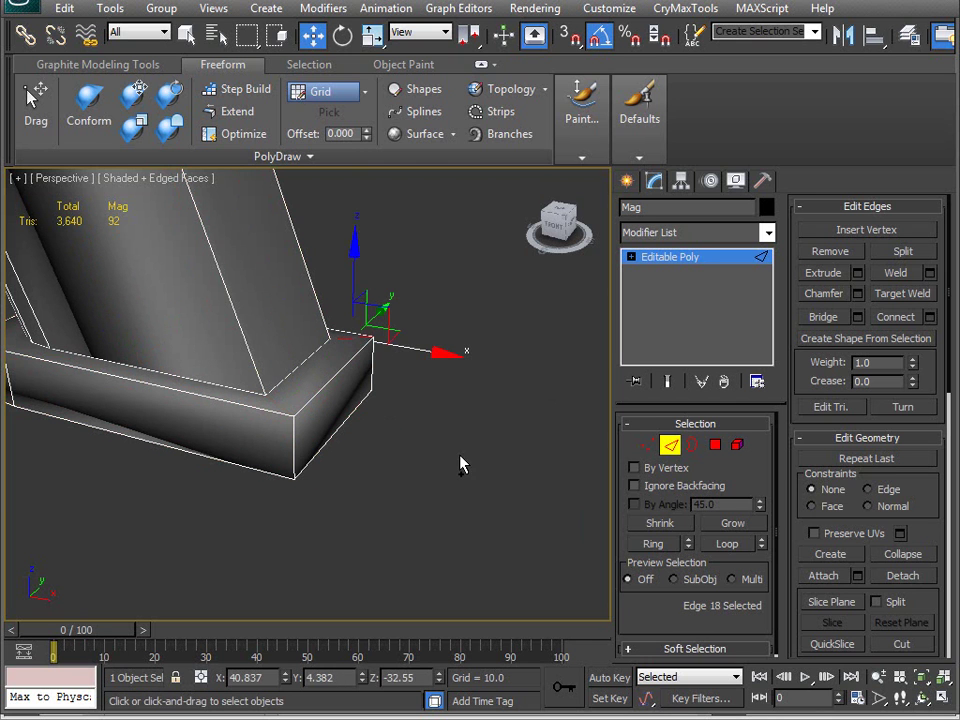
pyautogui.keyDown('alt'); pyautogui.moveTo(172, 349); pyautogui.dragTo(249, 342, button='middle'); pyautogui.keyUp('alt')
pyautogui.click(232, 133)
pyautogui.keyDown('ctrl'); pyautogui.moveTo(298, 455); pyautogui.dragTo(302, 507); pyautogui.keyUp('ctrl')
pyautogui.keyDown('alt'); pyautogui.moveTo(429, 431); pyautogui.dragTo(309, 429, button='middle'); pyautogui.keyUp('alt')
pyautogui.rightClick(336, 442)
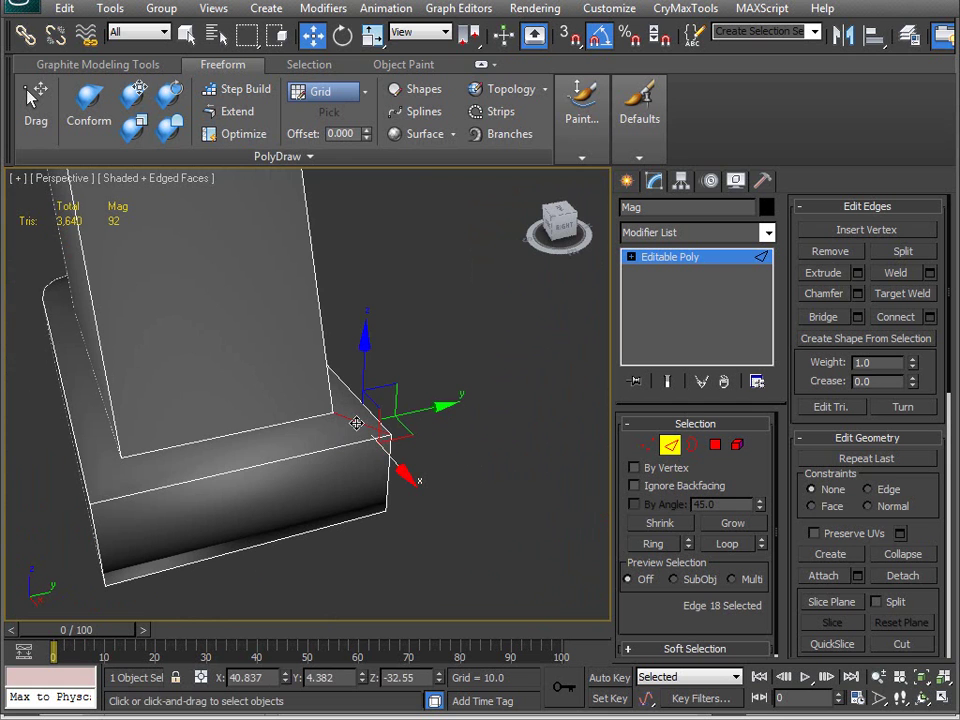
pyautogui.press('BackSpace')
# Step: Reselect the top and bottom outline edges and the rear corner edges of the magazine base plate
pyautogui.keyDown('alt'); pyautogui.moveTo(360, 443); pyautogui.dragTo(333, 430, button='middle'); pyautogui.keyUp('alt')
pyautogui.moveTo(490, 332); pyautogui.dragTo(490, 334)
pyautogui.keyDown('alt'); pyautogui.moveTo(490, 334); pyautogui.dragTo(262, 279, button='middle'); pyautogui.keyUp('alt')
pyautogui.keyDown('alt'); pyautogui.click(355, 333); pyautogui.keyUp('alt')
pyautogui.keyDown('alt'); pyautogui.moveTo(358, 332); pyautogui.dragTo(399, 429, button='middle'); pyautogui.keyUp('alt')
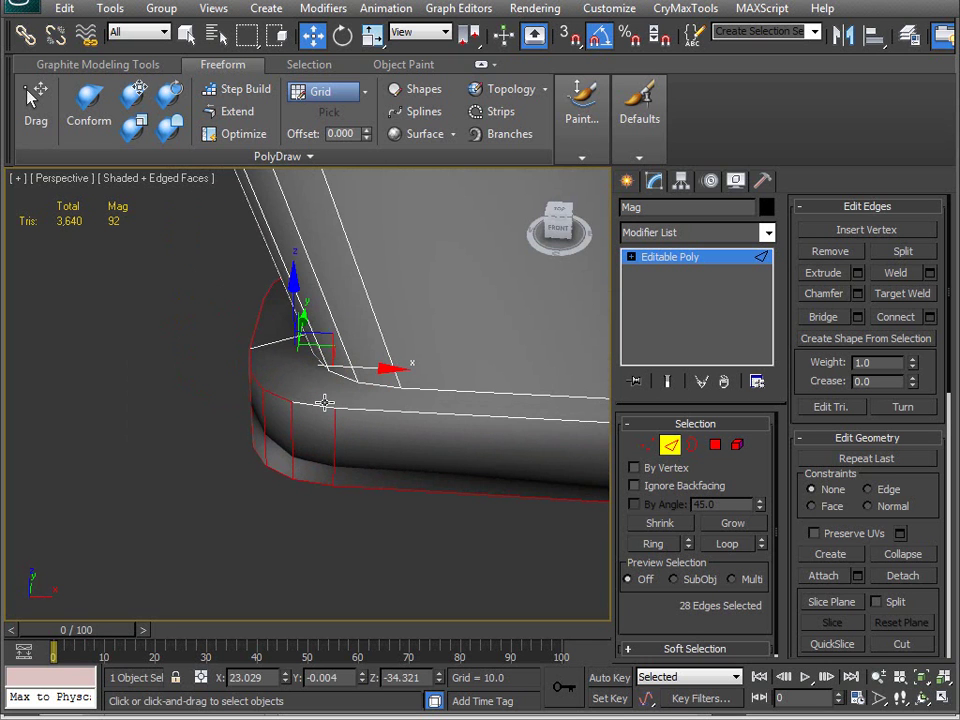
pyautogui.keyDown('ctrl'); pyautogui.click(420, 410); pyautogui.keyUp('ctrl')
pyautogui.keyDown('alt'); pyautogui.moveTo(420, 410); pyautogui.dragTo(463, 310, button='middle'); pyautogui.keyUp('alt')
pyautogui.keyDown('ctrl'); pyautogui.moveTo(462, 331); pyautogui.dragTo(425, 421); pyautogui.keyUp('ctrl')
pyautogui.keyDown('alt'); pyautogui.moveTo(425, 421); pyautogui.dragTo(430, 450, button='middle'); pyautogui.keyUp('alt')
# Step: Deselect the base plate's front vertical edges and include both rear edges of the magazine body in the selection
pyautogui.moveTo(180, 370); pyautogui.dragTo(373, 307, button='middle')
pyautogui.keyDown('alt'); pyautogui.moveTo(208, 344); pyautogui.dragTo(435, 362); pyautogui.keyUp('alt')
pyautogui.keyDown('alt'); pyautogui.moveTo(392, 272); pyautogui.dragTo(543, 325, button='middle'); pyautogui.keyUp('alt')
pyautogui.keyDown('ctrl'); pyautogui.click(558, 303); pyautogui.keyUp('ctrl')
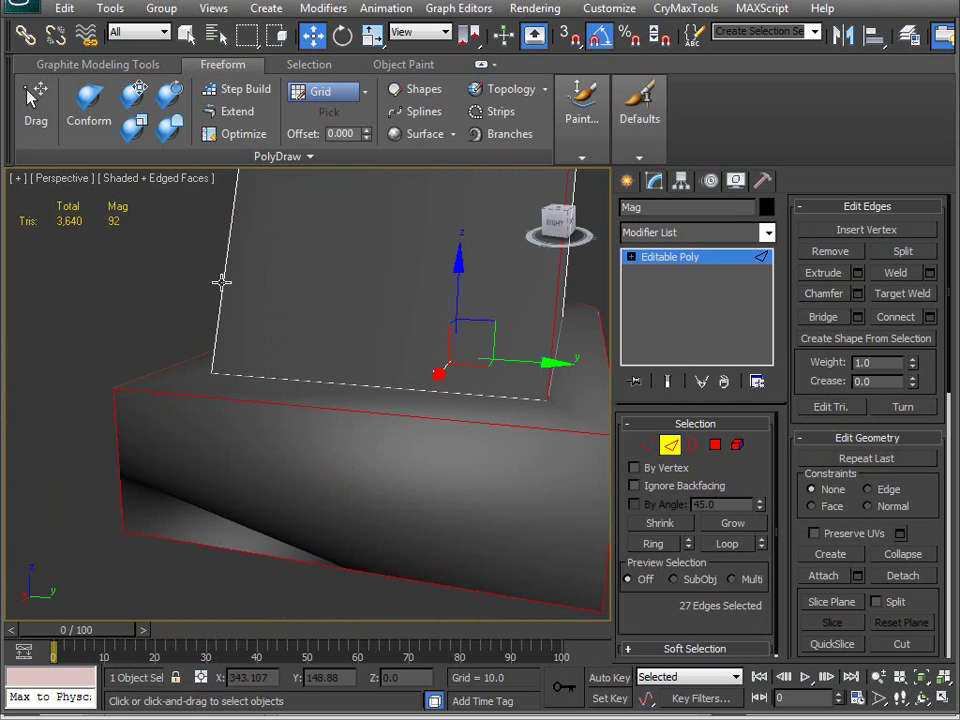
pyautogui.keyDown('ctrl'); pyautogui.click(223, 281); pyautogui.keyUp('ctrl')
# Step: Set up a chamfer on the selected magazine edges with an amount of 0.23 and 2 segments
pyautogui.keyDown('alt'); pyautogui.moveTo(223, 281); pyautogui.dragTo(430, 430, button='middle'); pyautogui.keyUp('alt')
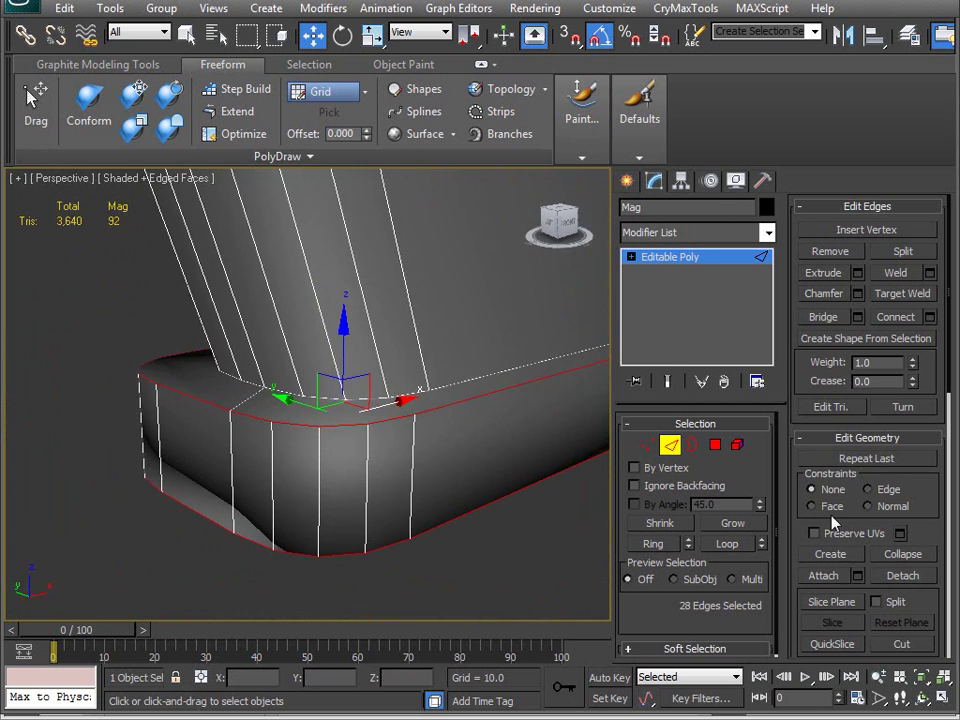
pyautogui.keyDown('alt'); pyautogui.moveTo(500, 430); pyautogui.dragTo(228, 367, button='middle'); pyautogui.keyUp('alt')
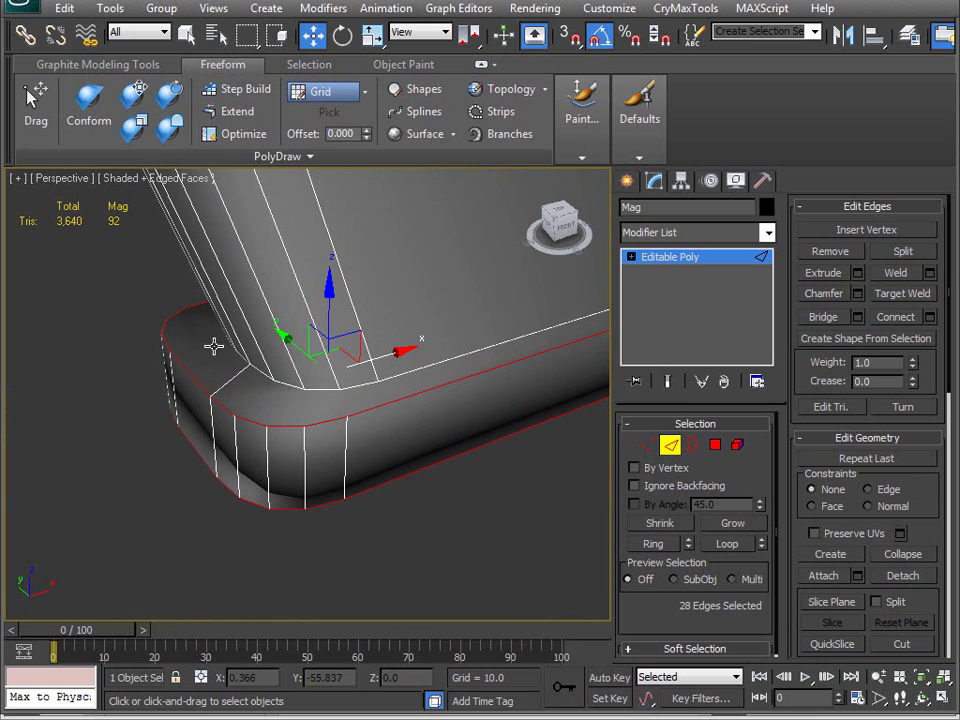
pyautogui.keyDown('alt'); pyautogui.moveTo(212, 427); pyautogui.dragTo(228, 408, button='middle'); pyautogui.keyUp('alt')
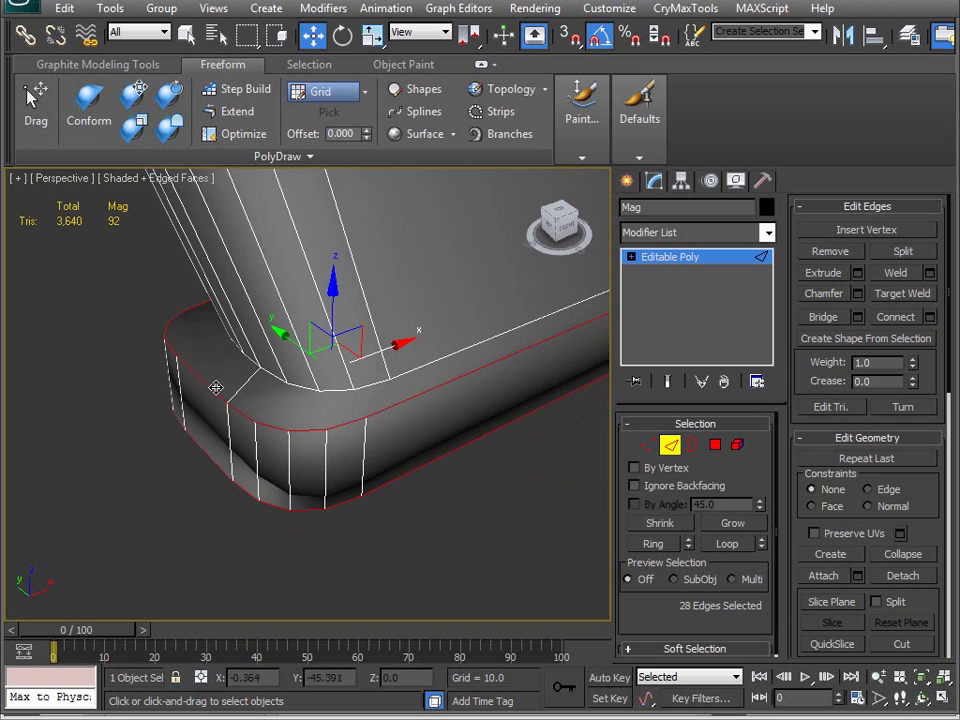
pyautogui.click(857, 293)
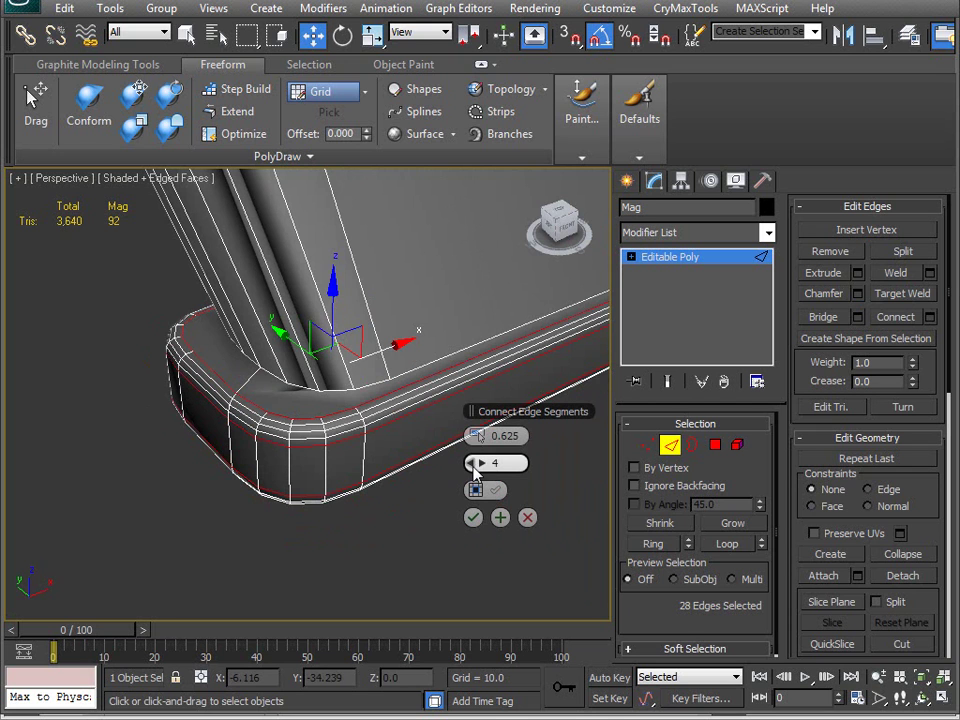
pyautogui.moveTo(474, 466); pyautogui.dragTo(484, 442)
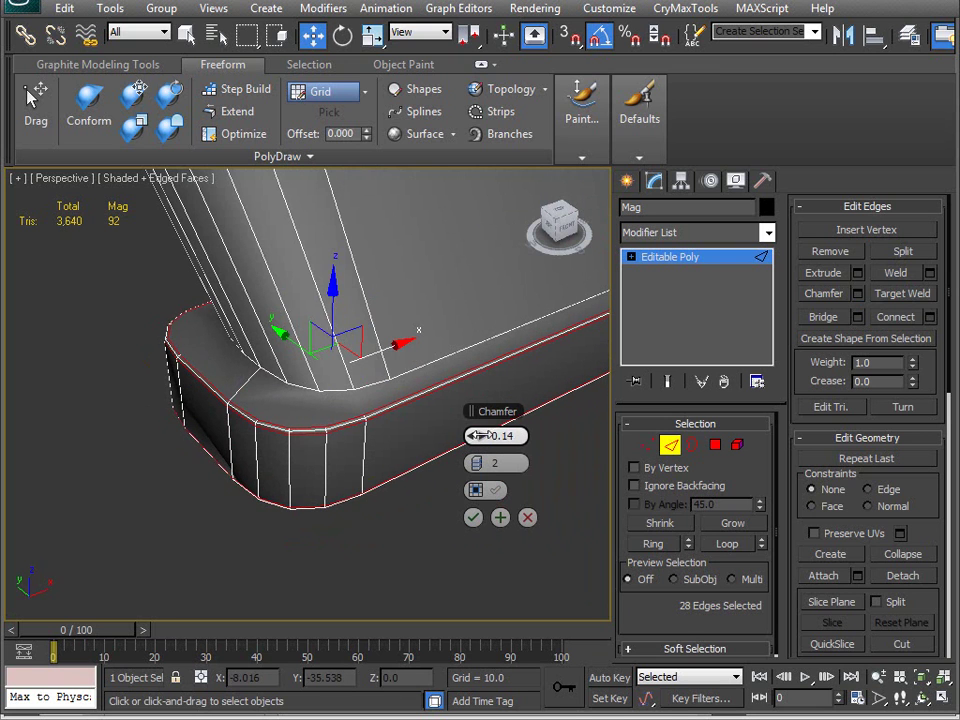
pyautogui.keyDown('alt'); pyautogui.moveTo(478, 360); pyautogui.dragTo(260, 370, button='middle'); pyautogui.keyUp('alt')
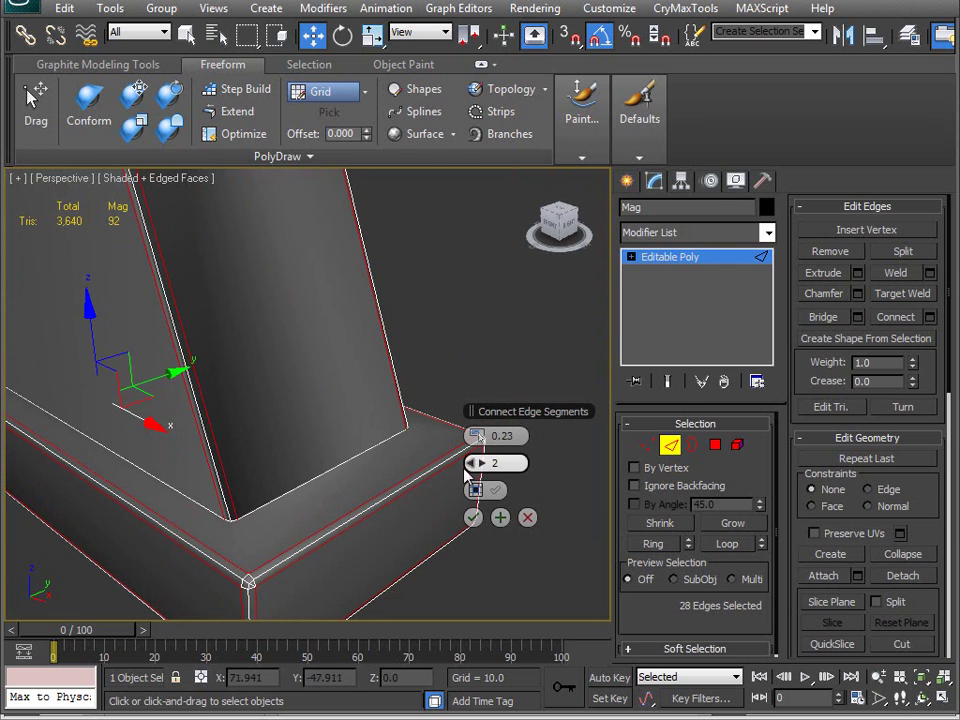
# Step: Compare 1 and 2 segments on the magazine edge chamfer and apply it with 2 segments
pyautogui.moveTo(475, 462); pyautogui.dragTo(298, 443)
pyautogui.keyDown('alt'); pyautogui.moveTo(298, 443); pyautogui.dragTo(341, 440, button='middle'); pyautogui.keyUp('alt')
pyautogui.scroll(4, 290, 459)
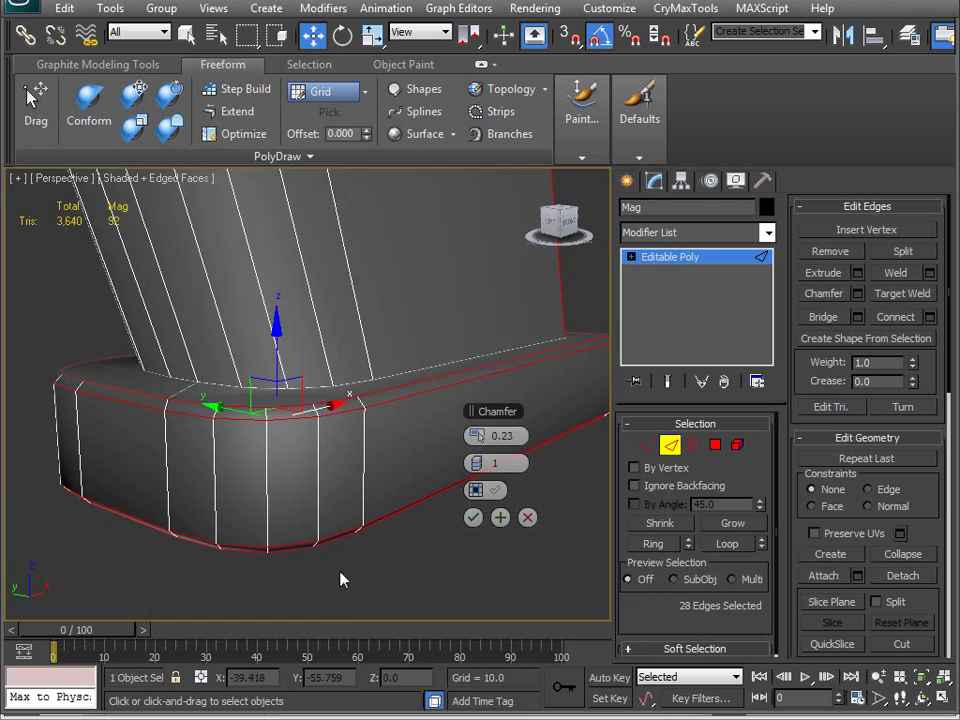
pyautogui.keyDown('alt'); pyautogui.moveTo(339, 574); pyautogui.dragTo(268, 441, button='middle'); pyautogui.keyUp('alt')
pyautogui.click(484, 466)
pyautogui.scroll(3, 300, 441)
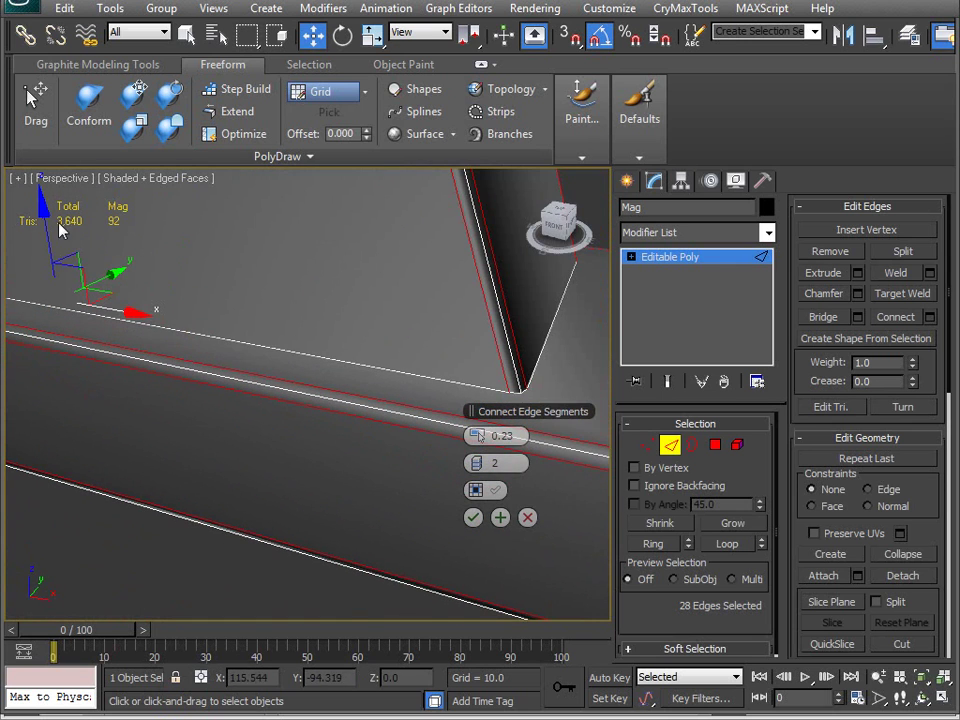
pyautogui.click(476, 463)
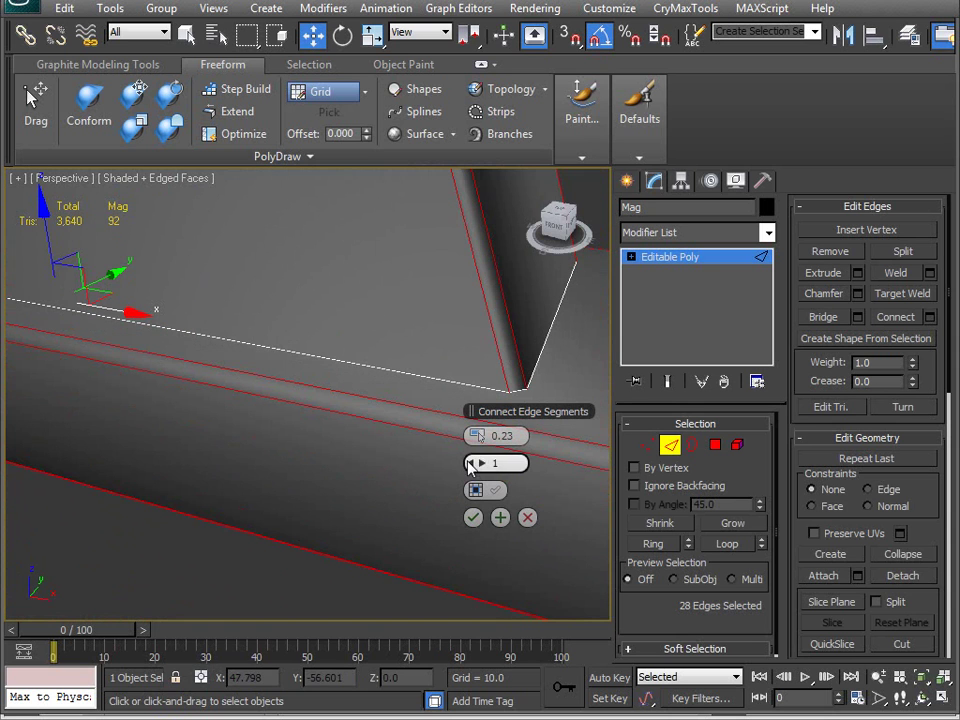
pyautogui.keyDown('alt'); pyautogui.moveTo(476, 466); pyautogui.dragTo(72, 252, button='middle'); pyautogui.keyUp('alt')
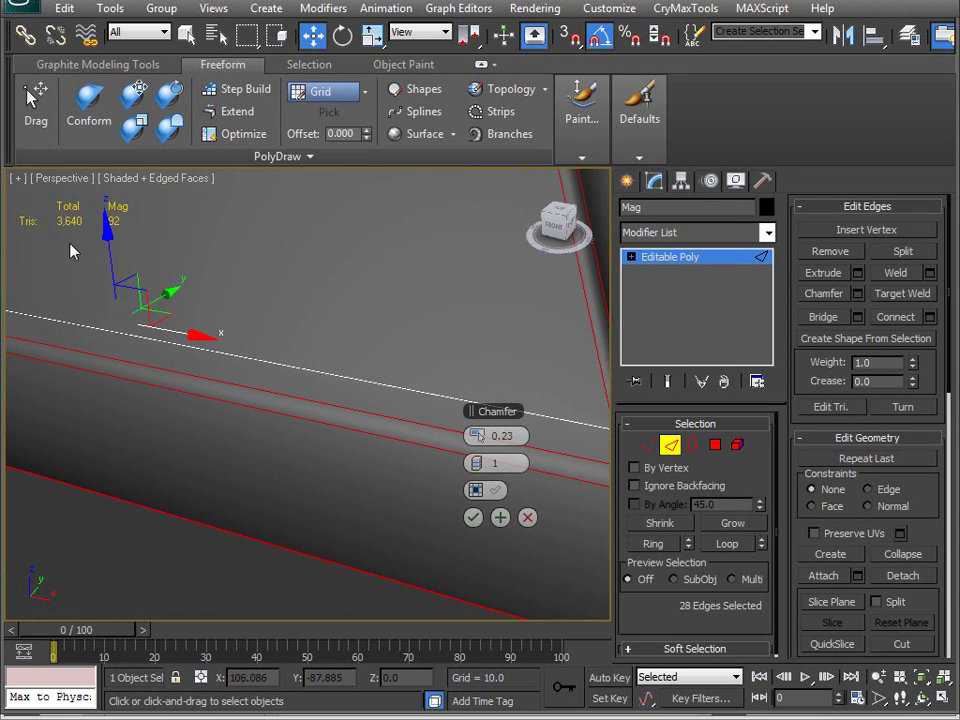
pyautogui.click(478, 463)
pyautogui.keyDown('alt'); pyautogui.moveTo(478, 463); pyautogui.dragTo(377, 537, button='middle'); pyautogui.keyUp('alt')
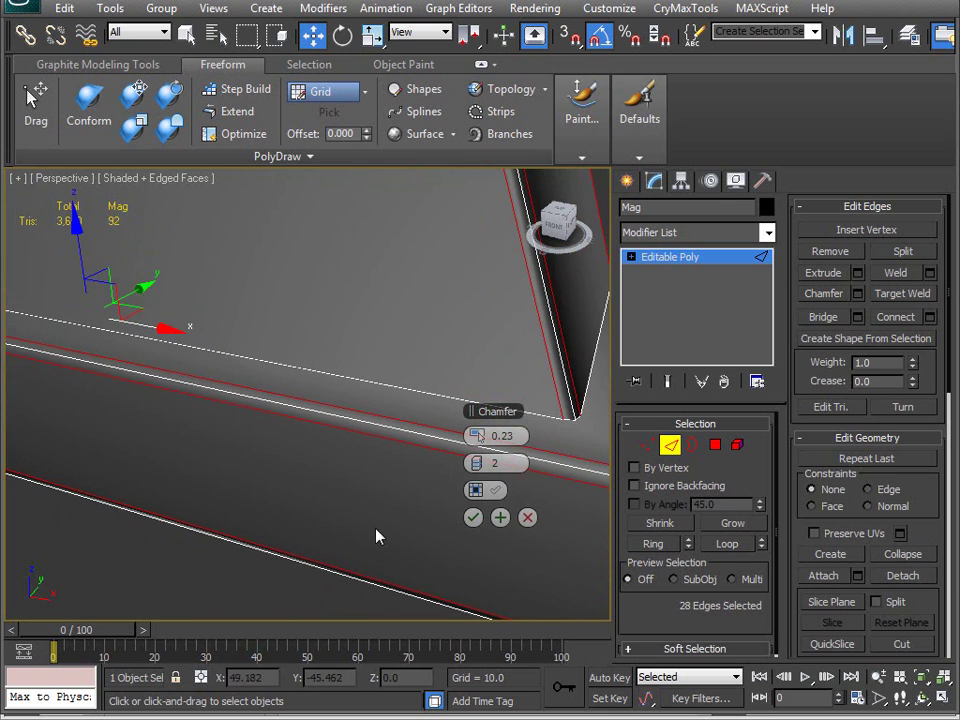
pyautogui.click(473, 517)
# Step: Select the middle edge loop of the chamfer running around the base plate's top rim
pyautogui.keyDown('alt'); pyautogui.moveTo(257, 343); pyautogui.dragTo(443, 461, button='middle'); pyautogui.keyUp('alt')
pyautogui.moveTo(260, 428); pyautogui.dragTo(279, 433, button='middle')
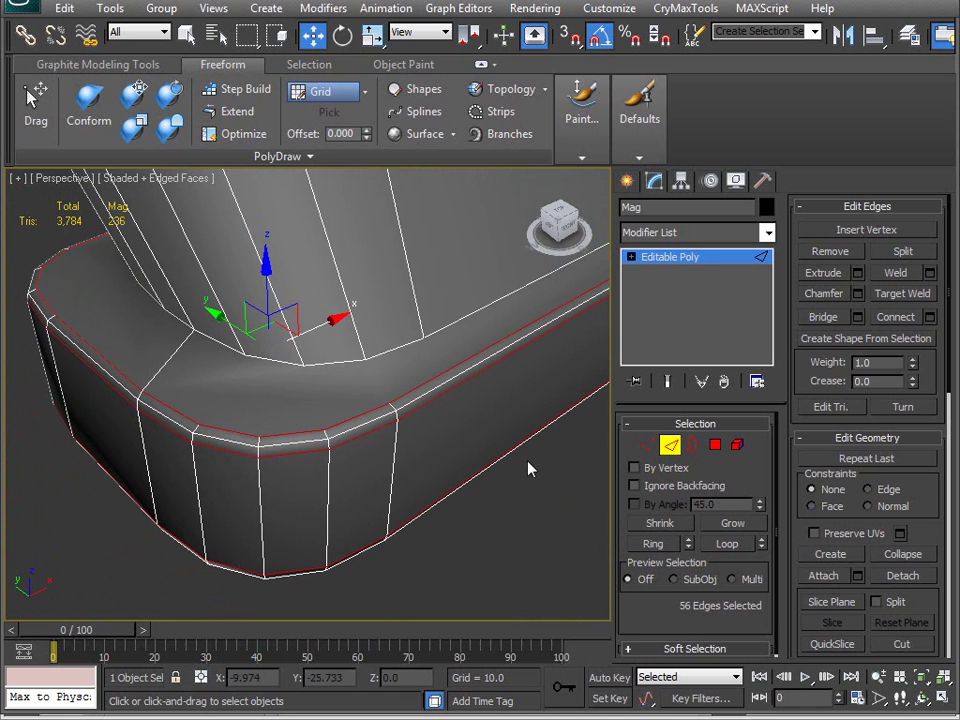
pyautogui.click(354, 429)
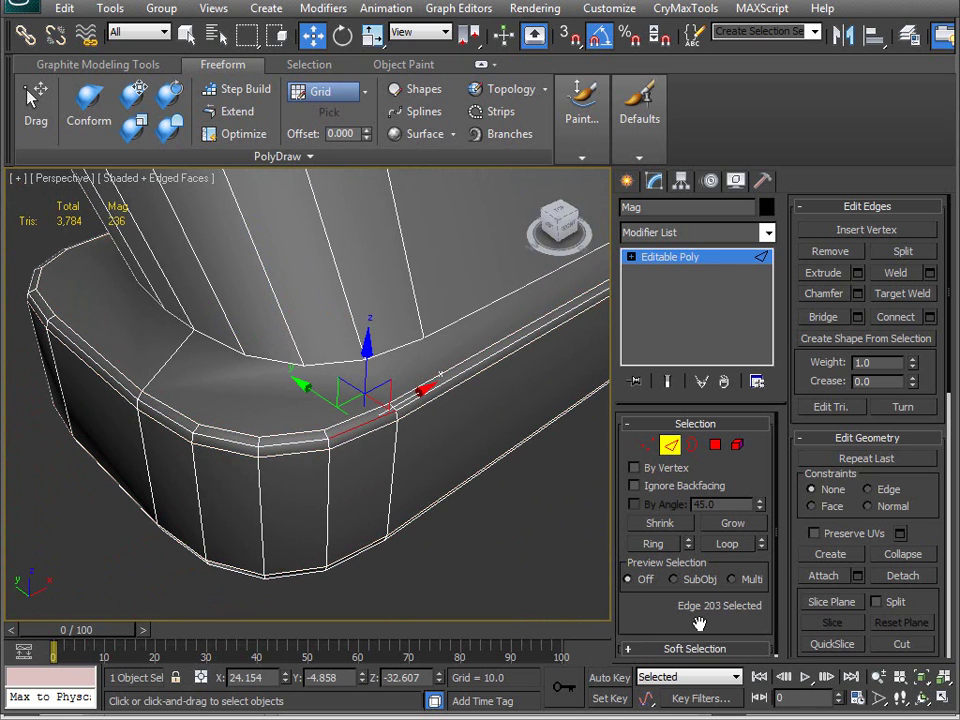
pyautogui.click(727, 544)
pyautogui.scroll(5, 414, 474)
pyautogui.moveTo(493, 489); pyautogui.dragTo(297, 407, button='middle')
pyautogui.scroll(-5, 298, 407)
pyautogui.click(292, 420)
pyautogui.hotkey('ctrl', 'z')
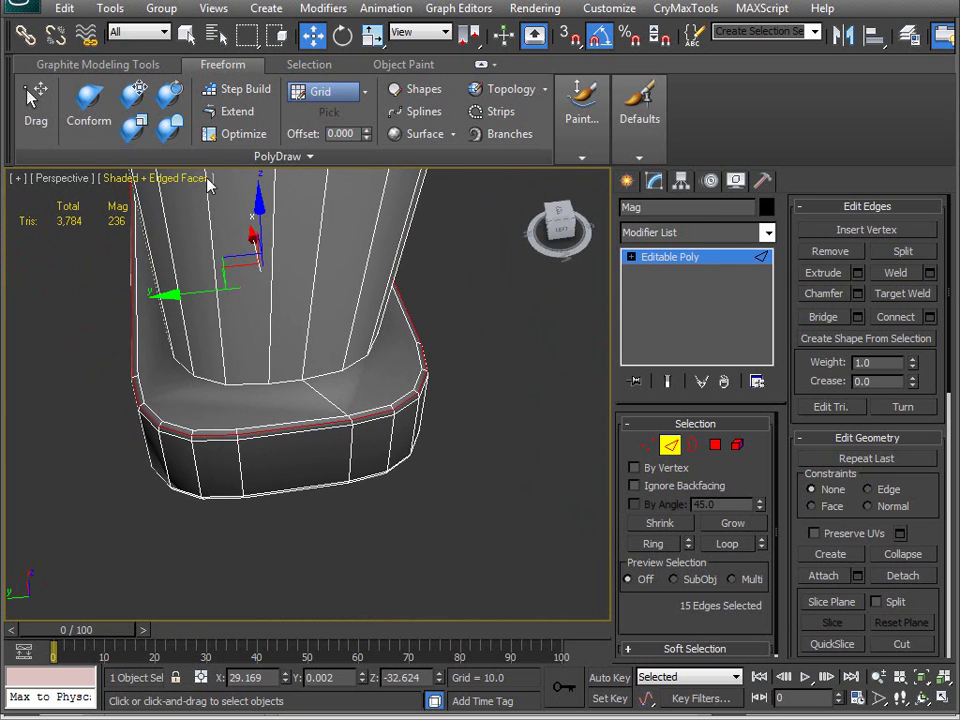
# Step: Use Optimize to connect the magazine body's bottom vertices to the base plate's top rim around both rounded front corners
pyautogui.click(238, 133)
pyautogui.scroll(2, 258, 447)
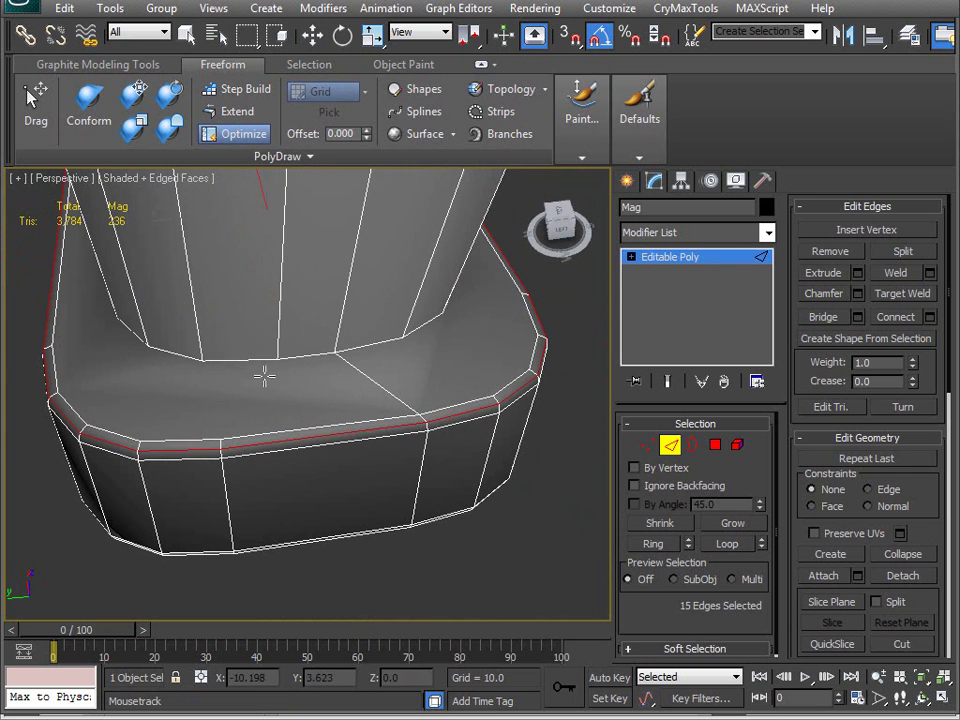
pyautogui.moveTo(273, 360); pyautogui.dragTo(215, 441)
pyautogui.moveTo(198, 357); pyautogui.dragTo(142, 430)
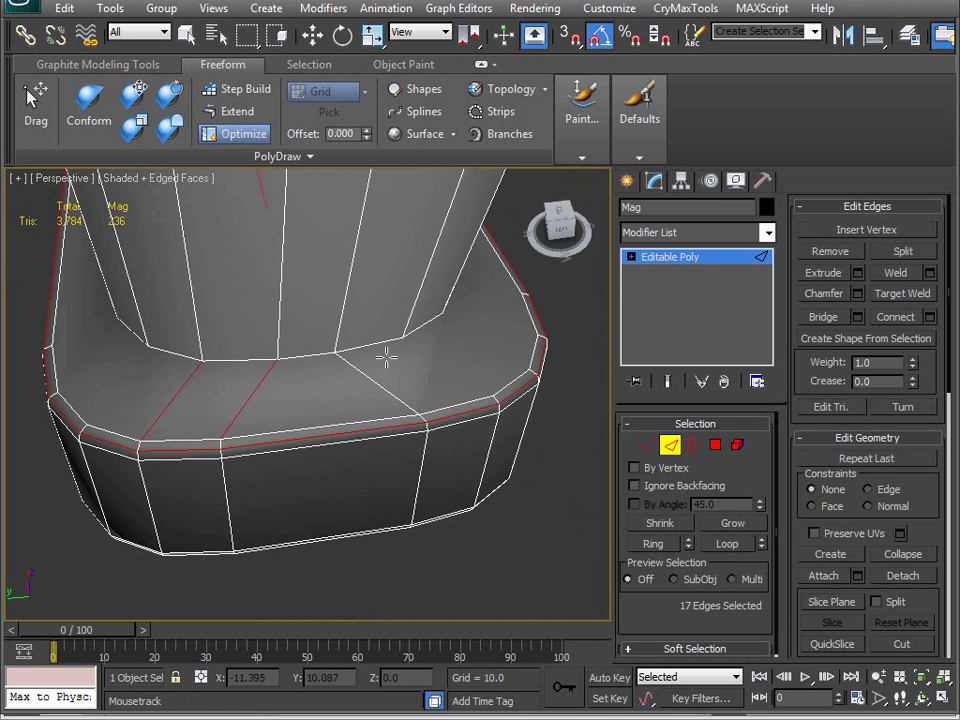
pyautogui.keyDown('ctrl'); pyautogui.moveTo(474, 394); pyautogui.dragTo(500, 400); pyautogui.keyUp('ctrl')
pyautogui.keyDown('alt'); pyautogui.moveTo(234, 424); pyautogui.dragTo(290, 439, button='middle'); pyautogui.keyUp('alt')
pyautogui.moveTo(190, 416); pyautogui.dragTo(292, 374, button='middle')
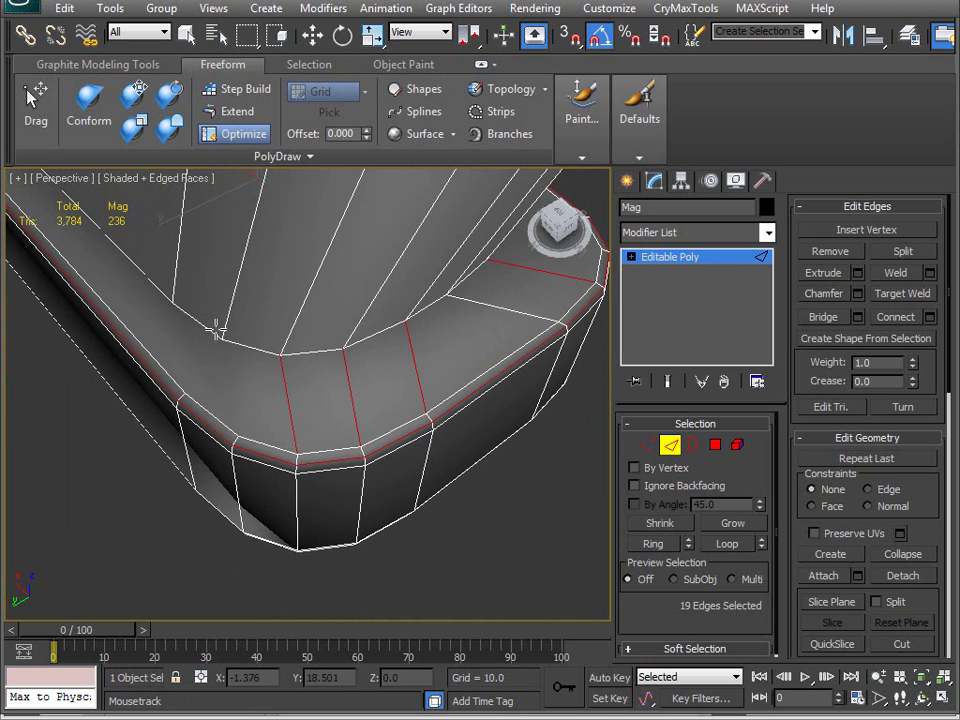
pyautogui.keyDown('alt'); pyautogui.moveTo(183, 400); pyautogui.dragTo(266, 306, button='middle'); pyautogui.keyUp('alt')
pyautogui.keyDown('ctrl'); pyautogui.moveTo(271, 299); pyautogui.dragTo(185, 397); pyautogui.keyUp('ctrl')
pyautogui.keyDown('ctrl'); pyautogui.moveTo(343, 304); pyautogui.dragTo(256, 401); pyautogui.keyUp('ctrl')
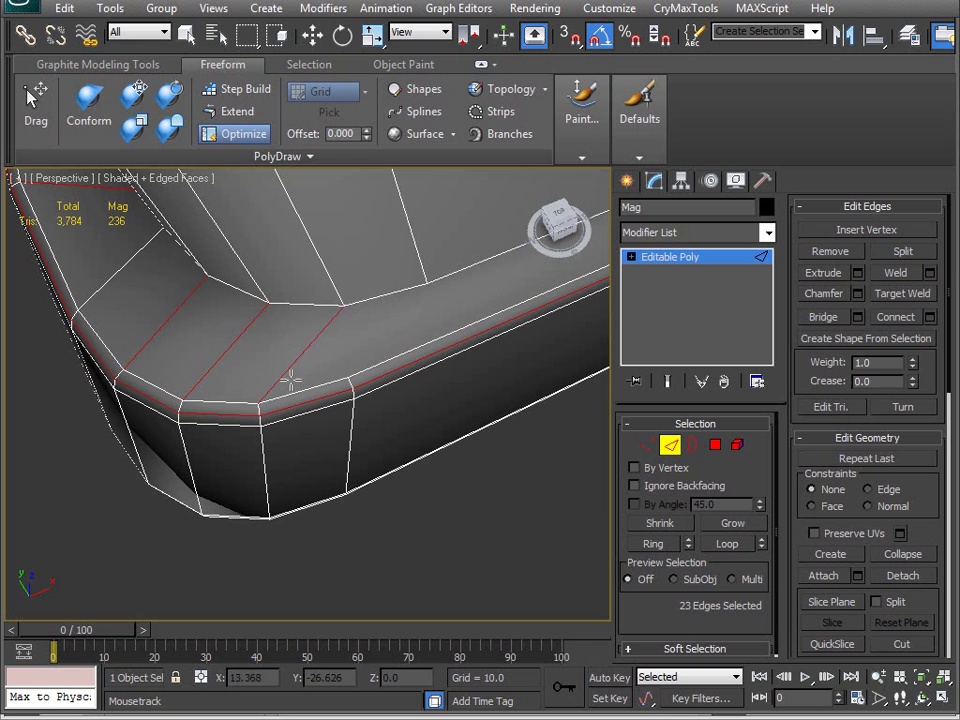
# Step: Connect the body's chamfered rear corner vertices to the base plate's rim corners, fanning the edges into each corner
pyautogui.keyDown('alt'); pyautogui.moveTo(349, 372); pyautogui.dragTo(243, 369, button='middle'); pyautogui.keyUp('alt')
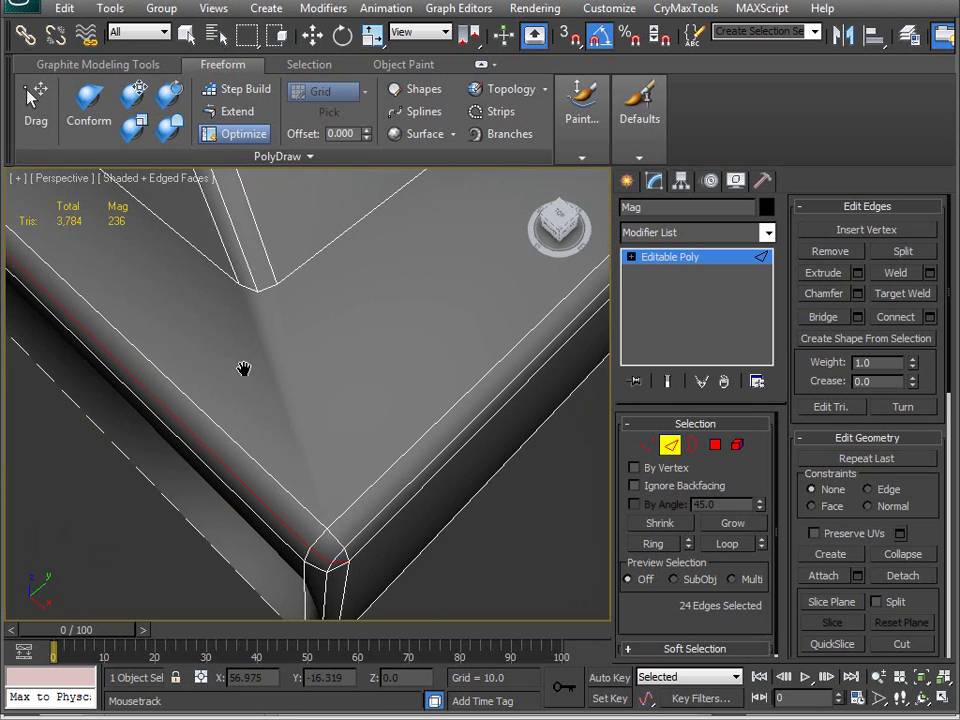
pyautogui.keyDown('alt'); pyautogui.moveTo(273, 433); pyautogui.dragTo(290, 396, button='middle'); pyautogui.keyUp('alt')
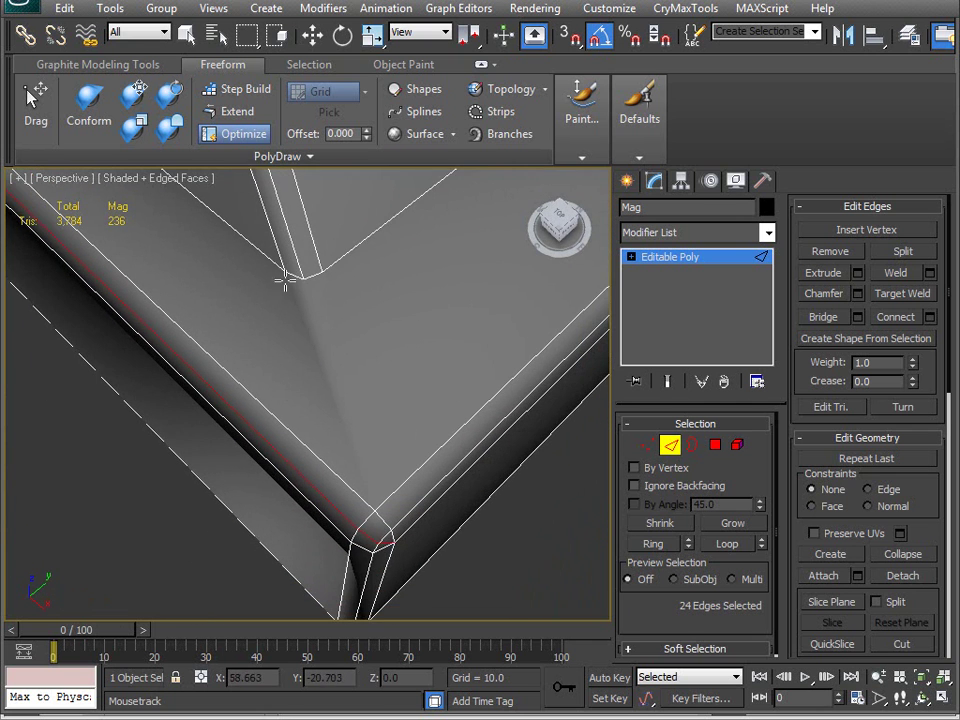
pyautogui.keyDown('ctrl'); pyautogui.click(360, 467); pyautogui.keyUp('ctrl')
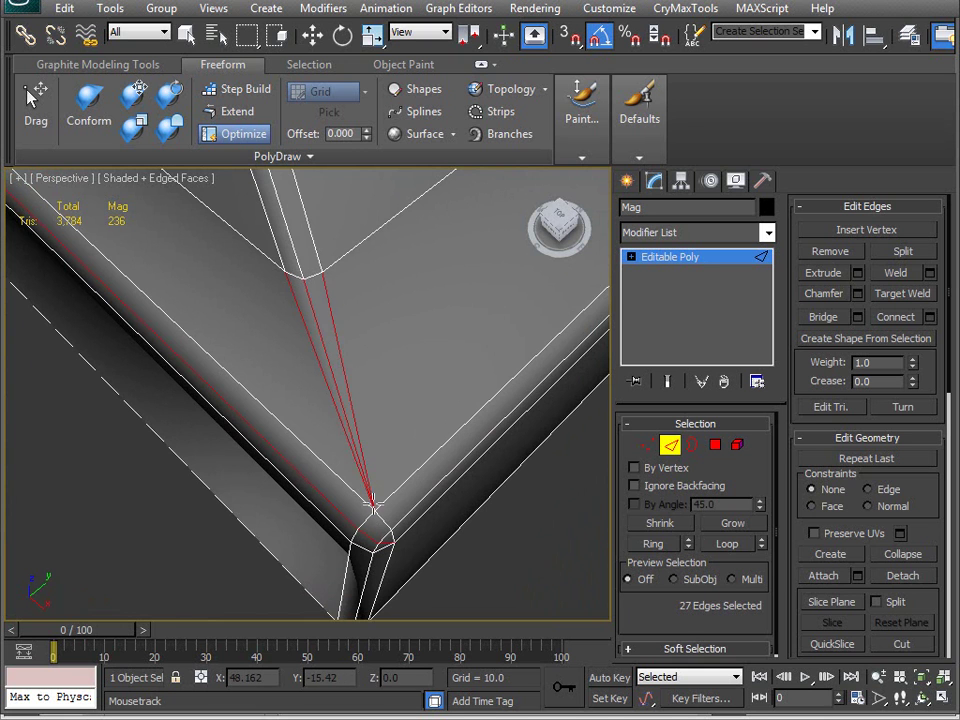
pyautogui.scroll(6, 360, 450)
pyautogui.keyDown('alt'); pyautogui.moveTo(313, 369); pyautogui.dragTo(274, 354, button='middle'); pyautogui.keyUp('alt')
pyautogui.moveTo(150, 340); pyautogui.dragTo(265, 305, button='middle')
pyautogui.scroll(-2, 197, 354)
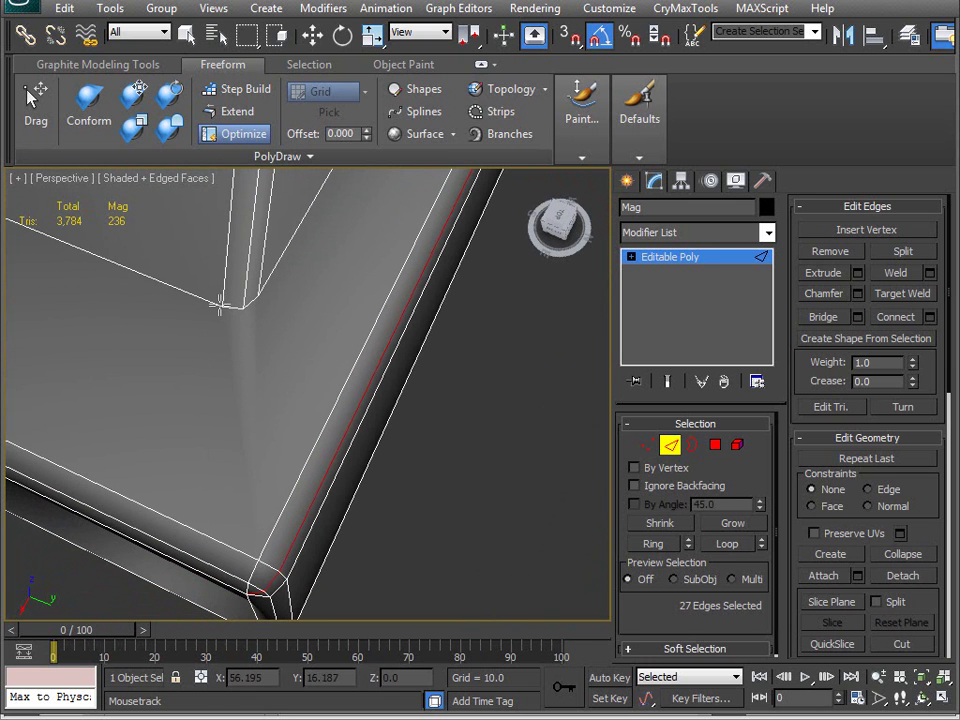
pyautogui.keyDown('ctrl'); pyautogui.click(244, 307); pyautogui.keyUp('ctrl')
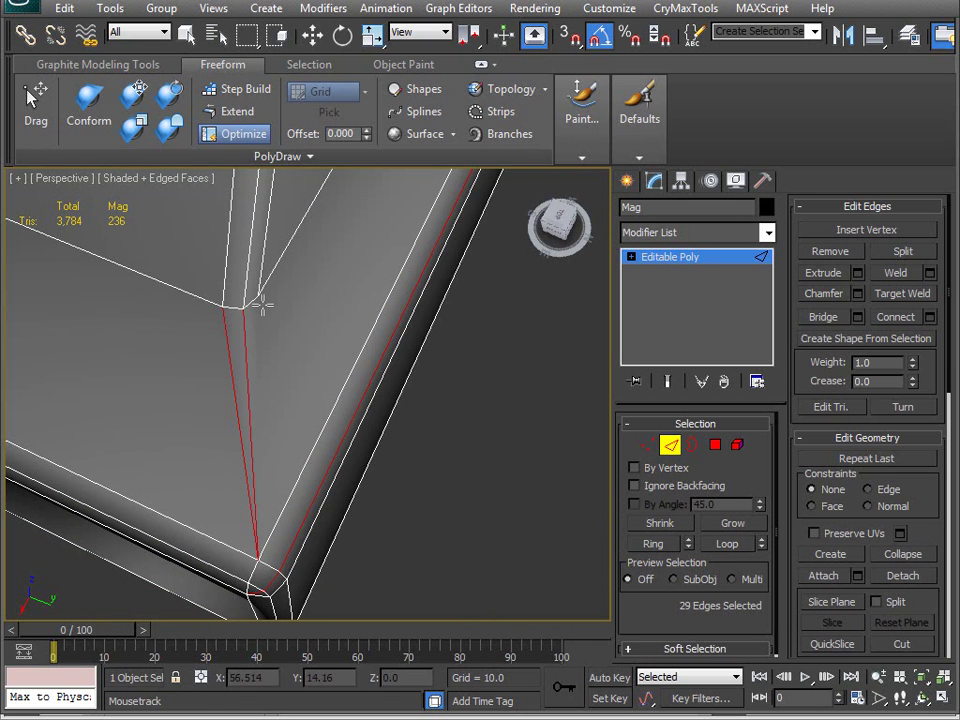
# Step: Connect opposite rim vertices across the base plate's underside at its rounded front end and finish using Optimize
pyautogui.moveTo(400, 360); pyautogui.dragTo(244, 286, button='middle')
pyautogui.scroll(-5, 280, 434)
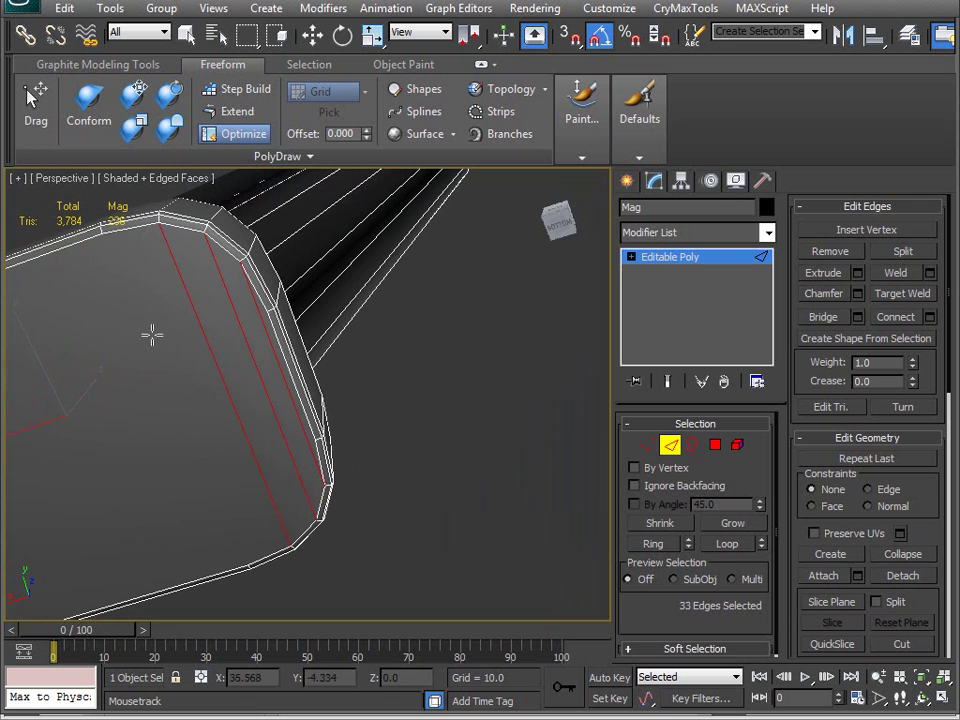
pyautogui.keyDown('alt'); pyautogui.moveTo(56, 292); pyautogui.dragTo(264, 502, button='middle'); pyautogui.keyUp('alt')
pyautogui.scroll(-5, 208, 467)
pyautogui.keyDown('alt'); pyautogui.moveTo(208, 467); pyautogui.dragTo(343, 429, button='middle'); pyautogui.keyUp('alt')
pyautogui.scroll(3, 165, 567)
pyautogui.scroll(4, 314, 474)
pyautogui.keyDown('alt'); pyautogui.moveTo(314, 474); pyautogui.dragTo(322, 519, button='middle'); pyautogui.keyUp('alt')
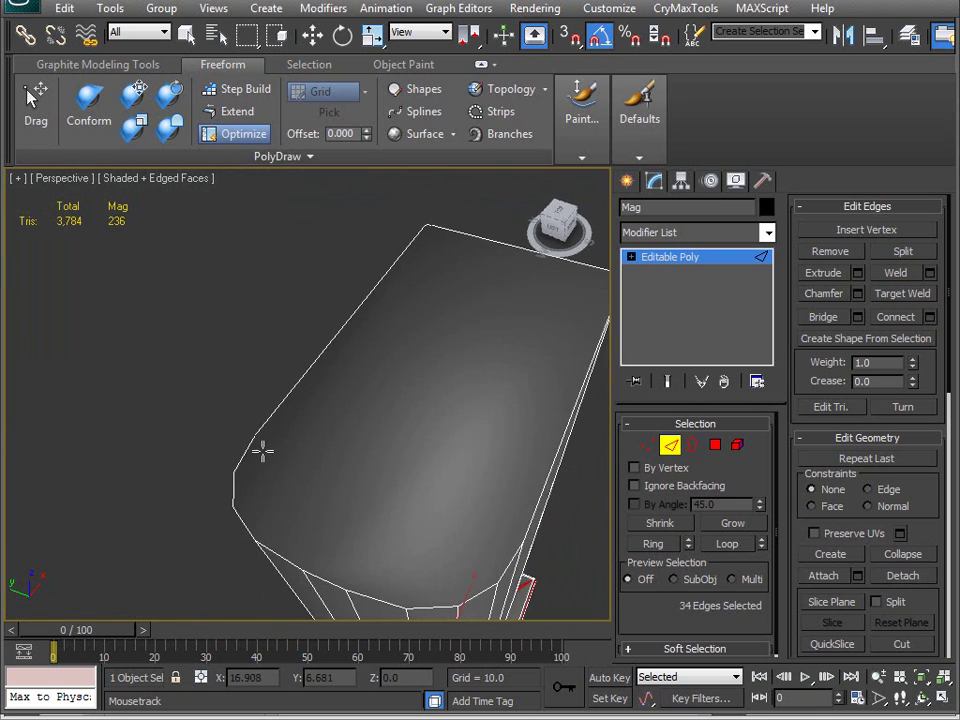
pyautogui.keyDown('alt'); pyautogui.moveTo(420, 515); pyautogui.dragTo(372, 402, button='middle'); pyautogui.keyUp('alt')
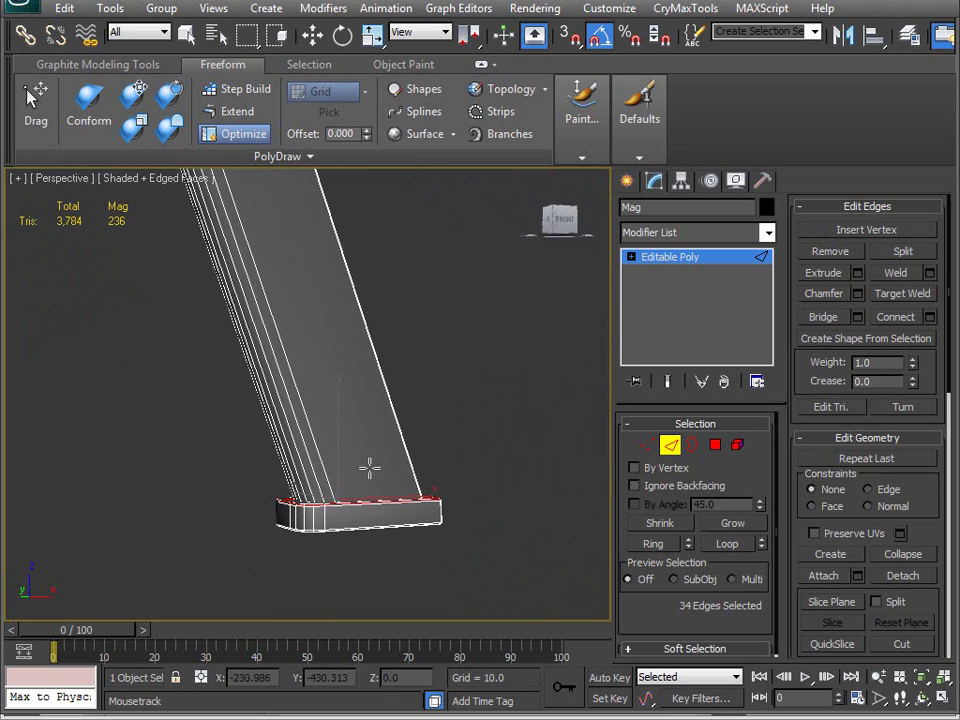
pyautogui.press('w')
# Step: Examine the magazine's shading and base plate from all around with the edge display hidden, then restore it
pyautogui.keyDown('alt'); pyautogui.moveTo(319, 461); pyautogui.dragTo(337, 429, button='middle'); pyautogui.keyUp('alt')
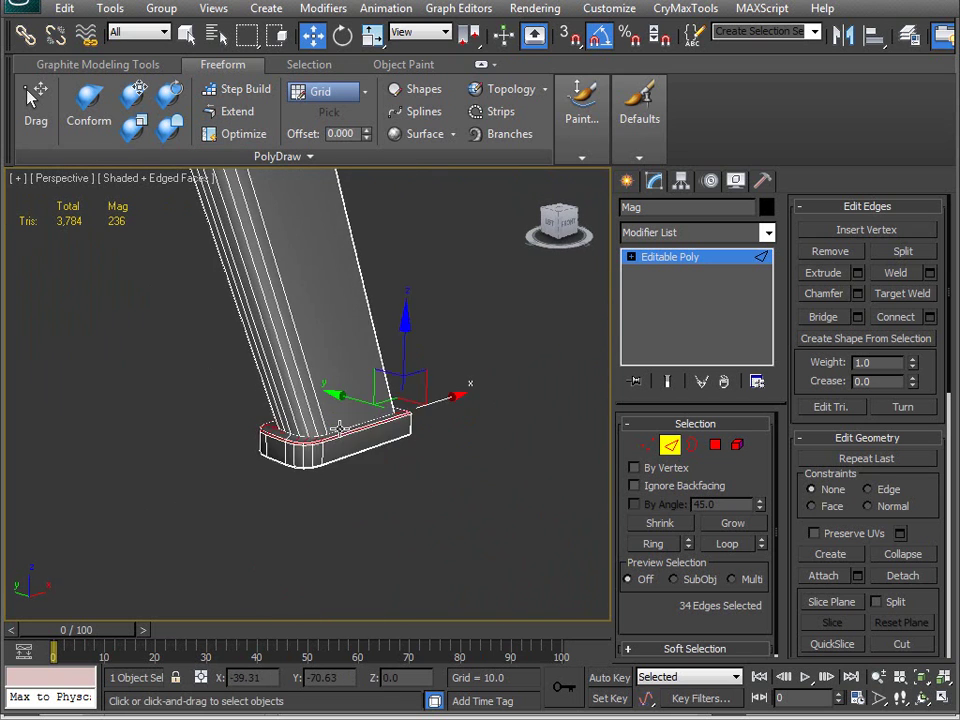
pyautogui.scroll(4, 336, 440)
pyautogui.scroll(4, 334, 470)
pyautogui.moveTo(313, 531)
pyautogui.mouseDown(button='middle')
pyautogui.moveTo(362, 347)
pyautogui.moveTo(364, 435)
pyautogui.moveTo(428, 449)
pyautogui.moveTo(315, 407)
pyautogui.moveTo(302, 444)
pyautogui.mouseUp(button='middle')
pyautogui.scroll(-2, 430, 442)
pyautogui.press('F4')
pyautogui.scroll(-5, 308, 440)
pyautogui.scroll(4, 231, 551)
pyautogui.keyDown('alt'); pyautogui.moveTo(347, 482); pyautogui.dragTo(263, 505, button='middle'); pyautogui.keyUp('alt')
pyautogui.keyDown('alt'); pyautogui.moveTo(141, 482); pyautogui.dragTo(233, 578, button='middle'); pyautogui.keyUp('alt')
pyautogui.moveTo(266, 508)
pyautogui.keyDown('alt'); pyautogui.mouseDown(button='middle')
pyautogui.moveTo(326, 422)
pyautogui.moveTo(283, 529)
pyautogui.moveTo(315, 447)
pyautogui.moveTo(302, 489)
pyautogui.moveTo(326, 448)
pyautogui.moveTo(322, 340)
pyautogui.moveTo(386, 499)
pyautogui.moveTo(326, 429)
pyautogui.moveTo(381, 463)
pyautogui.moveTo(352, 398)
pyautogui.moveTo(246, 476)
pyautogui.moveTo(349, 523)
pyautogui.moveTo(348, 427)
pyautogui.moveTo(340, 480)
pyautogui.mouseUp(button='middle'); pyautogui.keyUp('alt')
pyautogui.press('F4')
pyautogui.scroll(3, 340, 480)
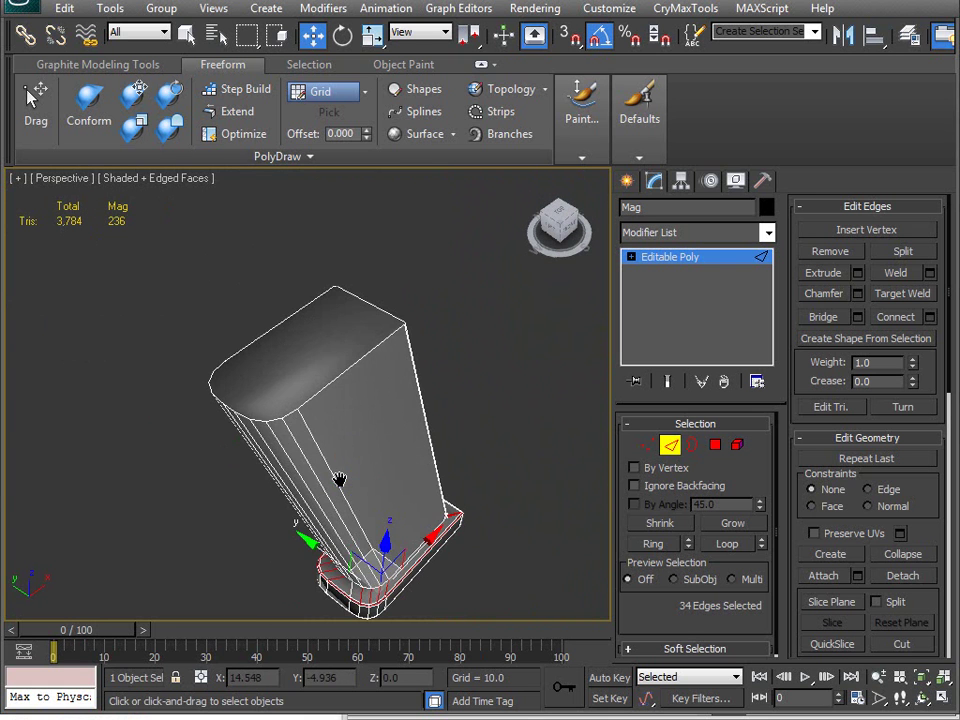
# Step: Inset the magazine's top polygon by about 0.485
pyautogui.click(716, 445)
pyautogui.click(311, 349)
pyautogui.scroll(4, 345, 460)
pyautogui.keyDown('alt'); pyautogui.moveTo(352, 445); pyautogui.dragTo(347, 479, button='middle'); pyautogui.keyUp('alt')
pyautogui.scroll(3, 351, 484)
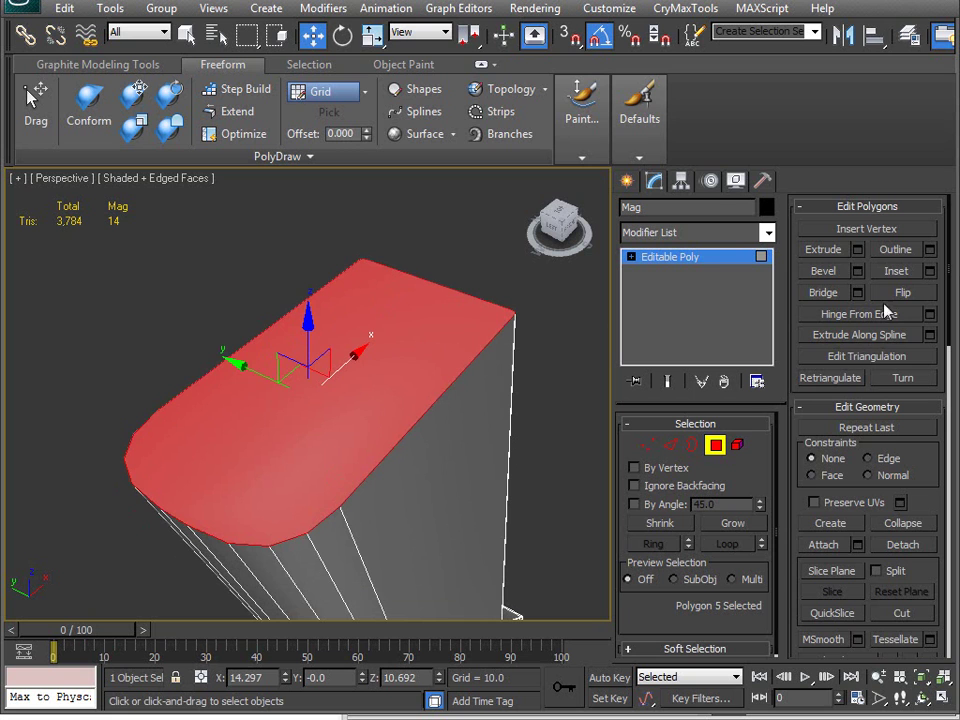
pyautogui.click(929, 271)
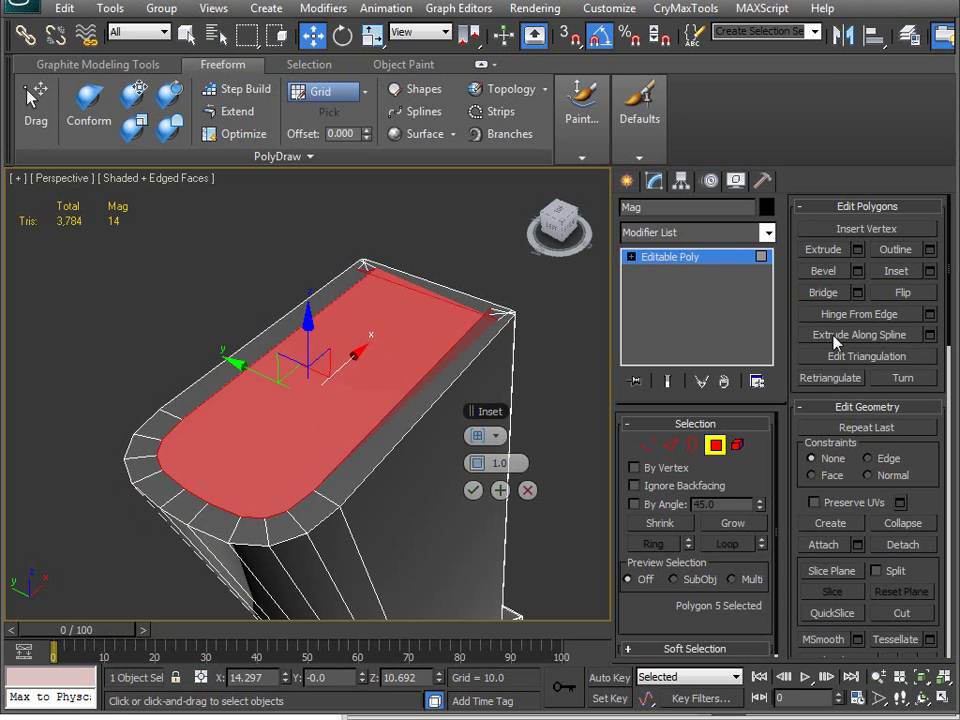
pyautogui.moveTo(482, 465); pyautogui.dragTo(478, 455)
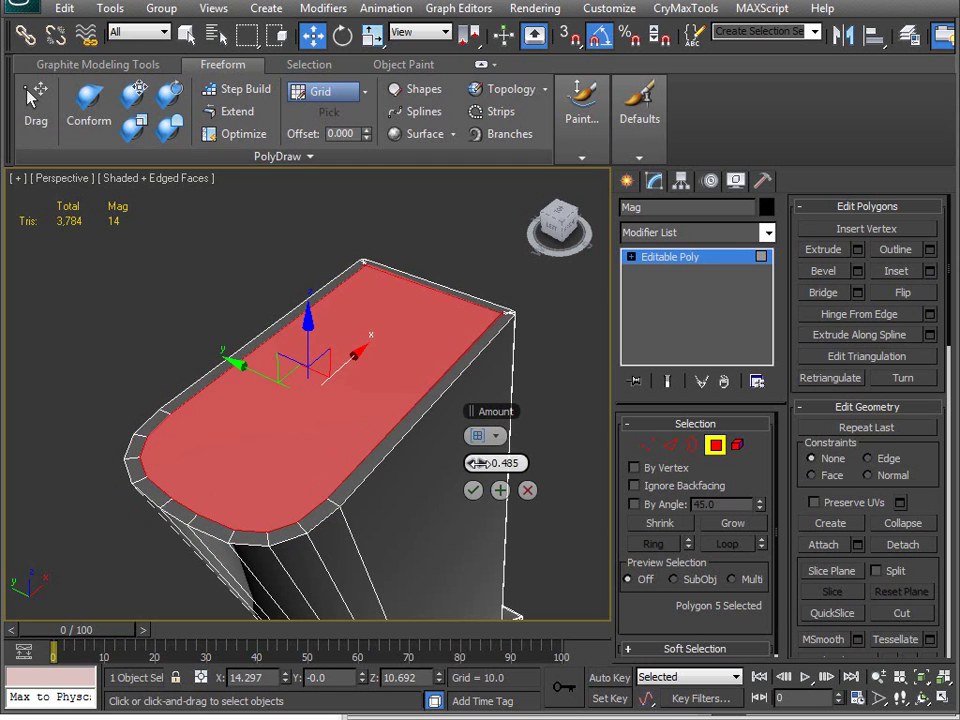
pyautogui.keyDown('alt'); pyautogui.moveTo(285, 523); pyautogui.dragTo(341, 452, button='middle'); pyautogui.keyUp('alt')
pyautogui.click(472, 490)
# Step: Weld the three crowded inset vertices at one rear corner of the magazine top by raising the weld threshold
pyautogui.keyDown('alt'); pyautogui.moveTo(461, 495); pyautogui.dragTo(371, 489, button='middle'); pyautogui.keyUp('alt')
pyautogui.scroll(5, 371, 489)
pyautogui.keyDown('alt'); pyautogui.moveTo(448, 519); pyautogui.dragTo(304, 378, button='middle'); pyautogui.keyUp('alt')
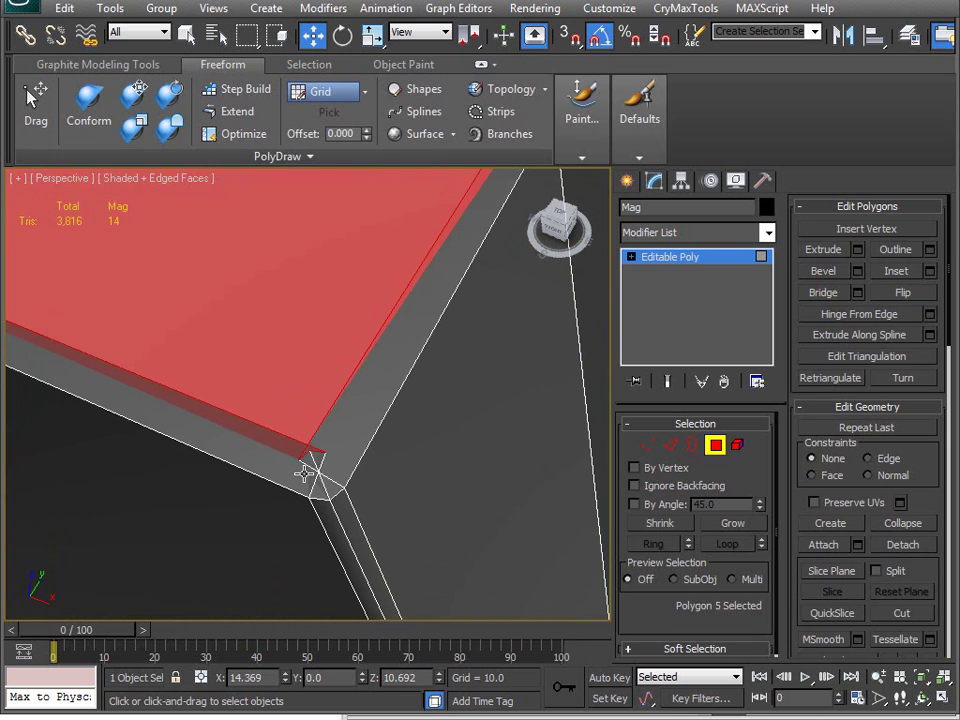
pyautogui.press('1')
pyautogui.moveTo(334, 474); pyautogui.dragTo(335, 475)
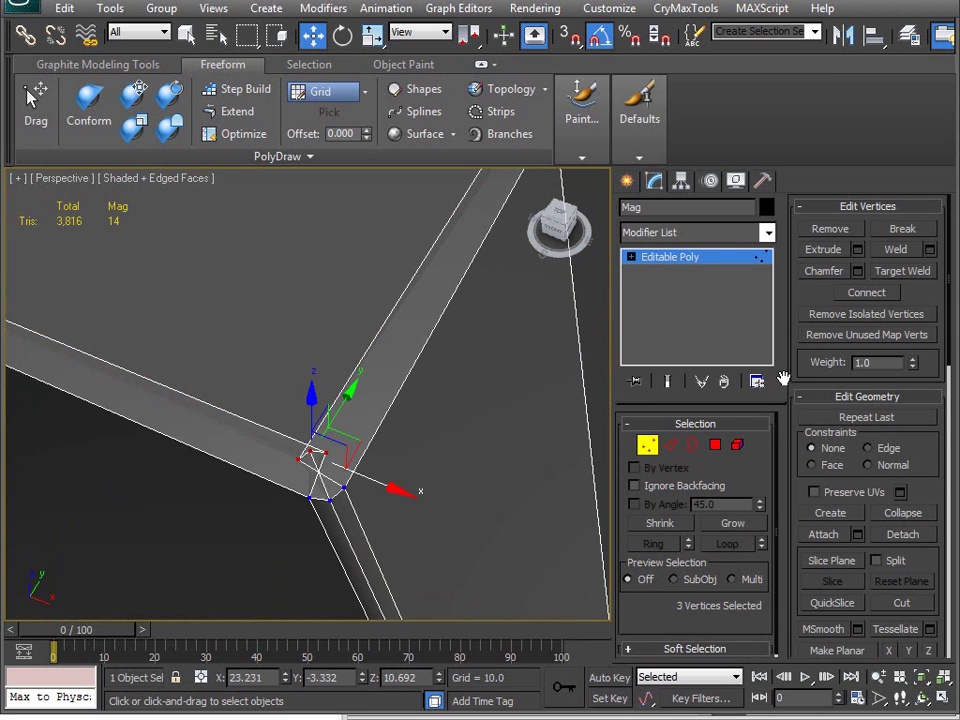
pyautogui.click(930, 250)
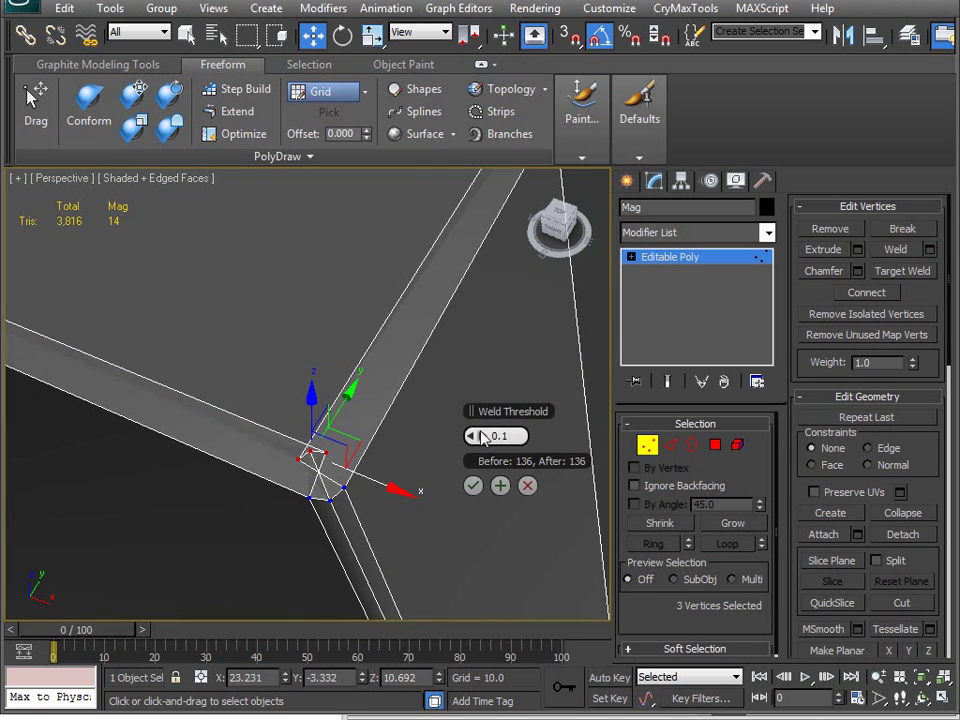
pyautogui.moveTo(476, 435); pyautogui.dragTo(476, 400)
pyautogui.click(473, 486)
# Step: Weld the three inset vertices at the opposite rear corner of the magazine top
pyautogui.keyDown('alt'); pyautogui.moveTo(473, 486); pyautogui.dragTo(298, 414, button='middle'); pyautogui.keyUp('alt')
pyautogui.moveTo(315, 389); pyautogui.dragTo(334, 409)
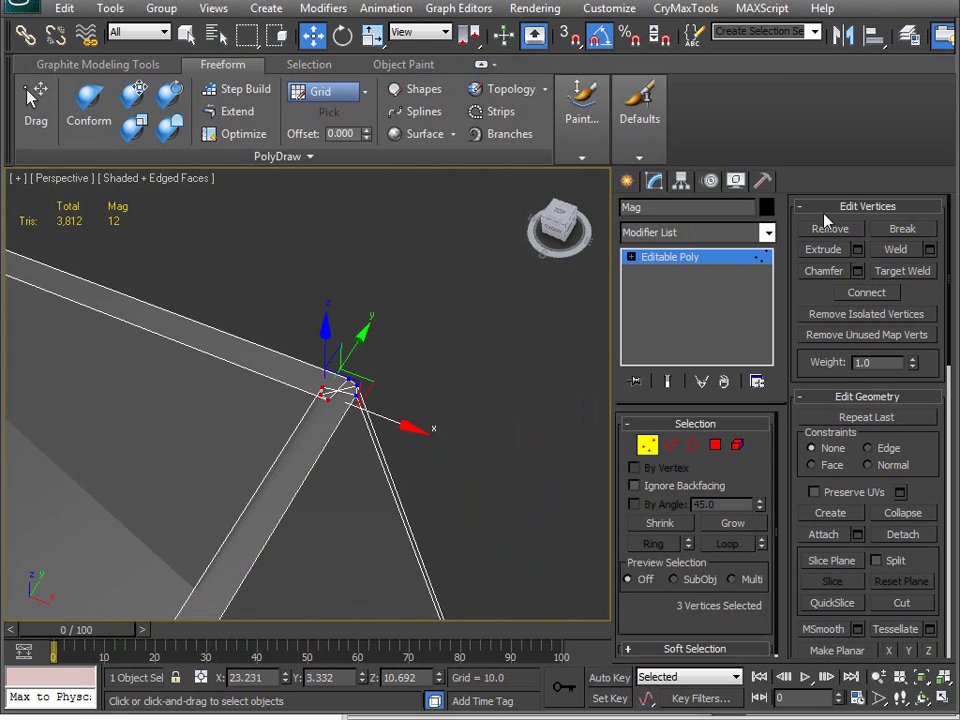
pyautogui.click(895, 250)
pyautogui.keyDown('alt'); pyautogui.moveTo(380, 380); pyautogui.dragTo(532, 490, button='middle'); pyautogui.keyUp('alt')
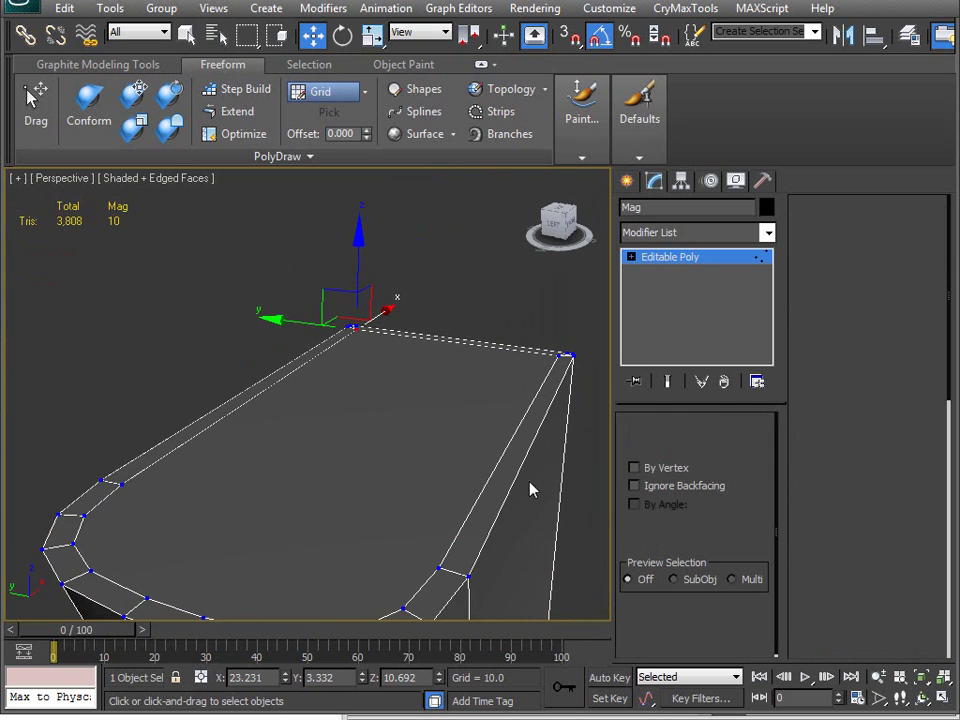
# Step: Straighten the inset's two long inner edges by making each planar in Y, and select its rear inner edge
pyautogui.press('2')
pyautogui.click(506, 453)
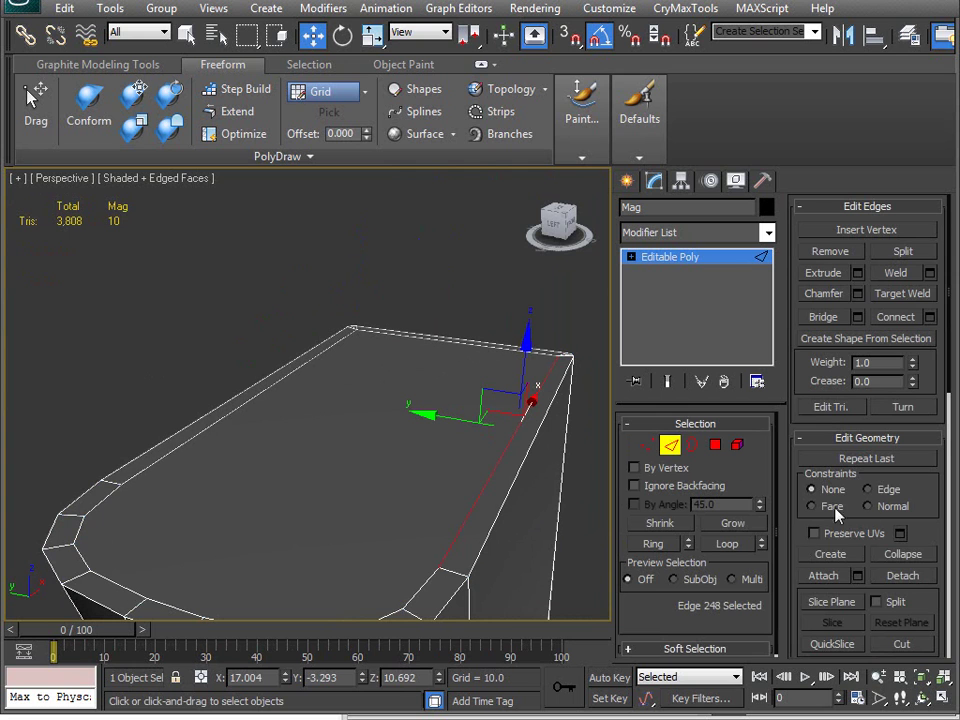
pyautogui.scroll(-3, 943, 549)
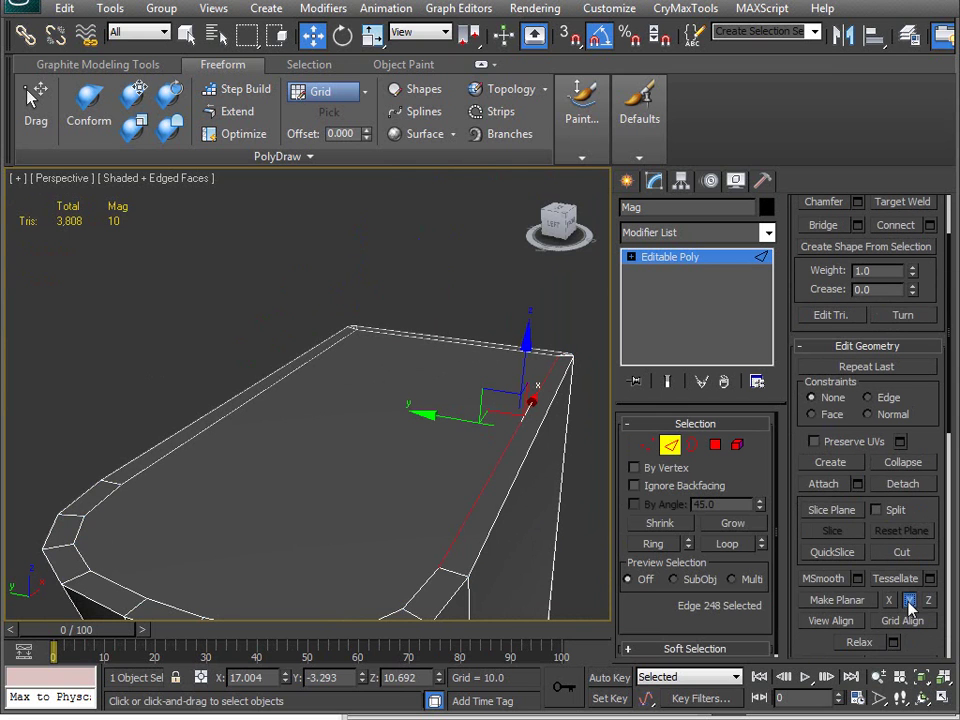
pyautogui.click(251, 400)
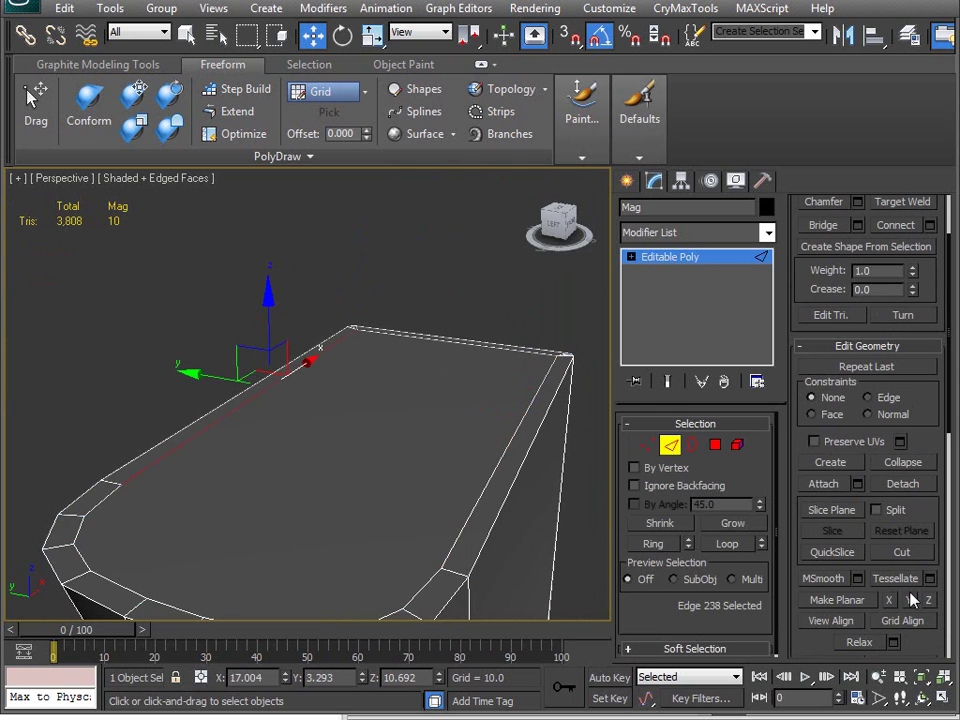
pyautogui.keyDown('alt'); pyautogui.moveTo(520, 403); pyautogui.dragTo(395, 452, button='middle'); pyautogui.keyUp('alt')
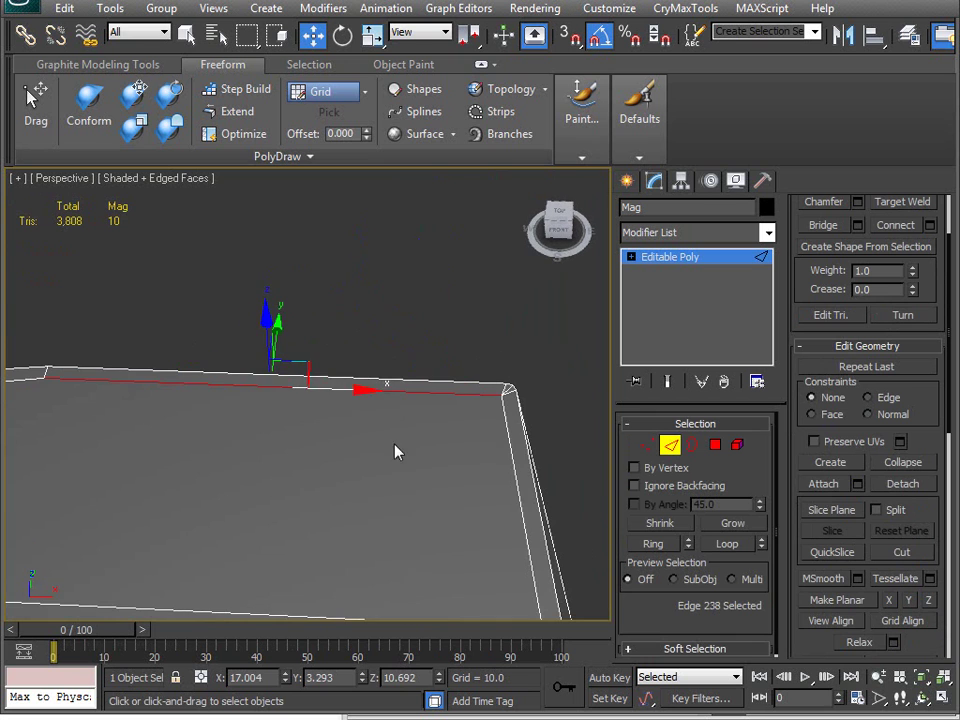
pyautogui.click(516, 485)
pyautogui.keyDown('alt'); pyautogui.moveTo(320, 494); pyautogui.dragTo(400, 450, button='middle'); pyautogui.keyUp('alt')
# Step: Extrude the inset top polygon down into the magazine to about Z 6.6
pyautogui.click(716, 446)
pyautogui.click(452, 466)
pyautogui.keyDown('alt'); pyautogui.moveTo(477, 520); pyautogui.dragTo(668, 368, button='middle'); pyautogui.keyUp('alt')
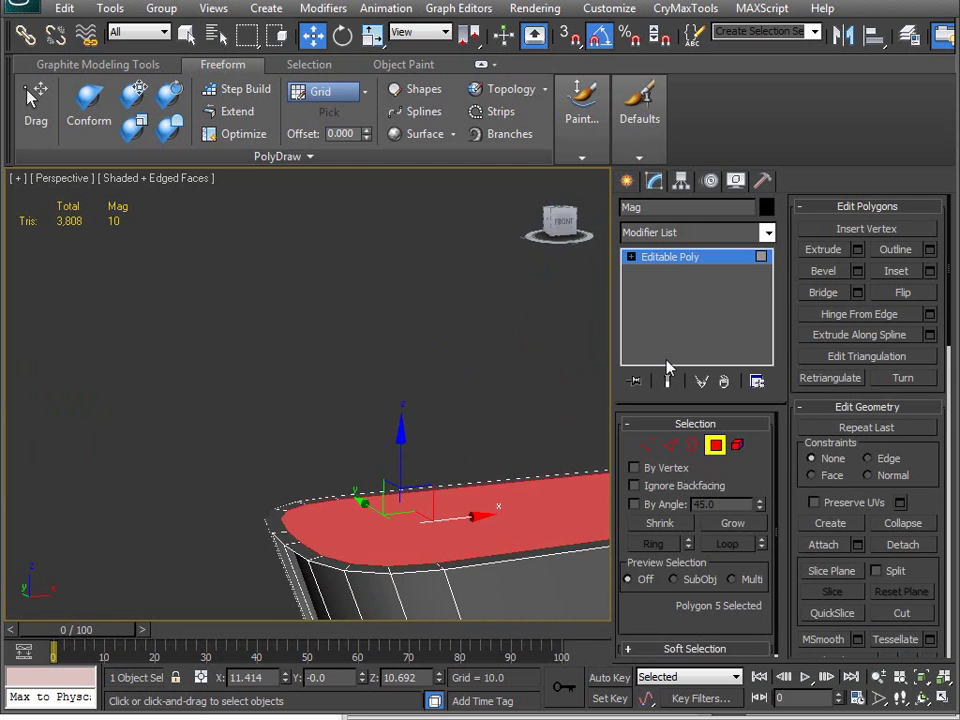
pyautogui.click(828, 247)
pyautogui.moveTo(508, 506); pyautogui.dragTo(502, 520)
# Step: In a wireframe front view, move the recessed polygon along X to 12.955 so the pocket walls follow the magazine's slant
pyautogui.moveTo(502, 520); pyautogui.dragTo(381, 461, button='middle')
pyautogui.press('v')
pyautogui.click(395, 473)
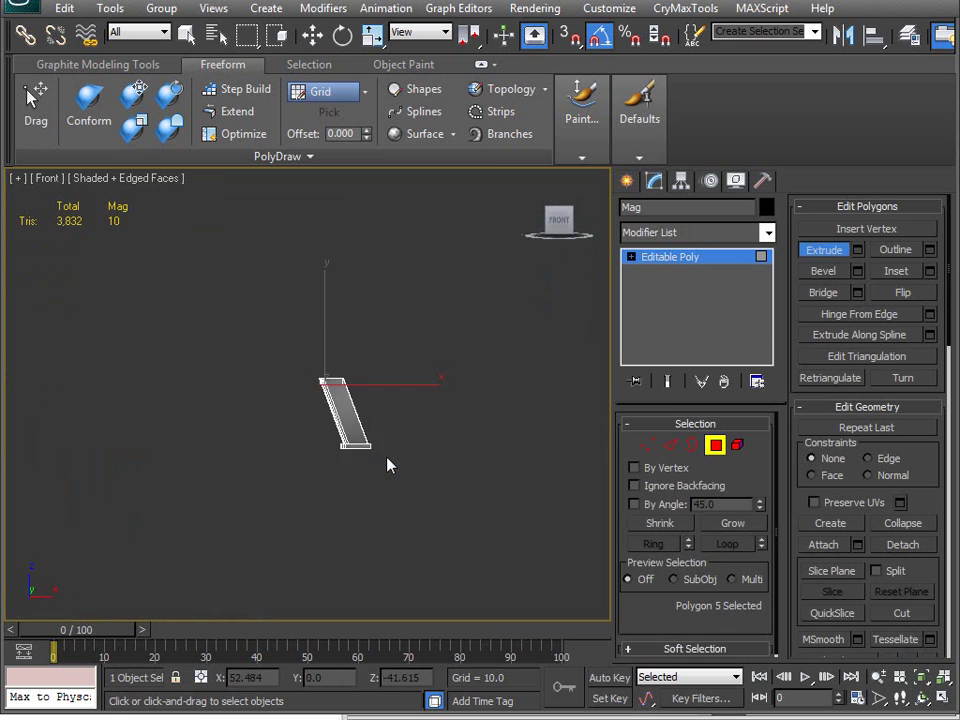
pyautogui.scroll(10, 388, 466)
pyautogui.press('F3')
pyautogui.moveTo(328, 448); pyautogui.dragTo(260, 445, button='middle')
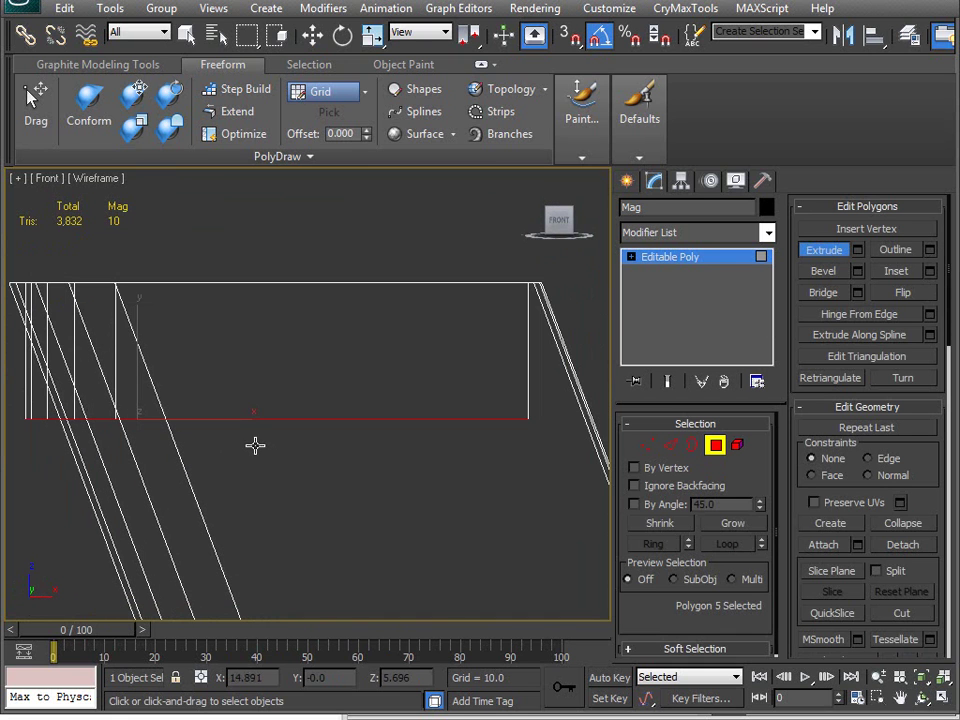
pyautogui.press('w')
pyautogui.moveTo(208, 425); pyautogui.dragTo(309, 418)
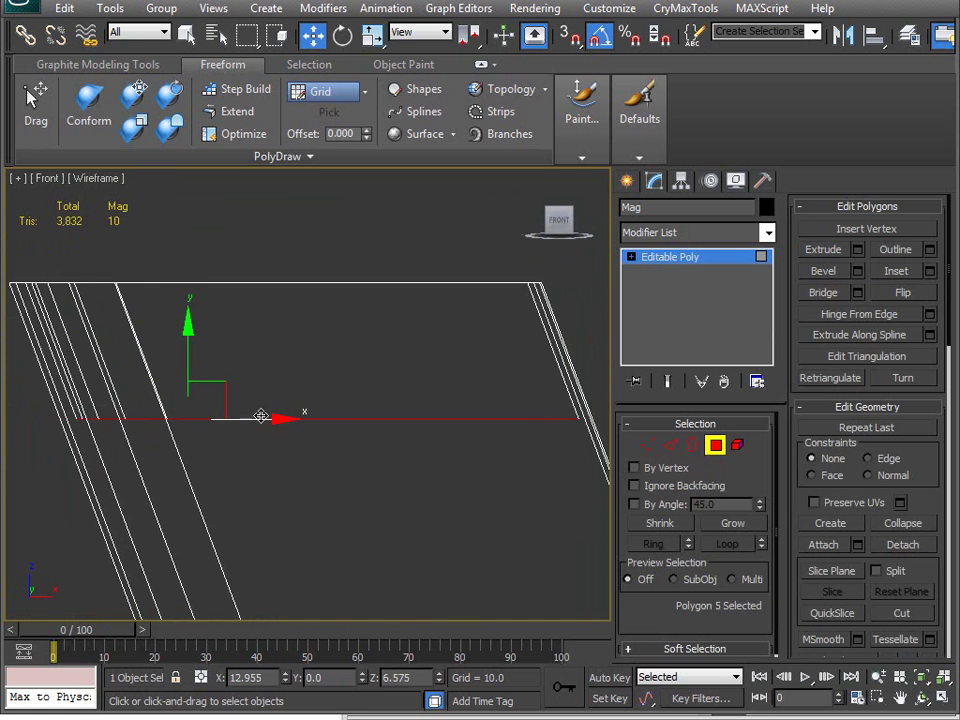
# Step: Back in perspective, select the ring of front-to-back edges on the magazine and base plate and connect them with one edge loop
pyautogui.press('v')
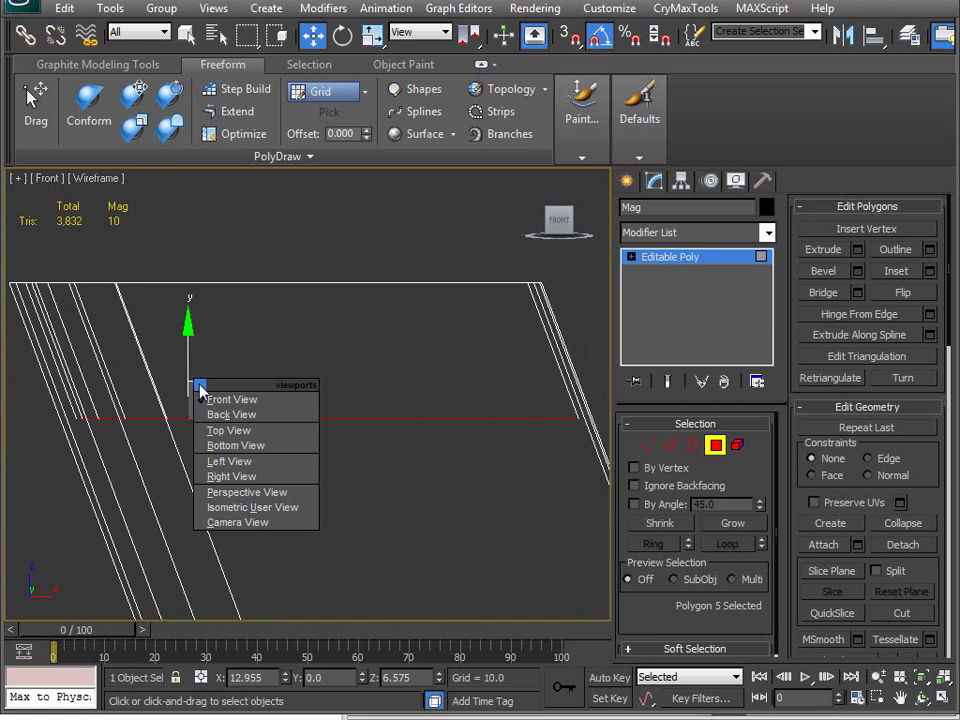
pyautogui.press('p')
pyautogui.keyDown('alt'); pyautogui.moveTo(179, 172); pyautogui.dragTo(340, 408, button='middle'); pyautogui.keyUp('alt')
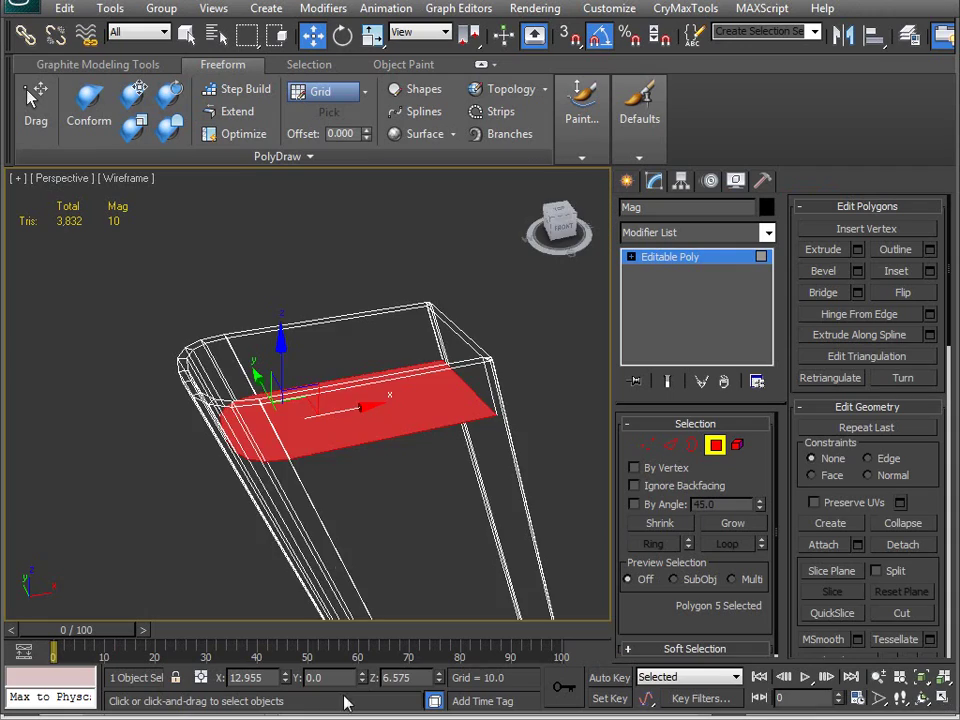
pyautogui.keyDown('alt'); pyautogui.moveTo(261, 528); pyautogui.dragTo(321, 391, button='middle'); pyautogui.keyUp('alt')
pyautogui.press('2')
pyautogui.click(272, 231)
pyautogui.doubleClick(279, 231)
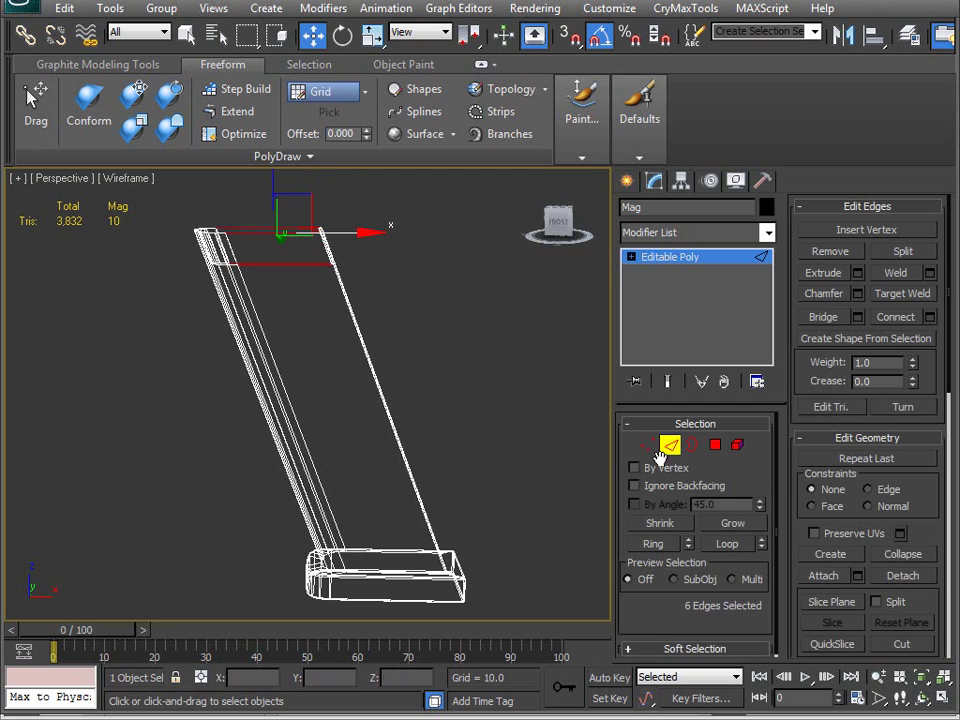
pyautogui.click(661, 545)
pyautogui.moveTo(332, 425); pyautogui.dragTo(318, 407, button='middle')
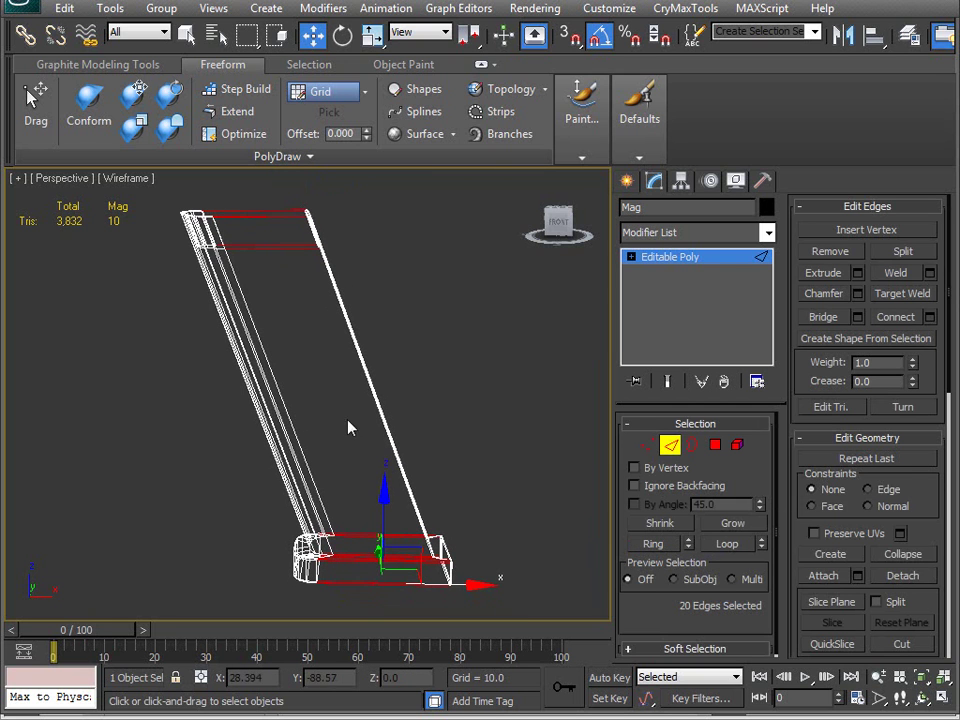
pyautogui.click(930, 318)
pyautogui.click(474, 516)
pyautogui.keyDown('alt'); pyautogui.moveTo(347, 388); pyautogui.dragTo(338, 462, button='middle'); pyautogui.keyUp('alt')
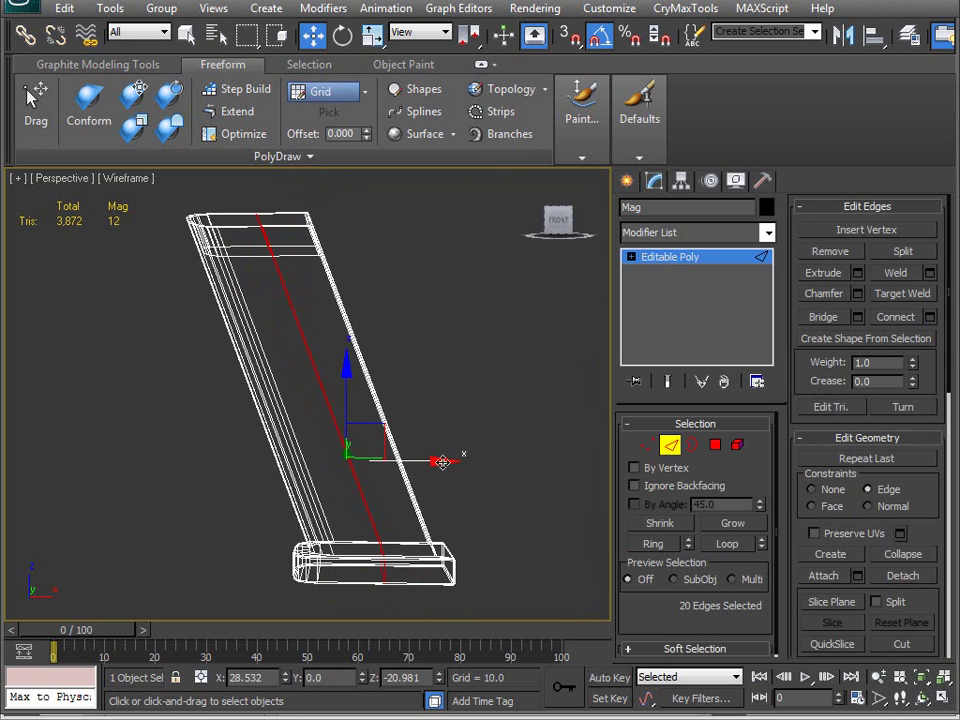
# Step: Slide the new edge loop along the magazine's sides in X to 24.35, nearer the rounded edge
pyautogui.moveTo(403, 464); pyautogui.dragTo(403, 464)
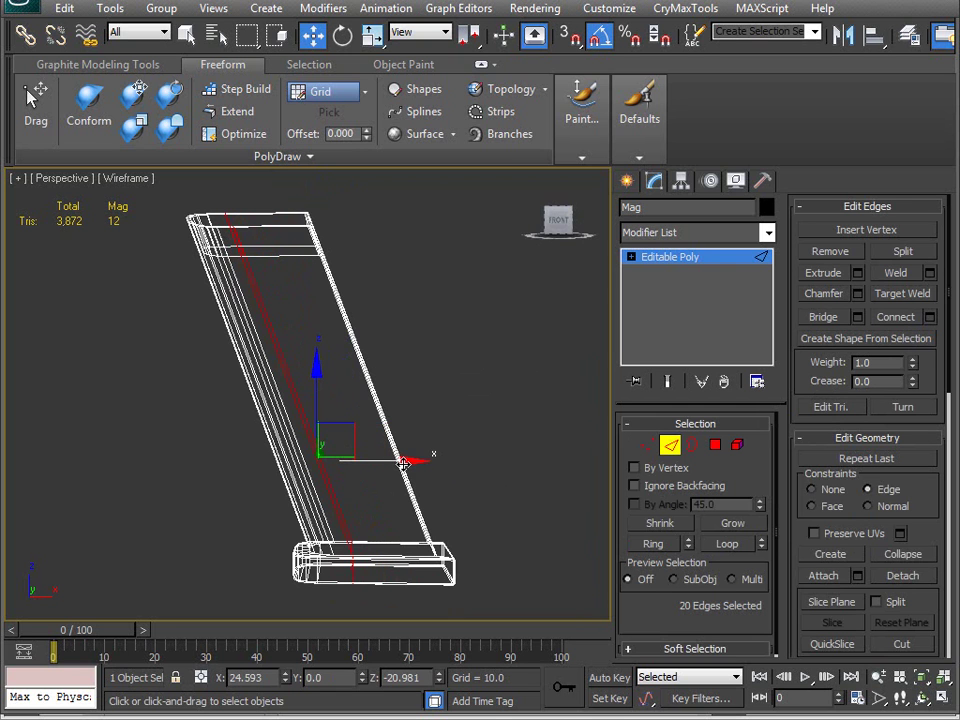
pyautogui.moveTo(309, 432)
pyautogui.keyDown('alt'); pyautogui.mouseDown(button='middle')
pyautogui.moveTo(315, 456)
pyautogui.moveTo(285, 392)
pyautogui.moveTo(307, 457)
pyautogui.moveTo(309, 414)
pyautogui.moveTo(288, 406)
pyautogui.moveTo(212, 330)
pyautogui.moveTo(215, 372)
pyautogui.mouseUp(button='middle'); pyautogui.keyUp('alt')
pyautogui.press('F3')
pyautogui.press('F4')
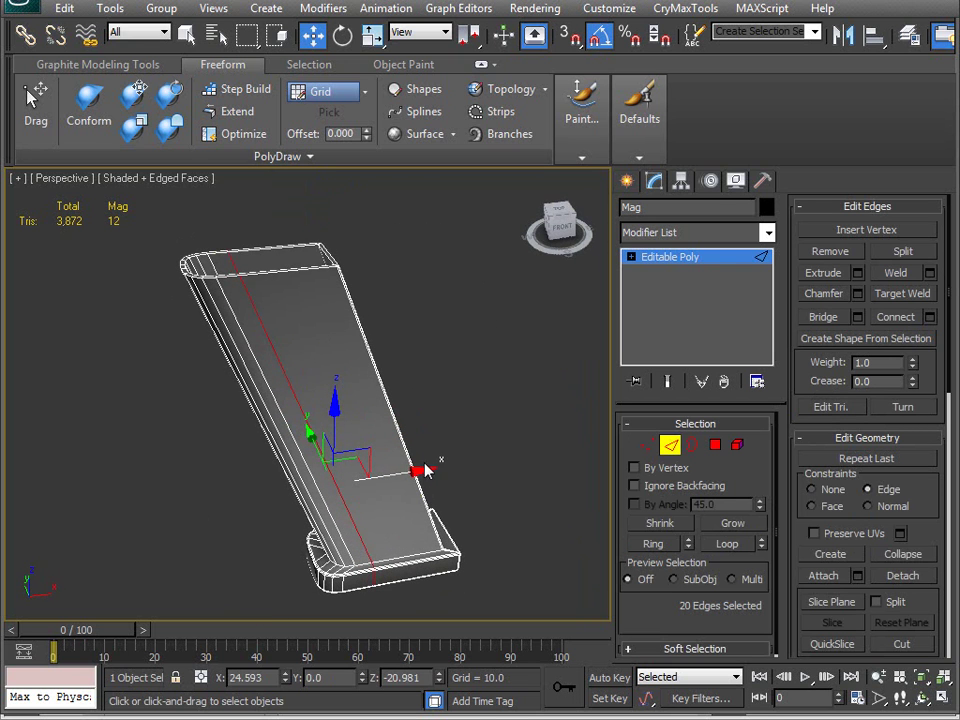
pyautogui.moveTo(401, 474); pyautogui.dragTo(360, 463)
# Step: Select the top rim vertices around the magazine's rounded end and slide them down along their edges to Z 8.699
pyautogui.keyDown('alt'); pyautogui.moveTo(360, 463); pyautogui.dragTo(274, 396, button='middle'); pyautogui.keyUp('alt')
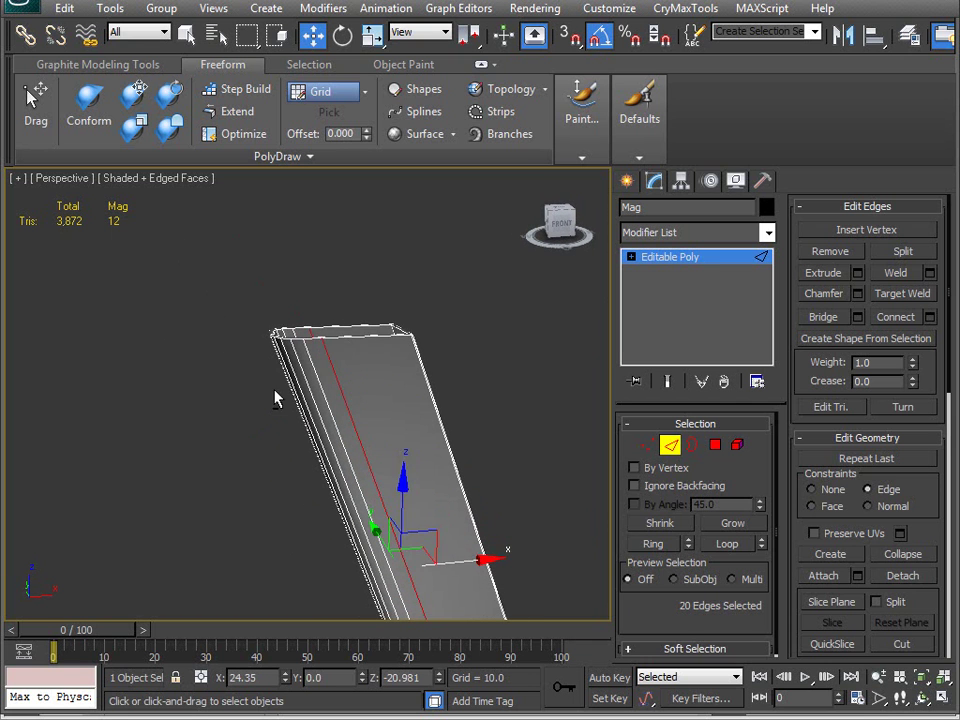
pyautogui.press('1')
pyautogui.moveTo(254, 303); pyautogui.dragTo(300, 370)
pyautogui.keyDown('alt'); pyautogui.moveTo(283, 456); pyautogui.dragTo(252, 518, button='middle'); pyautogui.keyUp('alt')
pyautogui.keyDown('alt'); pyautogui.moveTo(178, 553); pyautogui.dragTo(508, 381); pyautogui.keyUp('alt')
pyautogui.keyDown('alt'); pyautogui.moveTo(508, 381); pyautogui.dragTo(381, 414, button='middle'); pyautogui.keyUp('alt')
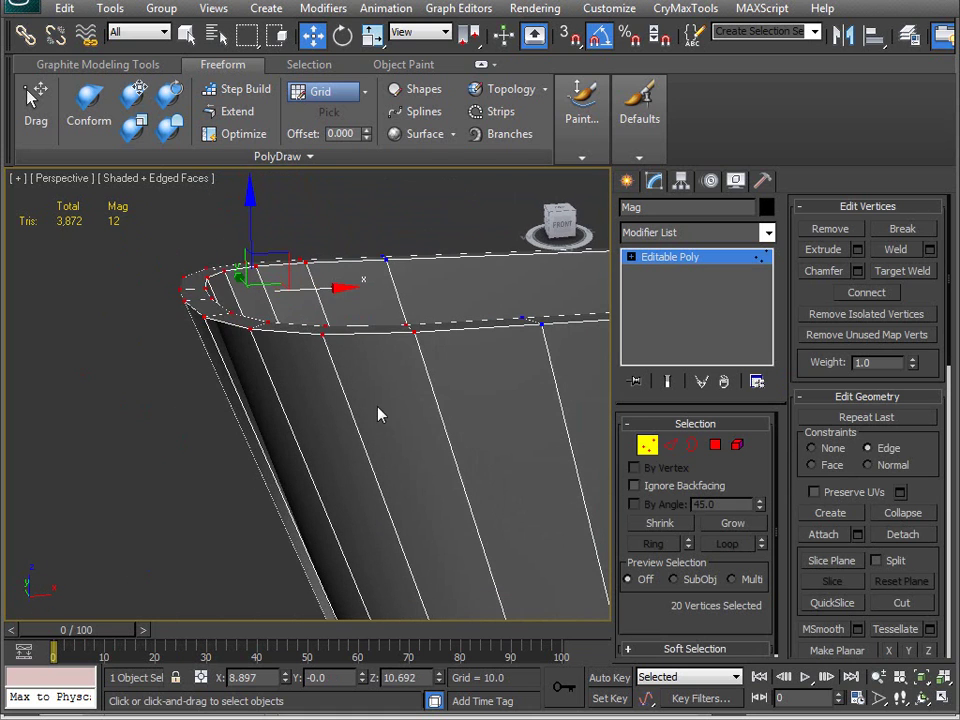
pyautogui.moveTo(253, 222); pyautogui.dragTo(297, 433)
pyautogui.keyDown('alt'); pyautogui.moveTo(297, 433); pyautogui.dragTo(381, 560, button='middle'); pyautogui.keyUp('alt')
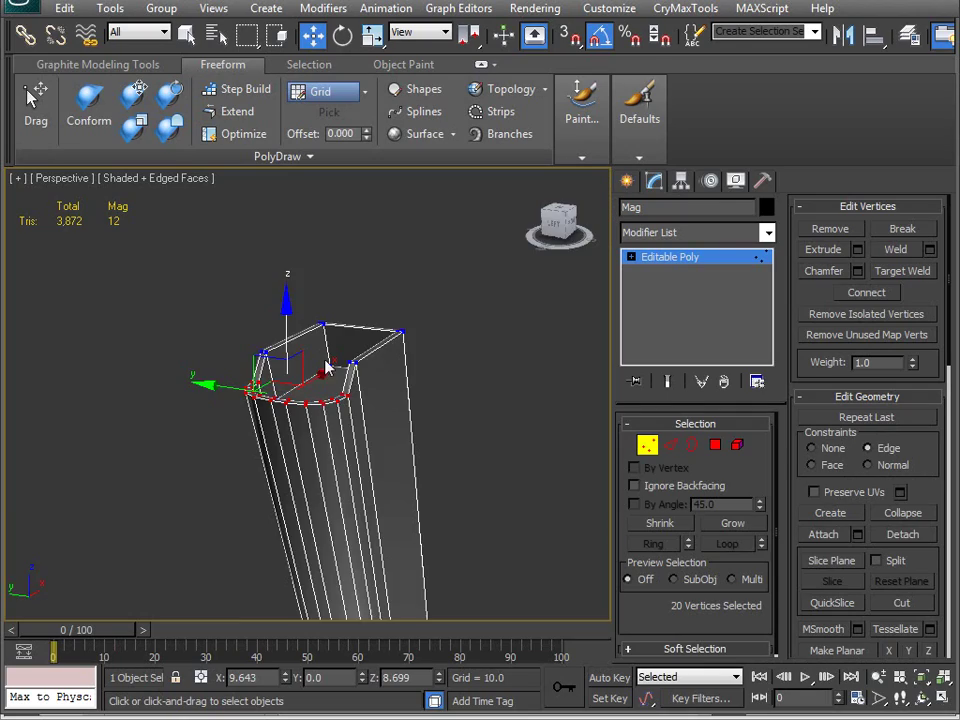
# Step: Examine the magazine's stepped top and pocket floor, and compare the shape with the magazine reference photo in Photoshop
pyautogui.keyDown('alt'); pyautogui.moveTo(247, 276); pyautogui.dragTo(173, 404, button='middle'); pyautogui.keyUp('alt')
pyautogui.scroll(5, 230, 437)
pyautogui.moveTo(270, 512); pyautogui.dragTo(404, 509, button='middle')
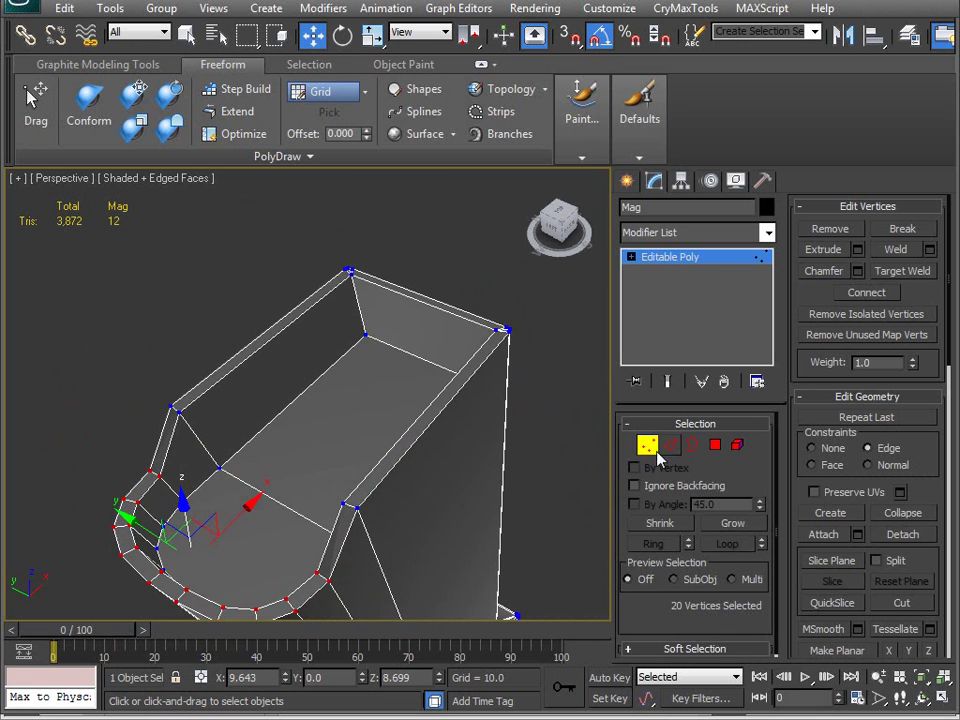
pyautogui.click(716, 446)
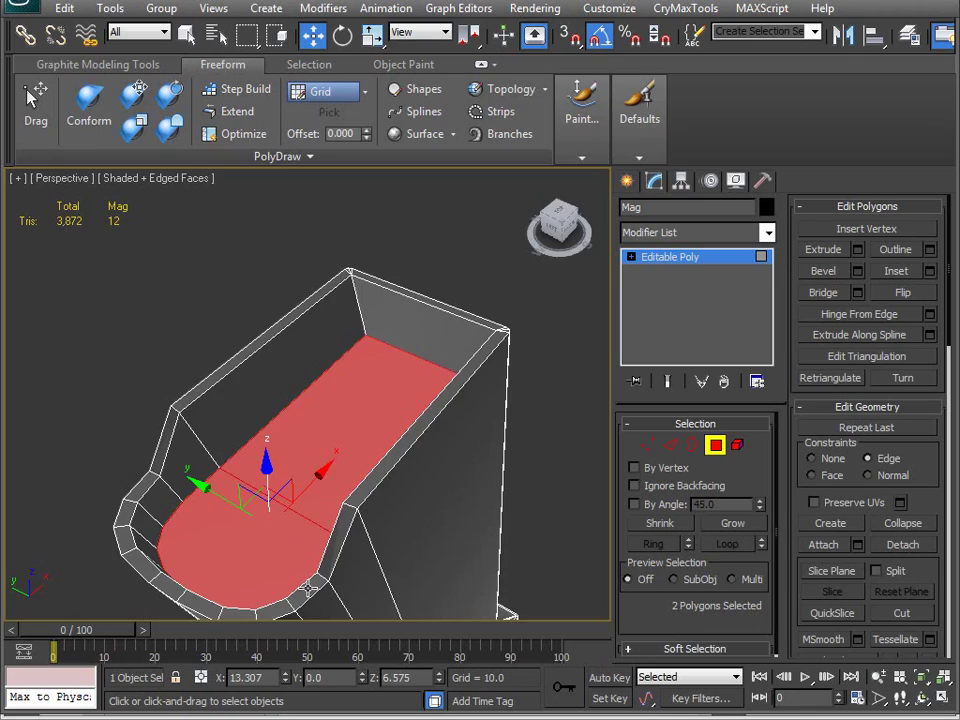
pyautogui.keyDown('alt'); pyautogui.moveTo(230, 441); pyautogui.dragTo(319, 487, button='middle'); pyautogui.keyUp('alt')
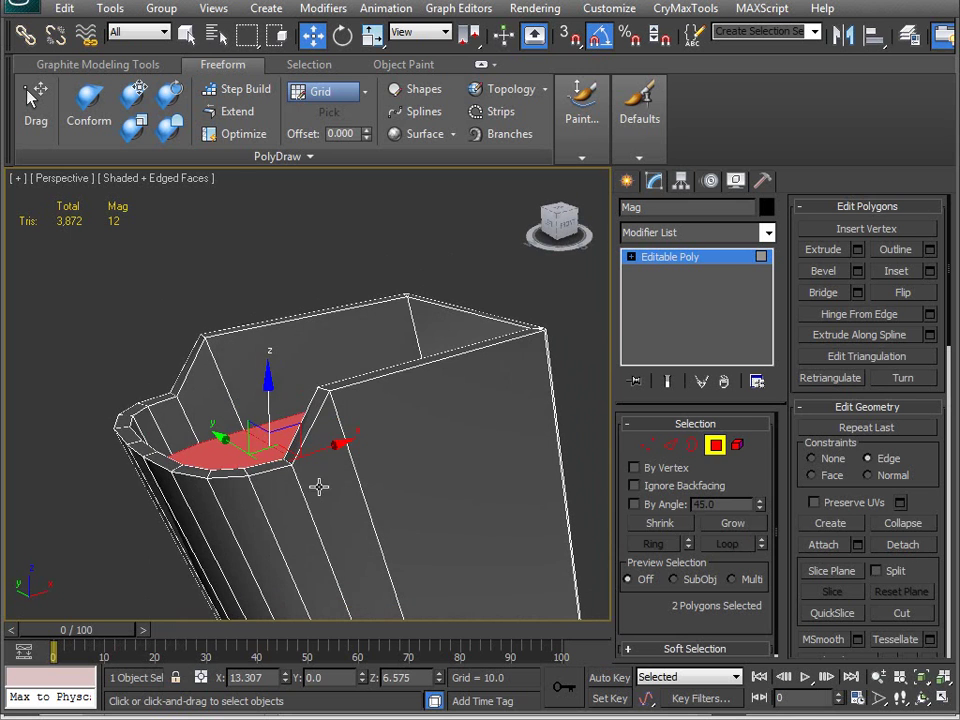
pyautogui.click(714, 447)
pyautogui.keyDown('alt'); pyautogui.moveTo(290, 440); pyautogui.dragTo(333, 565, button='middle'); pyautogui.keyUp('alt')
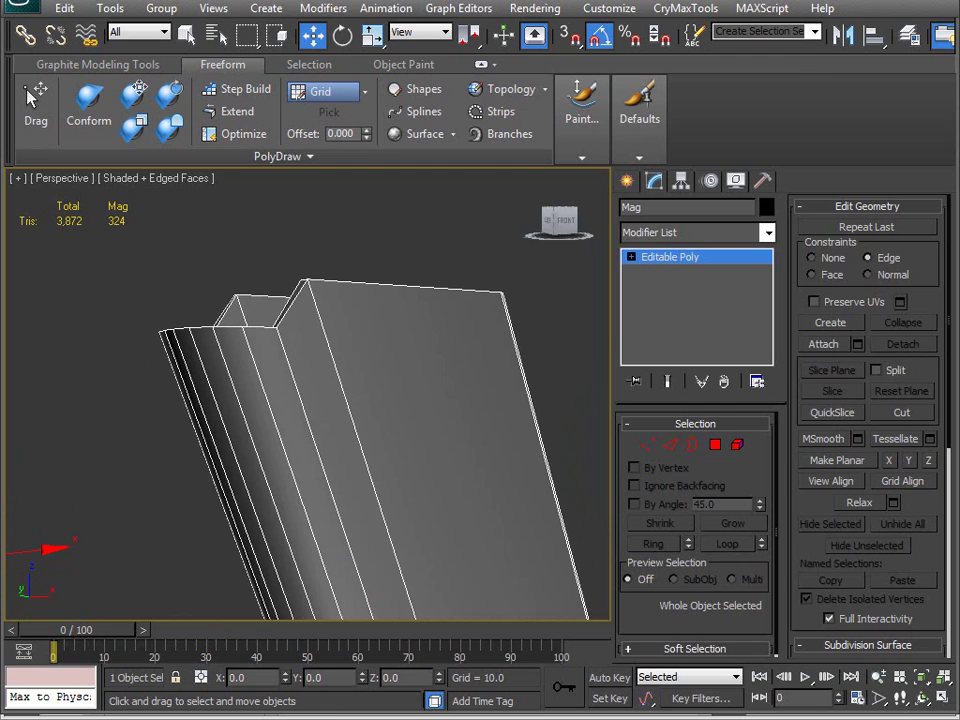
pyautogui.click(395, 718)
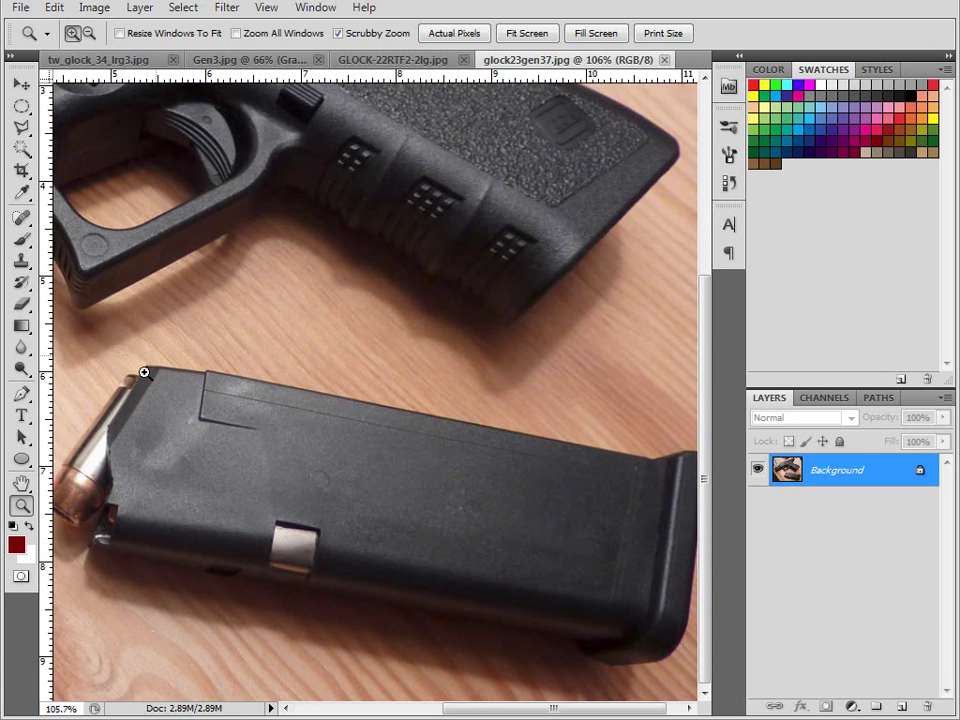
pyautogui.click(340, 718)
# Step: Select the lengthwise edges along the magazine's flat sides and back, excluding the pocket's inner edges, and connect them with one segment
pyautogui.keyDown('alt'); pyautogui.moveTo(270, 548); pyautogui.dragTo(334, 437, button='middle'); pyautogui.keyUp('alt')
pyautogui.press('2')
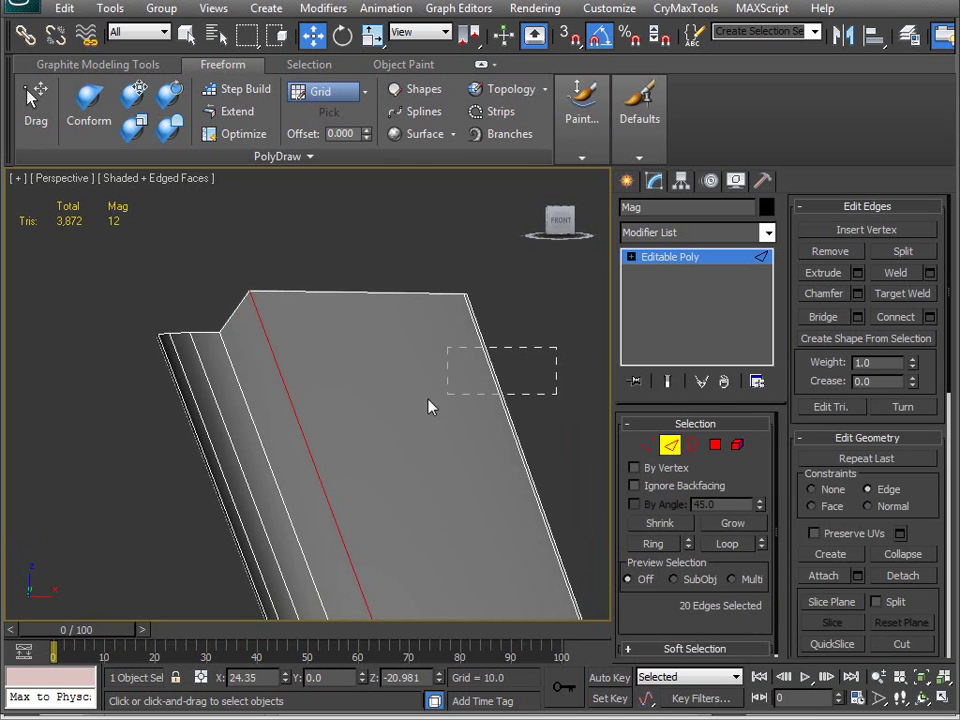
pyautogui.moveTo(272, 428); pyautogui.dragTo(270, 428)
pyautogui.moveTo(270, 428)
pyautogui.keyDown('alt'); pyautogui.mouseDown(button='middle')
pyautogui.moveTo(210, 435)
pyautogui.moveTo(454, 418)
pyautogui.moveTo(167, 379)
pyautogui.moveTo(375, 387)
pyautogui.moveTo(274, 433)
pyautogui.moveTo(283, 433)
pyautogui.mouseUp(button='middle'); pyautogui.keyUp('alt')
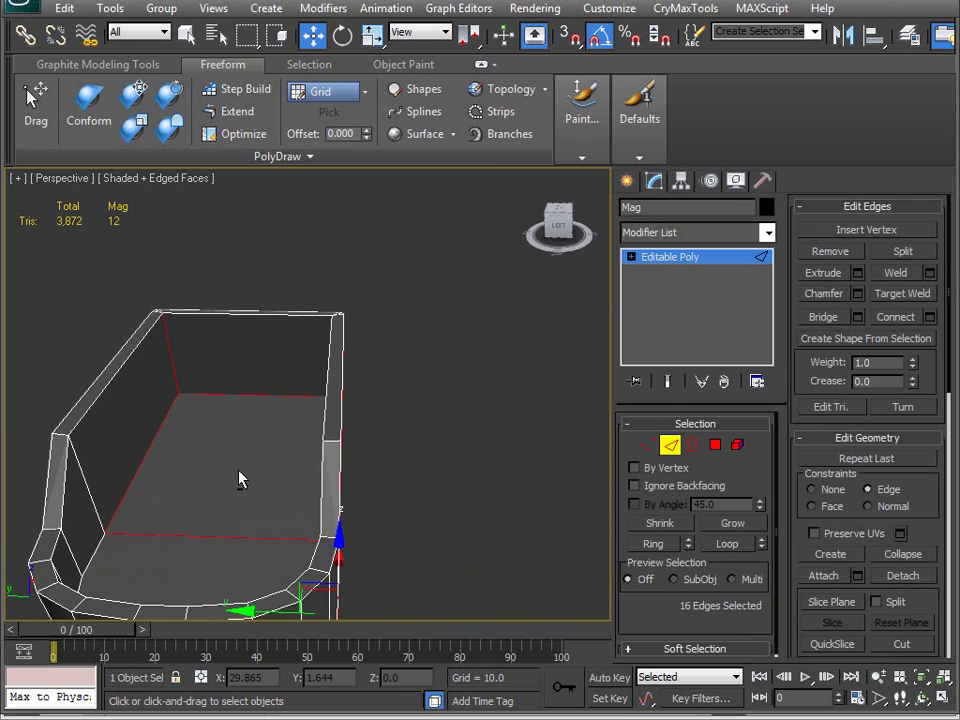
pyautogui.keyDown('alt'); pyautogui.click(165, 538); pyautogui.keyUp('alt')
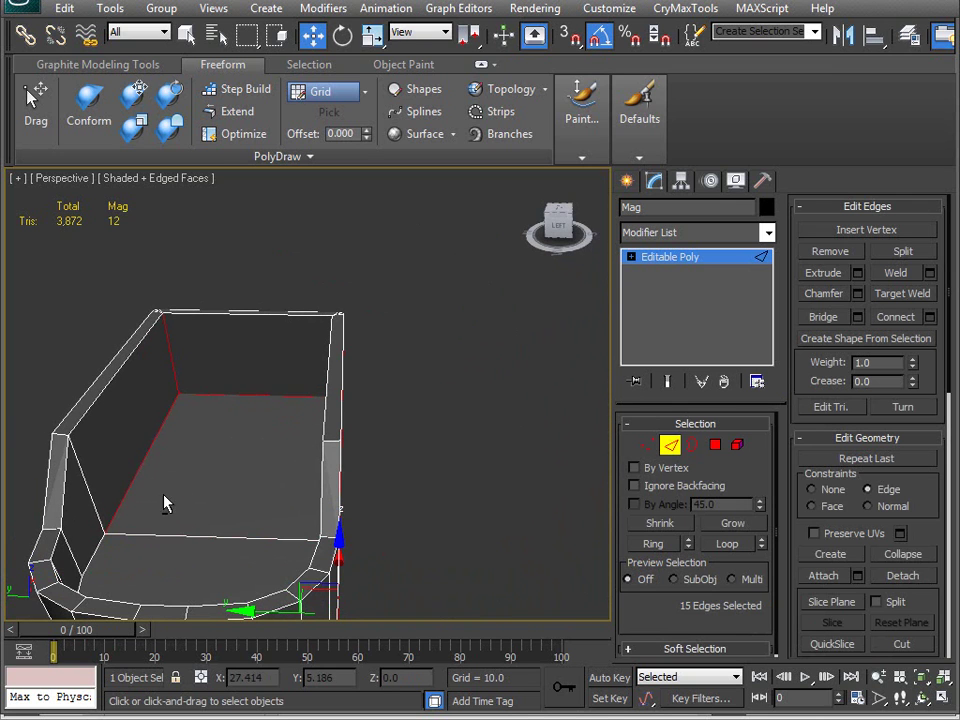
pyautogui.keyDown('alt'); pyautogui.click(161, 431); pyautogui.keyUp('alt')
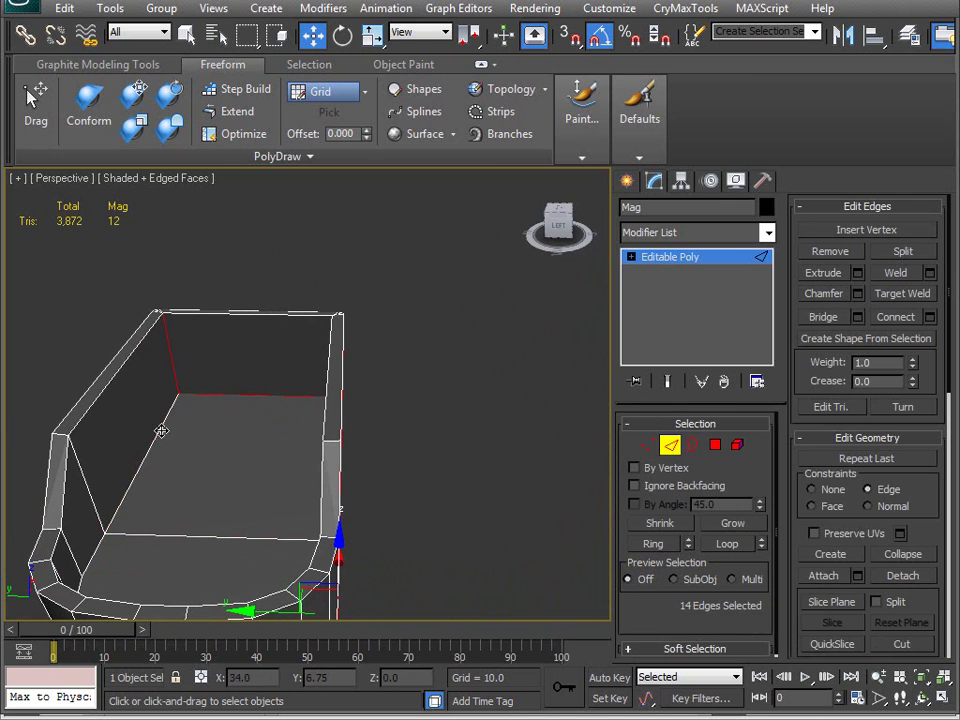
pyautogui.keyDown('alt'); pyautogui.click(243, 393); pyautogui.keyUp('alt')
pyautogui.keyDown('alt'); pyautogui.moveTo(264, 411); pyautogui.dragTo(332, 399, button='middle'); pyautogui.keyUp('alt')
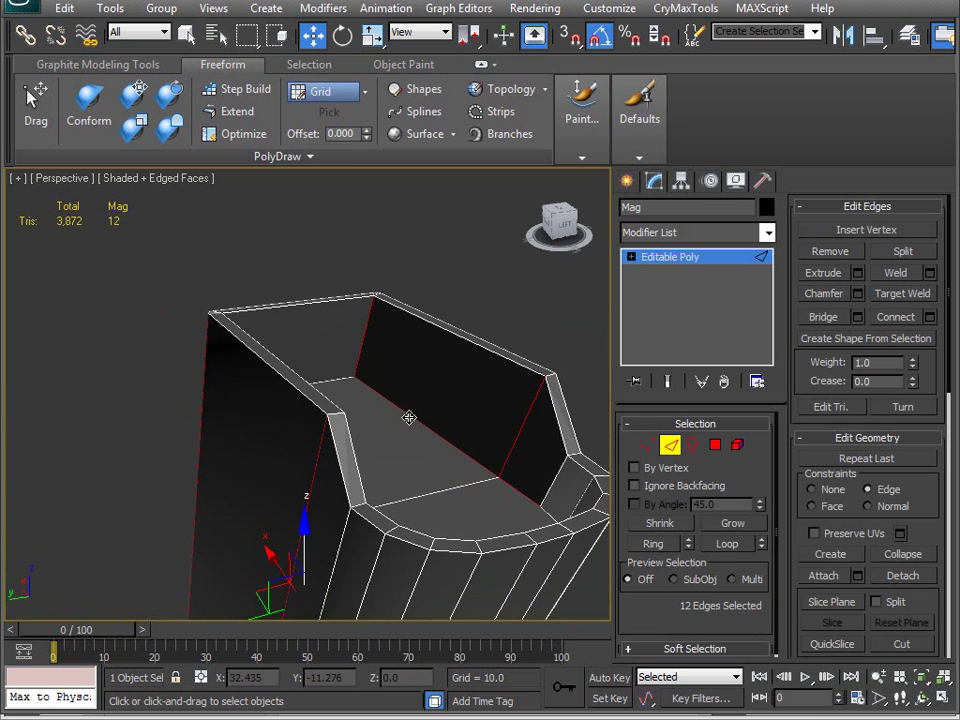
pyautogui.keyDown('alt'); pyautogui.click(366, 328); pyautogui.keyUp('alt')
pyautogui.keyDown('alt'); pyautogui.click(522, 424); pyautogui.keyUp('alt')
pyautogui.keyDown('alt'); pyautogui.click(526, 492); pyautogui.keyUp('alt')
pyautogui.keyDown('alt'); pyautogui.moveTo(523, 497); pyautogui.dragTo(140, 480, button='middle'); pyautogui.keyUp('alt')
pyautogui.click(930, 317)
pyautogui.keyDown('alt'); pyautogui.moveTo(352, 386); pyautogui.dragTo(392, 242, button='middle'); pyautogui.keyUp('alt')
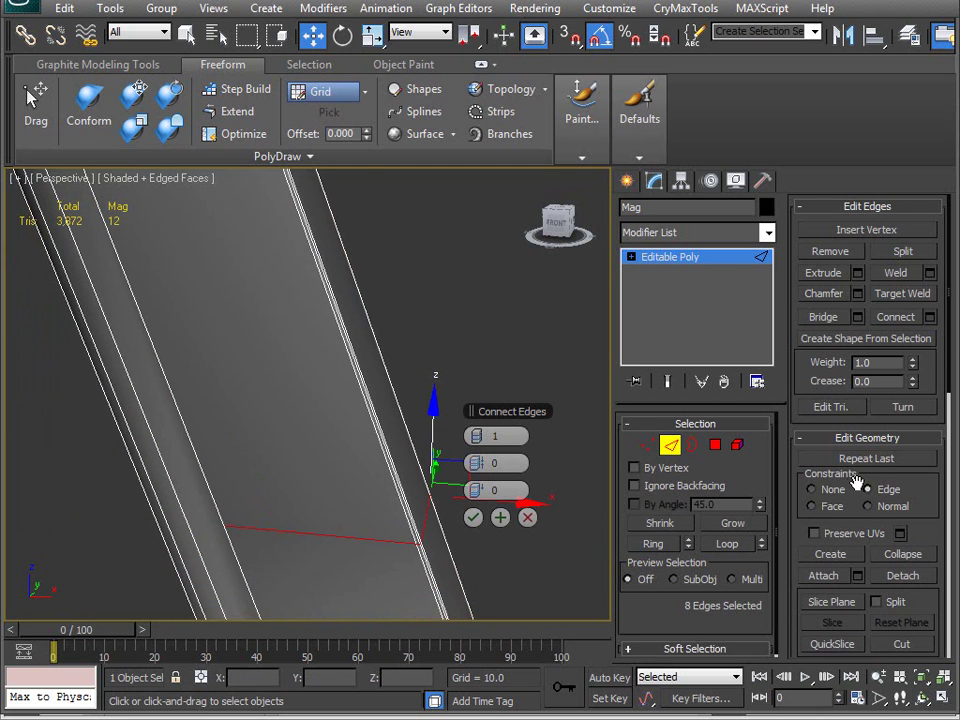
pyautogui.click(474, 518)
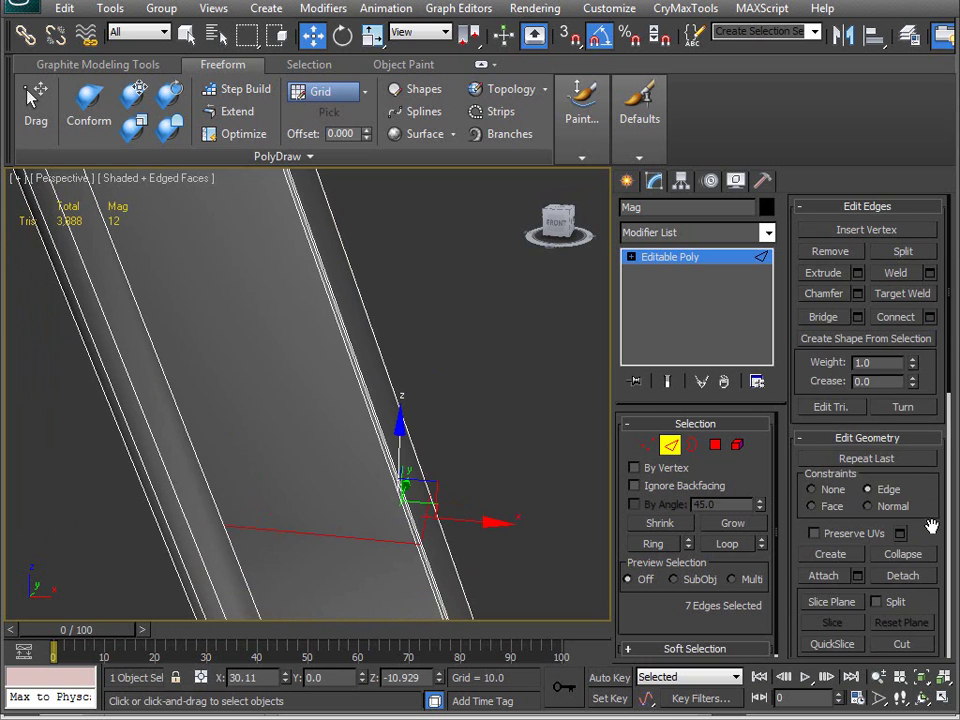
# Step: Slide the new crosswise edges up the magazine body to just below the raised top rim
pyautogui.scroll(-3, 836, 549)
pyautogui.scroll(-3, 360, 399)
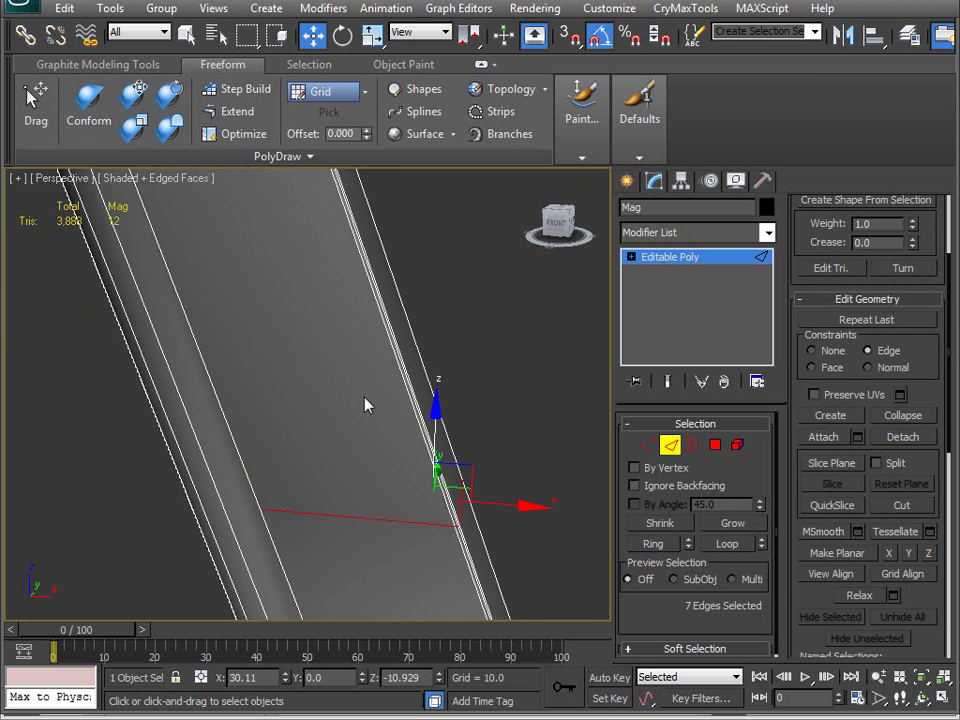
pyautogui.moveTo(383, 389); pyautogui.dragTo(340, 181)
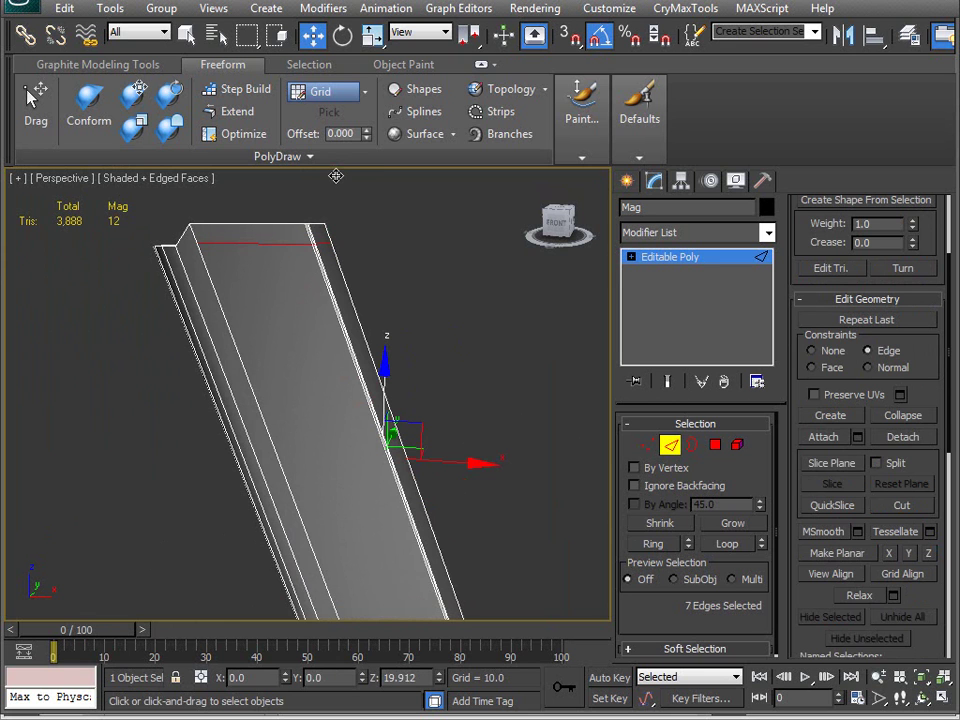
pyautogui.keyDown('alt'); pyautogui.moveTo(340, 179); pyautogui.dragTo(335, 300, button='middle'); pyautogui.keyUp('alt')
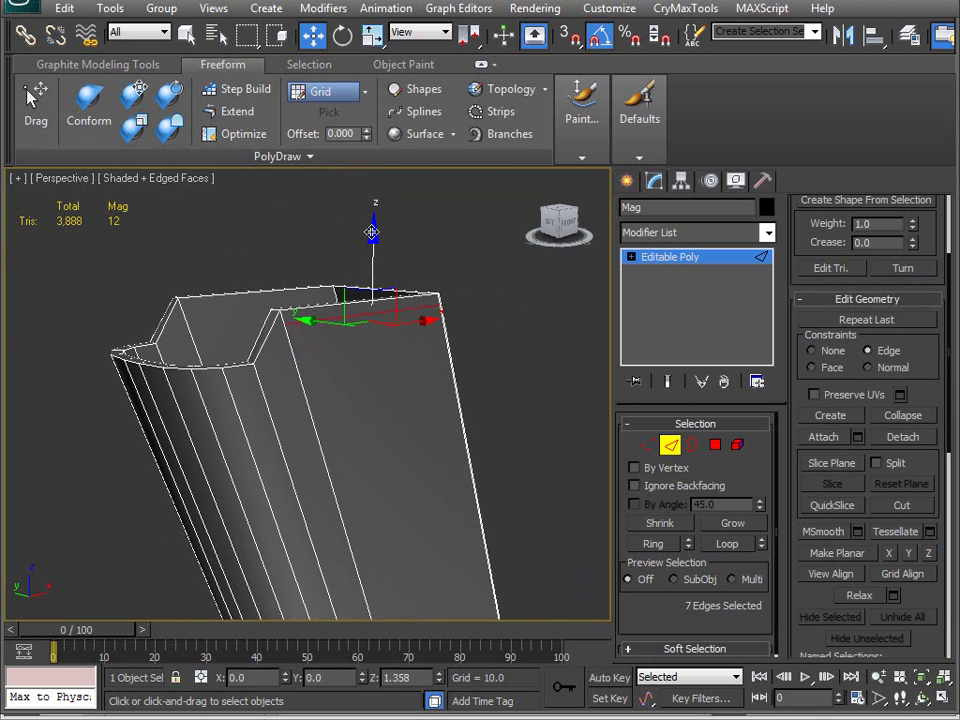
pyautogui.keyDown('alt'); pyautogui.moveTo(371, 236); pyautogui.dragTo(300, 357, button='middle'); pyautogui.keyUp('alt')
# Step: Use Optimize to connect both ends of the crosswise edges to the lower corners of the rim's sloped step
pyautogui.click(235, 133)
pyautogui.keyDown('ctrl'); pyautogui.click(174, 366); pyautogui.keyUp('ctrl')
pyautogui.keyDown('alt'); pyautogui.moveTo(189, 369); pyautogui.dragTo(489, 347, button='middle'); pyautogui.keyUp('alt')
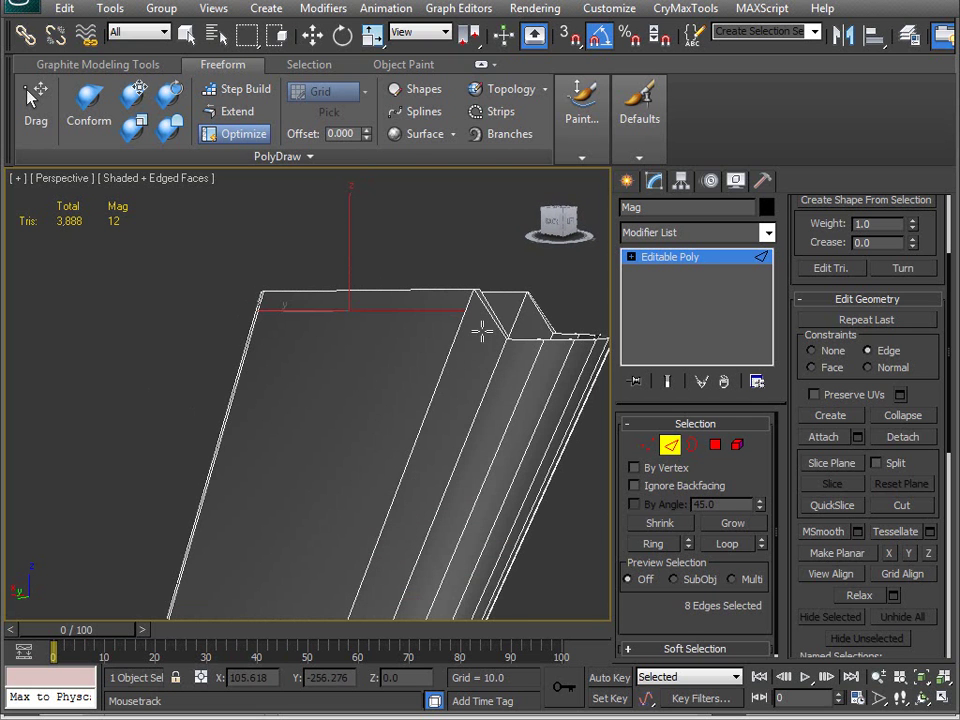
pyautogui.keyDown('alt'); pyautogui.moveTo(450, 313); pyautogui.dragTo(272, 396, button='middle'); pyautogui.keyUp('alt')
pyautogui.keyDown('ctrl'); pyautogui.click(272, 396); pyautogui.keyUp('ctrl')
pyautogui.press('w')
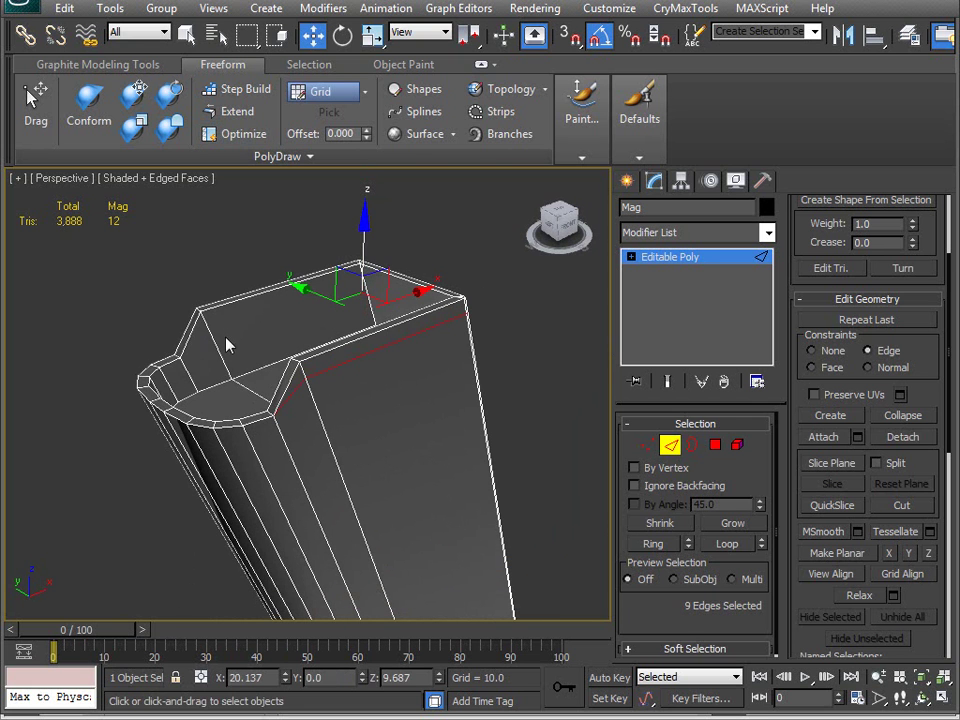
# Step: Select the four upright corner edges inside the raised part of the pocket and connect them with a single segment
pyautogui.click(213, 341)
pyautogui.keyDown('ctrl'); pyautogui.click(362, 300); pyautogui.keyUp('ctrl')
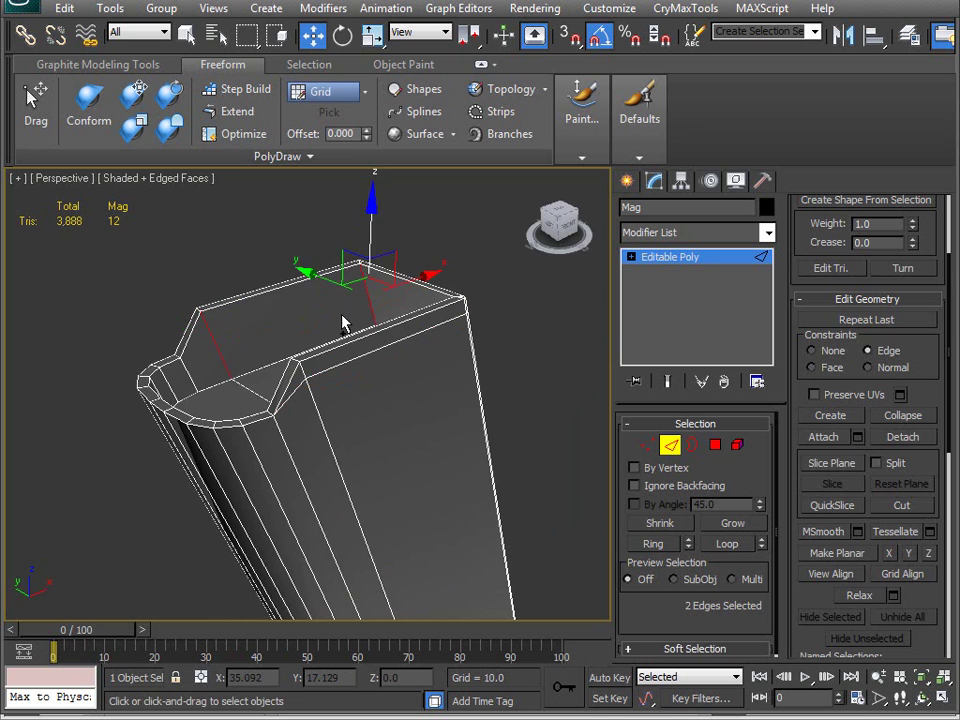
pyautogui.keyDown('alt'); pyautogui.moveTo(362, 300); pyautogui.dragTo(477, 377, button='middle'); pyautogui.keyUp('alt')
pyautogui.keyDown('ctrl'); pyautogui.click(339, 248); pyautogui.keyUp('ctrl')
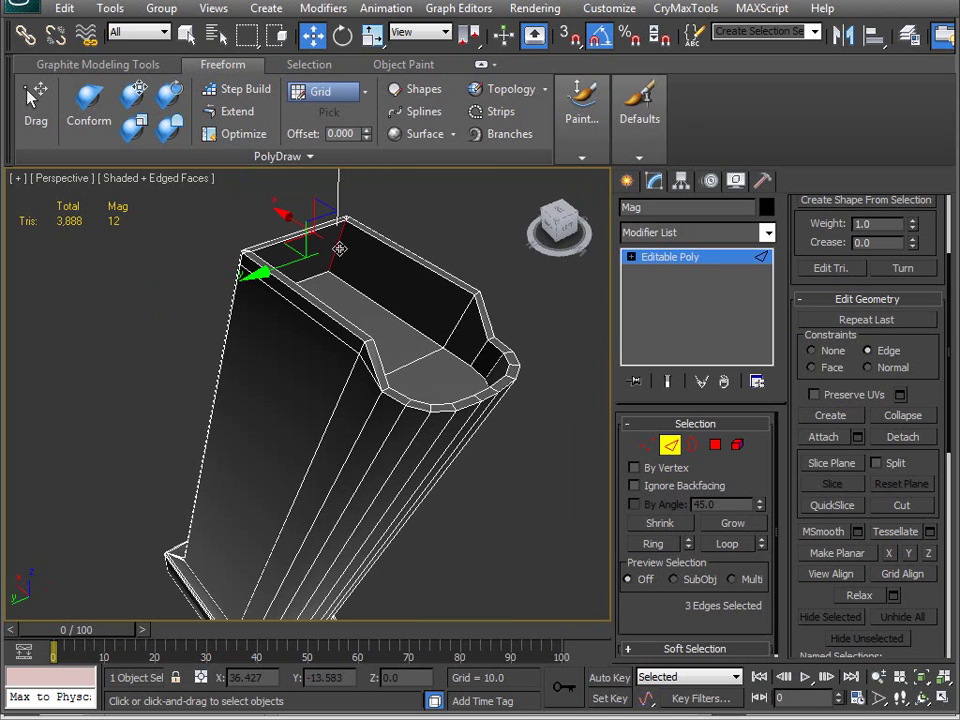
pyautogui.keyDown('ctrl'); pyautogui.click(459, 316); pyautogui.keyUp('ctrl')
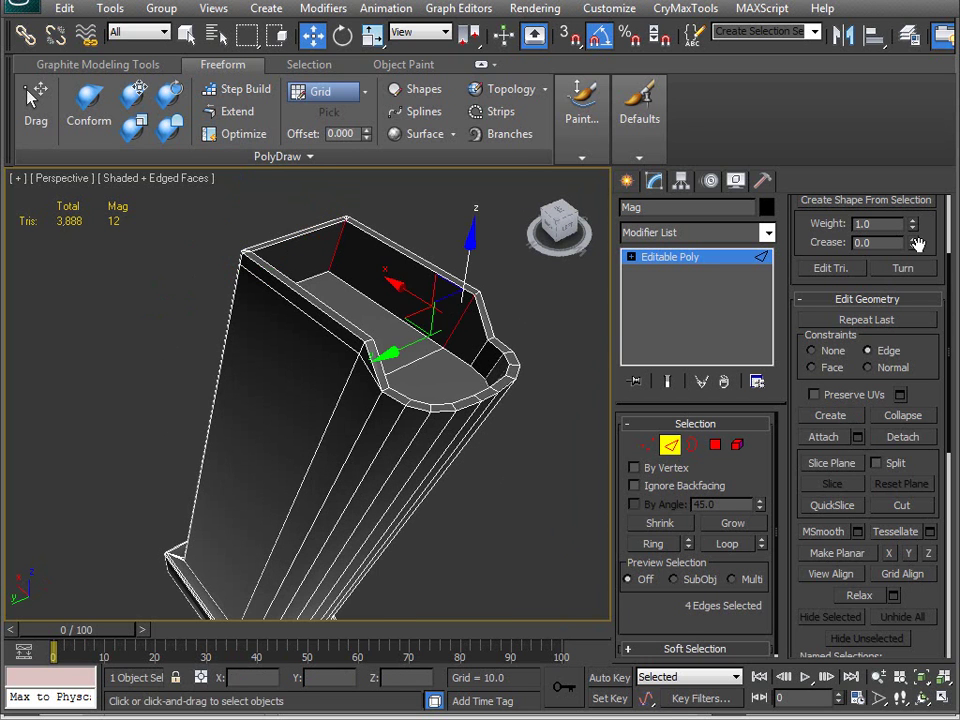
pyautogui.scroll(3, 918, 244)
pyautogui.hotkey('ctrl', 'z')
pyautogui.keyDown('alt'); pyautogui.moveTo(571, 254); pyautogui.dragTo(388, 378, button='middle'); pyautogui.keyUp('alt')
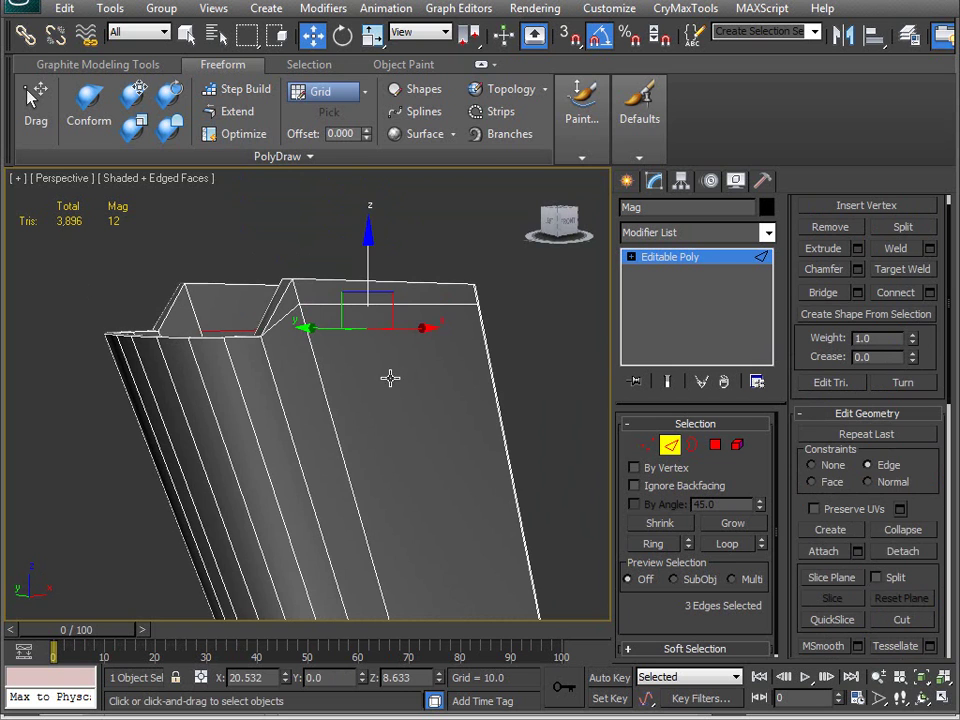
# Step: In a wireframe front view, move the three inner pocket edges vertically to Z 9.811, level with the outer edges
pyautogui.press('v')
pyautogui.press('f')
pyautogui.scroll(5, 339, 431)
pyautogui.moveTo(339, 431)
pyautogui.mouseDown(button='middle')
pyautogui.moveTo(383, 434)
pyautogui.moveTo(210, 444)
pyautogui.mouseUp(button='middle')
pyautogui.press('F3')
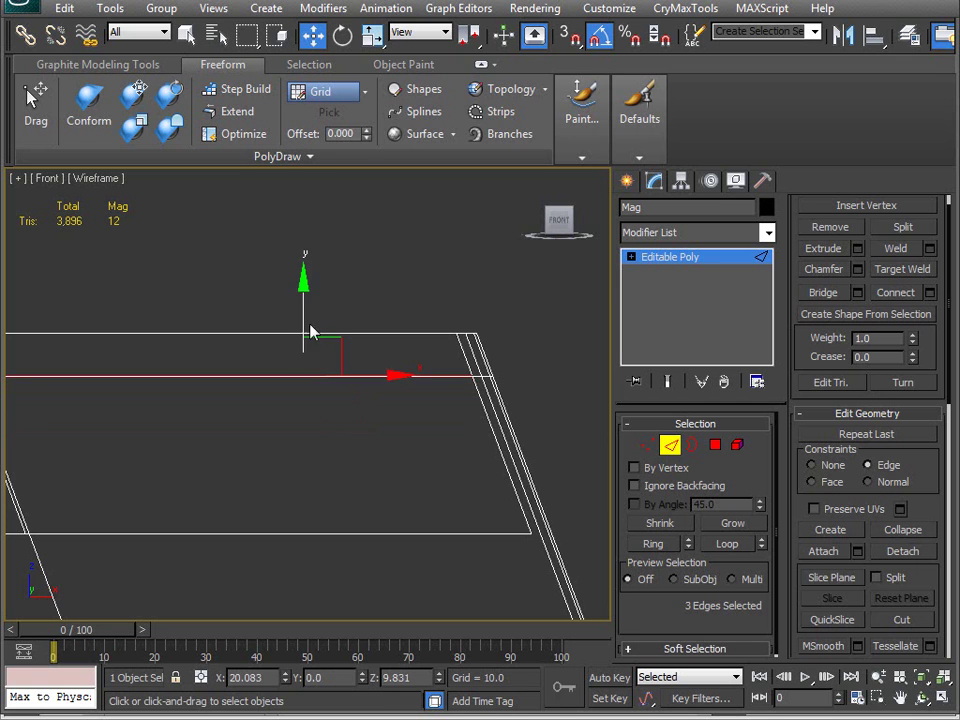
pyautogui.press('z')
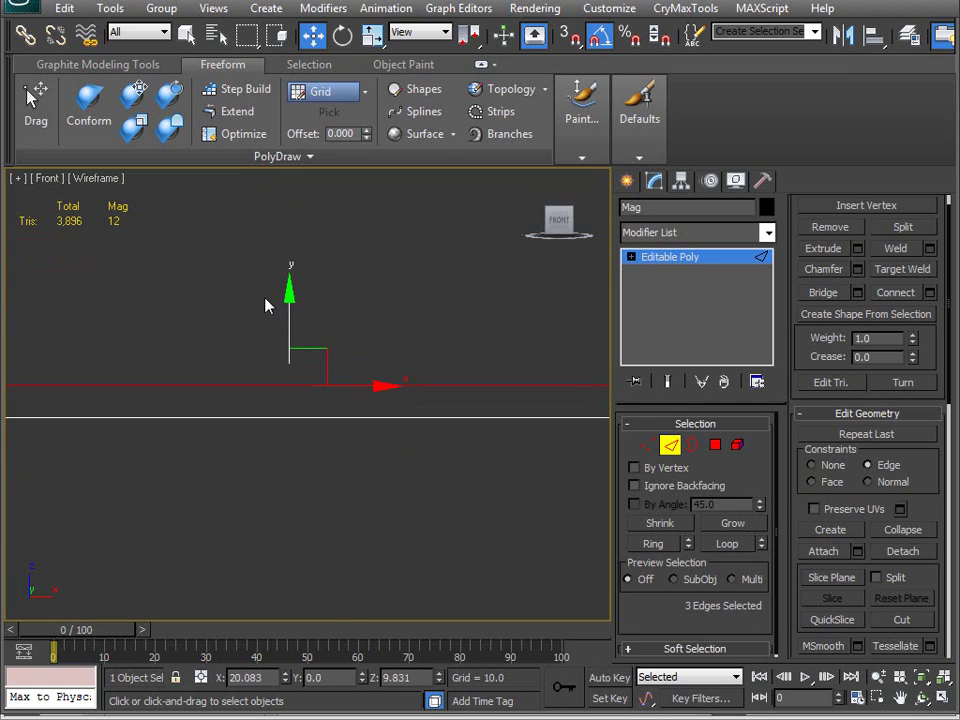
pyautogui.moveTo(288, 309); pyautogui.dragTo(283, 373)
pyautogui.scroll(-12, 284, 411)
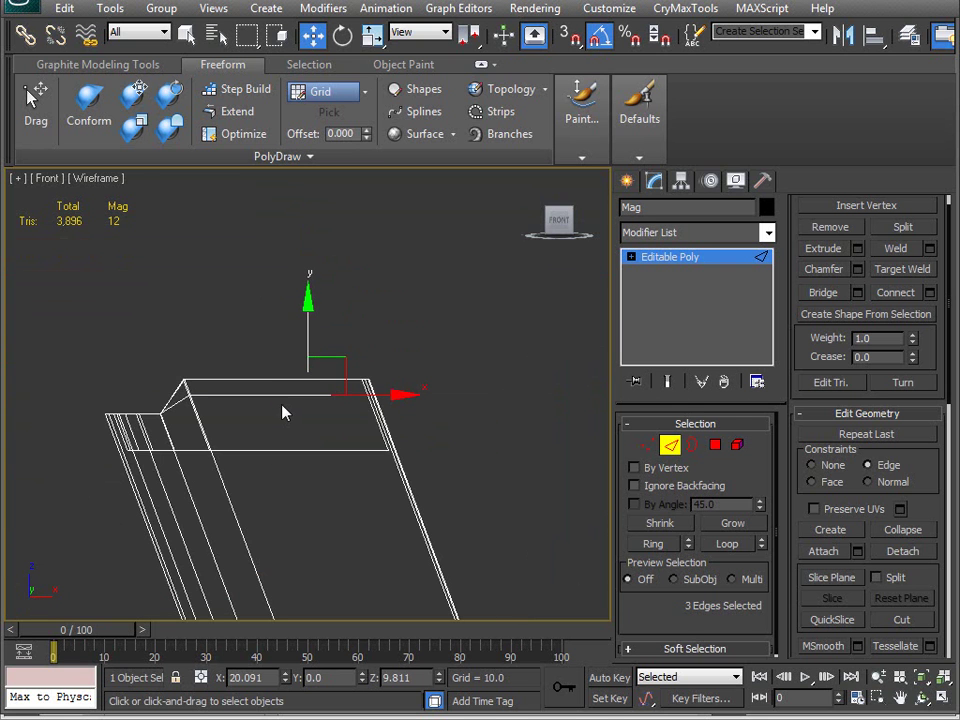
# Step: Back in shaded perspective, use Optimize to connect both ends of the inner pocket edges to the sloped step's lower inner corners
pyautogui.press('p')
pyautogui.moveTo(283, 410)
pyautogui.keyDown('alt'); pyautogui.mouseDown(button='middle')
pyautogui.moveTo(281, 432)
pyautogui.moveTo(332, 377)
pyautogui.moveTo(392, 392)
pyautogui.moveTo(414, 380)
pyautogui.moveTo(396, 376)
pyautogui.mouseUp(button='middle'); pyautogui.keyUp('alt')
pyautogui.press('F3')
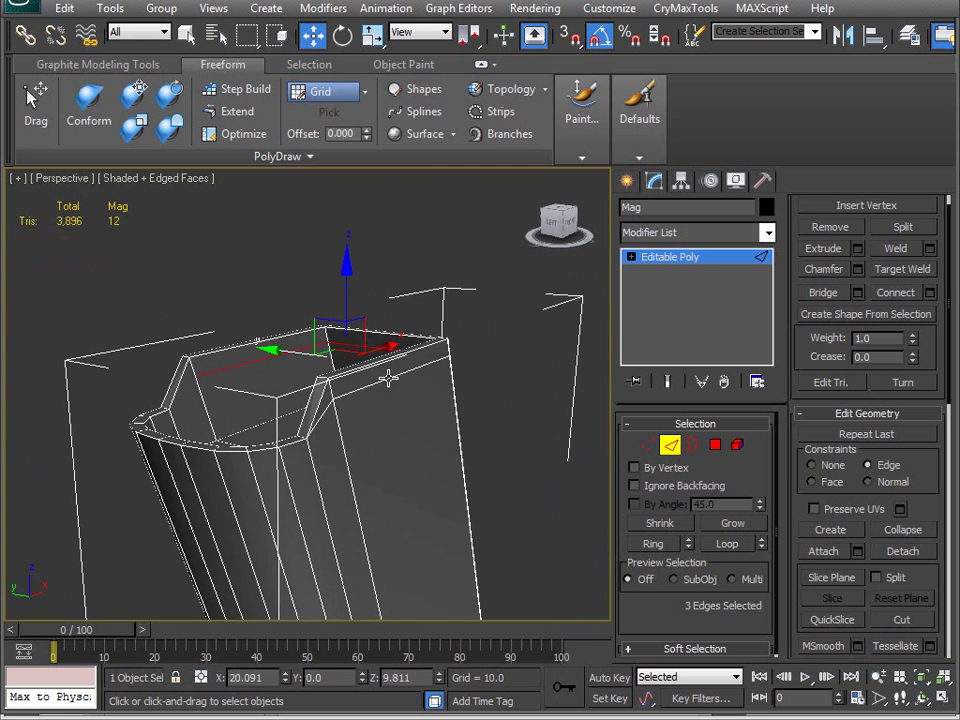
pyautogui.click(234, 133)
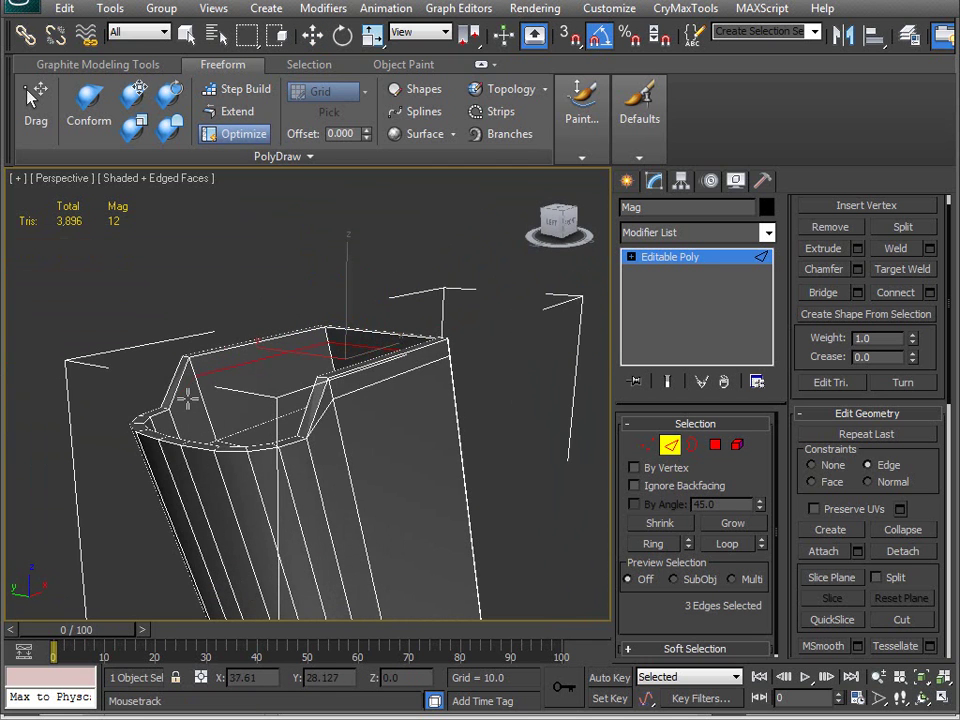
pyautogui.keyDown('alt'); pyautogui.moveTo(187, 394); pyautogui.dragTo(428, 466, button='middle'); pyautogui.keyUp('alt')
pyautogui.keyDown('ctrl'); pyautogui.click(456, 374); pyautogui.keyUp('ctrl')
pyautogui.keyDown('alt'); pyautogui.moveTo(456, 374); pyautogui.dragTo(318, 383, button='middle'); pyautogui.keyUp('alt')
pyautogui.press('1')
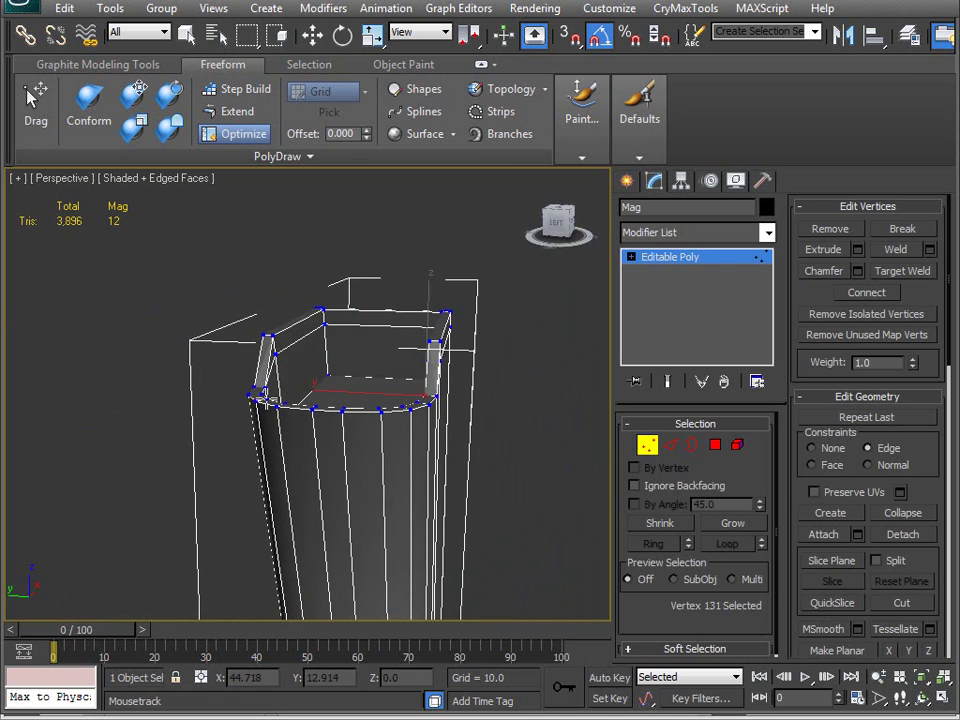
pyautogui.scroll(4, 266, 398)
pyautogui.keyDown('alt'); pyautogui.moveTo(292, 343); pyautogui.dragTo(238, 347); pyautogui.keyUp('alt')
pyautogui.keyDown('alt'); pyautogui.moveTo(238, 347); pyautogui.dragTo(262, 386, button='middle'); pyautogui.keyUp('alt')
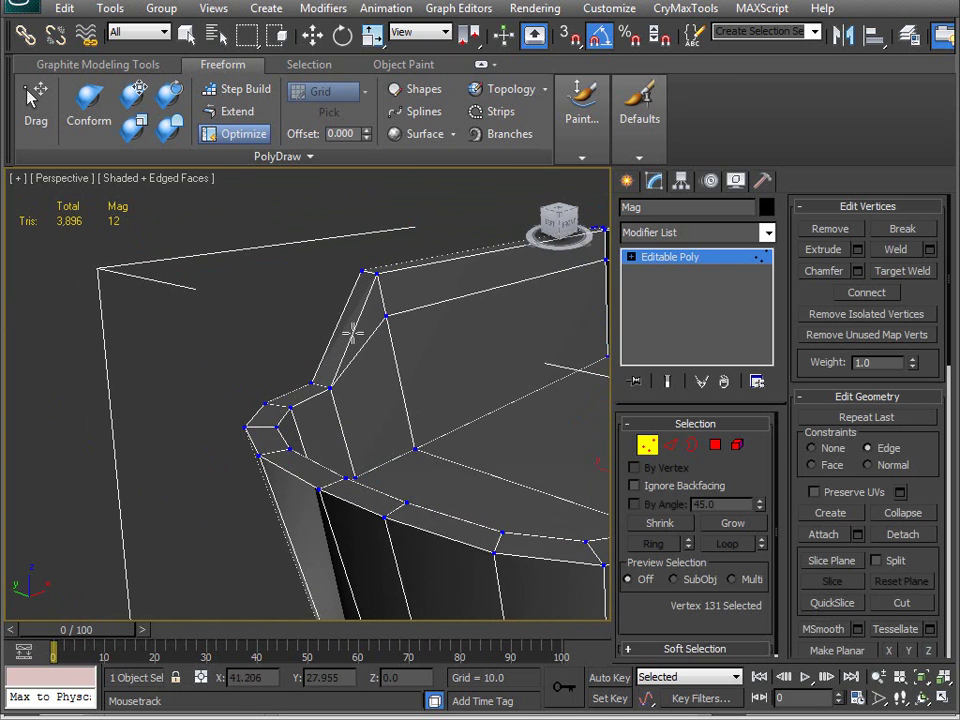
# Step: Connect the outer and inner edges of the rim's sloped step with a single crosswise segment on each side of the magazine
pyautogui.press('2')
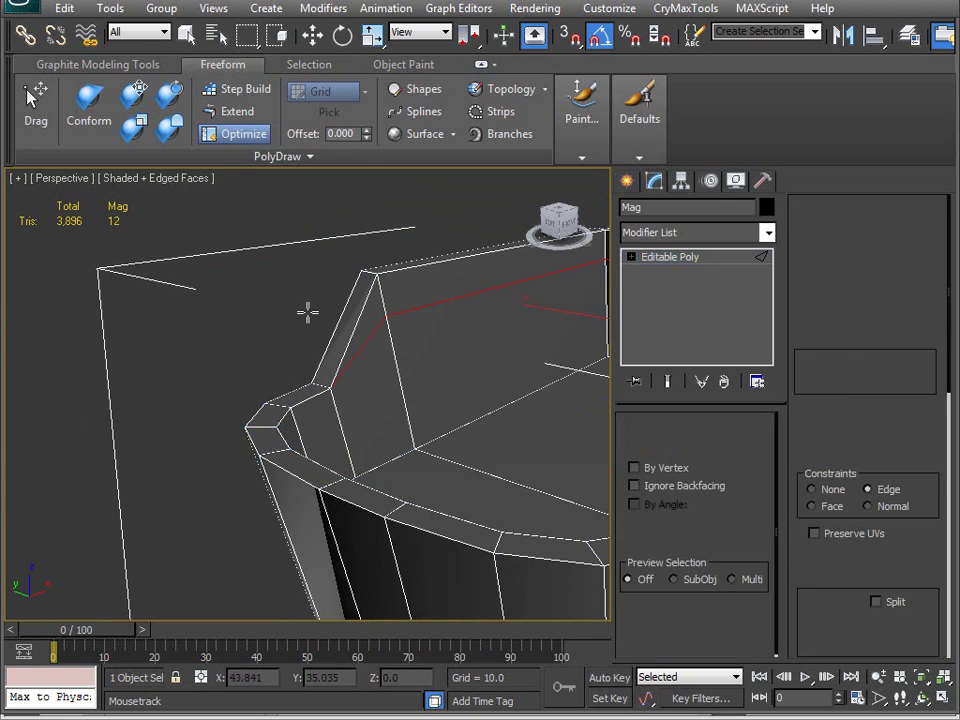
pyautogui.press('w')
pyautogui.click(340, 318)
pyautogui.keyDown('ctrl'); pyautogui.click(343, 364); pyautogui.keyUp('ctrl')
pyautogui.keyDown('alt'); pyautogui.moveTo(343, 364); pyautogui.dragTo(215, 362, button='middle'); pyautogui.keyUp('alt')
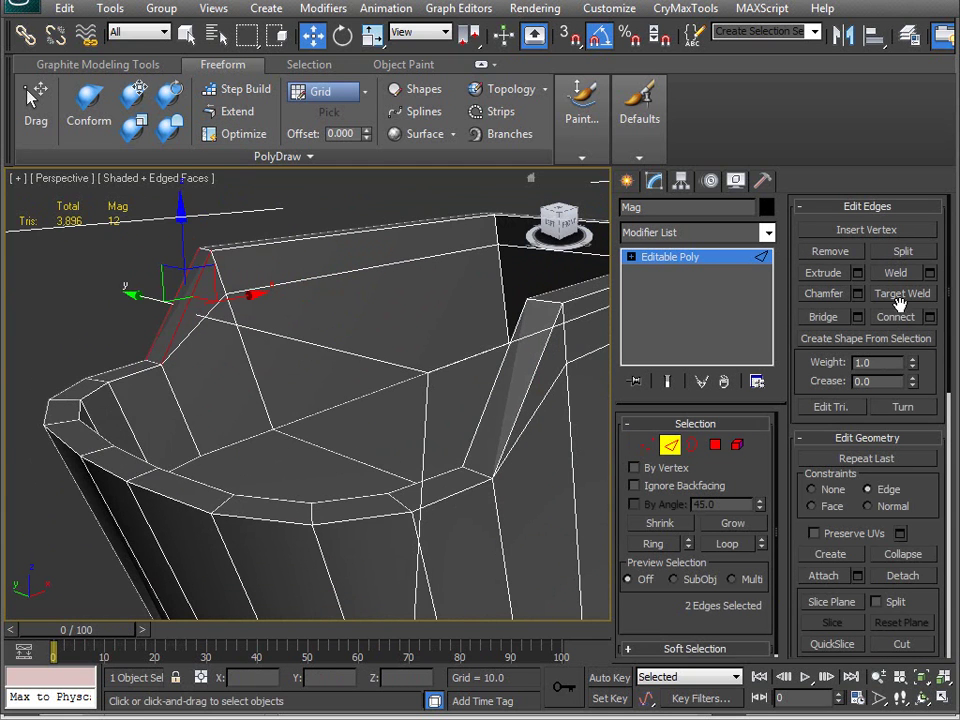
pyautogui.click(889, 320)
pyautogui.keyDown('alt'); pyautogui.moveTo(588, 290); pyautogui.dragTo(394, 332, button='middle'); pyautogui.keyUp('alt')
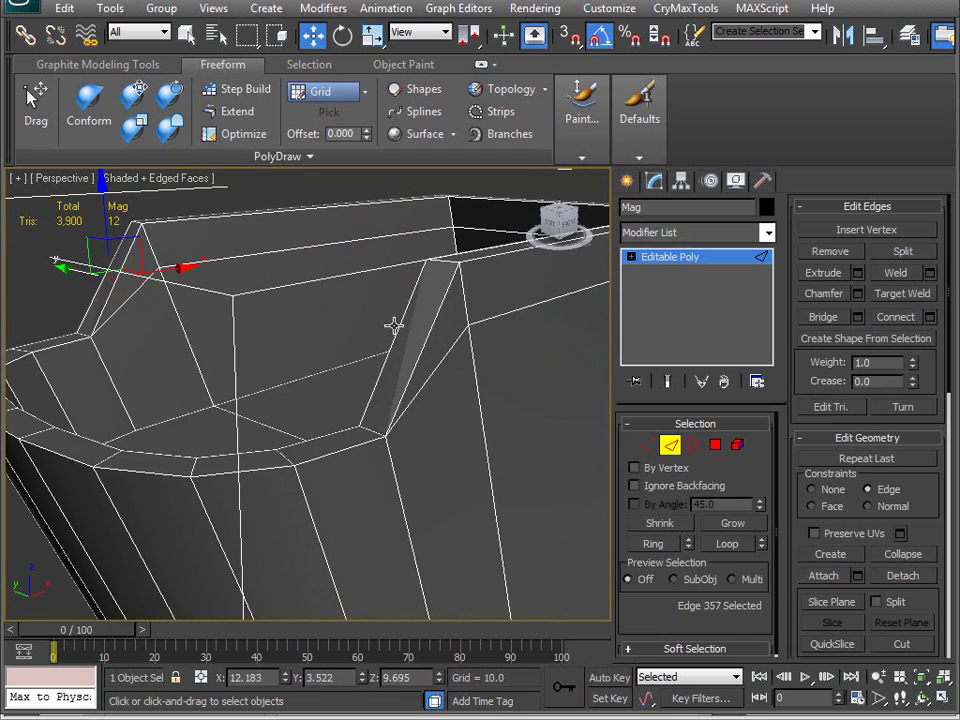
pyautogui.click(398, 335)
pyautogui.keyDown('ctrl'); pyautogui.click(424, 347); pyautogui.keyUp('ctrl')
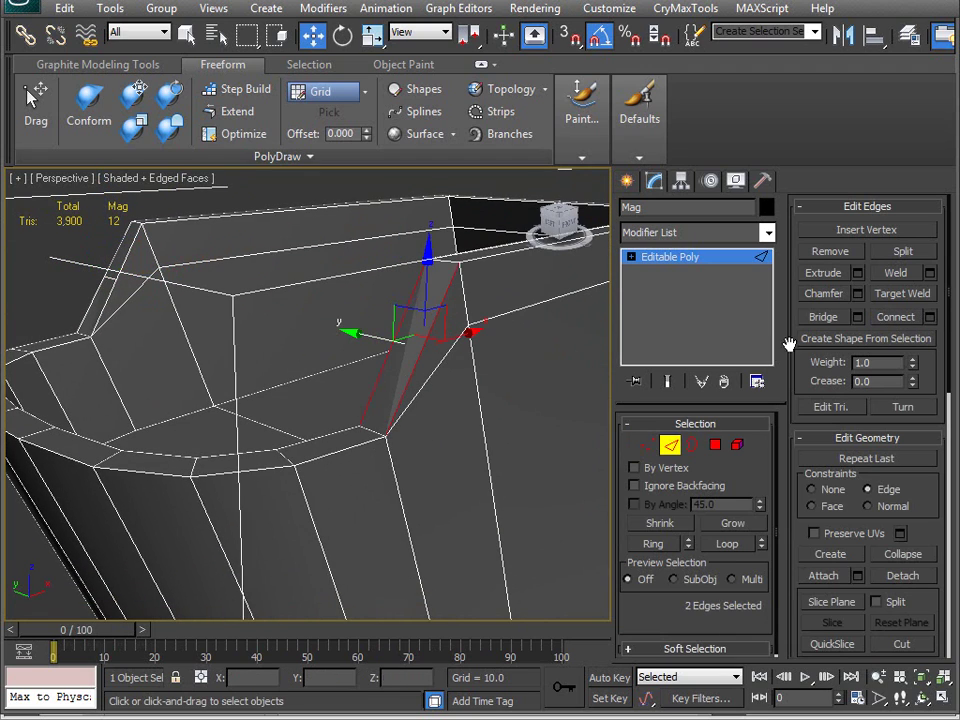
pyautogui.click(905, 320)
# Step: Select both new crosswise slope edges and slide them slightly up the slope toward the height of the neighbouring wall corners
pyautogui.keyDown('alt'); pyautogui.moveTo(570, 439); pyautogui.dragTo(172, 265, button='middle'); pyautogui.keyUp('alt')
pyautogui.keyDown('ctrl'); pyautogui.click(165, 287); pyautogui.keyUp('ctrl')
pyautogui.moveTo(95, 237); pyautogui.dragTo(93, 233)
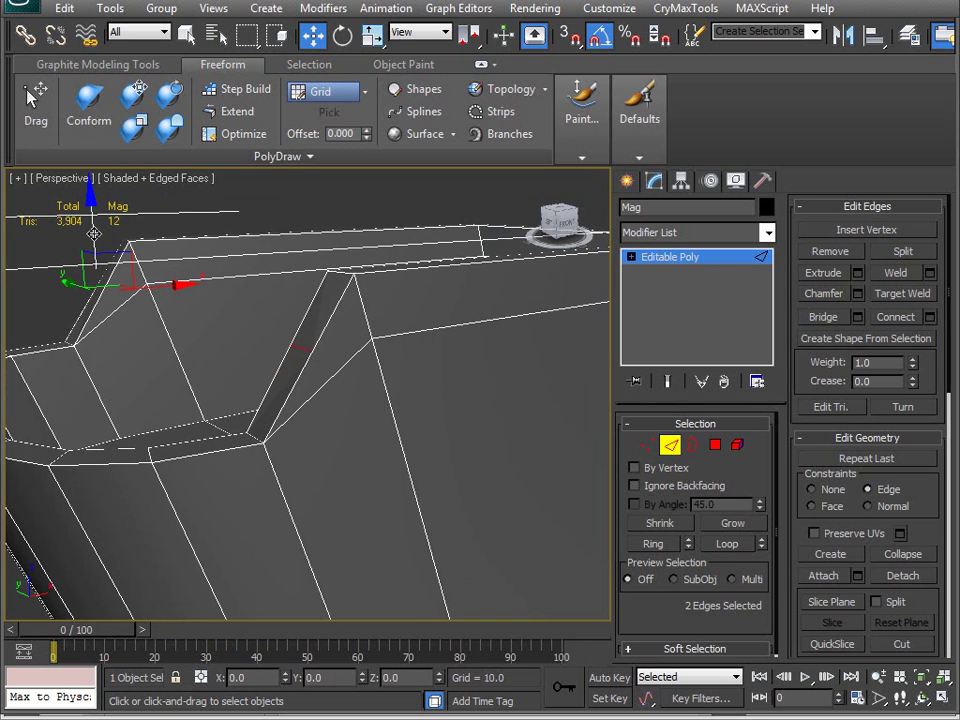
# Step: Use Optimize to connect both ends of the new slope edges to the neighbouring outer and inner wall corners
pyautogui.keyDown('alt'); pyautogui.moveTo(150, 317); pyautogui.dragTo(279, 197, button='middle'); pyautogui.keyUp('alt')
pyautogui.click(243, 134)
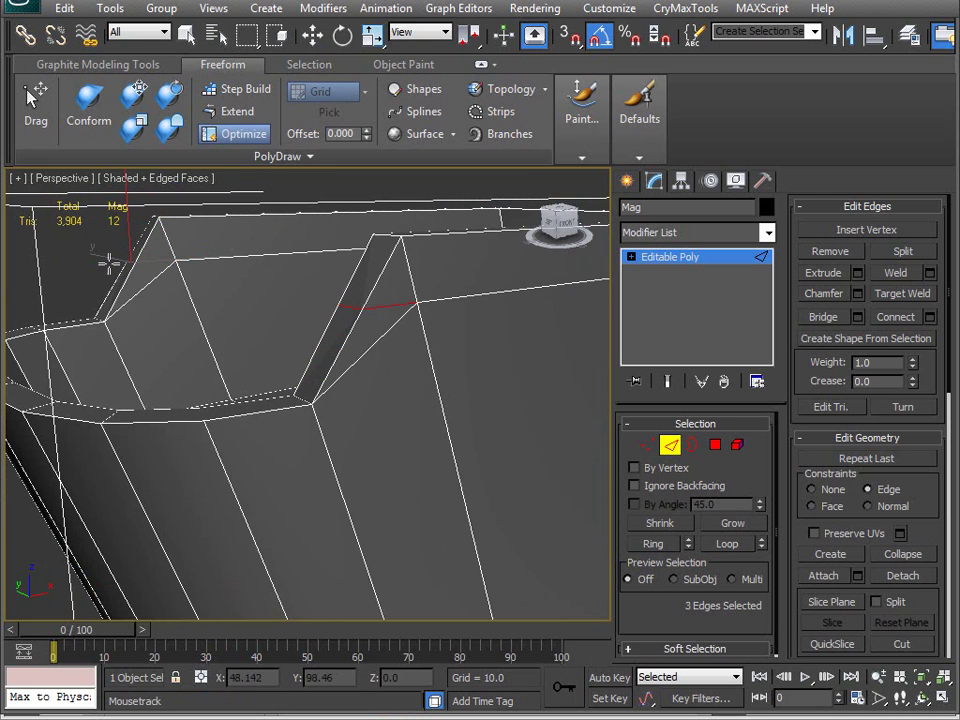
pyautogui.keyDown('alt'); pyautogui.moveTo(184, 263); pyautogui.dragTo(138, 348, button='middle'); pyautogui.keyUp('alt')
pyautogui.keyDown('ctrl'); pyautogui.click(251, 411); pyautogui.keyUp('ctrl')
pyautogui.keyDown('alt'); pyautogui.moveTo(251, 411); pyautogui.dragTo(323, 255, button='middle'); pyautogui.keyUp('alt')
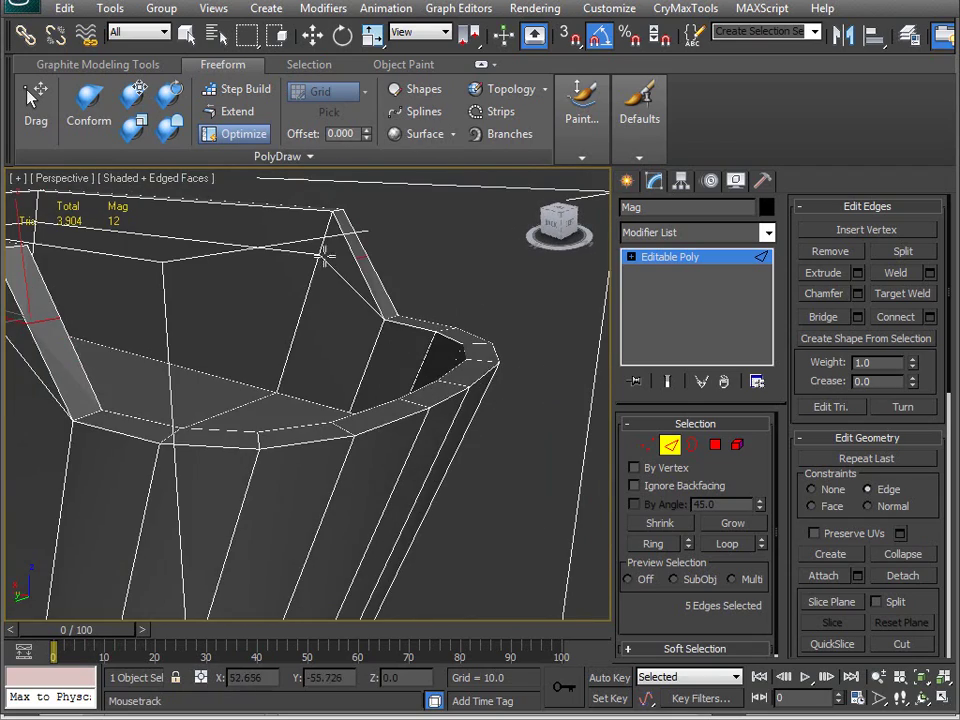
pyautogui.keyDown('alt'); pyautogui.moveTo(352, 341); pyautogui.dragTo(253, 401, button='middle'); pyautogui.keyUp('alt')
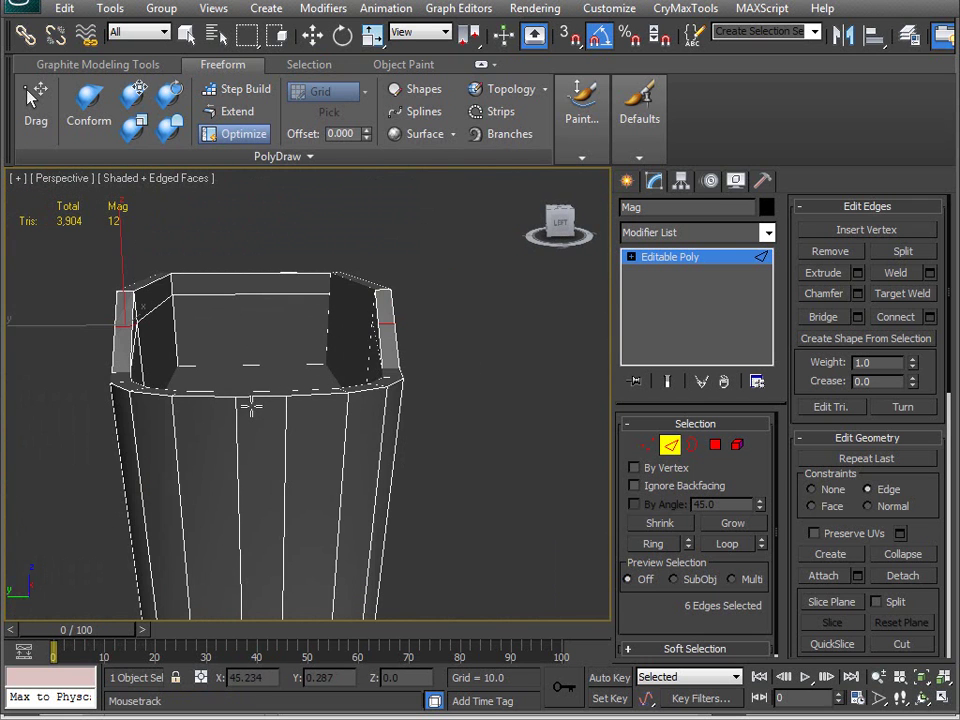
# Step: Select the top vertices around the magazine's raised rim and scale them inward to taper the upper edge
pyautogui.press('1')
pyautogui.moveTo(165, 348); pyautogui.dragTo(128, 304)
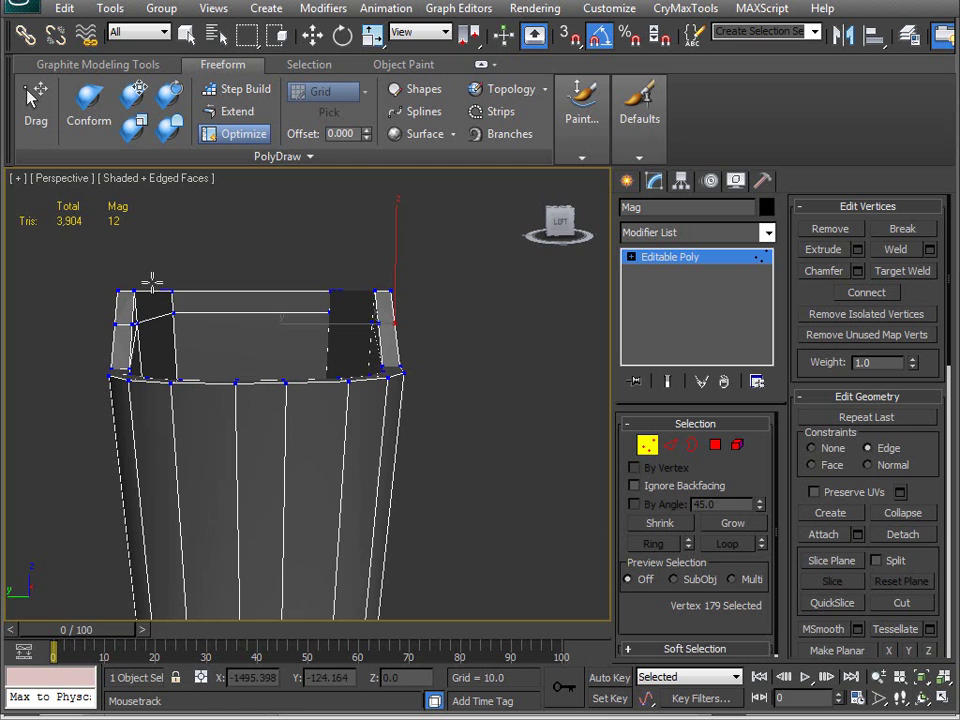
pyautogui.press('w')
pyautogui.moveTo(67, 260); pyautogui.dragTo(450, 306)
pyautogui.press('r')
pyautogui.keyDown('alt'); pyautogui.moveTo(317, 343); pyautogui.dragTo(130, 295, button='middle'); pyautogui.keyUp('alt')
pyautogui.moveTo(144, 289); pyautogui.dragTo(168, 300)
pyautogui.hotkey('ctrl', 'z')
pyautogui.keyDown('alt'); pyautogui.moveTo(168, 300); pyautogui.dragTo(338, 452, button='middle'); pyautogui.keyUp('alt')
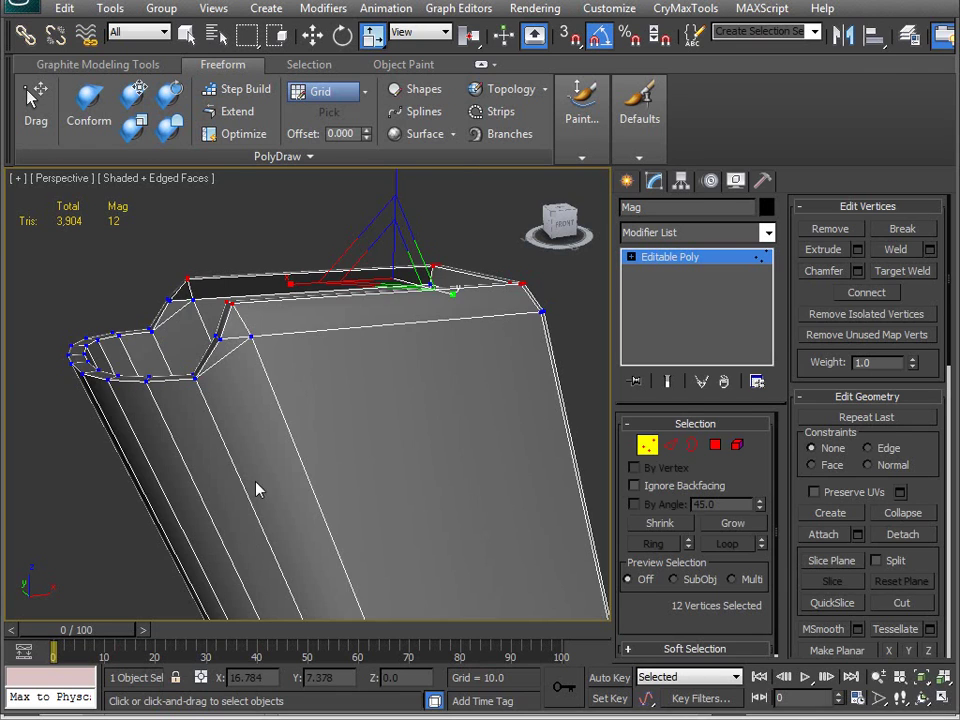
# Step: Select the pocket's floor polygons and, in a wireframe front view, lower them to Z 3.941
pyautogui.keyDown('alt'); pyautogui.moveTo(257, 489); pyautogui.dragTo(300, 527, button='middle'); pyautogui.keyUp('alt')
pyautogui.keyDown('alt'); pyautogui.moveTo(398, 470); pyautogui.dragTo(350, 576, button='middle'); pyautogui.keyUp('alt')
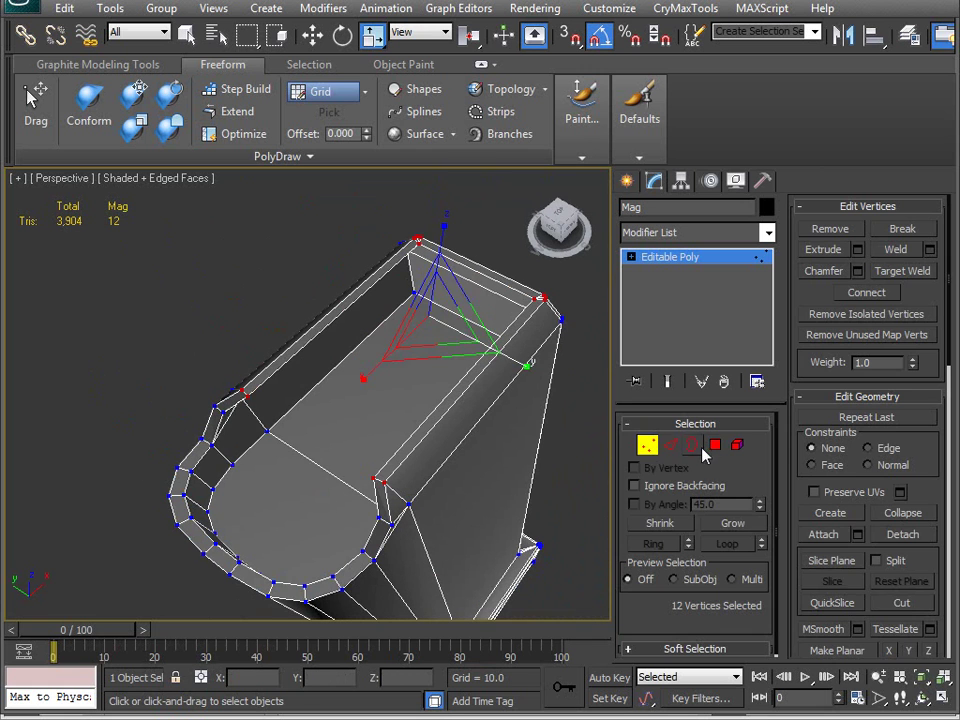
pyautogui.press('4')
pyautogui.press('f')
pyautogui.press('F3')
pyautogui.moveTo(301, 480); pyautogui.dragTo(261, 465, button='middle')
pyautogui.scroll(6, 261, 455)
pyautogui.moveTo(260, 355); pyautogui.dragTo(289, 455, button='middle')
pyautogui.scroll(3, 275, 430)
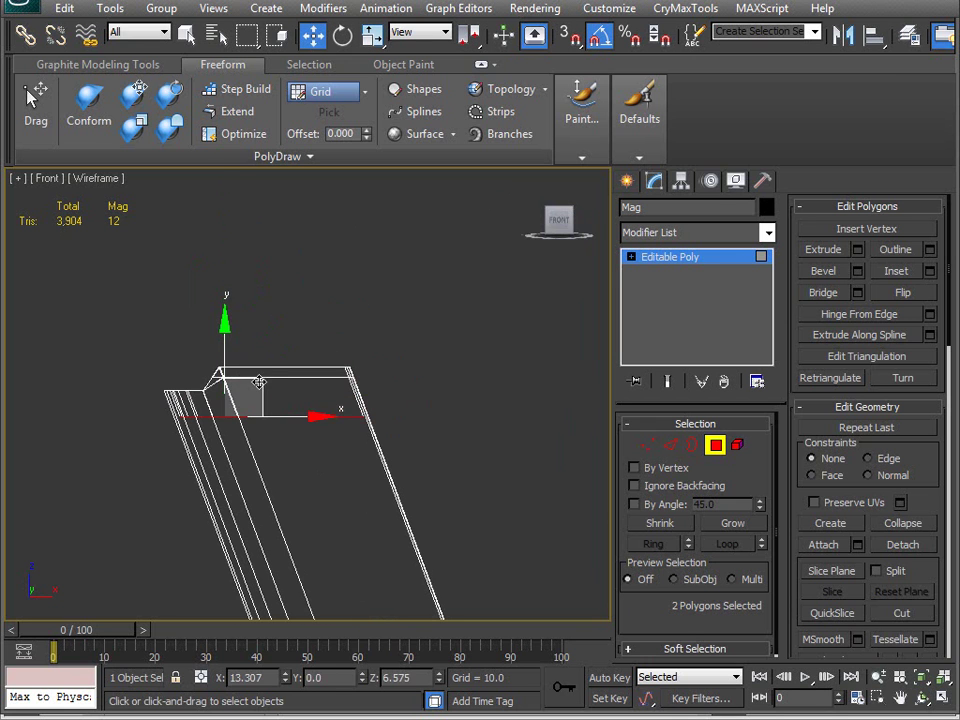
pyautogui.scroll(4, 221, 508)
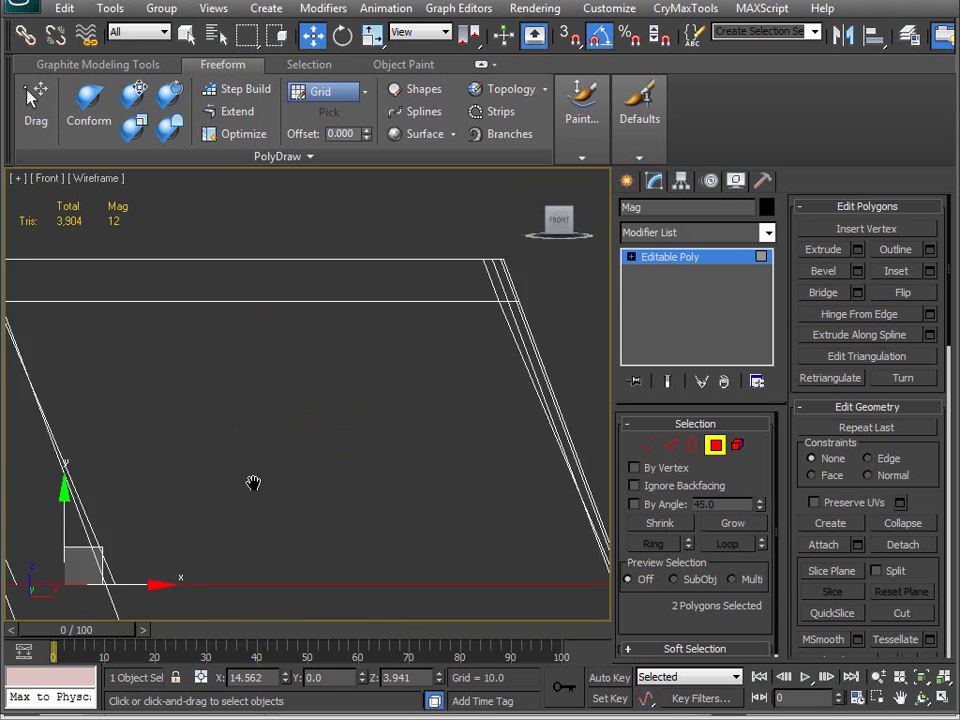
# Step: Shift the floor polygons horizontally to X 14.291 to follow the slanted walls, and return to the shaded perspective view
pyautogui.moveTo(221, 508); pyautogui.dragTo(469, 341, button='middle')
pyautogui.moveTo(364, 442); pyautogui.dragTo(352, 443)
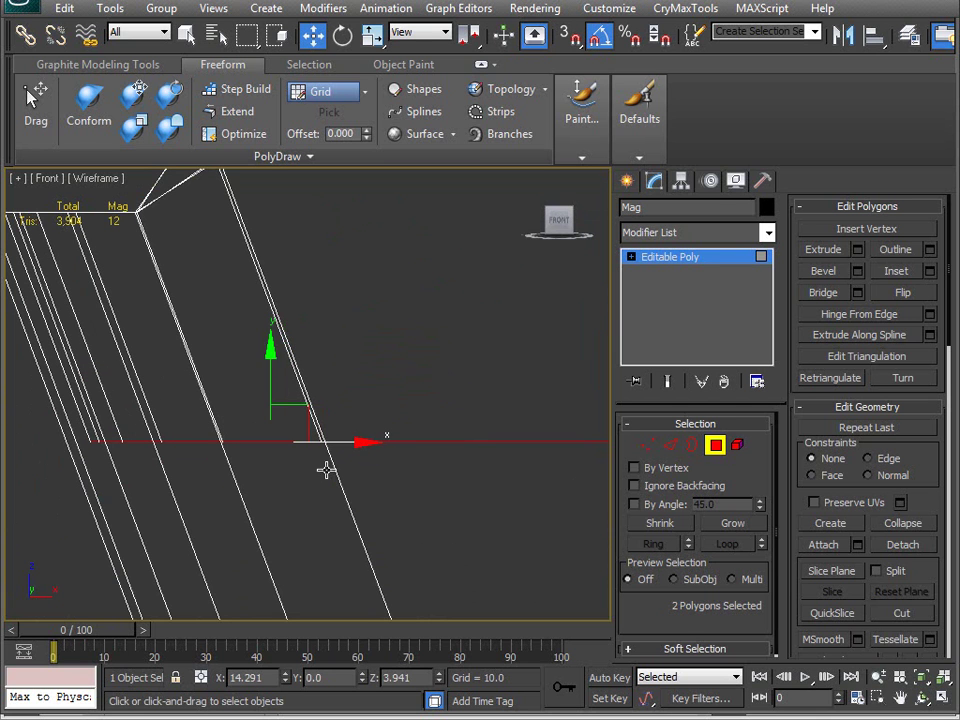
pyautogui.scroll(-3, 319, 482)
pyautogui.press('p')
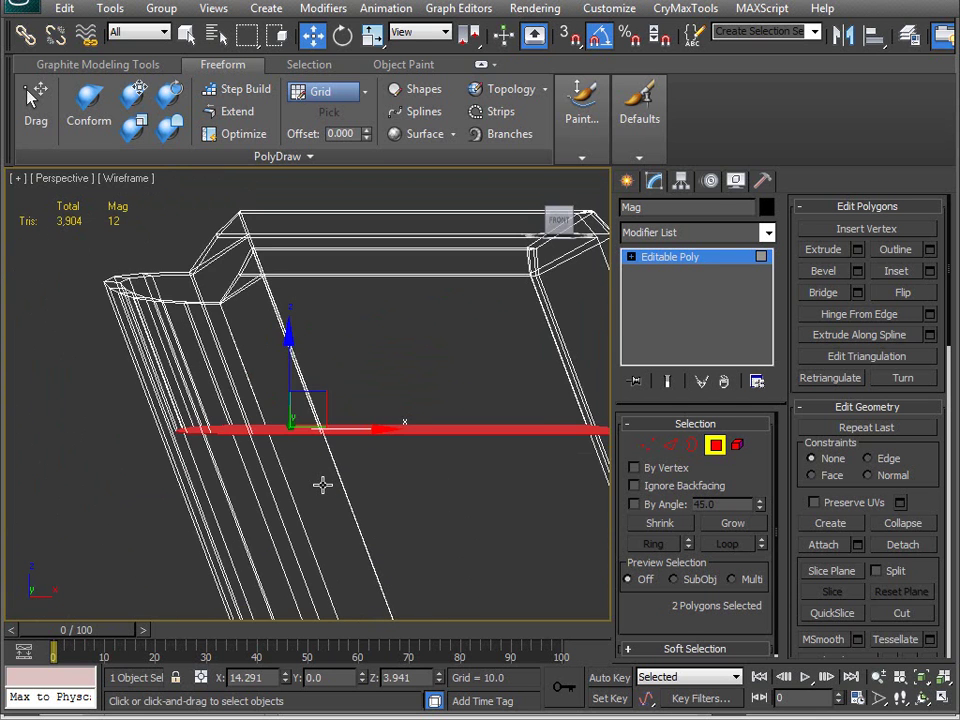
pyautogui.moveTo(296, 404)
pyautogui.keyDown('alt'); pyautogui.mouseDown(button='middle')
pyautogui.moveTo(367, 459)
pyautogui.moveTo(362, 453)
pyautogui.mouseUp(button='middle'); pyautogui.keyUp('alt')
pyautogui.press('F3')
# Step: Try raising the pocket's floor polygons with the edge constraint on, and undo the move
pyautogui.scroll(-3, 367, 459)
pyautogui.keyDown('alt'); pyautogui.moveTo(270, 403); pyautogui.dragTo(313, 449, button='middle'); pyautogui.keyUp('alt')
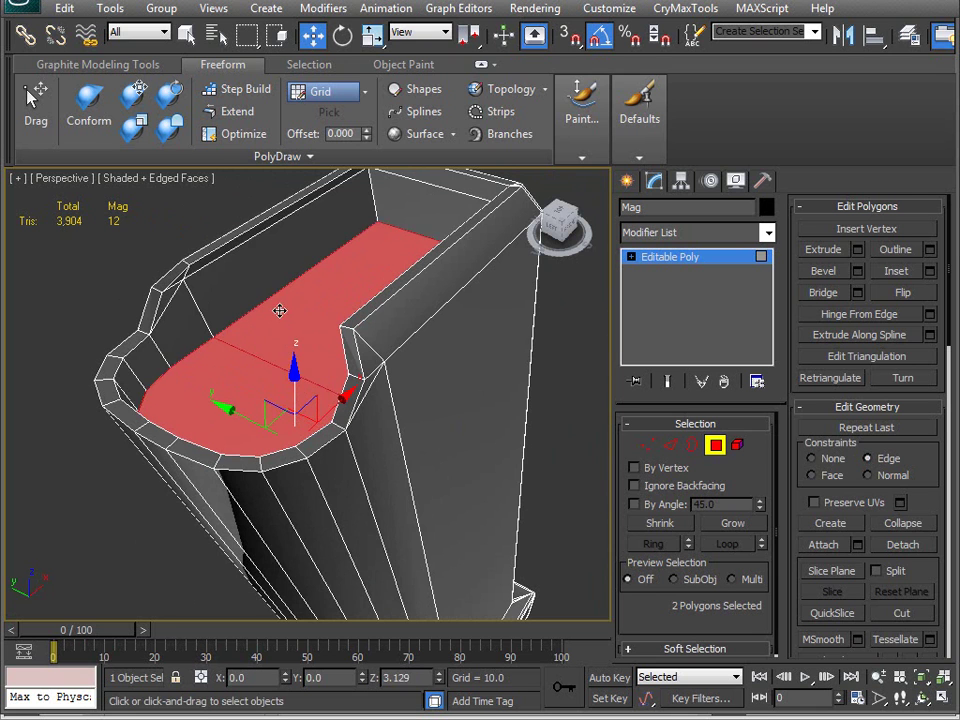
pyautogui.moveTo(371, 545); pyautogui.dragTo(321, 407)
pyautogui.hotkey('ctrl', 'z')
pyautogui.keyDown('alt'); pyautogui.moveTo(334, 476); pyautogui.dragTo(281, 482, button='middle'); pyautogui.keyUp('alt')
pyautogui.scroll(4, 266, 441)
pyautogui.scroll(-4, 236, 463)
pyautogui.scroll(5, 321, 486)
pyautogui.scroll(-4, 321, 486)
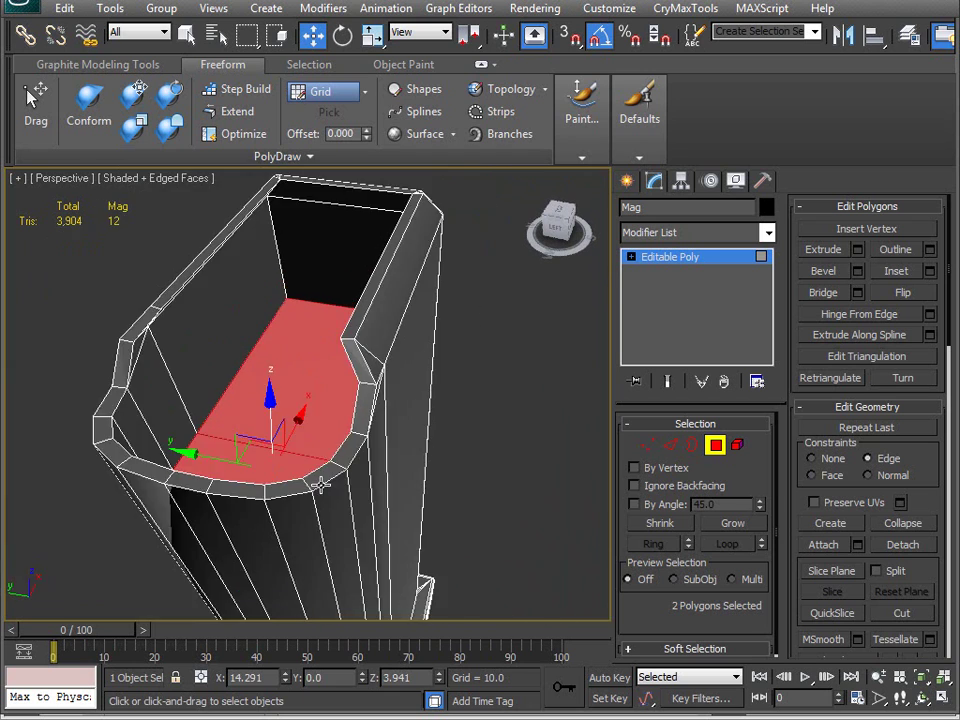
# Step: Leave polygon editing, review the magazine's overall shape, bring up the object creation options and deselect the magazine
pyautogui.click(714, 449)
pyautogui.scroll(6, 317, 484)
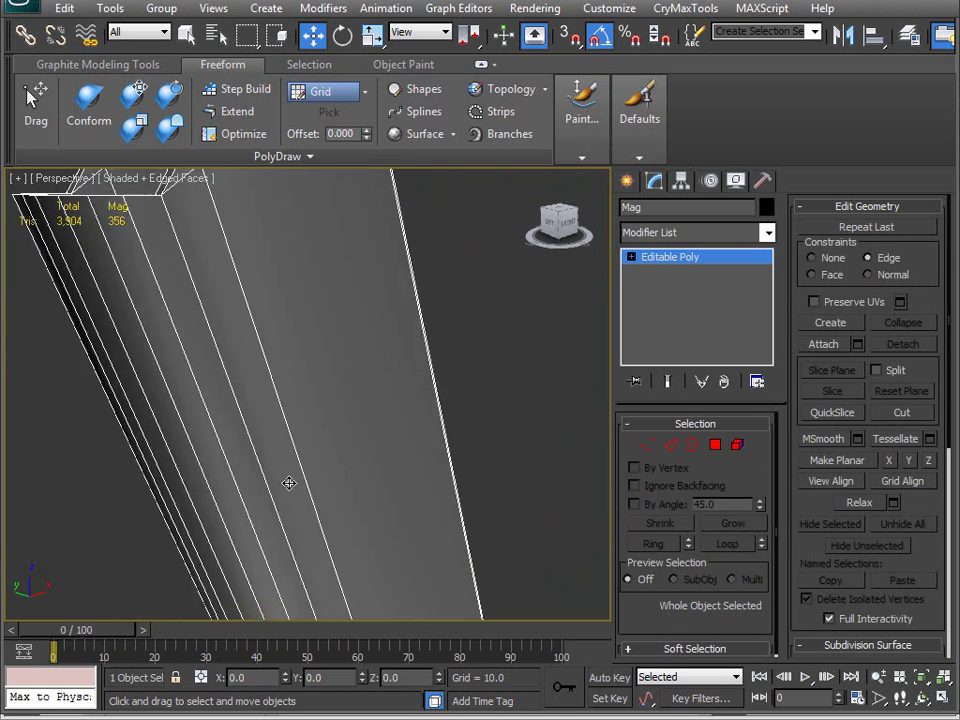
pyautogui.scroll(-4, 247, 470)
pyautogui.moveTo(281, 508); pyautogui.dragTo(358, 472, button='middle')
pyautogui.scroll(-3, 366, 470)
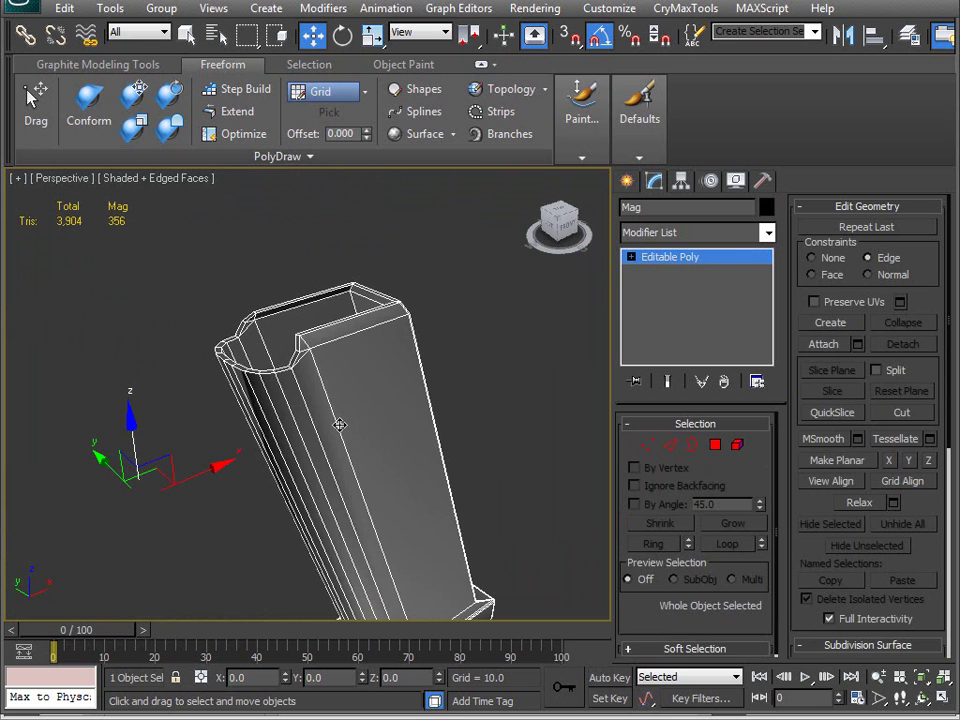
pyautogui.keyDown('alt'); pyautogui.moveTo(347, 445); pyautogui.dragTo(298, 410, button='middle'); pyautogui.keyUp('alt')
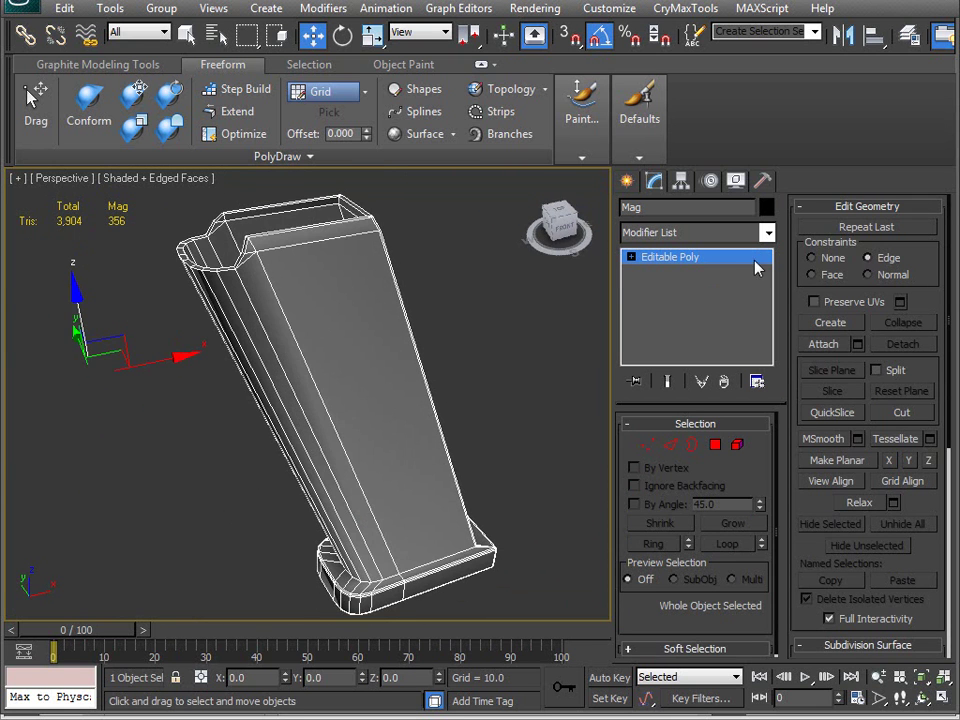
pyautogui.click(630, 181)
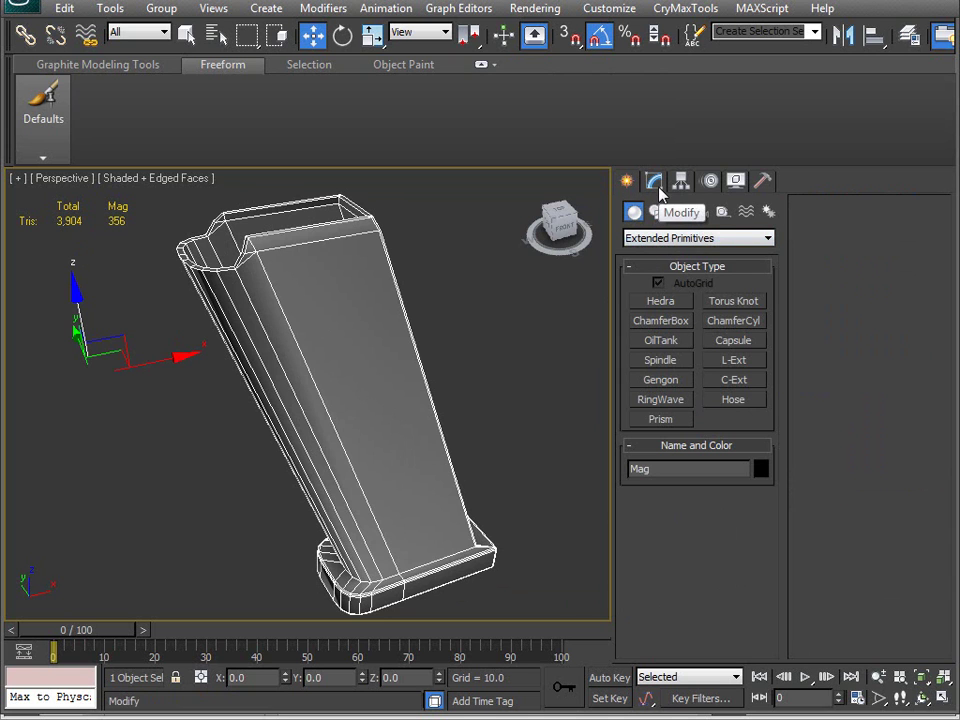
pyautogui.click(542, 334)
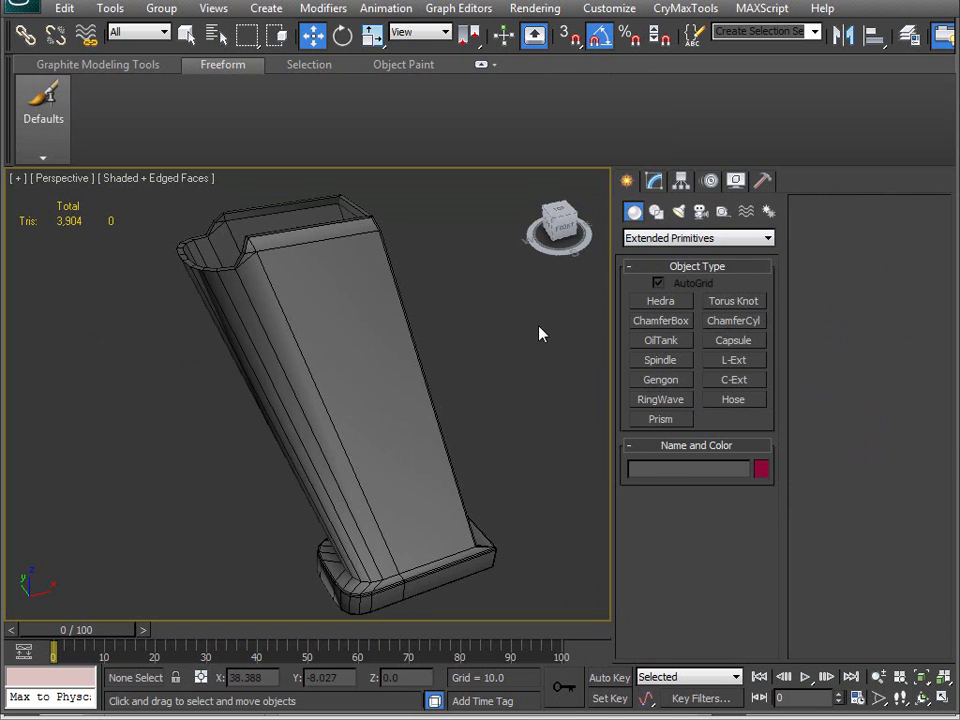
pyautogui.click(680, 242)
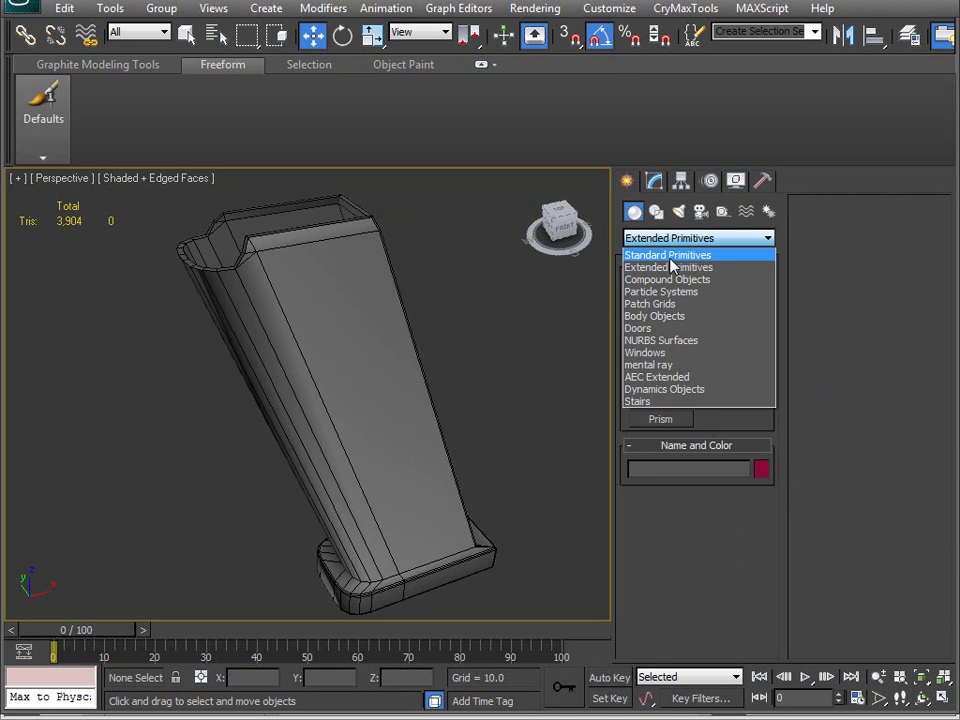
pyautogui.click(670, 256)
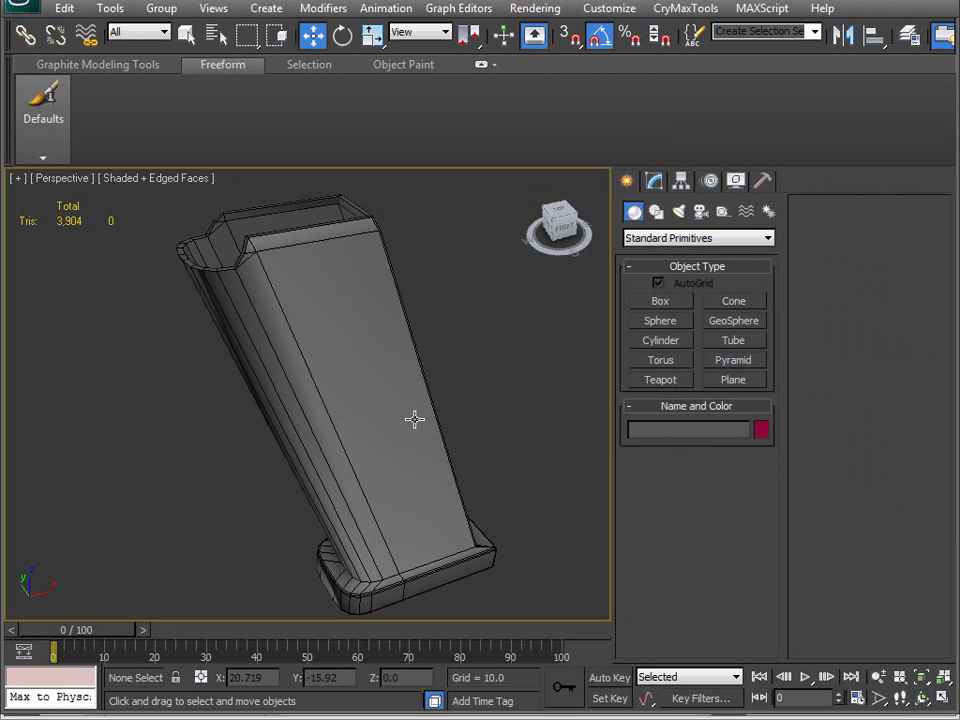
pyautogui.keyDown('alt'); pyautogui.moveTo(373, 395); pyautogui.dragTo(279, 619, button='middle'); pyautogui.keyUp('alt')
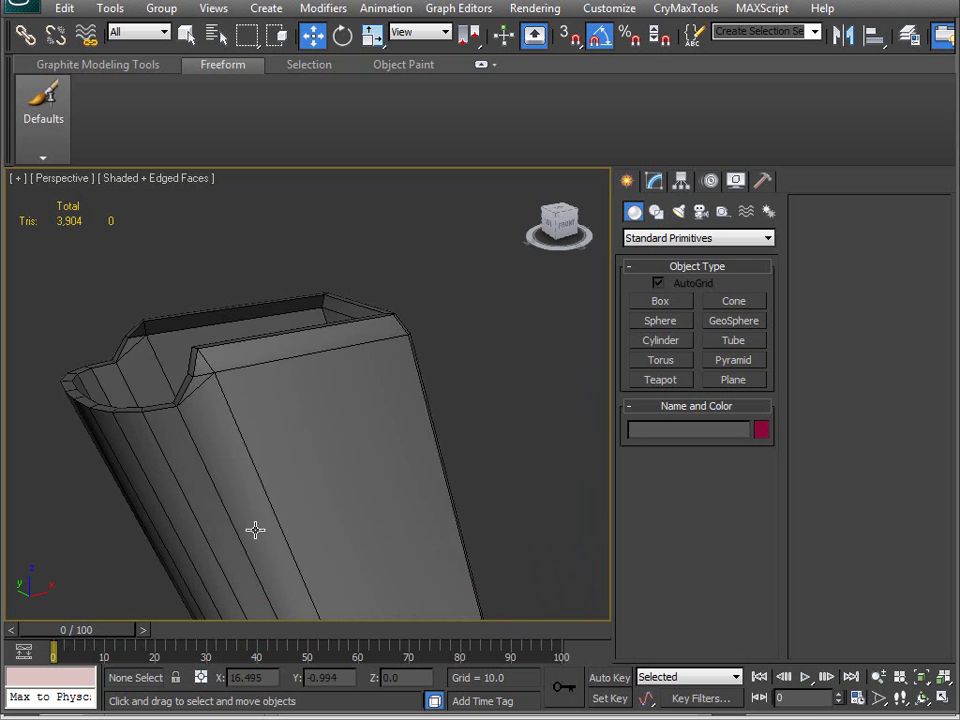
pyautogui.keyDown('alt'); pyautogui.moveTo(289, 441); pyautogui.dragTo(324, 457, button='middle'); pyautogui.keyUp('alt')
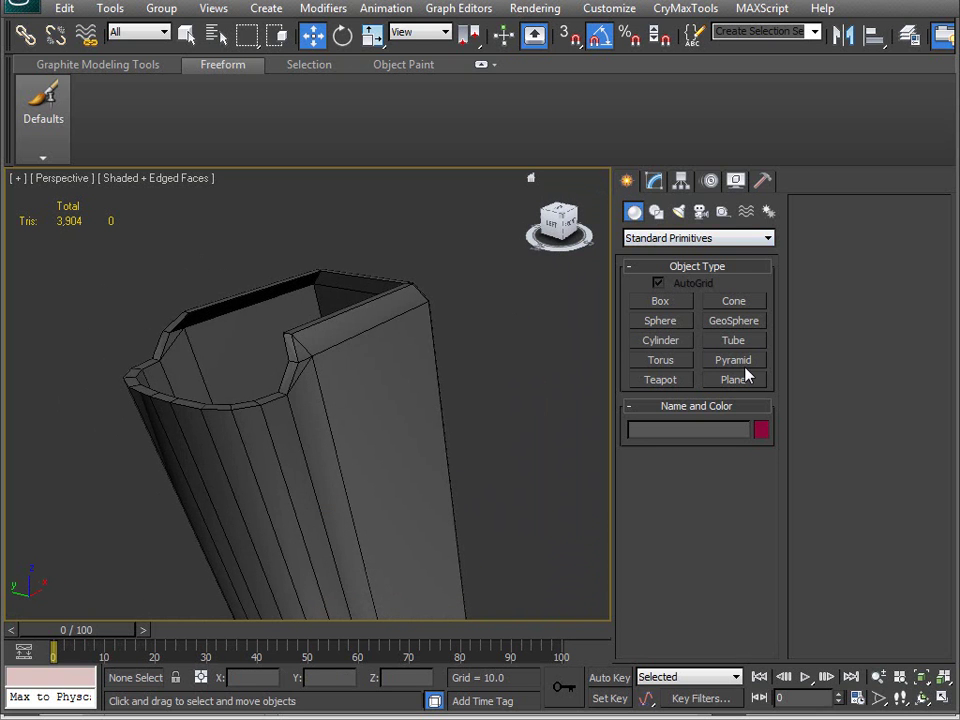
pyautogui.click(690, 238)
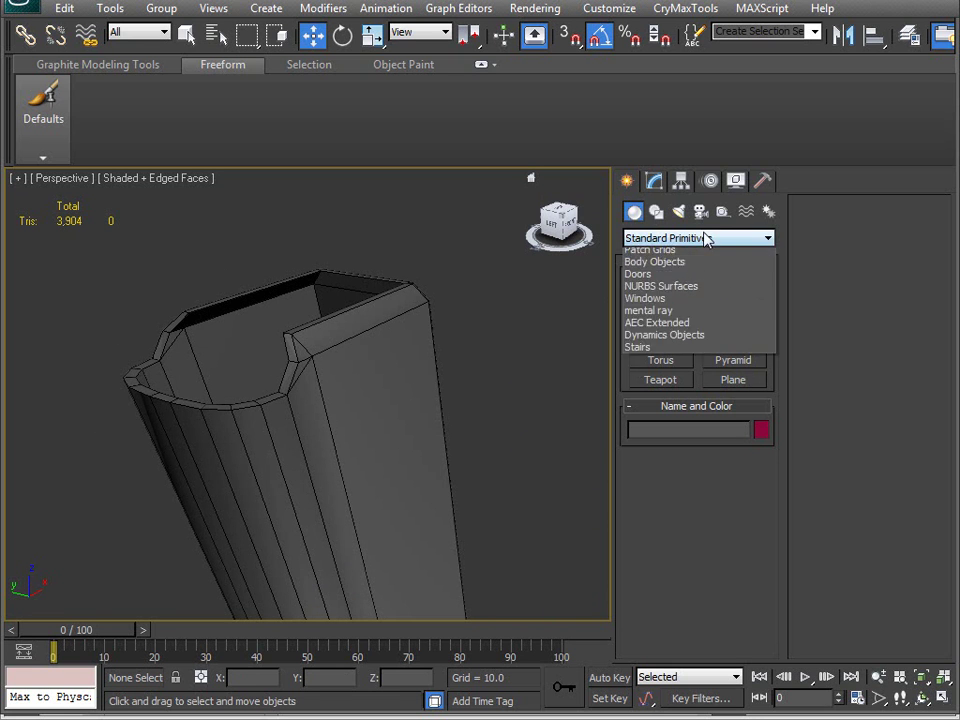
pyautogui.click(661, 267)
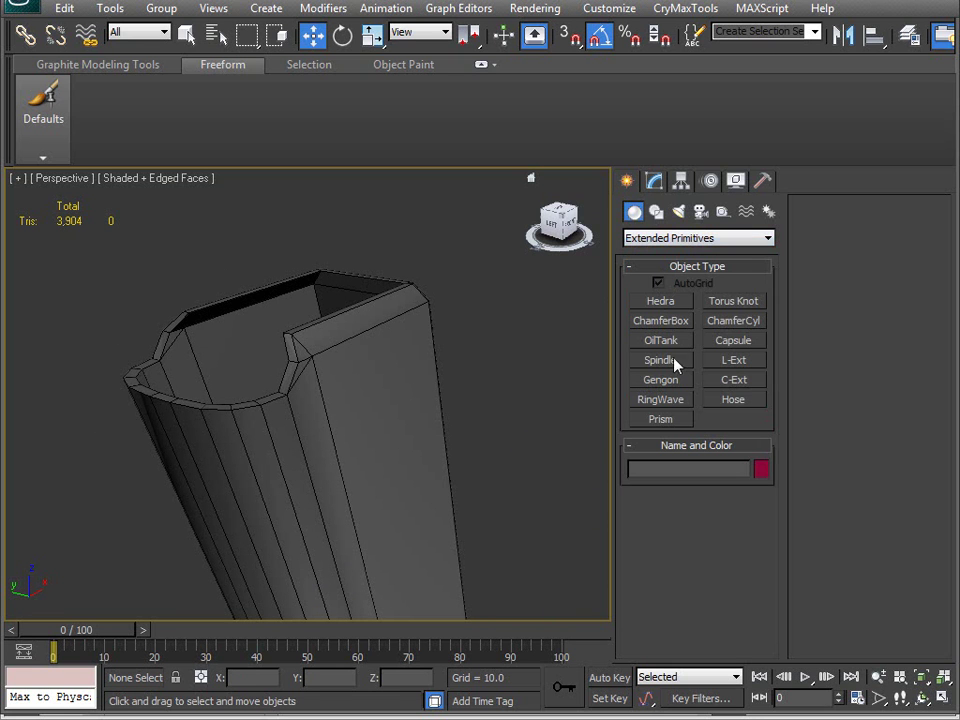
# Step: Create a capsule with a radius of about 1.6 and a height of about 11.39 beside the magazine
pyautogui.click(733, 341)
pyautogui.keyDown('alt'); pyautogui.moveTo(533, 279); pyautogui.dragTo(376, 458, button='middle'); pyautogui.keyUp('alt')
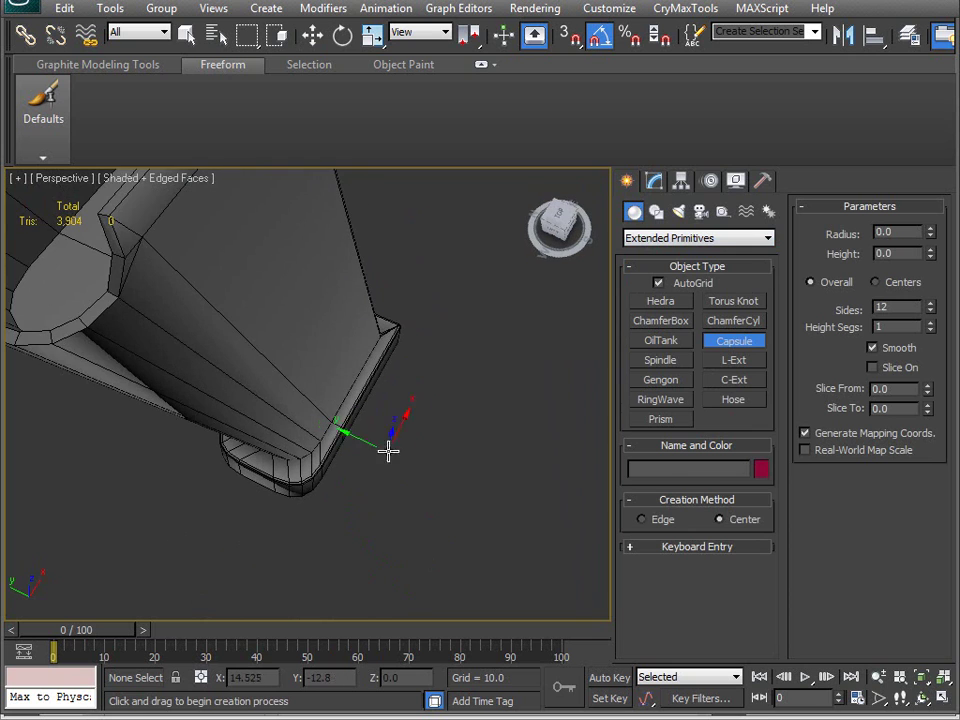
pyautogui.click(506, 214)
pyautogui.keyDown('alt'); pyautogui.moveTo(506, 214); pyautogui.dragTo(439, 437, button='middle'); pyautogui.keyUp('alt')
pyautogui.scroll(-3, 444, 437)
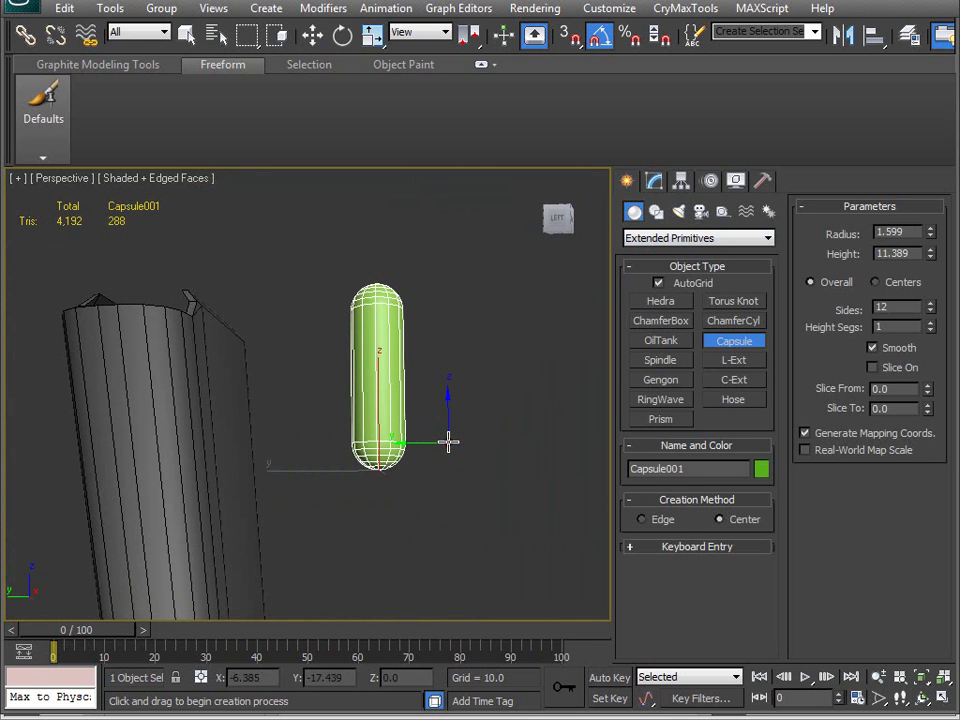
# Step: Convert the capsule to an Editable Poly and delete the polygons of its rounded lower end
pyautogui.press('w')
pyautogui.moveTo(450, 443); pyautogui.dragTo(438, 461, button='middle')
pyautogui.press('4')
pyautogui.moveTo(312, 519); pyautogui.dragTo(258, 389)
pyautogui.press('Delete')
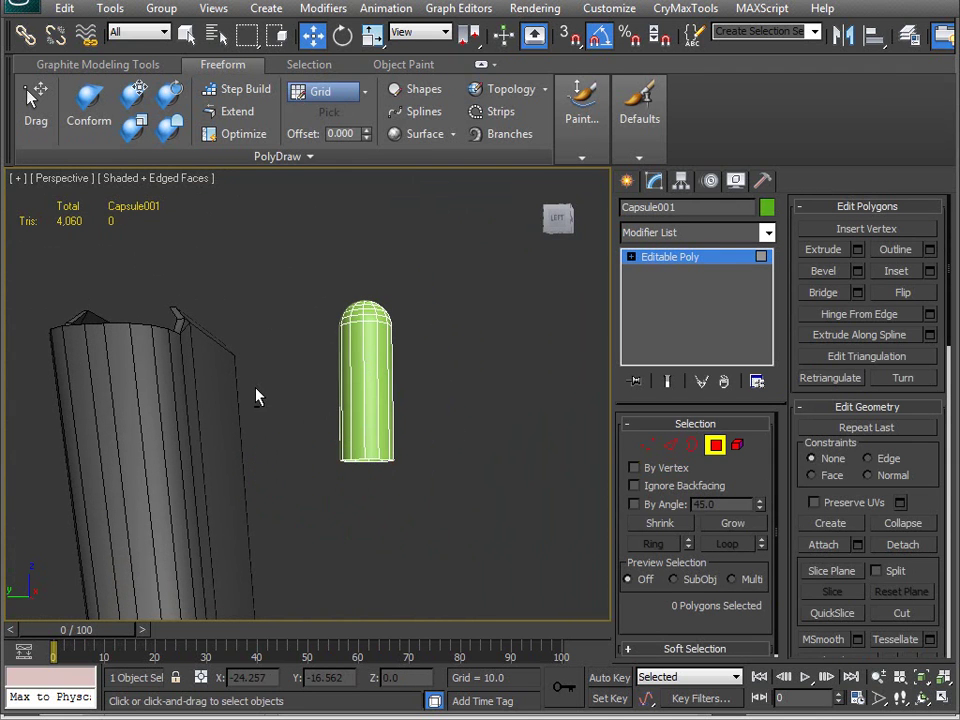
# Step: Select the open border at the capsule's lower end and cap it
pyautogui.press('3')
pyautogui.click(362, 460)
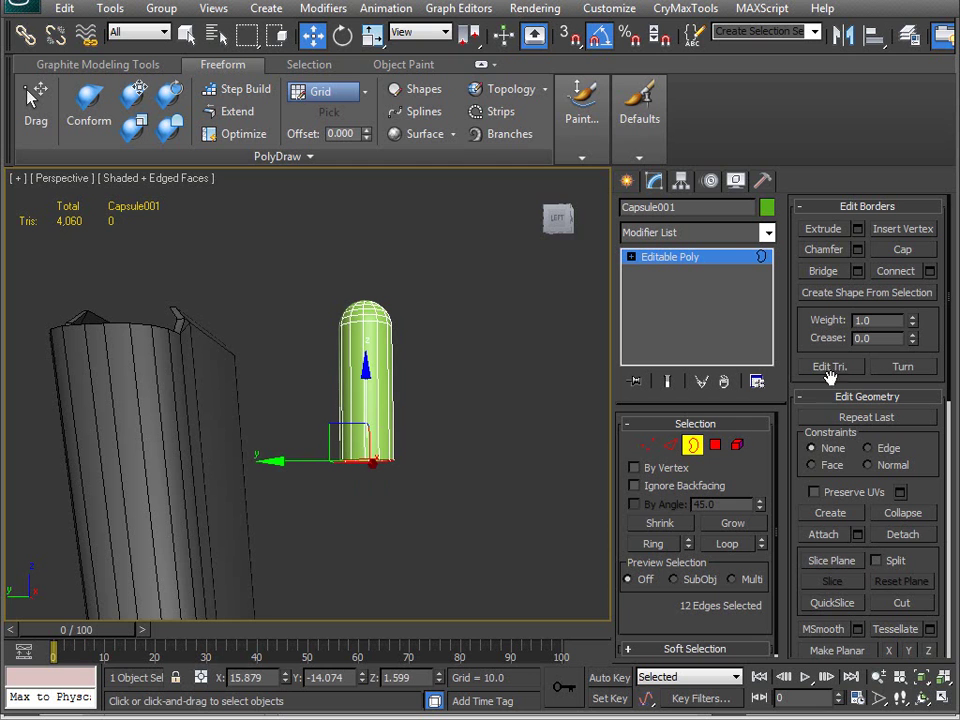
pyautogui.click(903, 250)
# Step: Select the vertices of the capsule's rounded top and scale them to 270 percent along Z to form a pointed tip
pyautogui.keyDown('alt'); pyautogui.moveTo(421, 473); pyautogui.dragTo(403, 446, button='middle'); pyautogui.keyUp('alt')
pyautogui.scroll(5, 431, 535)
pyautogui.scroll(-5, 405, 505)
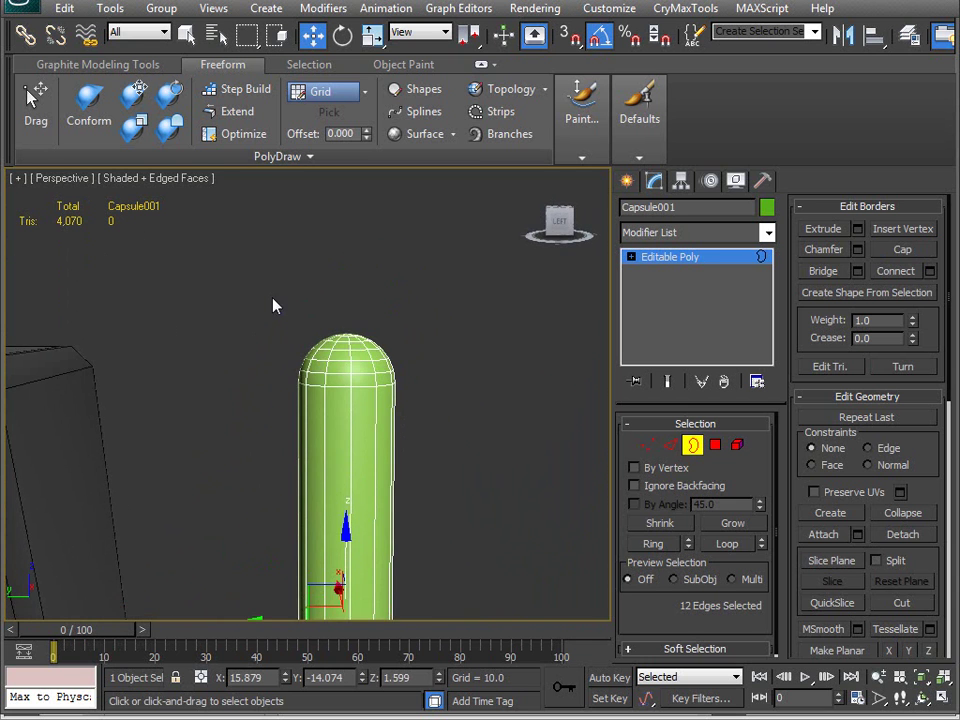
pyautogui.press('1')
pyautogui.moveTo(266, 299); pyautogui.dragTo(441, 379)
pyautogui.press('r')
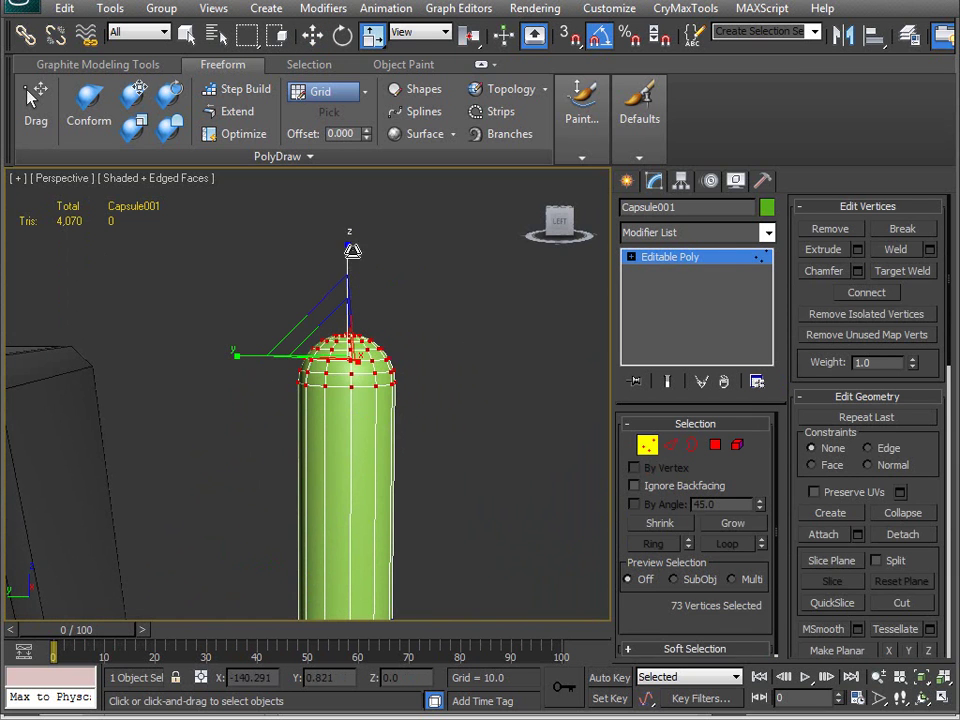
pyautogui.moveTo(345, 187); pyautogui.dragTo(345, 122)
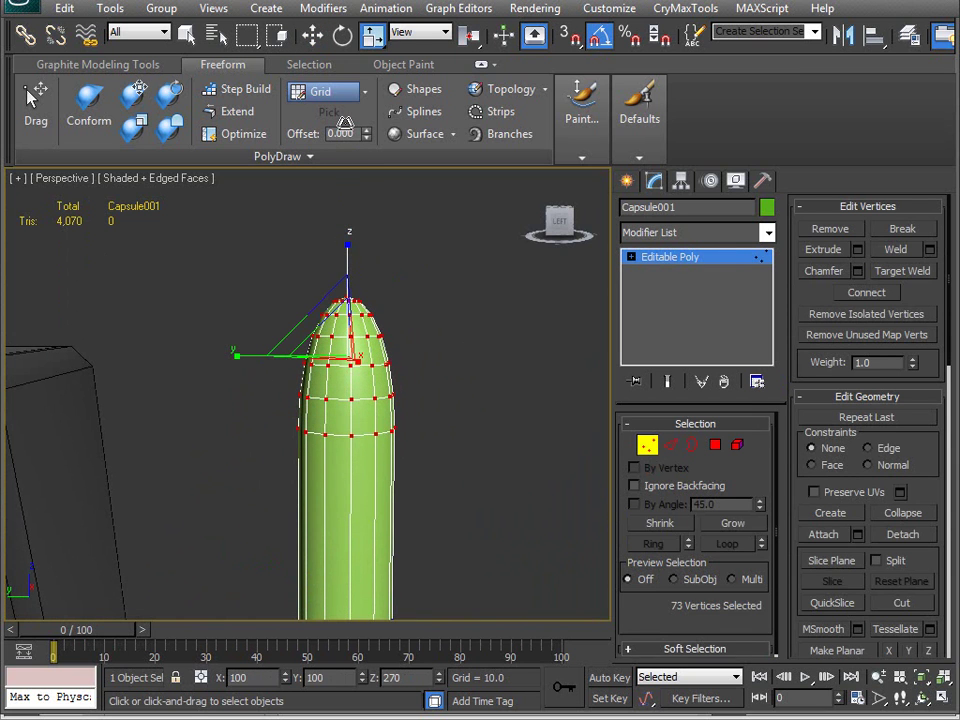
# Step: Undo the tip scaling, the cap and the polygon deletion back to the parametric capsule
pyautogui.keyDown('alt'); pyautogui.moveTo(365, 262); pyautogui.dragTo(415, 205, button='middle'); pyautogui.keyUp('alt')
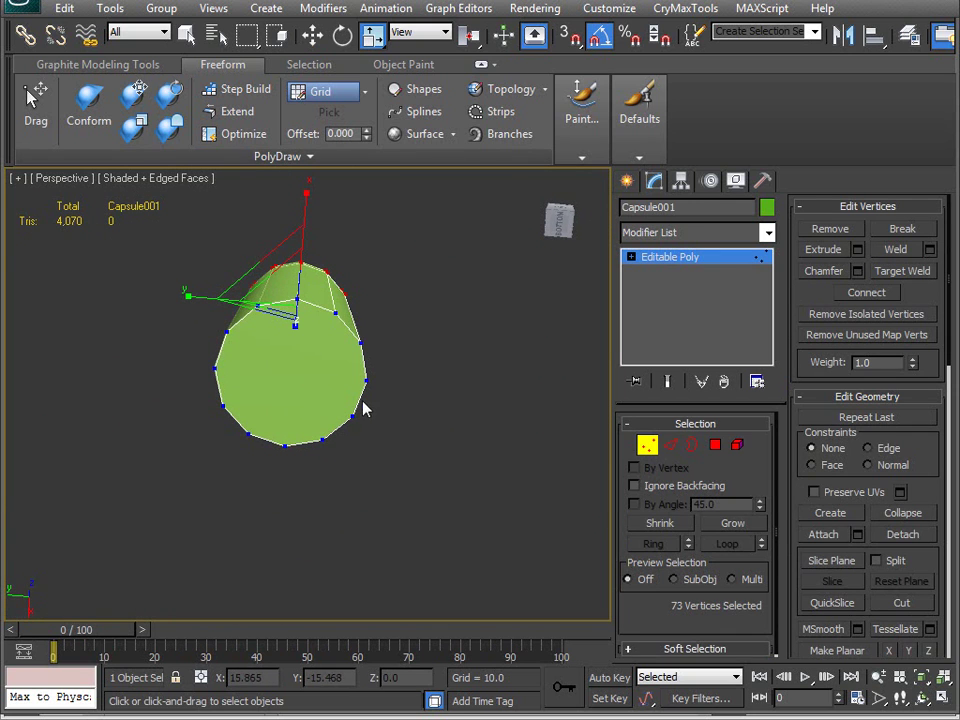
pyautogui.hotkey('ctrl', 'z')
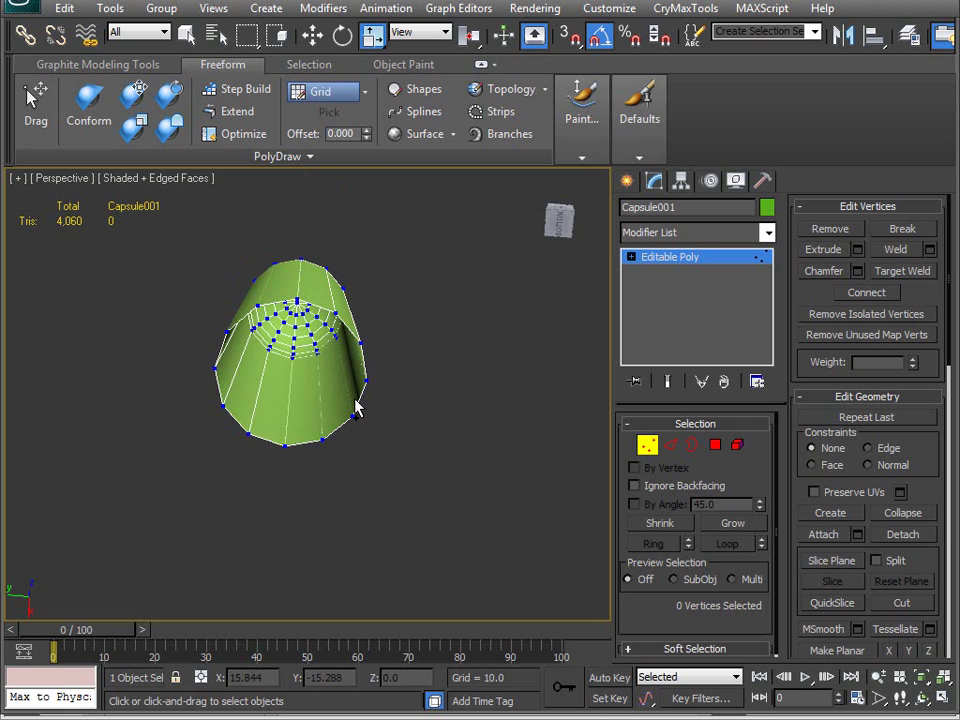
pyautogui.hotkey('ctrl', 'z')
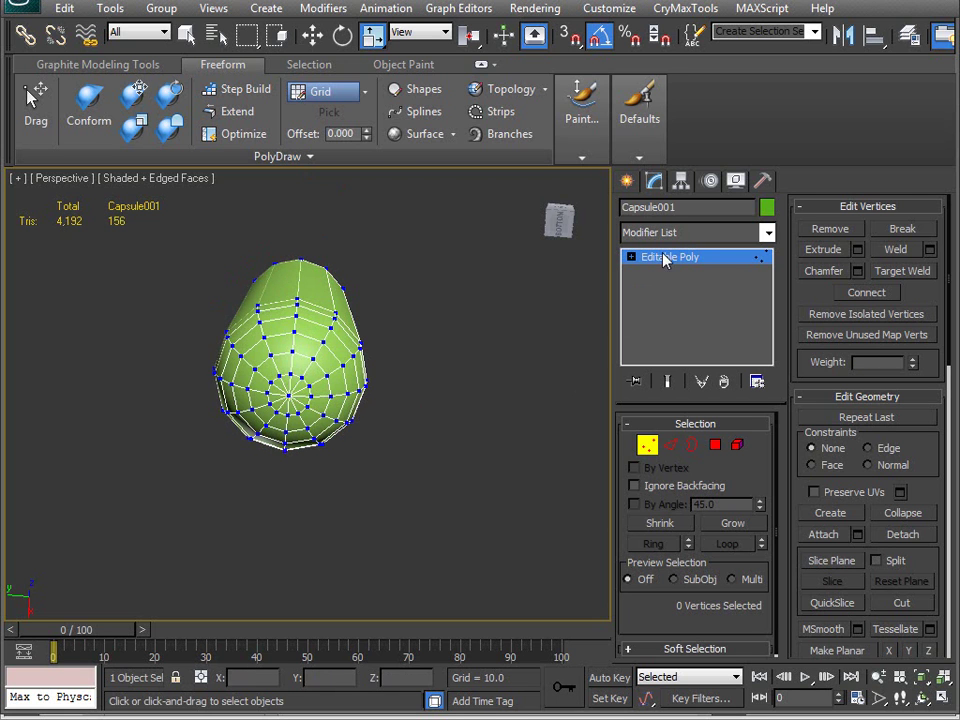
pyautogui.hotkey('ctrl', 'z')
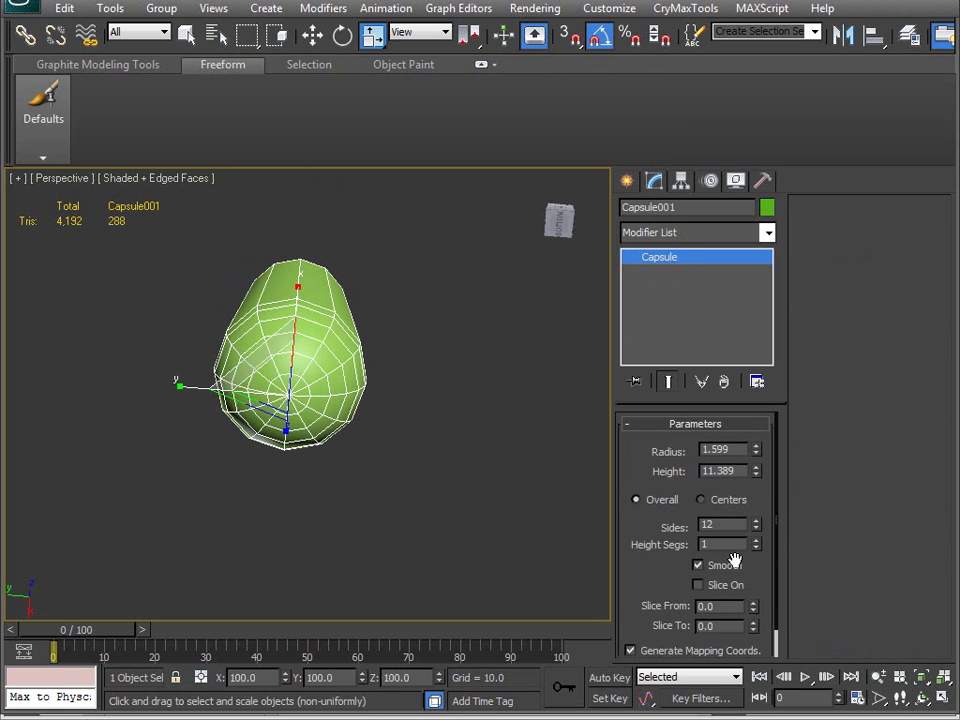
# Step: Set the capsule's number of sides to 10
pyautogui.keyDown('alt'); pyautogui.moveTo(506, 520); pyautogui.dragTo(310, 390, button='middle'); pyautogui.keyUp('alt')
pyautogui.keyDown('alt'); pyautogui.moveTo(256, 360); pyautogui.dragTo(100, 264, button='middle'); pyautogui.keyUp('alt')
pyautogui.keyDown('alt'); pyautogui.moveTo(177, 315); pyautogui.dragTo(563, 484, button='middle'); pyautogui.keyUp('alt')
pyautogui.click(756, 530)
pyautogui.click(756, 530)
pyautogui.keyDown('alt'); pyautogui.moveTo(330, 420); pyautogui.dragTo(306, 333, button='middle'); pyautogui.keyUp('alt')
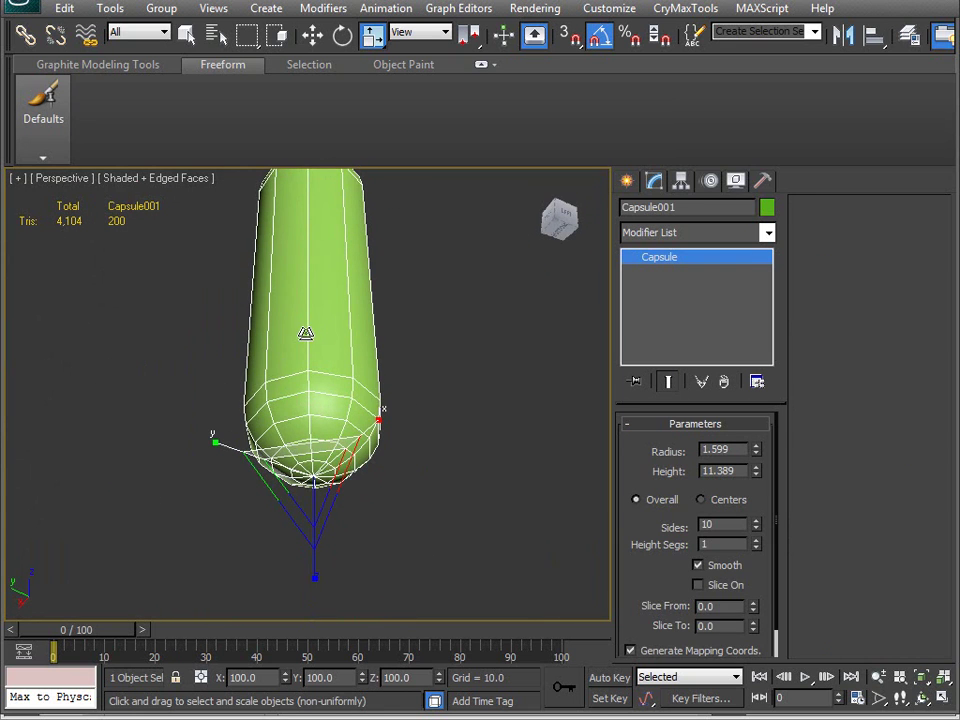
# Step: Convert the 10-sided capsule to an Editable Poly and delete the polygons of its rounded lower end
pyautogui.hotkey('alt', 'e')
pyautogui.keyDown('alt'); pyautogui.moveTo(250, 377); pyautogui.dragTo(240, 446, button='middle'); pyautogui.keyUp('alt')
pyautogui.click(715, 445)
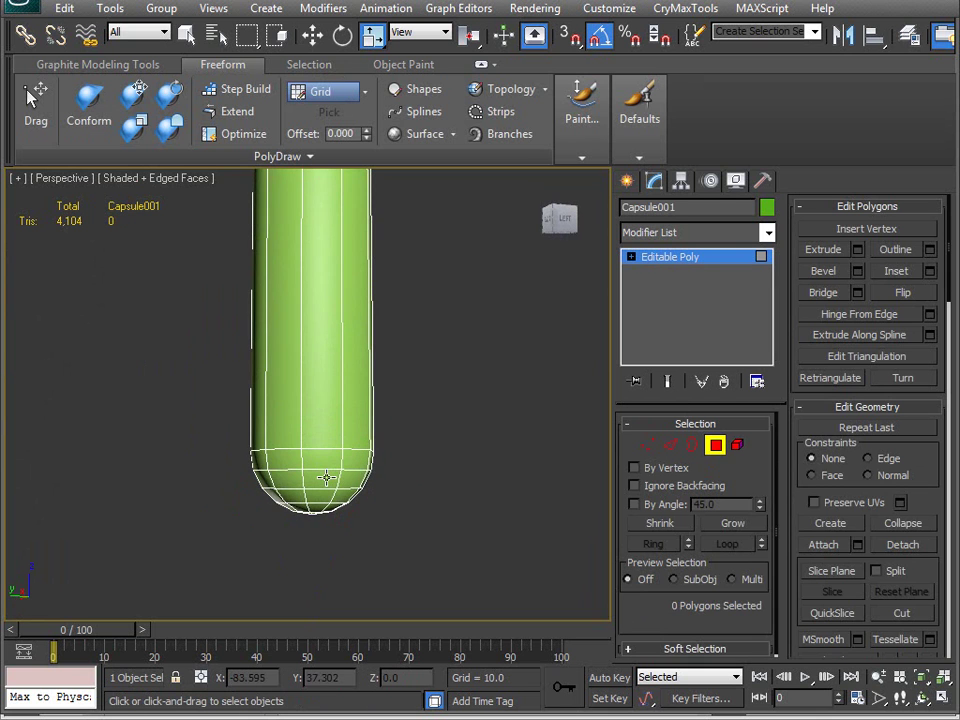
pyautogui.moveTo(498, 448); pyautogui.dragTo(496, 446)
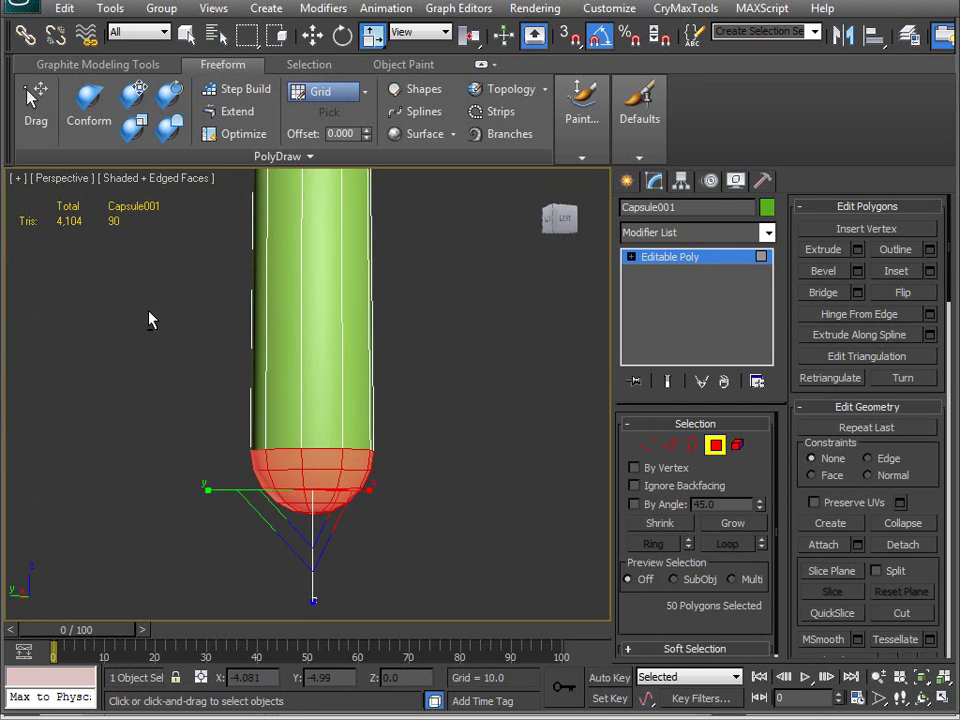
pyautogui.press('Delete')
# Step: Try Flow Connect on the rings of horizontal edges around the capsule
pyautogui.keyDown('alt'); pyautogui.moveTo(150, 320); pyautogui.dragTo(273, 358, button='middle'); pyautogui.keyUp('alt')
pyautogui.press('2')
pyautogui.keyDown('alt'); pyautogui.moveTo(226, 455); pyautogui.dragTo(216, 514, button='middle'); pyautogui.keyUp('alt')
pyautogui.moveTo(156, 531)
pyautogui.mouseDown()
pyautogui.moveTo(351, 567)
pyautogui.moveTo(354, 604)
pyautogui.mouseUp()
pyautogui.moveTo(289, 285); pyautogui.dragTo(354, 315)
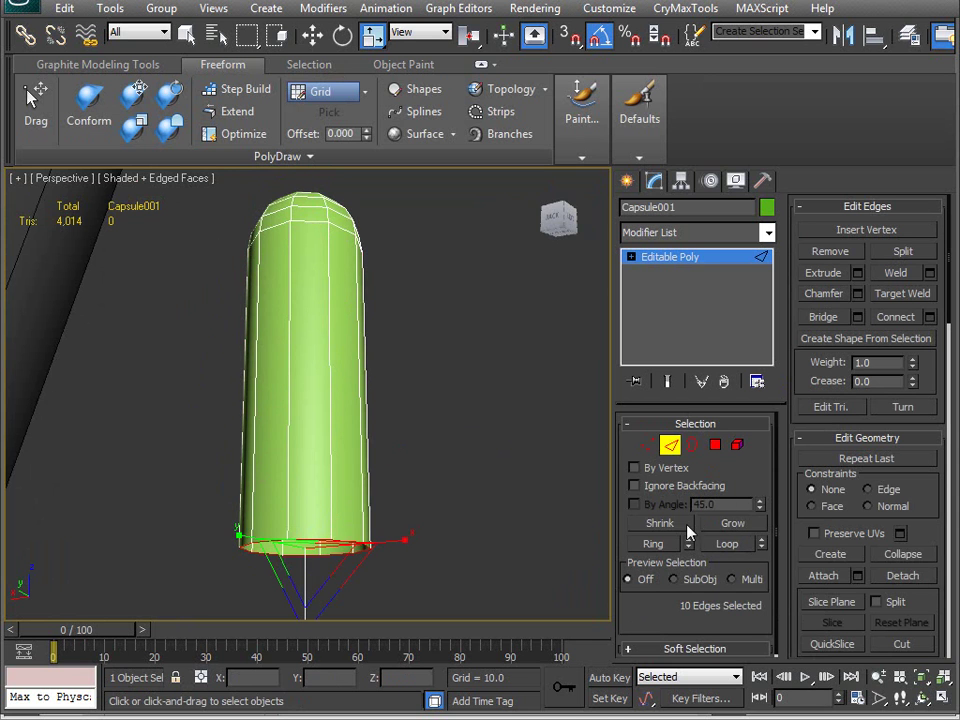
pyautogui.click(653, 543)
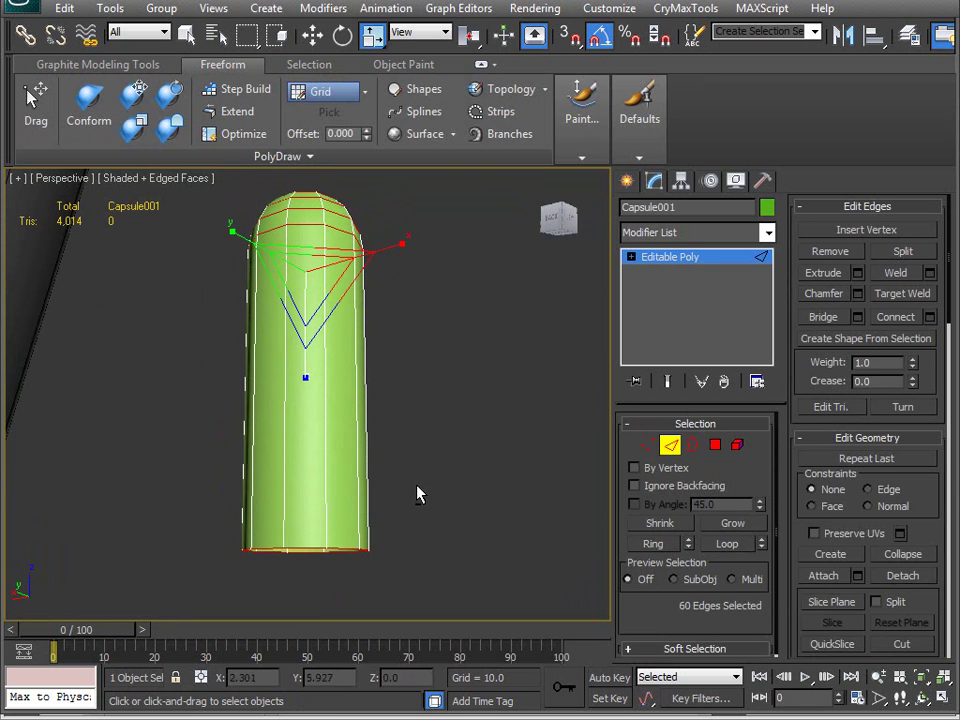
pyautogui.click(98, 64)
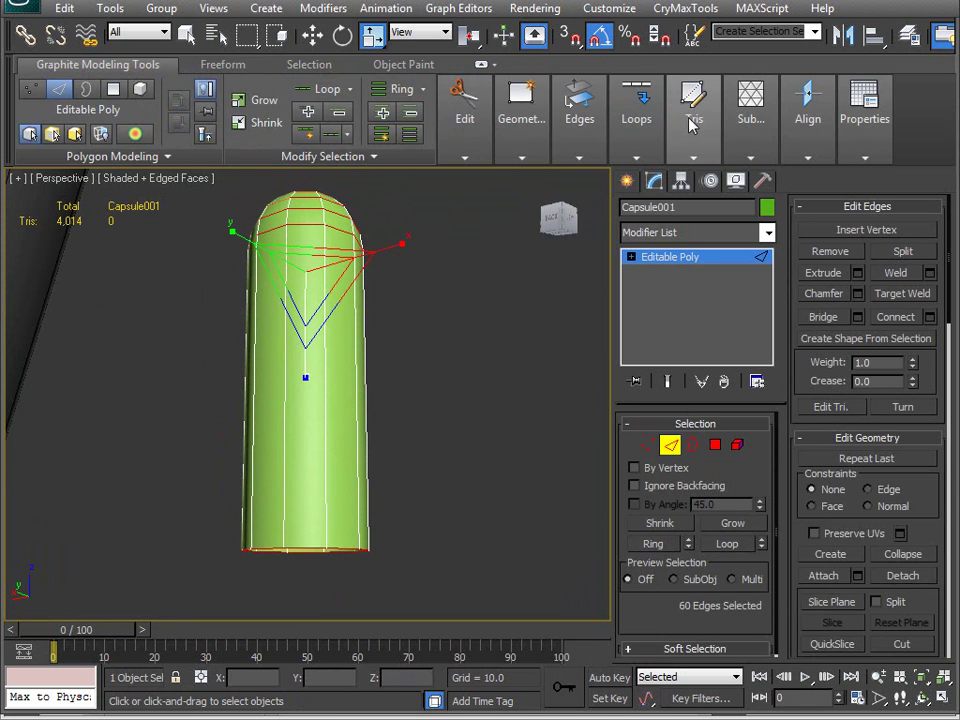
pyautogui.moveTo(624, 120)
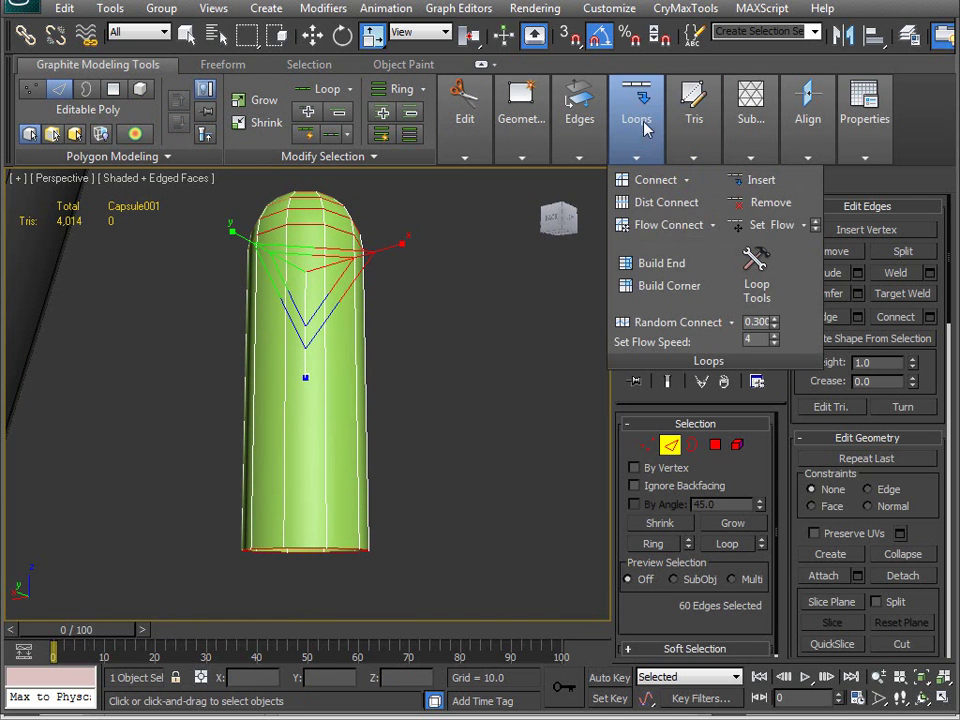
pyautogui.click(640, 224)
pyautogui.keyDown('alt'); pyautogui.moveTo(430, 300); pyautogui.dragTo(356, 354, button='middle'); pyautogui.keyUp('alt')
pyautogui.hotkey('ctrl', 'z')
pyautogui.keyDown('alt'); pyautogui.moveTo(363, 420); pyautogui.dragTo(393, 278, button='middle'); pyautogui.keyUp('alt')
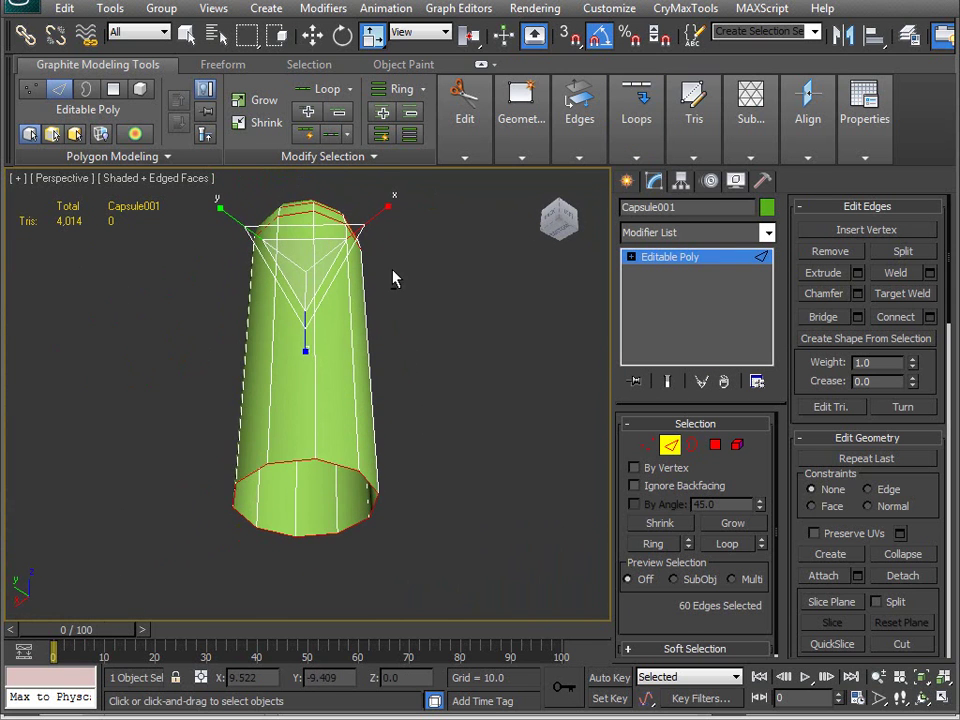
# Step: Cap the open border at the lower end of the 10-sided capsule
pyautogui.click(692, 445)
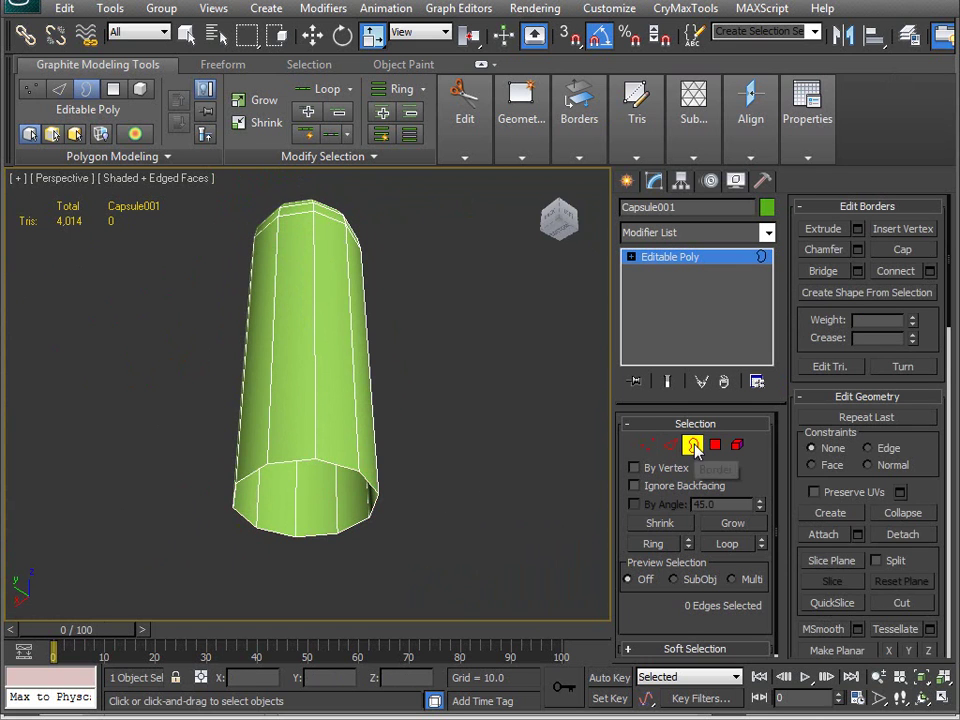
pyautogui.click(903, 252)
pyautogui.keyDown('alt'); pyautogui.moveTo(384, 328); pyautogui.dragTo(380, 448, button='middle'); pyautogui.keyUp('alt')
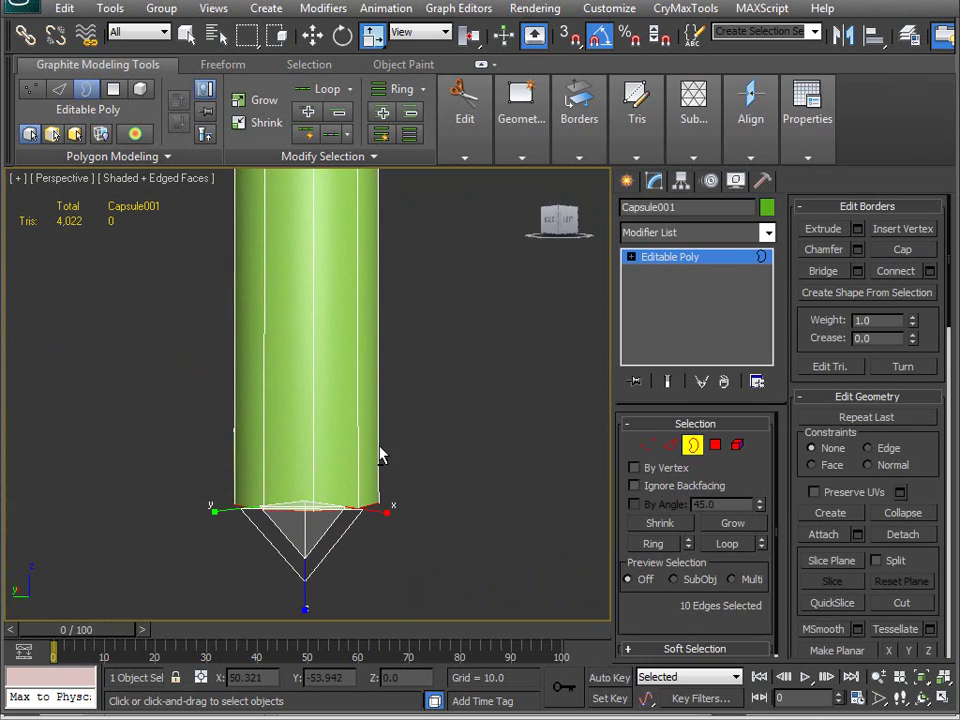
# Step: Select the long vertical edges of the capsule's body and connect them with two segments
pyautogui.click(669, 445)
pyautogui.moveTo(169, 358); pyautogui.dragTo(167, 356, button='middle')
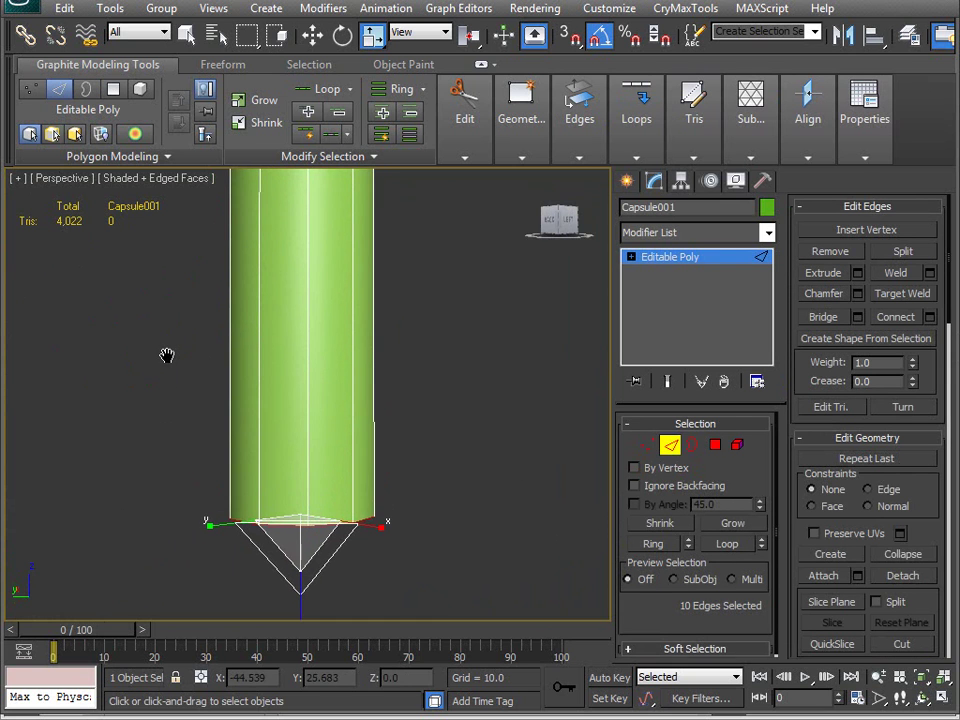
pyautogui.moveTo(475, 400); pyautogui.dragTo(488, 410)
pyautogui.moveTo(392, 357)
pyautogui.mouseDown(button='middle')
pyautogui.moveTo(411, 407)
pyautogui.moveTo(409, 363)
pyautogui.mouseUp(button='middle')
pyautogui.scroll(-3, 411, 407)
pyautogui.click(929, 317)
pyautogui.click(473, 517)
# Step: Scale the two new edge loops to 33 percent along Z and move them down close to the capsule's base
pyautogui.moveTo(315, 494); pyautogui.dragTo(352, 541, button='middle')
pyautogui.moveTo(328, 534); pyautogui.dragTo(325, 423)
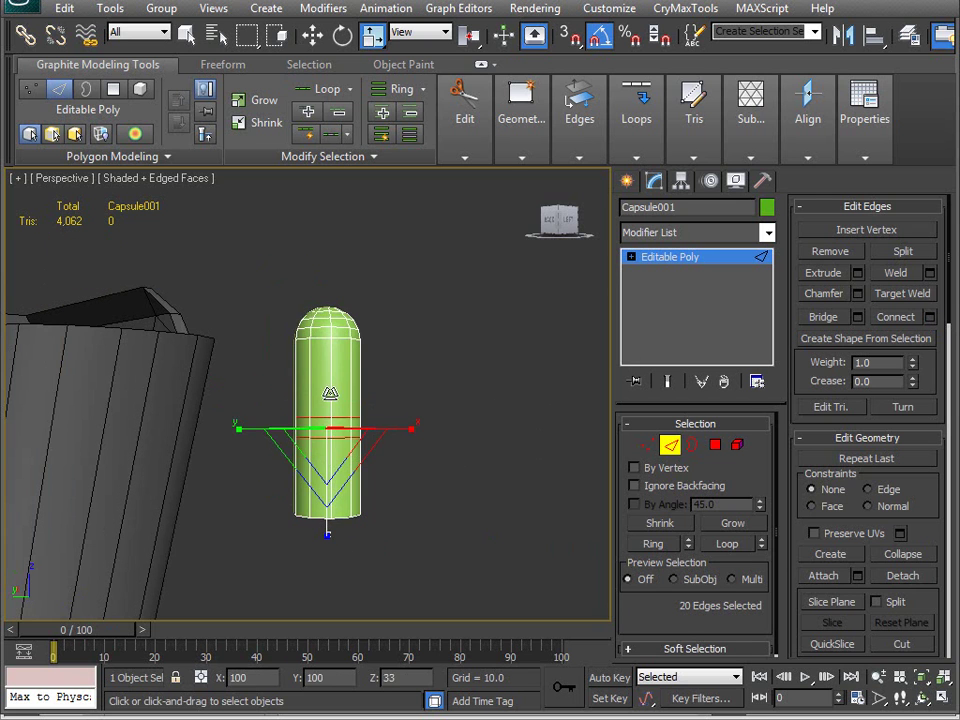
pyautogui.press('w')
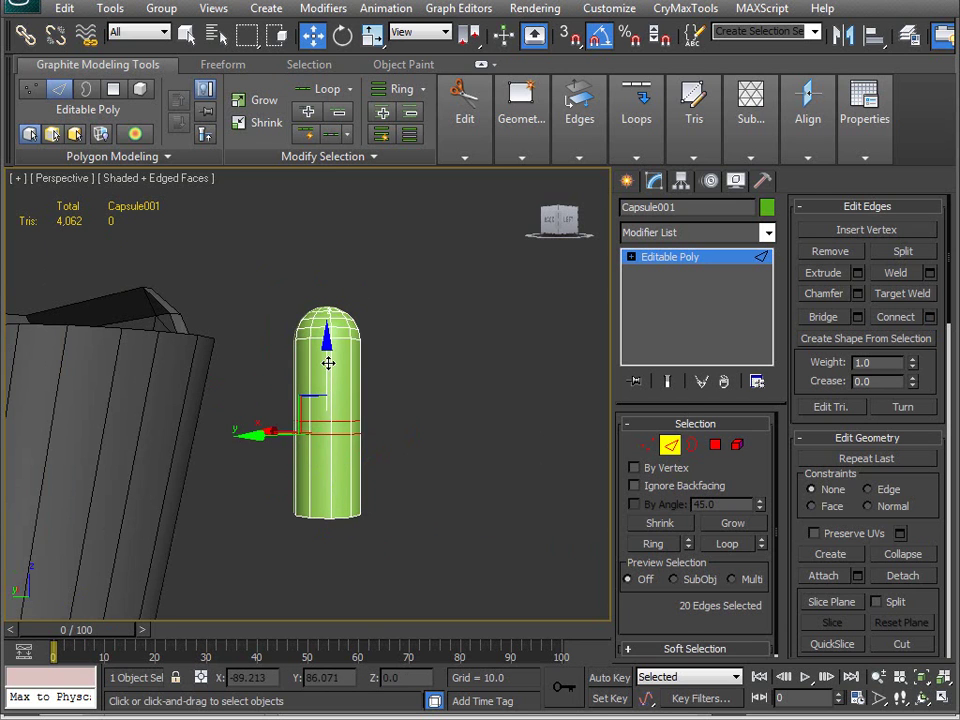
pyautogui.scroll(10, 322, 434)
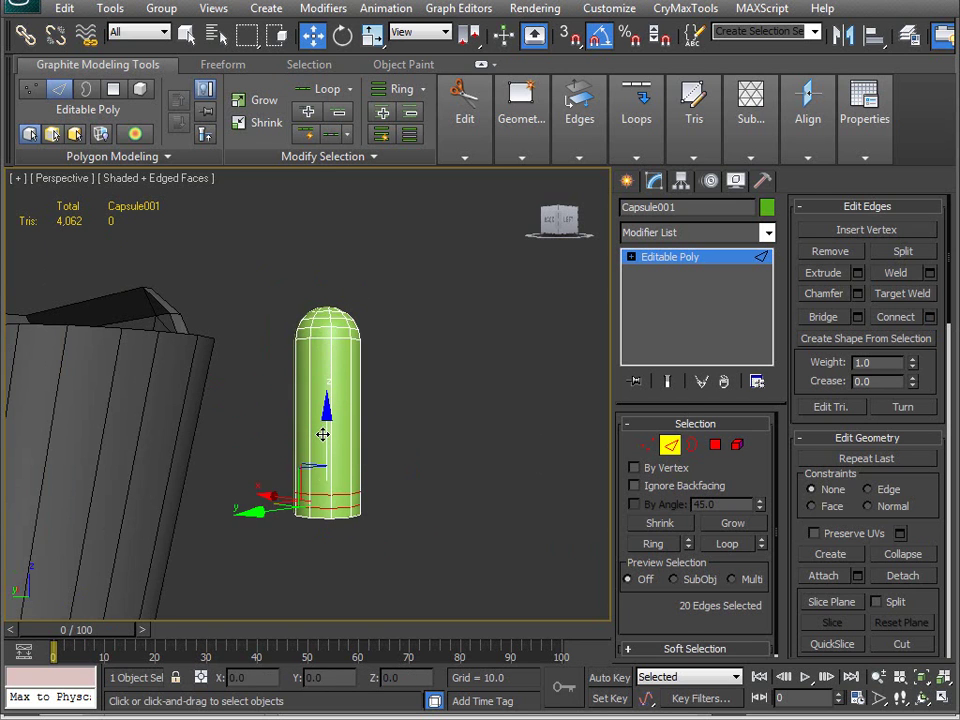
pyautogui.scroll(-6, 345, 483)
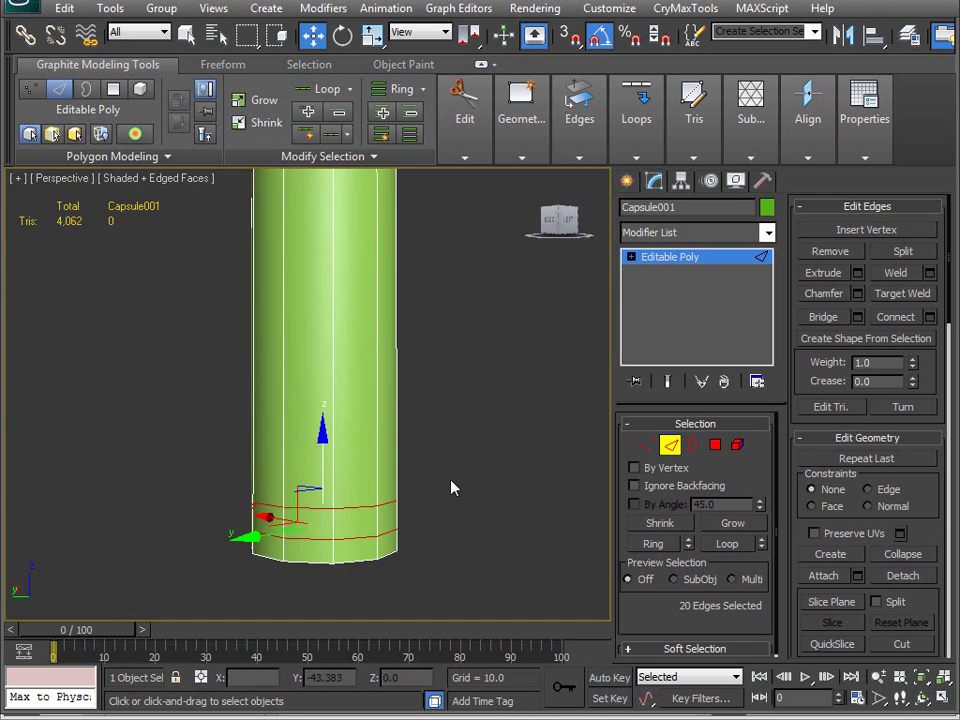
pyautogui.click(857, 273)
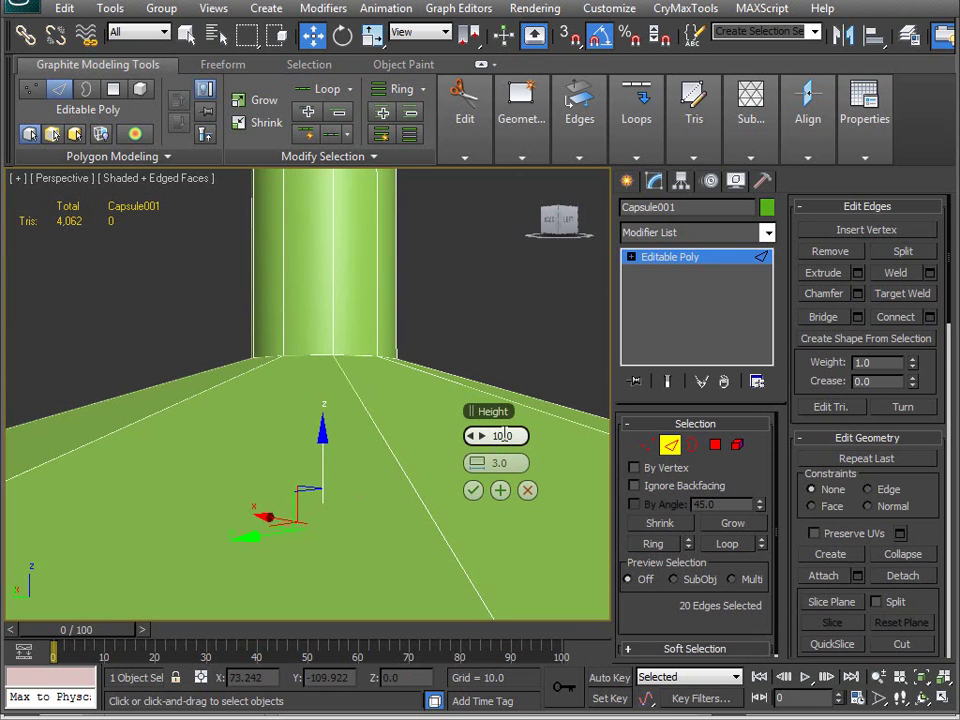
pyautogui.write('0')
pyautogui.press('Tab')
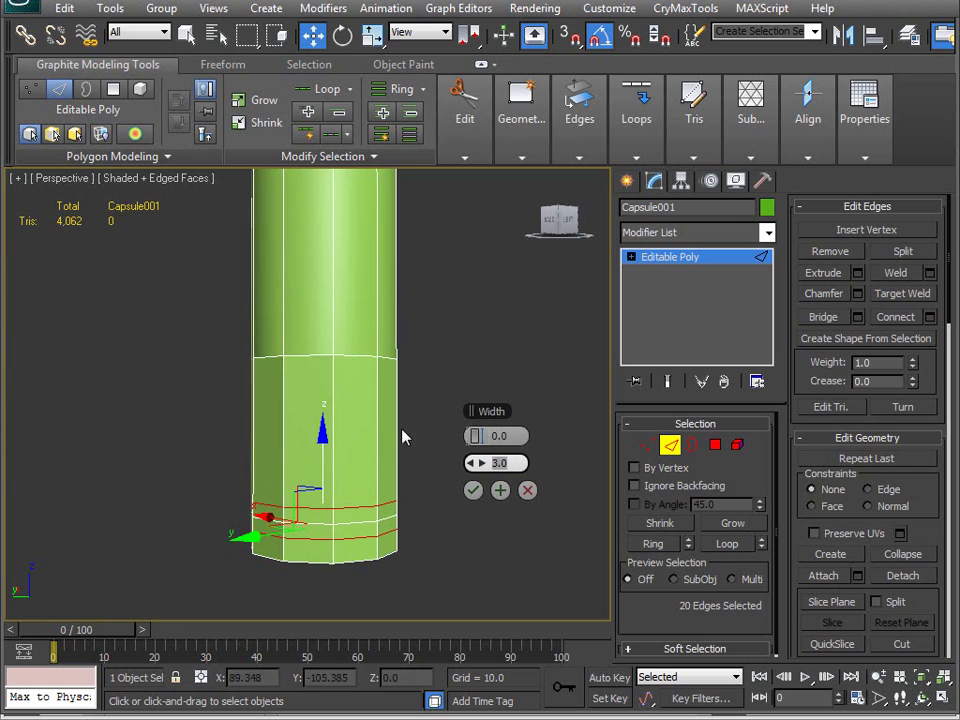
pyautogui.moveTo(472, 470); pyautogui.dragTo(455, 462)
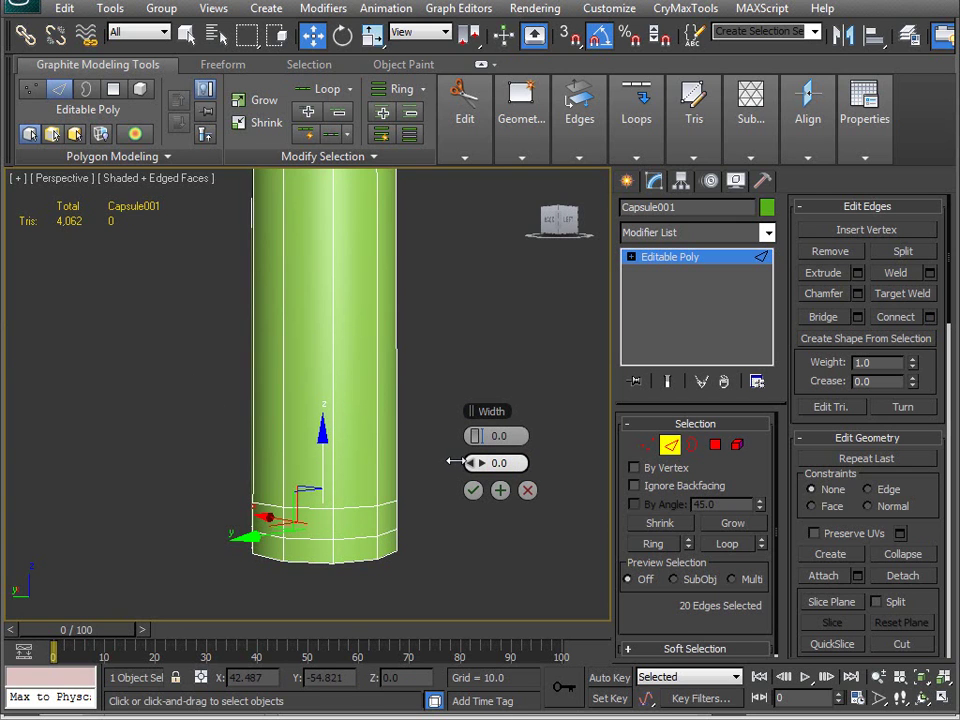
pyautogui.moveTo(380, 490); pyautogui.dragTo(353, 480, button='middle')
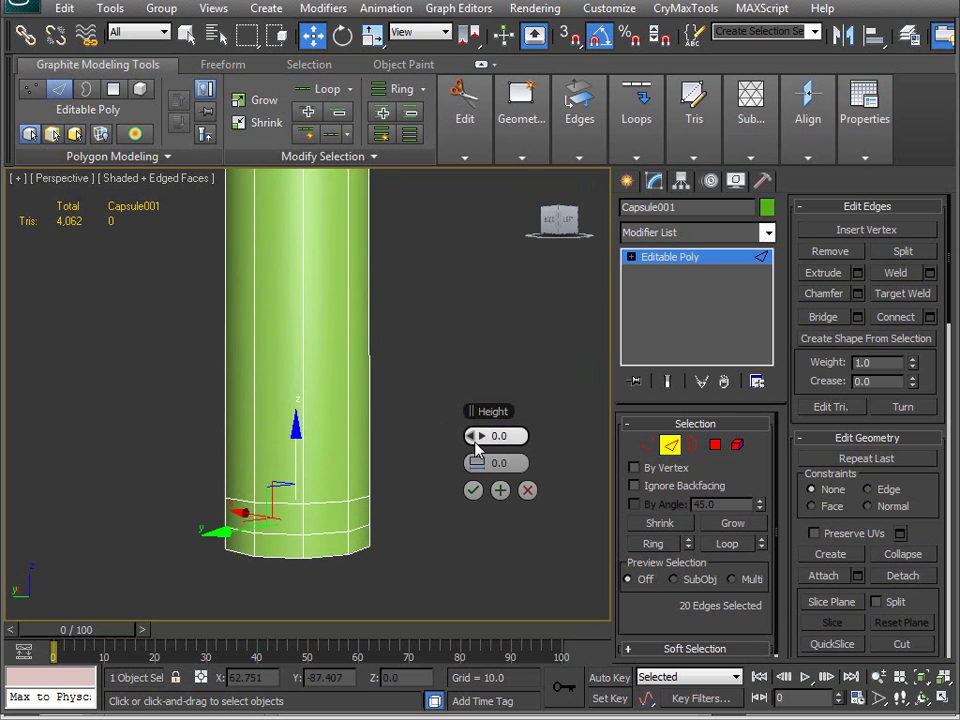
pyautogui.moveTo(472, 436); pyautogui.dragTo(460, 436)
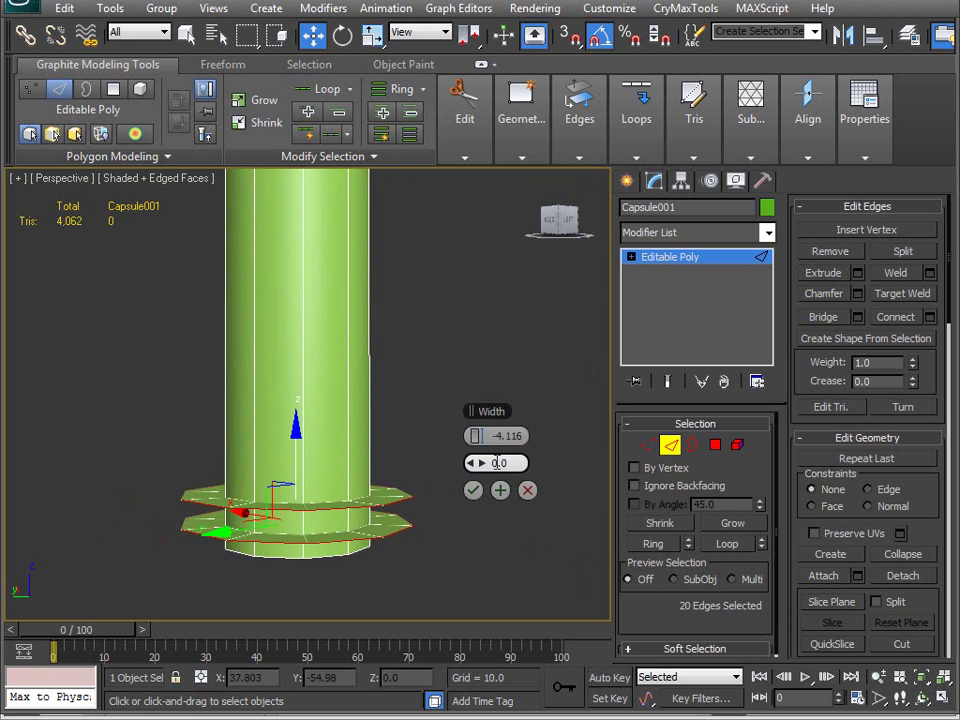
pyautogui.click(527, 490)
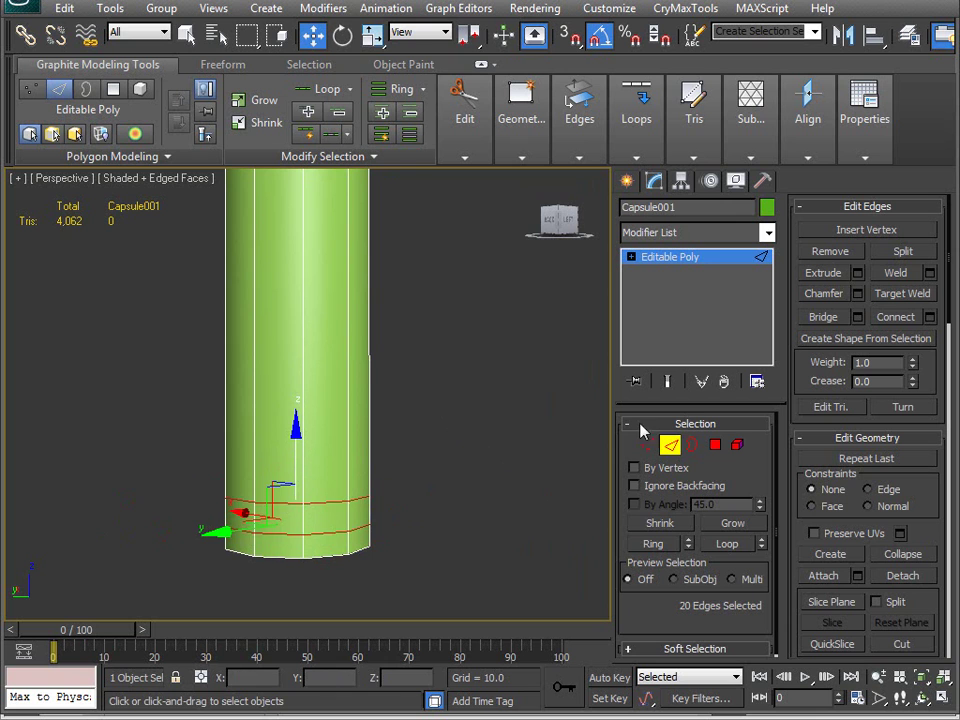
pyautogui.click(858, 273)
pyautogui.moveTo(487, 466)
pyautogui.mouseDown()
pyautogui.moveTo(505, 466)
pyautogui.moveTo(505, 476)
pyautogui.moveTo(505, 466)
pyautogui.mouseUp()
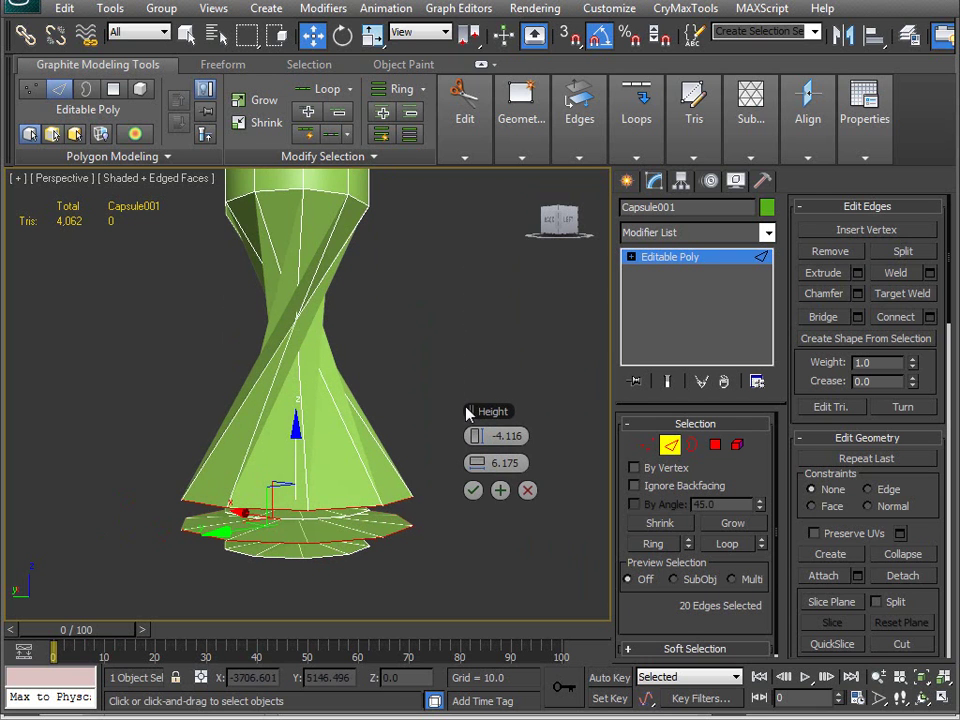
pyautogui.click(527, 490)
# Step: Select the ring of polygons between the two edge loops near the capsule's base
pyautogui.click(715, 446)
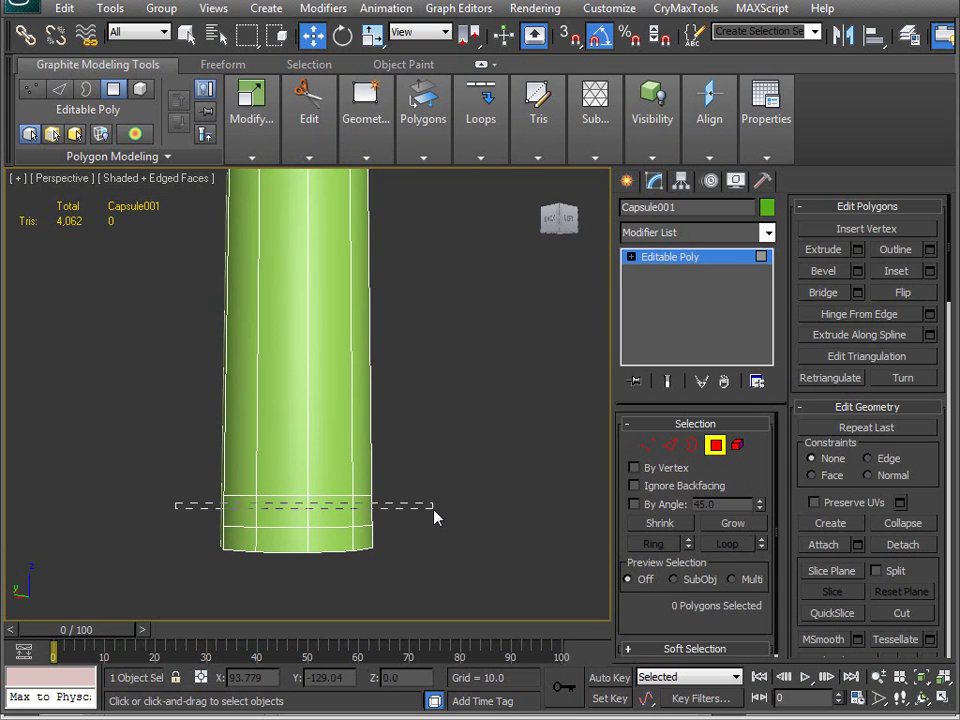
pyautogui.moveTo(432, 515); pyautogui.dragTo(433, 516)
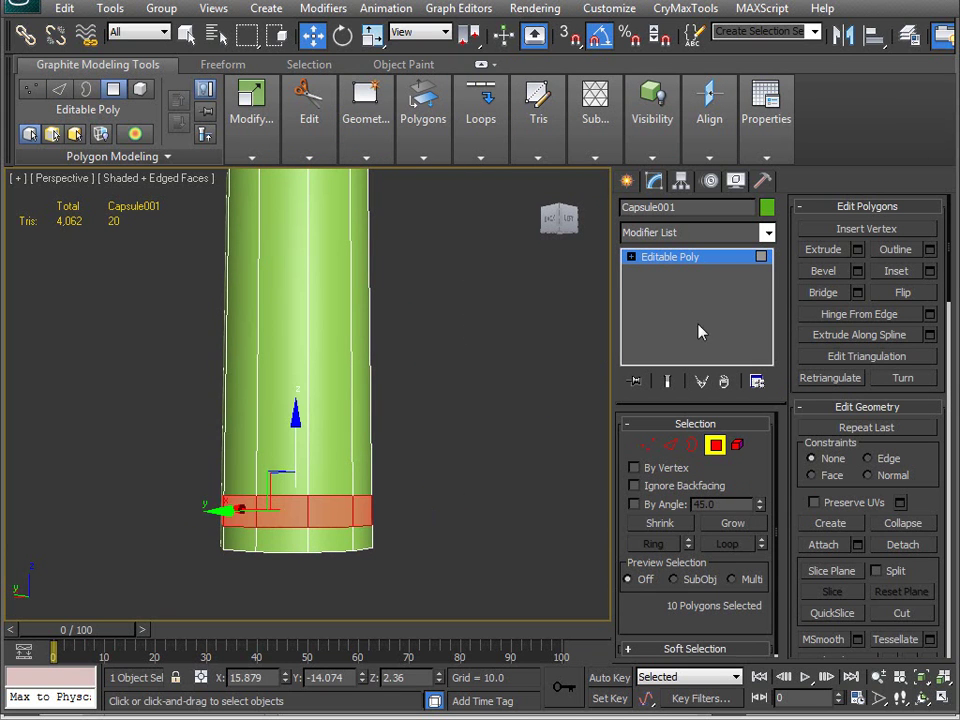
# Step: Start an extrusion on the selected polygon band near the casing's base and set it to extrude by local normal
pyautogui.click(858, 250)
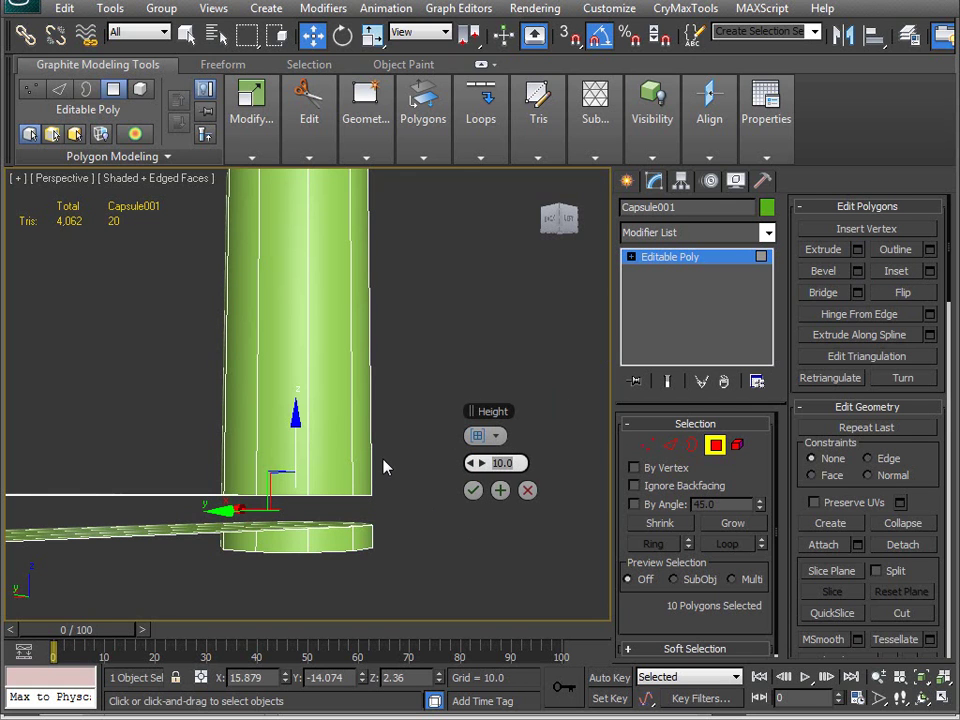
pyautogui.write('0')
pyautogui.press('Return')
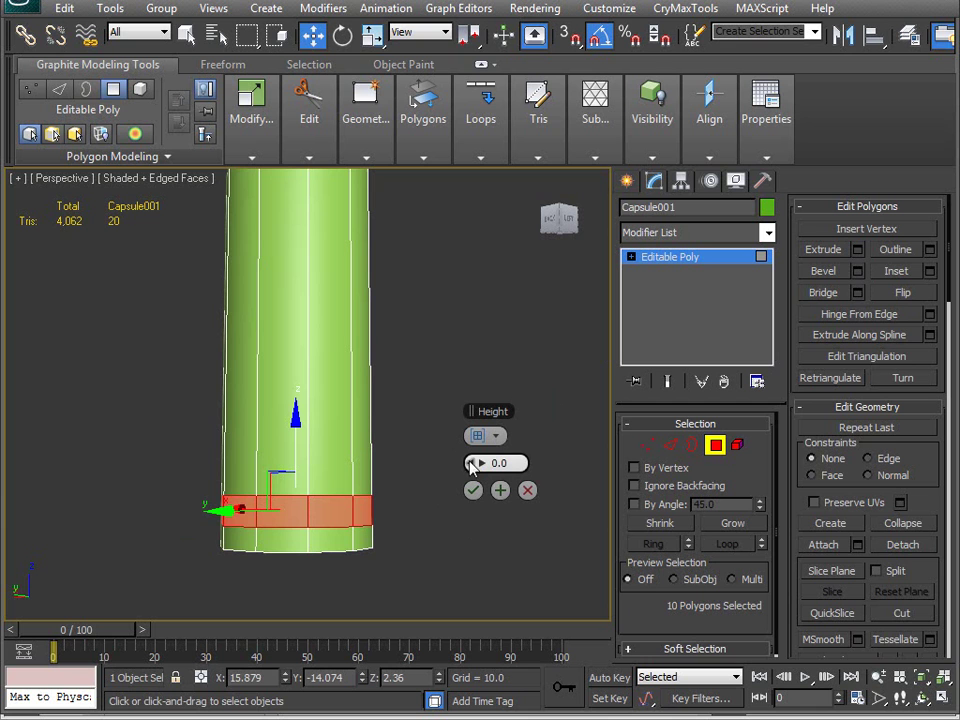
pyautogui.moveTo(472, 466); pyautogui.dragTo(458, 466)
pyautogui.keyDown('alt'); pyautogui.moveTo(335, 458); pyautogui.dragTo(240, 515, button='middle'); pyautogui.keyUp('alt')
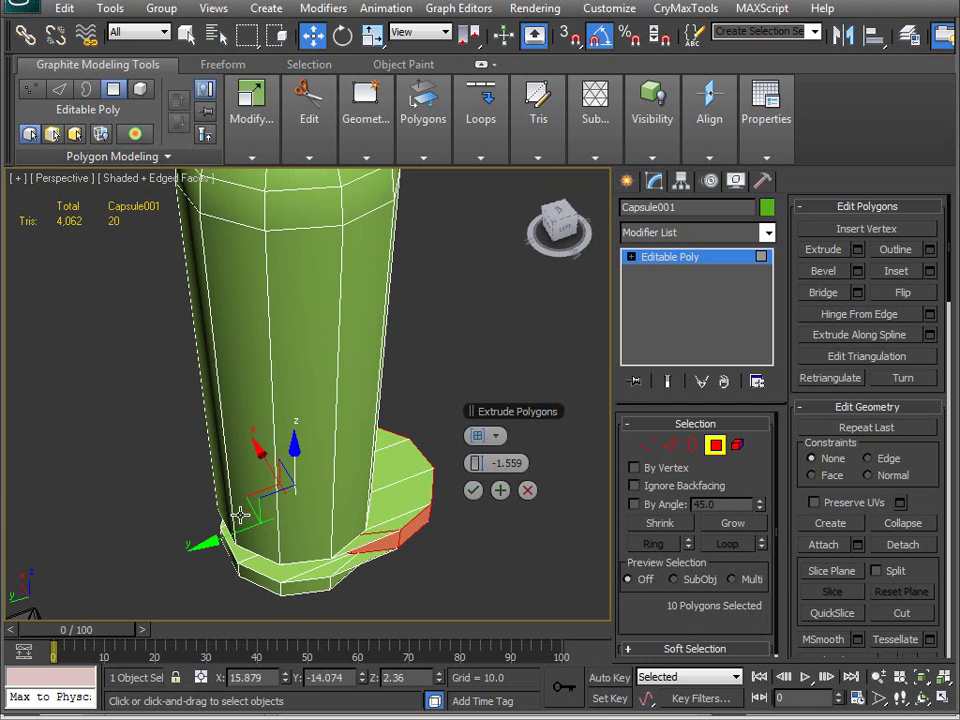
pyautogui.click(484, 436)
pyautogui.click(546, 461)
pyautogui.keyDown('alt'); pyautogui.moveTo(420, 500); pyautogui.dragTo(321, 456, button='middle'); pyautogui.keyUp('alt')
pyautogui.scroll(5, 321, 457)
pyautogui.scroll(-5, 313, 492)
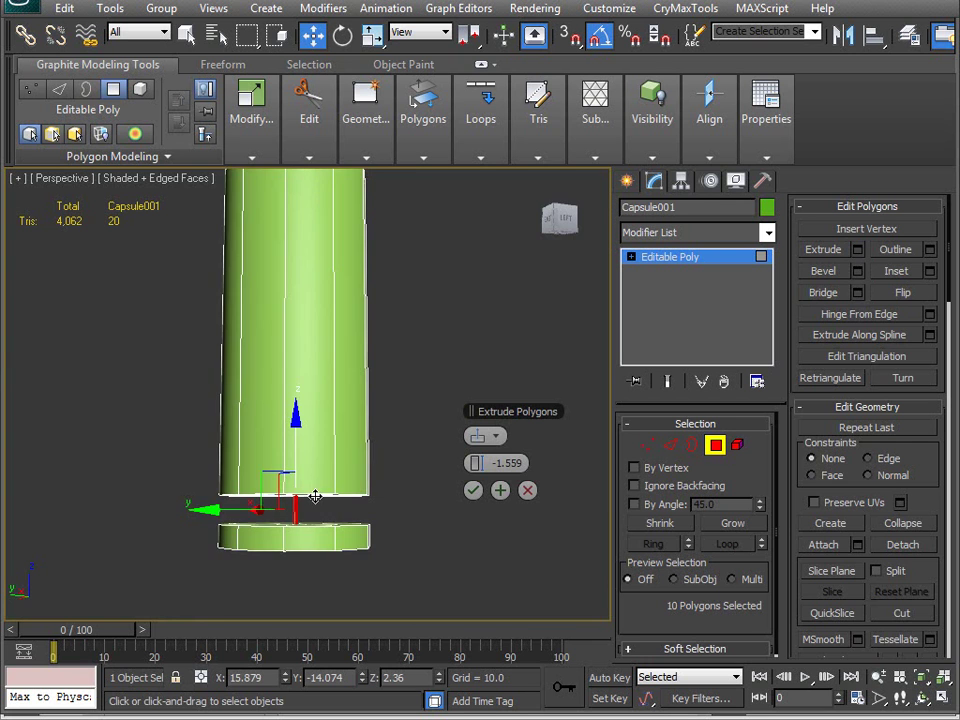
# Step: Extrude the band inward by about -0.19 to cut a groove around the casing's base
pyautogui.press('z')
pyautogui.moveTo(315, 495); pyautogui.dragTo(313, 515)
pyautogui.keyDown('alt'); pyautogui.moveTo(313, 515); pyautogui.dragTo(315, 496, button='middle'); pyautogui.keyUp('alt')
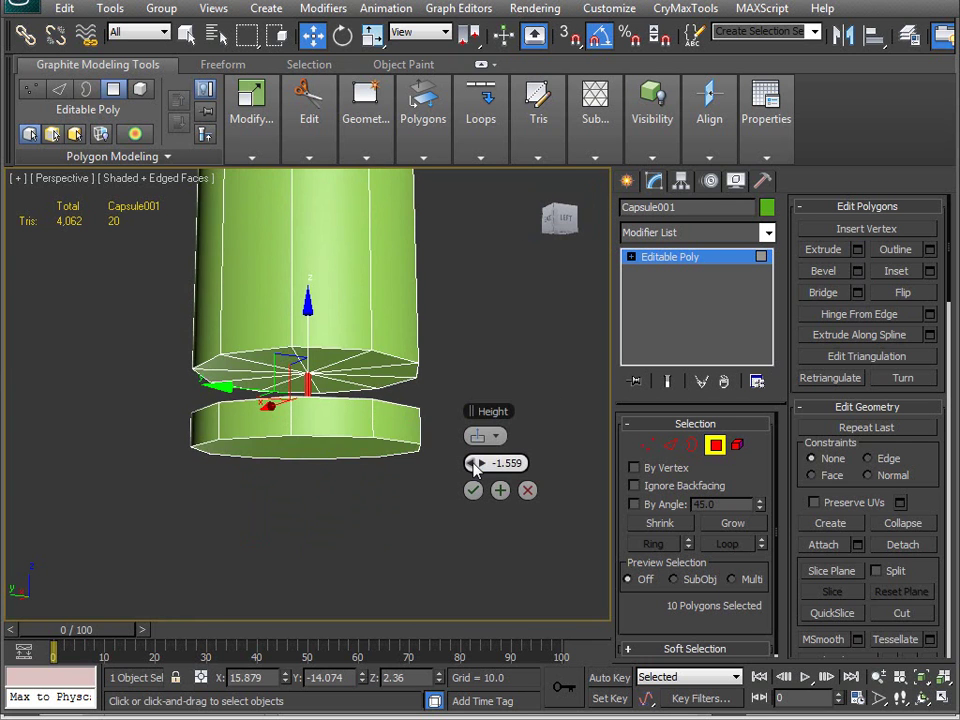
pyautogui.write('.1')
pyautogui.moveTo(380, 398); pyautogui.dragTo(366, 412, button='middle')
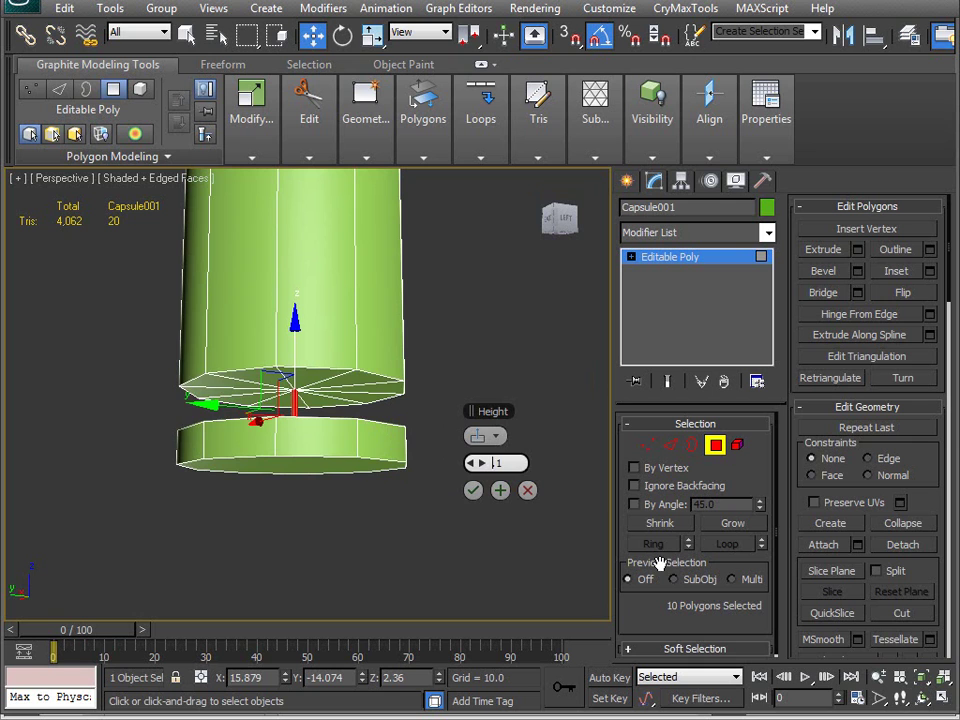
pyautogui.press('Return')
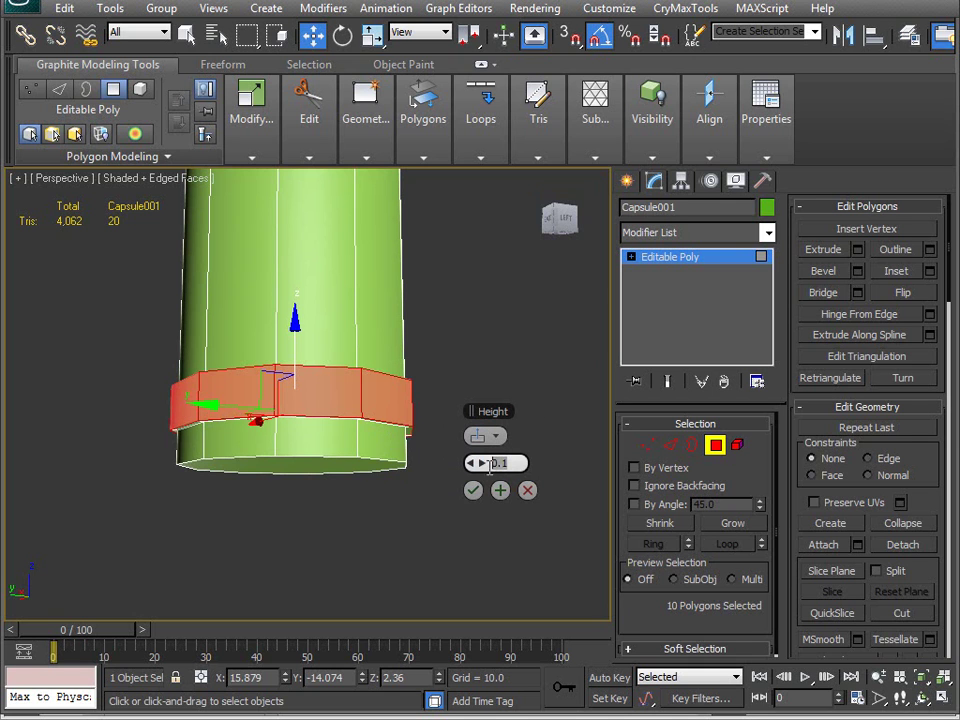
pyautogui.press('Return')
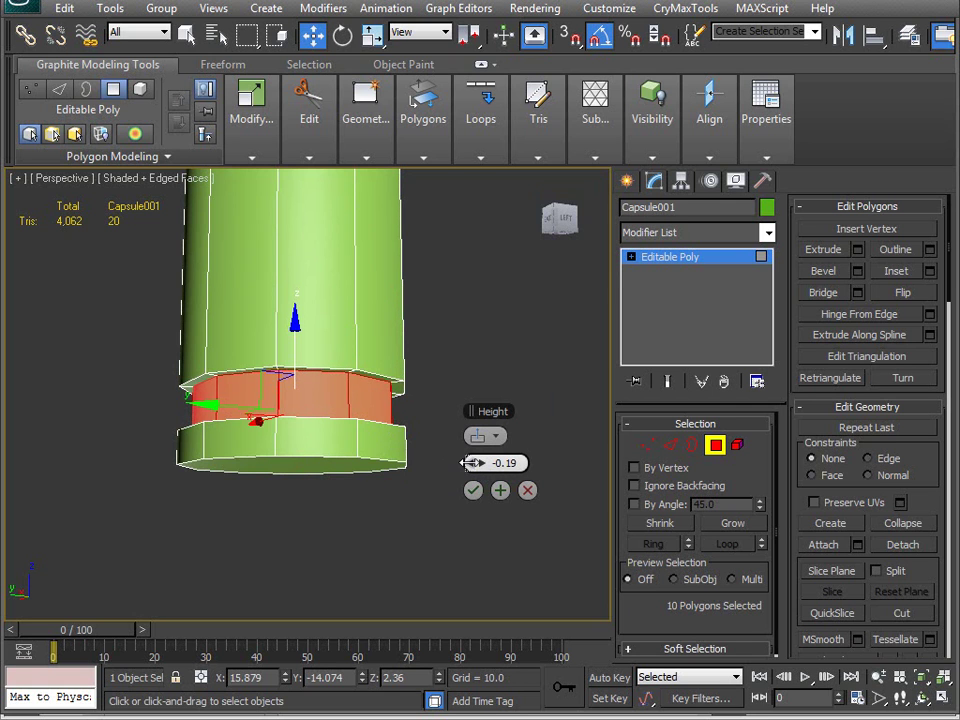
pyautogui.moveTo(477, 465); pyautogui.dragTo(477, 450)
pyautogui.click(474, 491)
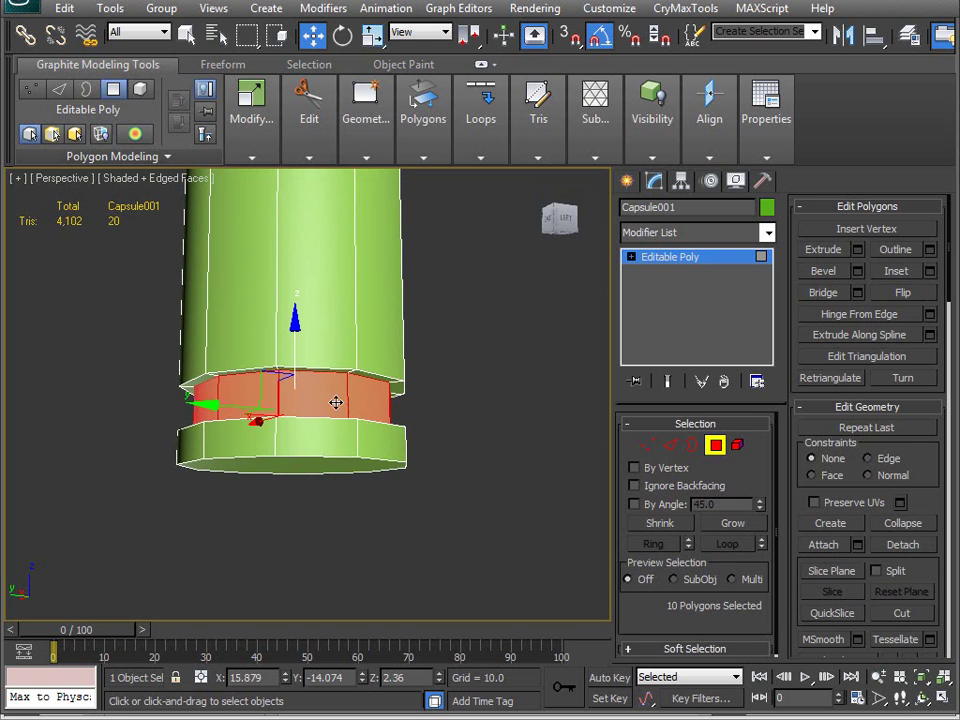
# Step: Scale the recessed band down vertically so the groove's walls slope inward
pyautogui.keyDown('alt'); pyautogui.moveTo(435, 480); pyautogui.dragTo(330, 414, button='middle'); pyautogui.keyUp('alt')
pyautogui.press('r')
pyautogui.moveTo(289, 302); pyautogui.dragTo(282, 340)
pyautogui.moveTo(282, 340); pyautogui.dragTo(253, 393, button='middle')
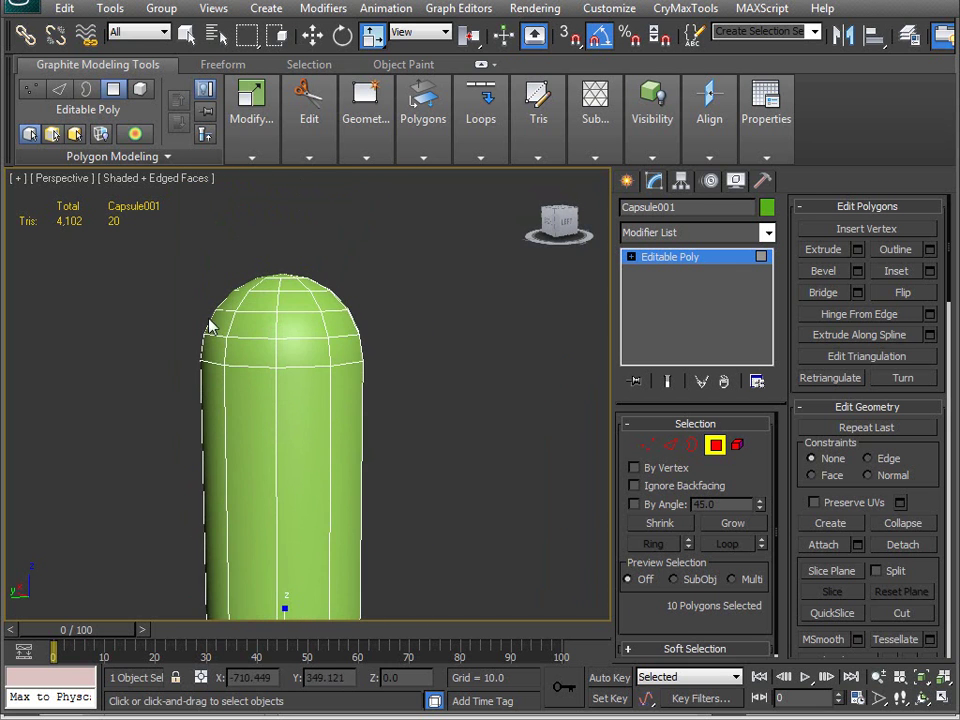
# Step: Select all 50 polygons of the capsule's rounded upper end
pyautogui.moveTo(350, 362); pyautogui.dragTo(396, 360)
pyautogui.keyDown('alt'); pyautogui.moveTo(396, 360); pyautogui.dragTo(150, 445, button='middle'); pyautogui.keyUp('alt')
pyautogui.keyDown('alt'); pyautogui.moveTo(503, 510); pyautogui.dragTo(500, 378, button='middle'); pyautogui.keyUp('alt')
pyautogui.moveTo(296, 424); pyautogui.dragTo(351, 384, button='middle')
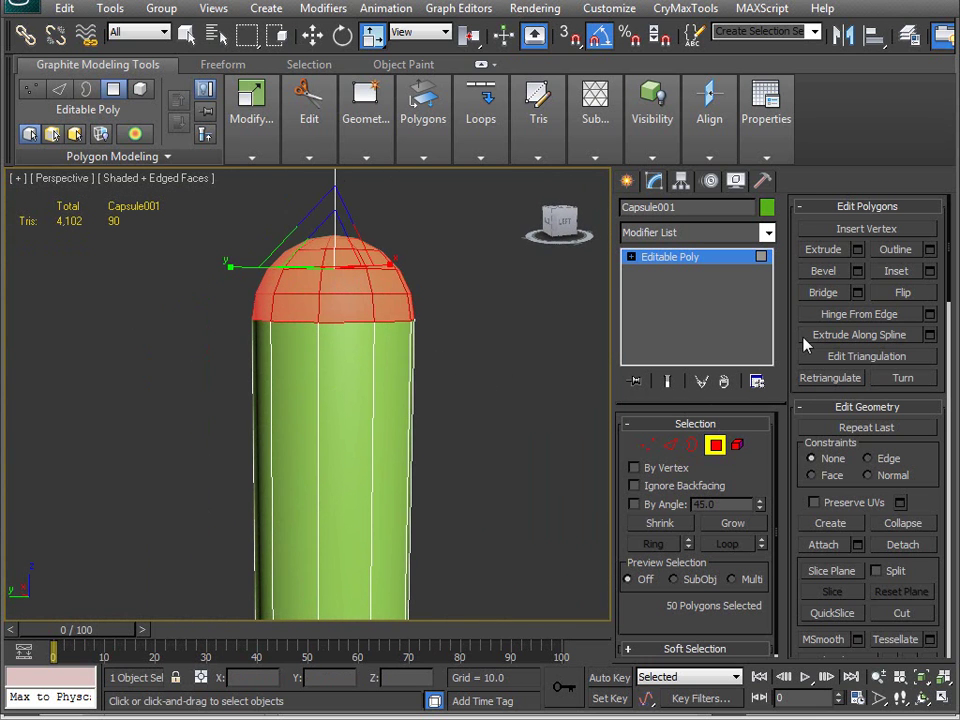
# Step: Try to extrude the rounded end's polygons and scale them inward to form a step at the casing's mouth
pyautogui.click(857, 249)
pyautogui.keyDown('alt'); pyautogui.moveTo(380, 330); pyautogui.dragTo(315, 306, button='middle'); pyautogui.keyUp('alt')
pyautogui.click(473, 489)
pyautogui.moveTo(315, 306); pyautogui.dragTo(315, 307)
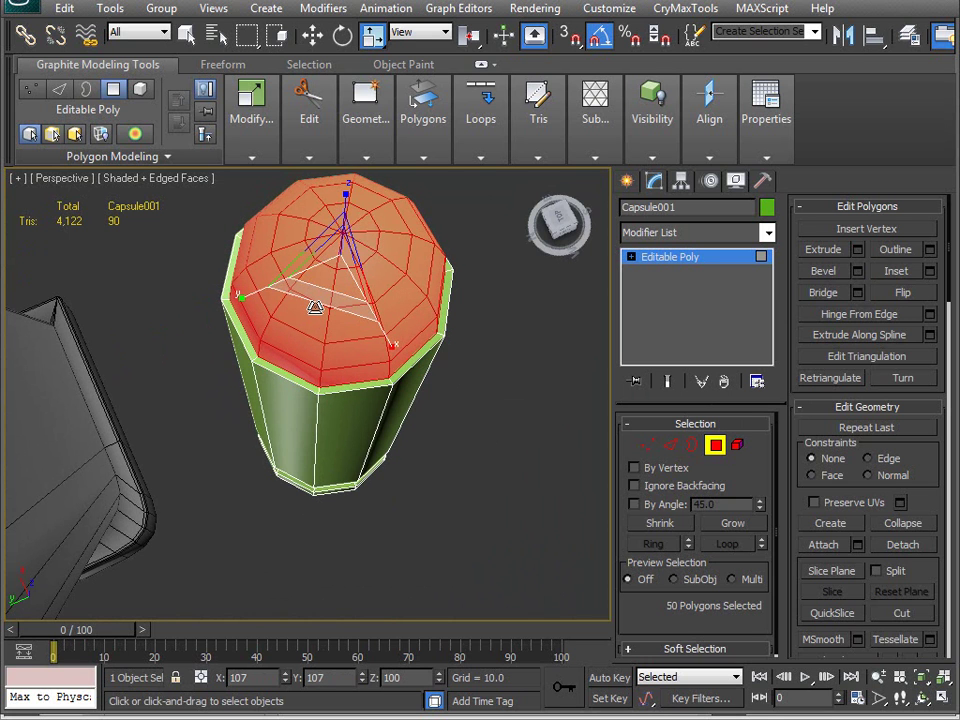
# Step: Stretch the selected rounded end along Z into a longer, more pointed bullet nose
pyautogui.keyDown('alt'); pyautogui.moveTo(307, 322); pyautogui.dragTo(272, 430, button='middle'); pyautogui.keyUp('alt')
pyautogui.moveTo(287, 200); pyautogui.dragTo(311, 148)
pyautogui.moveTo(259, 444); pyautogui.dragTo(306, 318, button='middle')
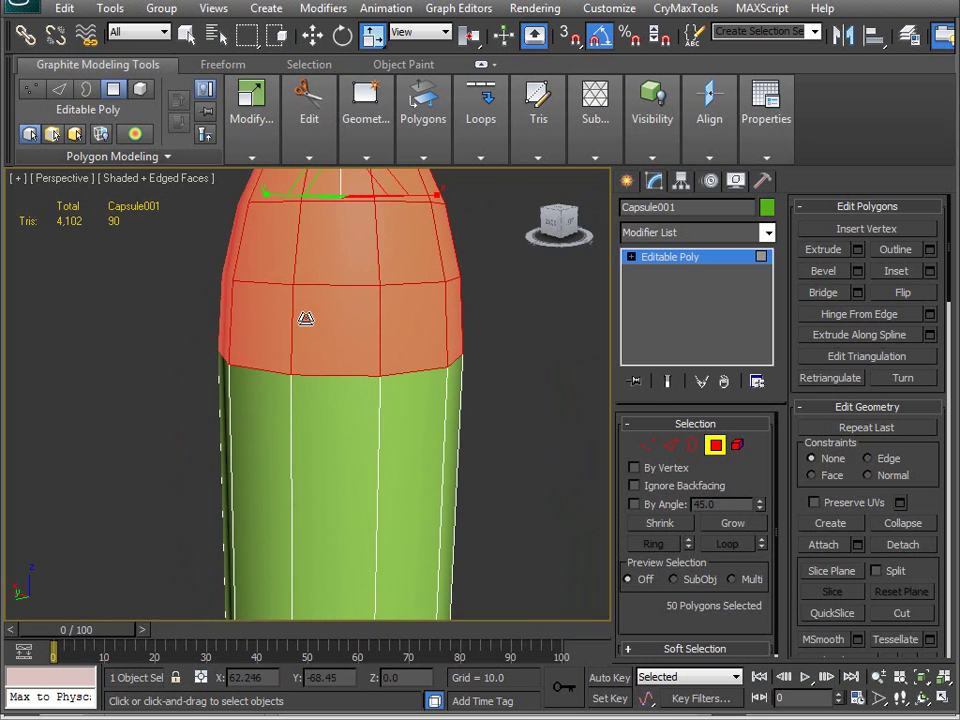
# Step: Extrude the bullet nose polygons and scale them inward to leave a rim at the casing's mouth
pyautogui.click(857, 250)
pyautogui.click(474, 491)
pyautogui.keyDown('alt'); pyautogui.moveTo(300, 480); pyautogui.dragTo(307, 270, button='middle'); pyautogui.keyUp('alt')
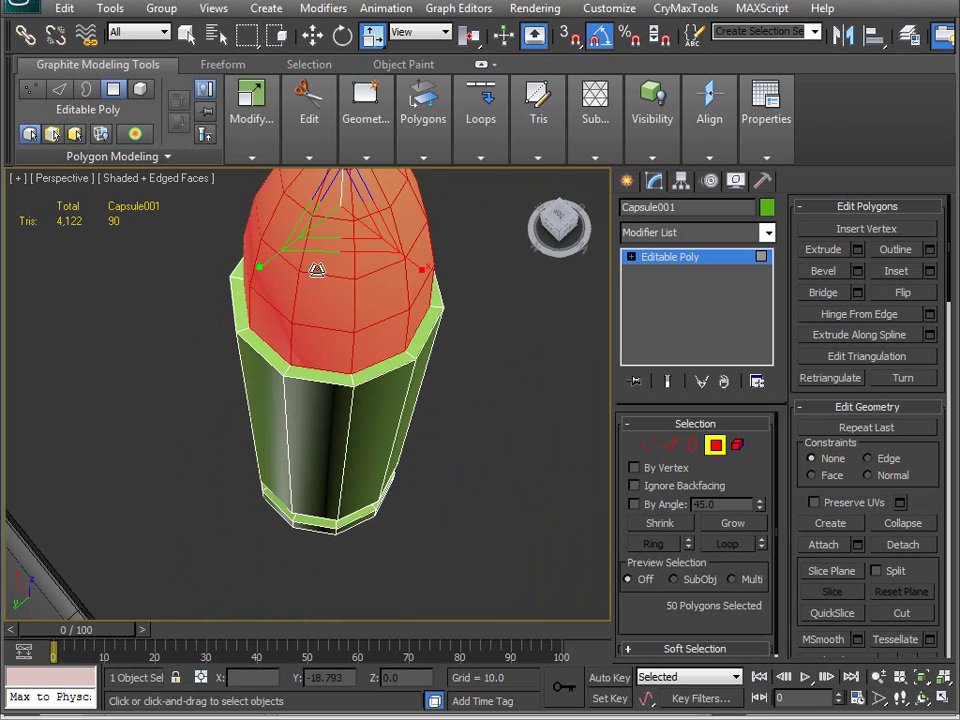
pyautogui.moveTo(334, 253); pyautogui.dragTo(333, 259)
# Step: Examine the cartridge's nose, casing rim and base from several angles
pyautogui.keyDown('alt'); pyautogui.moveTo(304, 449); pyautogui.dragTo(281, 227, button='middle'); pyautogui.keyUp('alt')
pyautogui.keyDown('alt'); pyautogui.moveTo(390, 305); pyautogui.dragTo(328, 394, button='middle'); pyautogui.keyUp('alt')
pyautogui.keyDown('alt'); pyautogui.moveTo(388, 302); pyautogui.dragTo(334, 332, button='middle'); pyautogui.keyUp('alt')
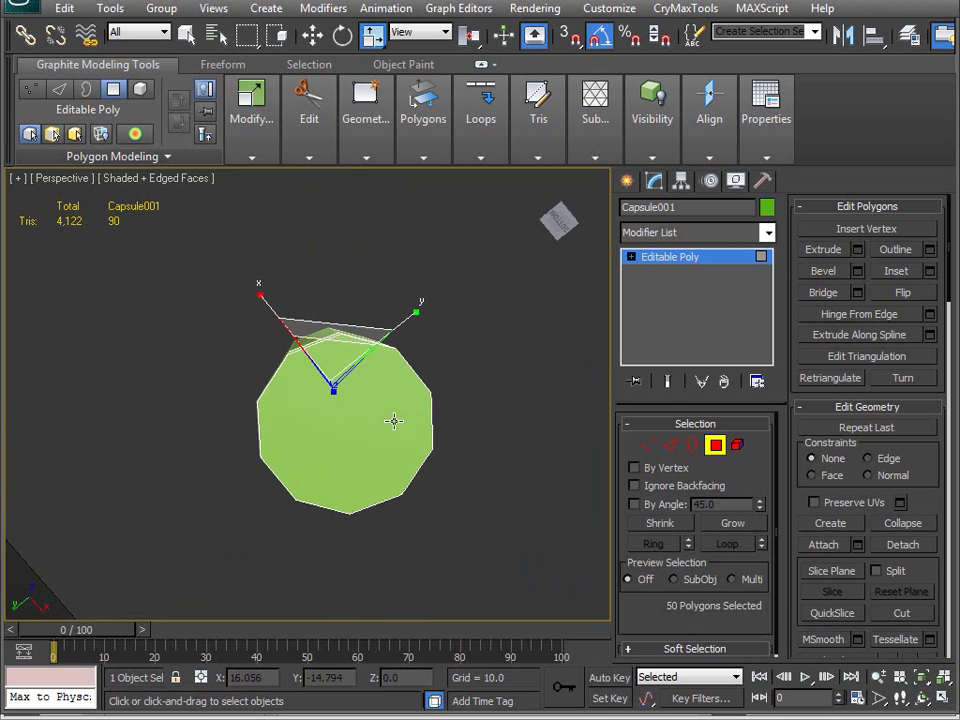
pyautogui.keyDown('alt'); pyautogui.moveTo(369, 343); pyautogui.dragTo(348, 478, button='middle'); pyautogui.keyUp('alt')
pyautogui.scroll(2, 435, 328)
pyautogui.scroll(-5, 431, 349)
pyautogui.scroll(4, 373, 437)
# Step: Leave polygon editing and rotate the whole cartridge onto its side, with the nose facing the magazine's rounded front
pyautogui.click(716, 447)
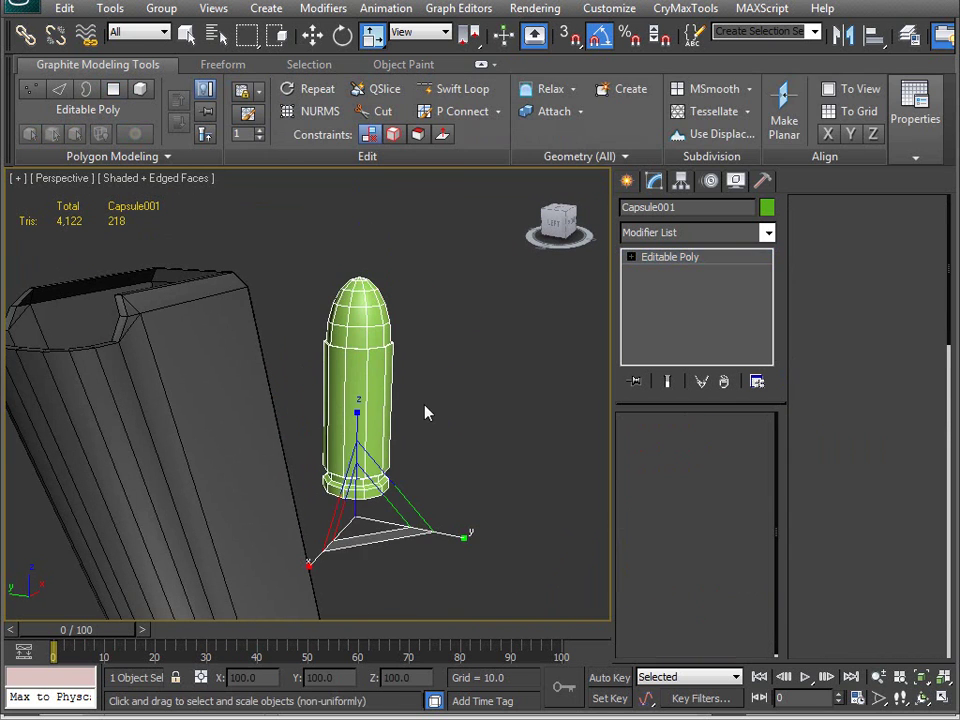
pyautogui.press('e')
pyautogui.moveTo(346, 398); pyautogui.dragTo(343, 456)
pyautogui.keyDown('alt'); pyautogui.moveTo(343, 456); pyautogui.dragTo(448, 450, button='middle'); pyautogui.keyUp('alt')
# Step: Move the cartridge over the magazine's open upper end and align it with the opening
pyautogui.press('w')
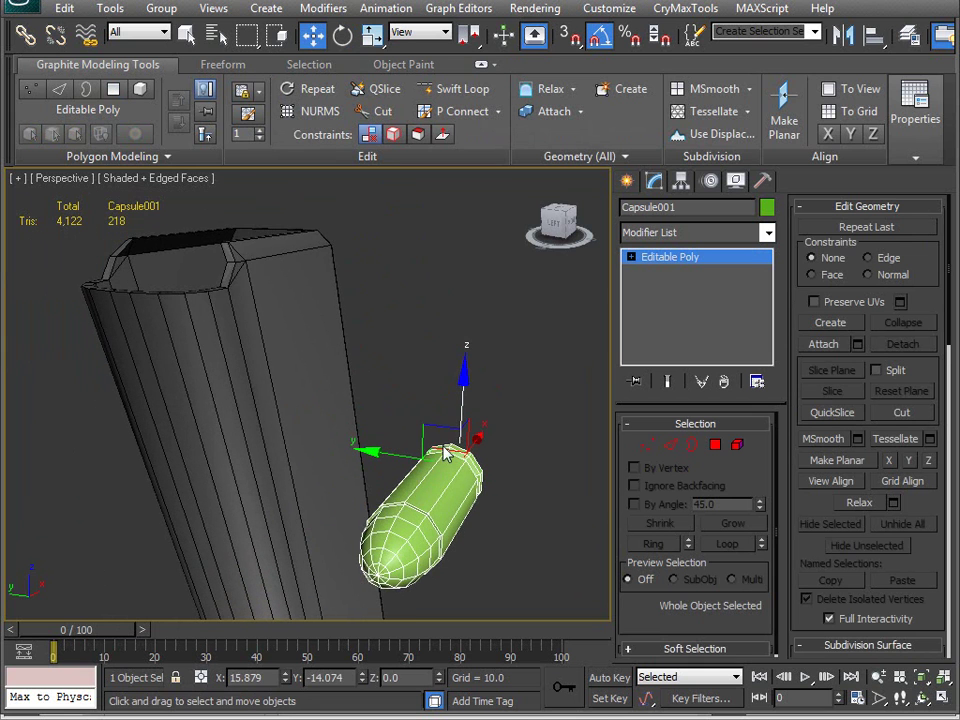
pyautogui.moveTo(424, 430); pyautogui.dragTo(148, 236)
pyautogui.keyDown('alt'); pyautogui.moveTo(148, 236); pyautogui.dragTo(228, 448, button='middle'); pyautogui.keyUp('alt')
pyautogui.scroll(4, 290, 442)
pyautogui.moveTo(487, 372); pyautogui.dragTo(590, 368)
pyautogui.moveTo(590, 368); pyautogui.dragTo(378, 370, button='middle')
pyautogui.moveTo(398, 361); pyautogui.dragTo(483, 405)
pyautogui.moveTo(513, 363); pyautogui.dragTo(589, 390)
pyautogui.keyDown('alt'); pyautogui.moveTo(589, 390); pyautogui.dragTo(478, 397, button='middle'); pyautogui.keyUp('alt')
# Step: Scale the cartridge up to suit the size of the magazine's opening
pyautogui.press('r')
pyautogui.moveTo(386, 214); pyautogui.dragTo(287, 603)
pyautogui.keyDown('alt'); pyautogui.moveTo(287, 603); pyautogui.dragTo(245, 397, button='middle'); pyautogui.keyUp('alt')
# Step: Center the cartridge across the magazine's width and adjust its cross-section scale to about 167%
pyautogui.press('w')
pyautogui.keyDown('alt'); pyautogui.moveTo(538, 378); pyautogui.dragTo(292, 413, button='middle'); pyautogui.keyUp('alt')
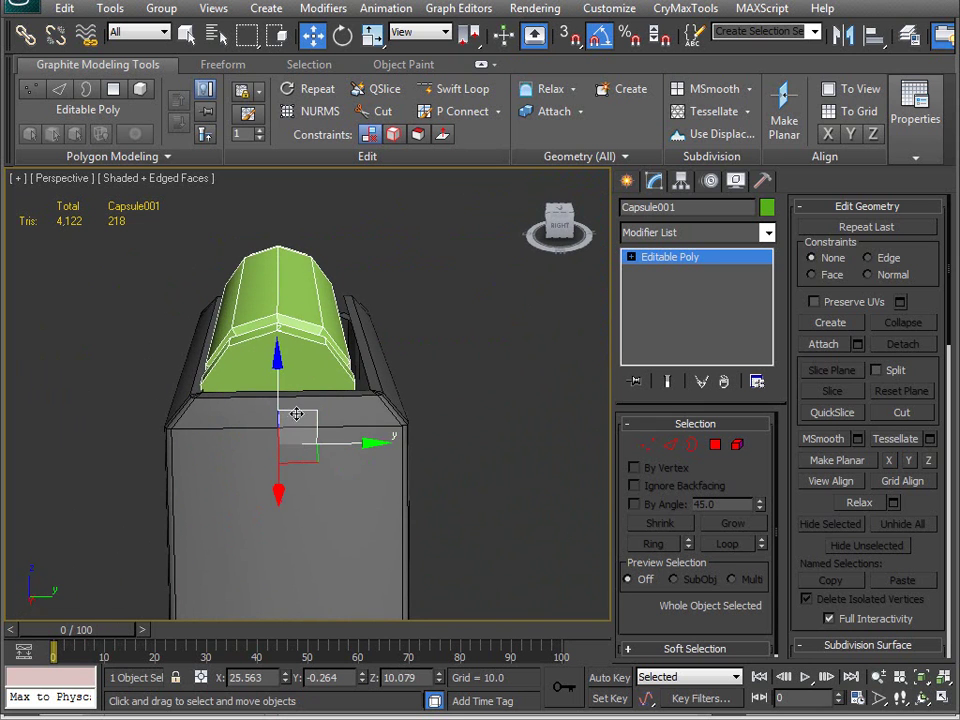
pyautogui.moveTo(312, 410)
pyautogui.mouseDown()
pyautogui.moveTo(316, 396)
pyautogui.moveTo(318, 408)
pyautogui.mouseUp()
pyautogui.press('r')
pyautogui.press('r')
pyautogui.moveTo(257, 396); pyautogui.dragTo(251, 398)
pyautogui.keyDown('alt'); pyautogui.moveTo(251, 398); pyautogui.dragTo(444, 399, button='middle'); pyautogui.keyUp('alt')
# Step: Select the bullet nose's vertices and move them back along X to shorten the cartridge
pyautogui.press('1')
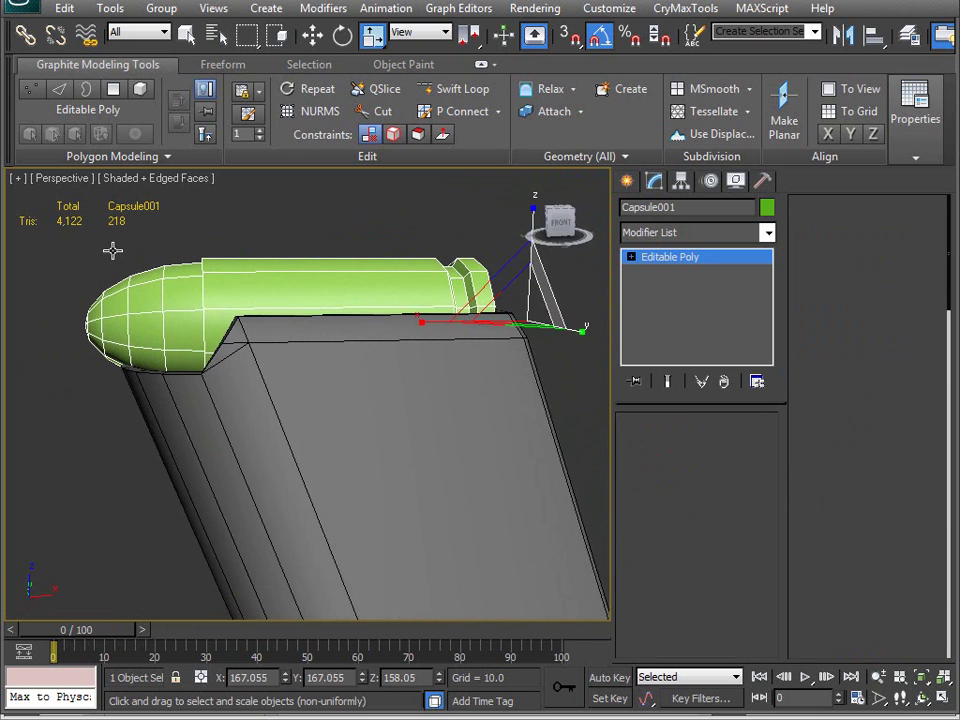
pyautogui.moveTo(185, 362); pyautogui.dragTo(200, 372)
pyautogui.press('w')
pyautogui.keyDown('alt'); pyautogui.moveTo(250, 360); pyautogui.dragTo(284, 344, button='middle'); pyautogui.keyUp('alt')
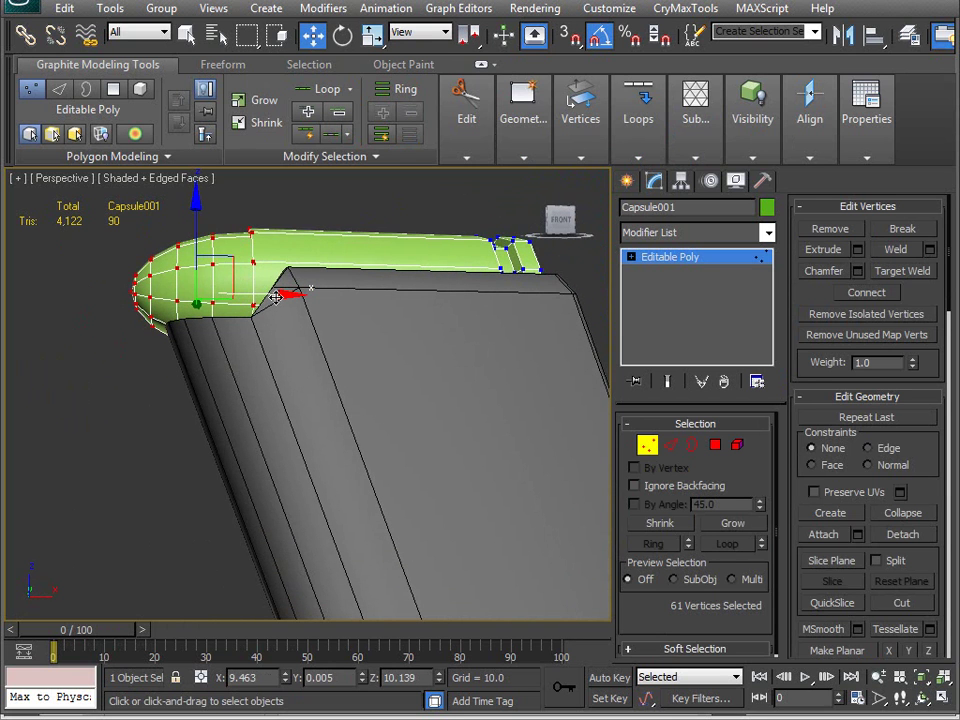
pyautogui.moveTo(277, 297); pyautogui.dragTo(309, 297)
# Step: Select the vertices at the bullet's tip and push them inward along X to form a hollow point
pyautogui.keyDown('alt'); pyautogui.moveTo(229, 381); pyautogui.dragTo(84, 308, button='middle'); pyautogui.keyUp('alt')
pyautogui.moveTo(78, 298); pyautogui.dragTo(112, 209)
pyautogui.moveTo(177, 256); pyautogui.dragTo(219, 261)
pyautogui.keyDown('alt'); pyautogui.moveTo(197, 308); pyautogui.dragTo(420, 281, button='middle'); pyautogui.keyUp('alt')
pyautogui.keyDown('alt'); pyautogui.moveTo(368, 352); pyautogui.dragTo(334, 353, button='middle'); pyautogui.keyUp('alt')
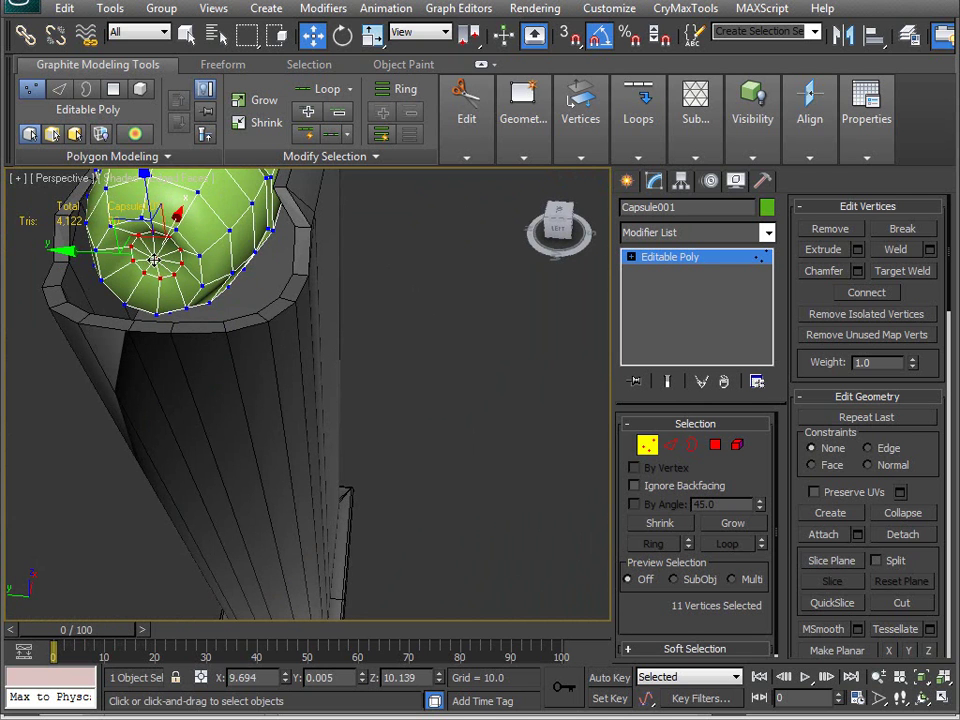
pyautogui.press('z')
pyautogui.keyDown('alt'); pyautogui.moveTo(248, 408); pyautogui.dragTo(371, 373, button='middle'); pyautogui.keyUp('alt')
pyautogui.scroll(-3, 371, 373)
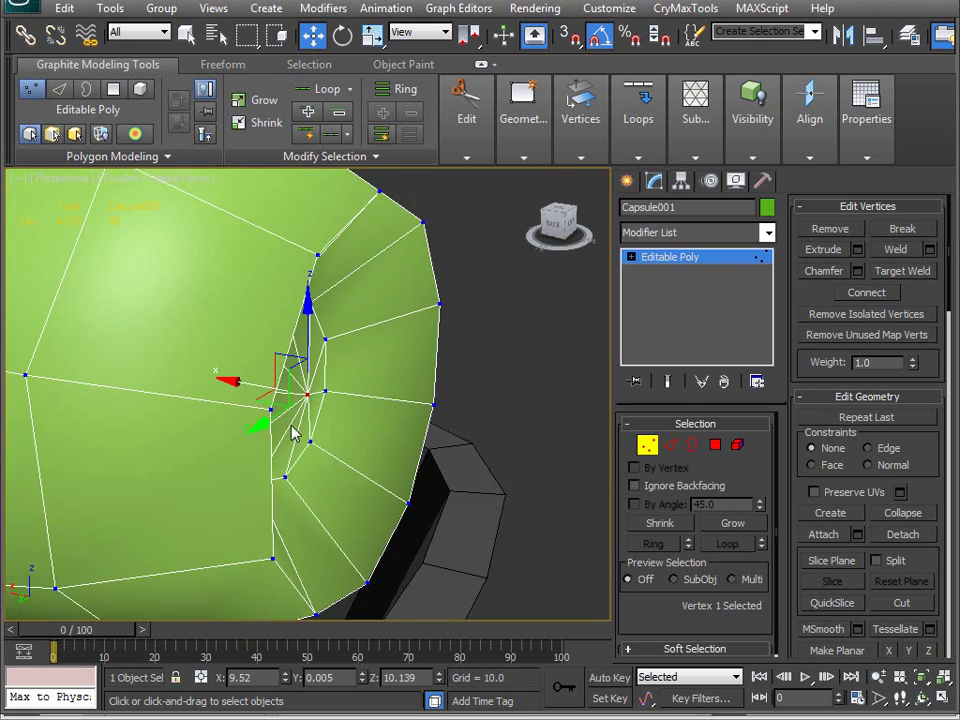
pyautogui.keyDown('alt'); pyautogui.moveTo(291, 424); pyautogui.dragTo(244, 391, button='middle'); pyautogui.keyUp('alt')
pyautogui.keyDown('alt'); pyautogui.moveTo(171, 360); pyautogui.dragTo(221, 375, button='middle'); pyautogui.keyUp('alt')
# Step: Chamfer the edge loop around the hollow point's rim by 0.11 and leave edge editing
pyautogui.press('2')
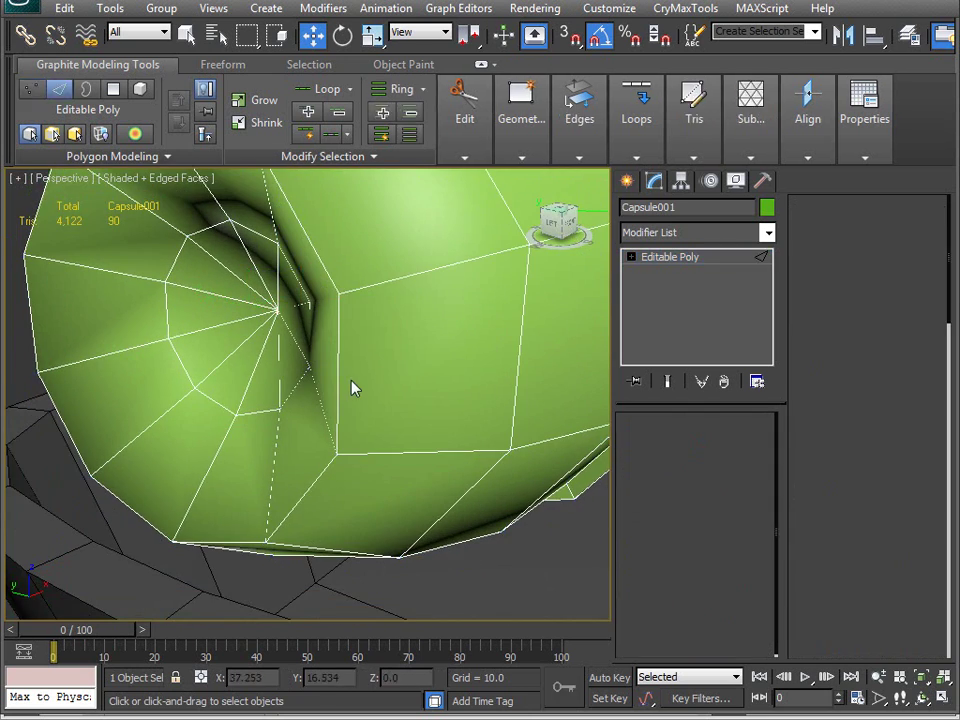
pyautogui.click(341, 382)
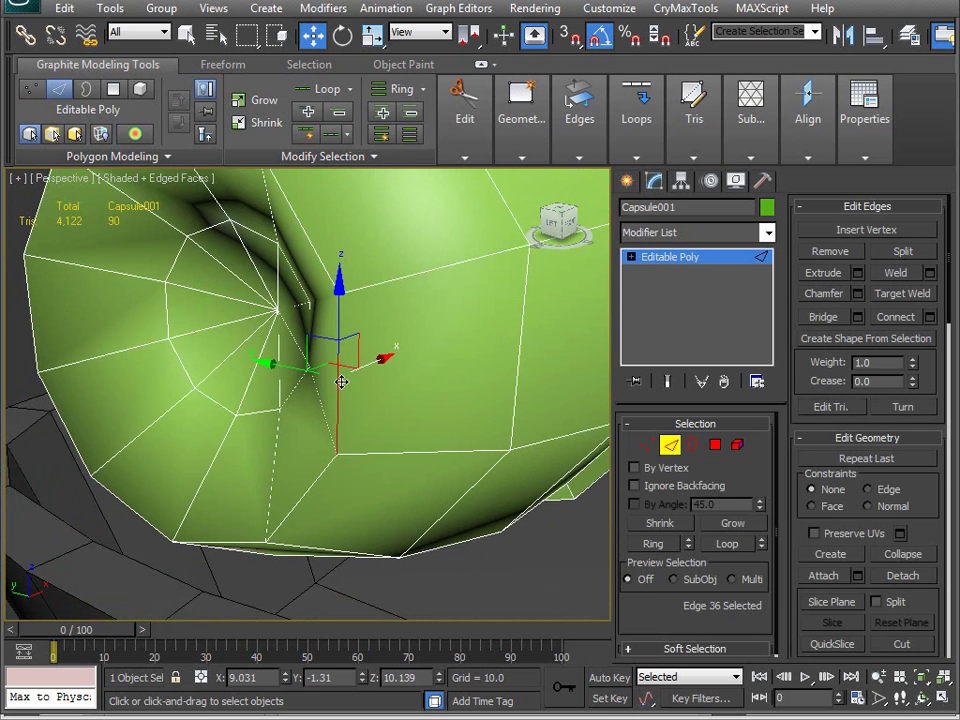
pyautogui.click(727, 543)
pyautogui.keyDown('alt'); pyautogui.moveTo(553, 410); pyautogui.dragTo(392, 420, button='middle'); pyautogui.keyUp('alt')
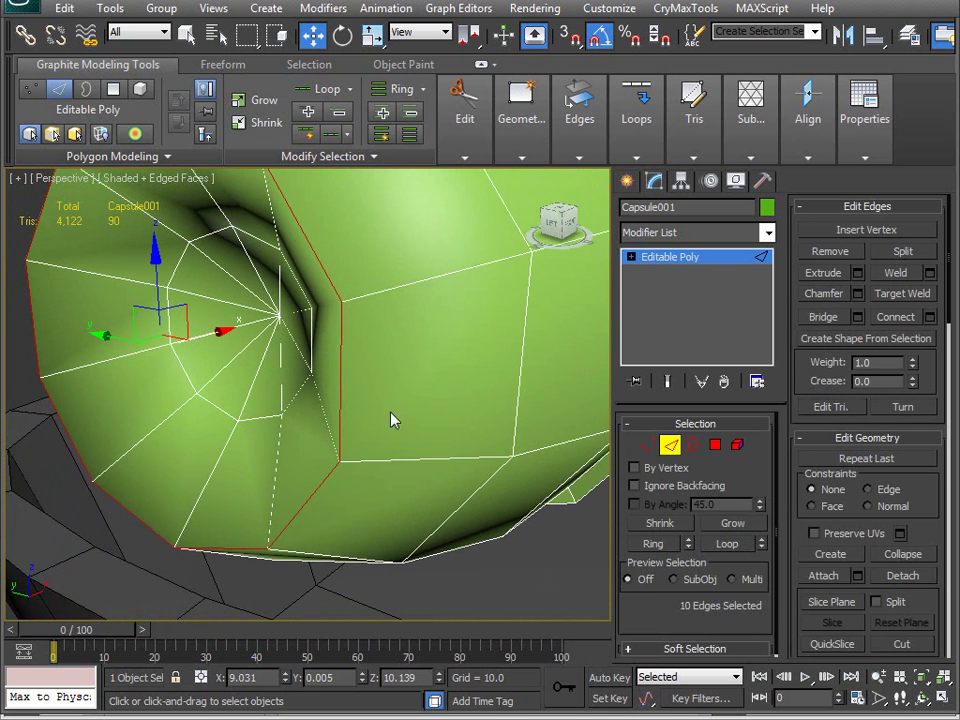
pyautogui.click(857, 293)
pyautogui.moveTo(483, 440); pyautogui.dragTo(481, 440)
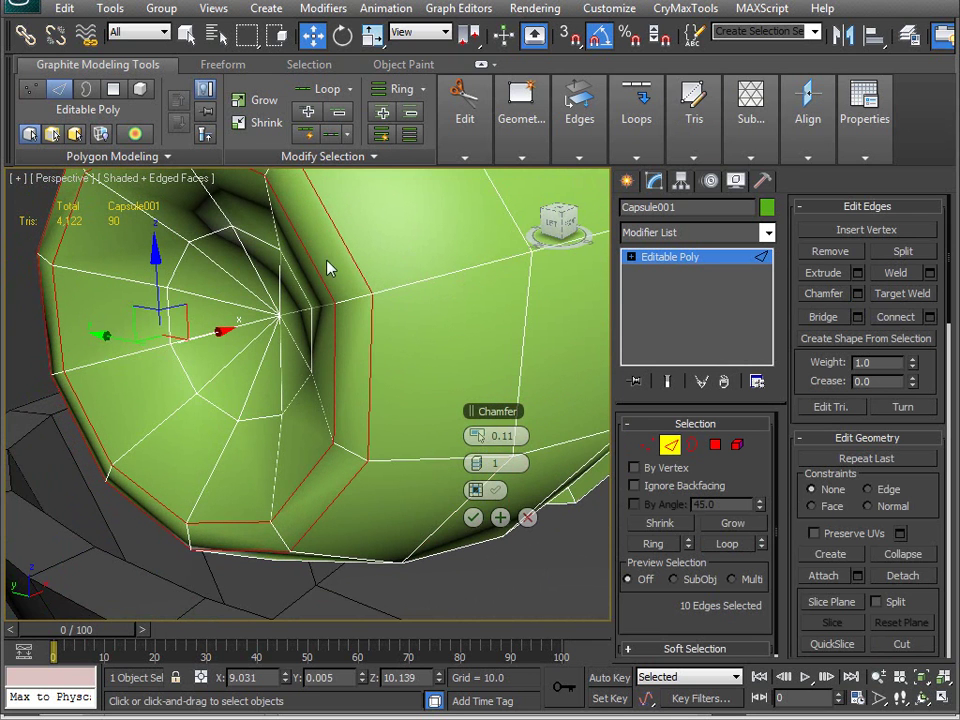
pyautogui.click(473, 517)
pyautogui.keyDown('alt'); pyautogui.moveTo(469, 523); pyautogui.dragTo(366, 397, button='middle'); pyautogui.keyUp('alt')
pyautogui.scroll(-3, 332, 403)
pyautogui.click(669, 445)
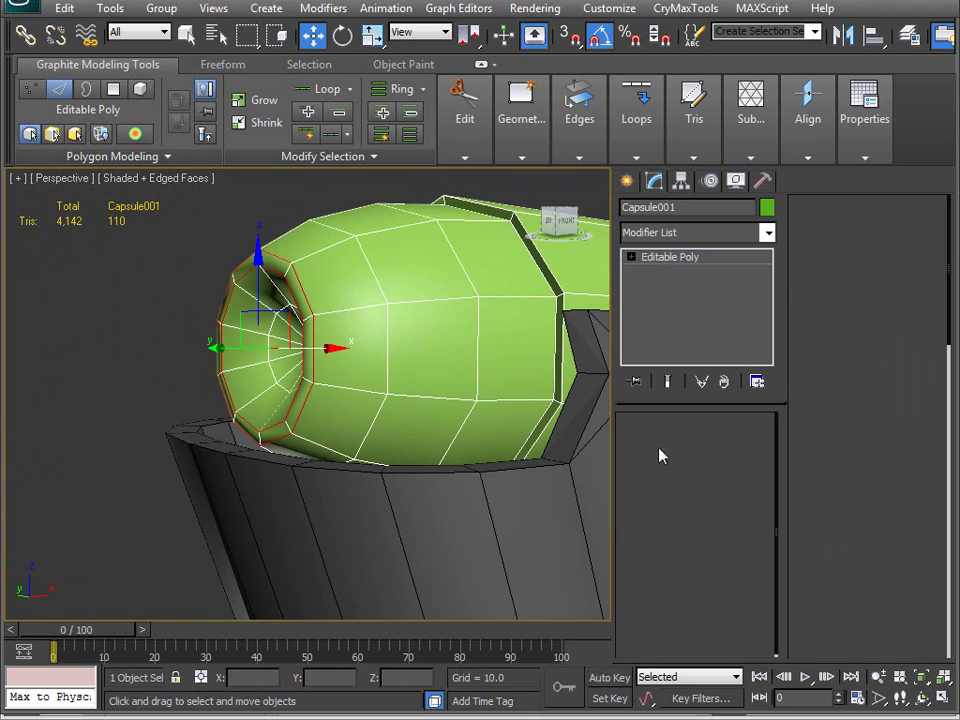
# Step: Try moving the cartridge down inside the magazine, check its placement, and undo the move
pyautogui.keyDown('alt'); pyautogui.moveTo(272, 259); pyautogui.dragTo(330, 258, button='middle'); pyautogui.keyUp('alt')
pyautogui.scroll(-3, 266, 380)
pyautogui.scroll(3, 213, 362)
pyautogui.keyDown('alt'); pyautogui.moveTo(353, 337); pyautogui.dragTo(469, 289, button='middle'); pyautogui.keyUp('alt')
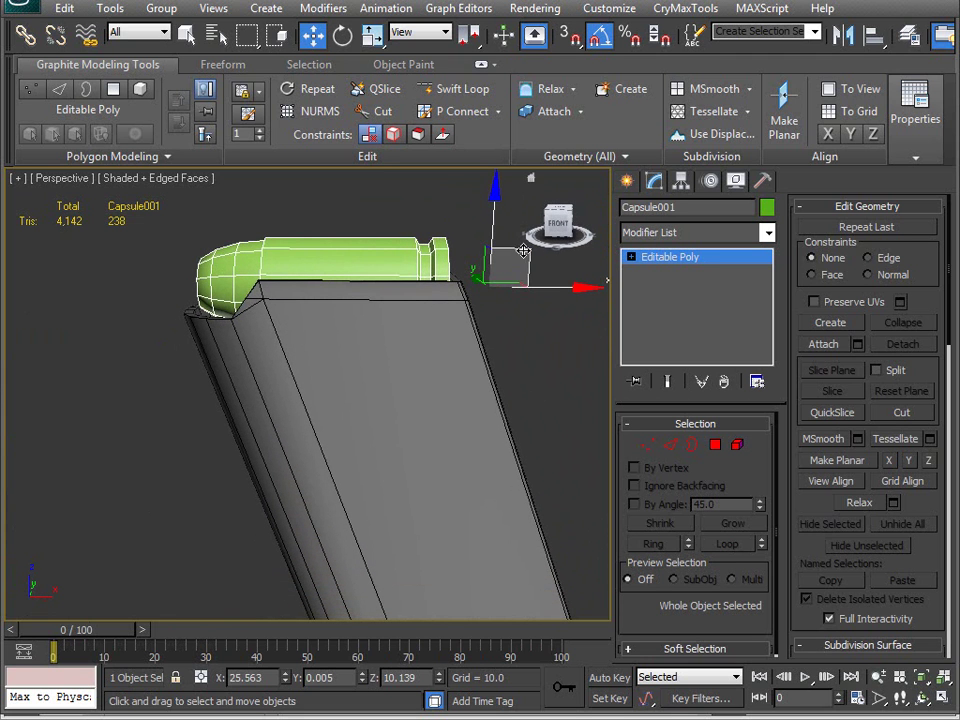
pyautogui.moveTo(527, 252); pyautogui.dragTo(563, 545)
pyautogui.keyDown('alt'); pyautogui.moveTo(563, 545); pyautogui.dragTo(258, 458, button='middle'); pyautogui.keyUp('alt')
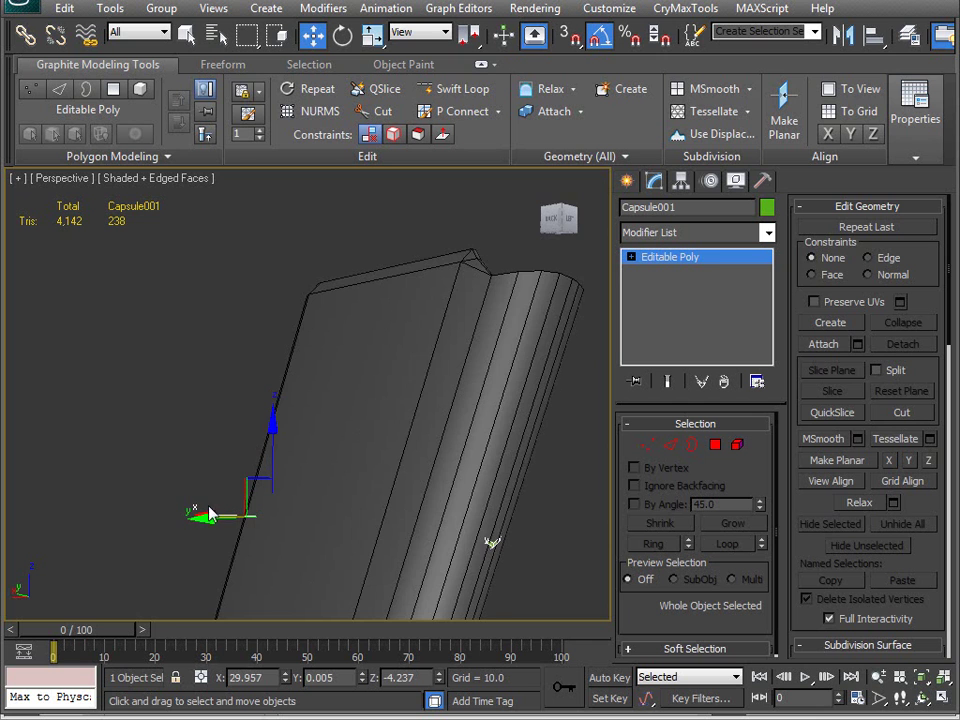
pyautogui.keyDown('alt'); pyautogui.moveTo(202, 514); pyautogui.dragTo(213, 574, button='middle'); pyautogui.keyUp('alt')
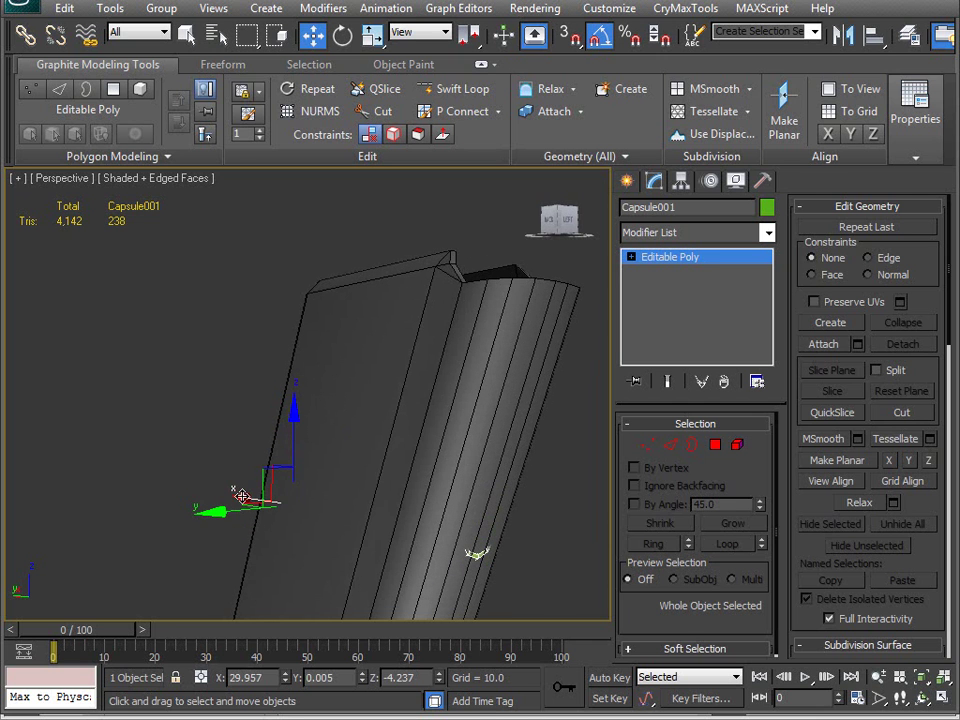
pyautogui.keyDown('alt'); pyautogui.moveTo(249, 507); pyautogui.dragTo(218, 500, button='middle'); pyautogui.keyUp('alt')
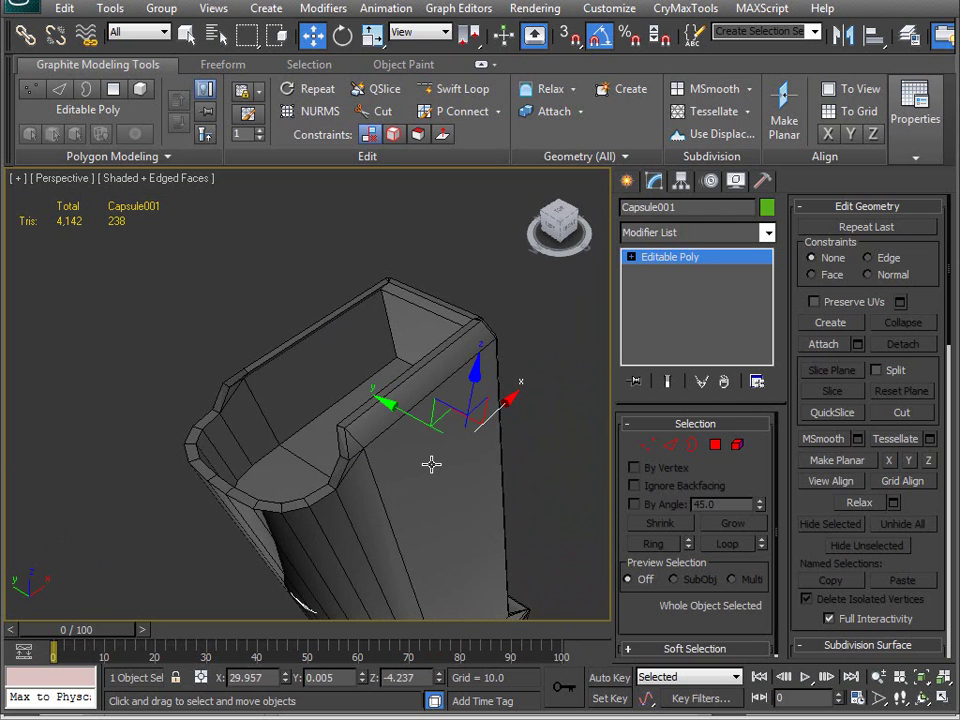
pyautogui.hotkey('ctrl', 'z')
# Step: Reset the cartridge's transform with the Reset XForm utility
pyautogui.moveTo(452, 456)
pyautogui.keyDown('alt'); pyautogui.mouseDown(button='middle')
pyautogui.moveTo(403, 390)
pyautogui.moveTo(540, 417)
pyautogui.moveTo(386, 405)
pyautogui.moveTo(274, 418)
pyautogui.moveTo(335, 390)
pyautogui.moveTo(257, 463)
pyautogui.moveTo(189, 452)
pyautogui.moveTo(450, 421)
pyautogui.moveTo(287, 497)
pyautogui.moveTo(448, 467)
pyautogui.moveTo(396, 459)
pyautogui.moveTo(440, 440)
pyautogui.mouseUp(button='middle'); pyautogui.keyUp('alt')
pyautogui.scroll(-5, 366, 403)
pyautogui.keyDown('alt'); pyautogui.moveTo(198, 387); pyautogui.dragTo(323, 424, button='middle'); pyautogui.keyUp('alt')
pyautogui.scroll(5, 323, 424)
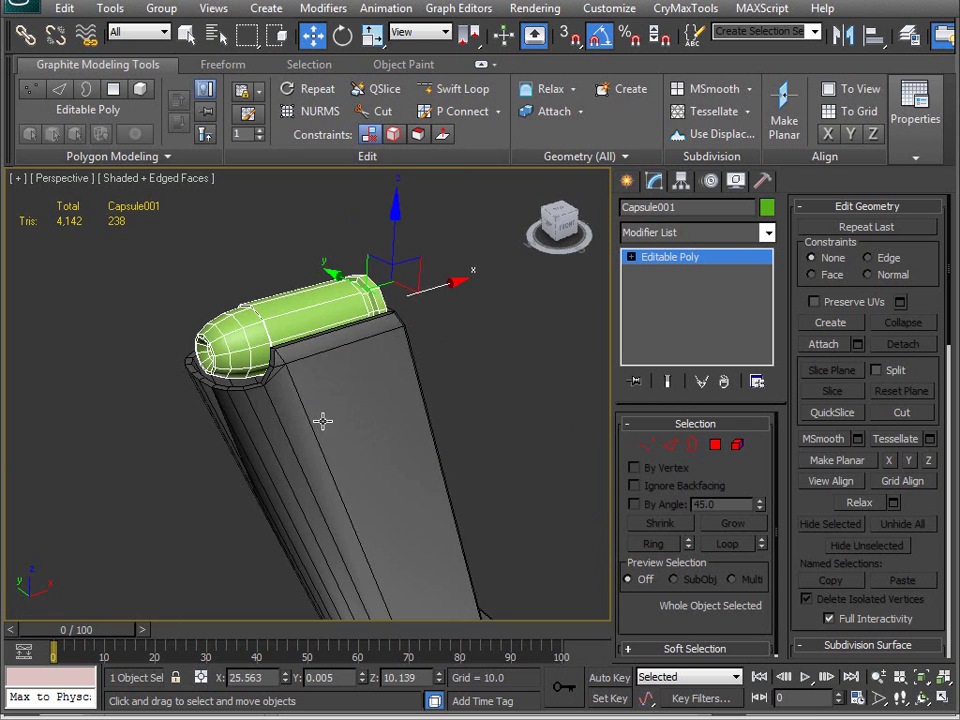
pyautogui.keyDown('alt'); pyautogui.moveTo(275, 393); pyautogui.dragTo(355, 430, button='middle'); pyautogui.keyUp('alt')
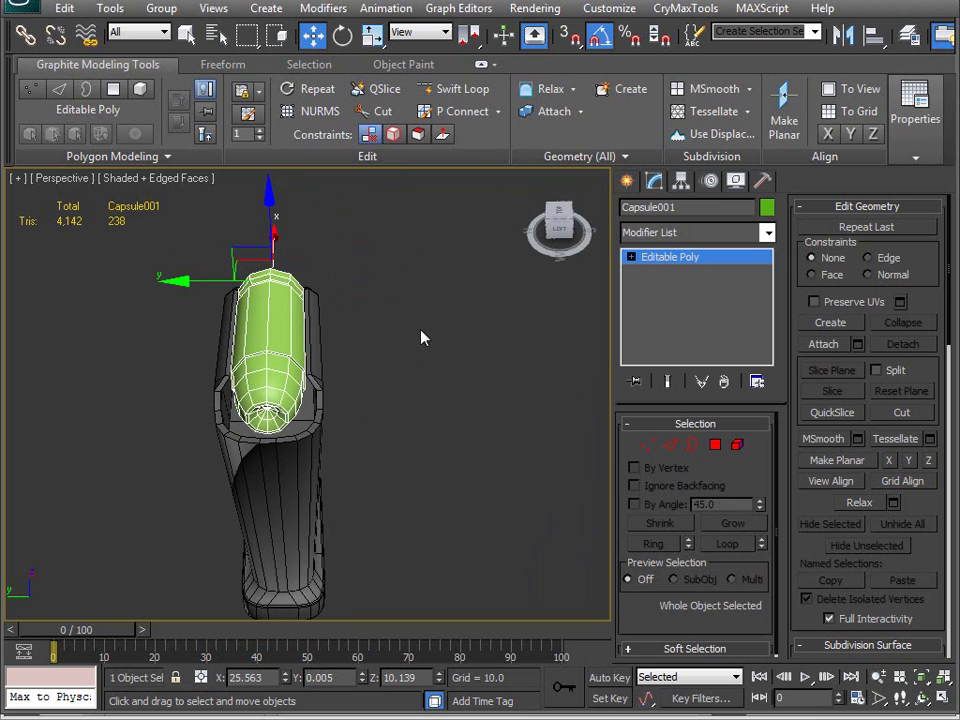
pyautogui.click(762, 180)
pyautogui.click(700, 413)
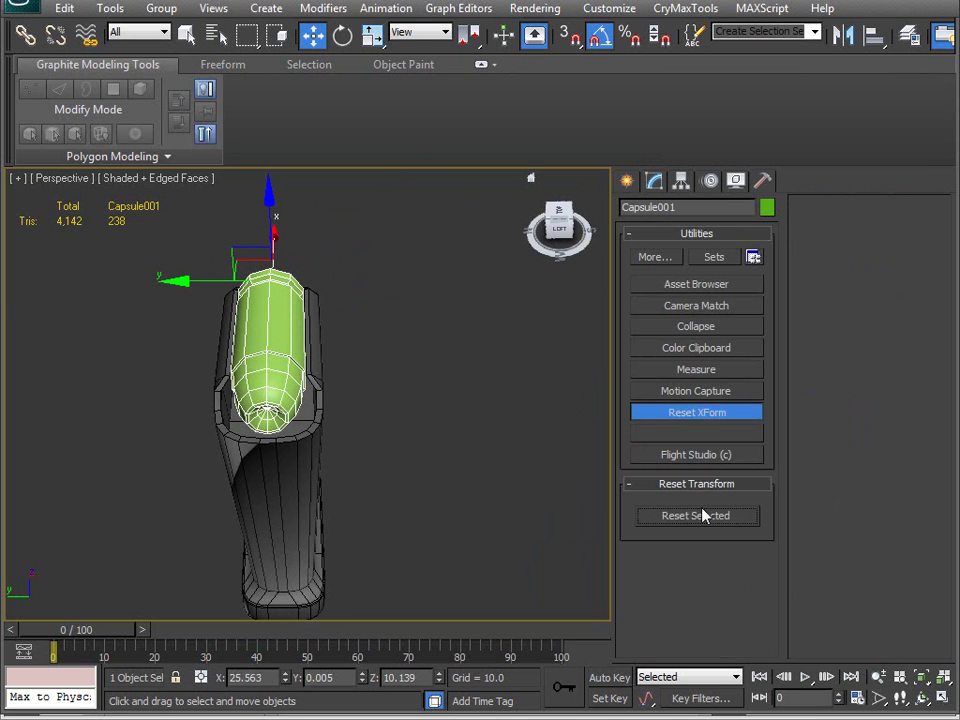
pyautogui.click(703, 515)
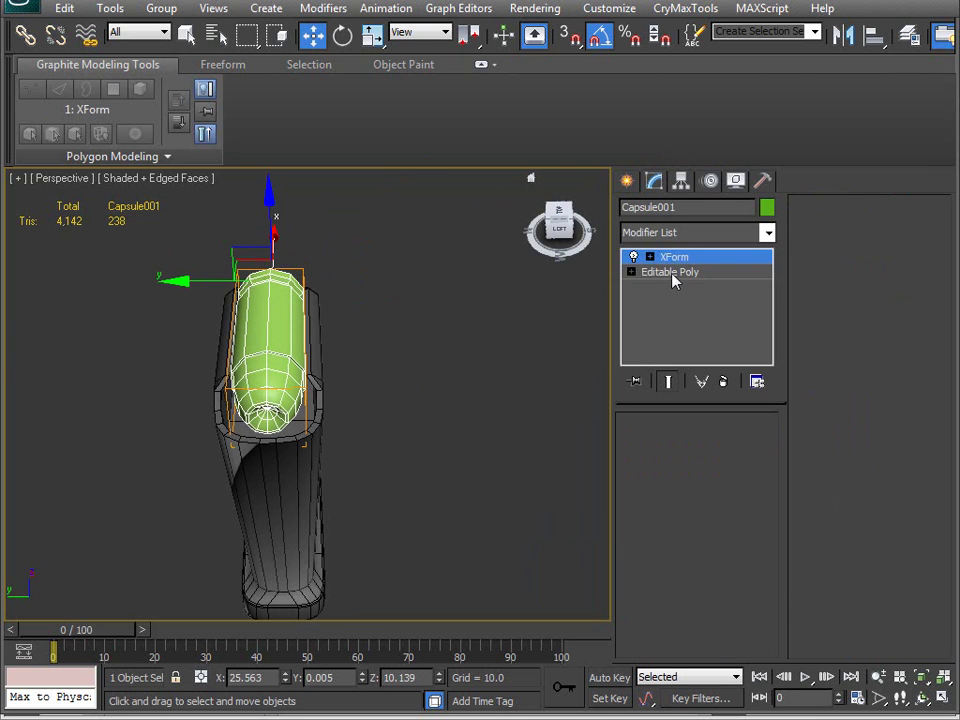
# Step: Collapse the cartridge's XForm modifier into its Editable Poly
pyautogui.rightClick(673, 282)
pyautogui.click(740, 410)
pyautogui.keyDown('alt'); pyautogui.moveTo(424, 414); pyautogui.dragTo(135, 416, button='middle'); pyautogui.keyUp('alt')
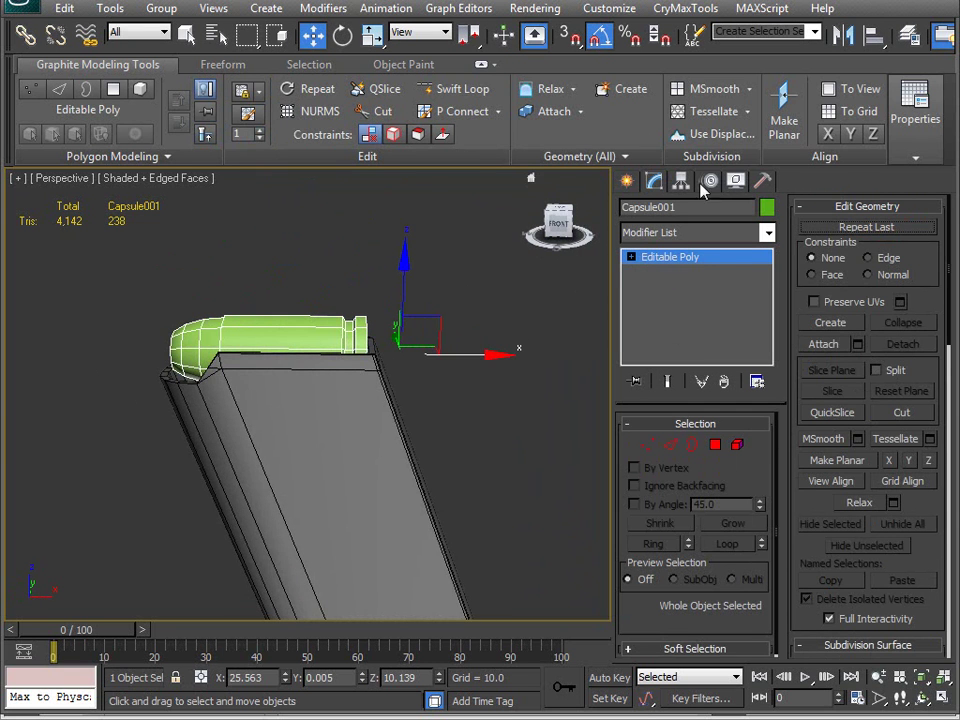
# Step: Center the cartridge's pivot to the object using Affect Pivot Only, and leave pivot adjustment
pyautogui.click(680, 181)
pyautogui.keyDown('alt'); pyautogui.moveTo(369, 413); pyautogui.dragTo(375, 385, button='middle'); pyautogui.keyUp('alt')
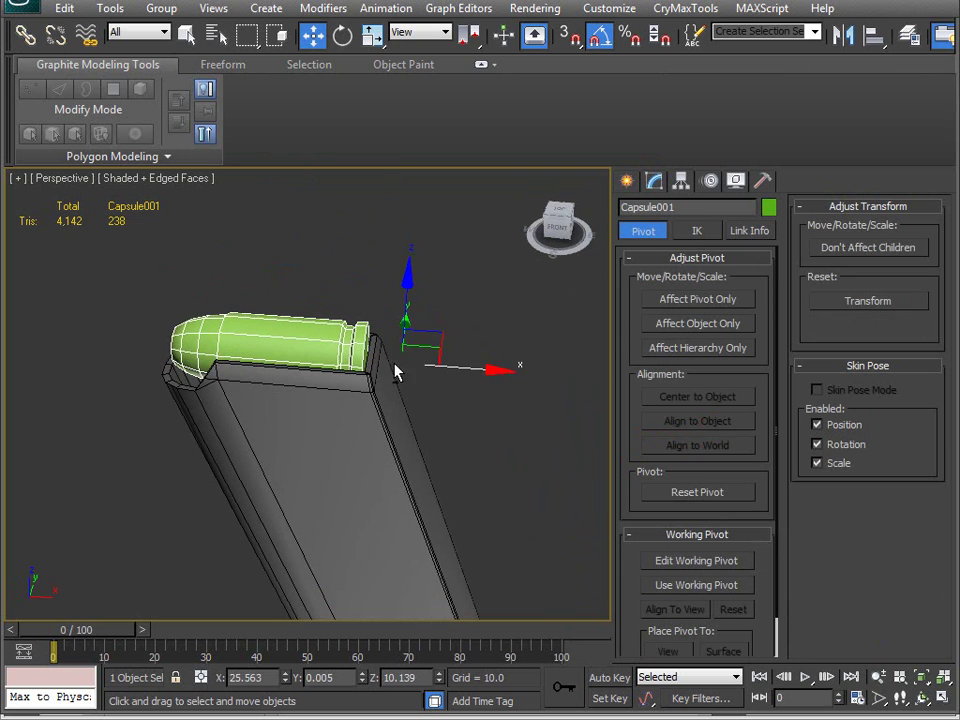
pyautogui.click(714, 303)
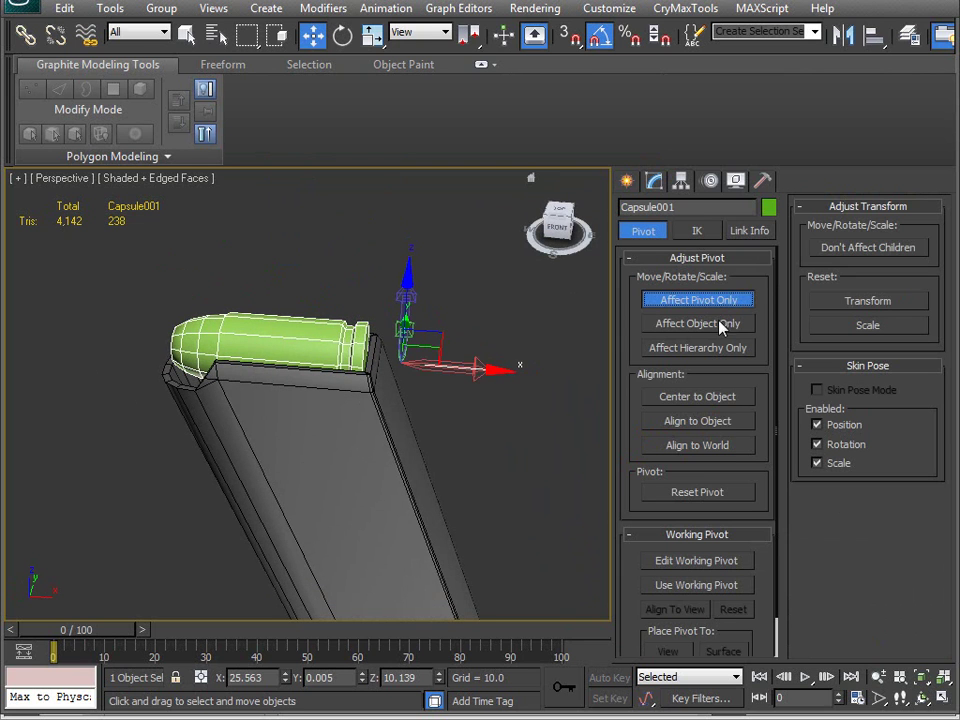
pyautogui.click(720, 398)
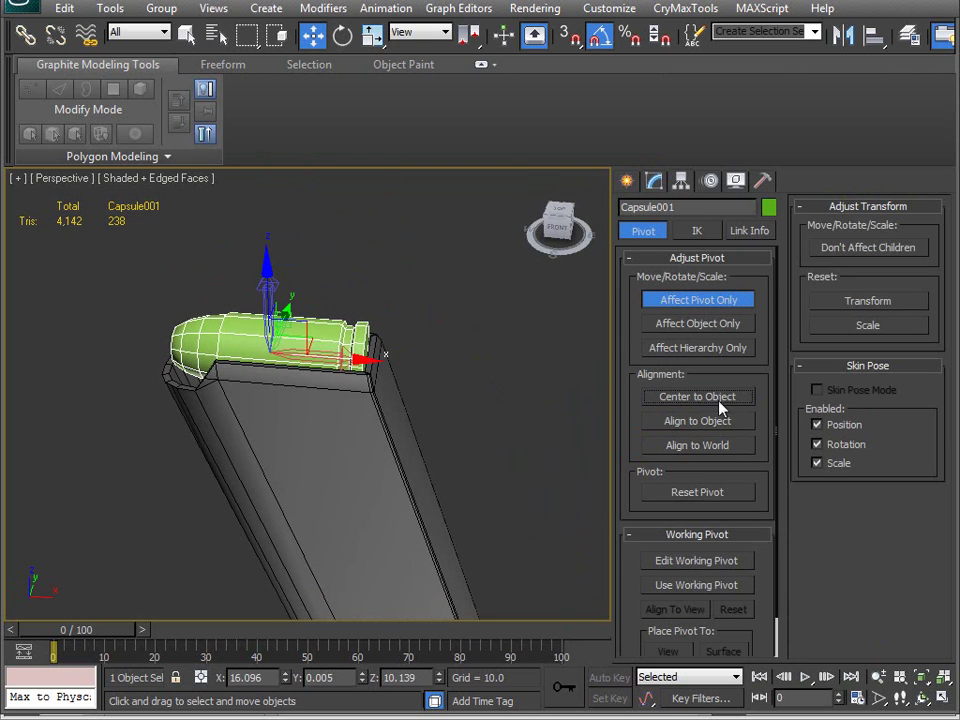
pyautogui.click(714, 303)
# Step: Try to rotate the cartridge about its centred pivot
pyautogui.keyDown('alt'); pyautogui.moveTo(514, 369); pyautogui.dragTo(260, 300, button='middle'); pyautogui.keyUp('alt')
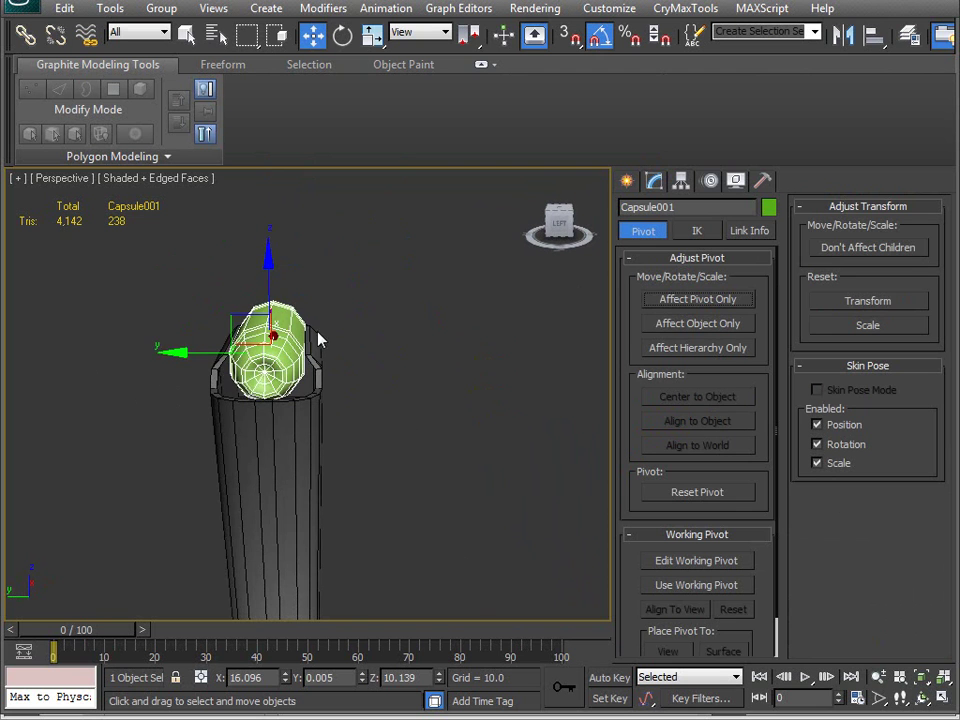
pyautogui.press('e')
pyautogui.moveTo(298, 269); pyautogui.dragTo(492, 420)
pyautogui.keyDown('alt'); pyautogui.moveTo(492, 420); pyautogui.dragTo(377, 476, button='middle'); pyautogui.keyUp('alt')
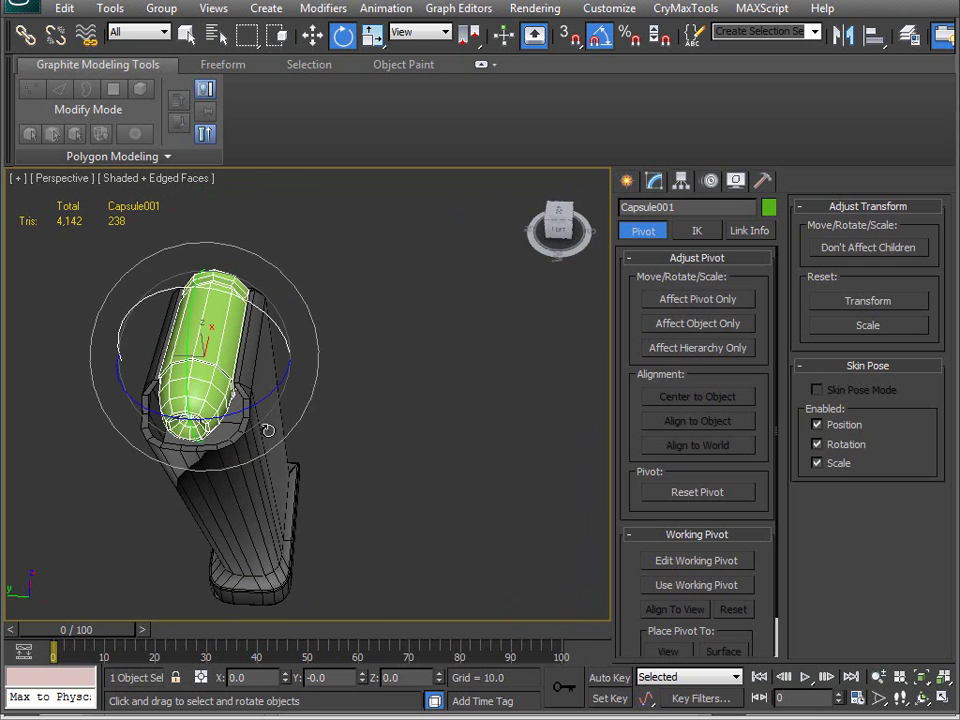
# Step: Clone the cartridge along Y to a spot beside the magazine
pyautogui.press('w')
pyautogui.moveTo(126, 352)
pyautogui.keyDown('shift'); pyautogui.mouseDown()
pyautogui.moveTo(339, 348)
pyautogui.moveTo(350, 358)
pyautogui.mouseUp(); pyautogui.keyUp('shift')
pyautogui.click(508, 434)
# Step: Delete the bullet element from the copied cartridge, keeping only the casing
pyautogui.moveTo(508, 434)
pyautogui.keyDown('alt'); pyautogui.mouseDown(button='middle')
pyautogui.moveTo(360, 435)
pyautogui.moveTo(208, 414)
pyautogui.moveTo(221, 461)
pyautogui.moveTo(316, 425)
pyautogui.moveTo(321, 377)
pyautogui.moveTo(444, 386)
pyautogui.moveTo(463, 422)
pyautogui.moveTo(542, 454)
pyautogui.moveTo(459, 420)
pyautogui.mouseUp(button='middle'); pyautogui.keyUp('alt')
pyautogui.press('5')
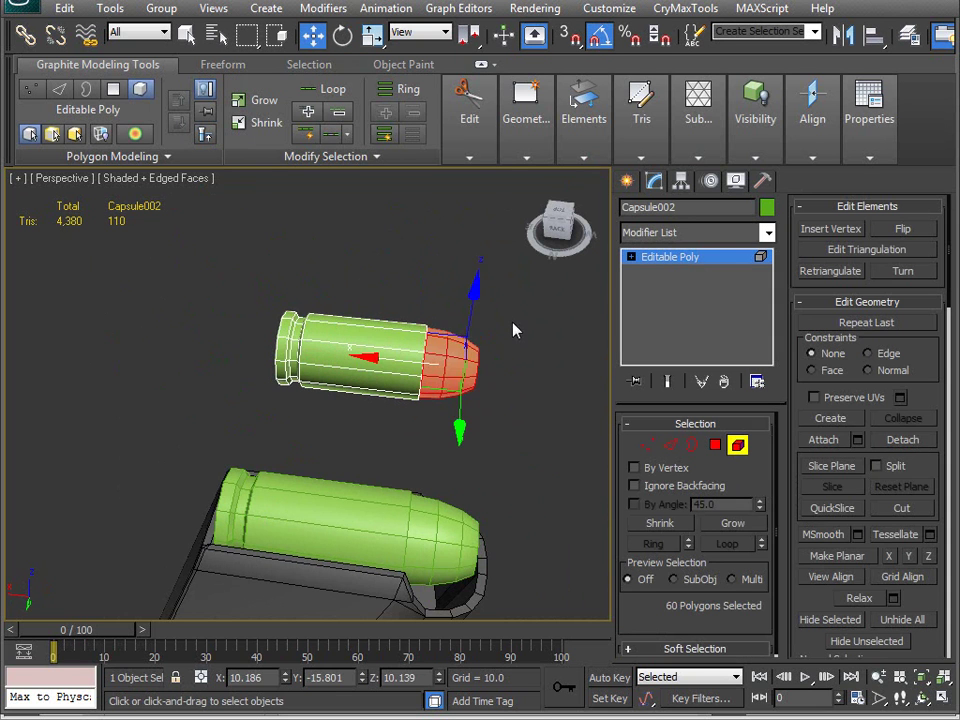
pyautogui.press('Delete')
# Step: Select the border at the open mouth of the casing and cap it
pyautogui.keyDown('alt'); pyautogui.moveTo(495, 347); pyautogui.dragTo(290, 341, button='middle'); pyautogui.keyUp('alt')
pyautogui.scroll(5, 283, 291)
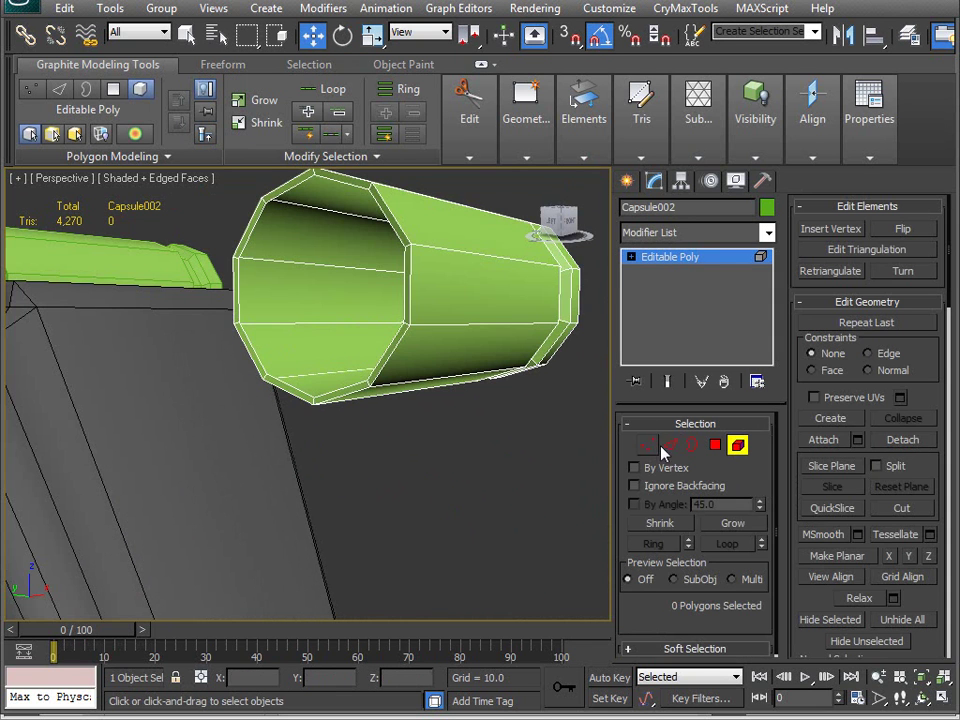
pyautogui.press('3')
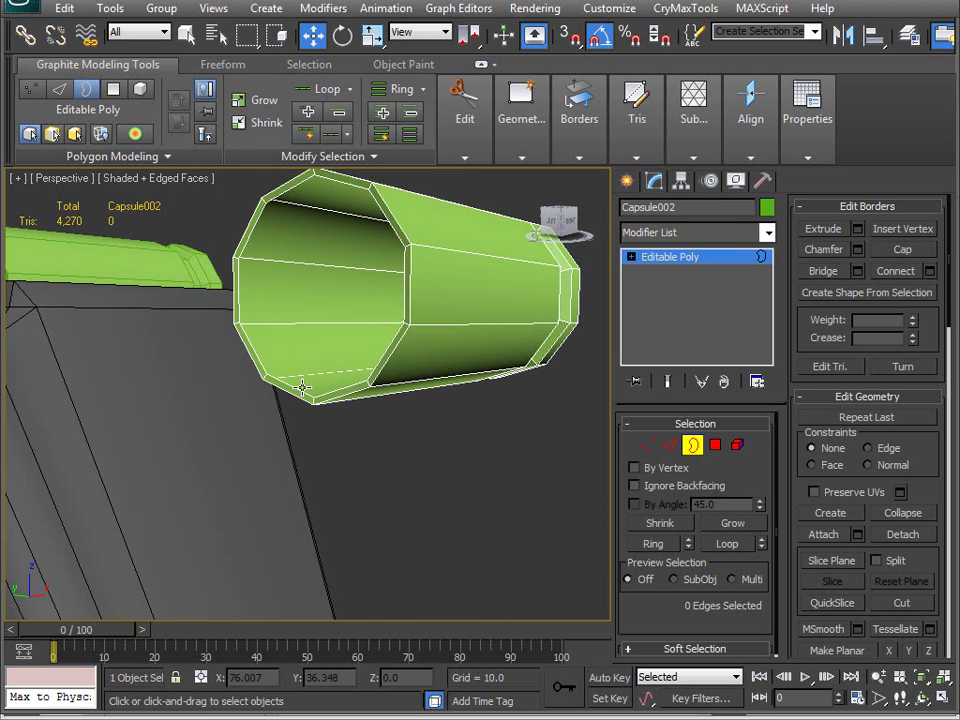
pyautogui.click(296, 389)
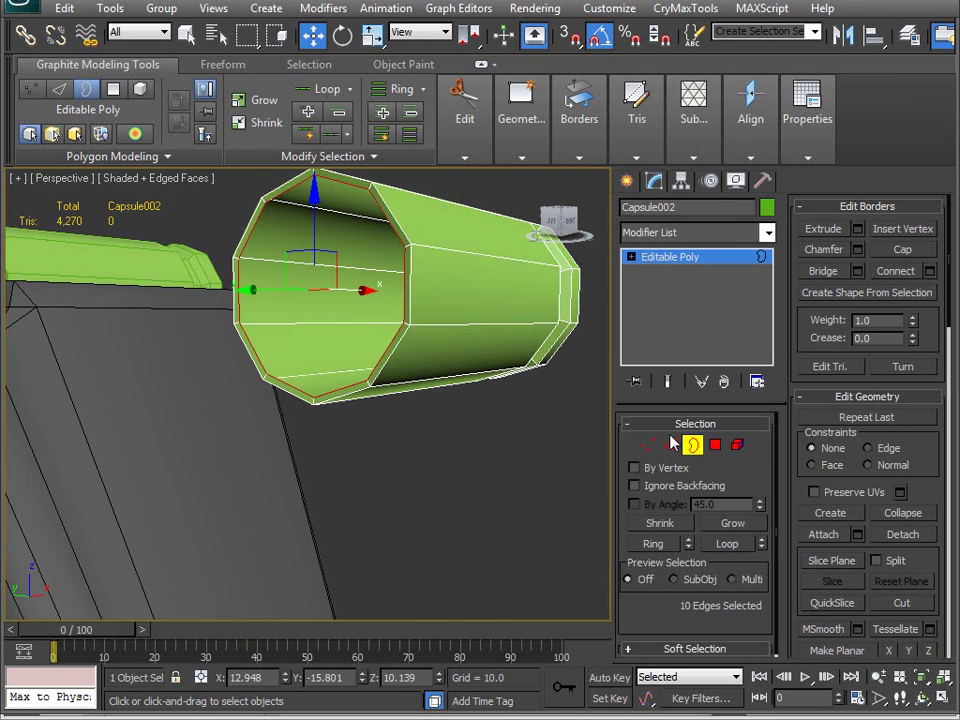
pyautogui.click(903, 251)
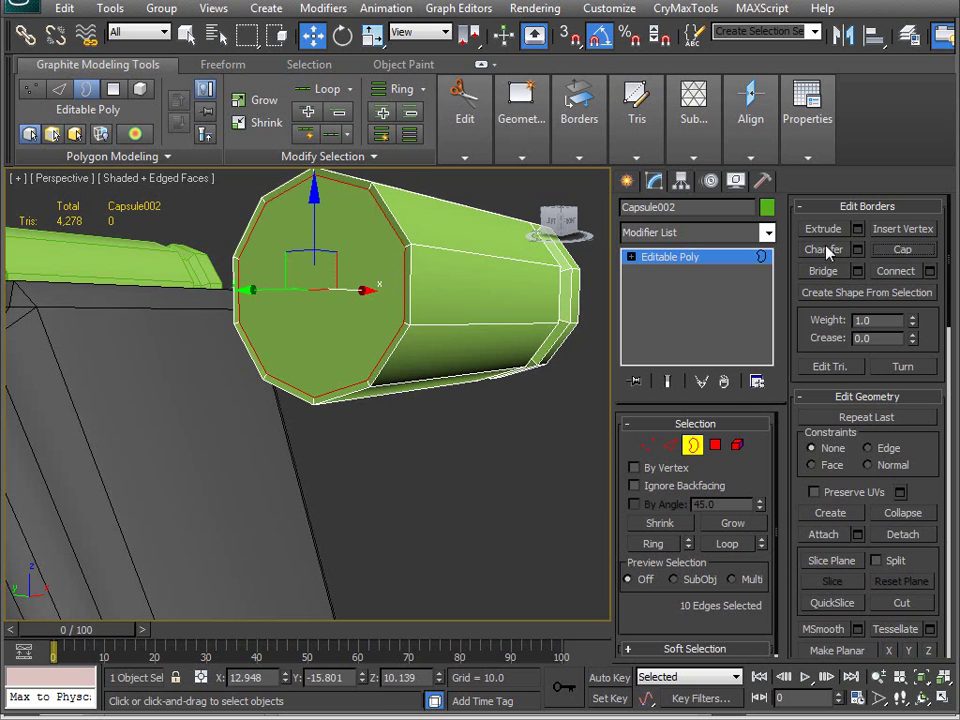
# Step: Select the cap polygon at the casing's mouth and extrude it inward to hollow out the casing
pyautogui.click(375, 318)
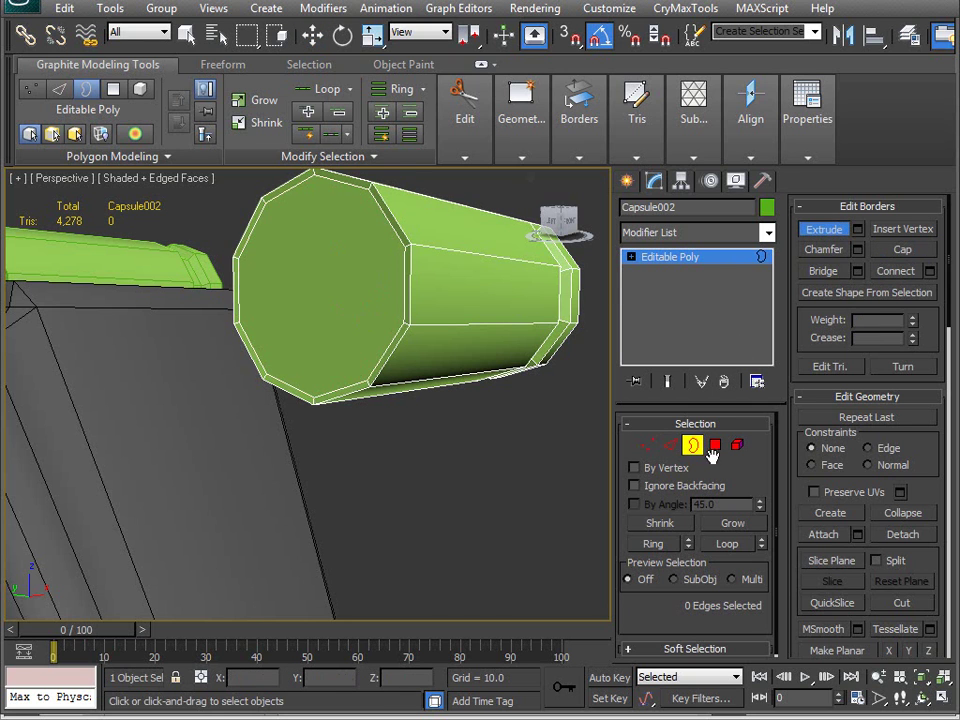
pyautogui.click(715, 446)
pyautogui.click(330, 286)
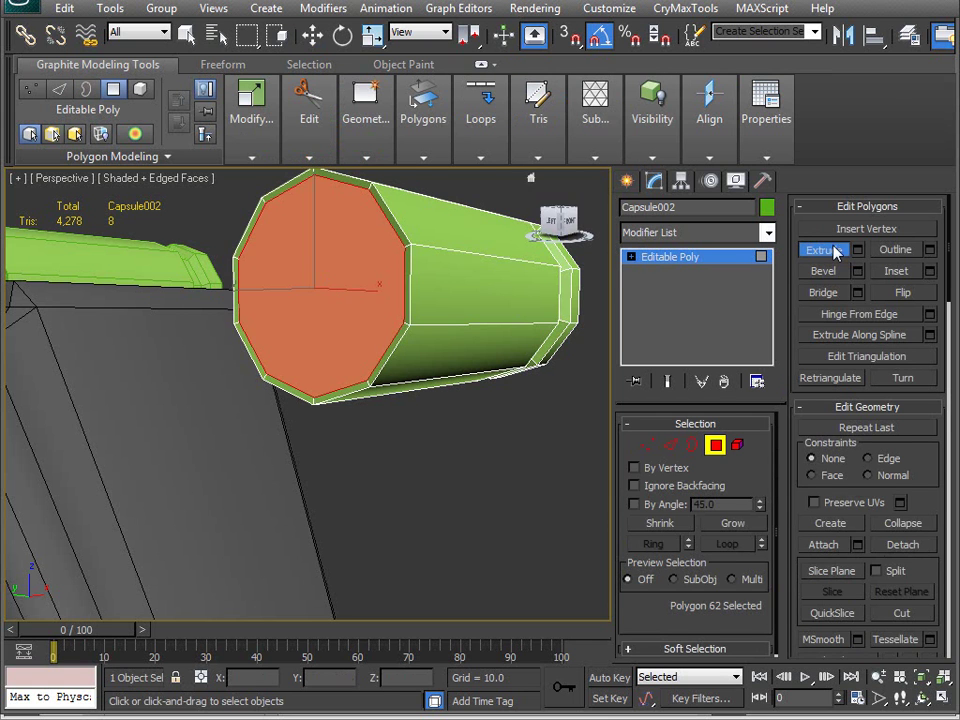
pyautogui.moveTo(325, 263); pyautogui.dragTo(326, 279)
pyautogui.keyDown('alt'); pyautogui.moveTo(326, 279); pyautogui.dragTo(370, 325, button='middle'); pyautogui.keyUp('alt')
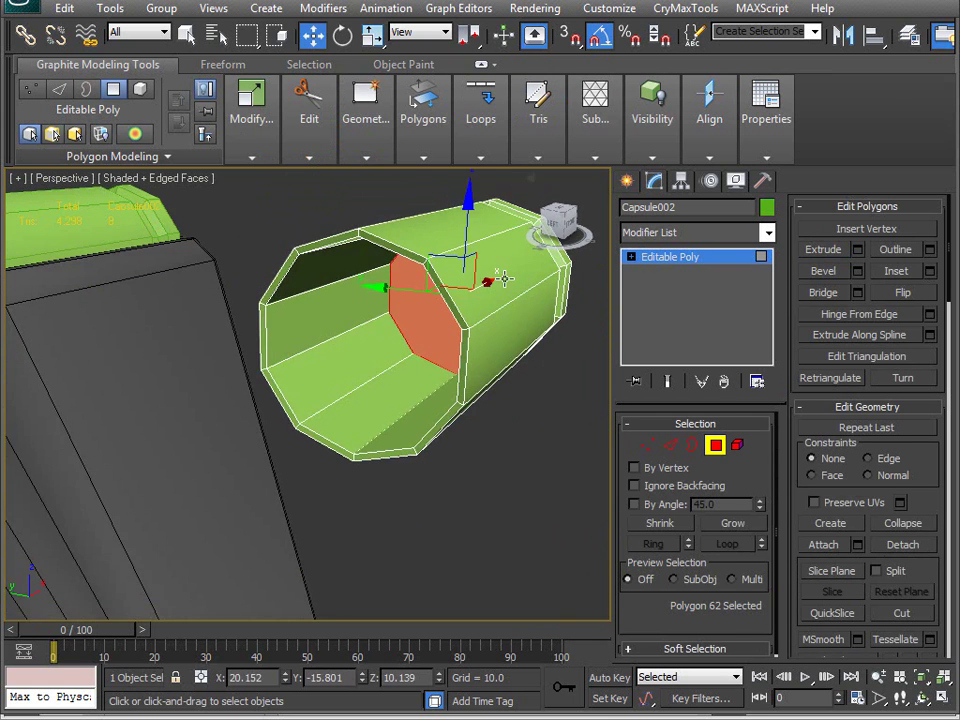
# Step: Move the casing's inner end polygon along X to about 21.26, near the extractor groove
pyautogui.moveTo(489, 283); pyautogui.dragTo(536, 260)
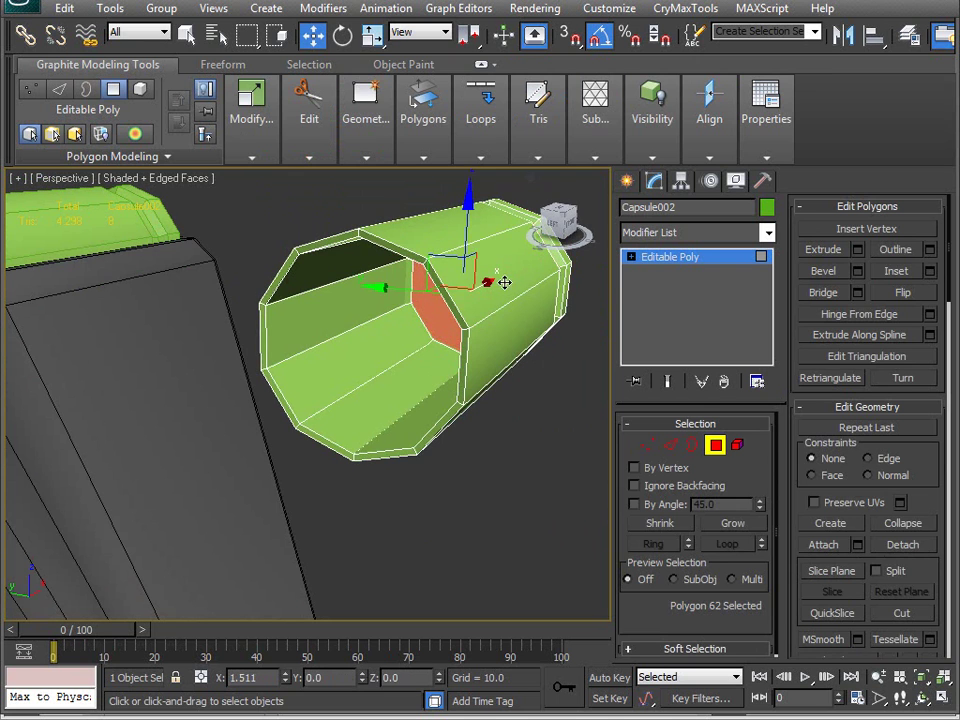
pyautogui.keyDown('alt'); pyautogui.moveTo(504, 283); pyautogui.dragTo(278, 483, button='middle'); pyautogui.keyUp('alt')
pyautogui.scroll(5, 433, 403)
pyautogui.moveTo(467, 321); pyautogui.dragTo(441, 321)
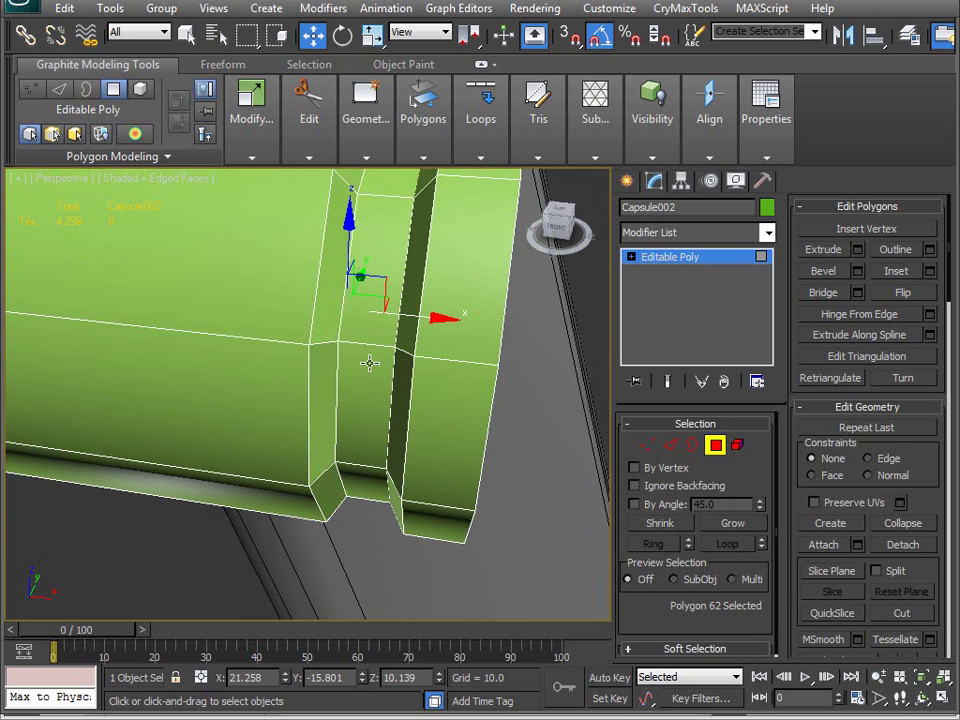
pyautogui.moveTo(250, 400); pyautogui.dragTo(461, 386, button='middle')
pyautogui.scroll(-5, 461, 386)
pyautogui.keyDown('alt'); pyautogui.moveTo(365, 398); pyautogui.dragTo(544, 343, button='middle'); pyautogui.keyUp('alt')
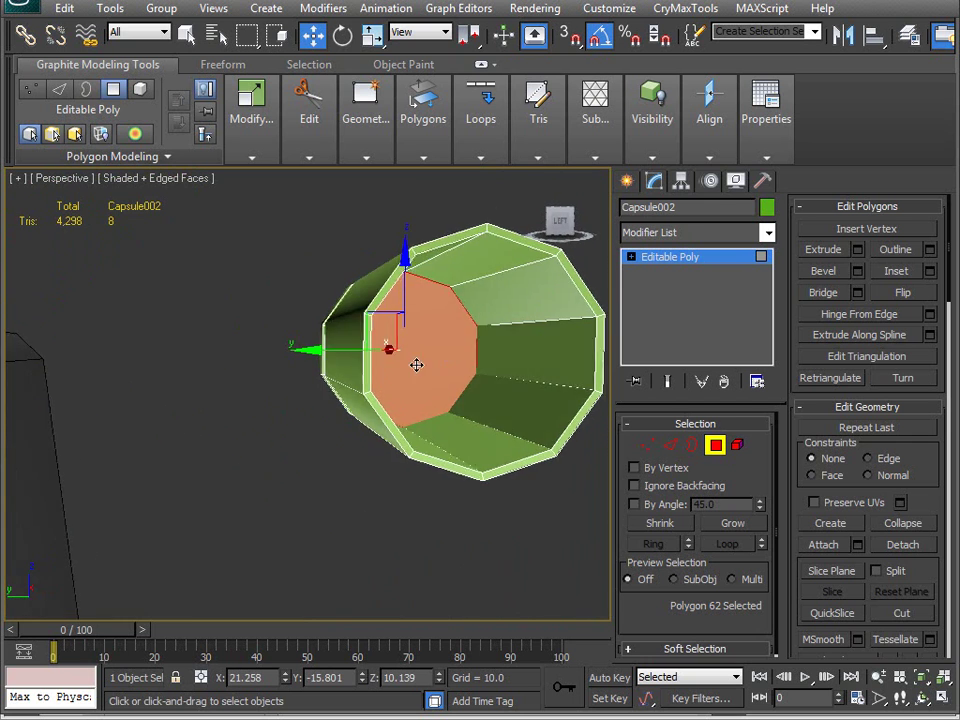
# Step: Scale the casing's inner end polygon down slightly, push it deeper along X, and leave polygon editing
pyautogui.keyDown('alt'); pyautogui.moveTo(422, 365); pyautogui.dragTo(388, 356, button='middle'); pyautogui.keyUp('alt')
pyautogui.press('r')
pyautogui.moveTo(446, 317); pyautogui.dragTo(438, 322)
pyautogui.press('w')
pyautogui.keyDown('alt'); pyautogui.moveTo(438, 324); pyautogui.dragTo(465, 390, button='middle'); pyautogui.keyUp('alt')
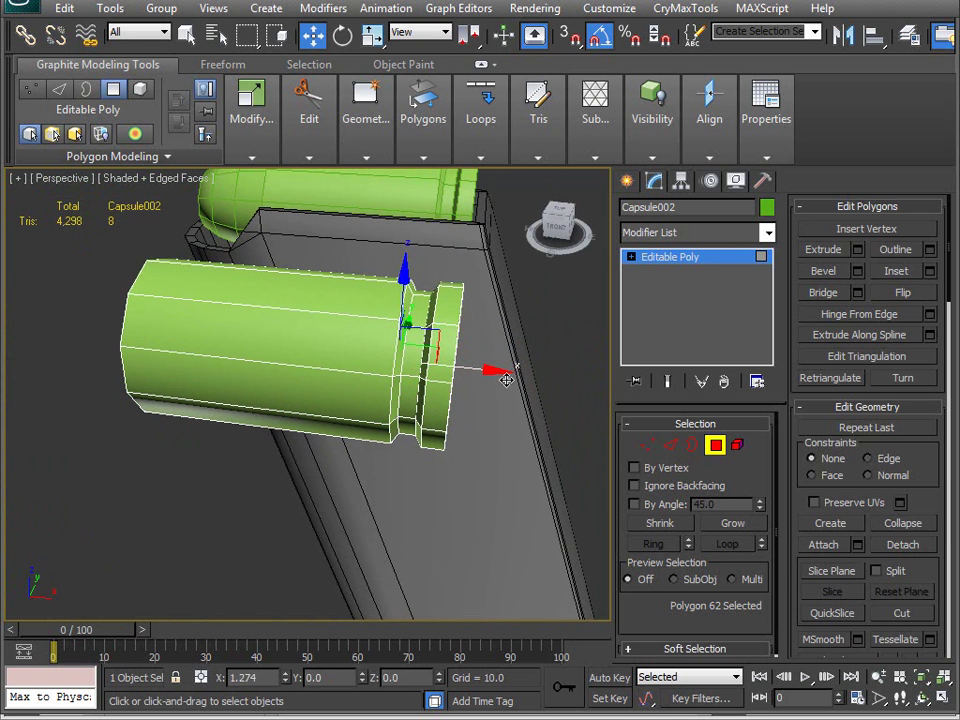
pyautogui.keyDown('alt'); pyautogui.moveTo(311, 420); pyautogui.dragTo(396, 372, button='middle'); pyautogui.keyUp('alt')
pyautogui.click(716, 445)
# Step: Select the polygon along one upper side edge of the magazine and extrude it upward by about 1 unit
pyautogui.keyDown('alt'); pyautogui.moveTo(302, 366); pyautogui.dragTo(254, 380, button='middle'); pyautogui.keyUp('alt')
pyautogui.click(165, 345)
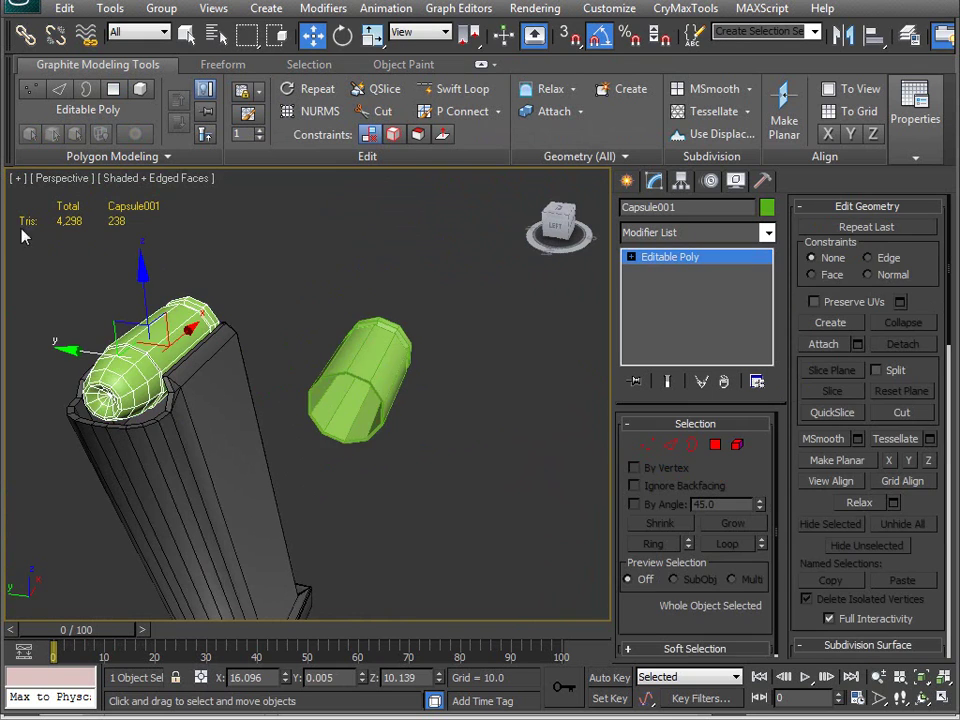
pyautogui.keyDown('alt'); pyautogui.moveTo(73, 225); pyautogui.dragTo(268, 402, button='middle'); pyautogui.keyUp('alt')
pyautogui.scroll(2, 390, 367)
pyautogui.click(330, 321)
pyautogui.keyDown('alt'); pyautogui.moveTo(330, 321); pyautogui.dragTo(372, 440, button='middle'); pyautogui.keyUp('alt')
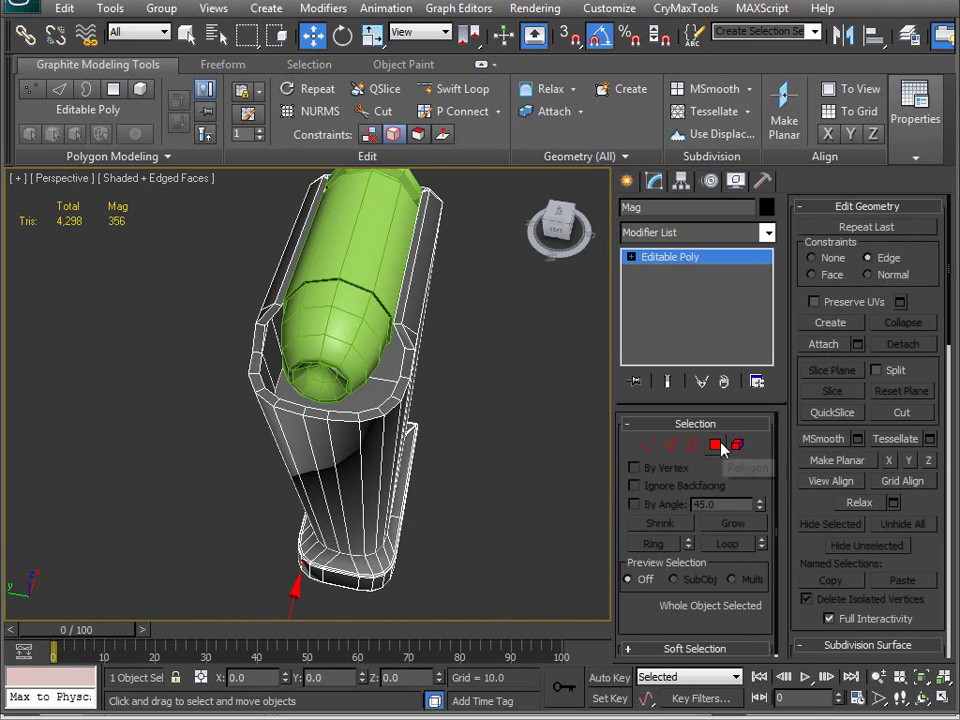
pyautogui.click(718, 445)
pyautogui.click(300, 248)
pyautogui.keyDown('alt'); pyautogui.moveTo(300, 248); pyautogui.dragTo(375, 470, button='middle'); pyautogui.keyUp('alt')
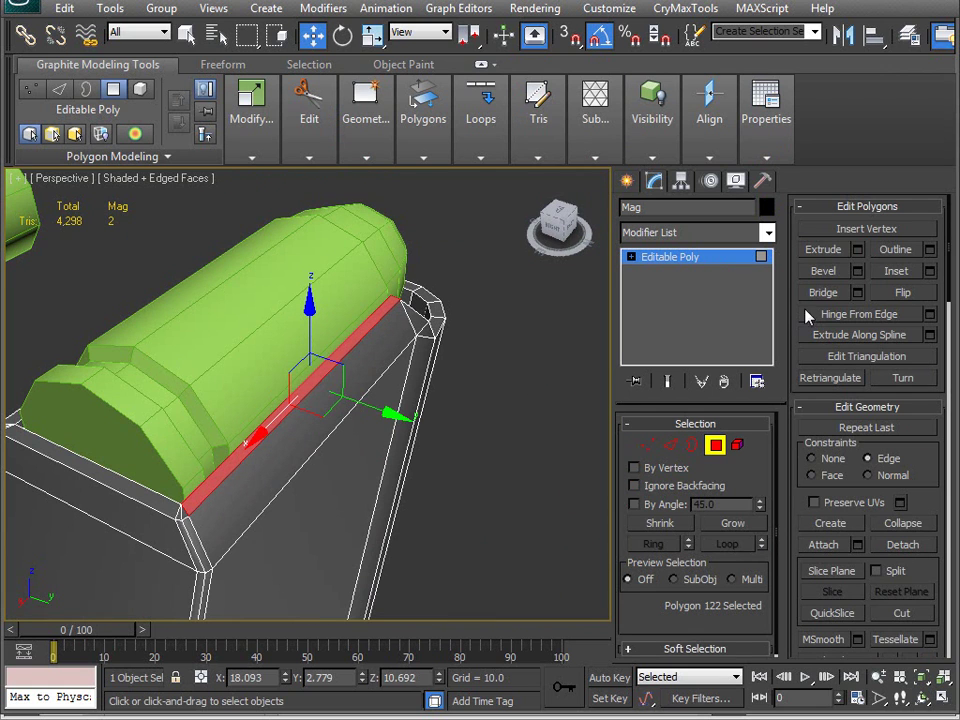
pyautogui.click(825, 250)
pyautogui.moveTo(306, 383); pyautogui.dragTo(306, 381)
# Step: Set the editing constraint to None and move the extruded magazine lip inward along Y by about 0.72
pyautogui.keyDown('alt'); pyautogui.moveTo(290, 399); pyautogui.dragTo(220, 360, button='middle'); pyautogui.keyUp('alt')
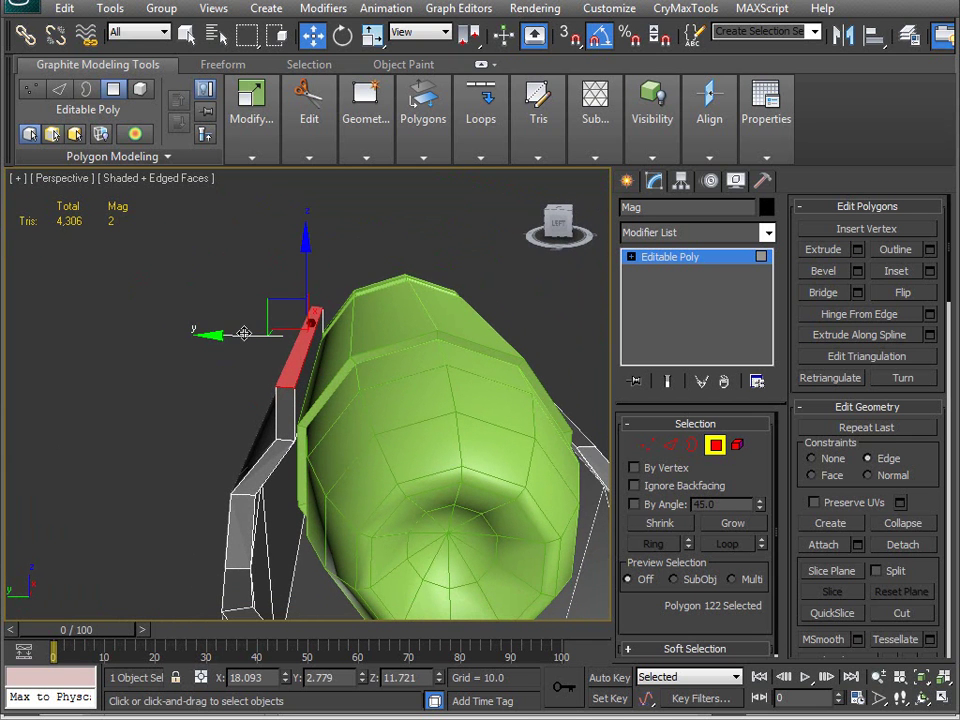
pyautogui.moveTo(243, 333); pyautogui.dragTo(266, 340)
pyautogui.hotkey('ctrl', 'z')
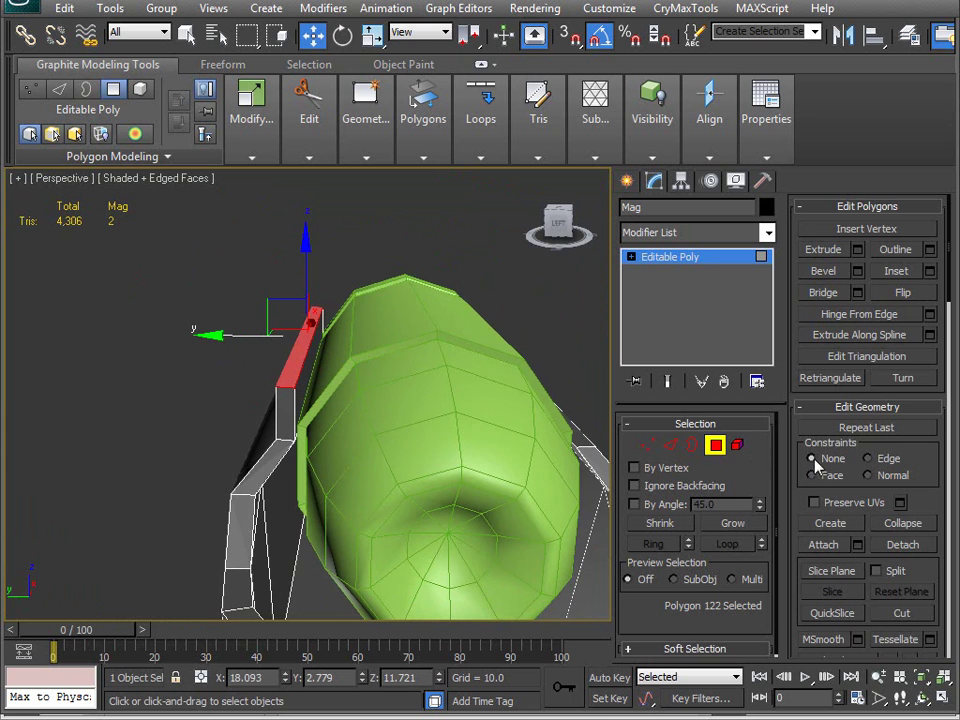
pyautogui.moveTo(225, 335); pyautogui.dragTo(249, 348)
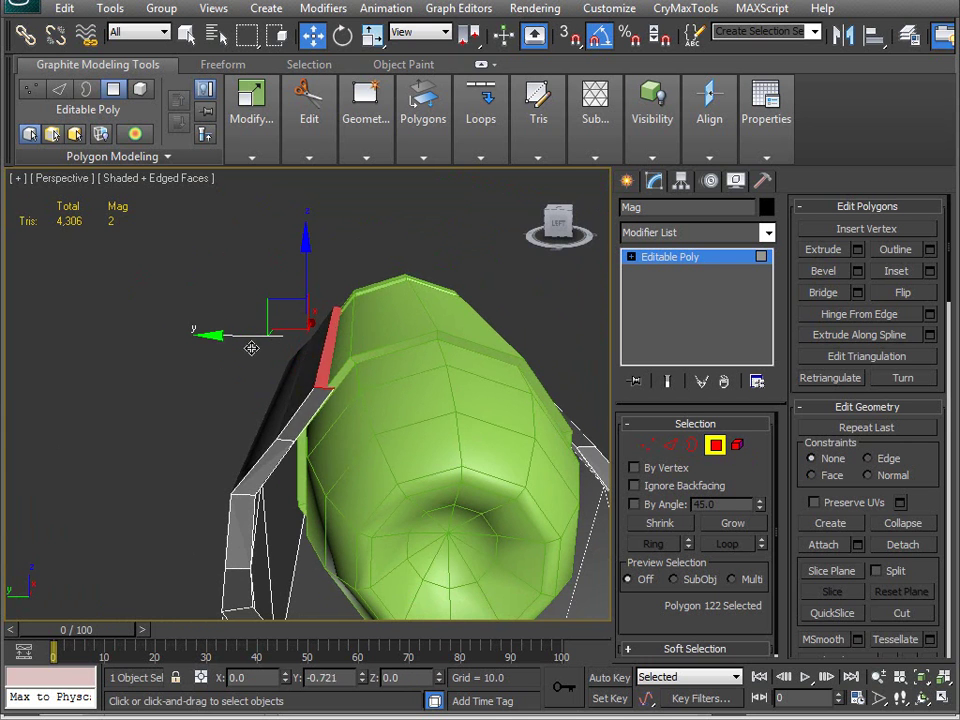
# Step: Select the vertices at the base of the magazine lip and move them outward along Y by about 0.21
pyautogui.keyDown('alt'); pyautogui.moveTo(250, 362); pyautogui.dragTo(272, 373, button='middle'); pyautogui.keyUp('alt')
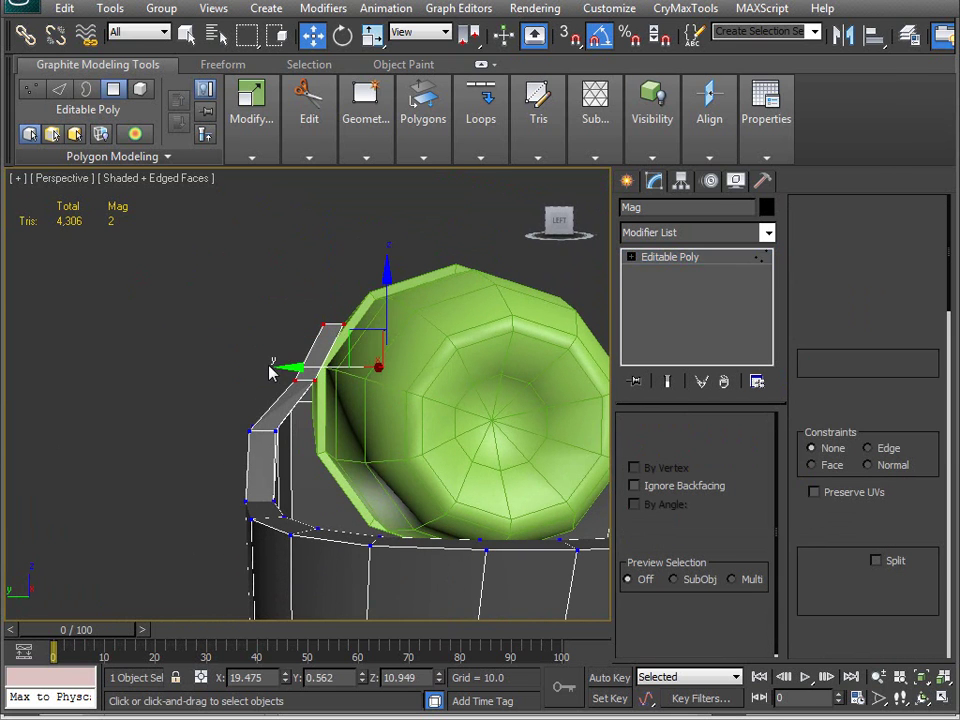
pyautogui.press('1')
pyautogui.moveTo(255, 375); pyautogui.dragTo(247, 376)
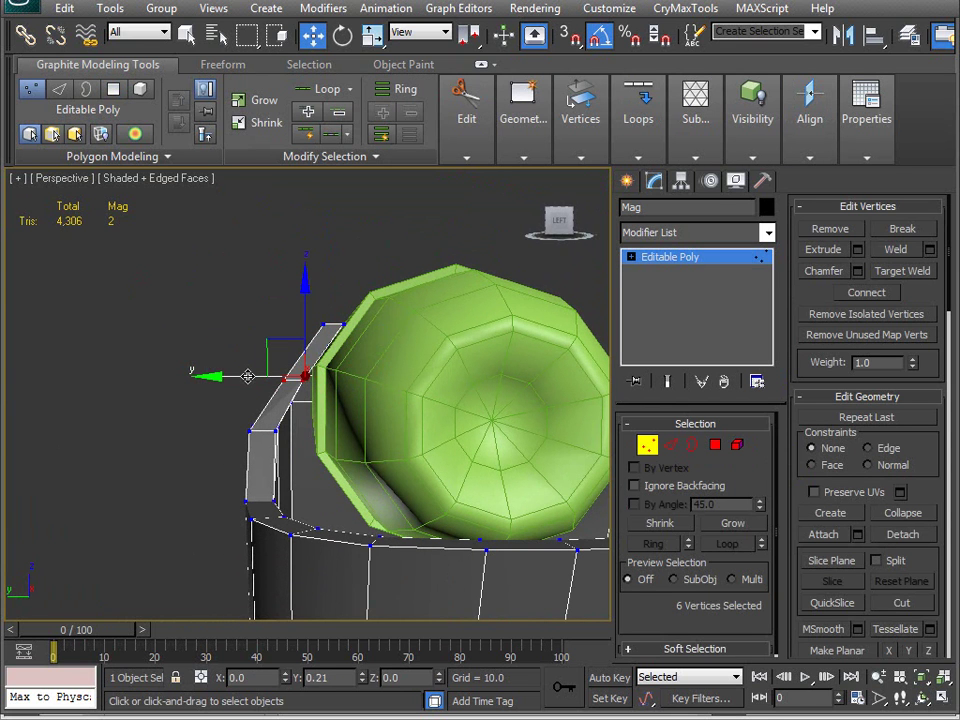
# Step: Examine the magazine's shape from several sides, from the feed lips down to the base plate
pyautogui.keyDown('alt'); pyautogui.moveTo(250, 376); pyautogui.dragTo(178, 421, button='middle'); pyautogui.keyUp('alt')
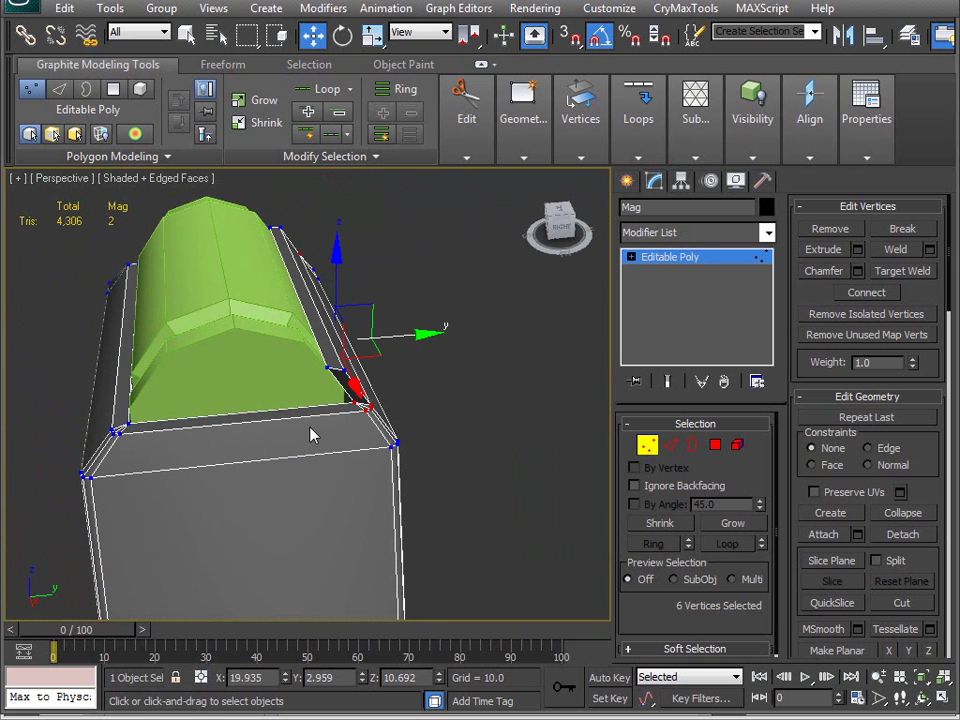
pyautogui.keyDown('alt'); pyautogui.moveTo(311, 435); pyautogui.dragTo(269, 281, button='middle'); pyautogui.keyUp('alt')
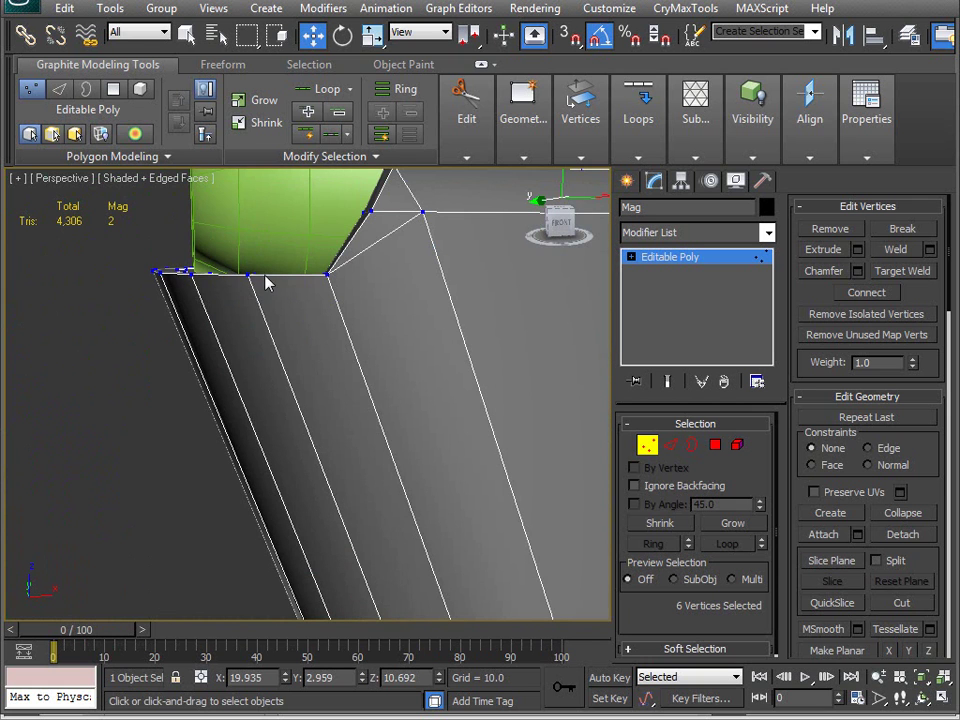
pyautogui.moveTo(431, 496); pyautogui.dragTo(262, 338, button='middle')
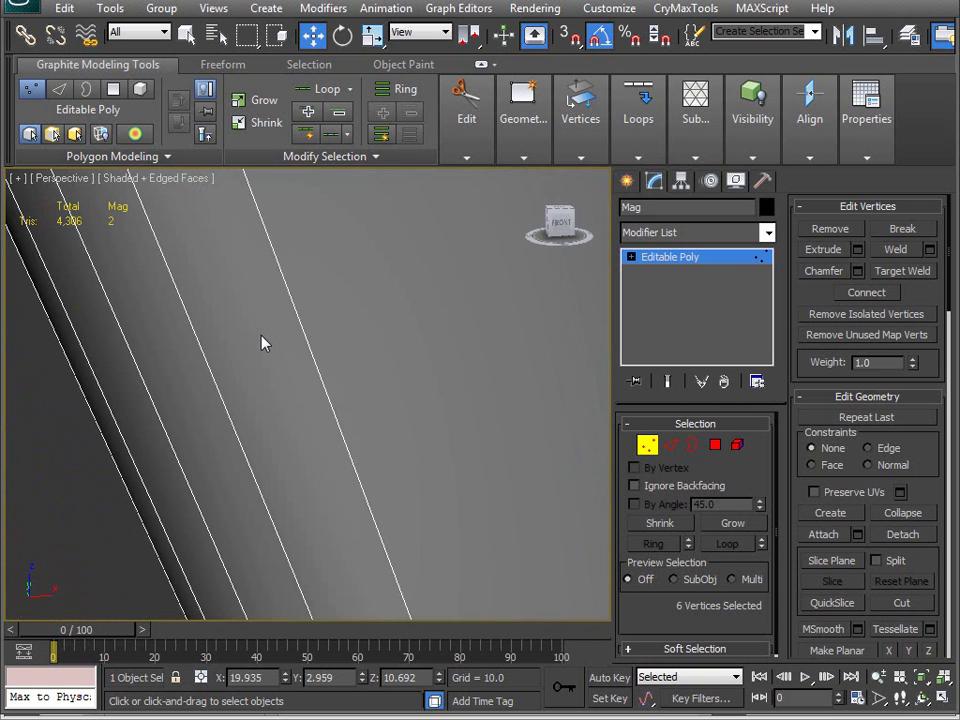
pyautogui.scroll(-2, 264, 340)
pyautogui.moveTo(290, 540); pyautogui.dragTo(331, 272, button='middle')
pyautogui.scroll(-2, 280, 340)
pyautogui.moveTo(380, 403); pyautogui.dragTo(311, 287, button='middle')
pyautogui.moveTo(367, 547); pyautogui.dragTo(302, 394, button='middle')
pyautogui.scroll(-2, 302, 394)
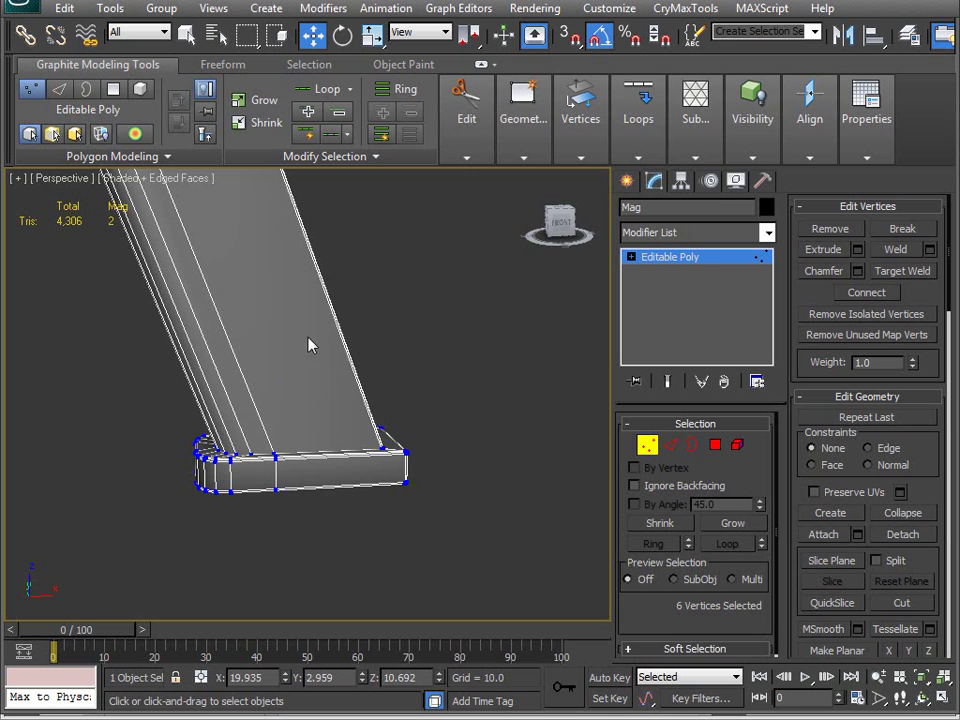
pyautogui.keyDown('alt'); pyautogui.moveTo(310, 378); pyautogui.dragTo(181, 456, button='middle'); pyautogui.keyUp('alt')
pyautogui.moveTo(112, 302); pyautogui.dragTo(171, 374, button='middle')
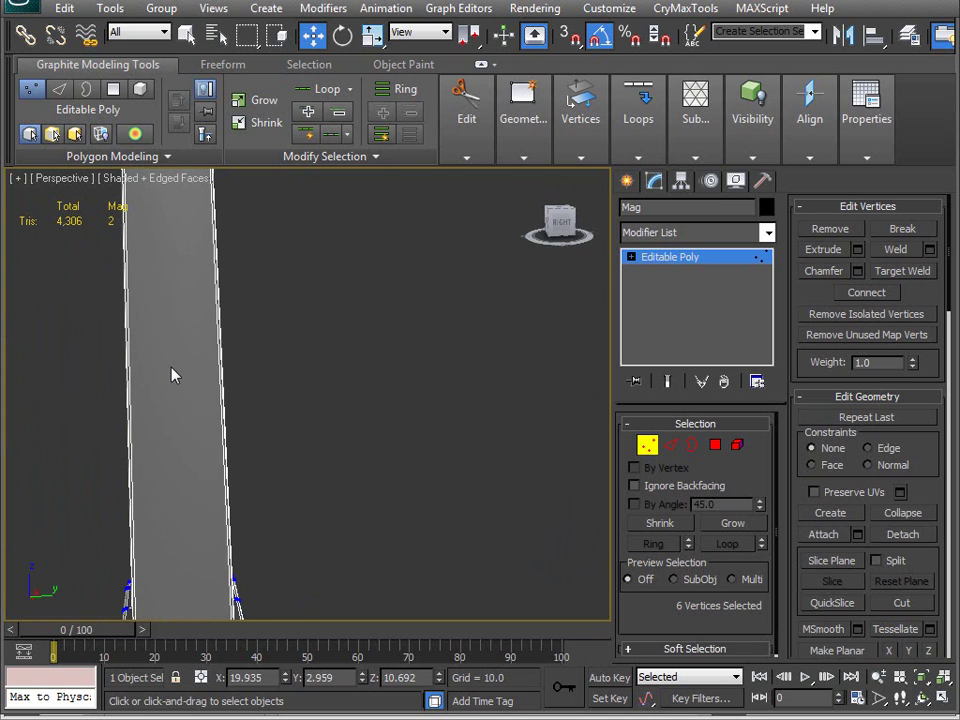
pyautogui.moveTo(231, 294); pyautogui.dragTo(257, 294, button='middle')
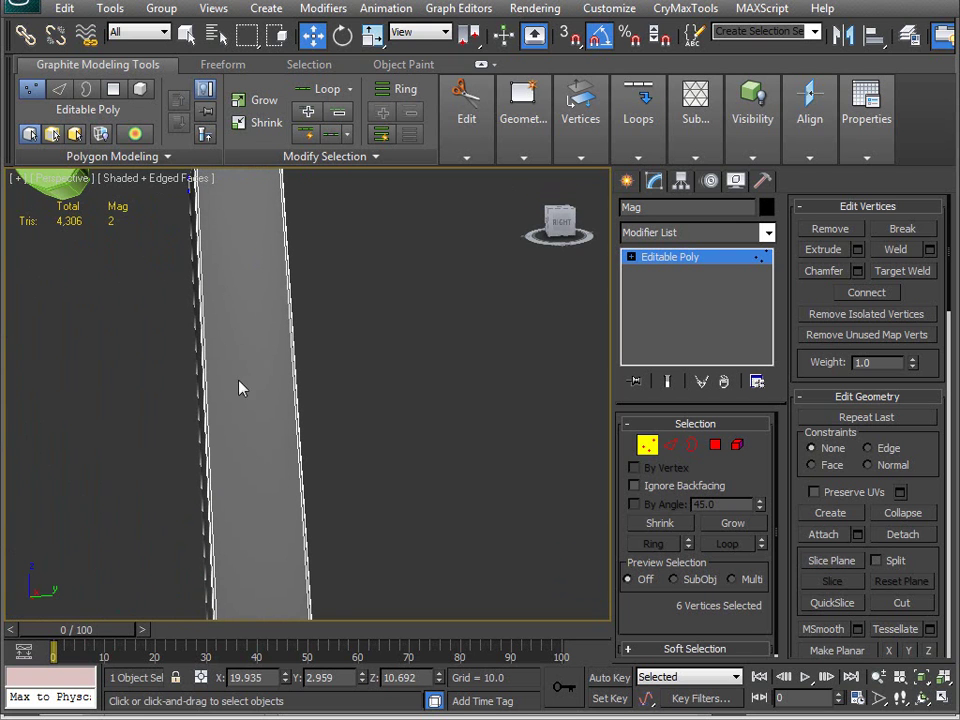
pyautogui.moveTo(247, 357); pyautogui.dragTo(228, 198, button='middle')
pyautogui.keyDown('alt'); pyautogui.moveTo(176, 323); pyautogui.dragTo(290, 378, button='middle'); pyautogui.keyUp('alt')
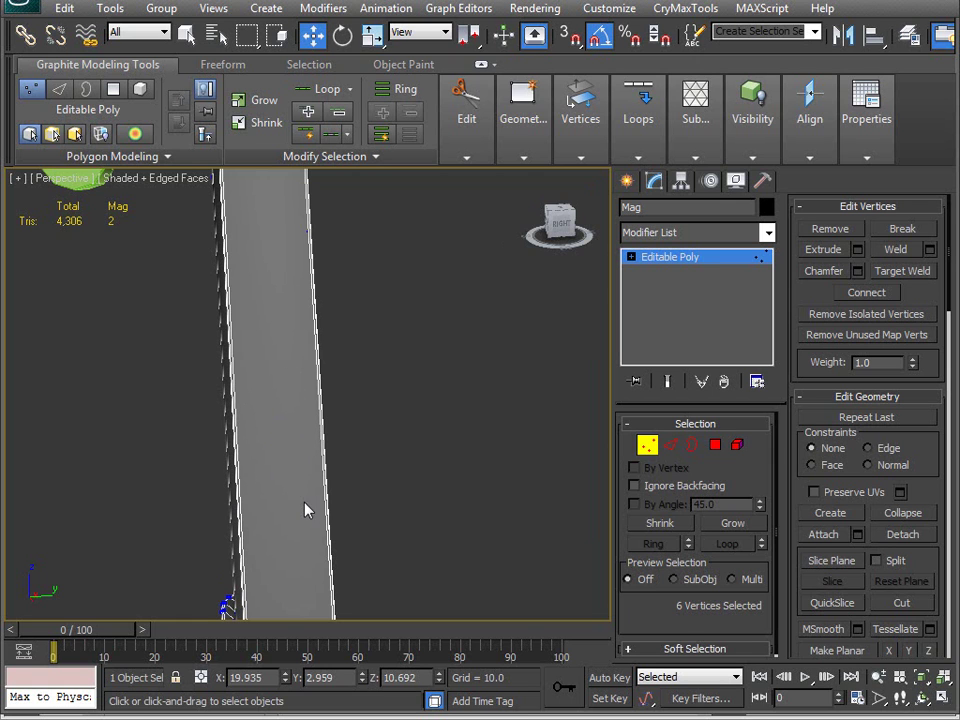
pyautogui.keyDown('alt'); pyautogui.moveTo(333, 593); pyautogui.dragTo(258, 338, button='middle'); pyautogui.keyUp('alt')
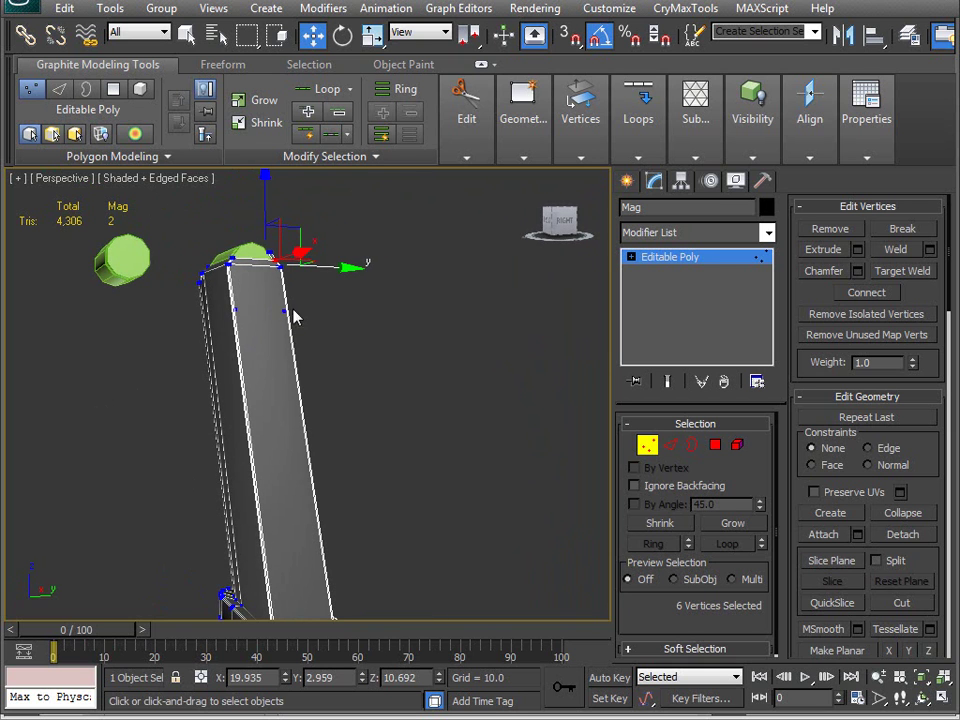
pyautogui.keyDown('alt'); pyautogui.moveTo(342, 555); pyautogui.dragTo(231, 483, button='middle'); pyautogui.keyUp('alt')
pyautogui.keyDown('alt'); pyautogui.moveTo(138, 390); pyautogui.dragTo(430, 392, button='middle'); pyautogui.keyUp('alt')
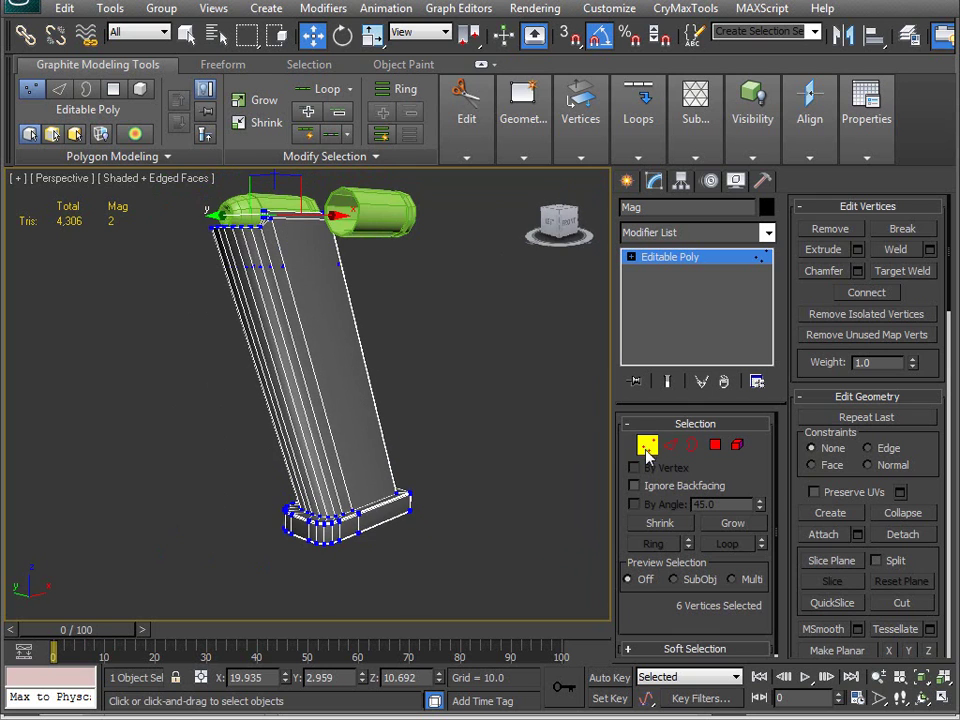
# Step: Leave vertex editing on the magazine, unhide all objects, and hide the empty casing
pyautogui.click(648, 447)
pyautogui.keyDown('alt'); pyautogui.moveTo(336, 336); pyautogui.dragTo(393, 401, button='middle'); pyautogui.keyUp('alt')
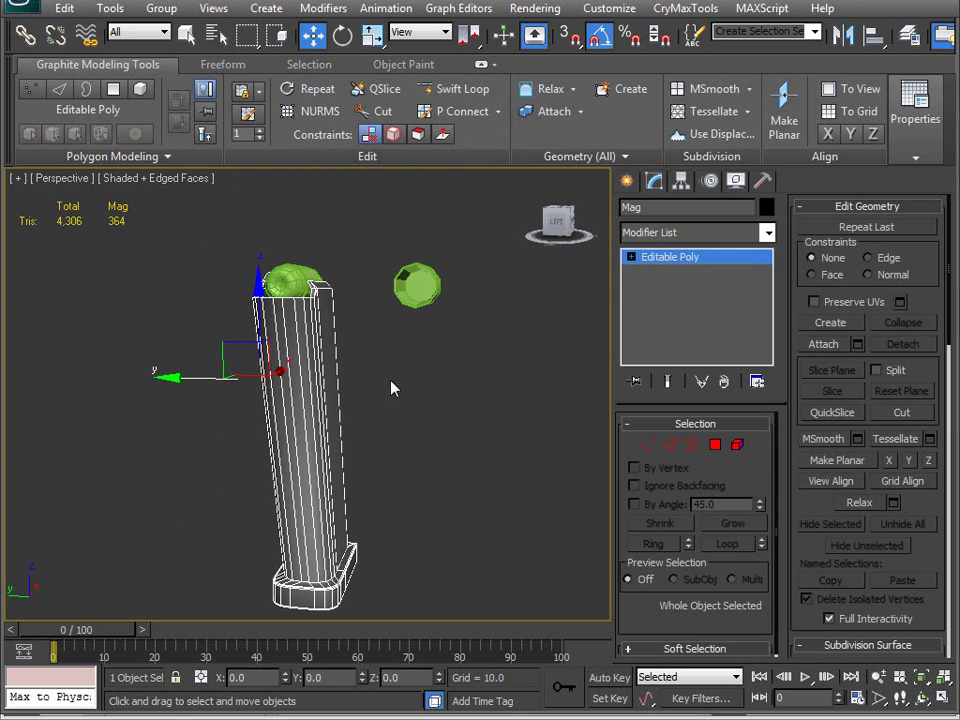
pyautogui.rightClick(393, 401)
pyautogui.click(430, 274)
pyautogui.keyDown('alt'); pyautogui.moveTo(441, 298); pyautogui.dragTo(245, 424, button='middle'); pyautogui.keyUp('alt')
pyautogui.click(244, 257)
pyautogui.keyDown('alt'); pyautogui.moveTo(246, 350); pyautogui.dragTo(317, 374, button='middle'); pyautogui.keyUp('alt')
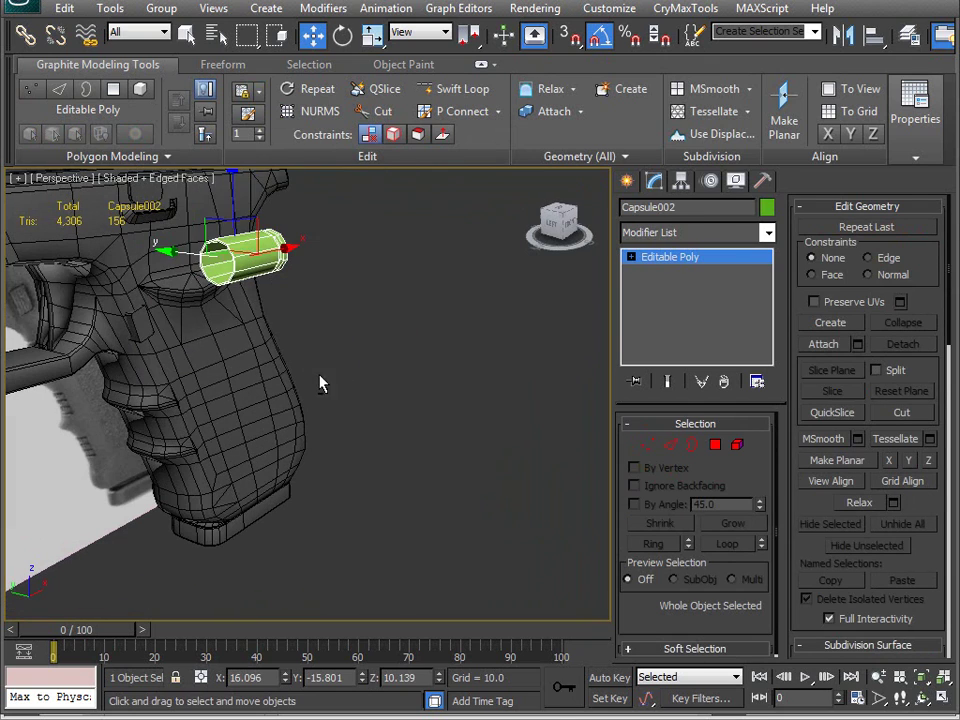
pyautogui.rightClick(341, 308)
pyautogui.click(413, 258)
# Step: Select all the pistol parts and give them a black object color
pyautogui.moveTo(257, 387); pyautogui.dragTo(306, 365, button='middle')
pyautogui.scroll(-4, 309, 348)
pyautogui.hotkey('ctrl', 'a')
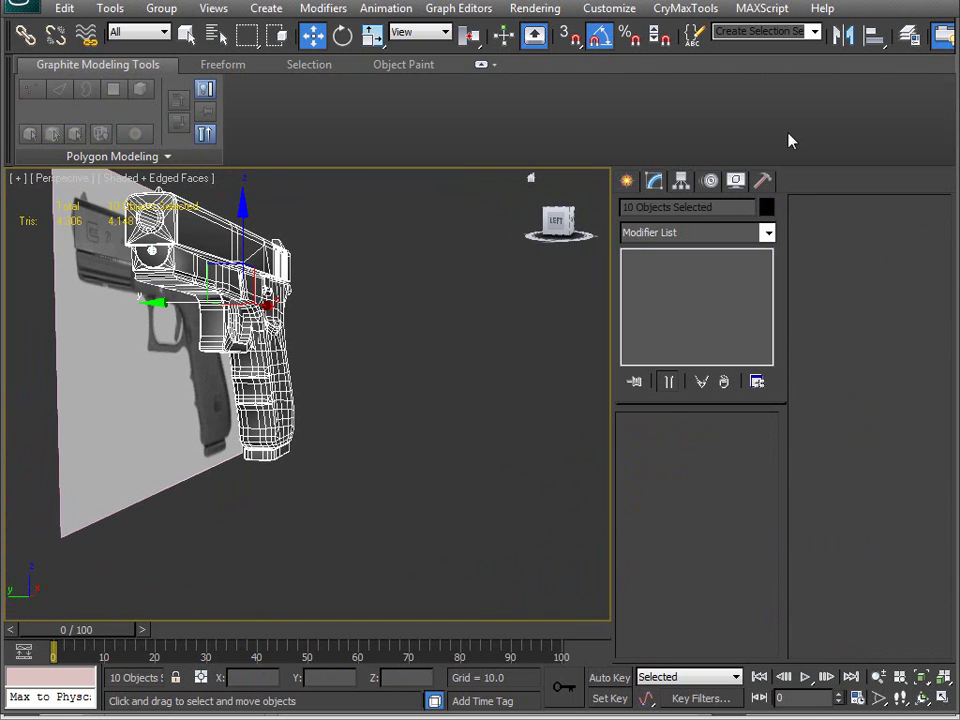
pyautogui.click(766, 207)
pyautogui.click(621, 390)
pyautogui.click(585, 452)
pyautogui.keyDown('alt'); pyautogui.moveTo(415, 446); pyautogui.dragTo(388, 371, button='middle'); pyautogui.keyUp('alt')
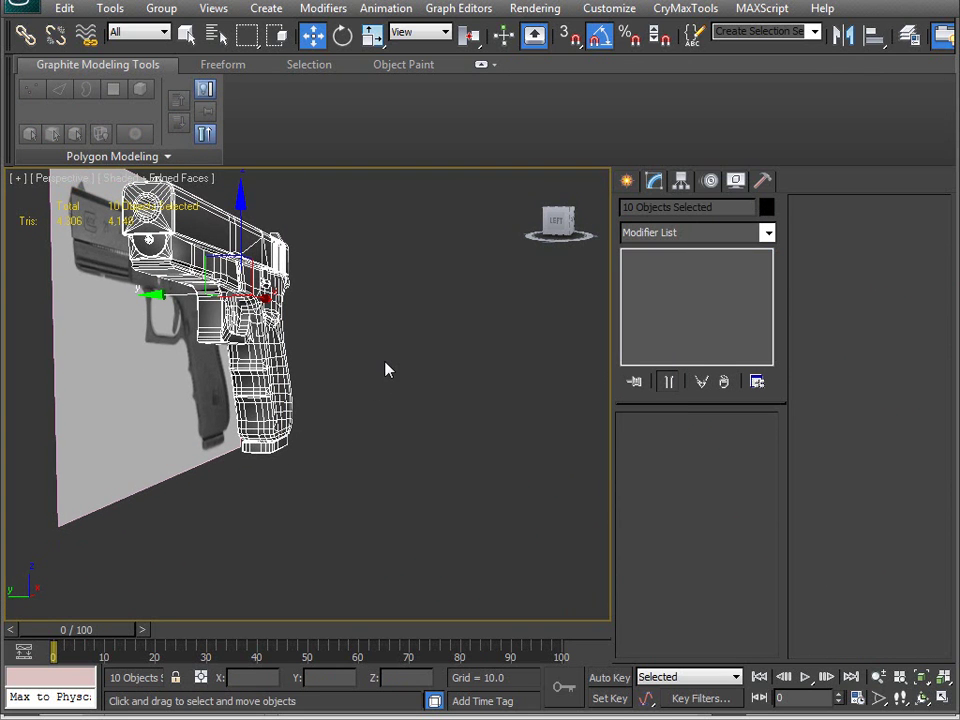
# Step: Hide everything except the selected pistol parts and examine the rear of the grip with edged faces turned off
pyautogui.press('m')
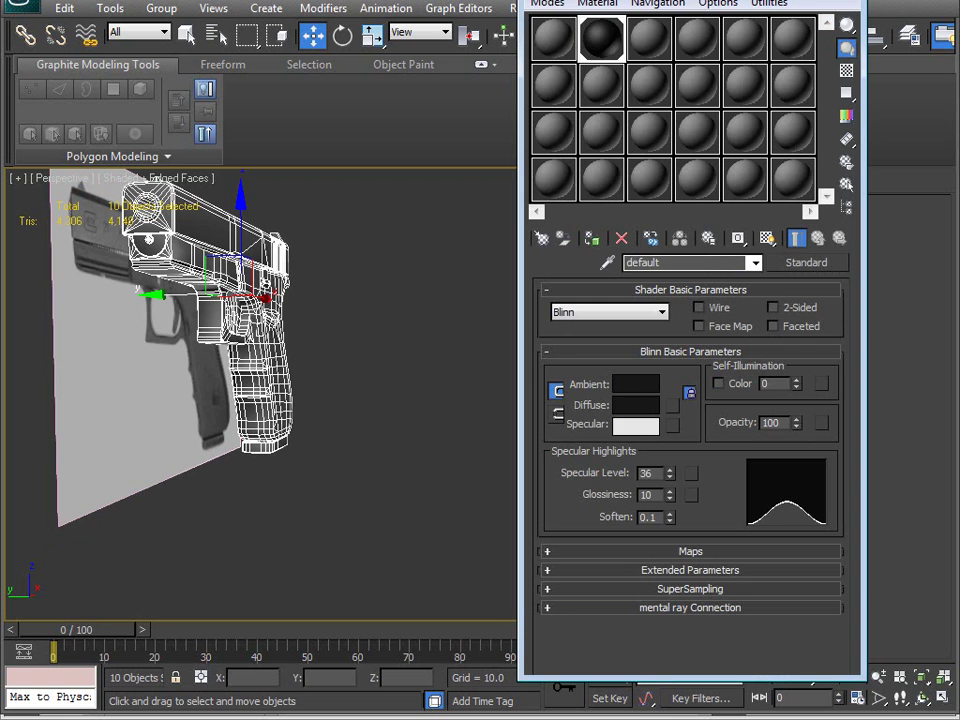
pyautogui.press('m')
pyautogui.moveTo(276, 236); pyautogui.dragTo(398, 244, button='middle')
pyautogui.keyDown('alt'); pyautogui.moveTo(399, 305); pyautogui.dragTo(476, 309, button='middle'); pyautogui.keyUp('alt')
pyautogui.rightClick(474, 298)
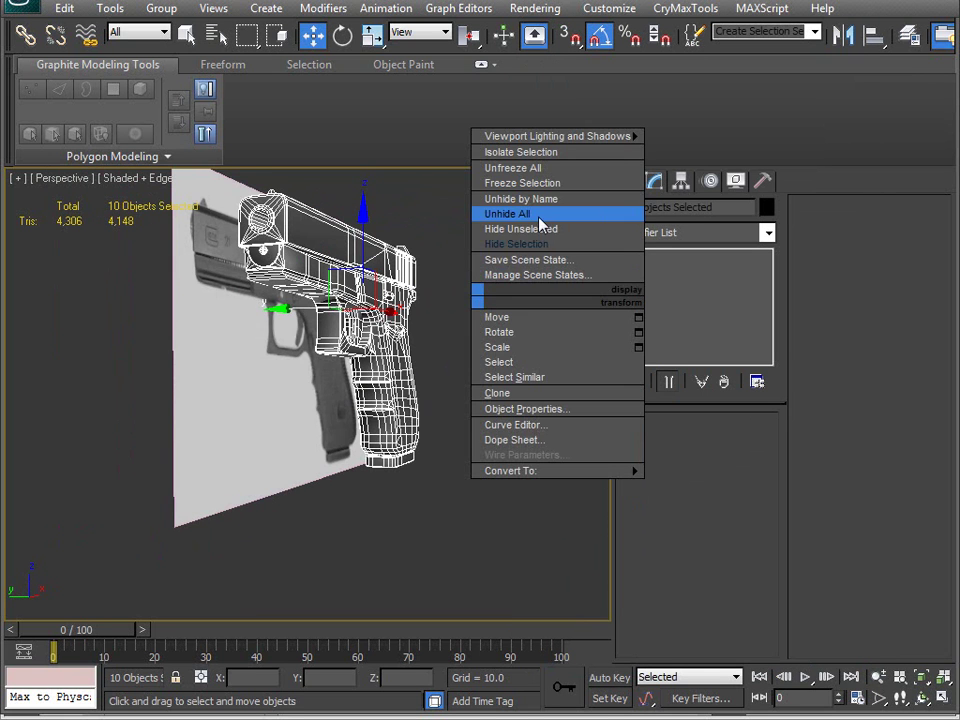
pyautogui.click(538, 232)
pyautogui.click(471, 377)
pyautogui.moveTo(471, 377)
pyautogui.keyDown('alt'); pyautogui.mouseDown(button='middle')
pyautogui.moveTo(289, 422)
pyautogui.moveTo(317, 429)
pyautogui.moveTo(360, 330)
pyautogui.moveTo(401, 279)
pyautogui.moveTo(446, 396)
pyautogui.moveTo(433, 417)
pyautogui.moveTo(219, 433)
pyautogui.moveTo(66, 420)
pyautogui.moveTo(399, 407)
pyautogui.moveTo(366, 403)
pyautogui.moveTo(250, 429)
pyautogui.moveTo(229, 377)
pyautogui.mouseUp(button='middle'); pyautogui.keyUp('alt')
pyautogui.press('F4')
pyautogui.scroll(4, 341, 433)
pyautogui.scroll(2, 330, 411)
# Step: Select the grip, show its edged faces again, and unhide all objects including the reference image
pyautogui.click(223, 398)
pyautogui.press('F4')
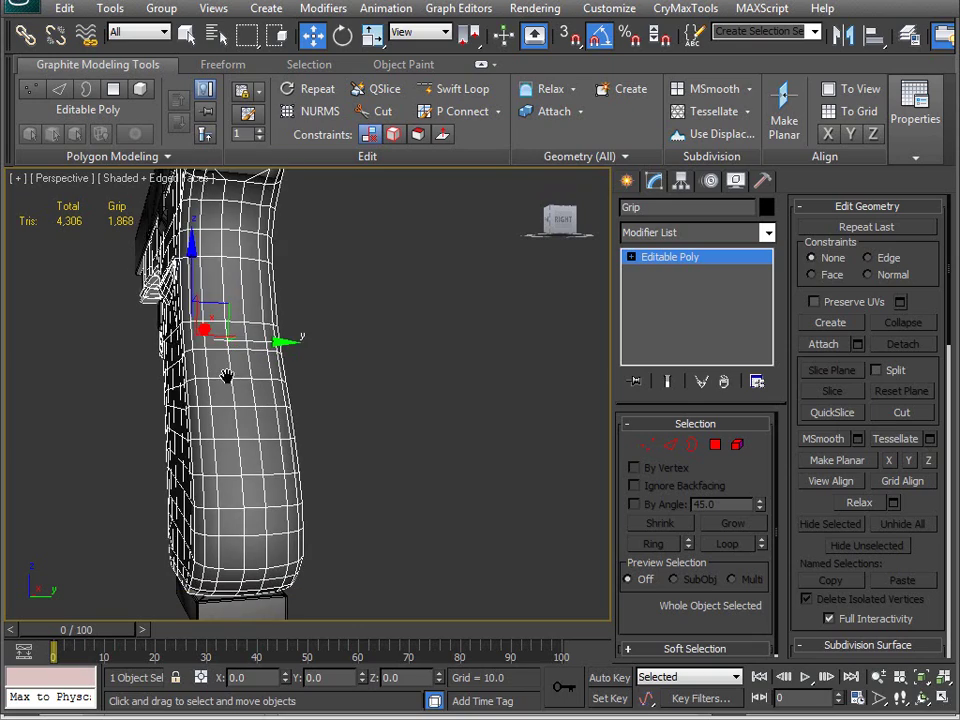
pyautogui.rightClick(331, 337)
pyautogui.click(413, 256)
pyautogui.keyDown('alt'); pyautogui.moveTo(358, 394); pyautogui.dragTo(417, 352, button='middle'); pyautogui.keyUp('alt')
pyautogui.keyDown('alt'); pyautogui.moveTo(360, 359); pyautogui.dragTo(385, 392, button='middle'); pyautogui.keyUp('alt')
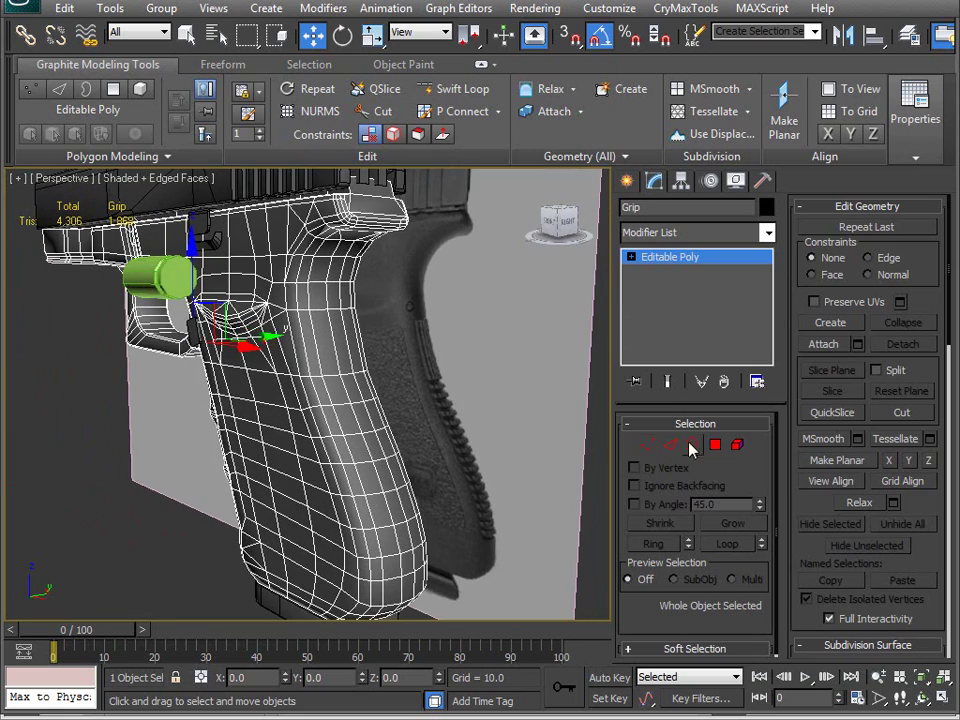
# Step: Select the row of five polygons across the upper back of the grip and extrude them slightly outward
pyautogui.click(716, 446)
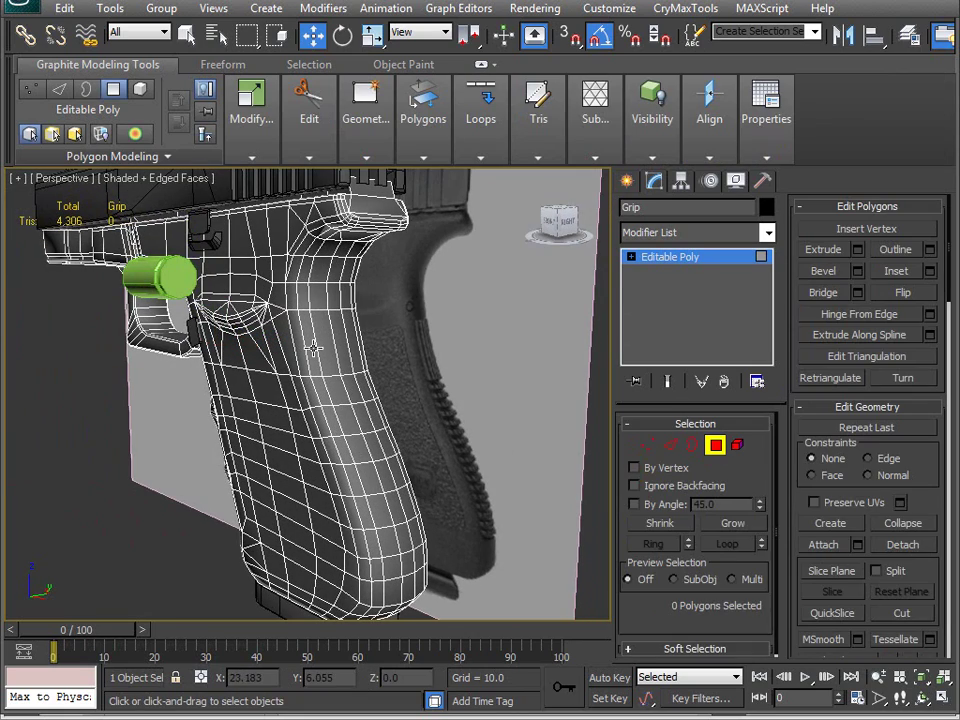
pyautogui.click(313, 347)
pyautogui.keyDown('ctrl'); pyautogui.click(323, 347); pyautogui.keyUp('ctrl')
pyautogui.keyDown('ctrl'); pyautogui.click(345, 352); pyautogui.keyUp('ctrl')
pyautogui.keyDown('alt'); pyautogui.moveTo(345, 352); pyautogui.dragTo(362, 410, button='middle'); pyautogui.keyUp('alt')
pyautogui.keyDown('ctrl'); pyautogui.click(394, 364); pyautogui.keyUp('ctrl')
pyautogui.keyDown('ctrl'); pyautogui.click(377, 365); pyautogui.keyUp('ctrl')
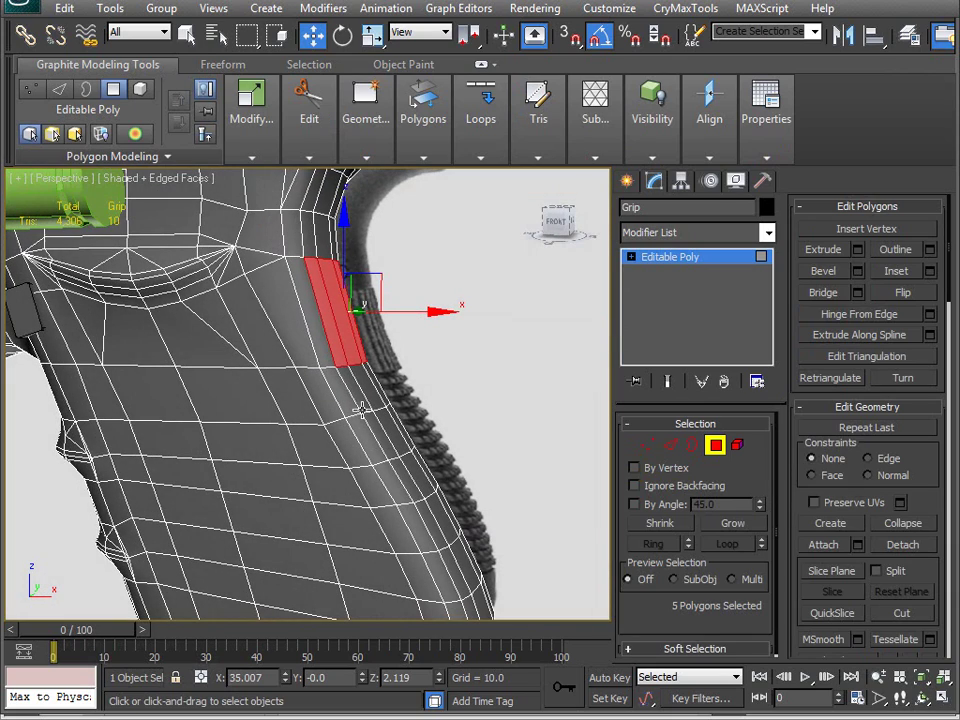
pyautogui.click(857, 250)
pyautogui.click(478, 491)
# Step: Set the editing constraint to Edge and scale the extruded upper band along Z to about 92%
pyautogui.keyDown('alt'); pyautogui.moveTo(461, 456); pyautogui.dragTo(343, 333, button='middle'); pyautogui.keyUp('alt')
pyautogui.keyDown('alt'); pyautogui.moveTo(296, 305); pyautogui.dragTo(388, 356, button='middle'); pyautogui.keyUp('alt')
pyautogui.press('r')
pyautogui.click(894, 461)
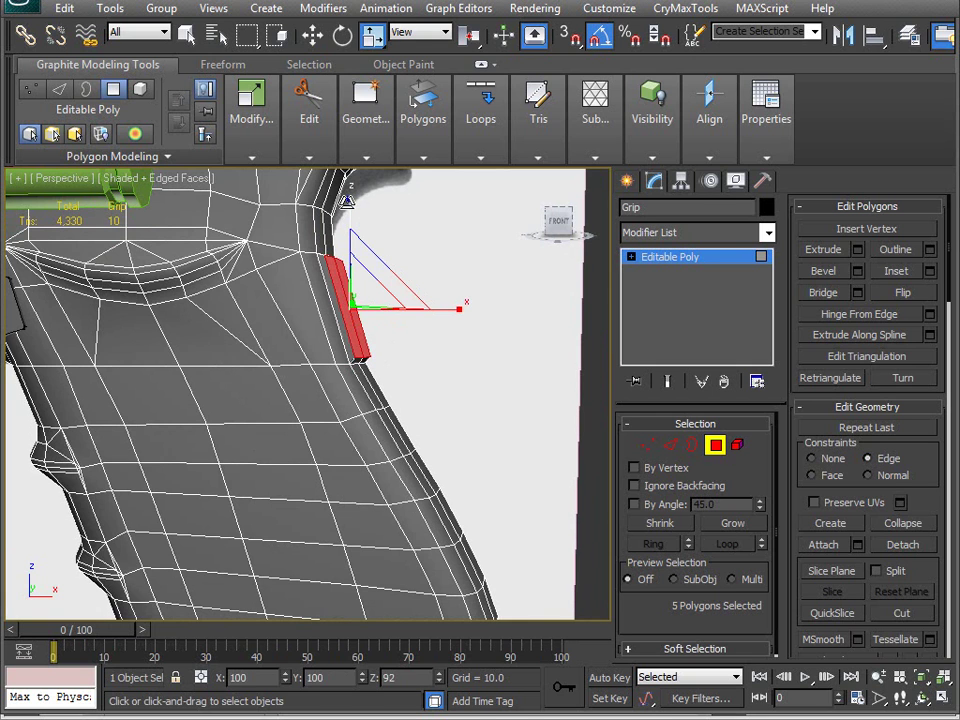
pyautogui.keyDown('alt'); pyautogui.moveTo(347, 202); pyautogui.dragTo(354, 270, button='middle'); pyautogui.keyUp('alt')
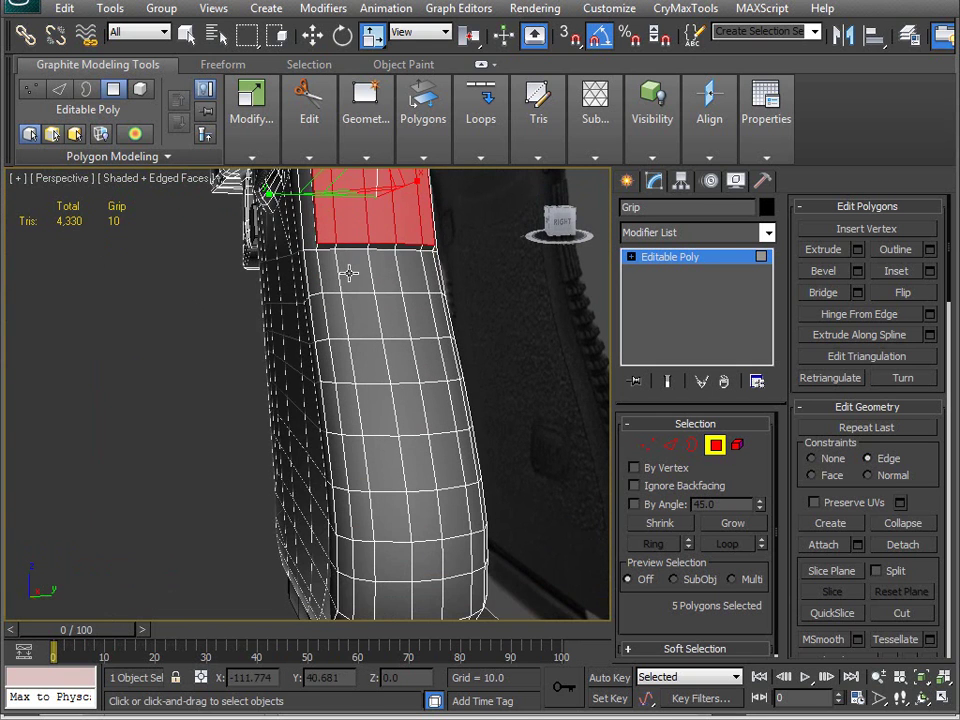
# Step: Select the block of 35 polygons covering the lower back of the grip beneath the extruded band
pyautogui.click(334, 281)
pyautogui.keyDown('ctrl'); pyautogui.click(341, 331); pyautogui.keyUp('ctrl')
pyautogui.keyDown('ctrl'); pyautogui.click(346, 365); pyautogui.keyUp('ctrl')
pyautogui.moveTo(373, 428); pyautogui.dragTo(285, 367, button='middle')
pyautogui.keyDown('alt'); pyautogui.moveTo(300, 470); pyautogui.dragTo(284, 470, button='middle'); pyautogui.keyUp('alt')
pyautogui.keyDown('ctrl'); pyautogui.click(296, 451); pyautogui.keyUp('ctrl')
pyautogui.keyDown('ctrl'); pyautogui.click(292, 409); pyautogui.keyUp('ctrl')
pyautogui.keyDown('ctrl'); pyautogui.click(278, 369); pyautogui.keyUp('ctrl')
pyautogui.keyDown('ctrl'); pyautogui.click(268, 328); pyautogui.keyUp('ctrl')
pyautogui.keyDown('ctrl'); pyautogui.click(285, 328); pyautogui.keyUp('ctrl')
pyautogui.keyDown('ctrl'); pyautogui.click(312, 373); pyautogui.keyUp('ctrl')
pyautogui.keyDown('ctrl'); pyautogui.click(319, 415); pyautogui.keyUp('ctrl')
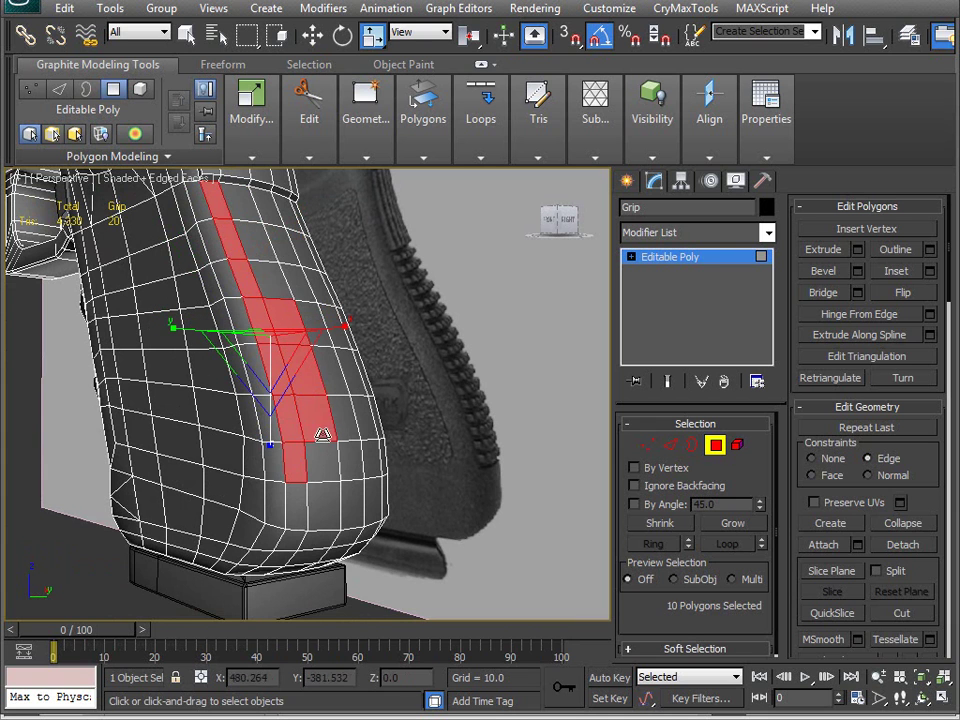
pyautogui.keyDown('ctrl'); pyautogui.click(327, 461); pyautogui.keyUp('ctrl')
pyautogui.press('q')
pyautogui.keyDown('ctrl'); pyautogui.click(349, 460); pyautogui.keyUp('ctrl')
pyautogui.keyDown('ctrl'); pyautogui.click(350, 428); pyautogui.keyUp('ctrl')
pyautogui.keyDown('ctrl'); pyautogui.click(275, 282); pyautogui.keyUp('ctrl')
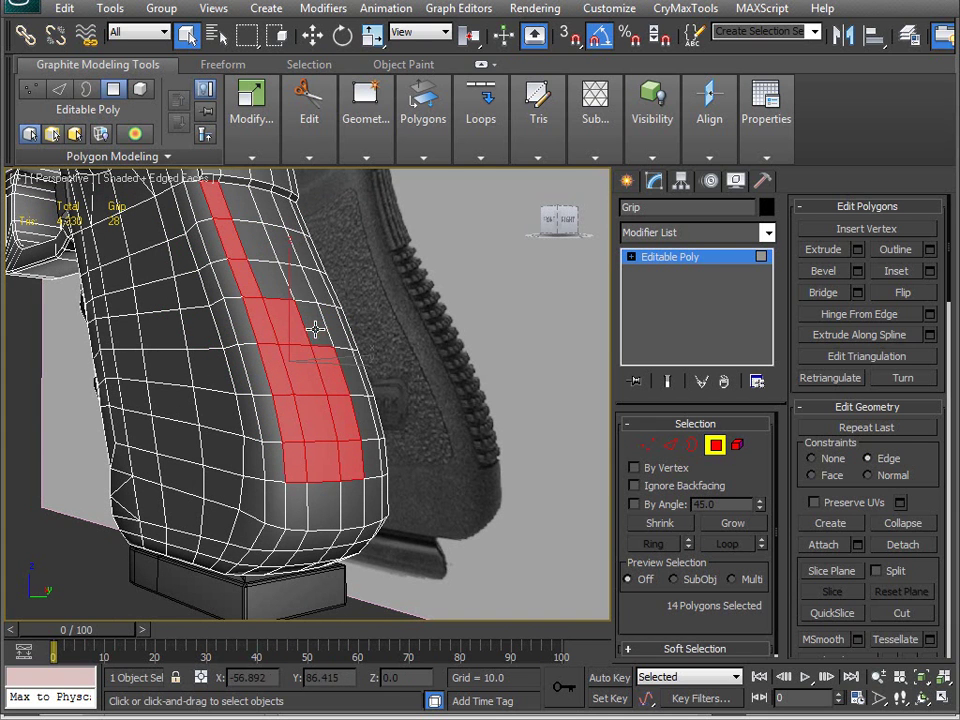
pyautogui.keyDown('ctrl'); pyautogui.click(262, 251); pyautogui.keyUp('ctrl')
pyautogui.keyDown('ctrl'); pyautogui.click(236, 196); pyautogui.keyUp('ctrl')
pyautogui.keyDown('ctrl'); pyautogui.click(248, 222); pyautogui.keyUp('ctrl')
pyautogui.keyDown('ctrl'); pyautogui.click(240, 206); pyautogui.keyUp('ctrl')
pyautogui.keyDown('ctrl'); pyautogui.click(273, 213); pyautogui.keyUp('ctrl')
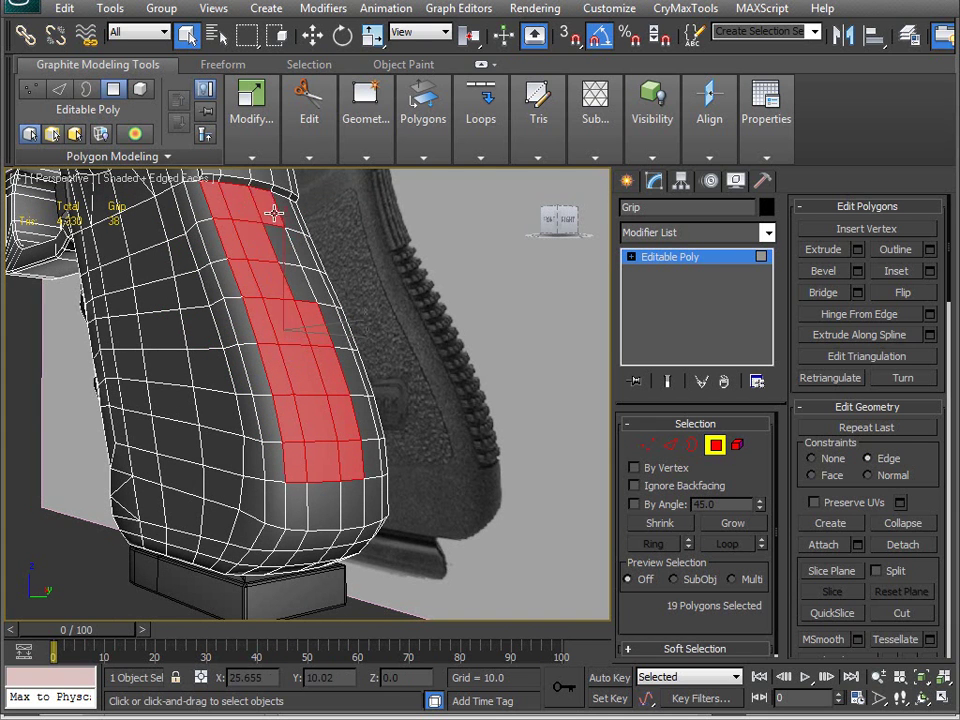
pyautogui.keyDown('ctrl'); pyautogui.click(292, 275); pyautogui.keyUp('ctrl')
pyautogui.keyDown('ctrl'); pyautogui.click(320, 287); pyautogui.keyUp('ctrl')
pyautogui.keyDown('ctrl'); pyautogui.click(335, 303); pyautogui.keyUp('ctrl')
pyautogui.keyDown('ctrl'); pyautogui.click(343, 332); pyautogui.keyUp('ctrl')
pyautogui.keyDown('ctrl'); pyautogui.click(343, 339); pyautogui.keyUp('ctrl')
pyautogui.keyDown('ctrl'); pyautogui.click(352, 400); pyautogui.keyUp('ctrl')
pyautogui.keyDown('ctrl'); pyautogui.click(369, 452); pyautogui.keyUp('ctrl')
pyautogui.keyDown('alt'); pyautogui.moveTo(369, 452); pyautogui.dragTo(311, 476, button='middle'); pyautogui.keyUp('alt')
pyautogui.keyDown('ctrl'); pyautogui.click(321, 461); pyautogui.keyUp('ctrl')
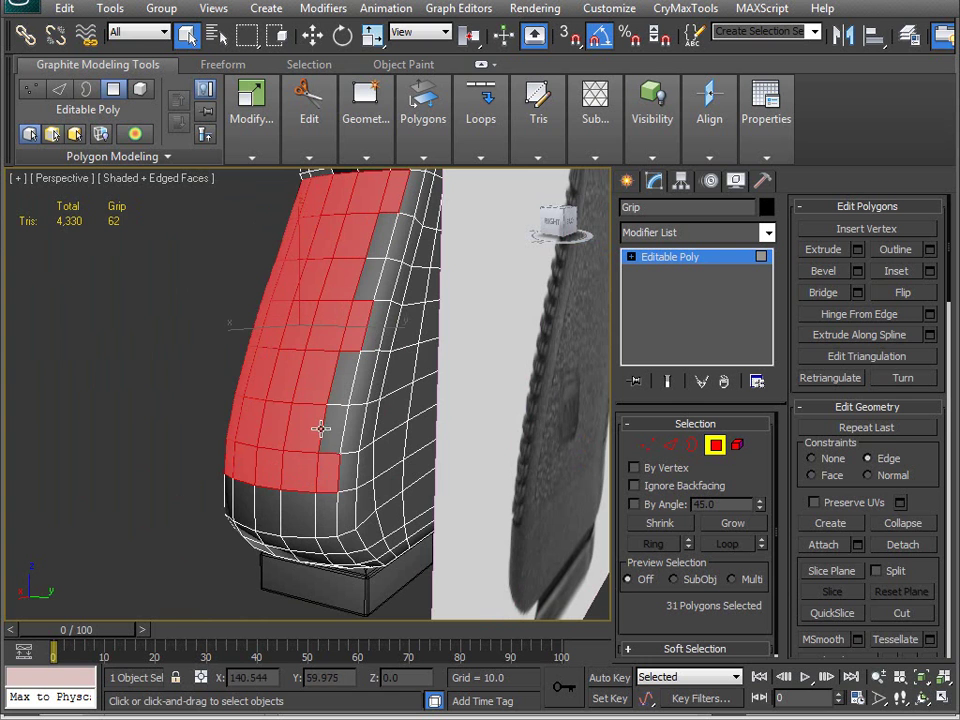
pyautogui.keyDown('ctrl'); pyautogui.click(343, 375); pyautogui.keyUp('ctrl')
pyautogui.keyDown('ctrl'); pyautogui.click(364, 274); pyautogui.keyUp('ctrl')
pyautogui.keyDown('ctrl'); pyautogui.click(345, 259); pyautogui.keyUp('ctrl')
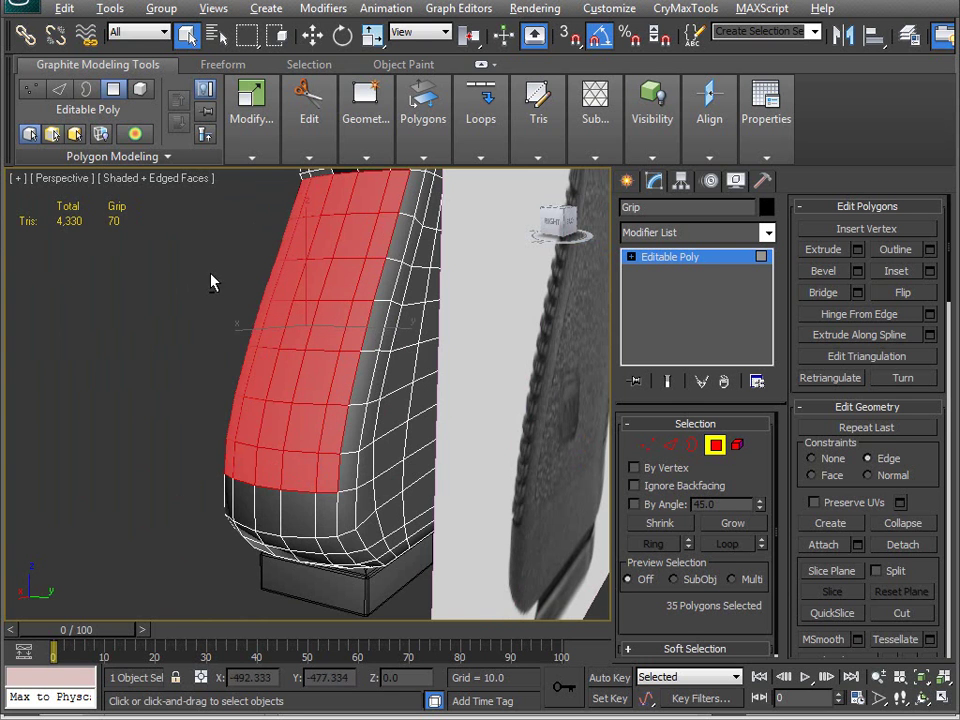
# Step: Check the back-strap polygon selection from the side and rear, and extrude the 35 polygons slightly outward
pyautogui.keyDown('alt'); pyautogui.moveTo(345, 259); pyautogui.dragTo(460, 284, button='middle'); pyautogui.keyUp('alt')
pyautogui.scroll(-6, 325, 372)
pyautogui.moveTo(52, 281); pyautogui.dragTo(161, 287, button='middle')
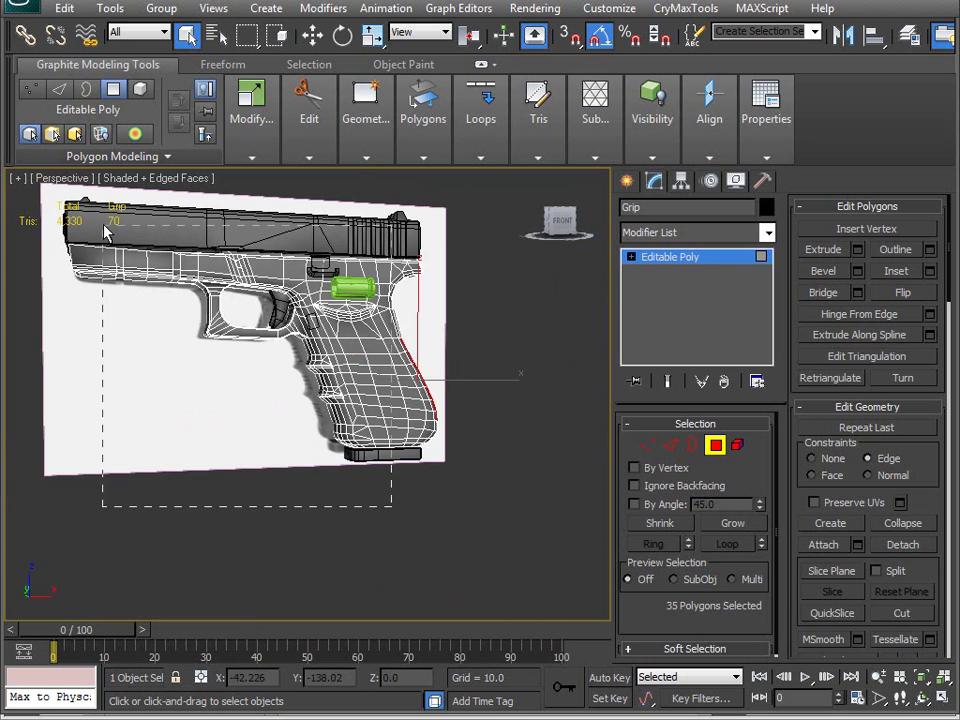
pyautogui.keyDown('alt'); pyautogui.moveTo(108, 236); pyautogui.dragTo(350, 401, button='middle'); pyautogui.keyUp('alt')
pyautogui.scroll(5, 350, 401)
pyautogui.scroll(5, 317, 392)
pyautogui.keyDown('ctrl'); pyautogui.click(388, 231); pyautogui.keyUp('ctrl')
pyautogui.keyDown('ctrl'); pyautogui.click(412, 234); pyautogui.keyUp('ctrl')
pyautogui.keyDown('alt'); pyautogui.moveTo(335, 335); pyautogui.dragTo(435, 362, button='middle'); pyautogui.keyUp('alt')
pyautogui.scroll(-5, 441, 358)
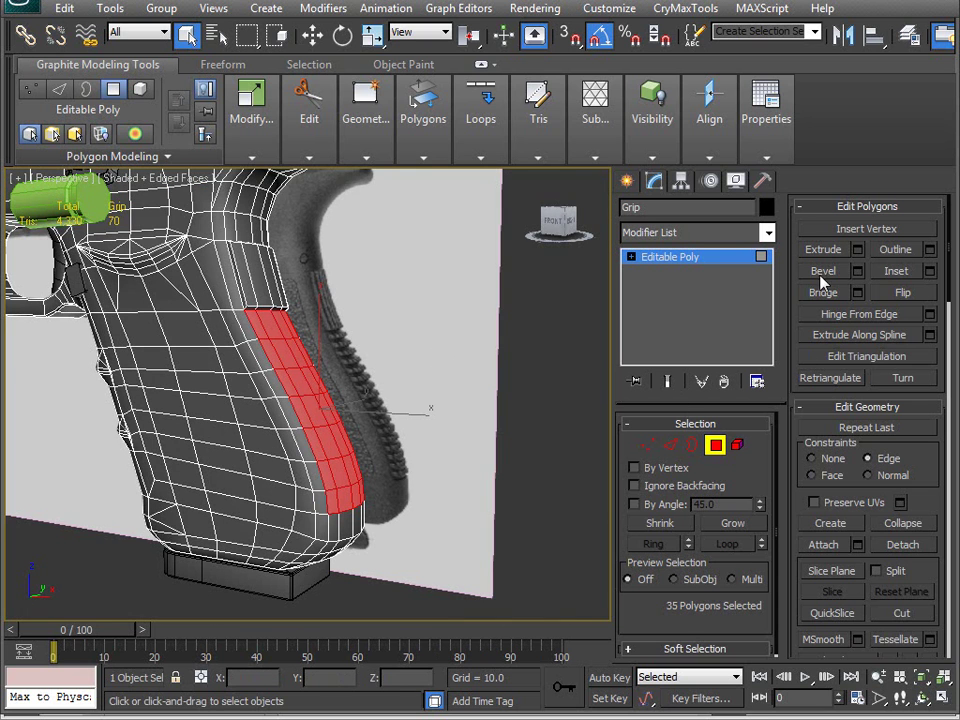
pyautogui.click(857, 250)
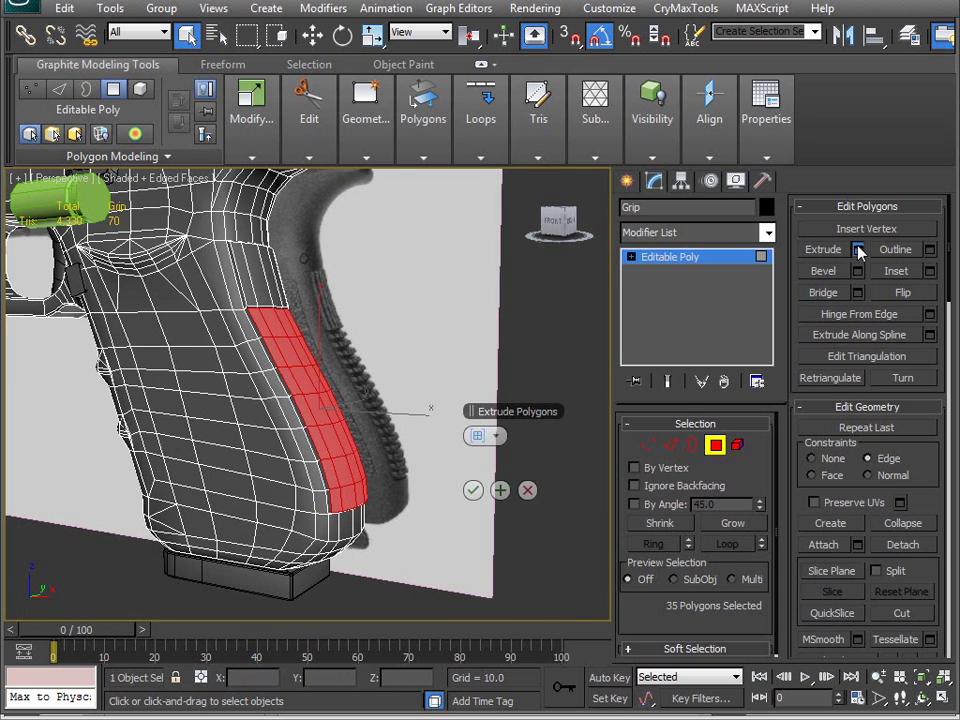
pyautogui.click(480, 490)
# Step: Scale the extruded lower back-strap panel slightly along Z and leave polygon editing
pyautogui.keyDown('alt'); pyautogui.moveTo(238, 544); pyautogui.dragTo(311, 534, button='middle'); pyautogui.keyUp('alt')
pyautogui.press('r')
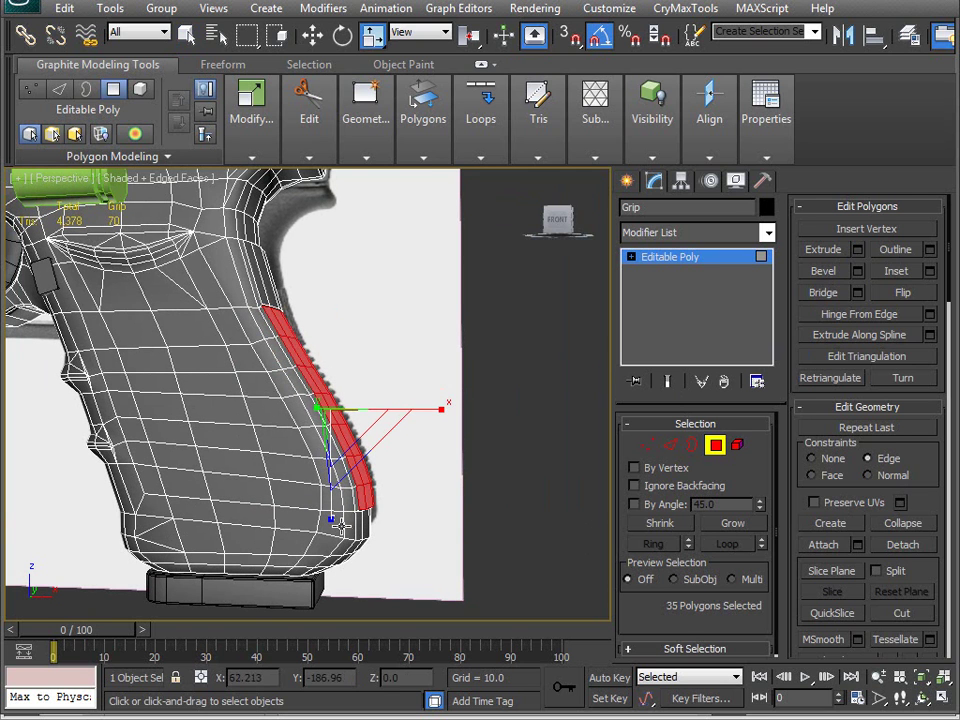
pyautogui.moveTo(332, 514); pyautogui.dragTo(333, 516)
pyautogui.click(467, 392)
pyautogui.keyDown('alt'); pyautogui.moveTo(467, 392); pyautogui.dragTo(605, 447, button='middle'); pyautogui.keyUp('alt')
pyautogui.click(715, 445)
# Step: Examine the raised back-strap panels and the curved side recess of the grip with edged faces turned off
pyautogui.moveTo(221, 399)
pyautogui.keyDown('alt'); pyautogui.mouseDown(button='middle')
pyautogui.moveTo(285, 392)
pyautogui.moveTo(304, 401)
pyautogui.mouseUp(button='middle'); pyautogui.keyUp('alt')
pyautogui.press('F4')
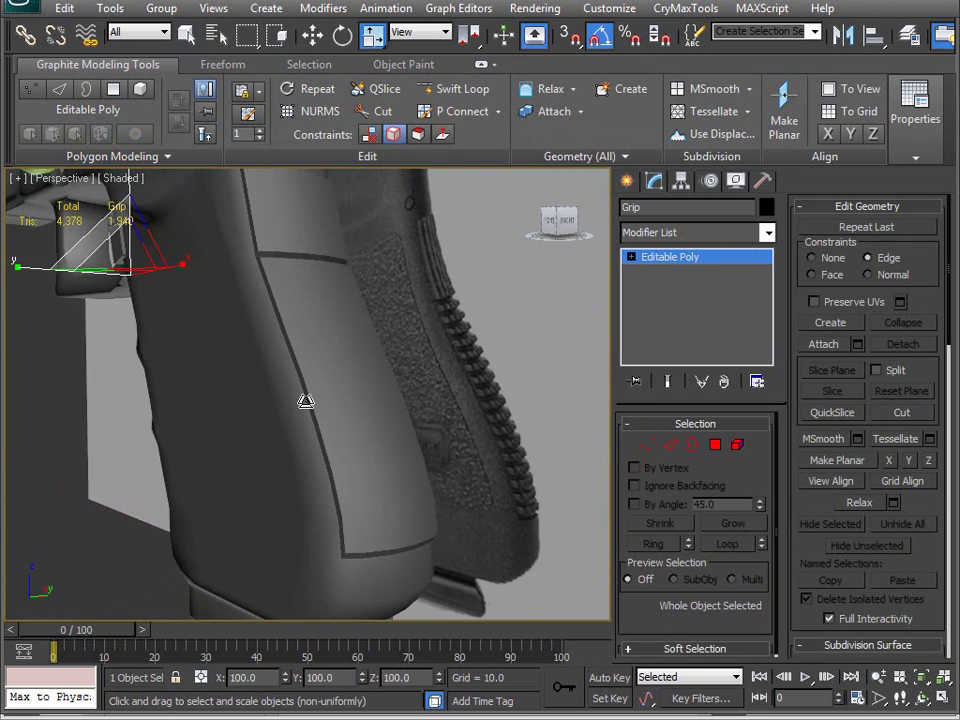
pyautogui.scroll(-5, 304, 401)
pyautogui.keyDown('alt'); pyautogui.moveTo(377, 401); pyautogui.dragTo(318, 412, button='middle'); pyautogui.keyUp('alt')
pyautogui.scroll(4, 272, 381)
pyautogui.scroll(-3, 330, 392)
pyautogui.scroll(3, 342, 452)
pyautogui.scroll(-3, 336, 435)
pyautogui.scroll(-3, 364, 381)
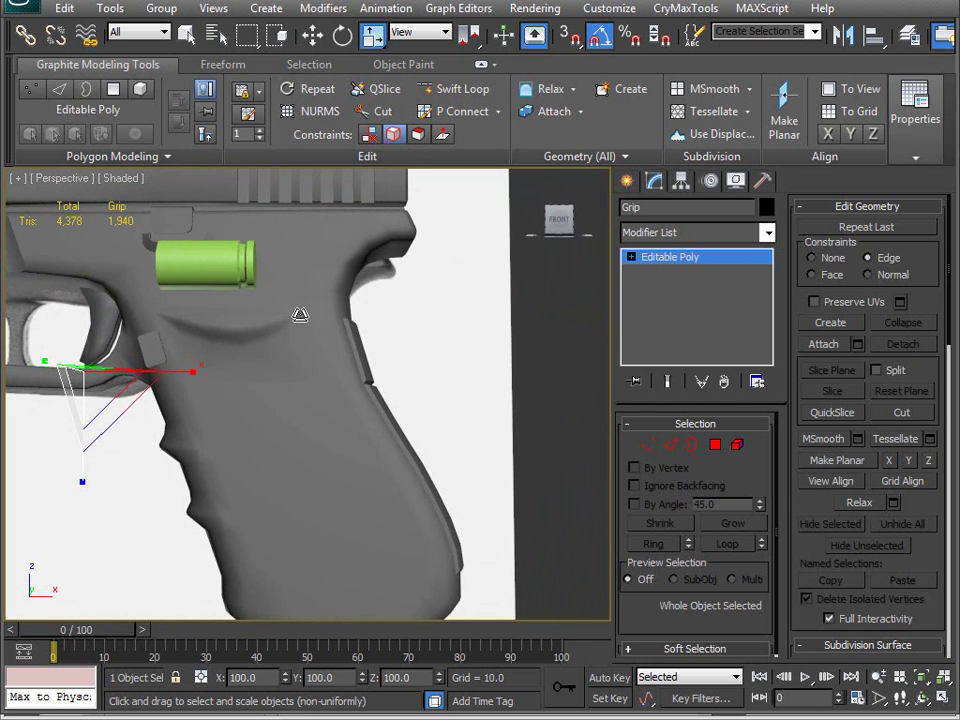
pyautogui.scroll(3, 302, 388)
# Step: Select the vertices around the grip's curved side recess, excluding those on the back strap, and frame them in the Front view
pyautogui.press('1')
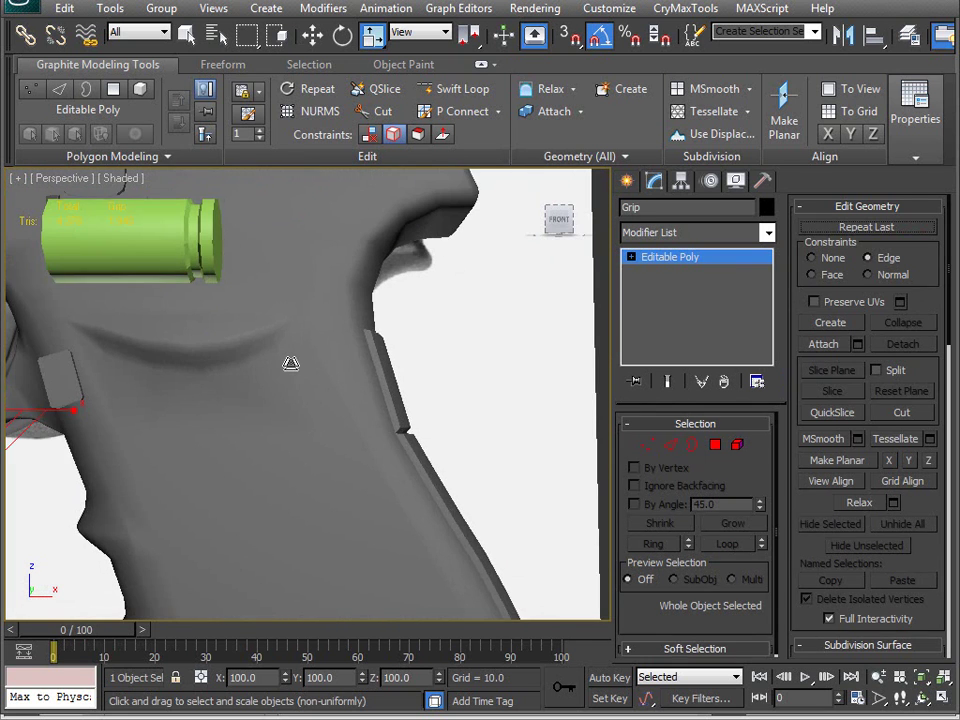
pyautogui.keyDown('alt'); pyautogui.moveTo(274, 411); pyautogui.dragTo(369, 365, button='middle'); pyautogui.keyUp('alt')
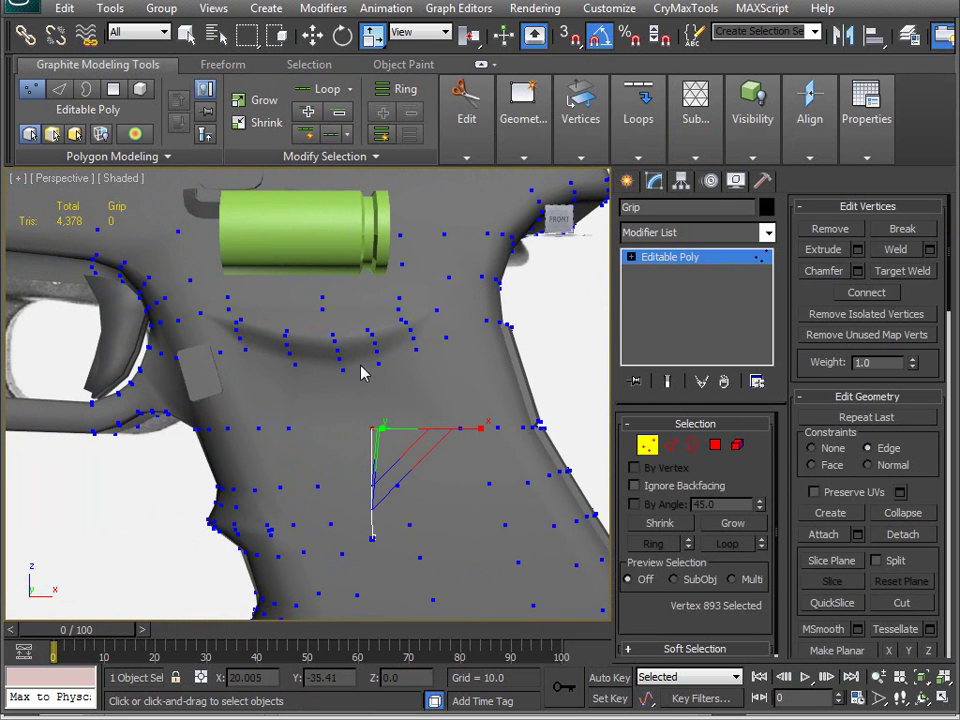
pyautogui.press('q')
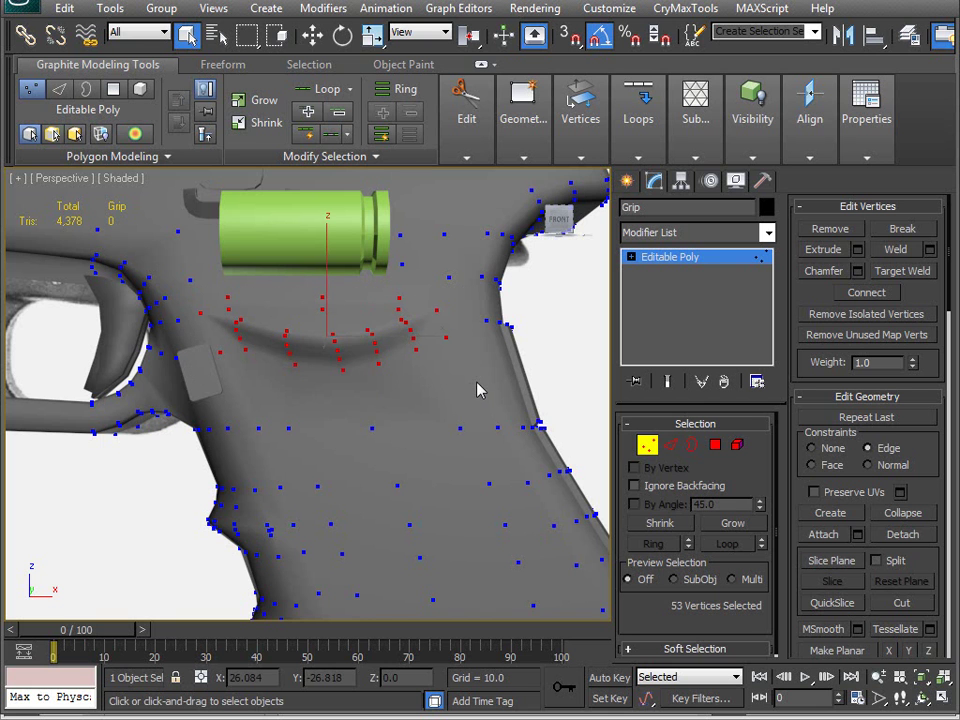
pyautogui.keyDown('alt'); pyautogui.moveTo(449, 400); pyautogui.dragTo(272, 417, button='middle'); pyautogui.keyUp('alt')
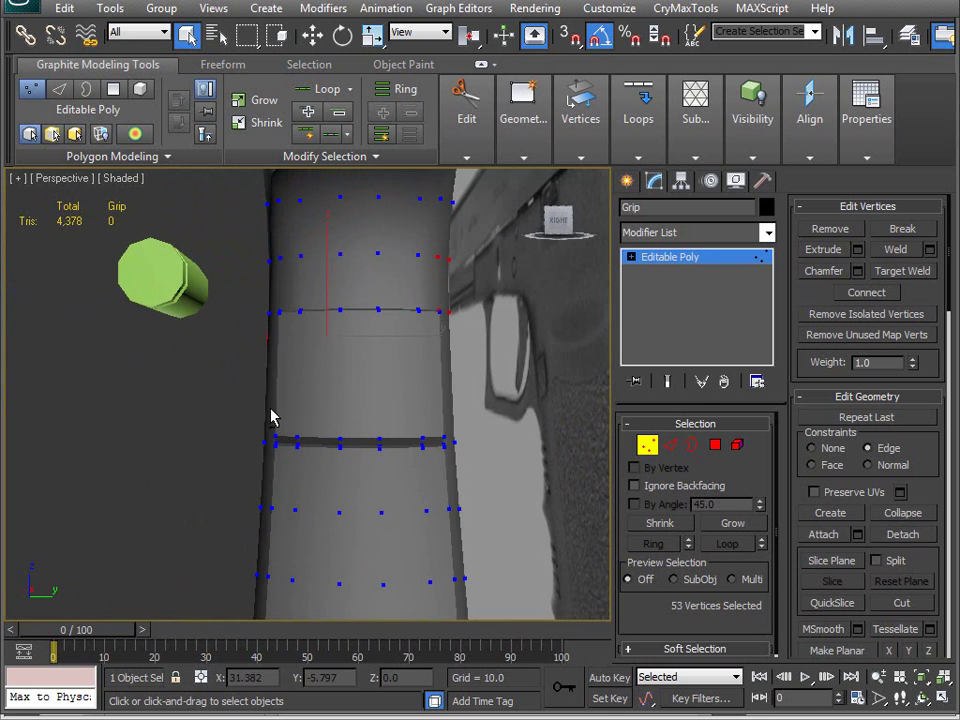
pyautogui.keyDown('alt'); pyautogui.moveTo(533, 514); pyautogui.dragTo(531, 514); pyautogui.keyUp('alt')
pyautogui.keyDown('alt'); pyautogui.moveTo(473, 505); pyautogui.dragTo(377, 429, button='middle'); pyautogui.keyUp('alt')
pyautogui.press('f')
pyautogui.press('z')
pyautogui.scroll(-1, 375, 440)
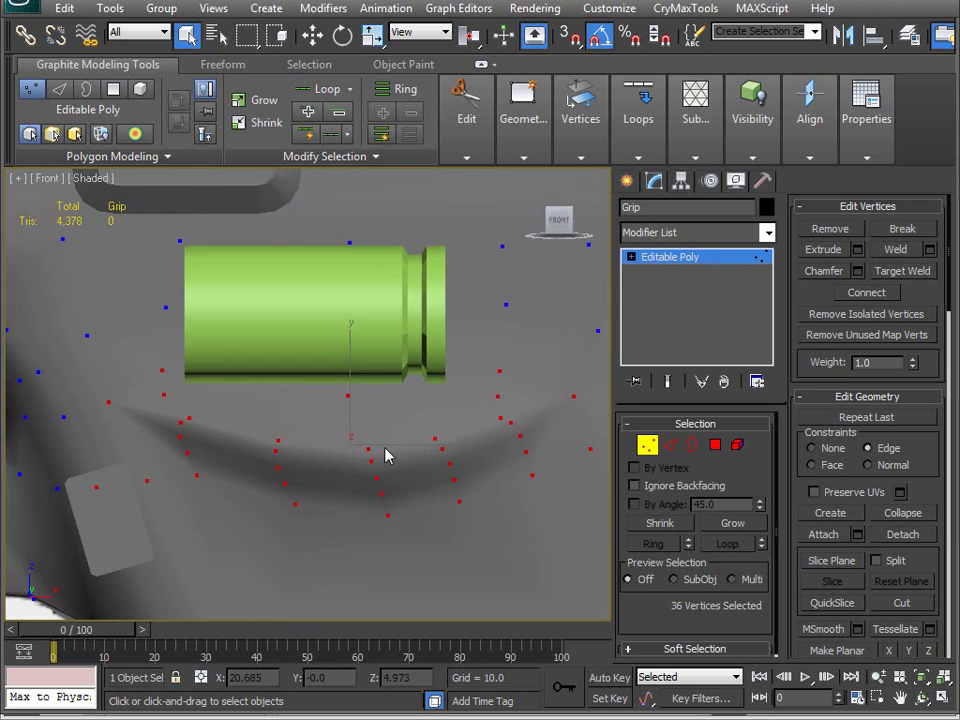
pyautogui.scroll(-2, 433, 394)
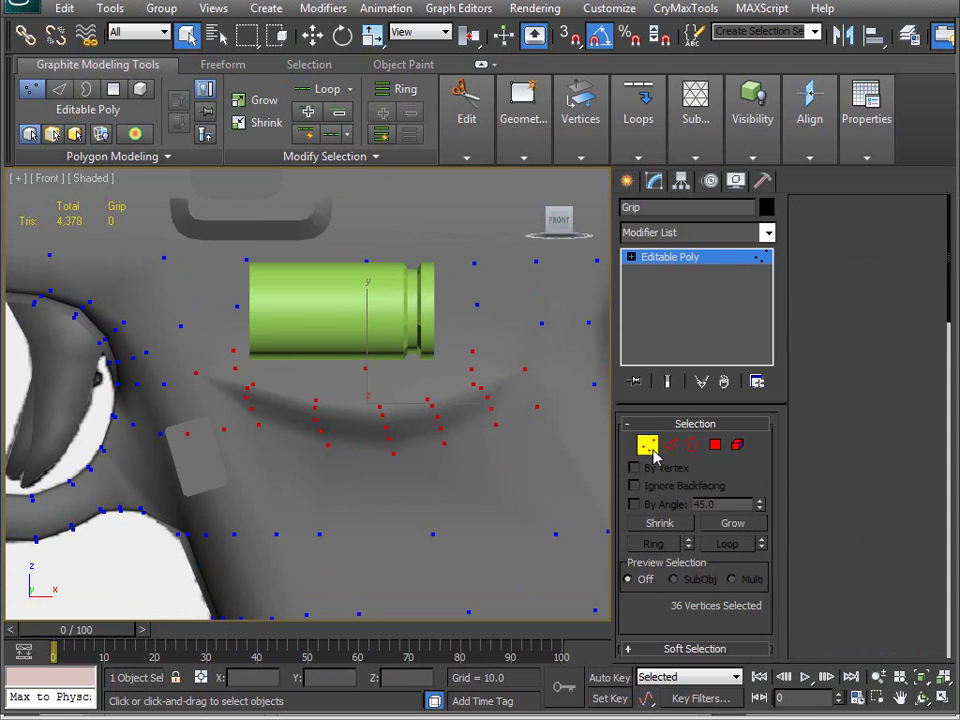
# Step: Hide the empty casing covering the grip and return to vertex editing on the grip
pyautogui.click(652, 447)
pyautogui.rightClick(383, 313)
pyautogui.click(446, 261)
pyautogui.click(441, 347)
pyautogui.press('1')
pyautogui.moveTo(398, 397); pyautogui.dragTo(397, 365, button='middle')
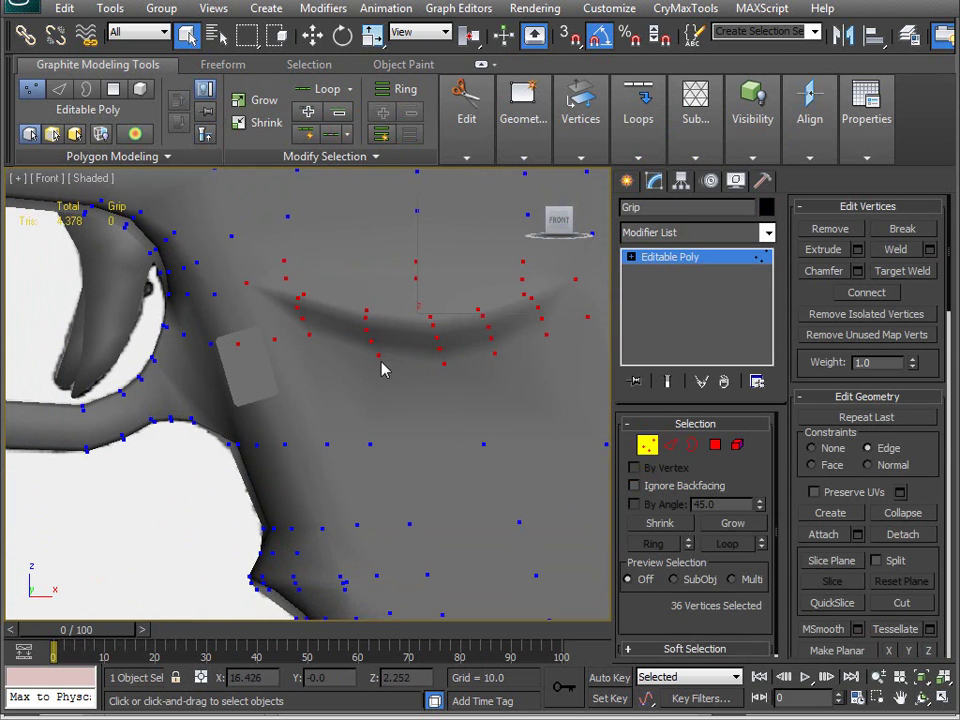
# Step: Show edged faces and deselect the stray vertices beyond the recess's front end, keeping 33 recess vertices selected
pyautogui.moveTo(287, 342)
pyautogui.mouseDown(button='middle')
pyautogui.moveTo(261, 392)
pyautogui.moveTo(204, 406)
pyautogui.moveTo(253, 388)
pyautogui.moveTo(224, 417)
pyautogui.mouseUp(button='middle')
pyautogui.press('F4')
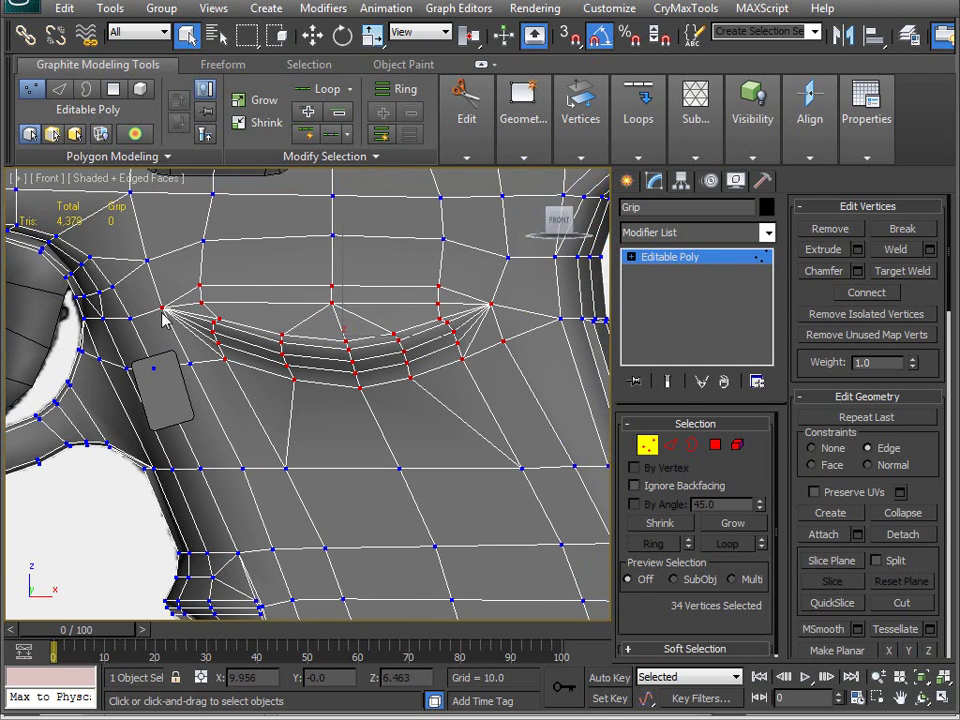
pyautogui.moveTo(313, 316); pyautogui.dragTo(330, 333, button='middle')
pyautogui.moveTo(203, 376); pyautogui.dragTo(249, 325, button='middle')
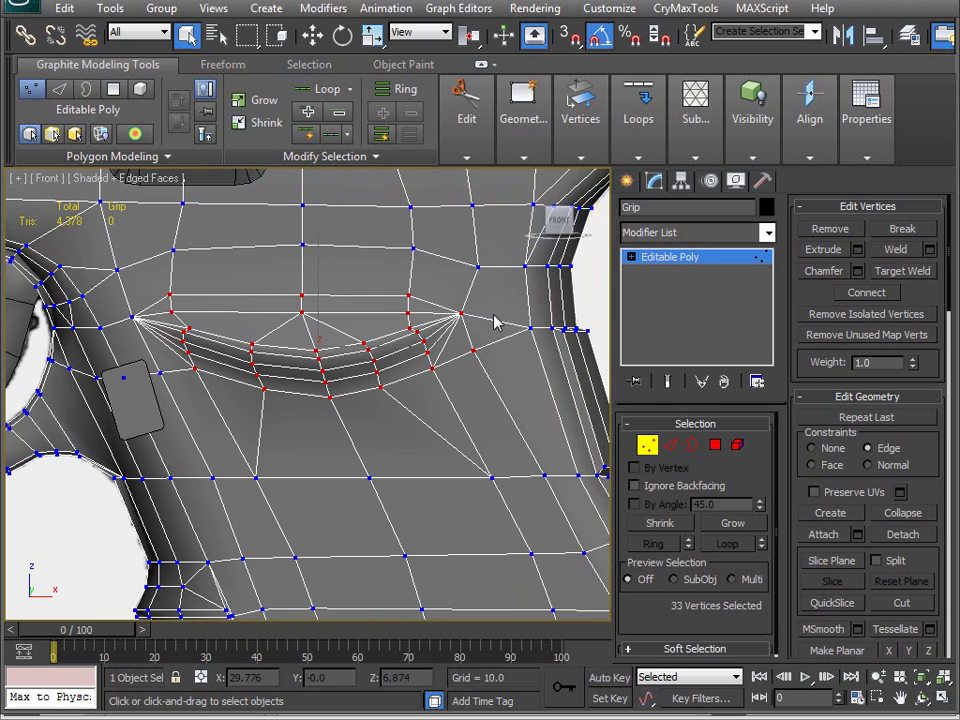
pyautogui.moveTo(376, 378); pyautogui.dragTo(425, 357, button='middle')
pyautogui.moveTo(346, 376); pyautogui.dragTo(291, 404, button='middle')
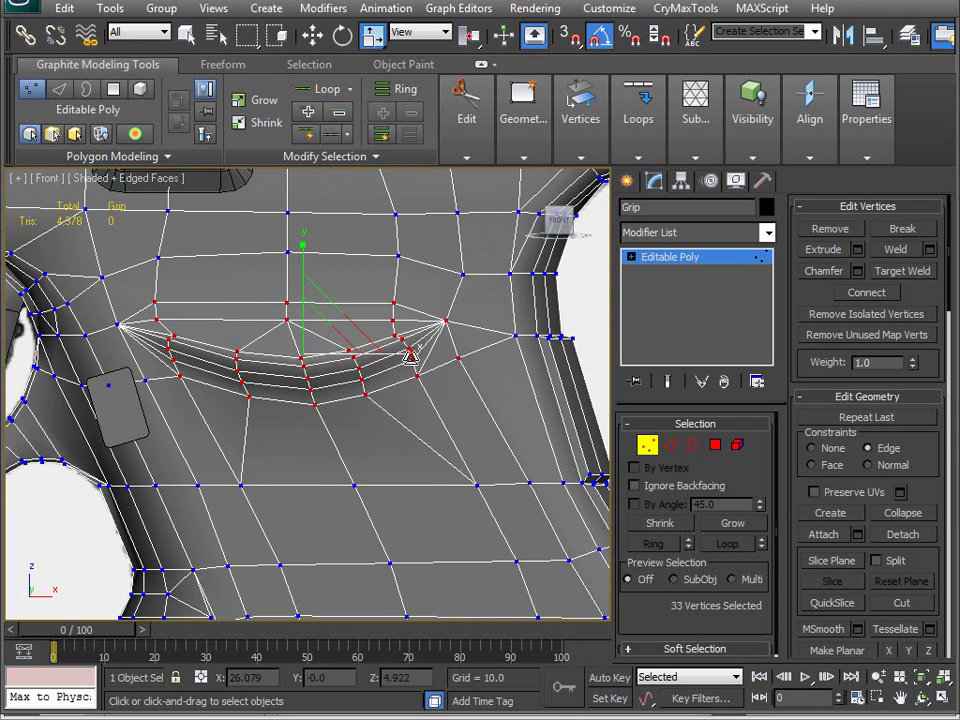
# Step: Set the editing constraint to None and scale the selected recess vertices wider along X
pyautogui.moveTo(412, 354); pyautogui.dragTo(558, 380)
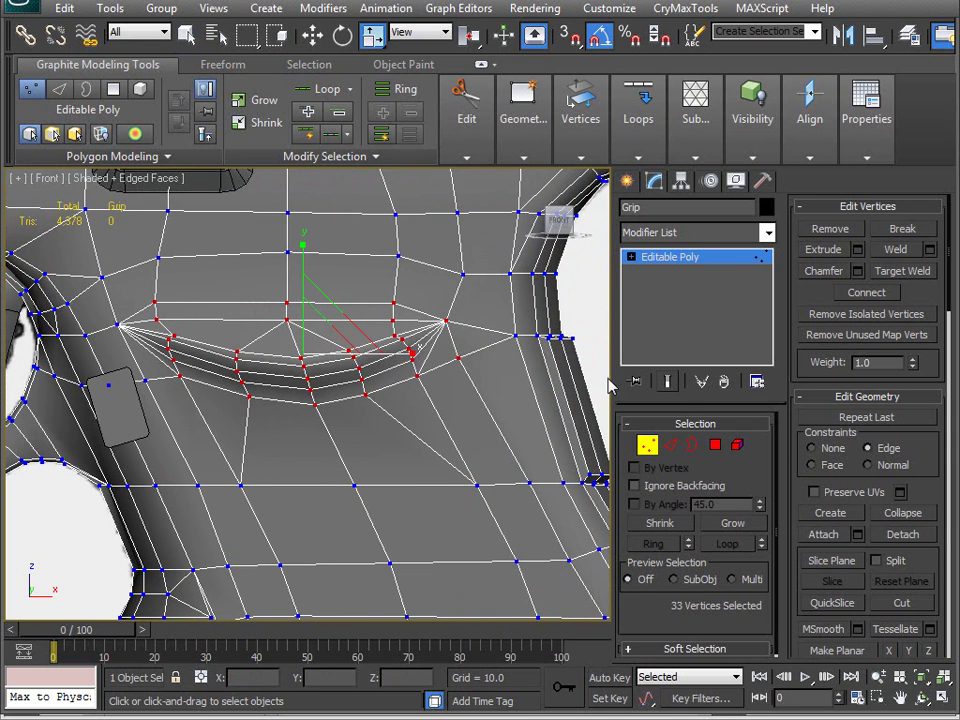
pyautogui.moveTo(409, 350)
pyautogui.mouseDown()
pyautogui.moveTo(418, 355)
pyautogui.moveTo(403, 355)
pyautogui.mouseUp()
pyautogui.press('w')
pyautogui.hotkey('ctrl', 'z')
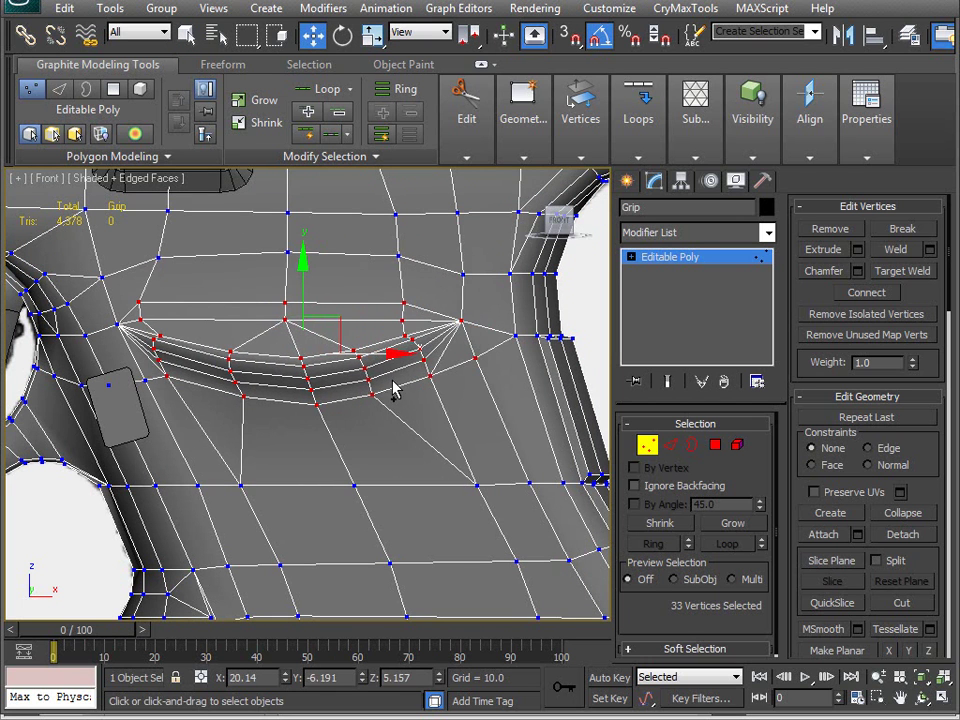
# Step: Scale the selected recess vertices to about 108% along X from the recess's front tip, using the transform coordinate center
pyautogui.moveTo(354, 414); pyautogui.dragTo(352, 418, button='middle')
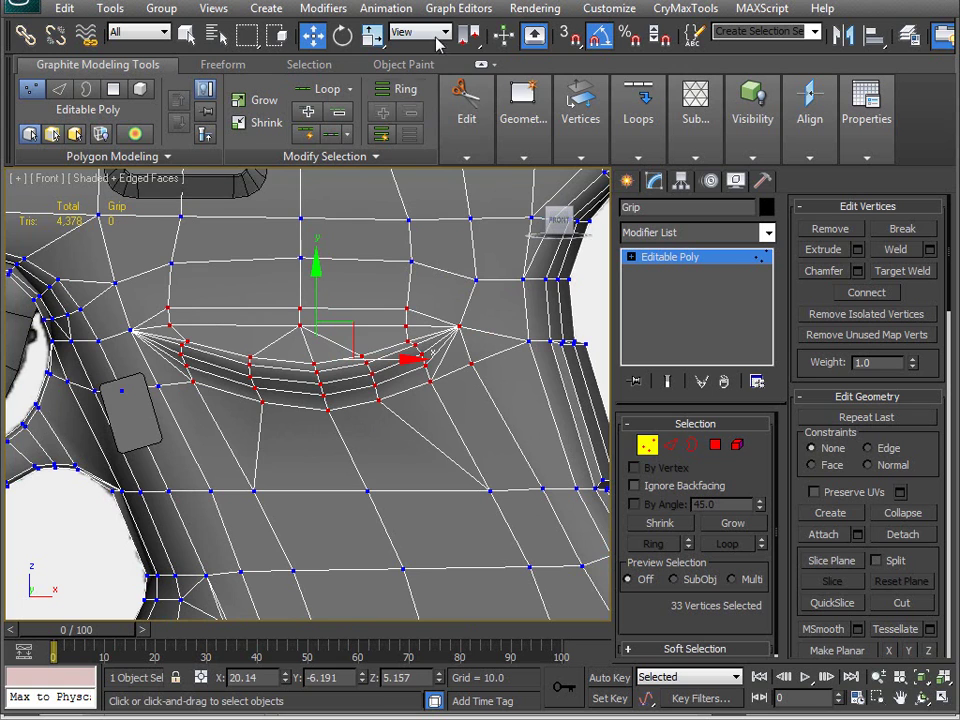
pyautogui.moveTo(283, 405); pyautogui.dragTo(427, 506, button='middle')
pyautogui.scroll(-2, 407, 482)
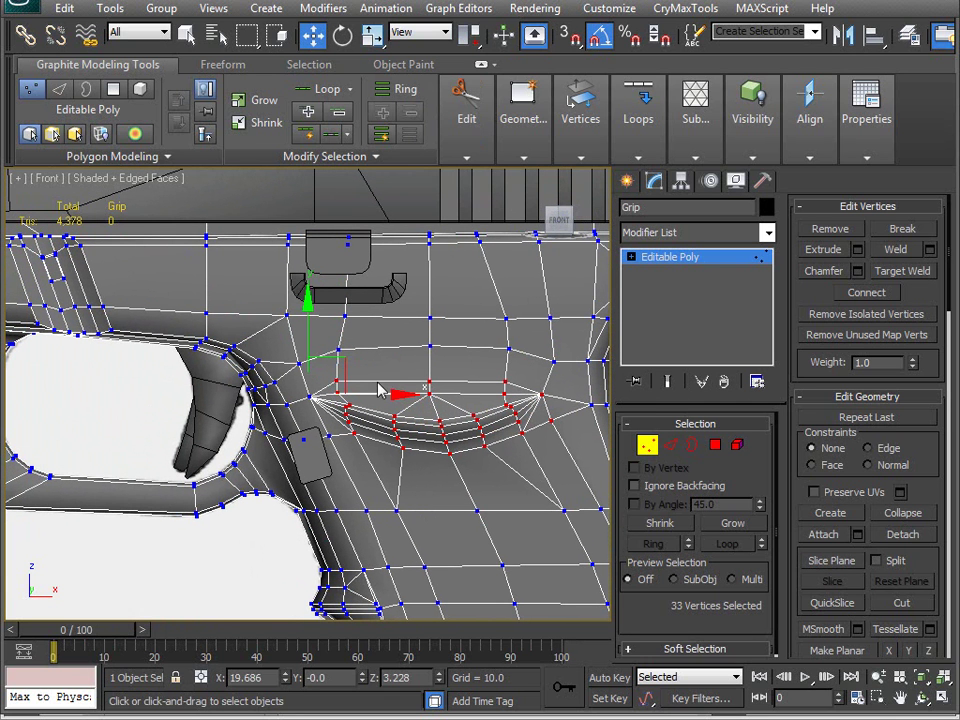
pyautogui.press('r')
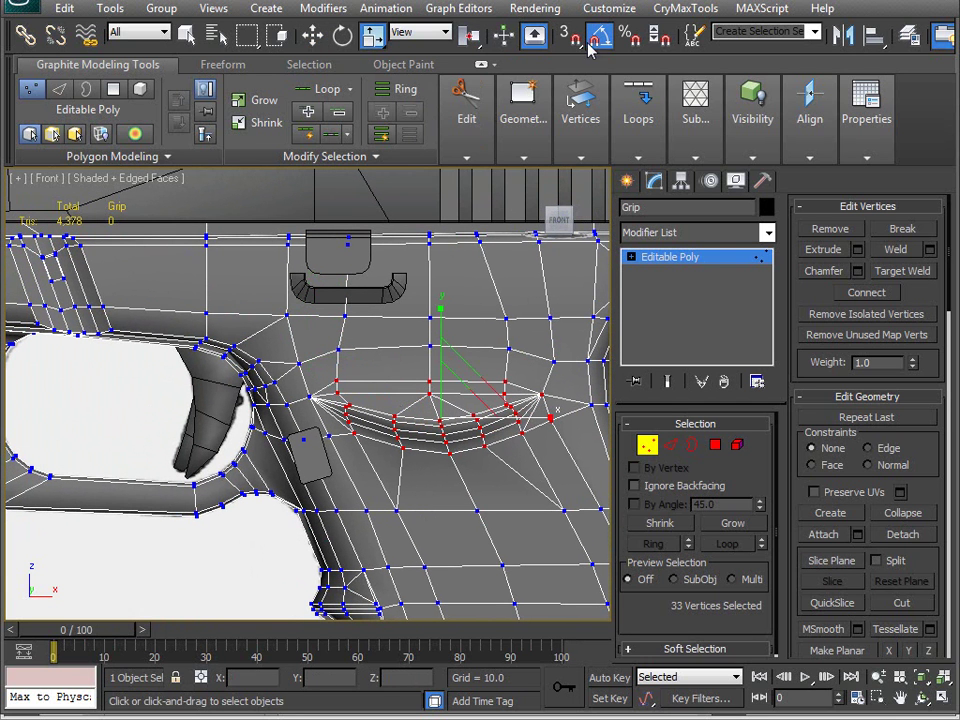
pyautogui.moveTo(468, 33); pyautogui.dragTo(459, 129)
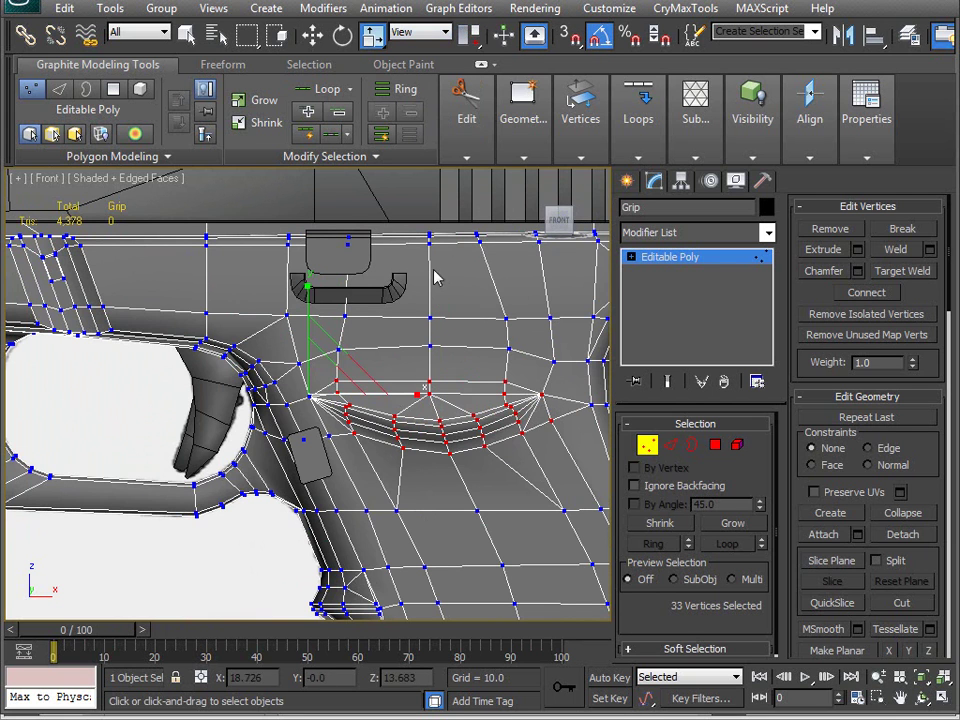
pyautogui.moveTo(418, 397); pyautogui.dragTo(422, 397)
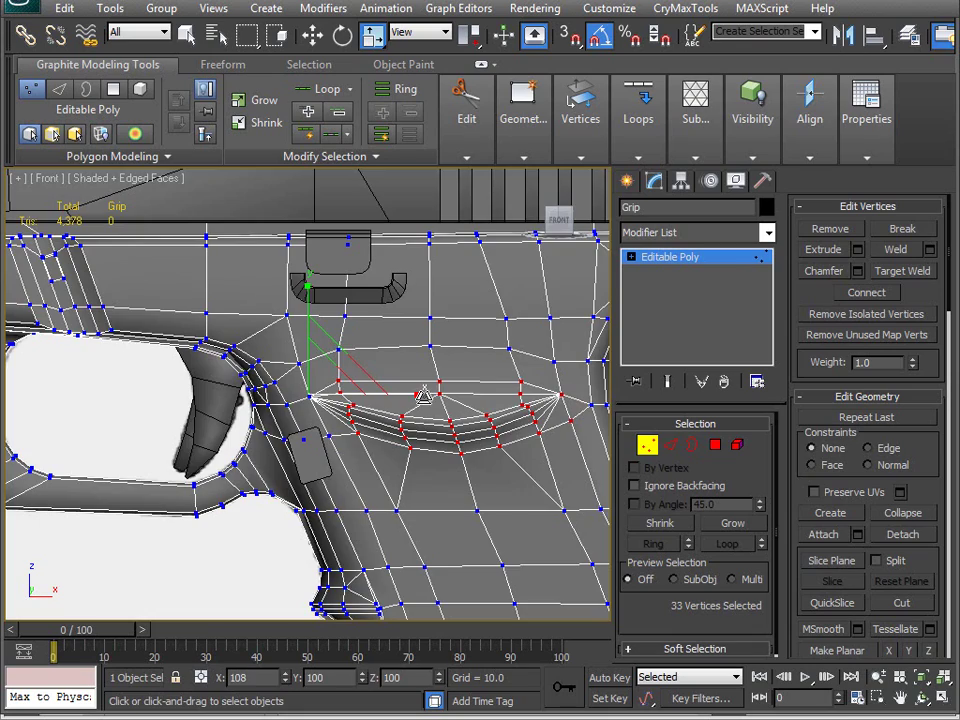
# Step: Turn off the edged-faces display, leave vertex editing on the grip and clear the selection
pyautogui.scroll(-6, 383, 437)
pyautogui.moveTo(332, 422)
pyautogui.keyDown('alt'); pyautogui.mouseDown(button='middle')
pyautogui.moveTo(283, 392)
pyautogui.moveTo(334, 420)
pyautogui.moveTo(283, 411)
pyautogui.mouseUp(button='middle'); pyautogui.keyUp('alt')
pyautogui.press('F4')
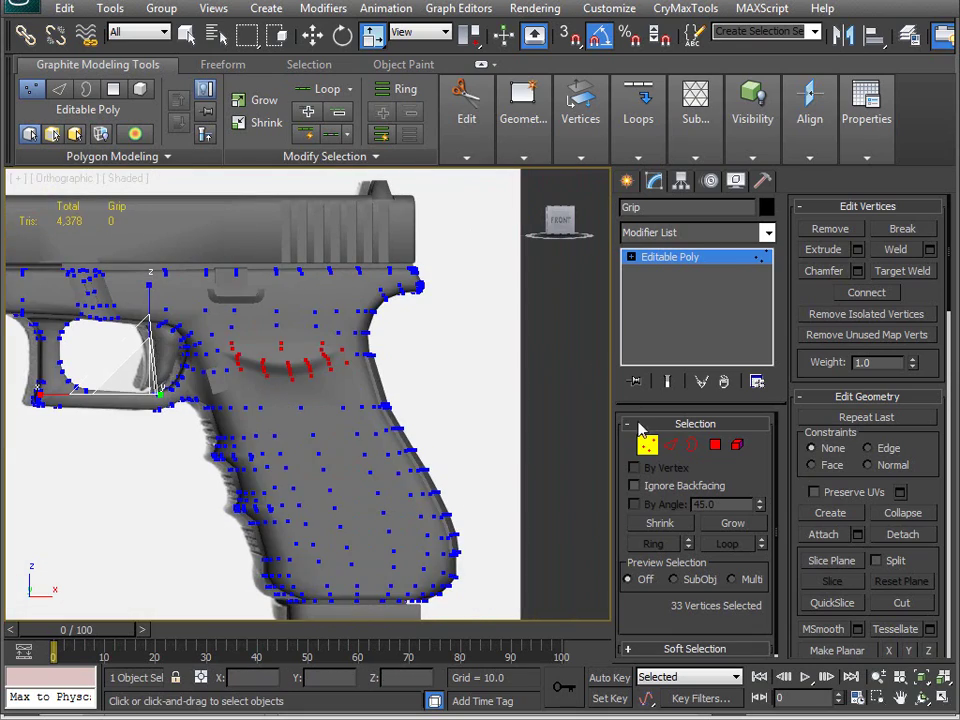
pyautogui.click(645, 451)
pyautogui.click(467, 328)
# Step: Frame the scene in the Perspective view, select the ten pistol objects and hide the unselected reference image
pyautogui.moveTo(412, 369); pyautogui.dragTo(427, 279, button='middle')
pyautogui.scroll(-5, 381, 296)
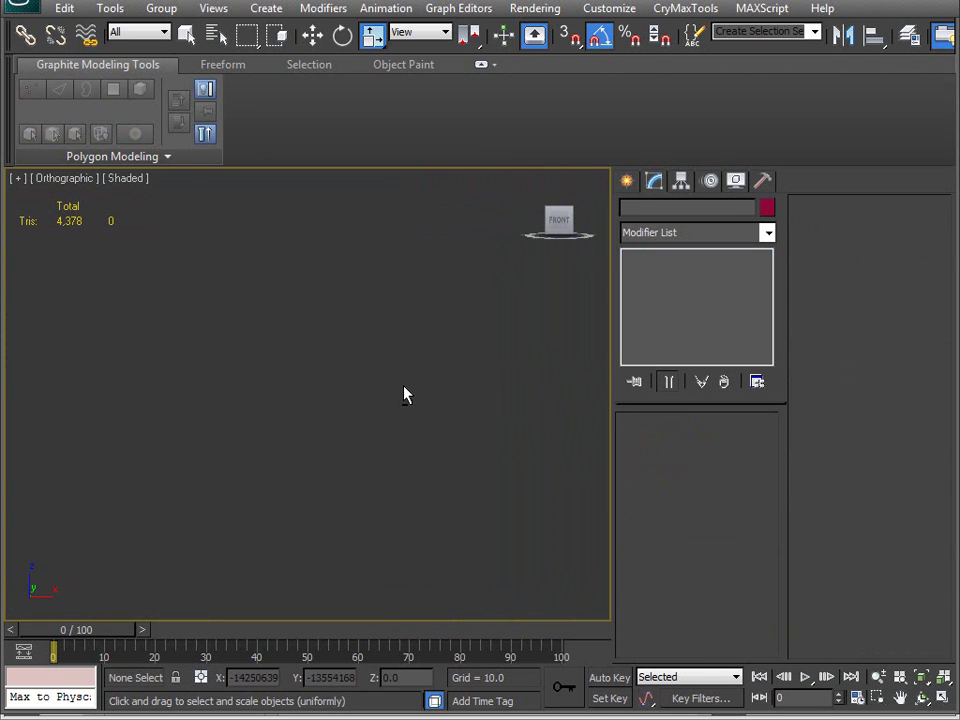
pyautogui.press('v')
pyautogui.press('p')
pyautogui.press('z')
pyautogui.keyDown('alt'); pyautogui.moveTo(403, 394); pyautogui.dragTo(494, 423, button='middle'); pyautogui.keyUp('alt')
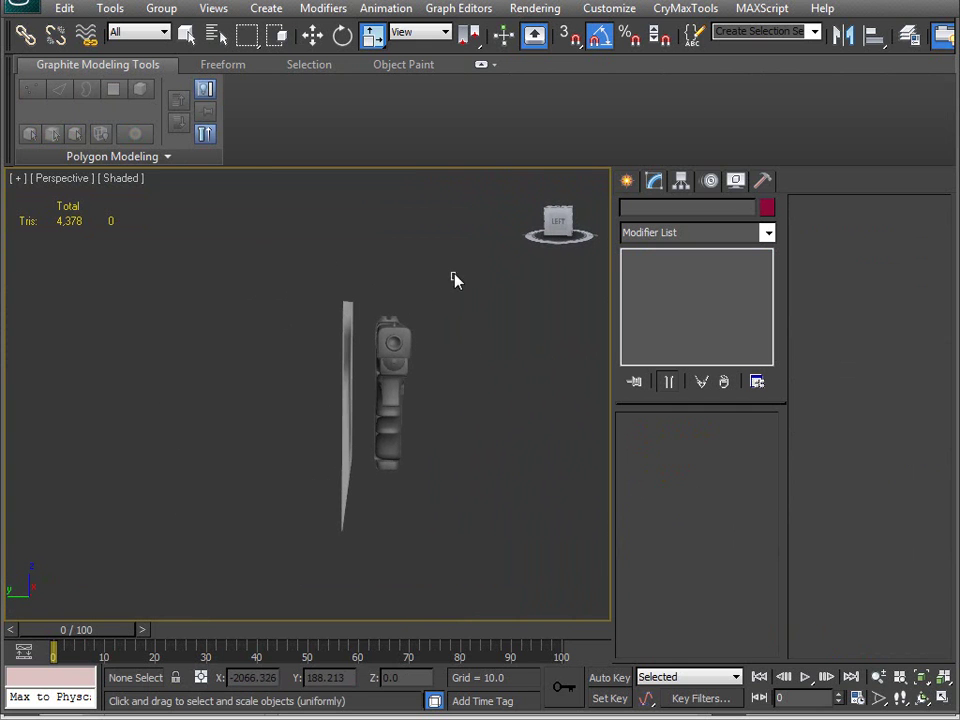
pyautogui.moveTo(370, 536); pyautogui.dragTo(369, 532)
pyautogui.keyDown('alt'); pyautogui.moveTo(369, 532); pyautogui.dragTo(466, 408, button='middle'); pyautogui.keyUp('alt')
pyautogui.rightClick(466, 408)
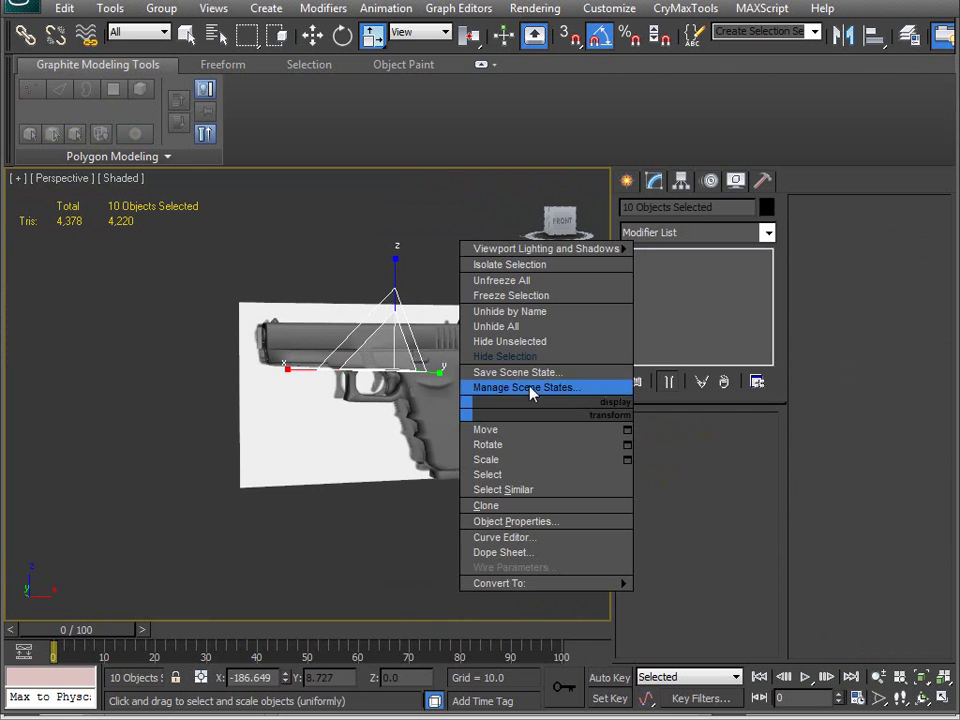
pyautogui.click(538, 344)
# Step: Show edged faces and examine the grip's mesh on the opposite side, from the lower handle up to the slide
pyautogui.keyDown('alt'); pyautogui.moveTo(343, 386); pyautogui.dragTo(576, 388, button='middle'); pyautogui.keyUp('alt')
pyautogui.moveTo(380, 385); pyautogui.dragTo(400, 420, button='middle')
pyautogui.scroll(5, 411, 418)
pyautogui.moveTo(468, 468)
pyautogui.mouseDown(button='middle')
pyautogui.moveTo(401, 409)
pyautogui.moveTo(366, 406)
pyautogui.moveTo(366, 420)
pyautogui.moveTo(347, 399)
pyautogui.moveTo(340, 215)
pyautogui.moveTo(347, 321)
pyautogui.moveTo(396, 317)
pyautogui.moveTo(371, 410)
pyautogui.moveTo(446, 212)
pyautogui.moveTo(424, 274)
pyautogui.moveTo(489, 285)
pyautogui.moveTo(403, 283)
pyautogui.moveTo(355, 407)
pyautogui.mouseUp(button='middle')
pyautogui.press('F4')
pyautogui.scroll(5, 362, 422)
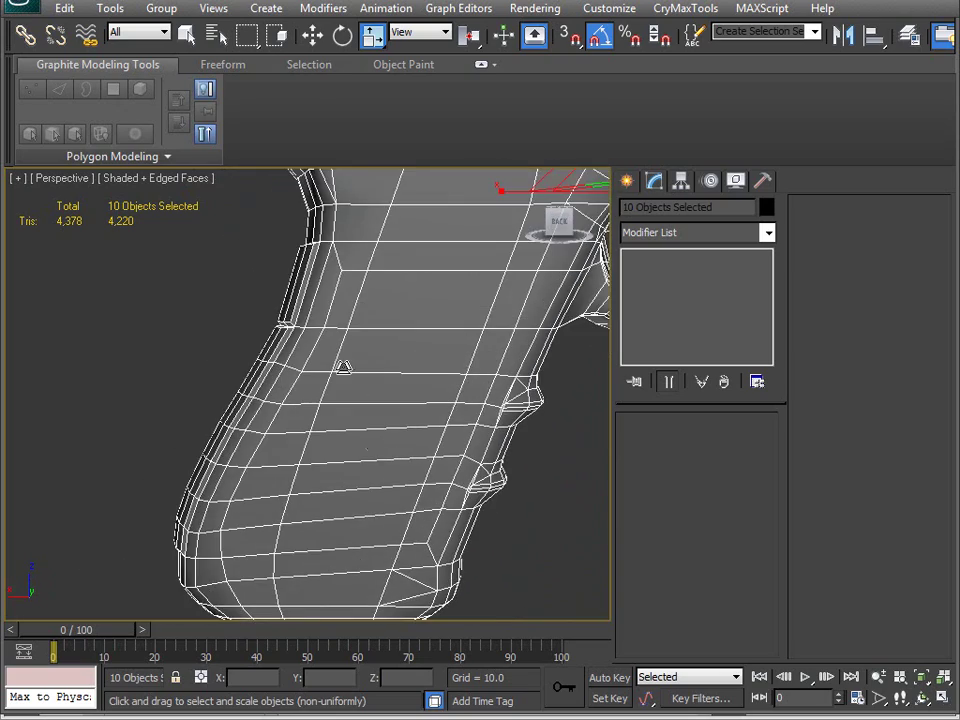
pyautogui.keyDown('alt'); pyautogui.moveTo(330, 262); pyautogui.dragTo(363, 412, button='middle'); pyautogui.keyUp('alt')
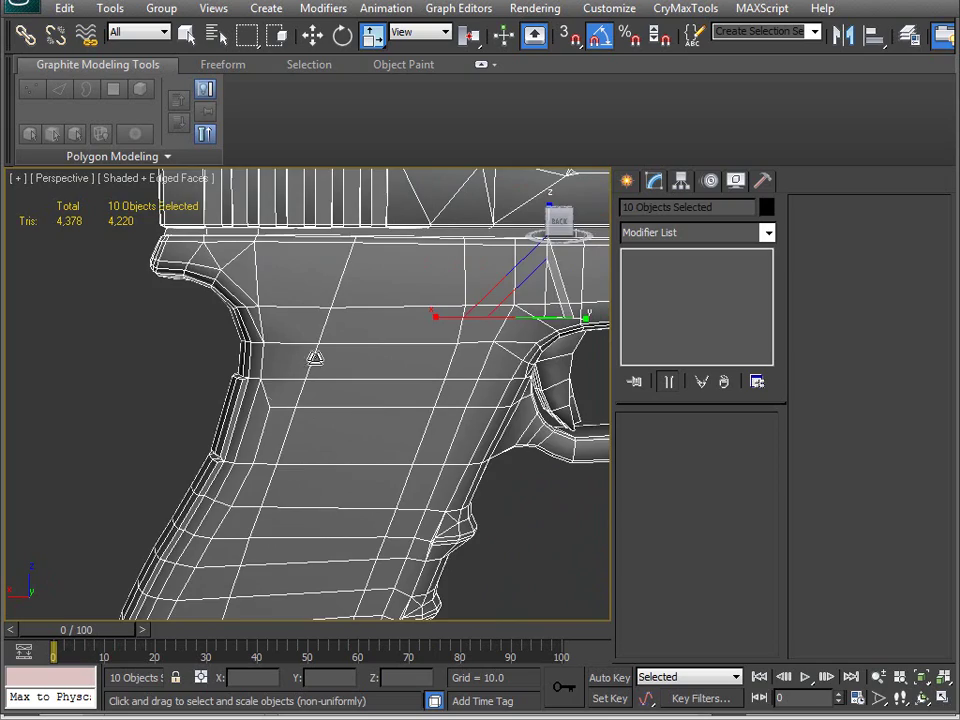
pyautogui.keyDown('alt'); pyautogui.moveTo(290, 400); pyautogui.dragTo(205, 288, button='middle'); pyautogui.keyUp('alt')
pyautogui.moveTo(281, 373)
pyautogui.keyDown('alt'); pyautogui.mouseDown(button='middle')
pyautogui.moveTo(275, 390)
pyautogui.moveTo(377, 429)
pyautogui.moveTo(283, 420)
pyautogui.moveTo(364, 426)
pyautogui.moveTo(286, 340)
pyautogui.moveTo(293, 308)
pyautogui.moveTo(261, 276)
pyautogui.moveTo(249, 277)
pyautogui.moveTo(263, 332)
pyautogui.moveTo(330, 276)
pyautogui.mouseUp(button='middle'); pyautogui.keyUp('alt')
# Step: Select the grip with the help of the wireframe display and hide all other objects
pyautogui.press('F3')
pyautogui.click(431, 499)
pyautogui.scroll(3, 352, 467)
pyautogui.keyDown('alt'); pyautogui.moveTo(352, 467); pyautogui.dragTo(292, 411, button='middle'); pyautogui.keyUp('alt')
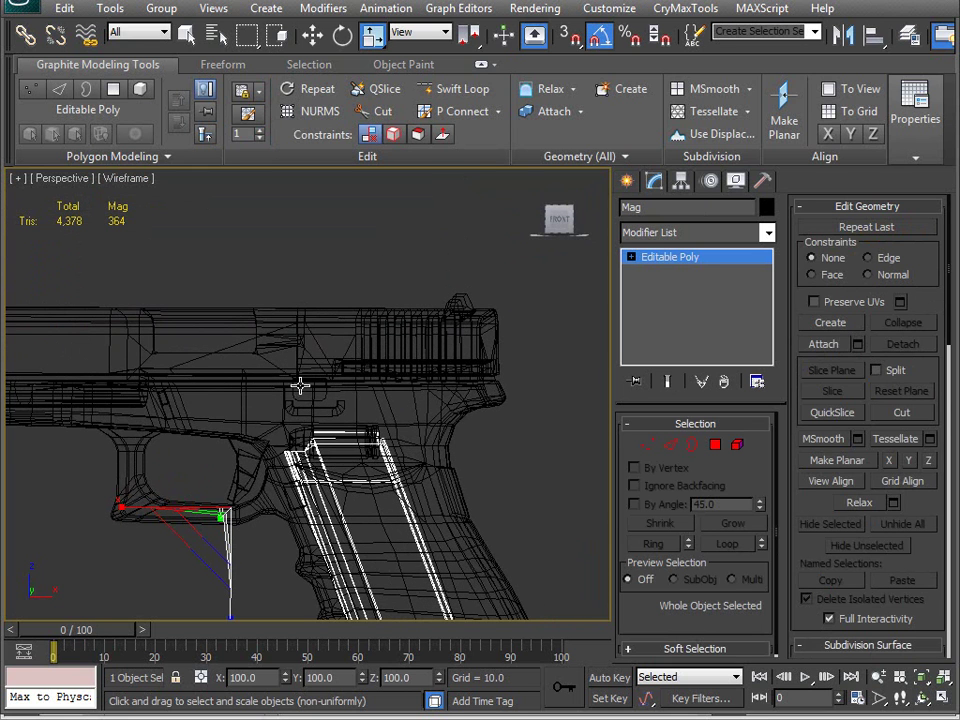
pyautogui.keyDown('alt'); pyautogui.moveTo(316, 424); pyautogui.dragTo(437, 399, button='middle'); pyautogui.keyUp('alt')
pyautogui.click(437, 399)
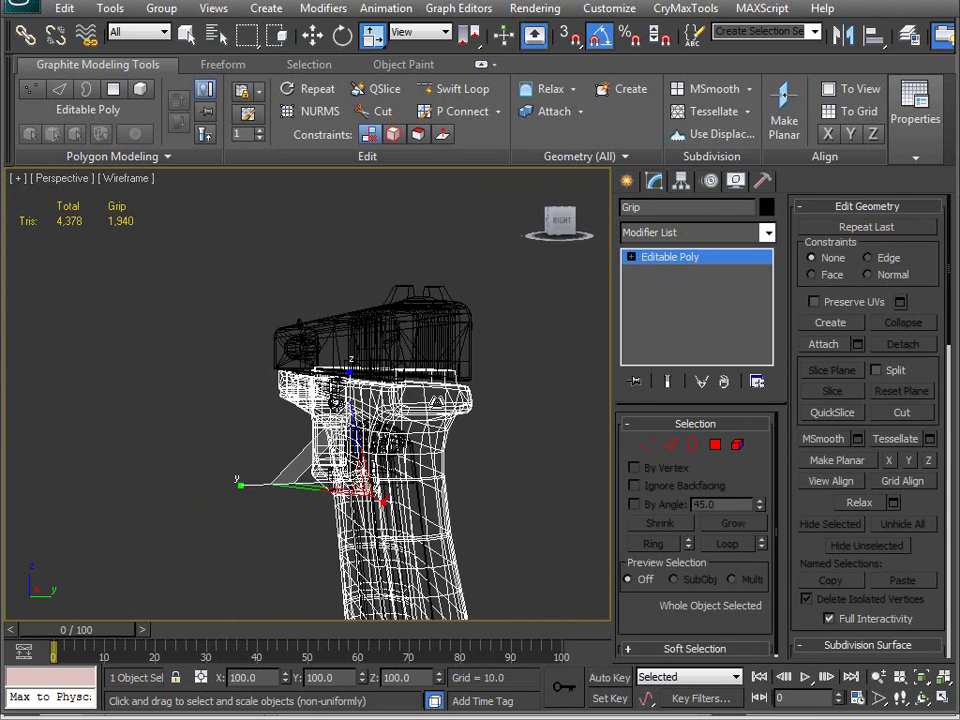
pyautogui.press('F3')
pyautogui.keyDown('alt'); pyautogui.moveTo(320, 305); pyautogui.dragTo(440, 300, button='middle'); pyautogui.keyUp('alt')
pyautogui.rightClick(355, 370)
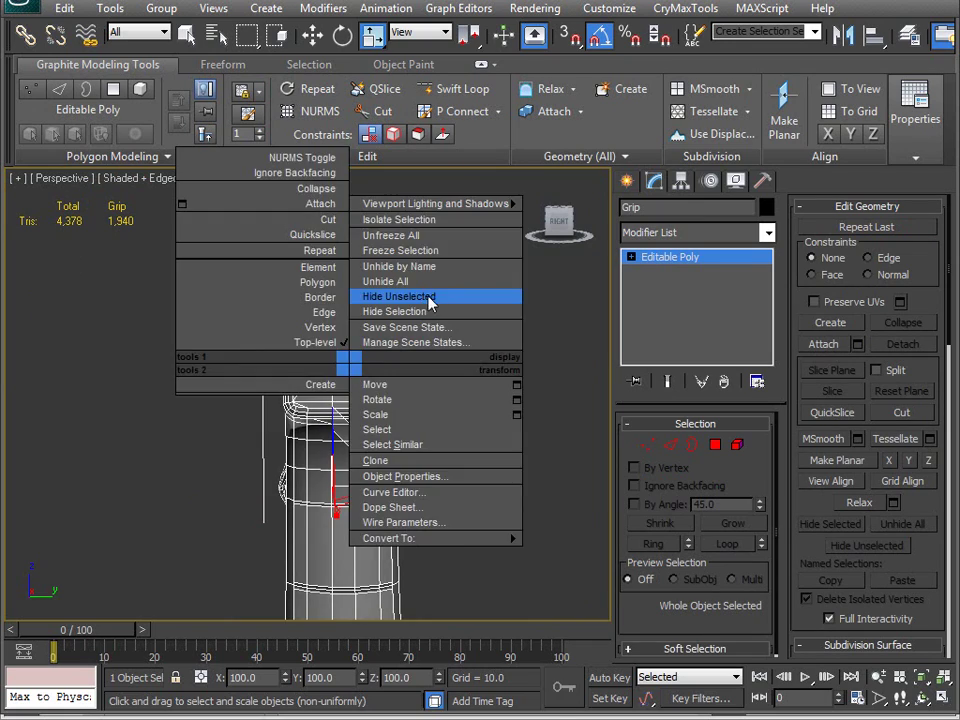
pyautogui.keyDown('alt'); pyautogui.moveTo(355, 370); pyautogui.dragTo(298, 420, button='middle'); pyautogui.keyUp('alt')
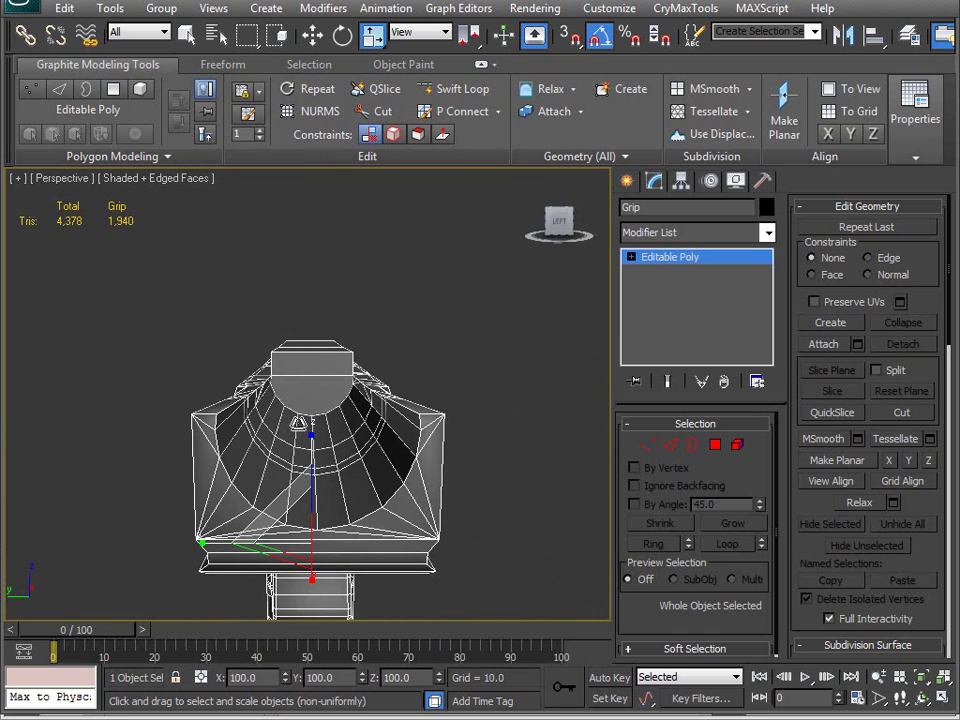
# Step: Select the five crosswise edges on the grip's raised top block and connect them with lengthwise edges
pyautogui.press('2')
pyautogui.keyDown('alt'); pyautogui.moveTo(479, 388); pyautogui.dragTo(176, 395, button='middle'); pyautogui.keyUp('alt')
pyautogui.keyDown('alt'); pyautogui.click(368, 380); pyautogui.keyUp('alt')
pyautogui.keyDown('alt'); pyautogui.moveTo(368, 380); pyautogui.dragTo(388, 444, button='middle'); pyautogui.keyUp('alt')
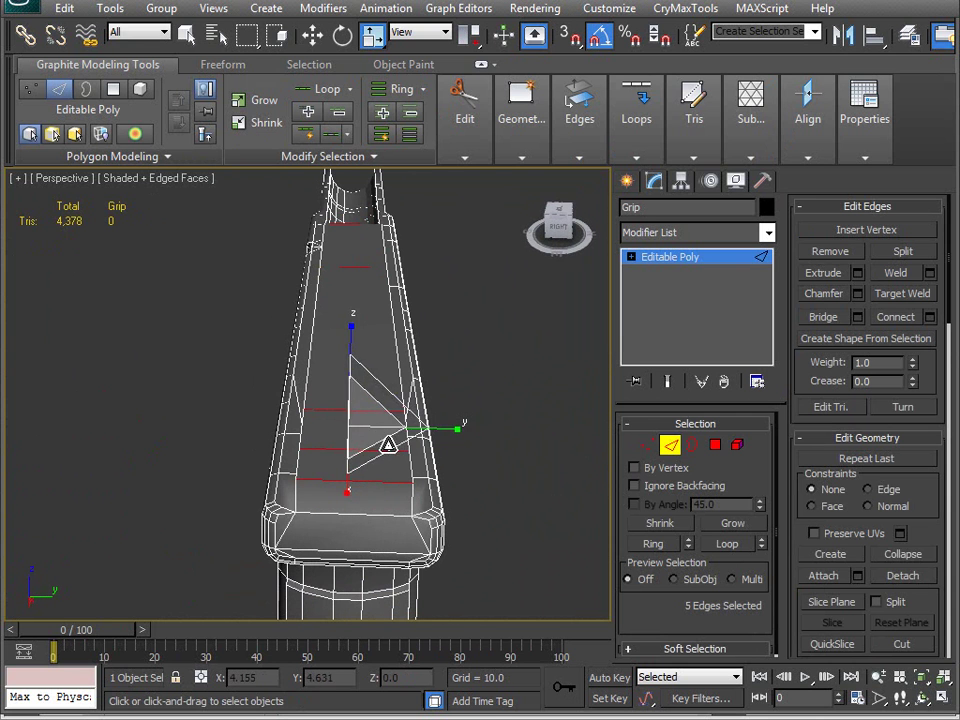
pyautogui.click(929, 318)
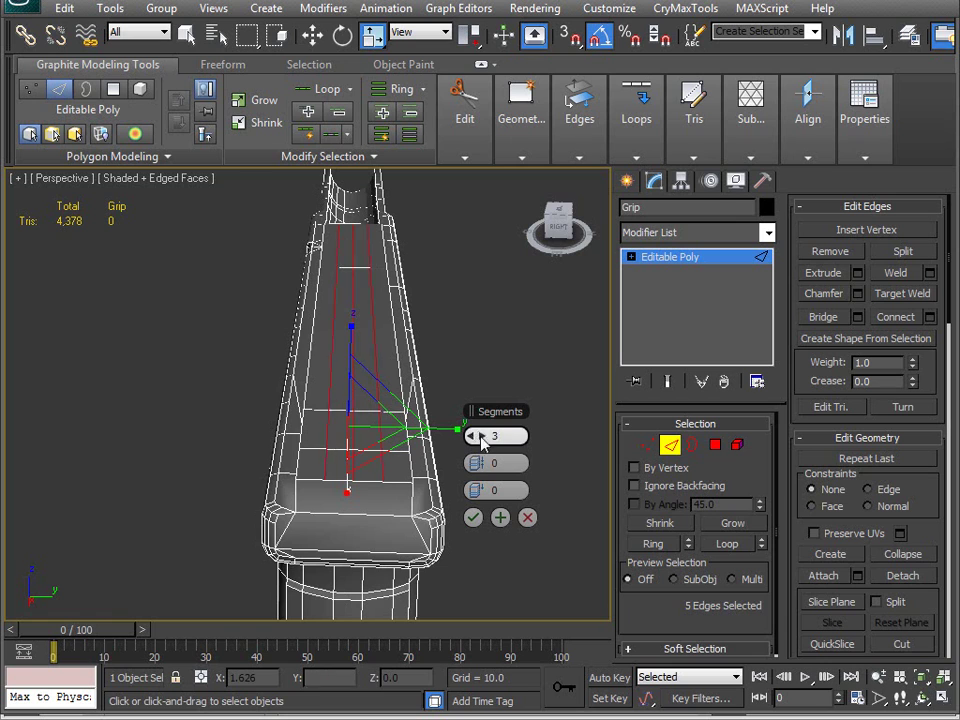
pyautogui.click(475, 518)
# Step: Connect the two vertical edges at the rear end of the top block with a horizontal edge
pyautogui.keyDown('alt'); pyautogui.moveTo(476, 521); pyautogui.dragTo(427, 431, button='middle'); pyautogui.keyUp('alt')
pyautogui.click(428, 428)
pyautogui.keyDown('ctrl'); pyautogui.click(534, 416); pyautogui.keyUp('ctrl')
pyautogui.keyDown('alt'); pyautogui.moveTo(302, 443); pyautogui.dragTo(318, 414, button='middle'); pyautogui.keyUp('alt')
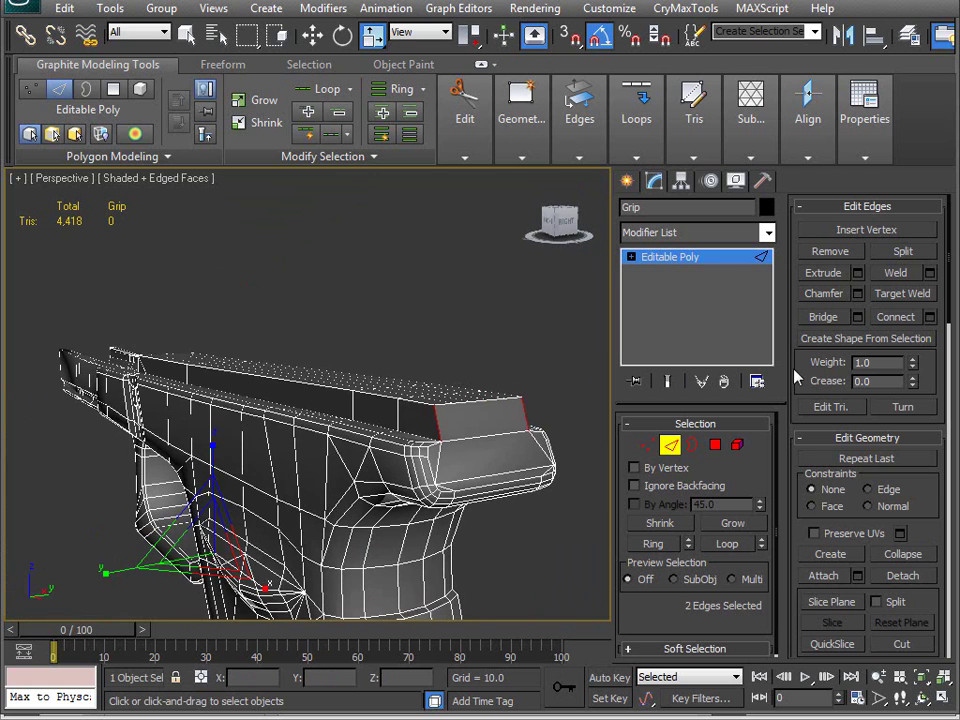
pyautogui.click(930, 318)
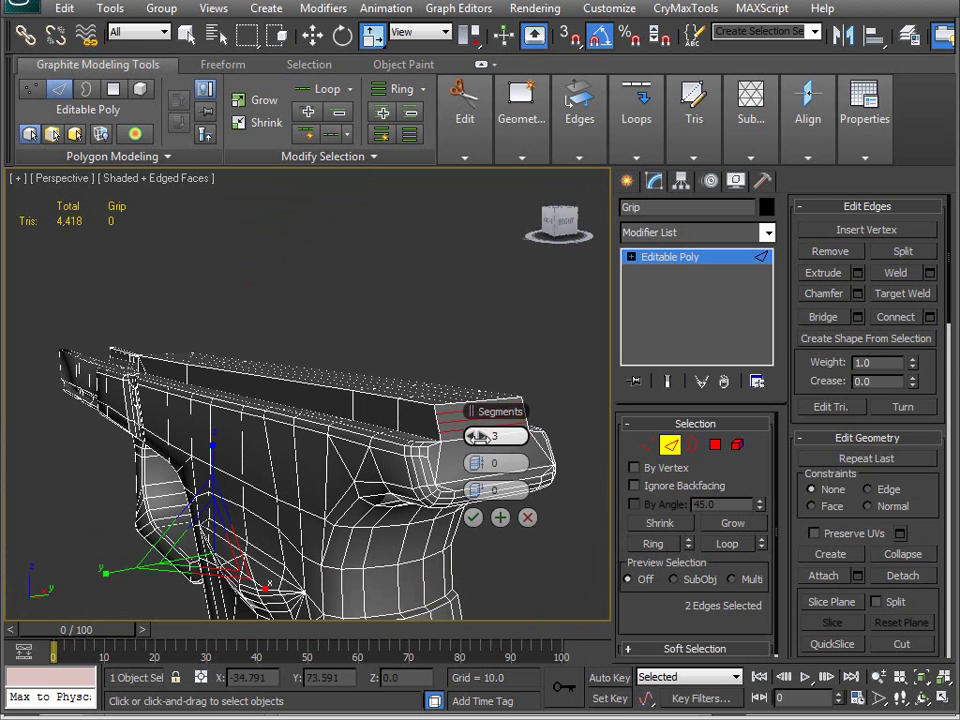
pyautogui.moveTo(480, 436); pyautogui.dragTo(470, 436)
pyautogui.click(473, 517)
# Step: Connect the two vertical edges at the front end of the top block
pyautogui.scroll(2, 250, 446)
pyautogui.keyDown('alt'); pyautogui.moveTo(250, 446); pyautogui.dragTo(428, 370, button='middle'); pyautogui.keyUp('alt')
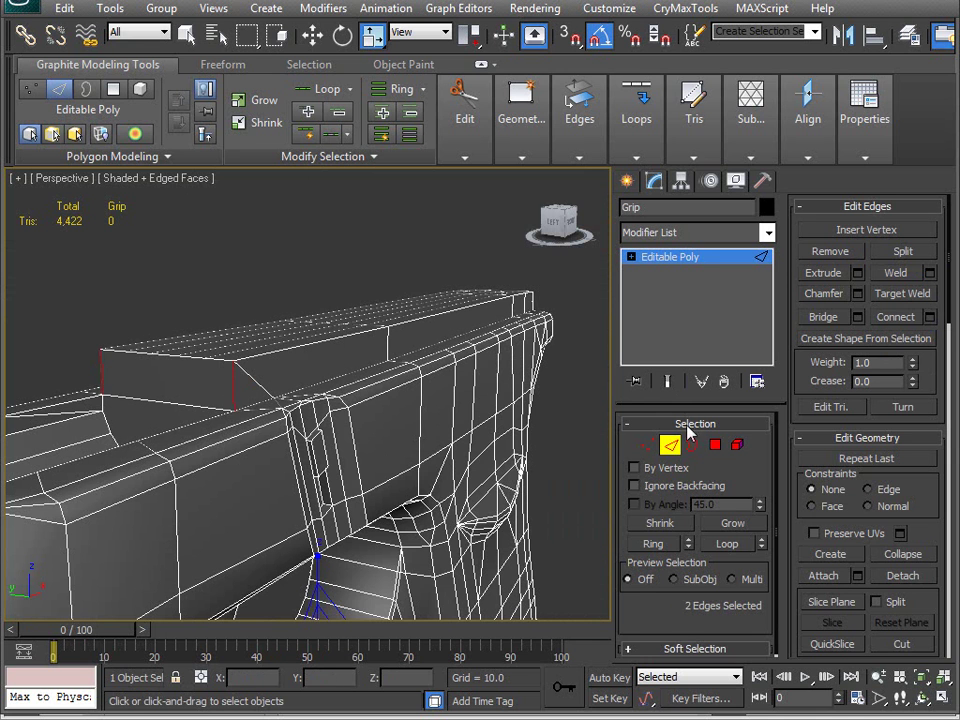
pyautogui.click(916, 316)
# Step: Undo the edge connections made on the grip's top block, including the lengthwise ones
pyautogui.keyDown('alt'); pyautogui.moveTo(590, 470); pyautogui.dragTo(250, 440, button='middle'); pyautogui.keyUp('alt')
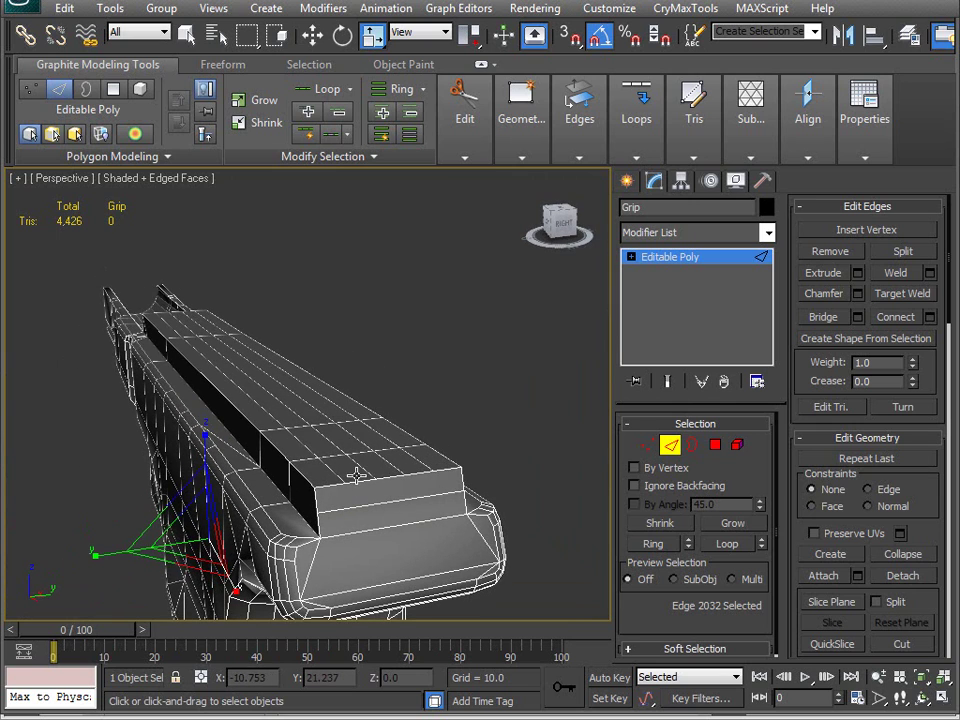
pyautogui.moveTo(356, 476)
pyautogui.keyDown('alt'); pyautogui.mouseDown(button='middle')
pyautogui.moveTo(364, 499)
pyautogui.moveTo(357, 460)
pyautogui.mouseUp(button='middle'); pyautogui.keyUp('alt')
pyautogui.hotkey('ctrl', 'z')
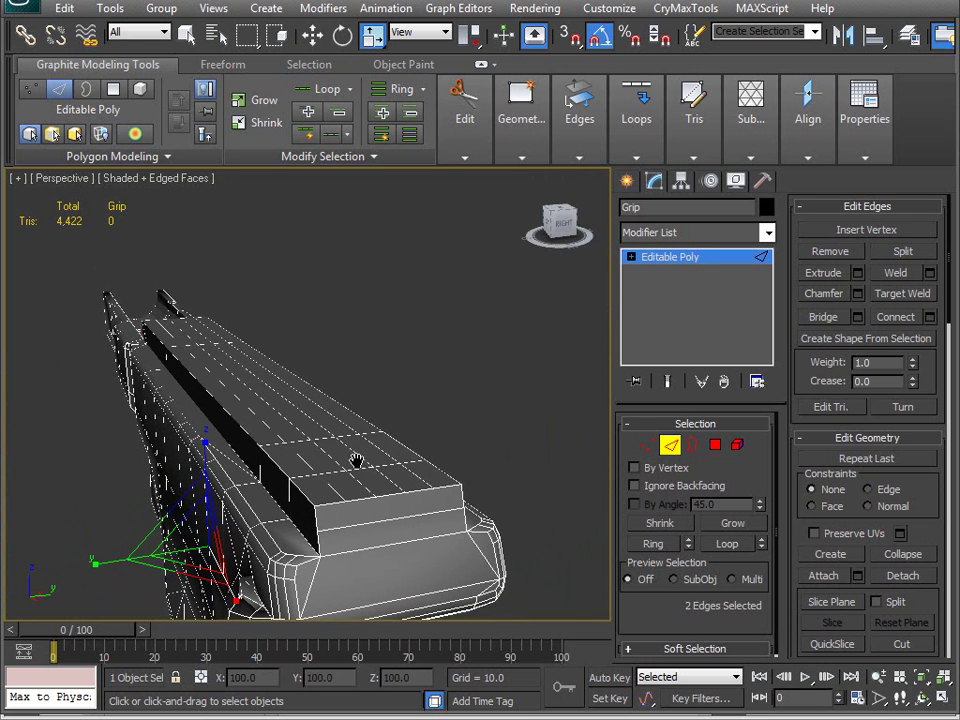
pyautogui.press('BackSpace')
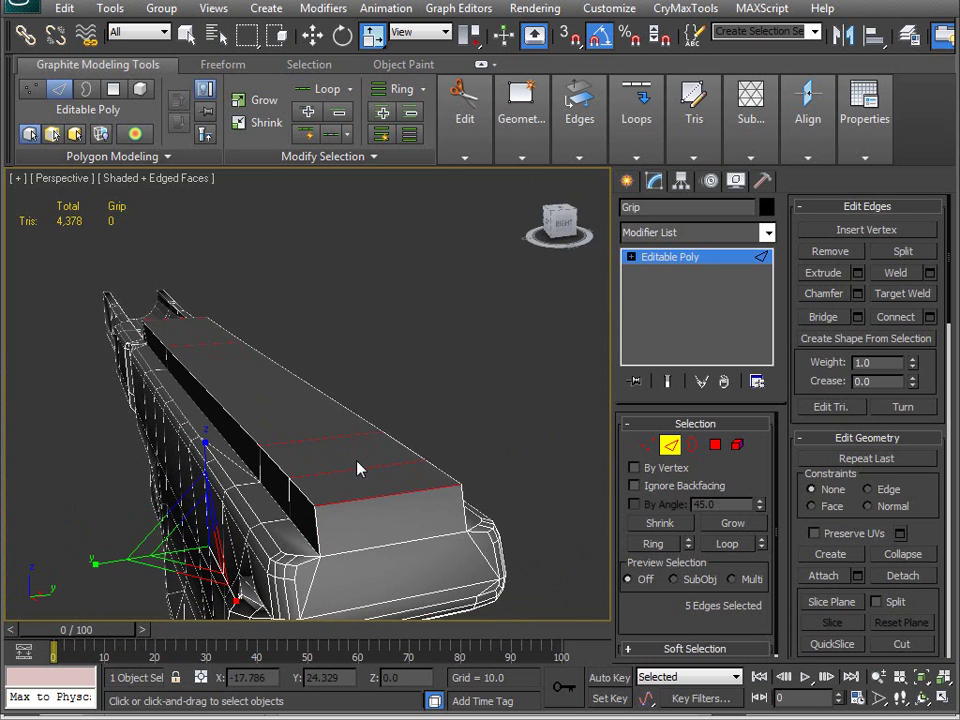
# Step: Select both vertical edges at the block's rear end again and connect them with a single horizontal edge through the Connect settings
pyautogui.click(338, 518)
pyautogui.keyDown('ctrl'); pyautogui.click(462, 508); pyautogui.keyUp('ctrl')
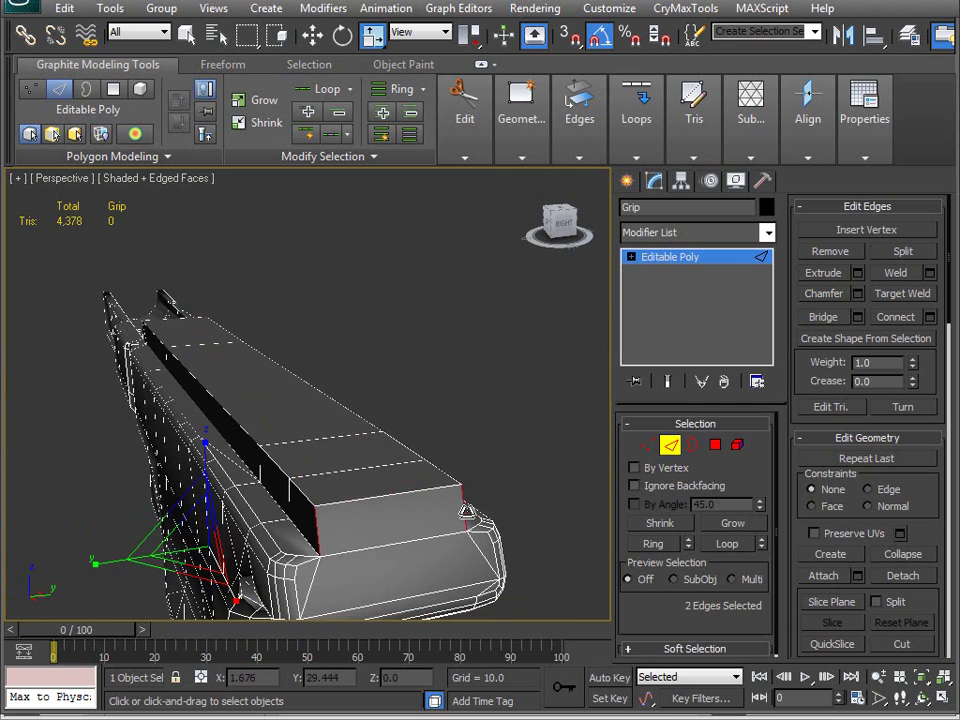
pyautogui.click(910, 318)
pyautogui.hotkey('ctrl', 'z')
pyautogui.click(929, 320)
pyautogui.moveTo(479, 440); pyautogui.dragTo(392, 442)
pyautogui.click(477, 518)
# Step: Select the two vertical edges at the front end of the grip's top block
pyautogui.keyDown('alt'); pyautogui.moveTo(470, 521); pyautogui.dragTo(340, 400, button='middle'); pyautogui.keyUp('alt')
pyautogui.scroll(-6, 382, 400)
pyautogui.scroll(6, 334, 396)
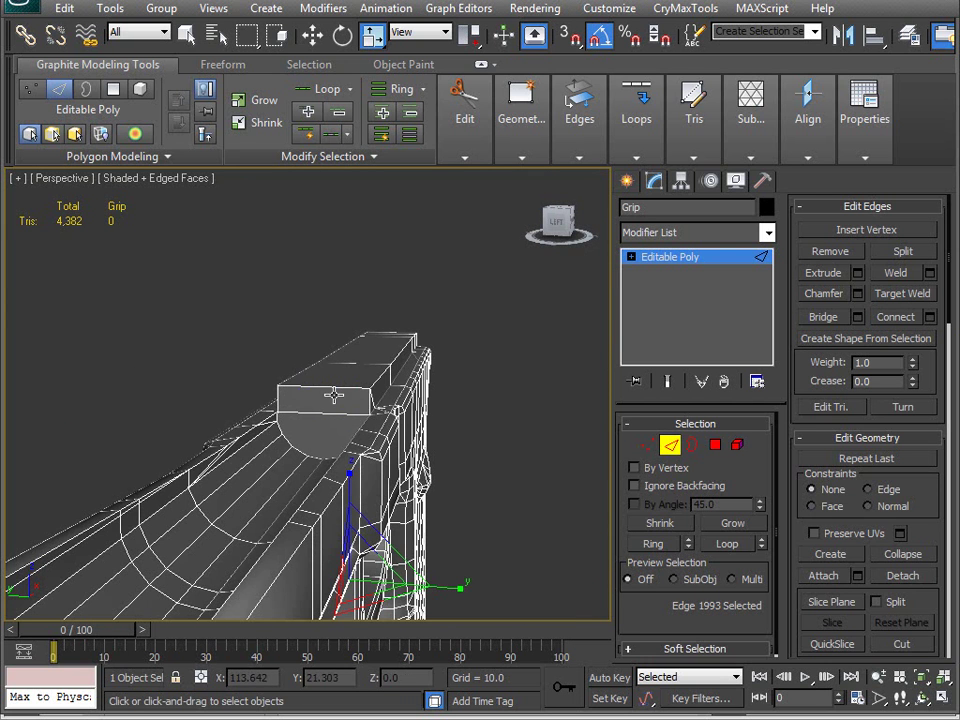
pyautogui.click(367, 403)
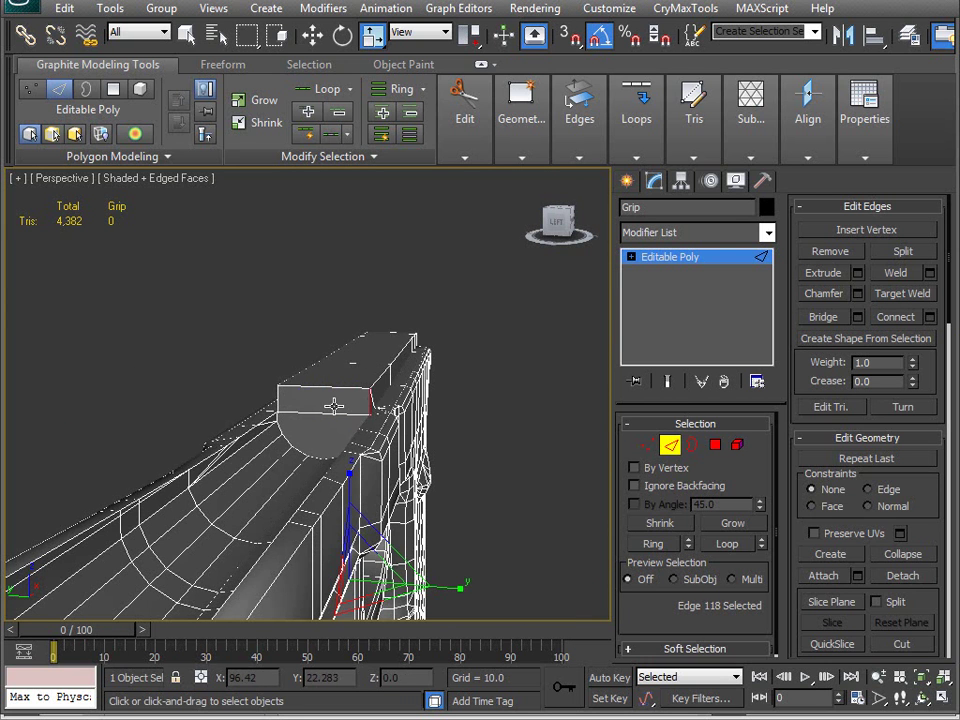
pyautogui.keyDown('ctrl'); pyautogui.click(277, 401); pyautogui.keyUp('ctrl')
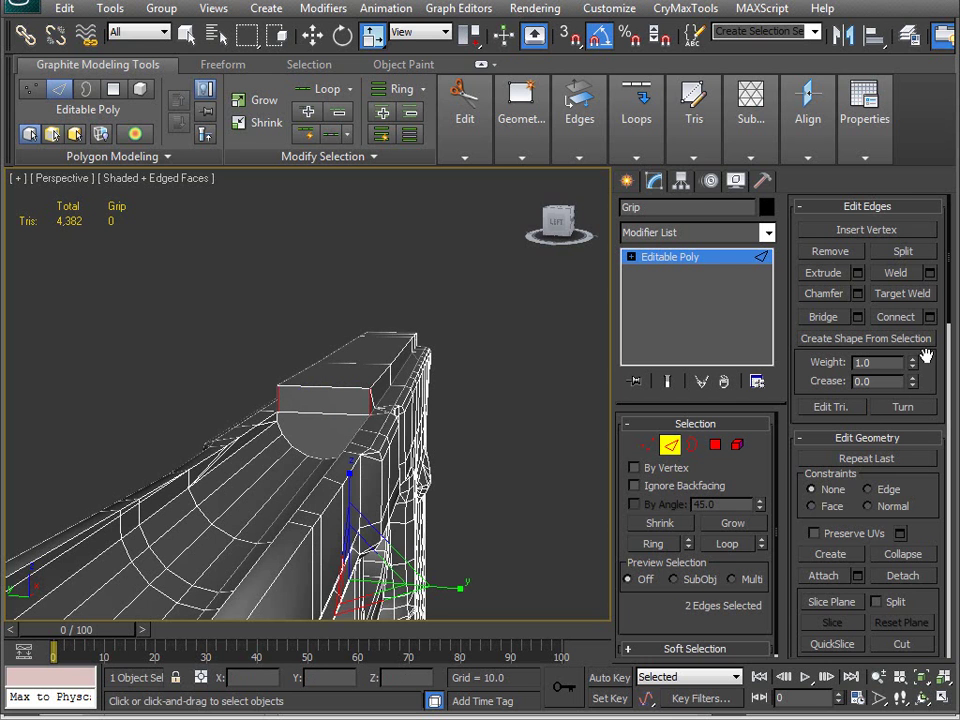
# Step: Try to select the crosswise edges along the grip's top block one after another
pyautogui.keyDown('alt'); pyautogui.moveTo(530, 403); pyautogui.dragTo(251, 416, button='middle'); pyautogui.keyUp('alt')
pyautogui.scroll(-5, 326, 407)
pyautogui.keyDown('alt'); pyautogui.moveTo(326, 409); pyautogui.dragTo(292, 381, button='middle'); pyautogui.keyUp('alt')
pyautogui.scroll(6, 358, 375)
pyautogui.scroll(-6, 372, 378)
pyautogui.scroll(5, 292, 381)
pyautogui.click(362, 437)
pyautogui.keyDown('ctrl'); pyautogui.click(349, 343); pyautogui.keyUp('ctrl')
pyautogui.keyDown('ctrl'); pyautogui.click(317, 344); pyautogui.keyUp('ctrl')
pyautogui.keyDown('ctrl'); pyautogui.click(305, 260); pyautogui.keyUp('ctrl')
pyautogui.keyDown('ctrl'); pyautogui.click(302, 251); pyautogui.keyUp('ctrl')
pyautogui.keyDown('ctrl'); pyautogui.click(300, 244); pyautogui.keyUp('ctrl')
# Step: Remove the added horizontal edge from the rear end of the top block
pyautogui.keyDown('alt'); pyautogui.moveTo(405, 360); pyautogui.dragTo(186, 457, button='middle'); pyautogui.keyUp('alt')
pyautogui.keyDown('alt'); pyautogui.moveTo(337, 412); pyautogui.dragTo(420, 427, button='middle'); pyautogui.keyUp('alt')
pyautogui.click(421, 407)
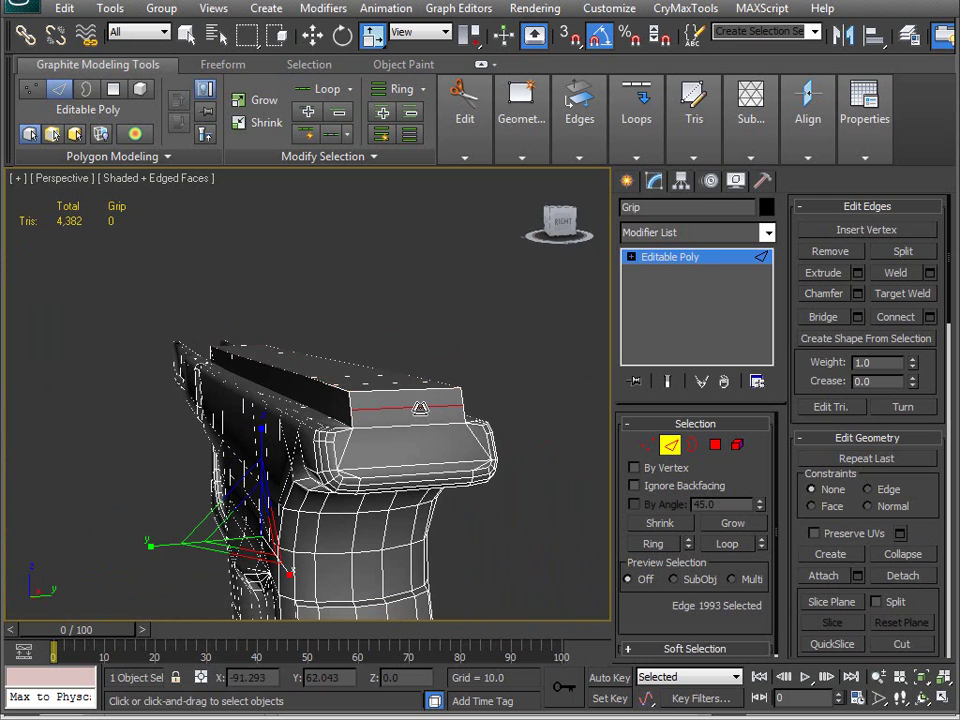
pyautogui.hotkey('ctrl', 'BackSpace')
# Step: Select the seven crosswise edges along the grip's top block, including the lower edge of its rear end
pyautogui.keyDown('alt'); pyautogui.moveTo(433, 444); pyautogui.dragTo(170, 403, button='middle'); pyautogui.keyUp('alt')
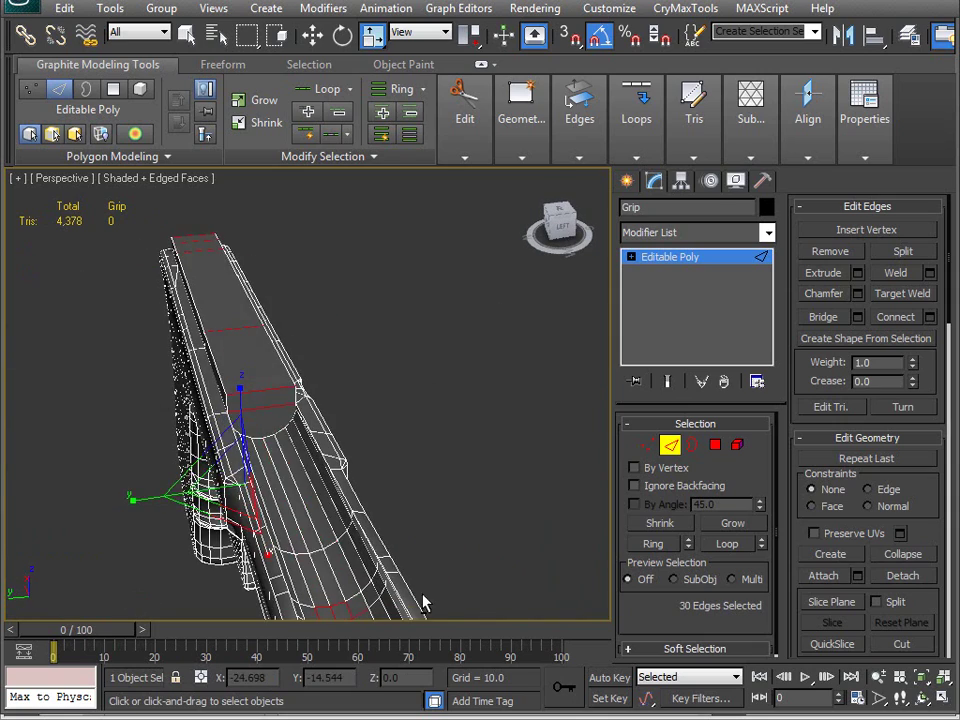
pyautogui.keyDown('alt'); pyautogui.moveTo(422, 602); pyautogui.dragTo(101, 418, button='middle'); pyautogui.keyUp('alt')
pyautogui.moveTo(101, 418); pyautogui.dragTo(512, 640)
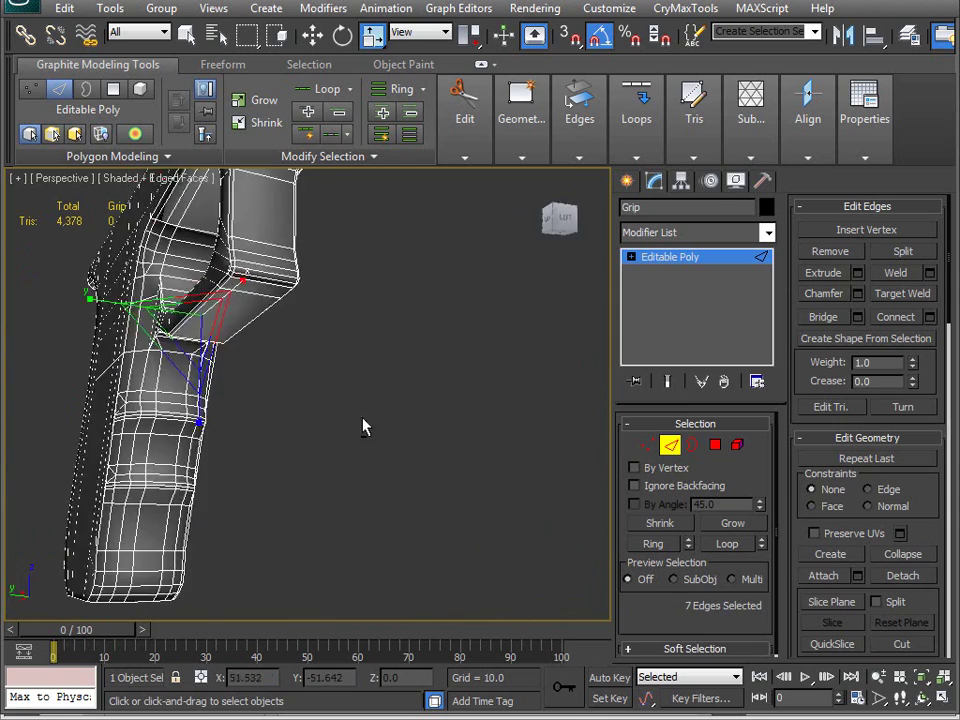
pyautogui.keyDown('alt'); pyautogui.moveTo(363, 427); pyautogui.dragTo(390, 440, button='middle'); pyautogui.keyUp('alt')
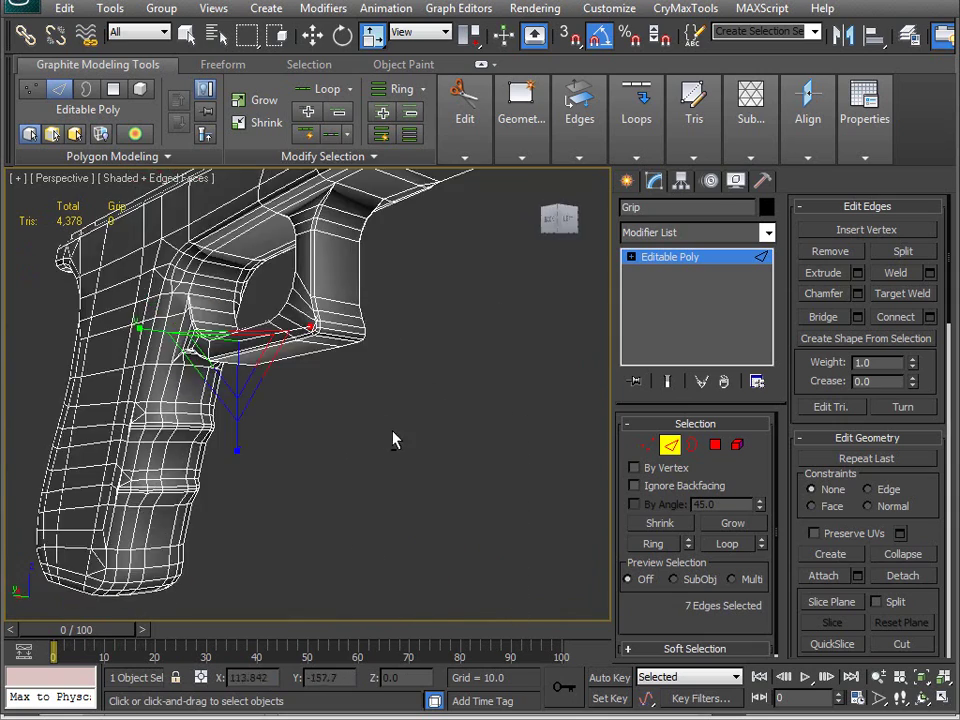
pyautogui.keyDown('alt'); pyautogui.moveTo(180, 360); pyautogui.dragTo(330, 300, button='middle'); pyautogui.keyUp('alt')
pyautogui.keyDown('ctrl'); pyautogui.click(309, 357); pyautogui.keyUp('ctrl')
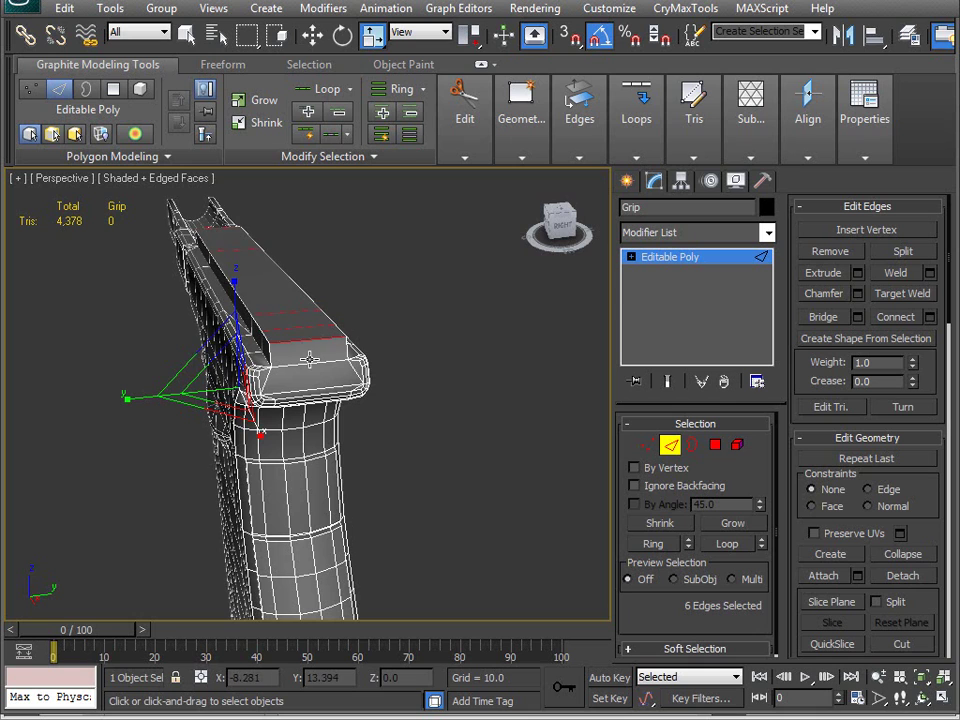
pyautogui.keyDown('ctrl'); pyautogui.click(309, 363); pyautogui.keyUp('ctrl')
# Step: Unhide the Slide object by name alongside the grip
pyautogui.keyDown('alt'); pyautogui.moveTo(175, 405); pyautogui.dragTo(428, 443, button='middle'); pyautogui.keyUp('alt')
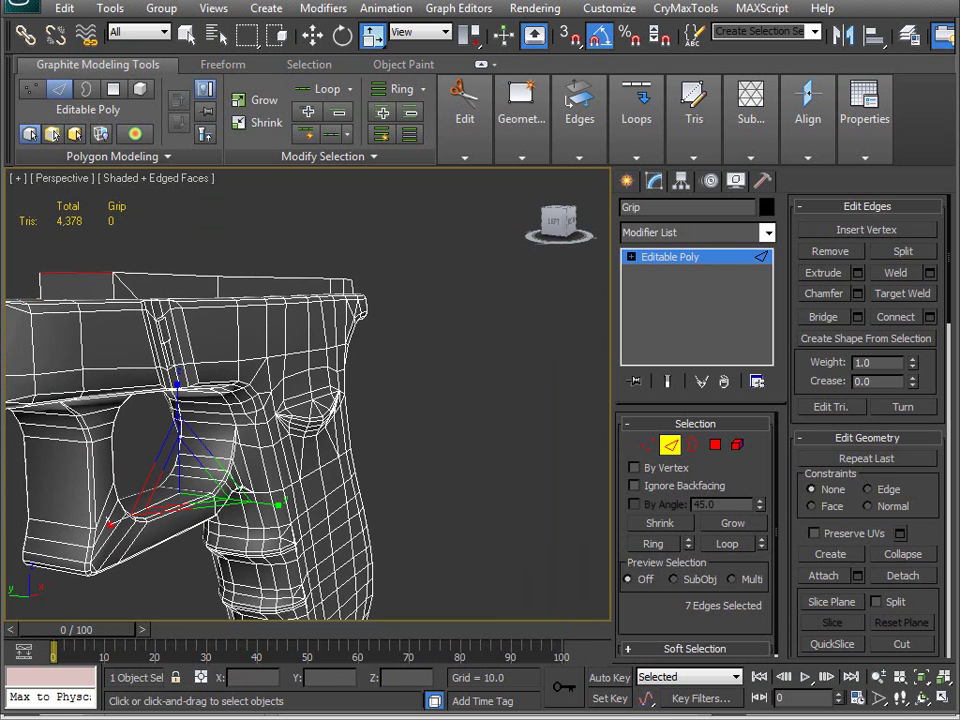
pyautogui.scroll(5, 389, 333)
pyautogui.rightClick(389, 333)
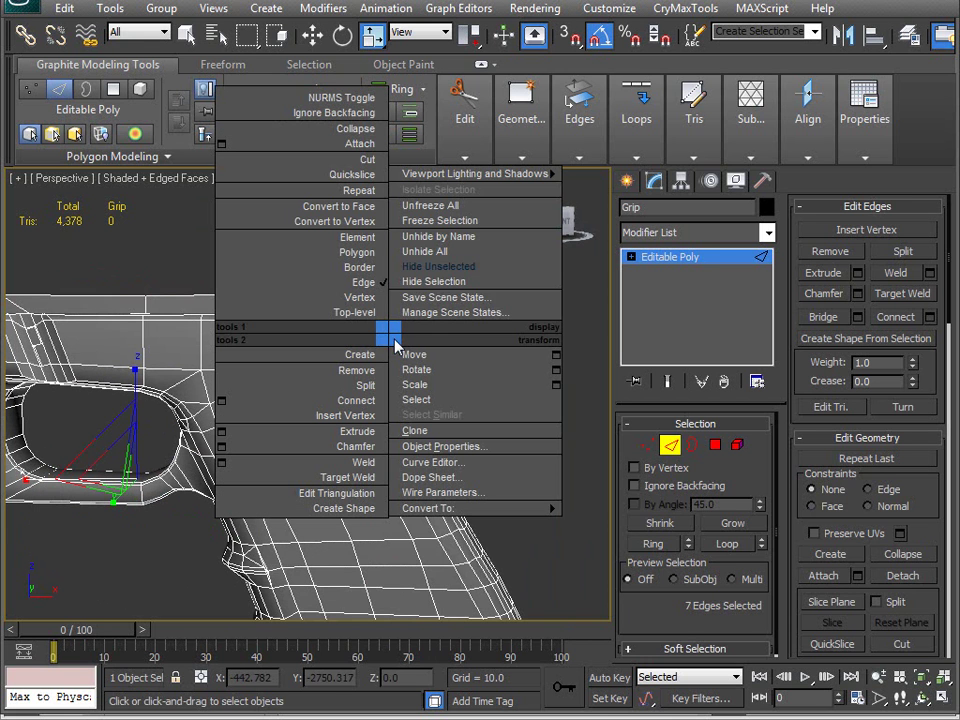
pyautogui.click(456, 252)
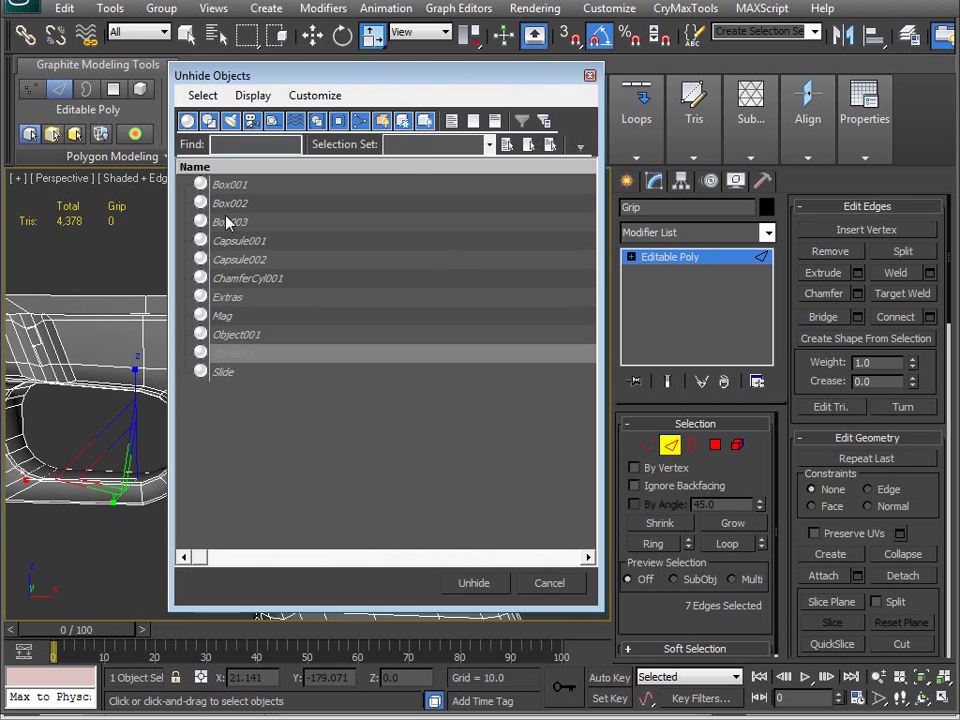
pyautogui.click(224, 371)
pyautogui.click(474, 583)
# Step: Connect the two vertical edges at the rear end of the grip's top block with one horizontal segment
pyautogui.scroll(-4, 299, 458)
pyautogui.keyDown('alt'); pyautogui.moveTo(299, 458); pyautogui.dragTo(281, 463, button='middle'); pyautogui.keyUp('alt')
pyautogui.scroll(6, 285, 457)
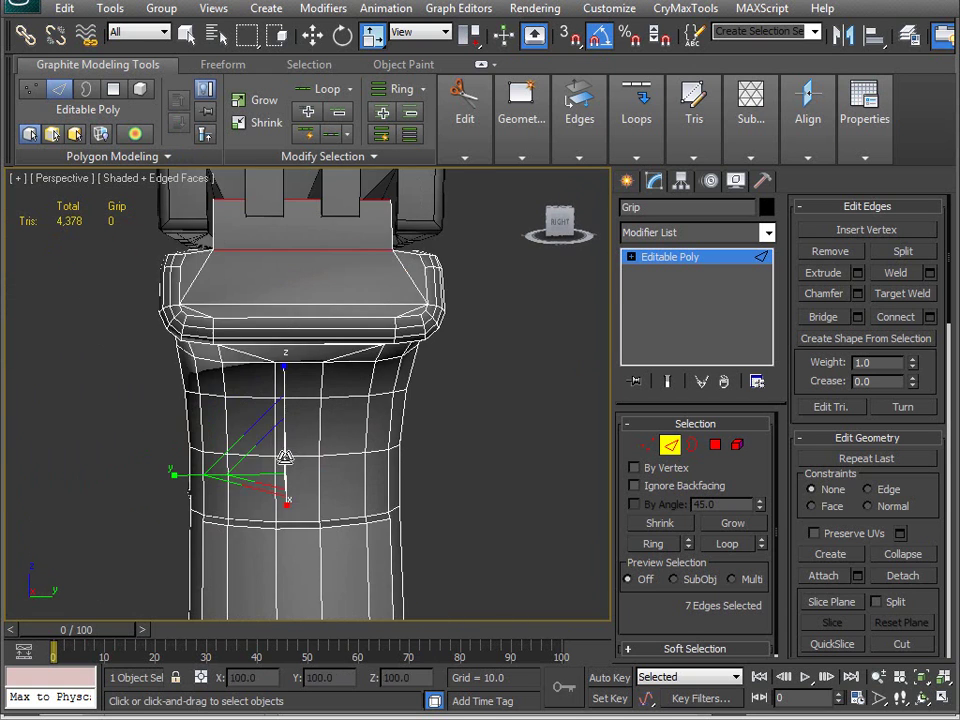
pyautogui.keyDown('alt'); pyautogui.moveTo(287, 371); pyautogui.dragTo(286, 390, button='middle'); pyautogui.keyUp('alt')
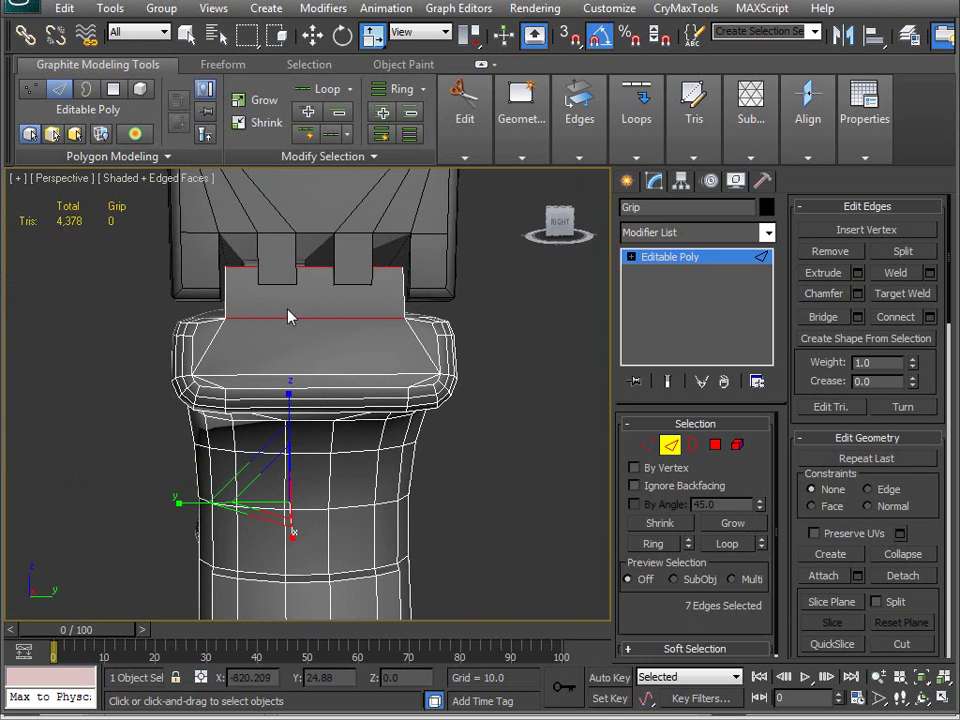
pyautogui.keyDown('alt'); pyautogui.moveTo(281, 287); pyautogui.dragTo(298, 329, button='middle'); pyautogui.keyUp('alt')
pyautogui.click(253, 311)
pyautogui.keyDown('ctrl'); pyautogui.click(430, 303); pyautogui.keyUp('ctrl')
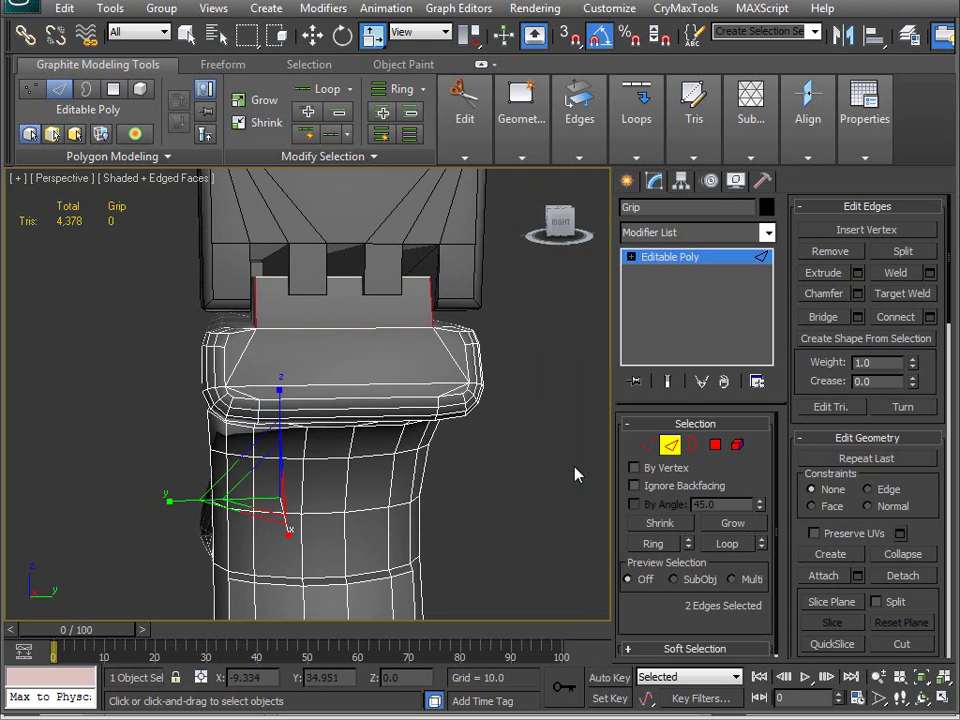
pyautogui.click(930, 317)
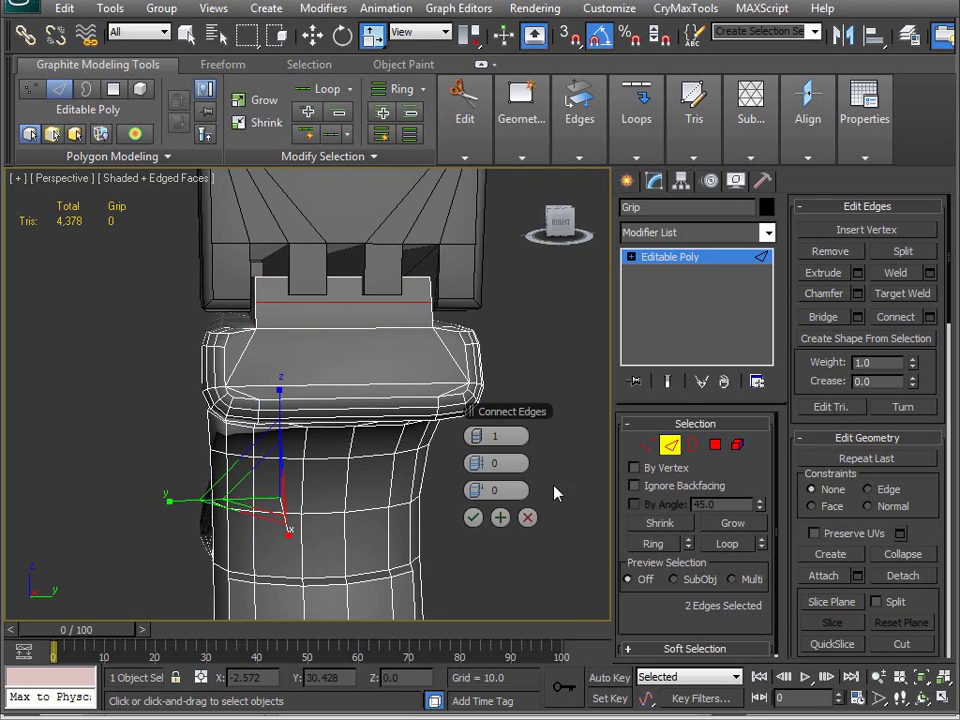
pyautogui.click(473, 518)
# Step: Raise the new rear edge to the lower ends of the slide's tabs, about Z 20.775, and use the selection center for transforms
pyautogui.moveTo(320, 369); pyautogui.dragTo(300, 334, button='middle')
pyautogui.press('w')
pyautogui.moveTo(275, 423); pyautogui.dragTo(275, 419)
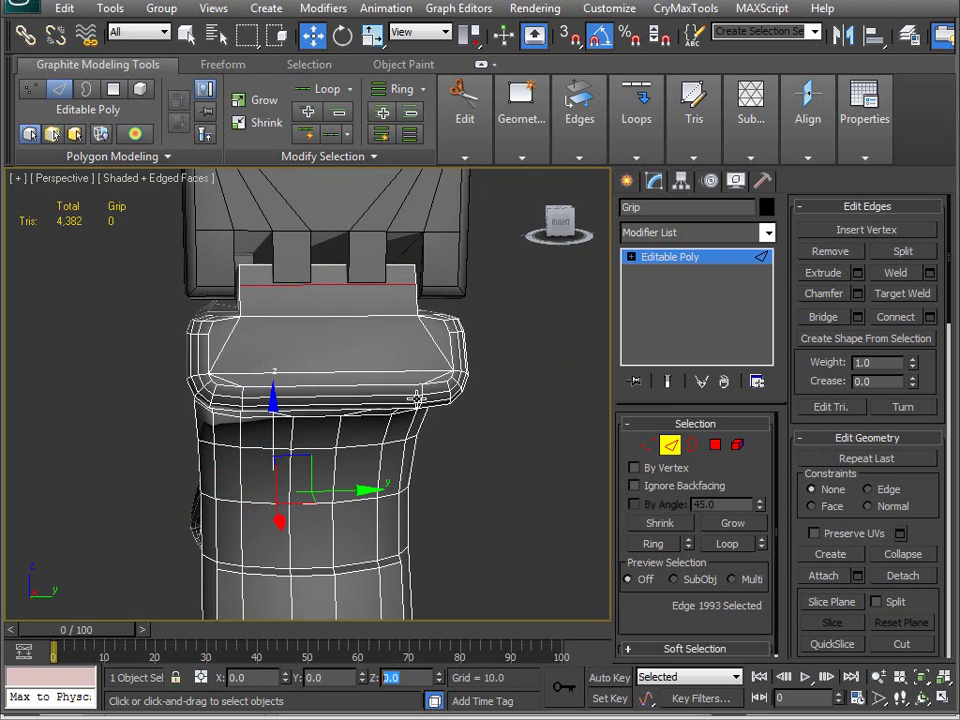
pyautogui.moveTo(475, 40); pyautogui.dragTo(462, 160)
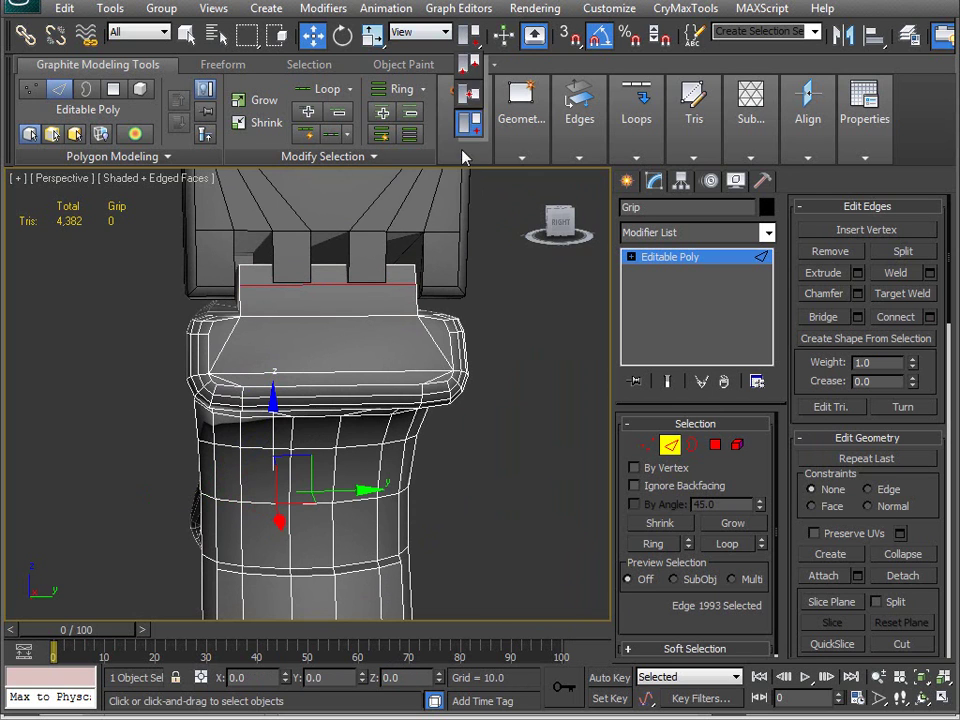
pyautogui.moveTo(471, 102); pyautogui.dragTo(470, 100)
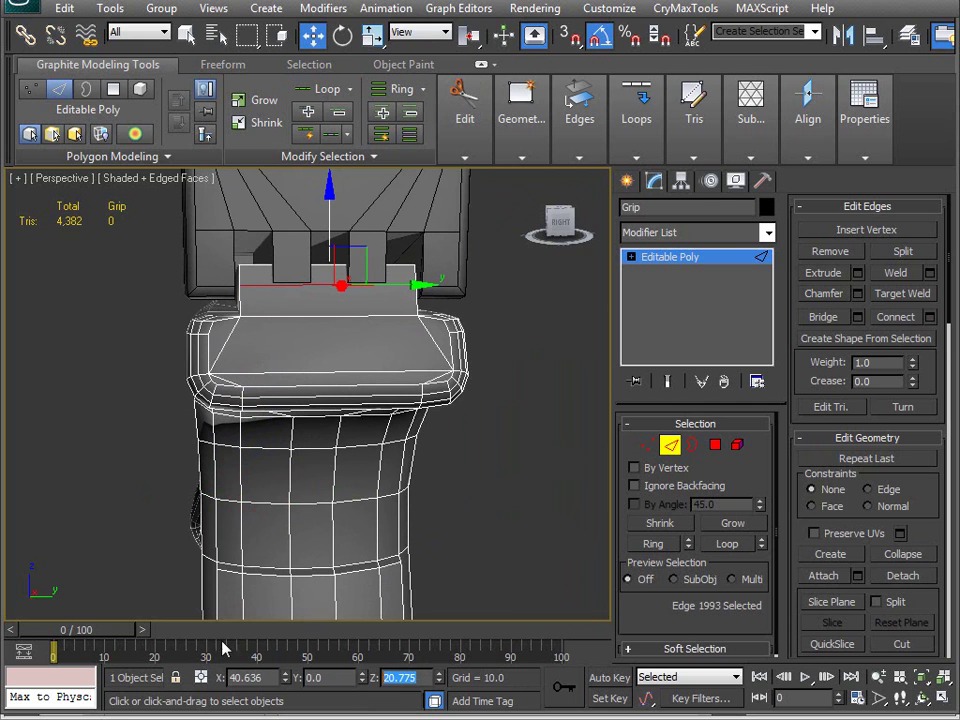
# Step: Hide the unselected slide and expose the front end of the grip's top block
pyautogui.keyDown('alt'); pyautogui.moveTo(178, 370); pyautogui.dragTo(411, 364, button='middle'); pyautogui.keyUp('alt')
pyautogui.scroll(-3, 411, 364)
pyautogui.moveTo(196, 396); pyautogui.dragTo(494, 366, button='middle')
pyautogui.scroll(4, 358, 372)
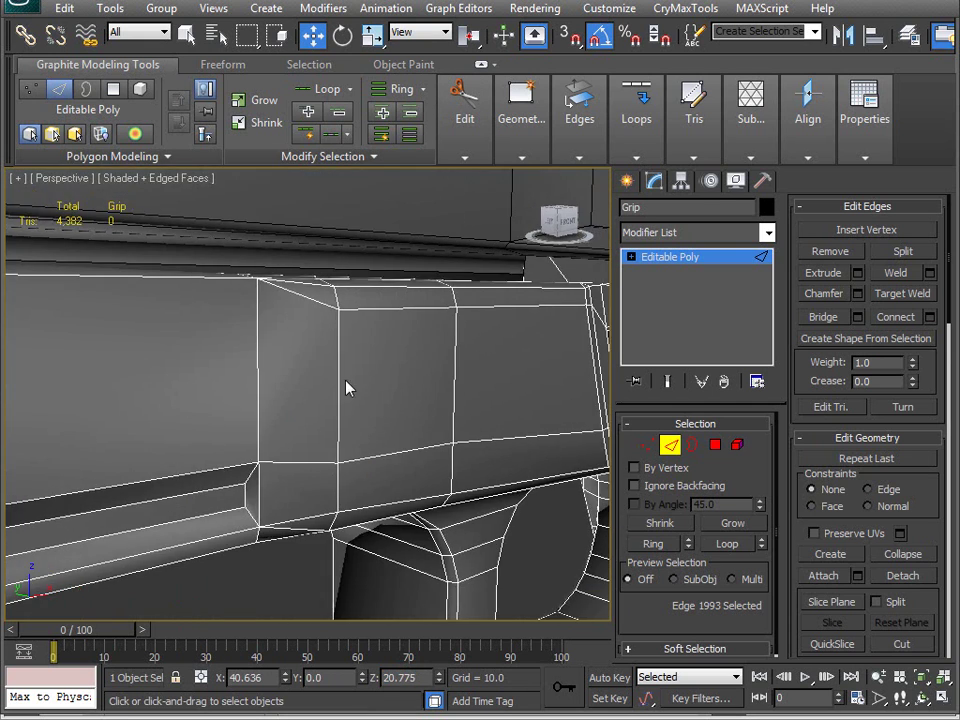
pyautogui.scroll(-4, 348, 383)
pyautogui.keyDown('alt'); pyautogui.moveTo(351, 379); pyautogui.dragTo(414, 354, button='middle'); pyautogui.keyUp('alt')
pyautogui.rightClick(443, 341)
pyautogui.keyDown('alt'); pyautogui.moveTo(422, 272); pyautogui.dragTo(340, 380, button='middle'); pyautogui.keyUp('alt')
# Step: Connect the two vertical edges at the top block's front end with one segment and place the new edge at Z 20.775
pyautogui.click(332, 382)
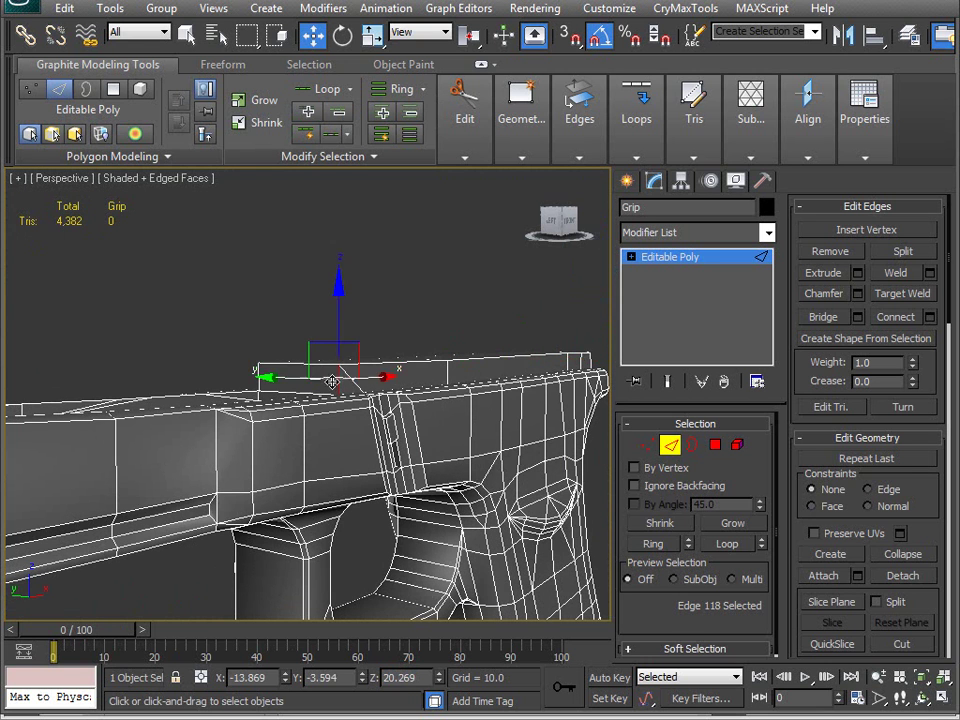
pyautogui.keyDown('ctrl'); pyautogui.click(258, 374); pyautogui.keyUp('ctrl')
pyautogui.click(880, 317)
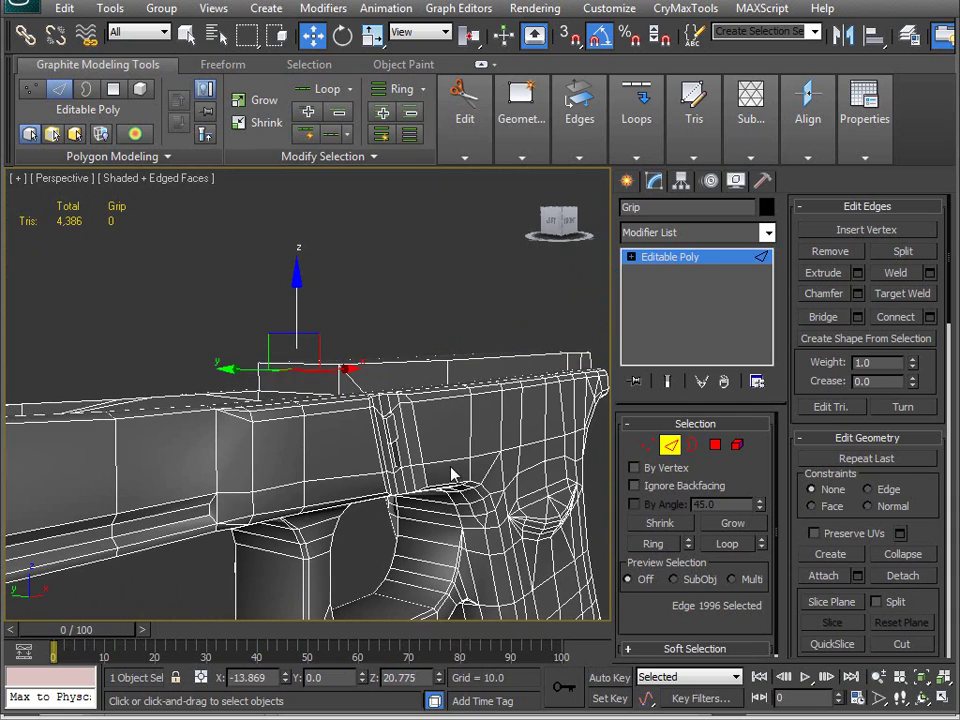
pyautogui.keyDown('alt'); pyautogui.moveTo(465, 450); pyautogui.dragTo(520, 456, button='middle'); pyautogui.keyUp('alt')
pyautogui.moveTo(292, 468); pyautogui.dragTo(310, 413, button='middle')
pyautogui.scroll(3, 310, 410)
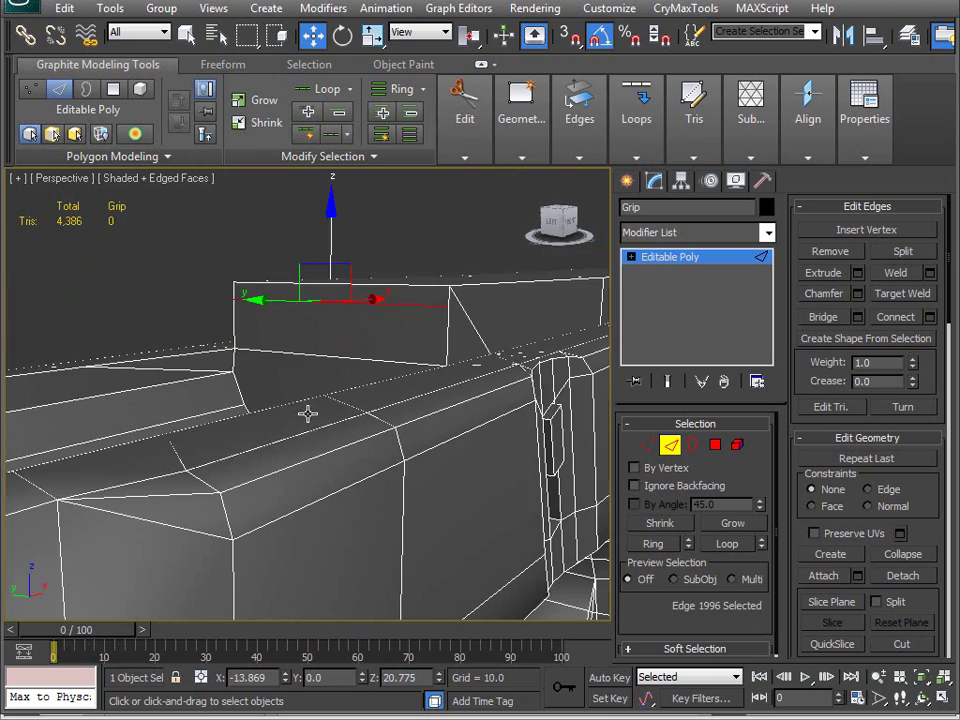
pyautogui.moveTo(334, 235); pyautogui.dragTo(373, 350)
pyautogui.rightClick(373, 350)
# Step: Connect the seven crosswise edges running over the top block and down both its ends with four lengthwise segments
pyautogui.keyDown('alt'); pyautogui.moveTo(451, 373); pyautogui.dragTo(446, 437, button='middle'); pyautogui.keyUp('alt')
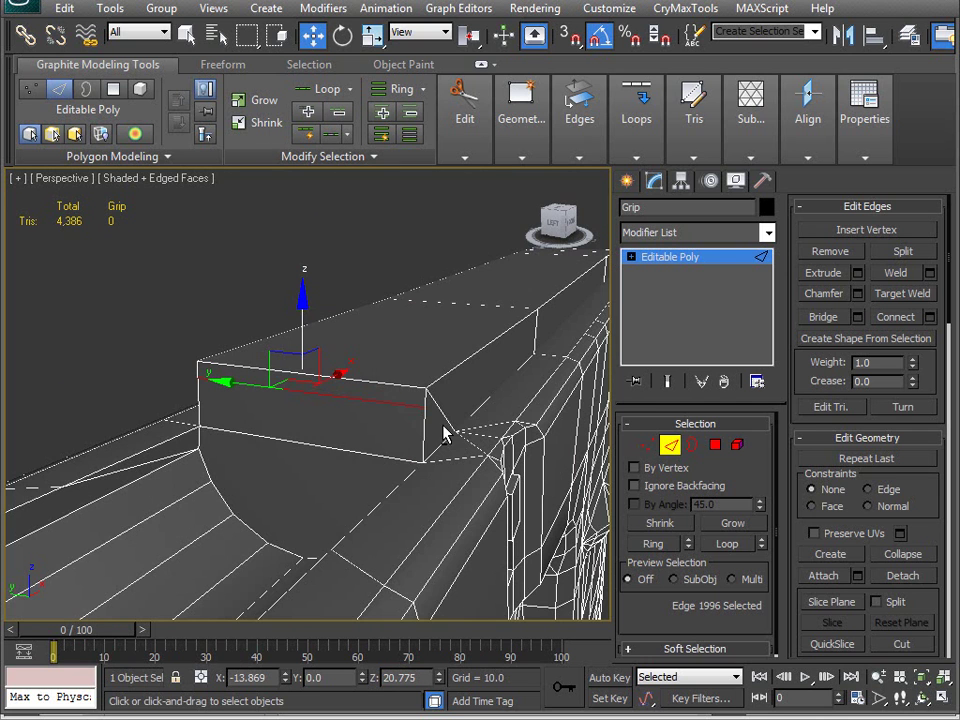
pyautogui.keyDown('ctrl'); pyautogui.click(392, 385); pyautogui.keyUp('ctrl')
pyautogui.keyDown('ctrl'); pyautogui.click(490, 305); pyautogui.keyUp('ctrl')
pyautogui.keyDown('alt'); pyautogui.moveTo(489, 306); pyautogui.dragTo(181, 404, button='middle'); pyautogui.keyUp('alt')
pyautogui.scroll(-3, 282, 519)
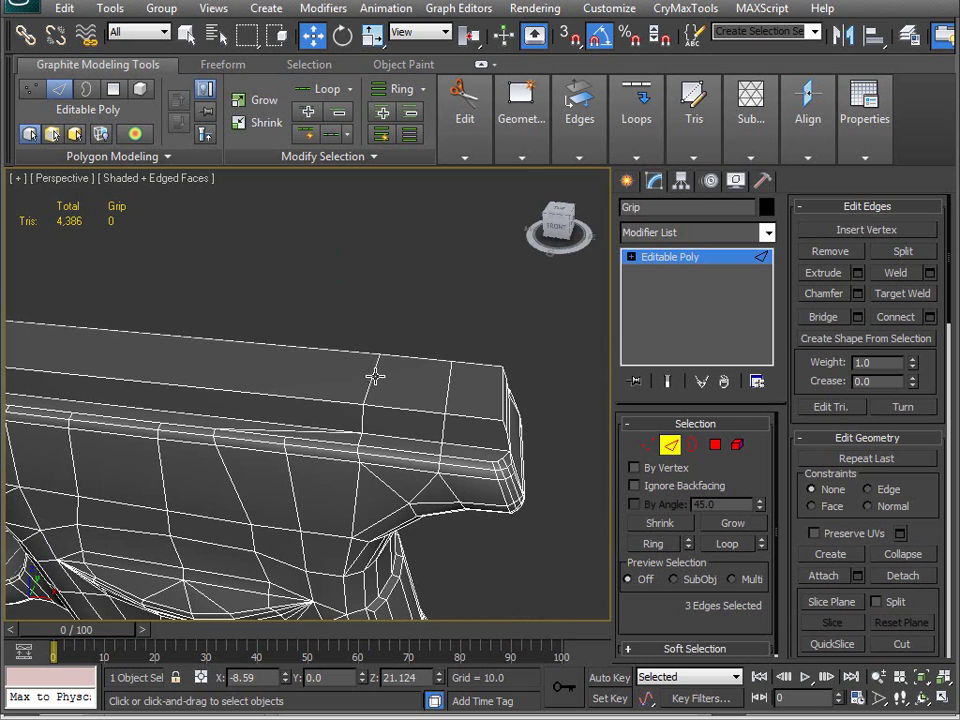
pyautogui.keyDown('ctrl'); pyautogui.click(450, 392); pyautogui.keyUp('ctrl')
pyautogui.keyDown('alt'); pyautogui.moveTo(450, 392); pyautogui.dragTo(349, 369, button='middle'); pyautogui.keyUp('alt')
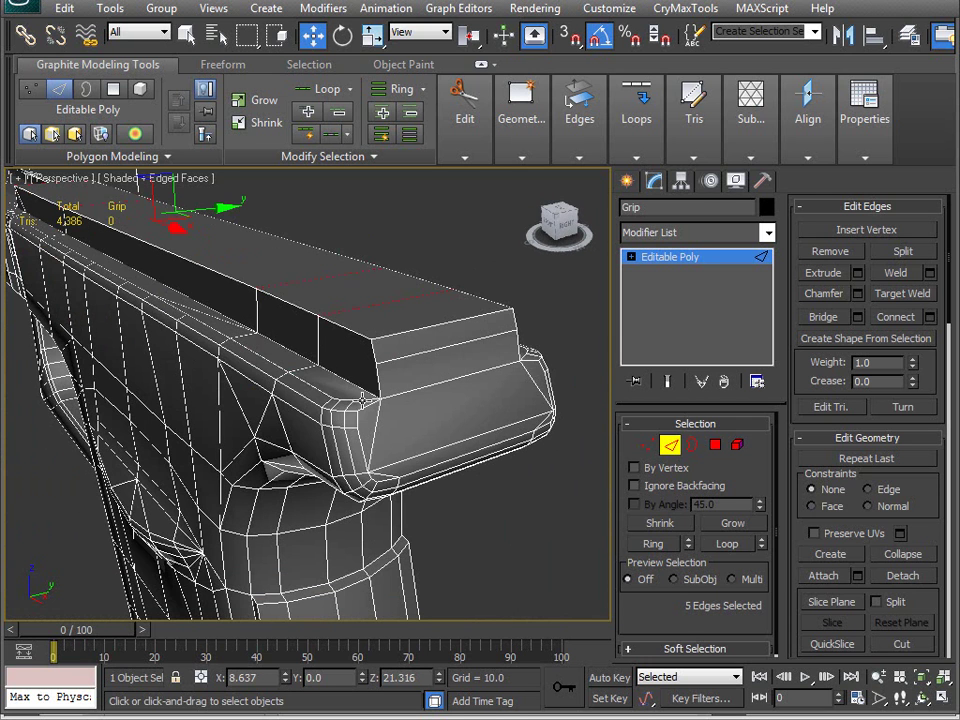
pyautogui.keyDown('ctrl'); pyautogui.click(437, 326); pyautogui.keyUp('ctrl')
pyautogui.keyDown('ctrl'); pyautogui.click(439, 347); pyautogui.keyUp('ctrl')
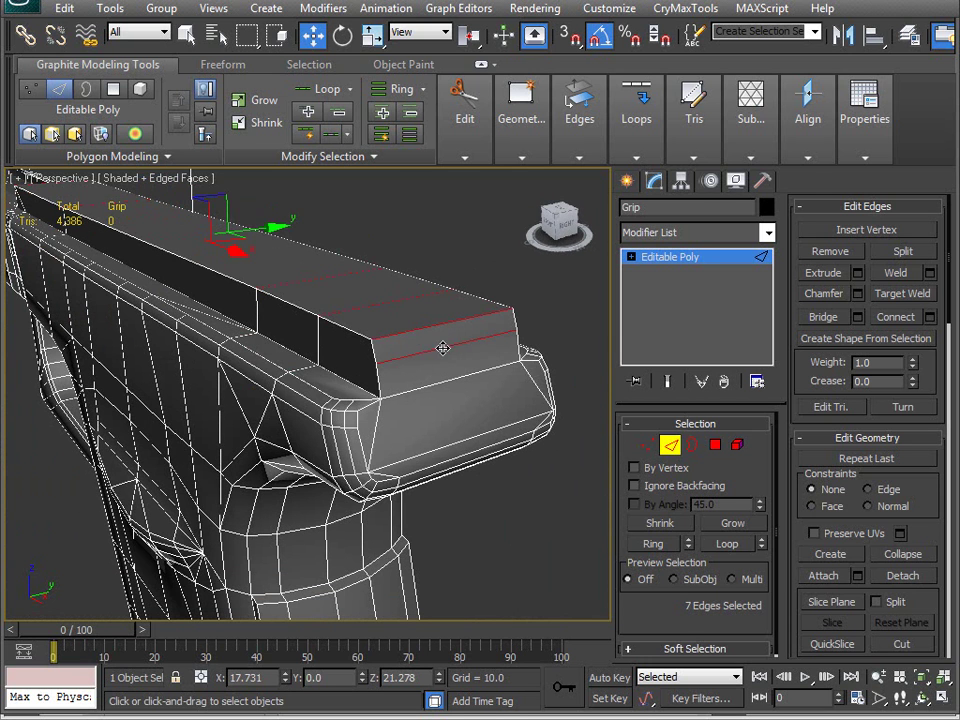
pyautogui.click(930, 317)
pyautogui.click(482, 436)
pyautogui.click(482, 436)
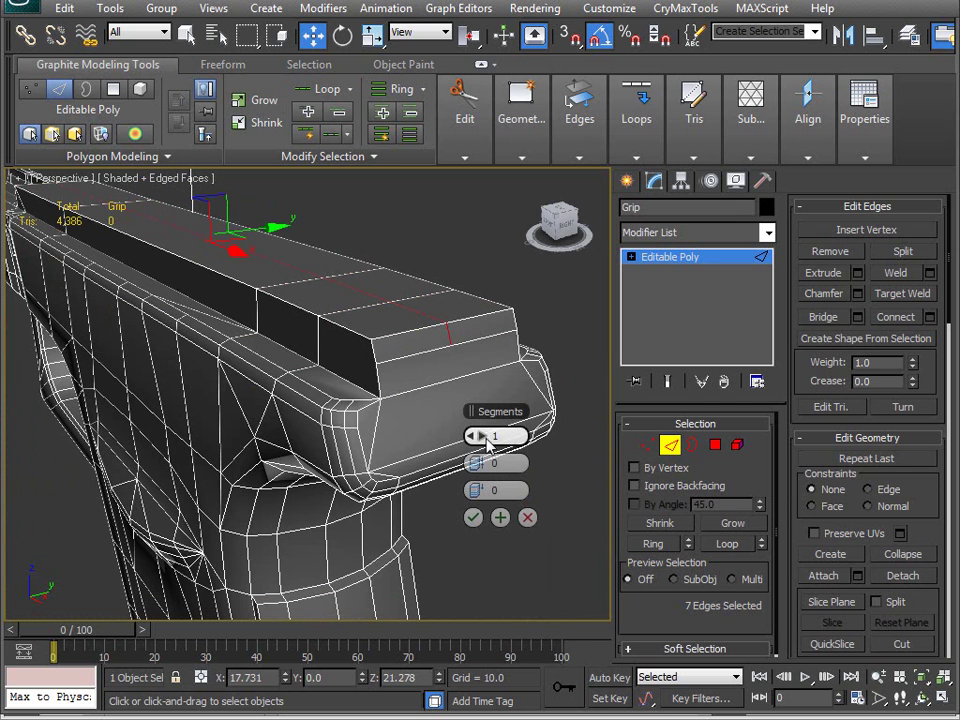
pyautogui.click(482, 436)
pyautogui.click(473, 517)
pyautogui.keyDown('alt'); pyautogui.moveTo(473, 517); pyautogui.dragTo(316, 444, button='middle'); pyautogui.keyUp('alt')
pyautogui.moveTo(316, 444); pyautogui.dragTo(360, 540, button='middle')
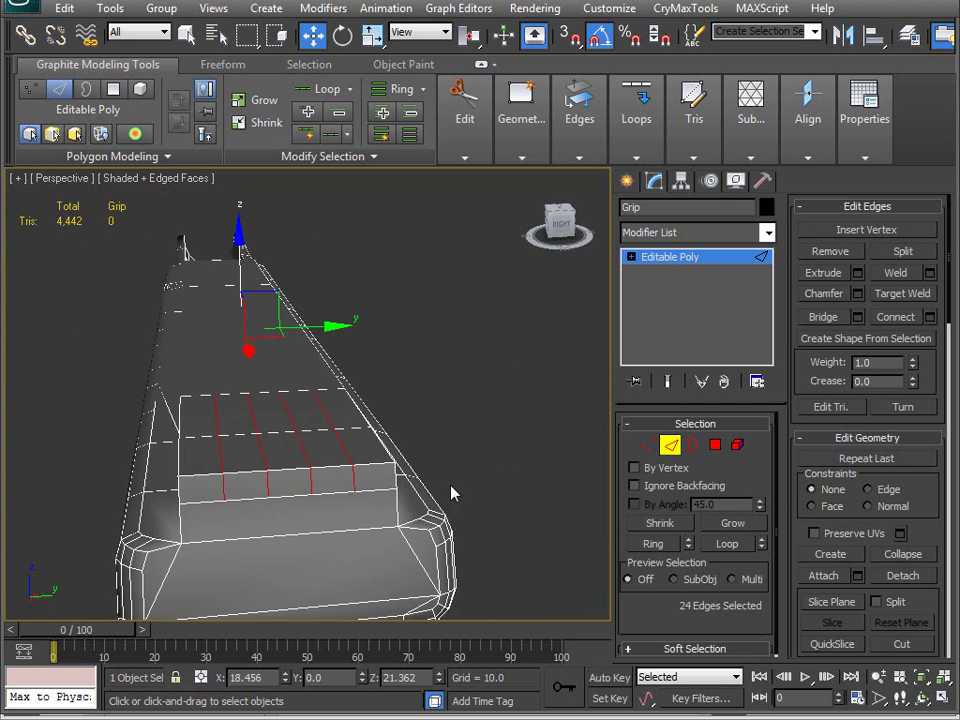
# Step: Delete the second and fourth small polygons in the upper row of the top block's rear end
pyautogui.click(718, 445)
pyautogui.click(246, 484)
pyautogui.keyDown('ctrl'); pyautogui.click(333, 481); pyautogui.keyUp('ctrl')
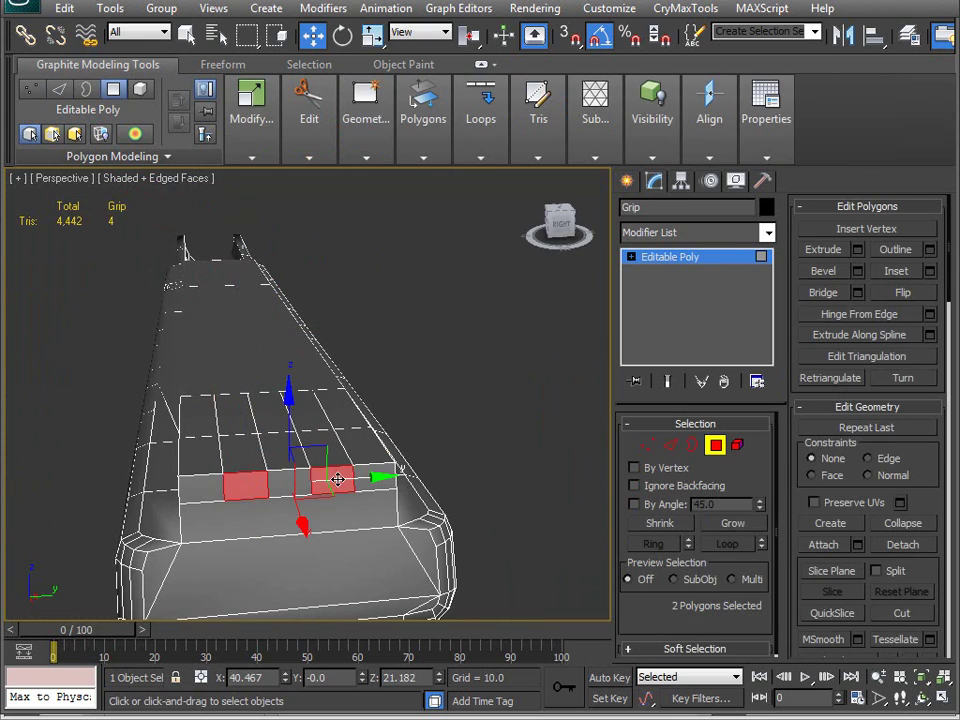
pyautogui.press('Delete')
# Step: Delete the two matching small polygons in the upper row of the top block's front end
pyautogui.keyDown('alt'); pyautogui.moveTo(214, 401); pyautogui.dragTo(399, 381, button='middle'); pyautogui.keyUp('alt')
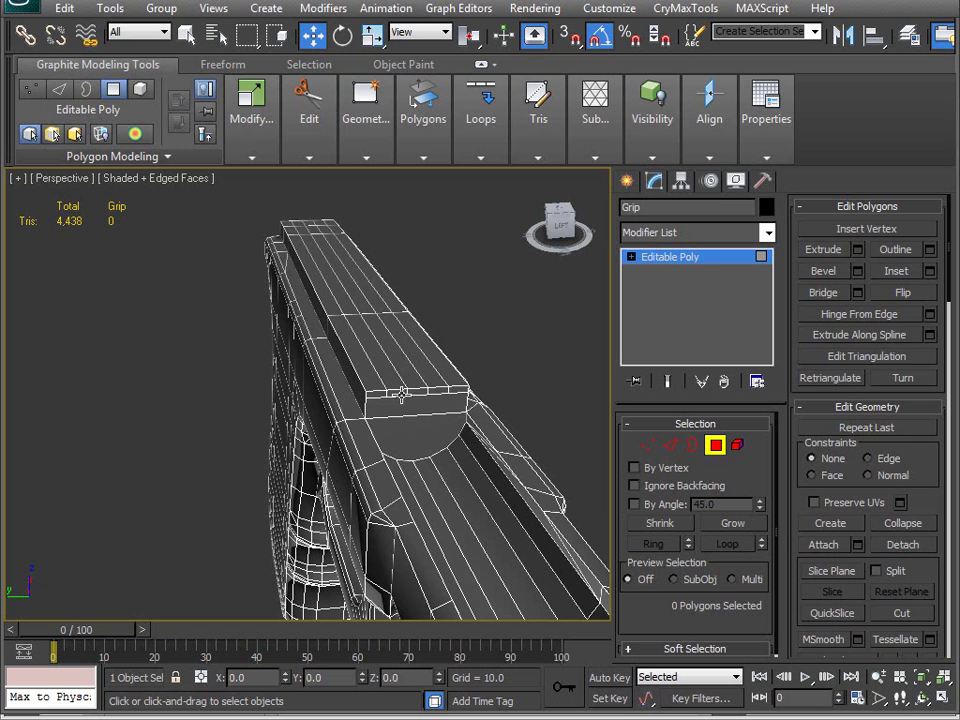
pyautogui.click(401, 393)
pyautogui.keyDown('ctrl'); pyautogui.click(441, 388); pyautogui.keyUp('ctrl')
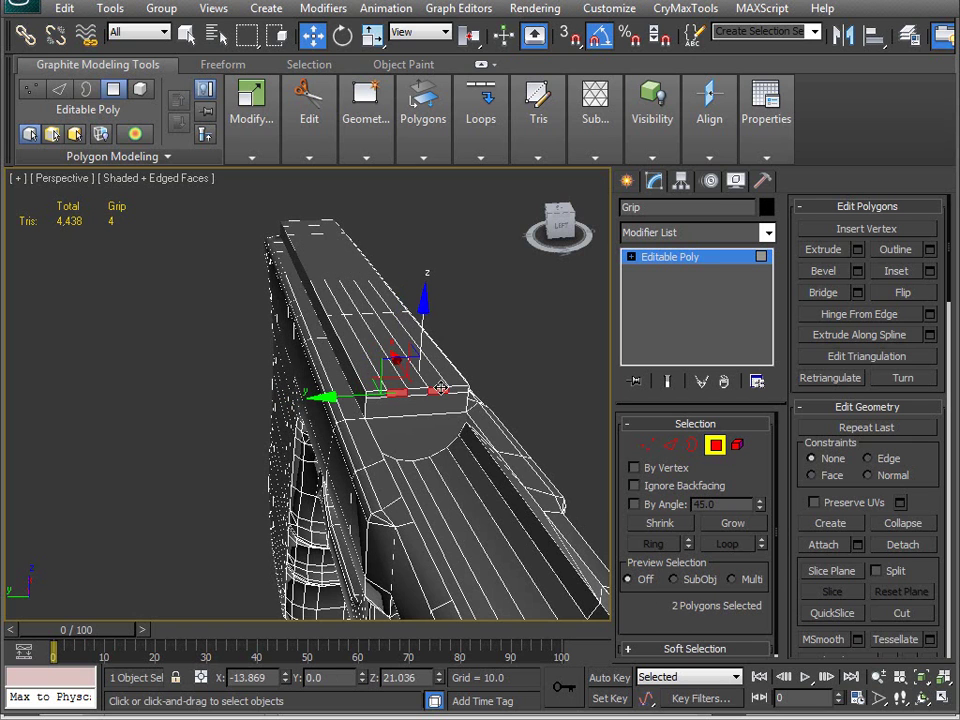
pyautogui.press('Delete')
# Step: Unhide all objects to check the rear notches against the slide's tabs, and hide everything except the grip again
pyautogui.keyDown('alt'); pyautogui.moveTo(441, 388); pyautogui.dragTo(285, 366, button='middle'); pyautogui.keyUp('alt')
pyautogui.rightClick(366, 328)
pyautogui.click(433, 256)
pyautogui.keyDown('alt'); pyautogui.moveTo(433, 257); pyautogui.dragTo(441, 351, button='middle'); pyautogui.keyUp('alt')
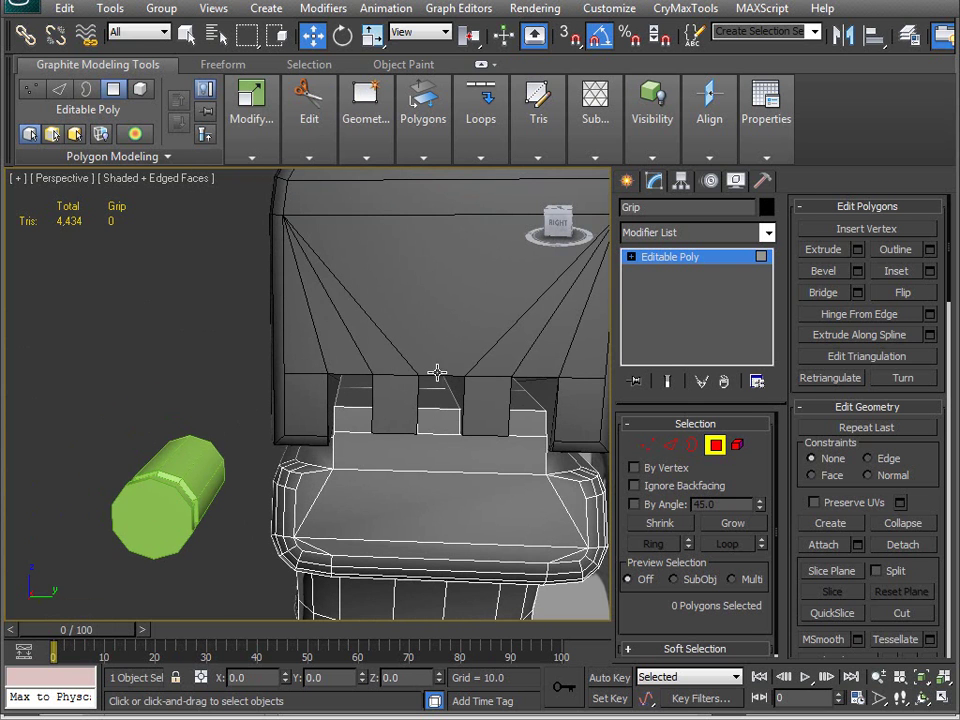
pyautogui.keyDown('alt'); pyautogui.moveTo(422, 408); pyautogui.dragTo(443, 338, button='middle'); pyautogui.keyUp('alt')
pyautogui.rightClick(383, 328)
pyautogui.click(431, 281)
# Step: Extrude the two polygon strips in line with the notches along the block's top by 0.0 and lower them to about Z 21.06
pyautogui.keyDown('alt'); pyautogui.moveTo(431, 281); pyautogui.dragTo(373, 491, button='middle'); pyautogui.keyUp('alt')
pyautogui.click(380, 505)
pyautogui.keyDown('ctrl'); pyautogui.click(385, 455); pyautogui.keyUp('ctrl')
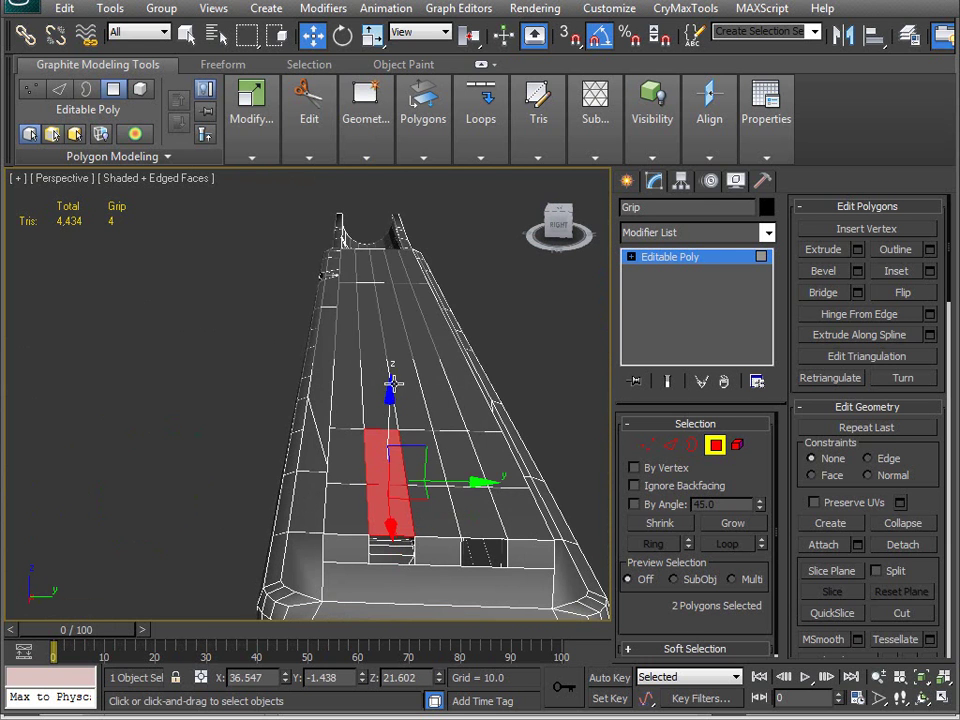
pyautogui.keyDown('ctrl'); pyautogui.click(380, 340); pyautogui.keyUp('ctrl')
pyautogui.keyDown('ctrl'); pyautogui.click(362, 272); pyautogui.keyUp('ctrl')
pyautogui.keyDown('ctrl'); pyautogui.click(405, 267); pyautogui.keyUp('ctrl')
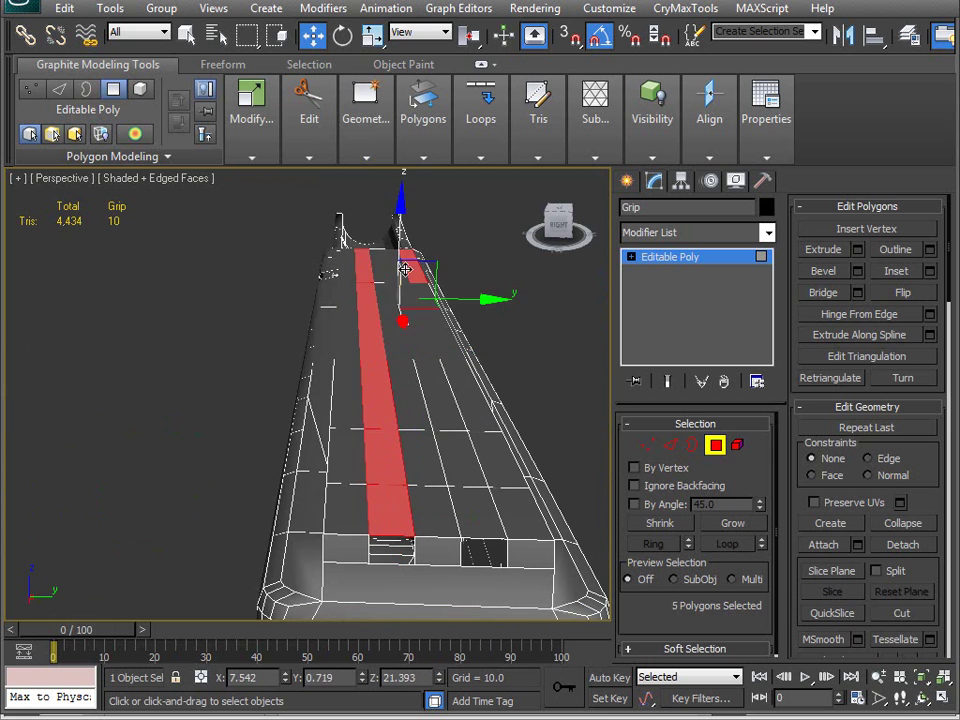
pyautogui.keyDown('ctrl'); pyautogui.click(415, 292); pyautogui.keyUp('ctrl')
pyautogui.keyDown('ctrl'); pyautogui.click(429, 418); pyautogui.keyUp('ctrl')
pyautogui.keyDown('ctrl'); pyautogui.click(457, 468); pyautogui.keyUp('ctrl')
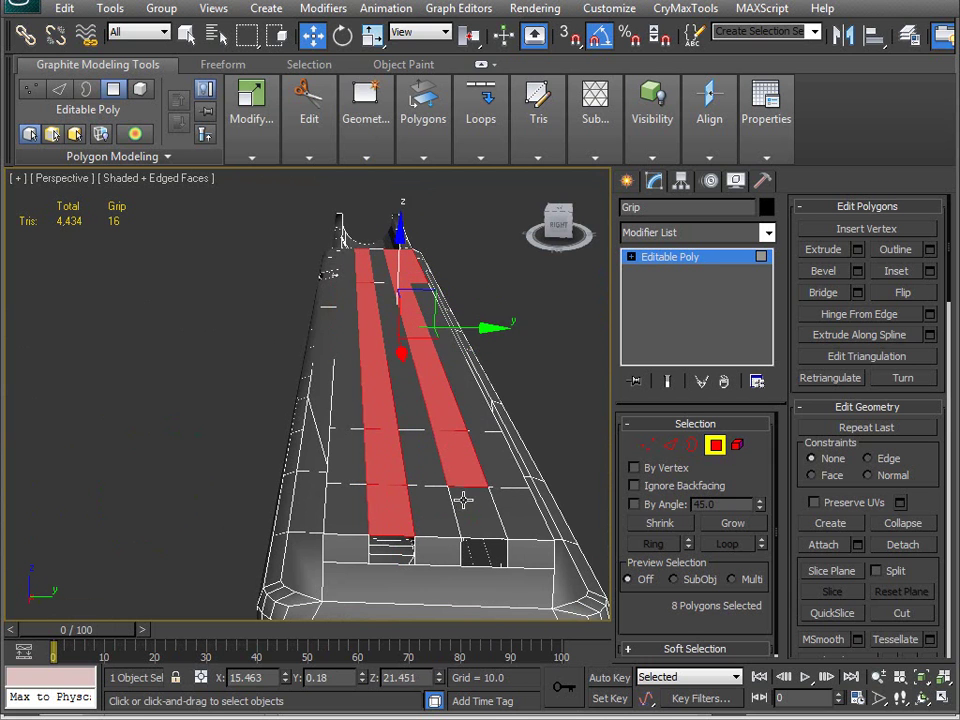
pyautogui.keyDown('alt'); pyautogui.moveTo(365, 390); pyautogui.dragTo(505, 400, button='middle'); pyautogui.keyUp('alt')
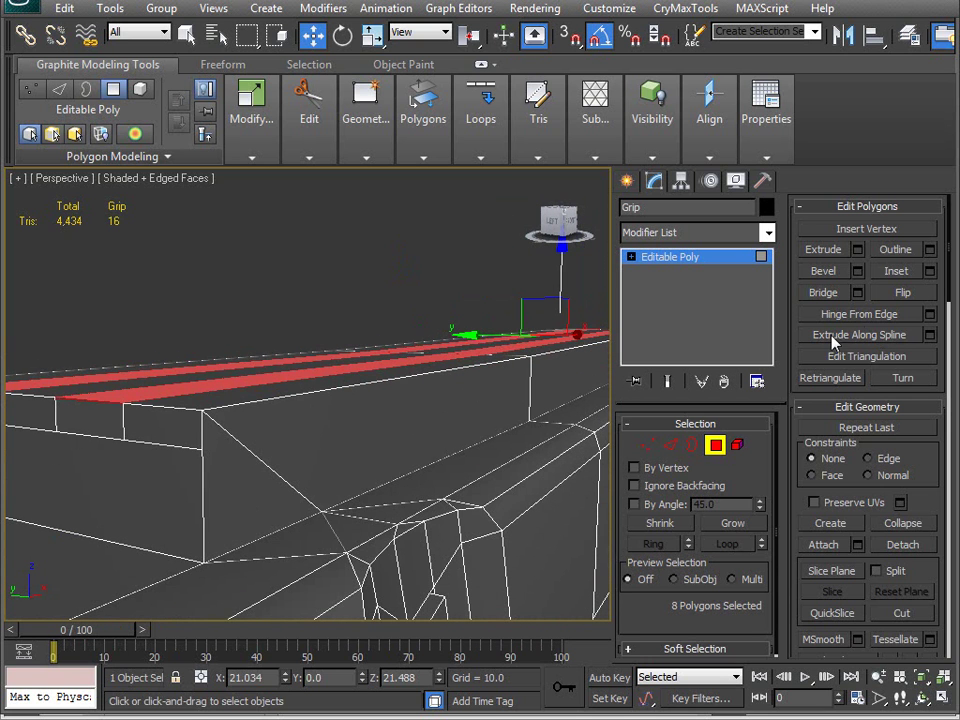
pyautogui.click(857, 249)
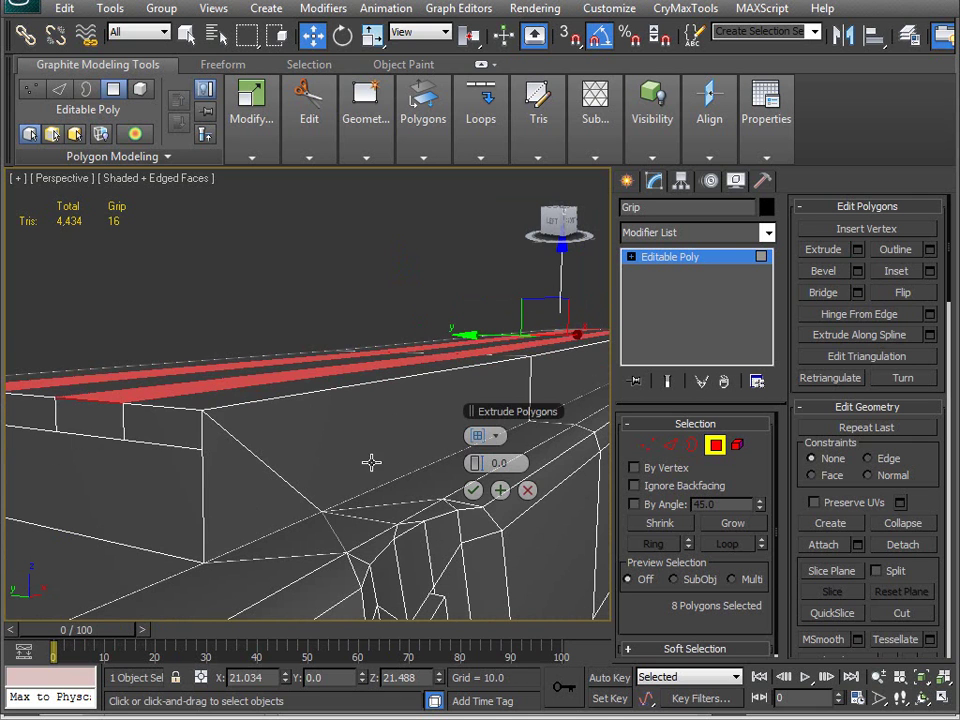
pyautogui.click(473, 490)
pyautogui.keyDown('alt'); pyautogui.moveTo(467, 484); pyautogui.dragTo(465, 326, button='middle'); pyautogui.keyUp('alt')
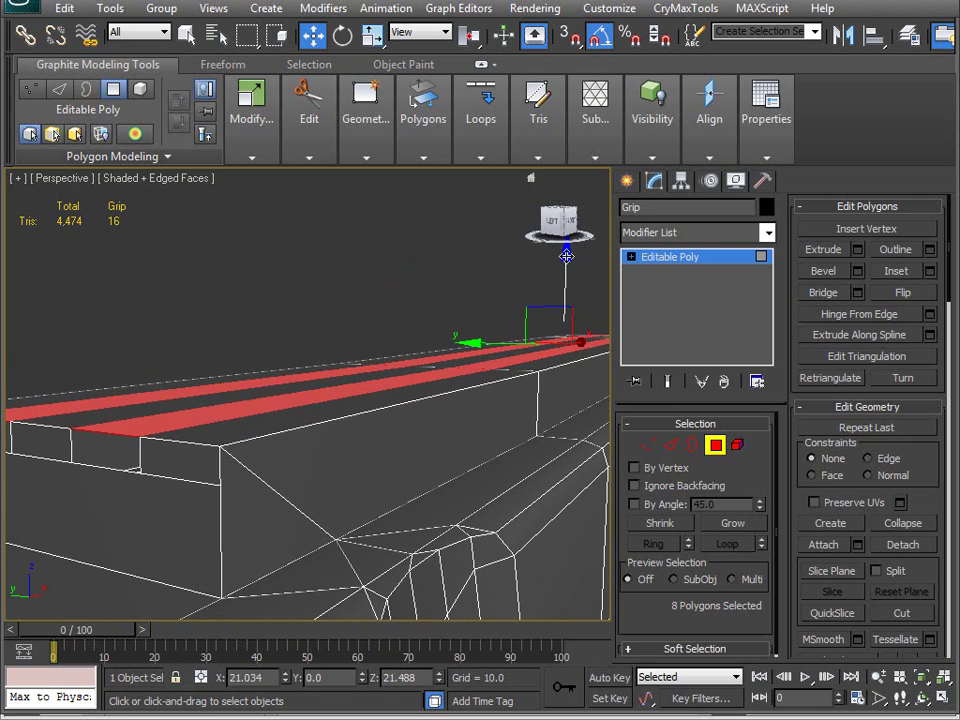
pyautogui.moveTo(565, 260); pyautogui.dragTo(563, 267)
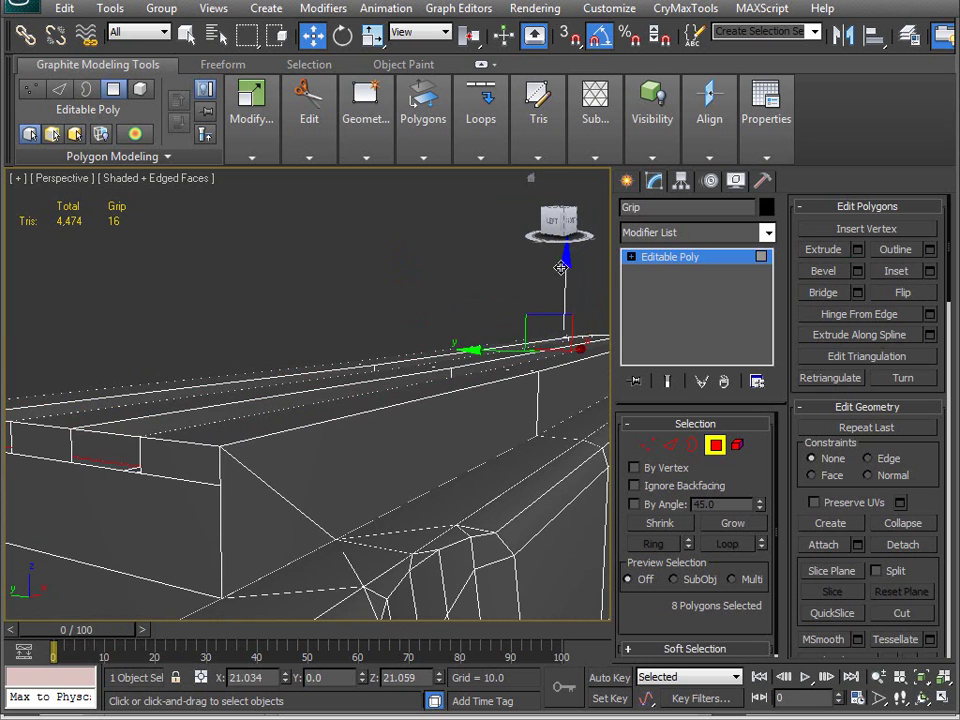
# Step: Delete the two polygons closing the front ends of the lowered grooves
pyautogui.scroll(4, 64, 418)
pyautogui.click(295, 249)
pyautogui.keyDown('ctrl'); pyautogui.click(472, 235); pyautogui.keyUp('ctrl')
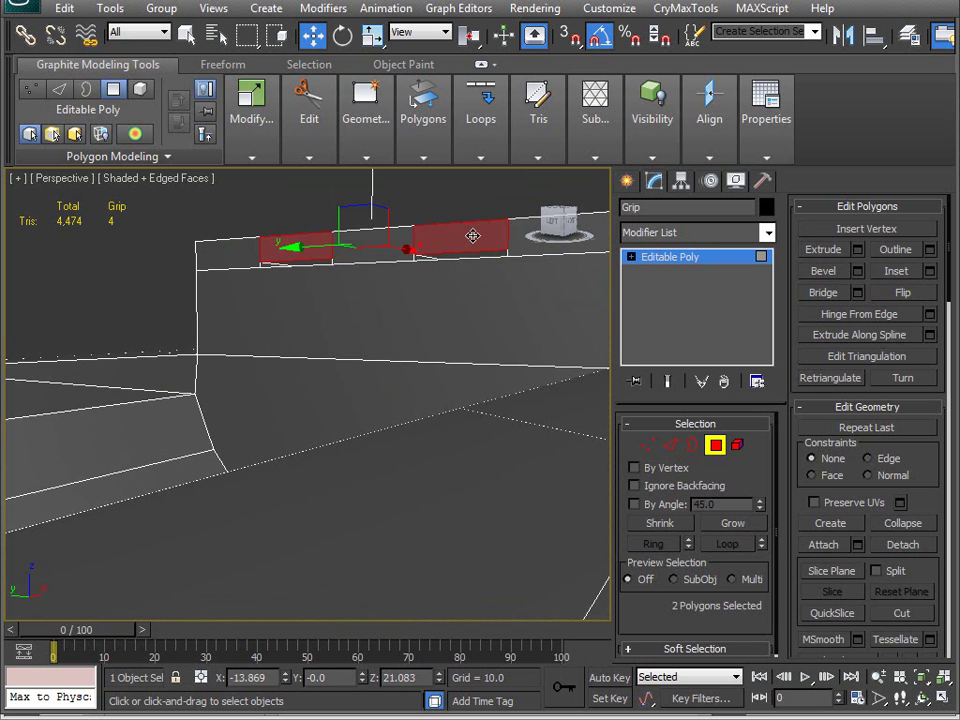
pyautogui.press('Delete')
# Step: Delete the two polygons closing the rear ends of the lowered grooves
pyautogui.keyDown('alt'); pyautogui.moveTo(430, 313); pyautogui.dragTo(371, 339, button='middle'); pyautogui.keyUp('alt')
pyautogui.scroll(-4, 289, 347)
pyautogui.keyDown('alt'); pyautogui.moveTo(289, 347); pyautogui.dragTo(131, 388, button='middle'); pyautogui.keyUp('alt')
pyautogui.moveTo(203, 394); pyautogui.dragTo(220, 410, button='middle')
pyautogui.scroll(1, 227, 414)
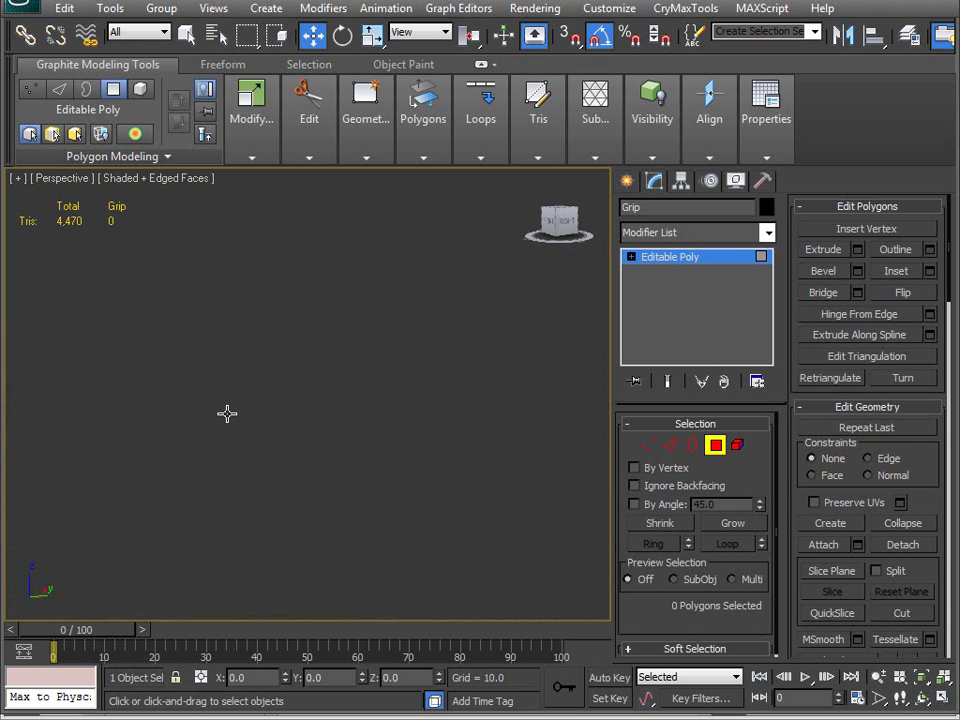
pyautogui.scroll(-1, 232, 414)
pyautogui.click(195, 396)
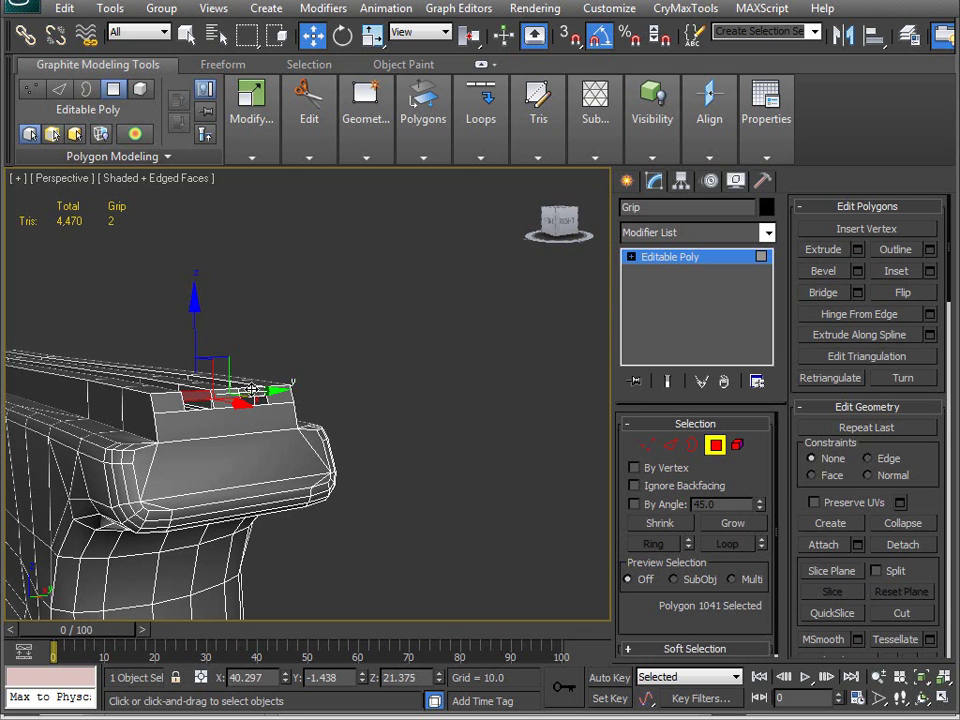
pyautogui.keyDown('ctrl'); pyautogui.click(250, 392); pyautogui.keyUp('ctrl')
pyautogui.press('Delete')
# Step: Select the eight polygons forming the floors of the two grooves along the block's top
pyautogui.scroll(-4, 259, 402)
pyautogui.keyDown('alt'); pyautogui.moveTo(261, 403); pyautogui.dragTo(170, 600, button='middle'); pyautogui.keyUp('alt')
pyautogui.scroll(4, 236, 432)
pyautogui.click(189, 564)
pyautogui.keyDown('ctrl'); pyautogui.click(130, 220); pyautogui.keyUp('ctrl')
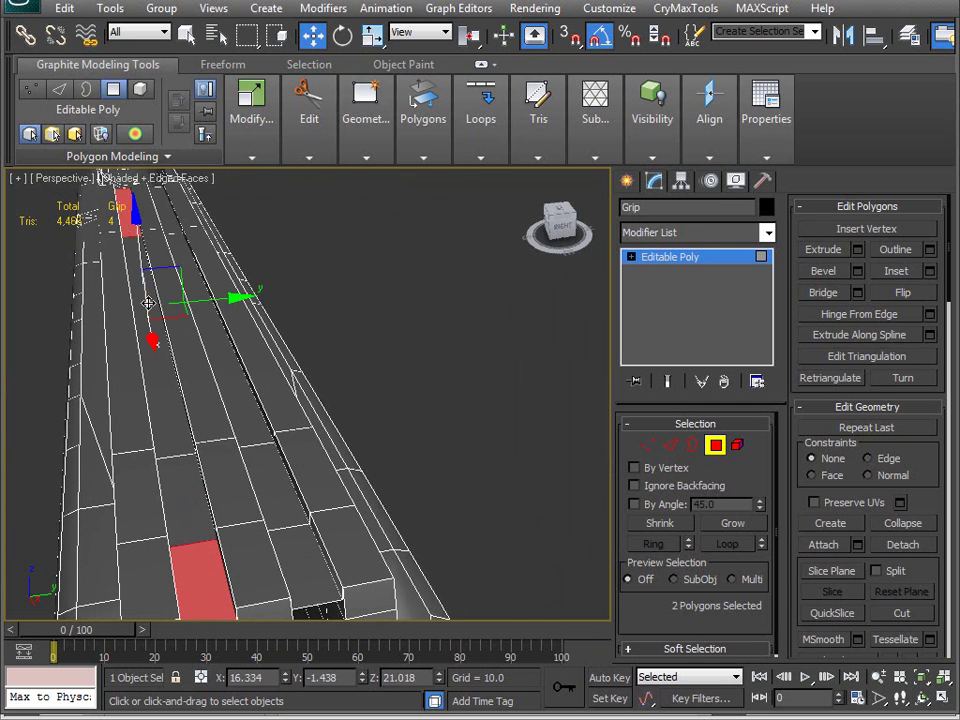
pyautogui.keyDown('ctrl'); pyautogui.click(152, 340); pyautogui.keyUp('ctrl')
pyautogui.keyDown('ctrl'); pyautogui.click(200, 500); pyautogui.keyUp('ctrl')
pyautogui.keyDown('ctrl'); pyautogui.click(277, 522); pyautogui.keyUp('ctrl')
pyautogui.keyDown('ctrl'); pyautogui.click(232, 455); pyautogui.keyUp('ctrl')
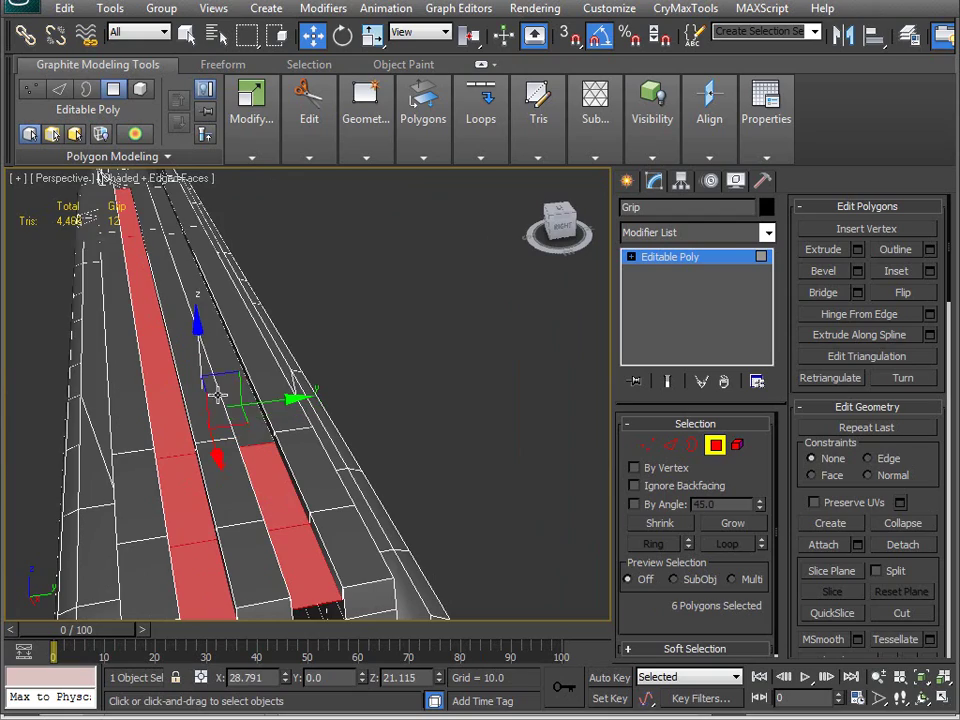
pyautogui.keyDown('ctrl'); pyautogui.click(210, 355); pyautogui.keyUp('ctrl')
pyautogui.keyDown('ctrl'); pyautogui.click(168, 228); pyautogui.keyUp('ctrl')
pyautogui.keyDown('alt'); pyautogui.moveTo(168, 228); pyautogui.dragTo(148, 418, button='middle'); pyautogui.keyUp('alt')
pyautogui.keyDown('alt'); pyautogui.moveTo(242, 404); pyautogui.dragTo(318, 468, button='middle'); pyautogui.keyUp('alt')
pyautogui.scroll(3, 247, 401)
pyautogui.scroll(-3, 247, 401)
# Step: Select the four top polygons of the block's outer raised strip at Y -2.875 and make them planar in Z
pyautogui.click(358, 416)
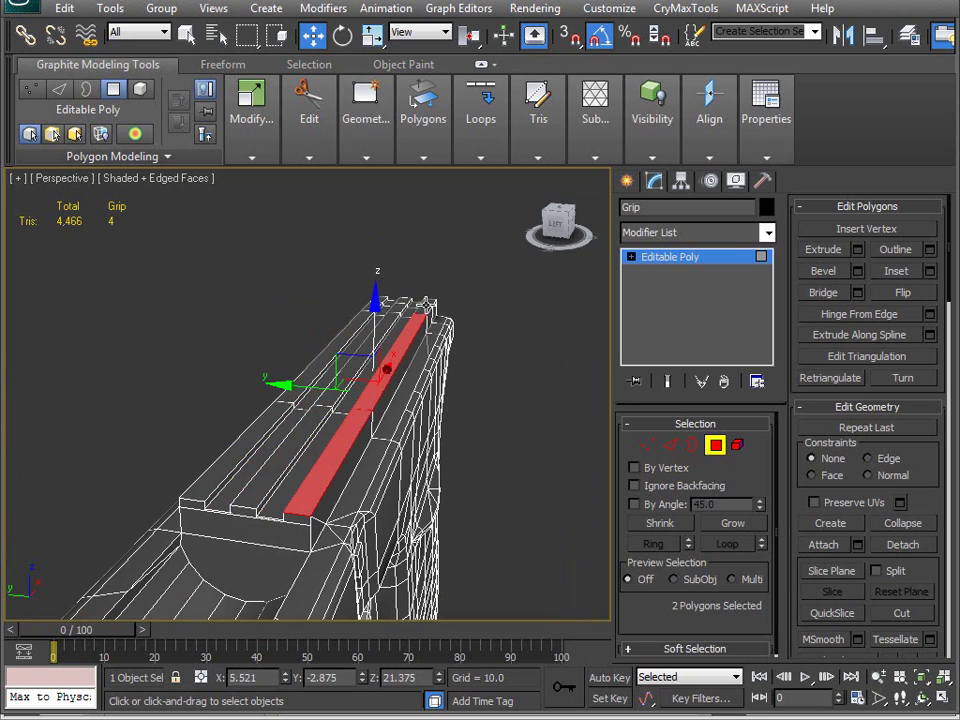
pyautogui.keyDown('ctrl'); pyautogui.click(427, 302); pyautogui.keyUp('ctrl')
pyautogui.keyDown('alt'); pyautogui.moveTo(427, 302); pyautogui.dragTo(363, 424, button='middle'); pyautogui.keyUp('alt')
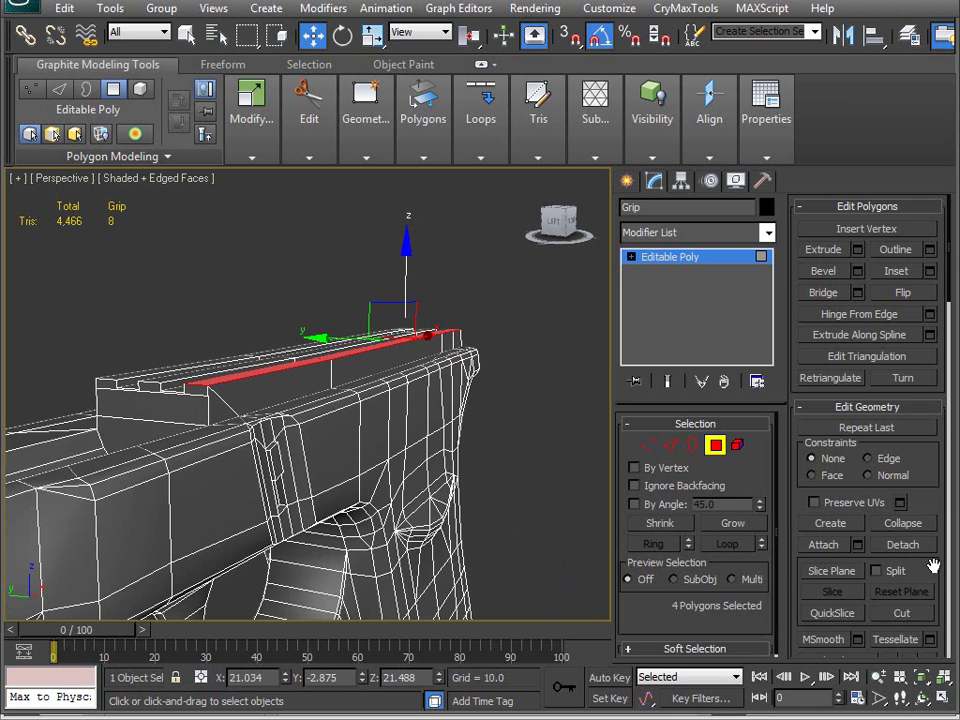
pyautogui.moveTo(933, 567); pyautogui.dragTo(897, 445)
pyautogui.click(929, 473)
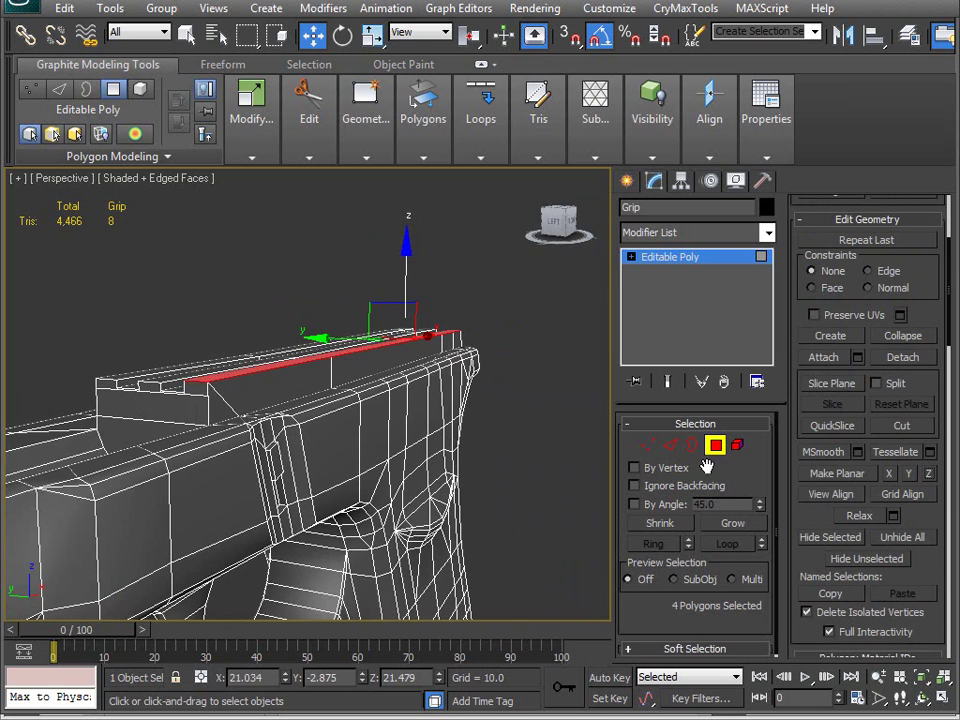
# Step: Add the top polygons of the middle and other outer raised strips to the selection and make all twelve planar in Z
pyautogui.keyDown('alt'); pyautogui.moveTo(173, 319); pyautogui.dragTo(275, 447, button='middle'); pyautogui.keyUp('alt')
pyautogui.keyDown('ctrl'); pyautogui.click(385, 428); pyautogui.keyUp('ctrl')
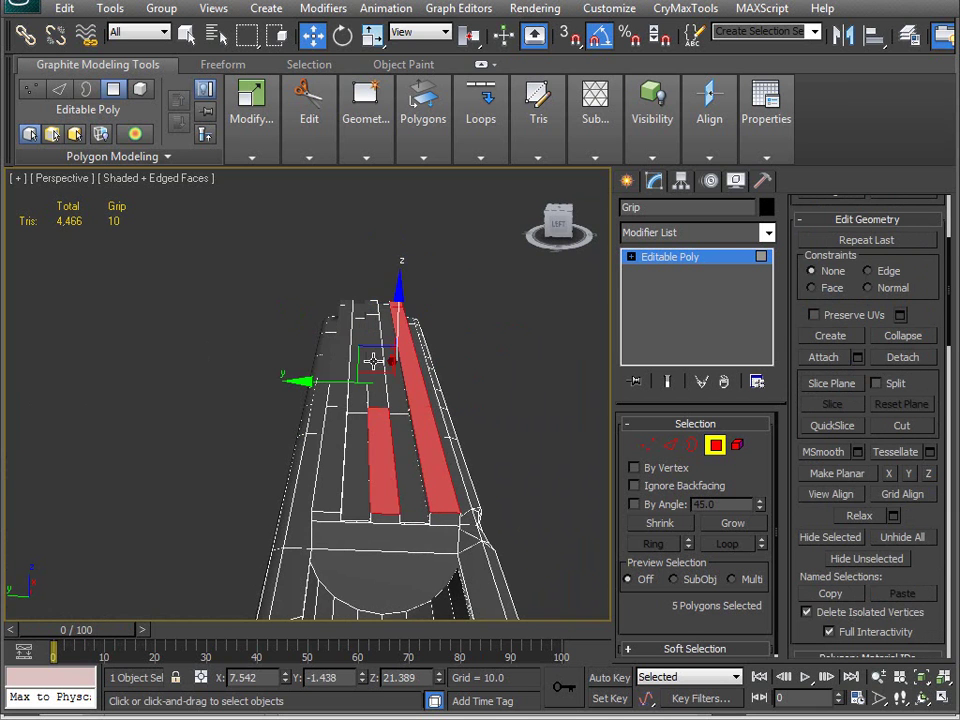
pyautogui.keyDown('ctrl'); pyautogui.click(343, 305); pyautogui.keyUp('ctrl')
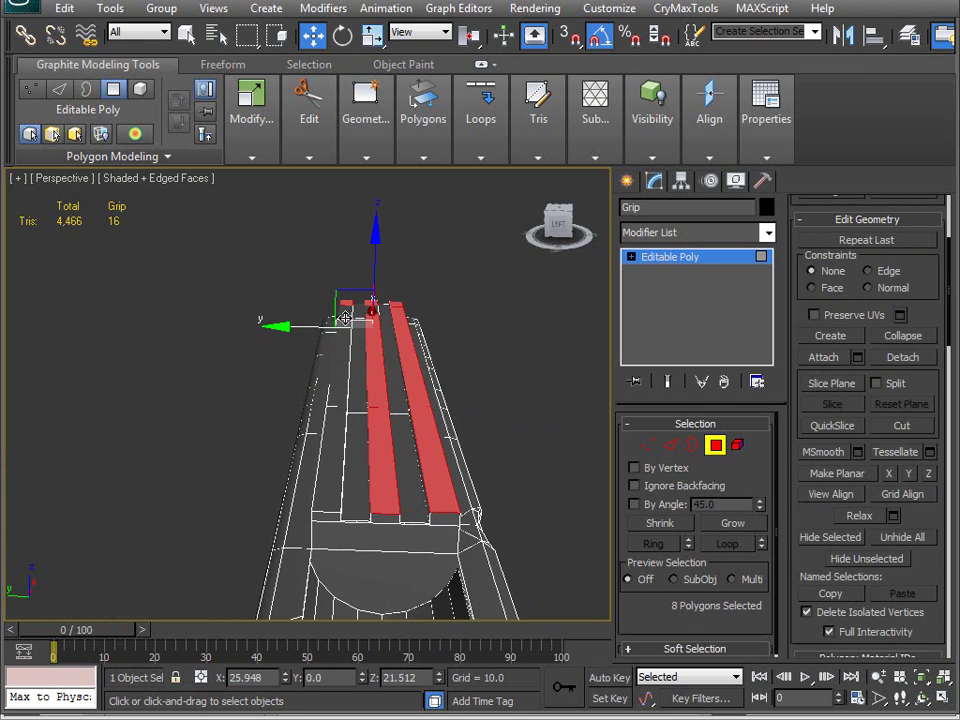
pyautogui.keyDown('ctrl'); pyautogui.click(344, 315); pyautogui.keyUp('ctrl')
pyautogui.keyDown('ctrl'); pyautogui.click(371, 311); pyautogui.keyUp('ctrl')
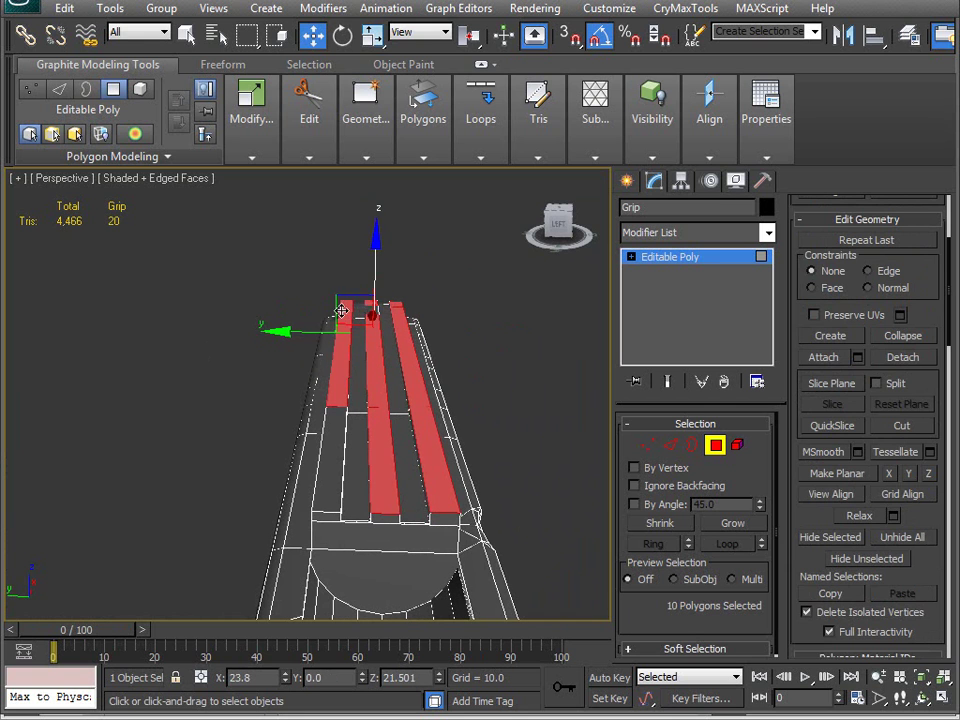
pyautogui.keyDown('ctrl'); pyautogui.click(322, 476); pyautogui.keyUp('ctrl')
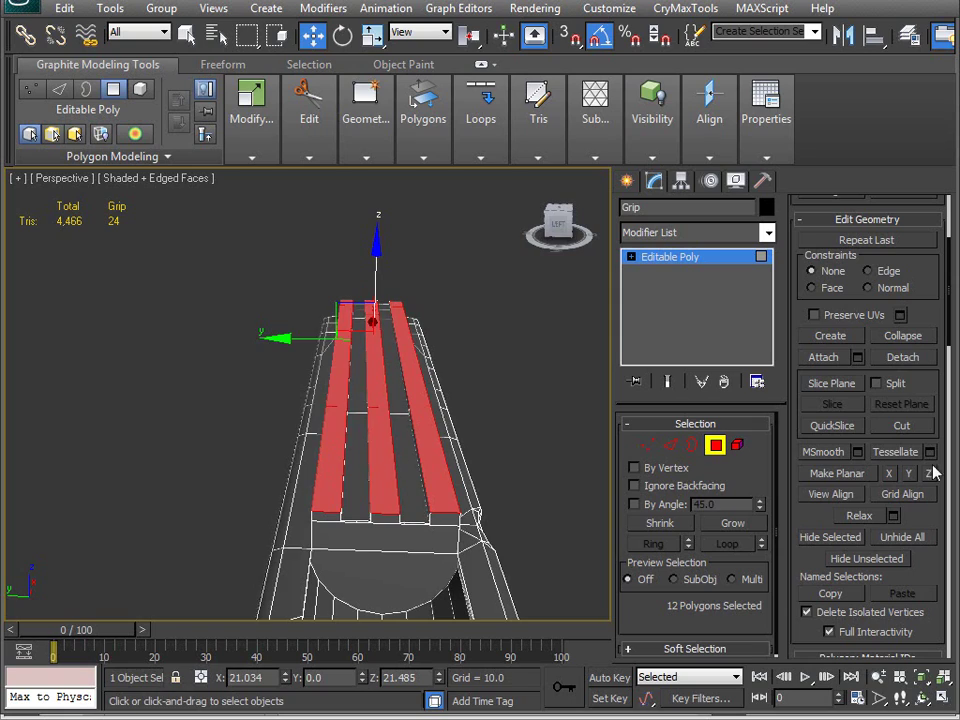
pyautogui.keyDown('alt'); pyautogui.moveTo(500, 495); pyautogui.dragTo(340, 492, button='middle'); pyautogui.keyUp('alt')
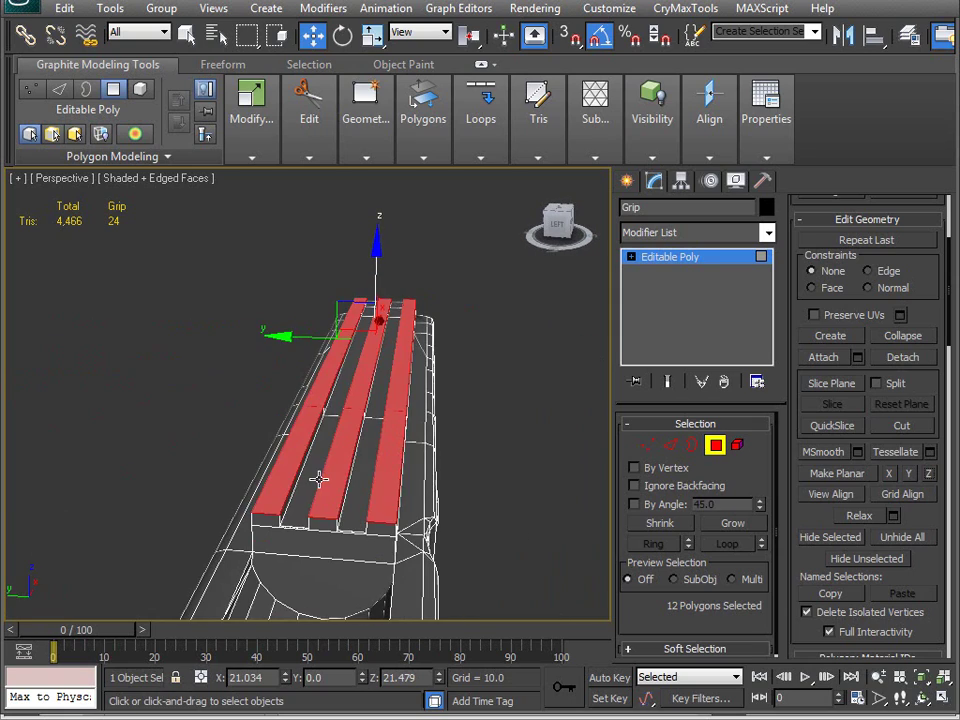
# Step: Select the eight groove floor polygons and lower them with vertex snapping onto the block's front wall, to about Z 20.965
pyautogui.click(318, 480)
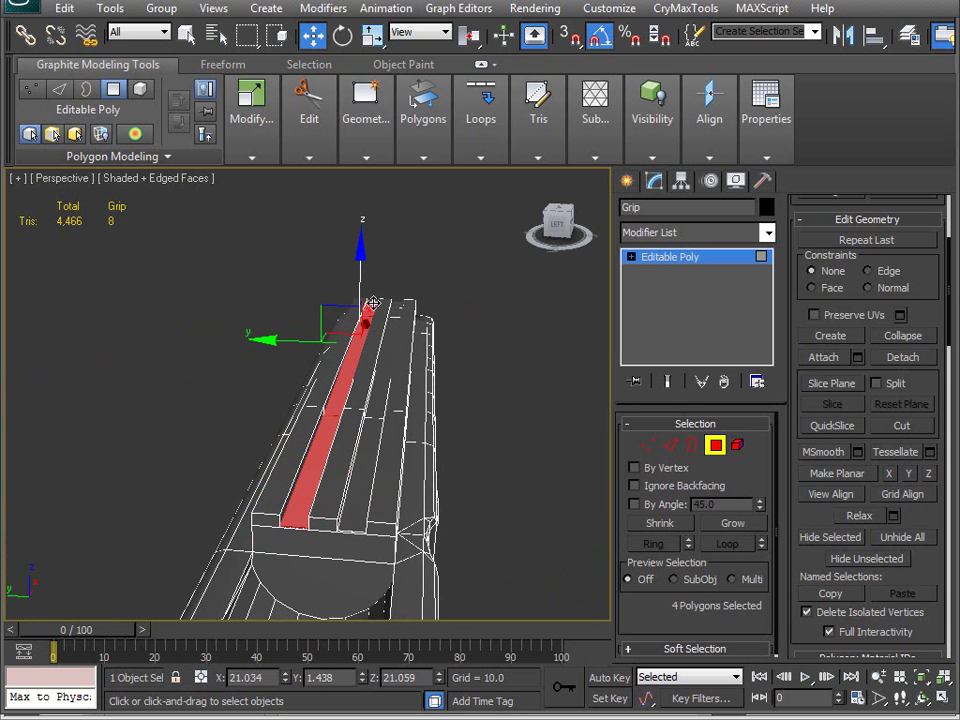
pyautogui.keyDown('ctrl'); pyautogui.click(400, 304); pyautogui.keyUp('ctrl')
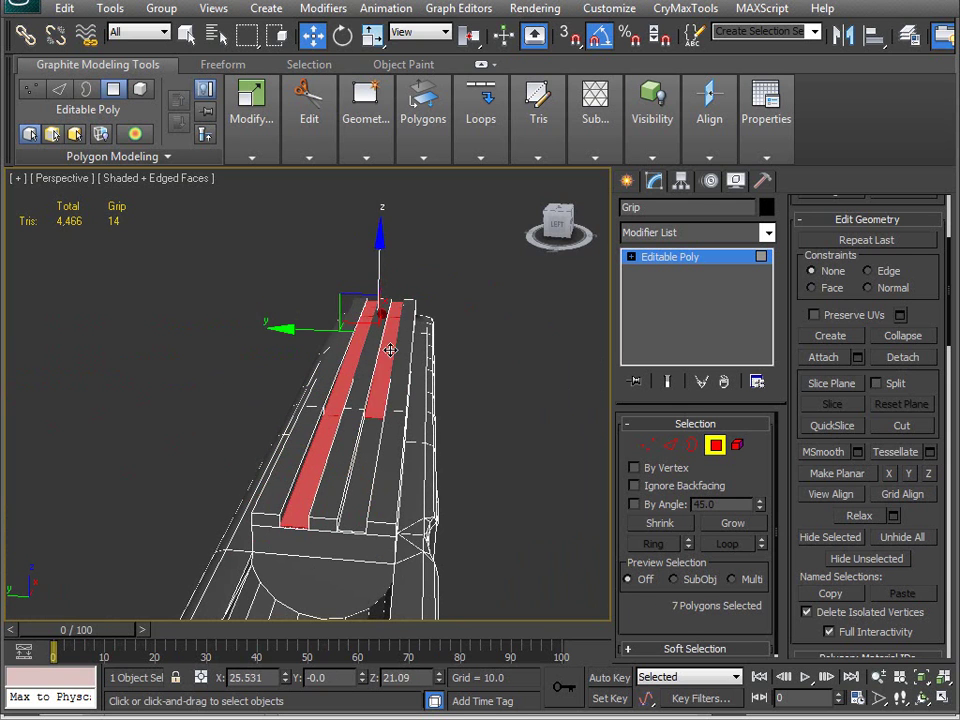
pyautogui.moveTo(369, 467)
pyautogui.keyDown('alt'); pyautogui.mouseDown(button='middle')
pyautogui.moveTo(467, 521)
pyautogui.moveTo(144, 527)
pyautogui.moveTo(180, 450)
pyautogui.moveTo(212, 411)
pyautogui.moveTo(214, 431)
pyautogui.moveTo(250, 480)
pyautogui.moveTo(333, 503)
pyautogui.moveTo(296, 459)
pyautogui.moveTo(306, 407)
pyautogui.moveTo(340, 470)
pyautogui.moveTo(379, 490)
pyautogui.moveTo(403, 469)
pyautogui.moveTo(312, 457)
pyautogui.moveTo(476, 343)
pyautogui.mouseUp(button='middle'); pyautogui.keyUp('alt')
pyautogui.press('F3')
pyautogui.press('F3')
pyautogui.scroll(4, 255, 402)
pyautogui.scroll(3, 255, 402)
pyautogui.moveTo(255, 402); pyautogui.dragTo(285, 393, button='middle')
pyautogui.scroll(-4, 285, 393)
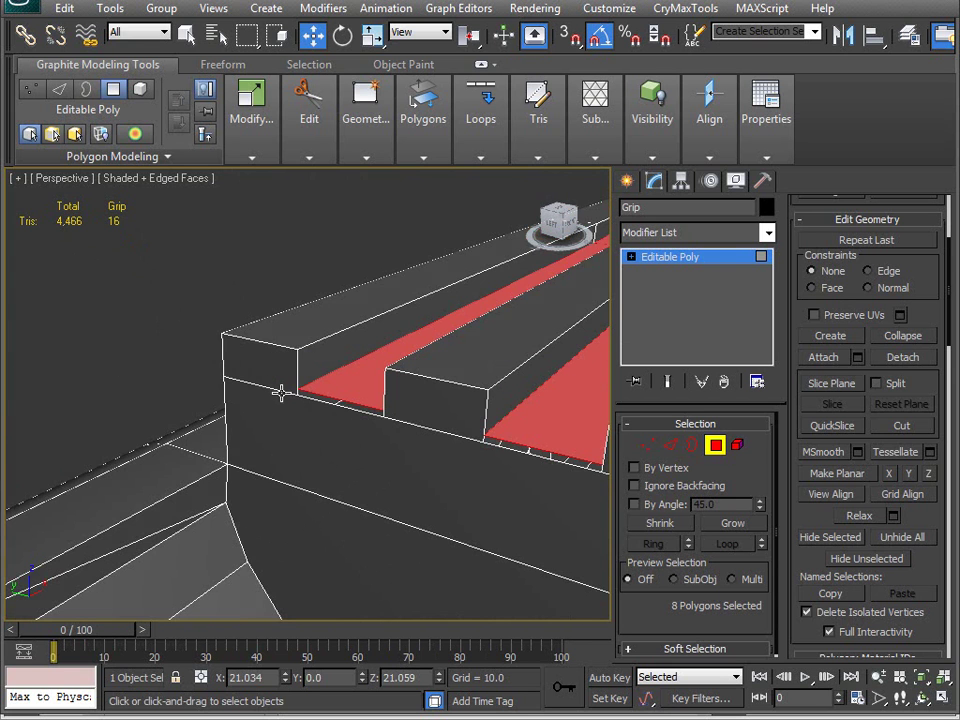
pyautogui.click(423, 118)
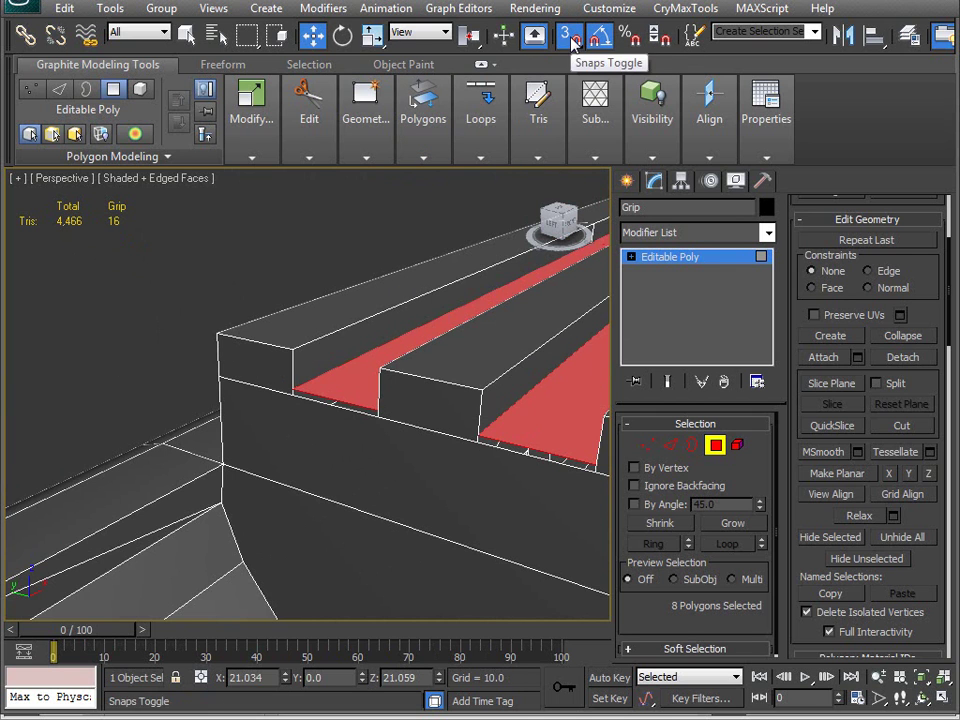
pyautogui.rightClick(573, 45)
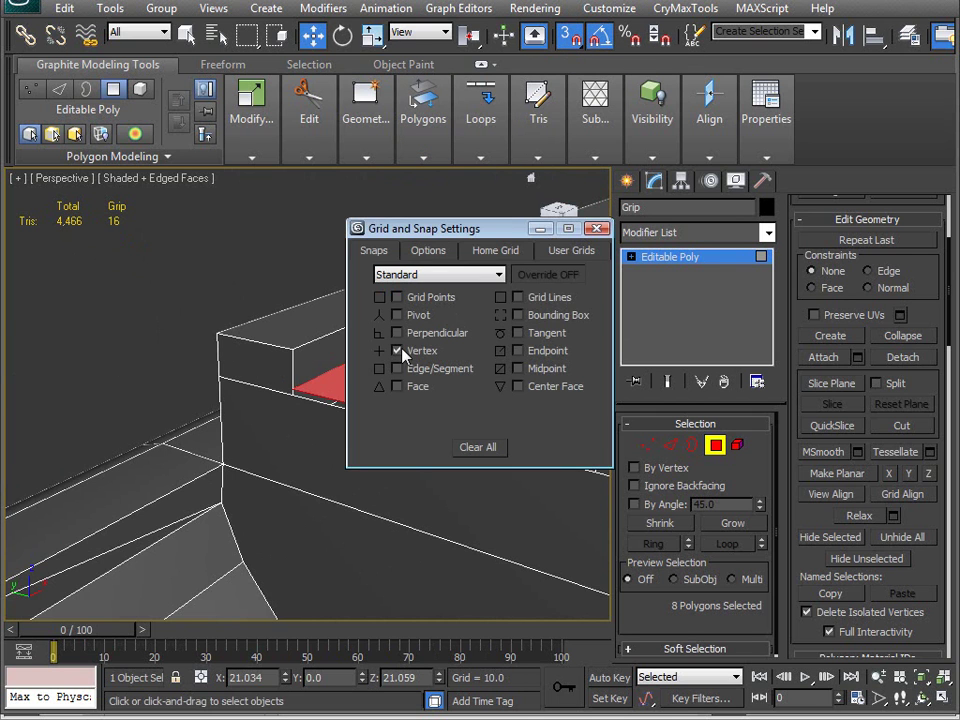
pyautogui.click(596, 228)
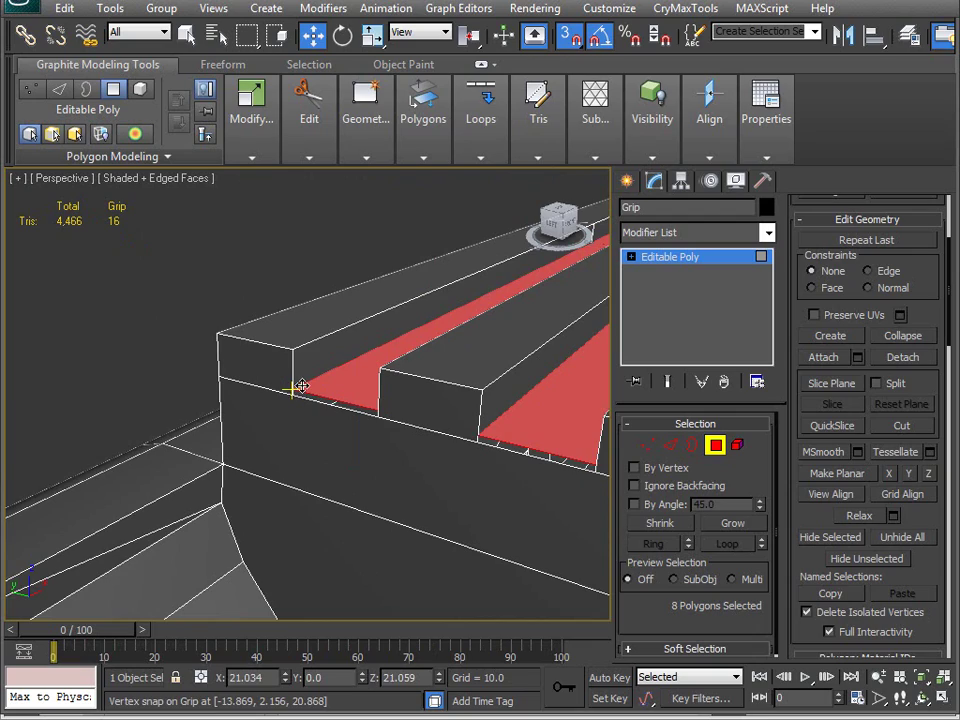
pyautogui.moveTo(300, 390); pyautogui.dragTo(294, 394)
# Step: Weld the end vertices of both groove floors to the block's rear wall vertices with the PolyDraw Optimize tool
pyautogui.keyDown('alt'); pyautogui.moveTo(370, 440); pyautogui.dragTo(279, 521, button='middle'); pyautogui.keyUp('alt')
pyautogui.keyDown('alt'); pyautogui.moveTo(430, 510); pyautogui.dragTo(336, 444, button='middle'); pyautogui.keyUp('alt')
pyautogui.moveTo(269, 424); pyautogui.dragTo(287, 436, button='middle')
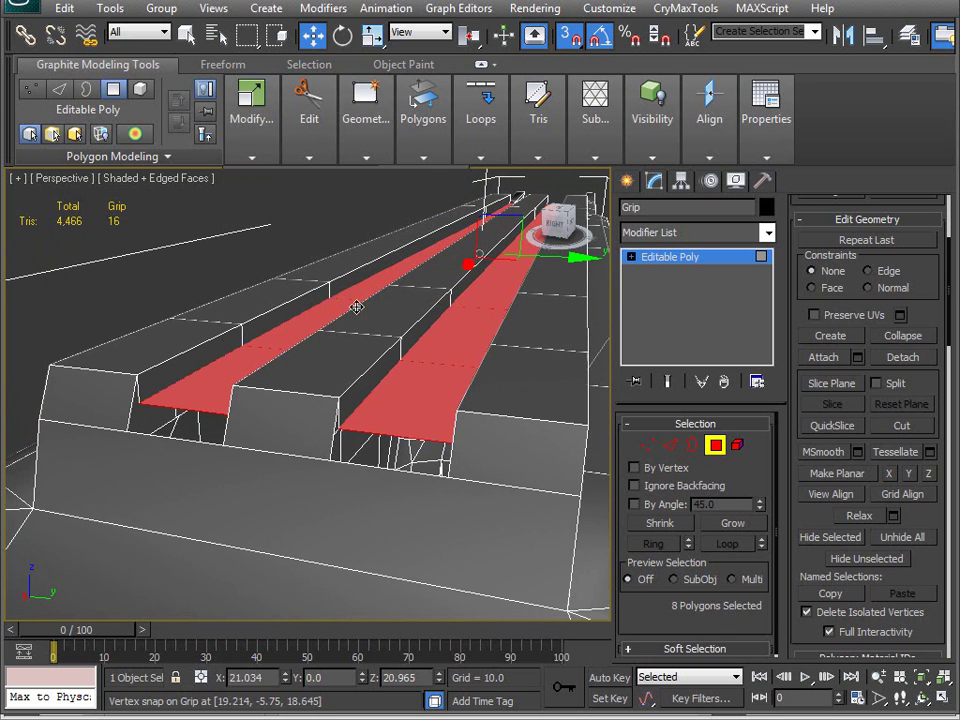
pyautogui.rightClick(167, 260)
pyautogui.click(422, 333)
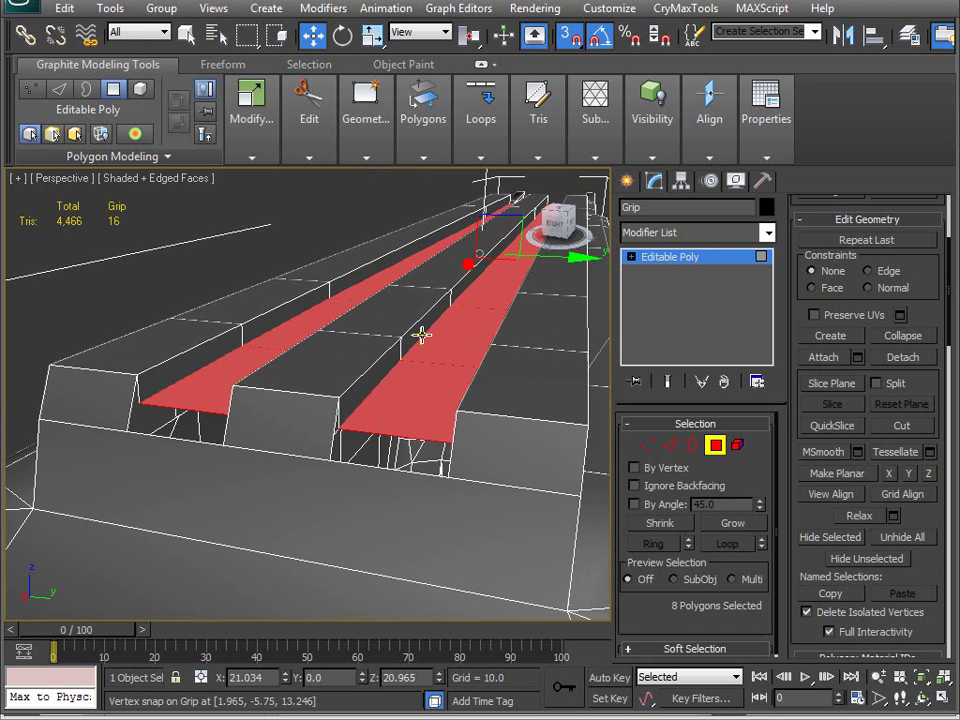
pyautogui.moveTo(286, 376); pyautogui.dragTo(280, 382, button='middle')
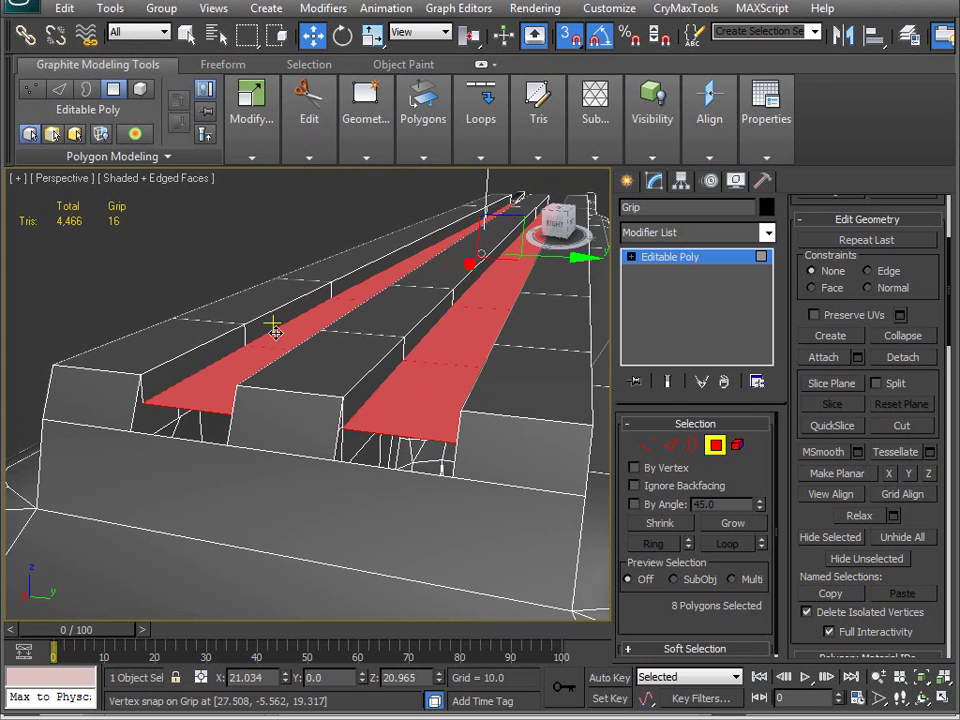
pyautogui.press('1')
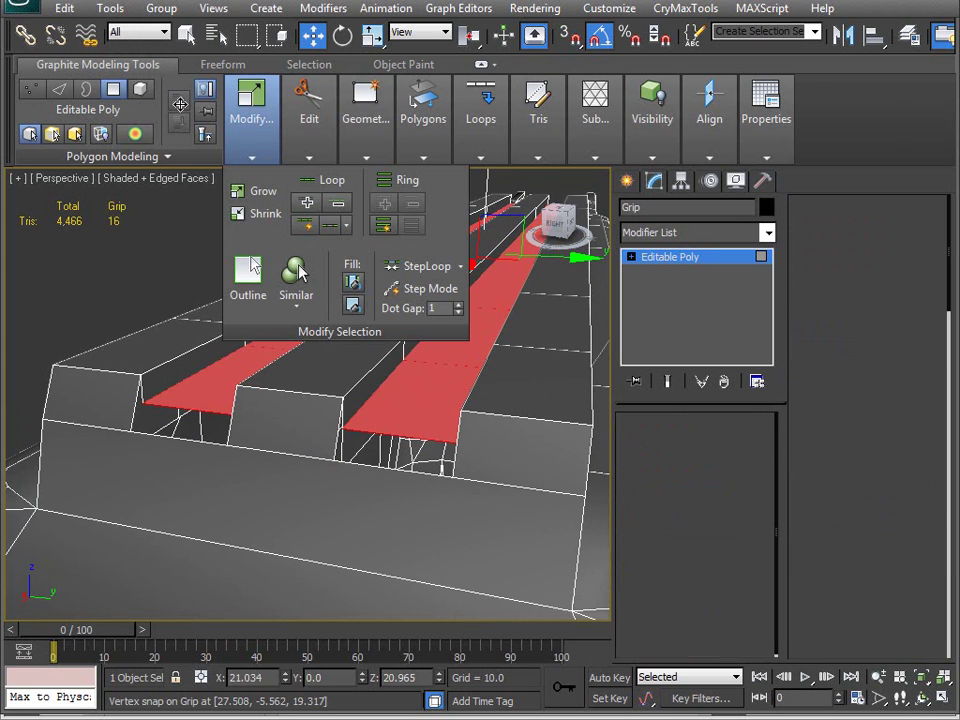
pyautogui.click(222, 64)
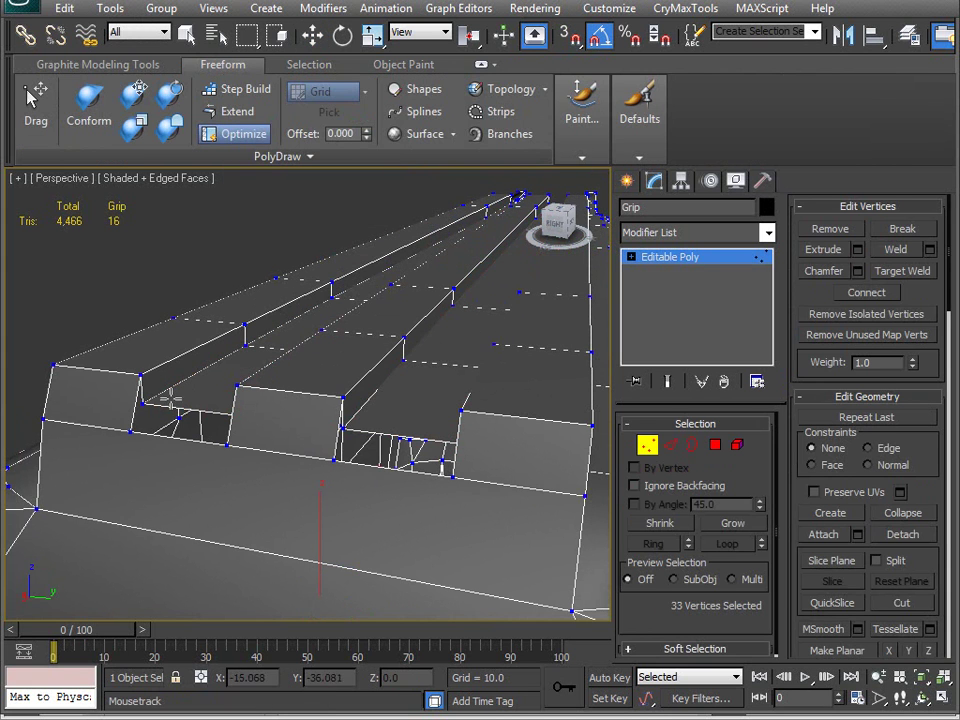
pyautogui.click(131, 432)
pyautogui.keyDown('alt'); pyautogui.moveTo(133, 461); pyautogui.dragTo(198, 400, button='middle'); pyautogui.keyUp('alt')
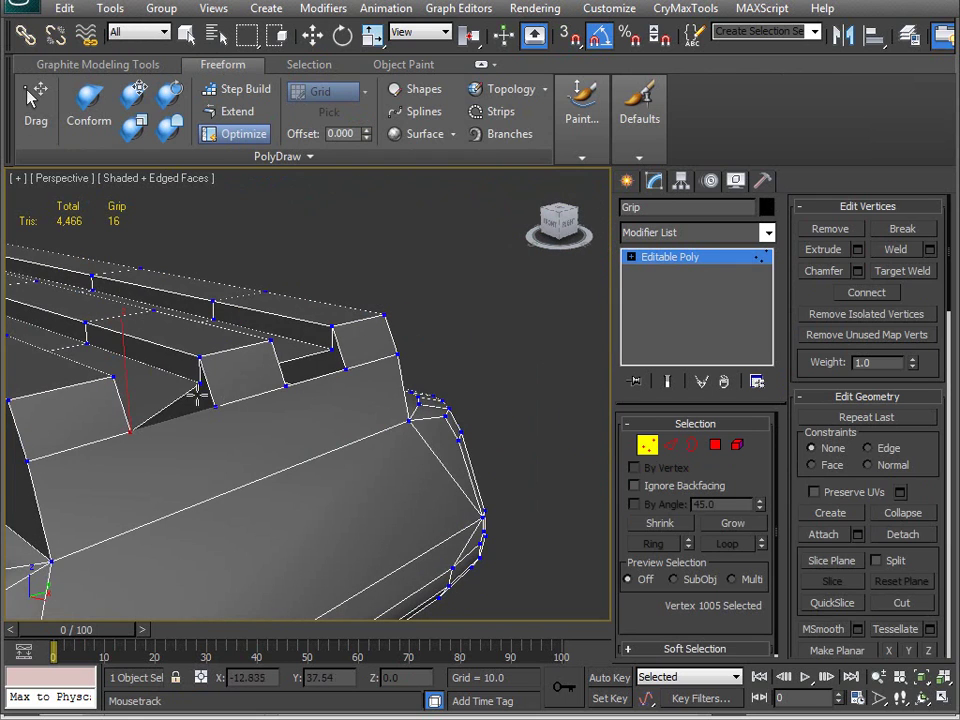
pyautogui.moveTo(200, 388); pyautogui.dragTo(246, 364)
pyautogui.click(344, 367)
pyautogui.keyDown('alt'); pyautogui.moveTo(343, 390); pyautogui.dragTo(300, 410, button='middle'); pyautogui.keyUp('alt')
pyautogui.click(293, 332)
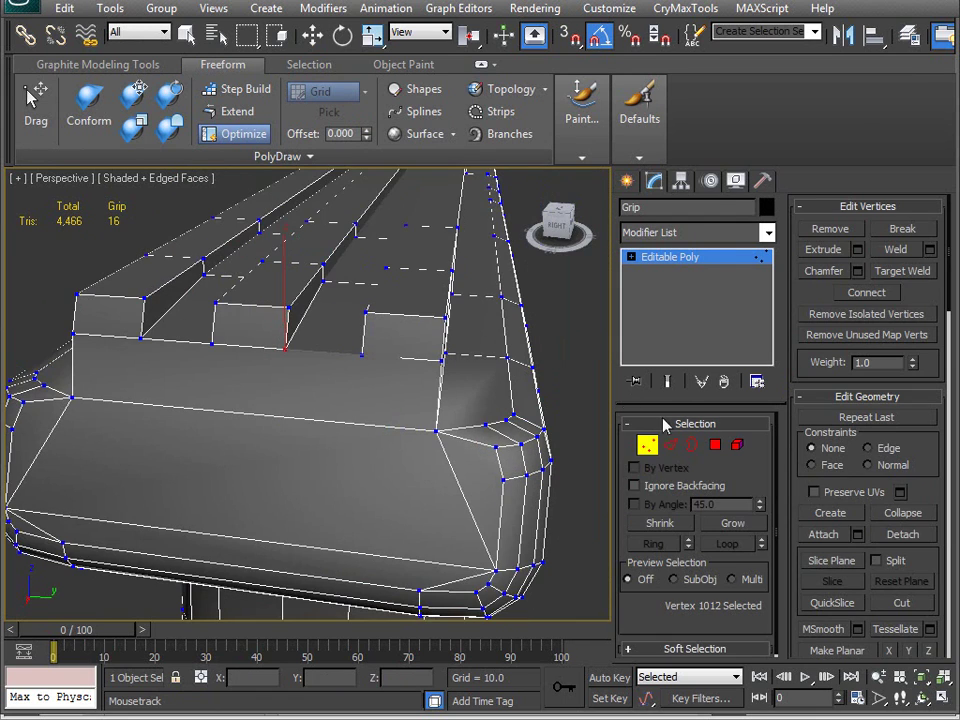
# Step: Return to the selected groove floor polygons and make them planar in Z
pyautogui.click(714, 449)
pyautogui.keyDown('alt'); pyautogui.moveTo(400, 400); pyautogui.dragTo(293, 397, button='middle'); pyautogui.keyUp('alt')
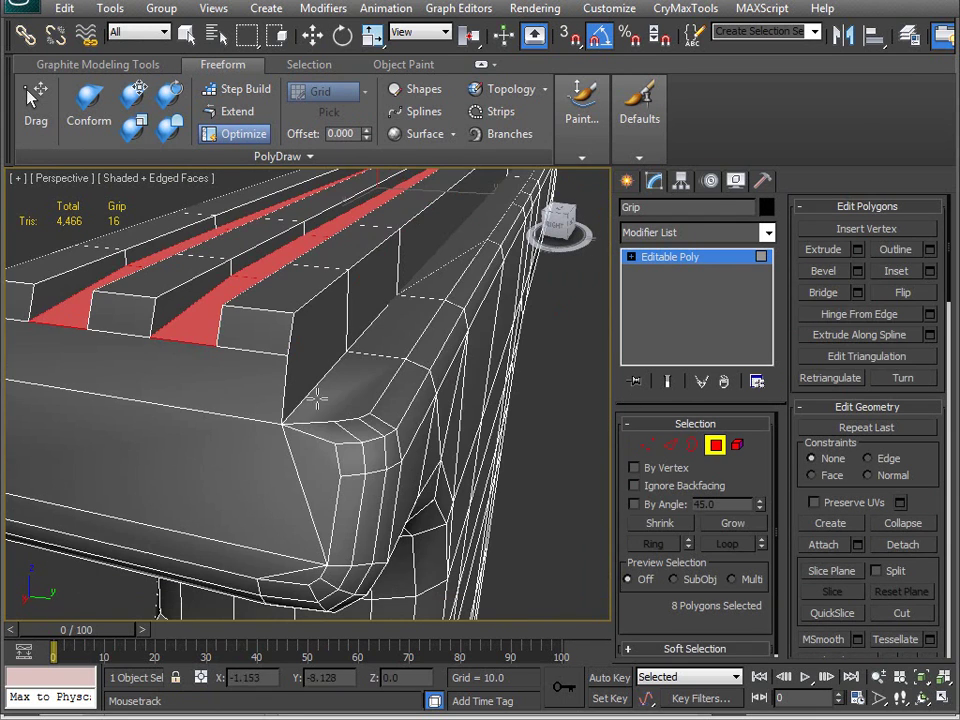
pyautogui.scroll(-3, 900, 495)
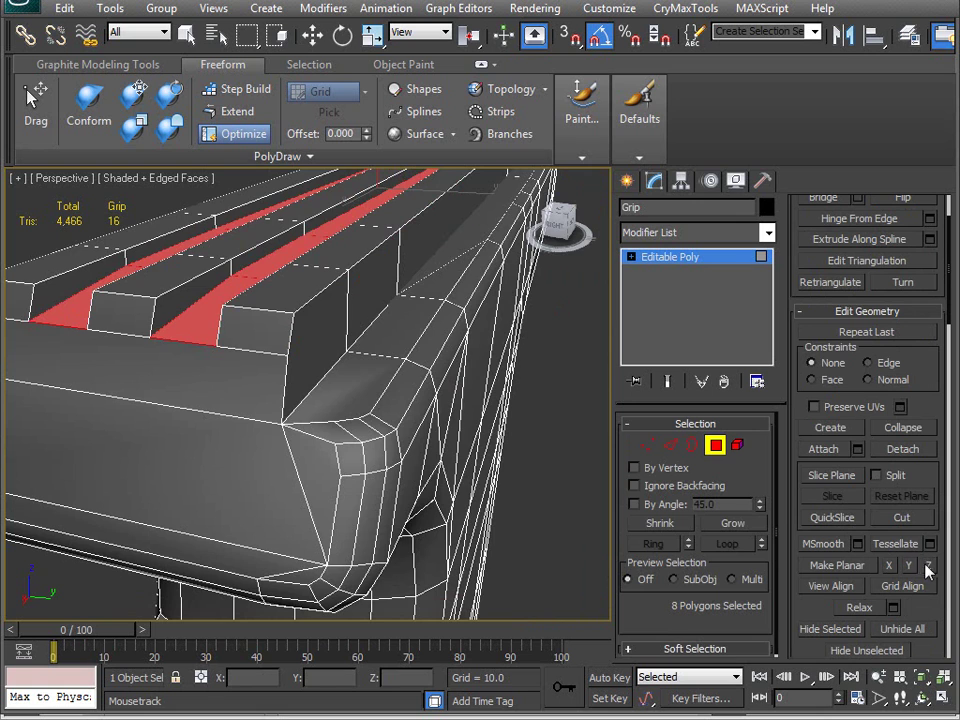
pyautogui.keyDown('alt'); pyautogui.moveTo(300, 400); pyautogui.dragTo(240, 432, button='middle'); pyautogui.keyUp('alt')
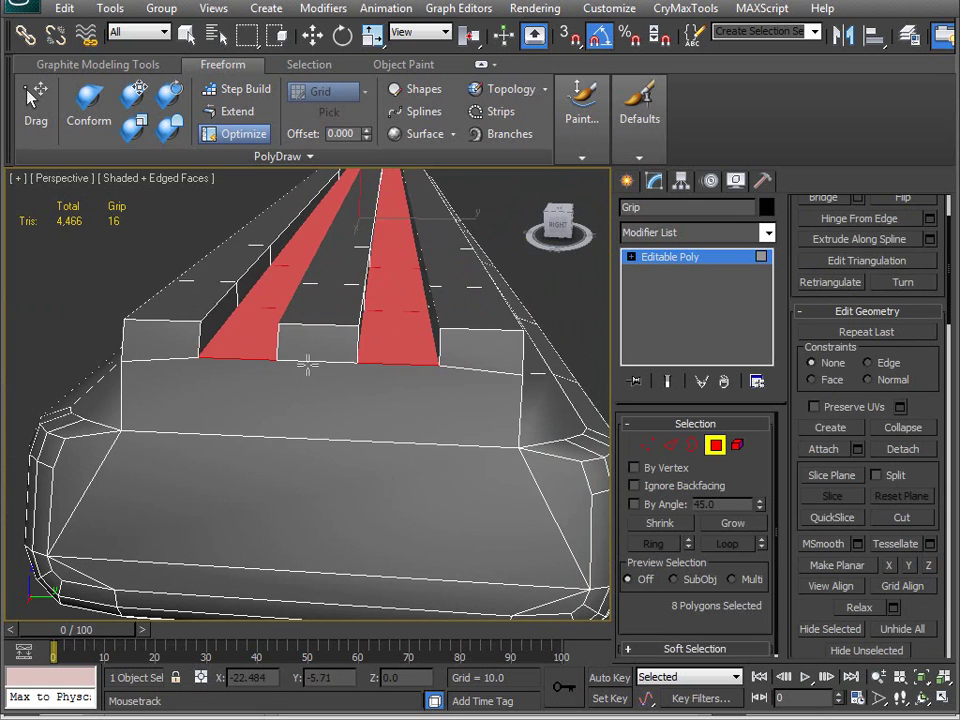
# Step: Unhide all objects and lower the groove floors by about 0.166 to clear the slide's tabs
pyautogui.press('w')
pyautogui.rightClick(381, 300)
pyautogui.click(422, 214)
pyautogui.moveTo(383, 313); pyautogui.dragTo(338, 436, button='middle')
pyautogui.moveTo(363, 228); pyautogui.dragTo(363, 230)
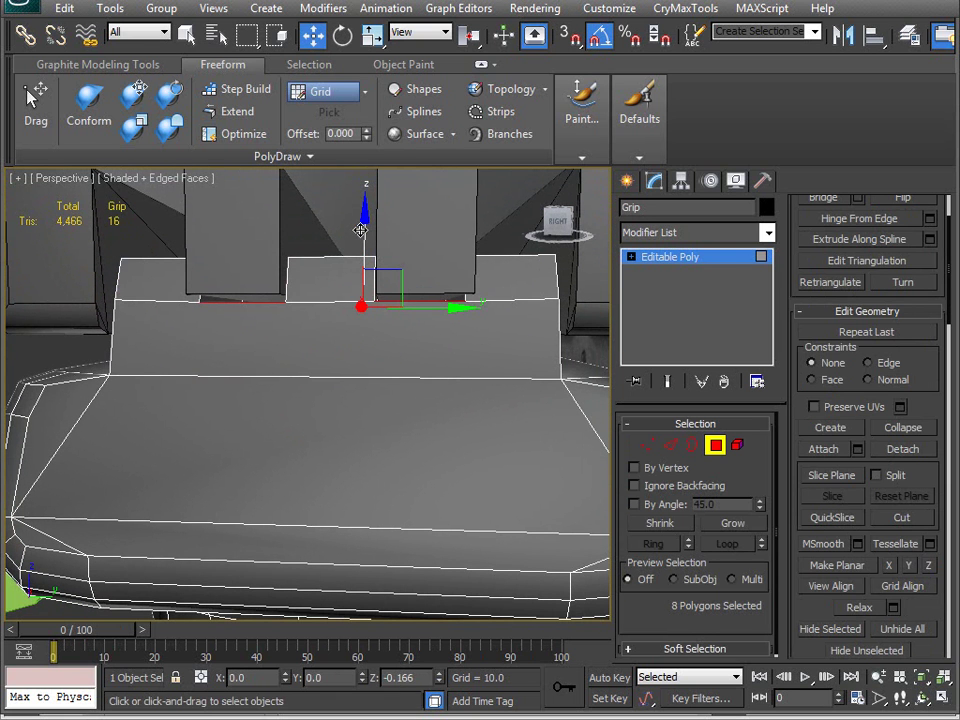
pyautogui.moveTo(355, 245); pyautogui.dragTo(284, 354, button='middle')
# Step: Window-select the grip's vertices across the top of the block and hide everything except the grip
pyautogui.press('1')
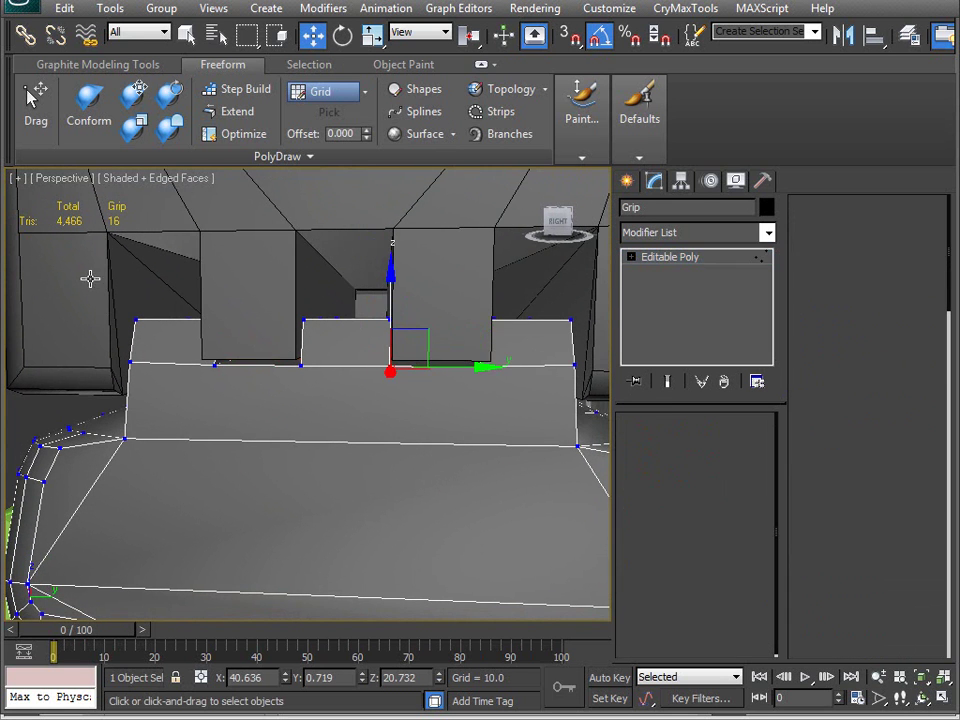
pyautogui.moveTo(71, 279); pyautogui.dragTo(549, 366)
pyautogui.moveTo(602, 347); pyautogui.dragTo(602, 347)
pyautogui.keyDown('alt'); pyautogui.moveTo(322, 384); pyautogui.dragTo(285, 381, button='middle'); pyautogui.keyUp('alt')
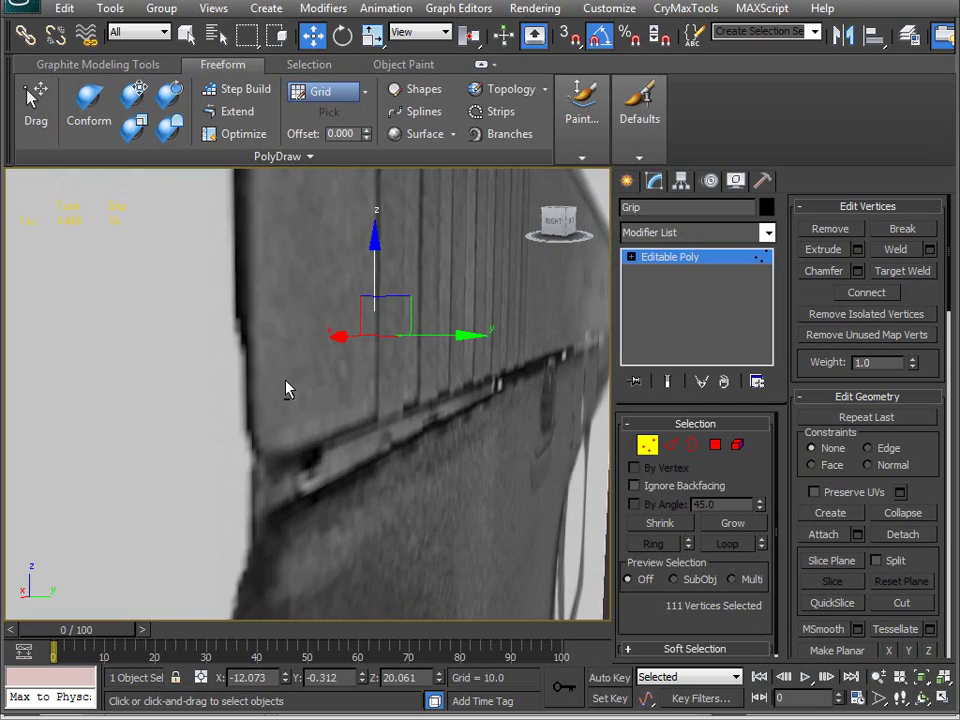
pyautogui.rightClick(338, 337)
pyautogui.click(422, 272)
pyautogui.scroll(-5, 403, 426)
pyautogui.keyDown('alt'); pyautogui.moveTo(403, 426); pyautogui.dragTo(280, 453, button='middle'); pyautogui.keyUp('alt')
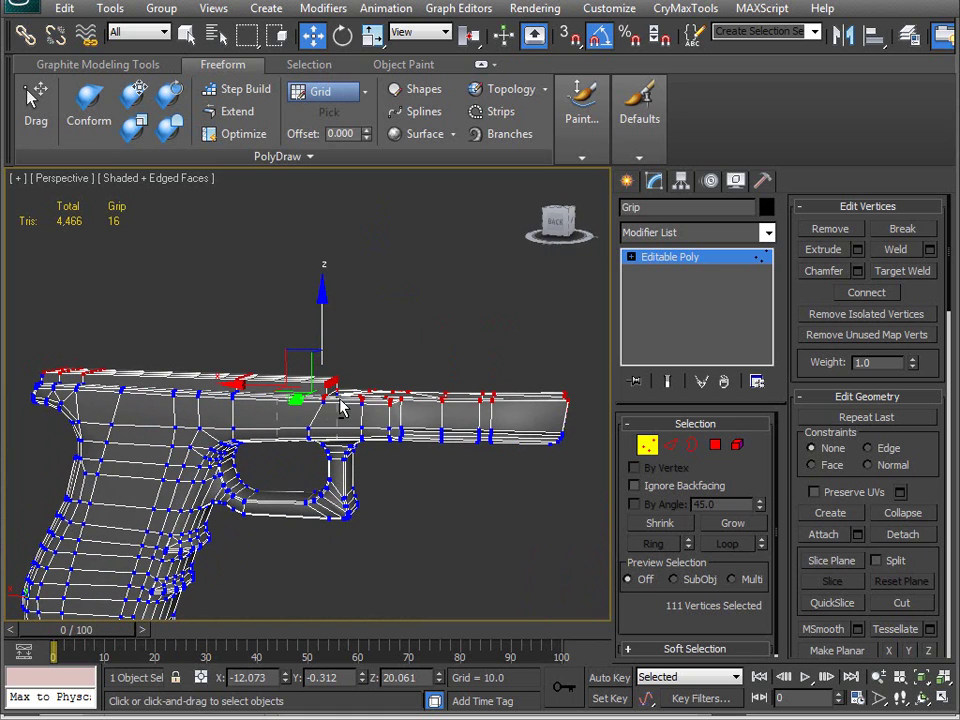
# Step: Remove all lower frame vertices from the selection, leaving only the vertices along the top of the grip's block selected
pyautogui.keyDown('alt'); pyautogui.moveTo(348, 470); pyautogui.dragTo(133, 510, button='middle'); pyautogui.keyUp('alt')
pyautogui.scroll(5, 210, 517)
pyautogui.moveTo(210, 517); pyautogui.dragTo(403, 497, button='middle')
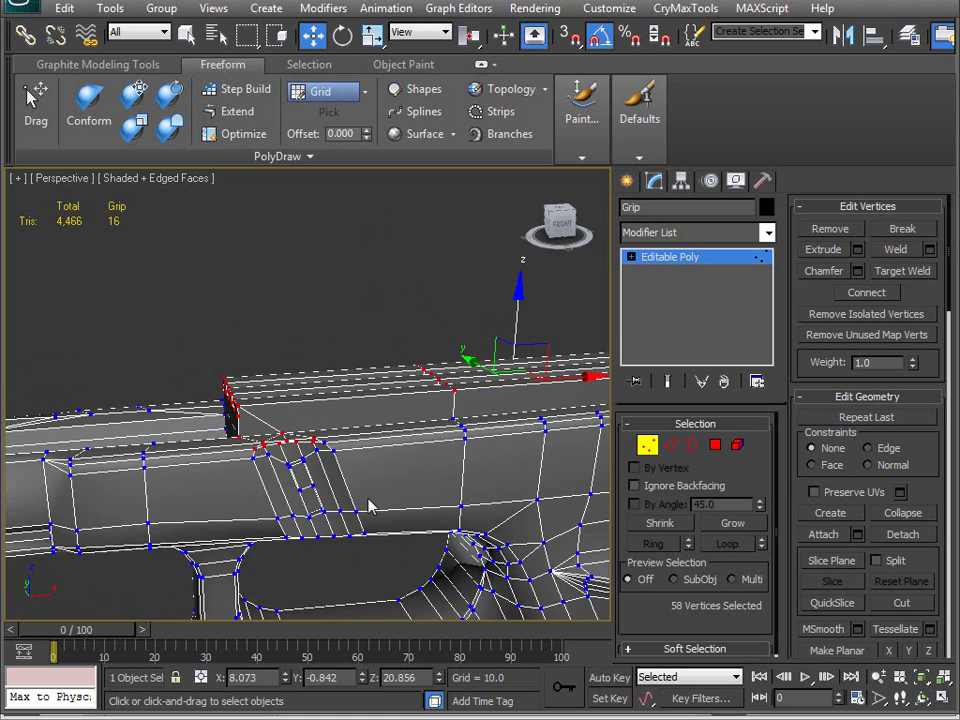
pyautogui.keyDown('alt'); pyautogui.moveTo(332, 456); pyautogui.dragTo(283, 466, button='middle'); pyautogui.keyUp('alt')
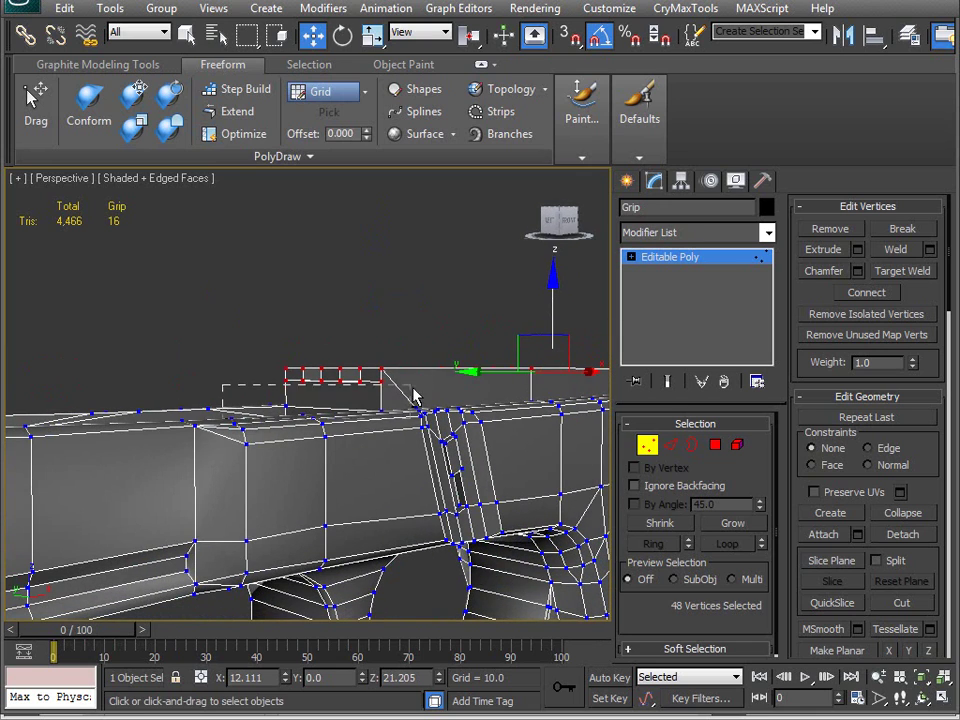
pyautogui.keyDown('alt'); pyautogui.moveTo(418, 385); pyautogui.dragTo(362, 494, button='middle'); pyautogui.keyUp('alt')
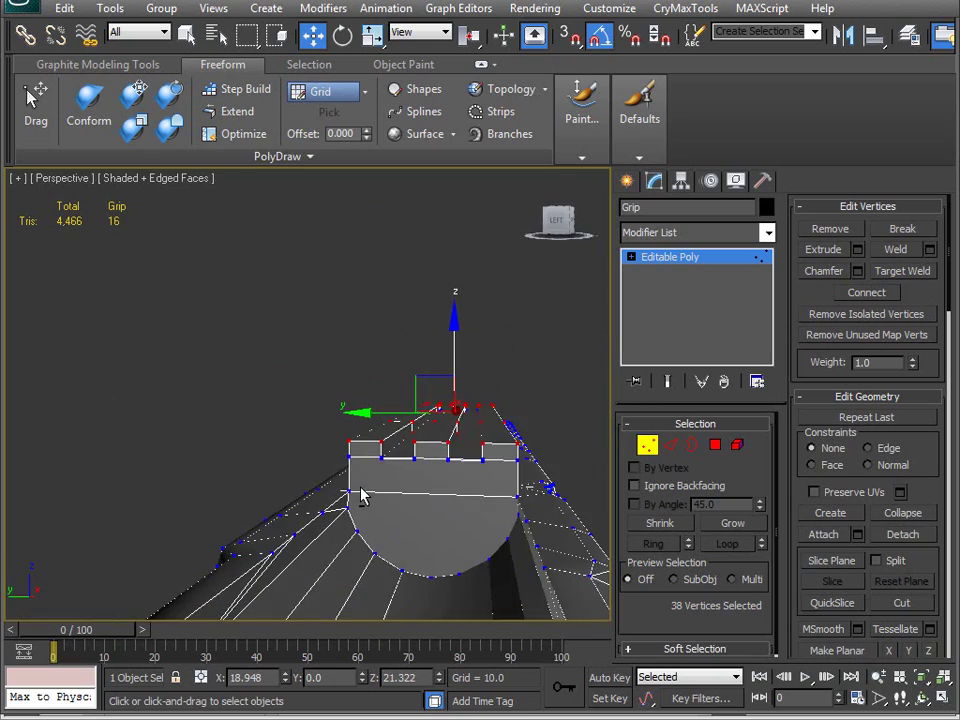
pyautogui.press('v')
pyautogui.click(375, 492)
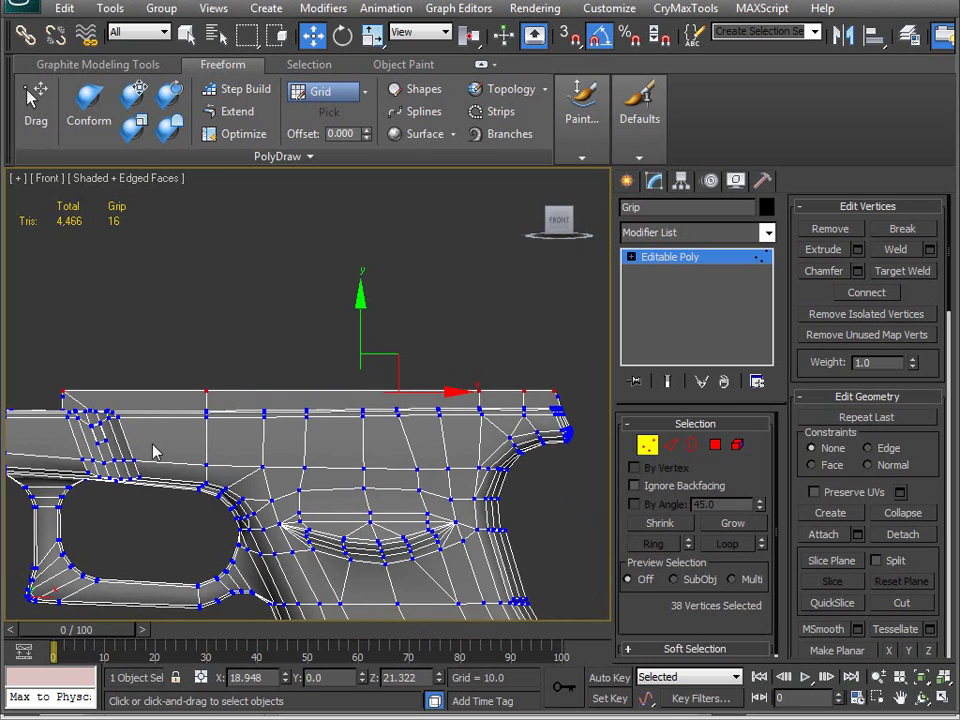
pyautogui.press('F3')
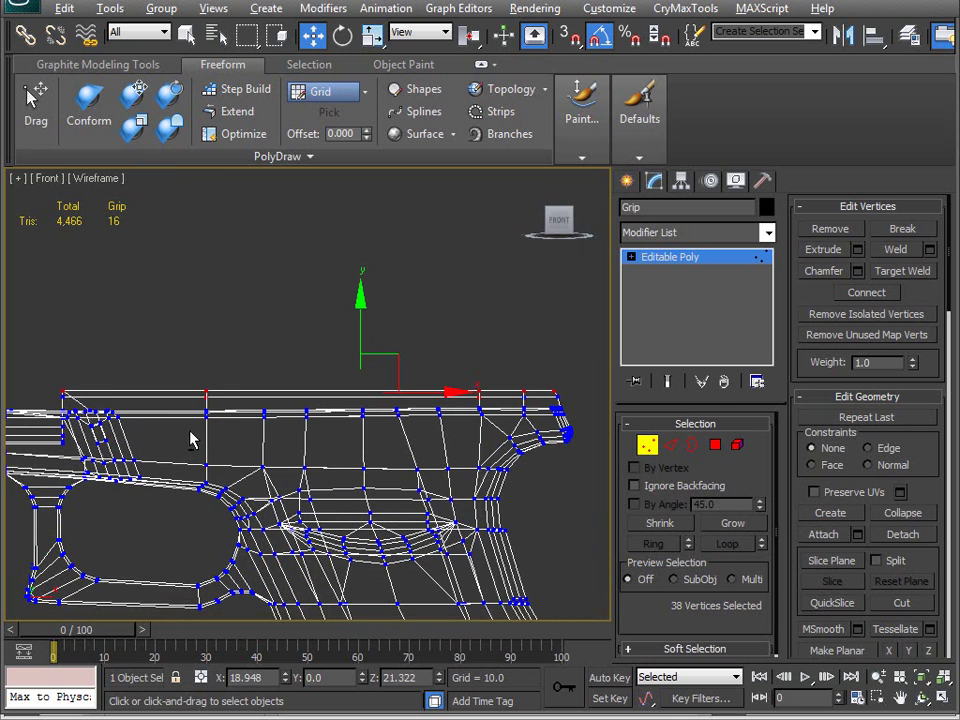
pyautogui.scroll(5, 193, 440)
pyautogui.keyDown('alt'); pyautogui.moveTo(110, 472); pyautogui.dragTo(112, 474); pyautogui.keyUp('alt')
pyautogui.moveTo(112, 474)
pyautogui.mouseDown(button='middle')
pyautogui.moveTo(272, 484)
pyautogui.moveTo(360, 456)
pyautogui.moveTo(392, 471)
pyautogui.moveTo(285, 492)
pyautogui.moveTo(306, 482)
pyautogui.mouseUp(button='middle')
pyautogui.press('F3')
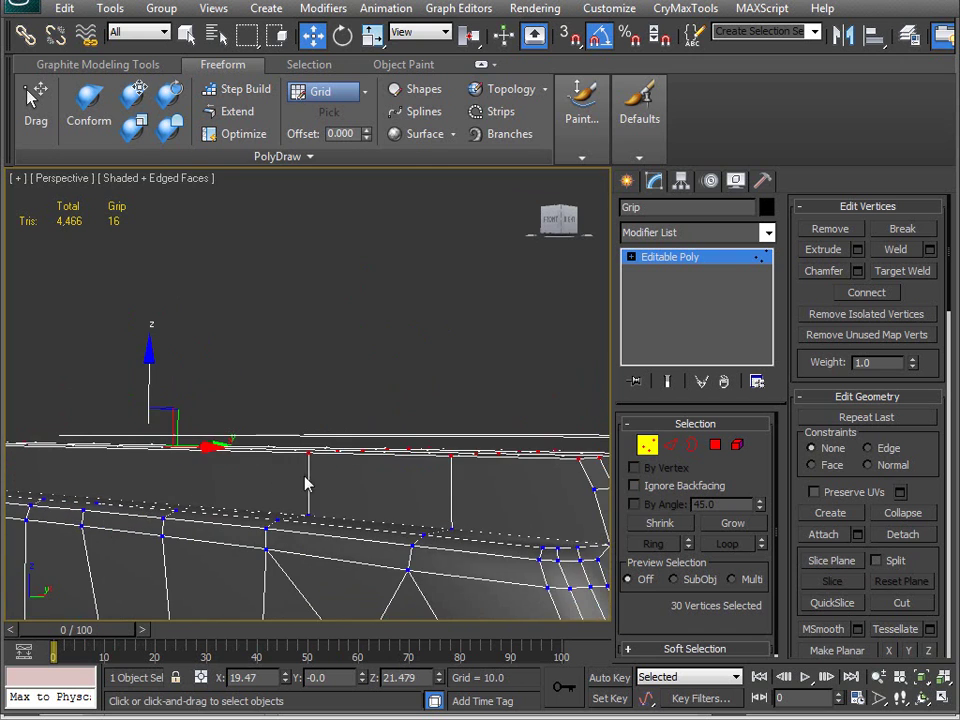
# Step: Unhide all objects and raise the block's selected top vertices to a Z of about 22.76
pyautogui.rightClick(420, 403)
pyautogui.click(508, 321)
pyautogui.keyDown('alt'); pyautogui.moveTo(457, 437); pyautogui.dragTo(140, 445, button='middle'); pyautogui.keyUp('alt')
pyautogui.moveTo(85, 390); pyautogui.dragTo(75, 361)
pyautogui.scroll(4, 75, 361)
pyautogui.moveTo(100, 452); pyautogui.dragTo(223, 470, button='middle')
# Step: Against the slide in a left wireframe view, shift the groove side wall vertices sideways so both grooves slightly clear the slide's tabs
pyautogui.press('f')
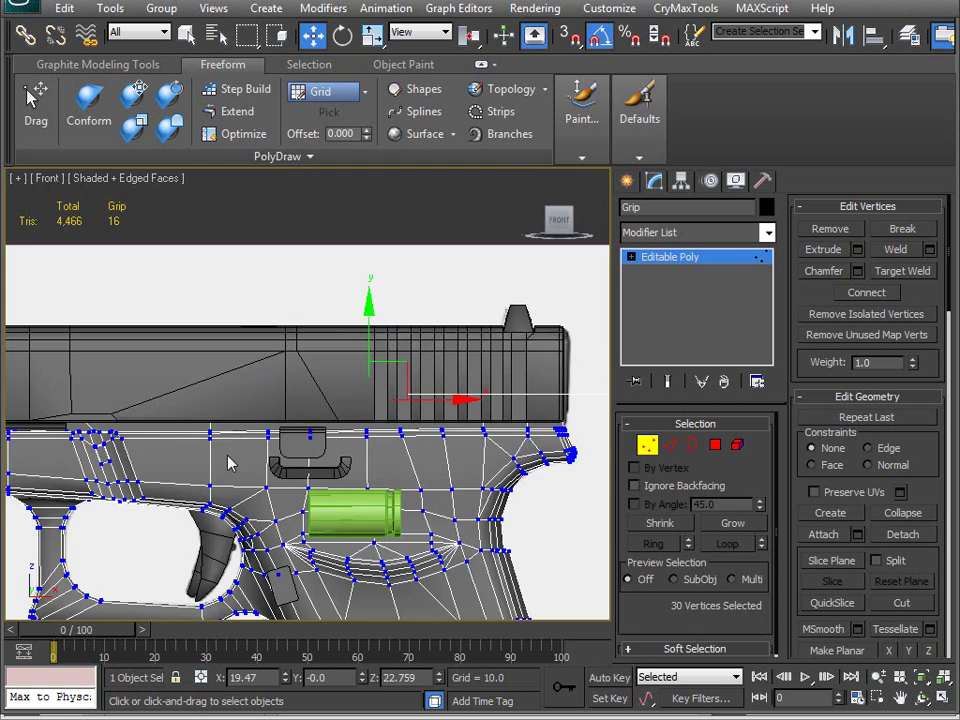
pyautogui.press('v')
pyautogui.press('l')
pyautogui.scroll(5, 240, 460)
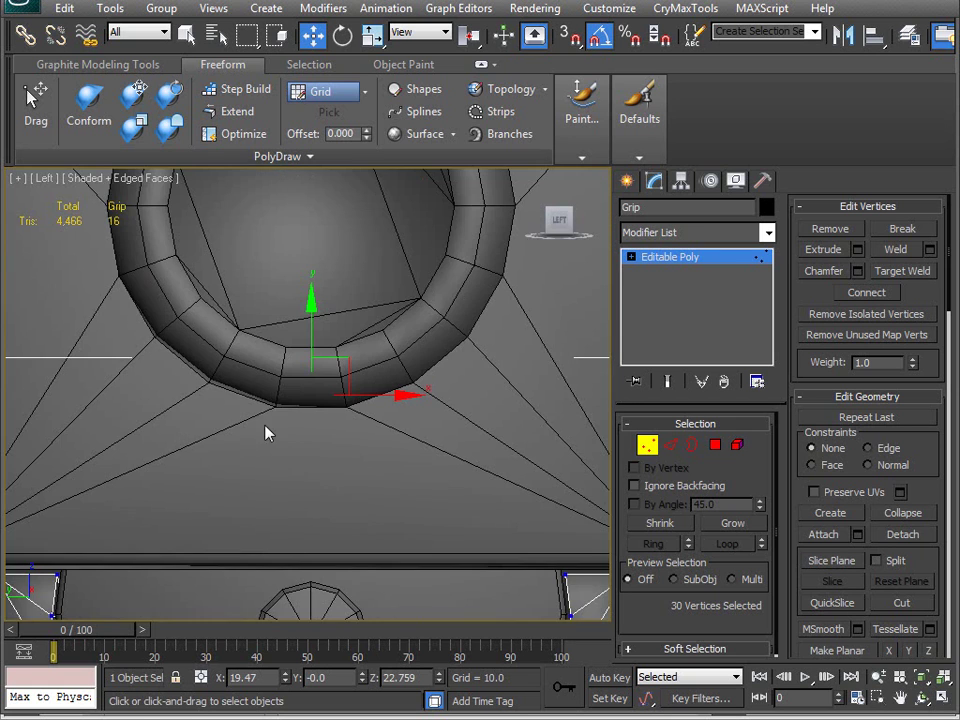
pyautogui.scroll(-2, 304, 392)
pyautogui.scroll(-3, 303, 395)
pyautogui.press('F3')
pyautogui.moveTo(303, 395); pyautogui.dragTo(317, 349, button='middle')
pyautogui.scroll(4, 283, 392)
pyautogui.moveTo(283, 392); pyautogui.dragTo(352, 306, button='middle')
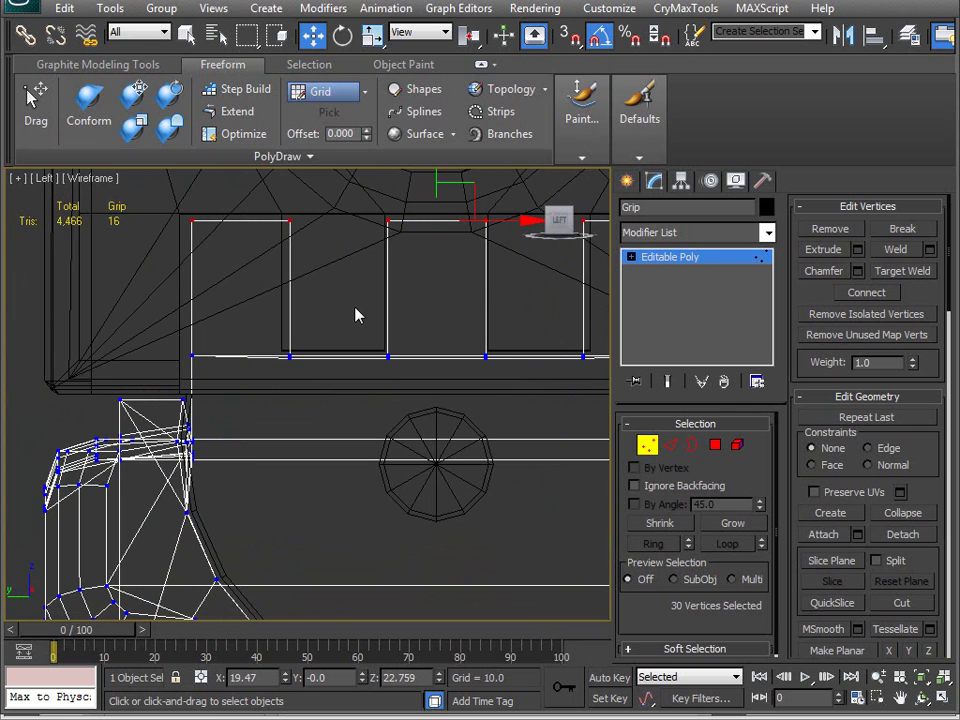
pyautogui.moveTo(356, 365); pyautogui.dragTo(213, 421, button='middle')
pyautogui.moveTo(363, 423); pyautogui.dragTo(377, 441)
pyautogui.moveTo(377, 441); pyautogui.dragTo(327, 434, button='middle')
pyautogui.moveTo(398, 412); pyautogui.dragTo(398, 410)
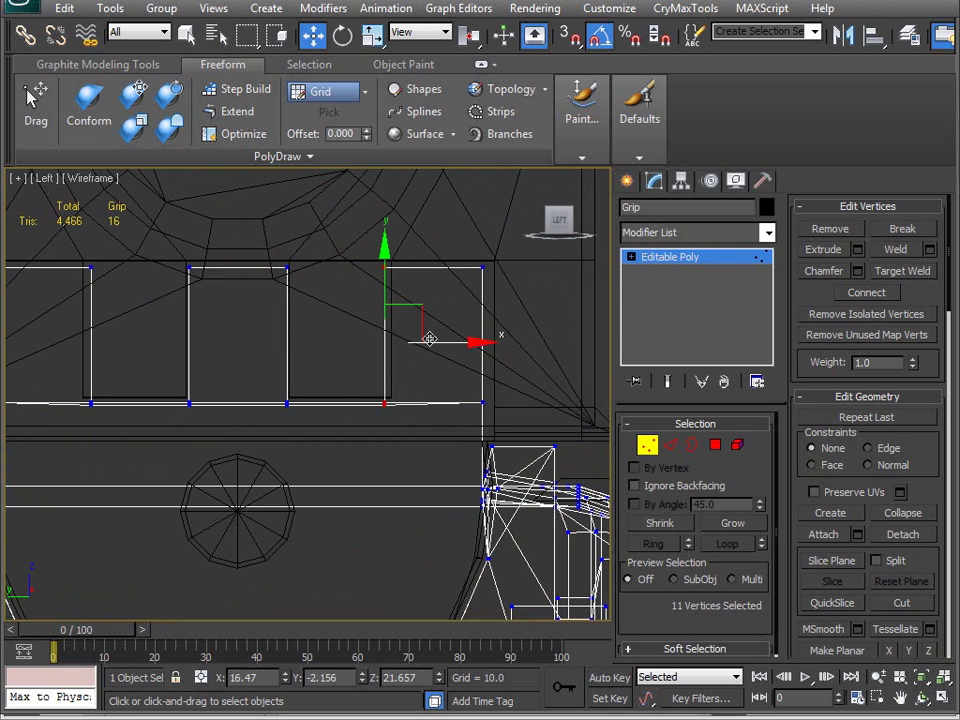
pyautogui.moveTo(450, 346); pyautogui.dragTo(430, 355, button='middle')
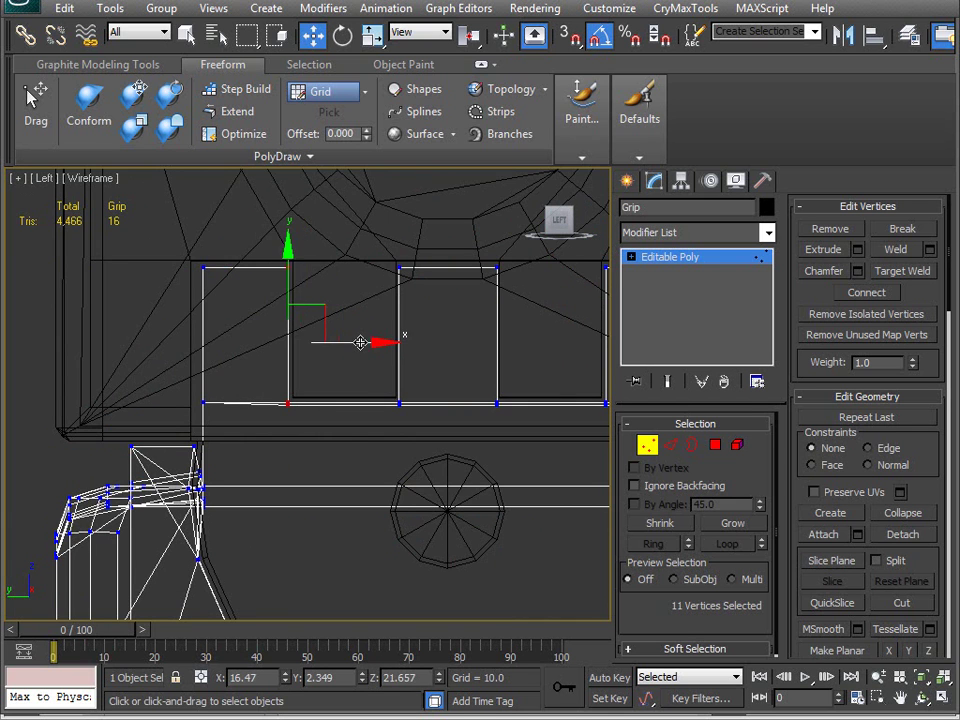
pyautogui.moveTo(360, 343); pyautogui.dragTo(373, 319, button='middle')
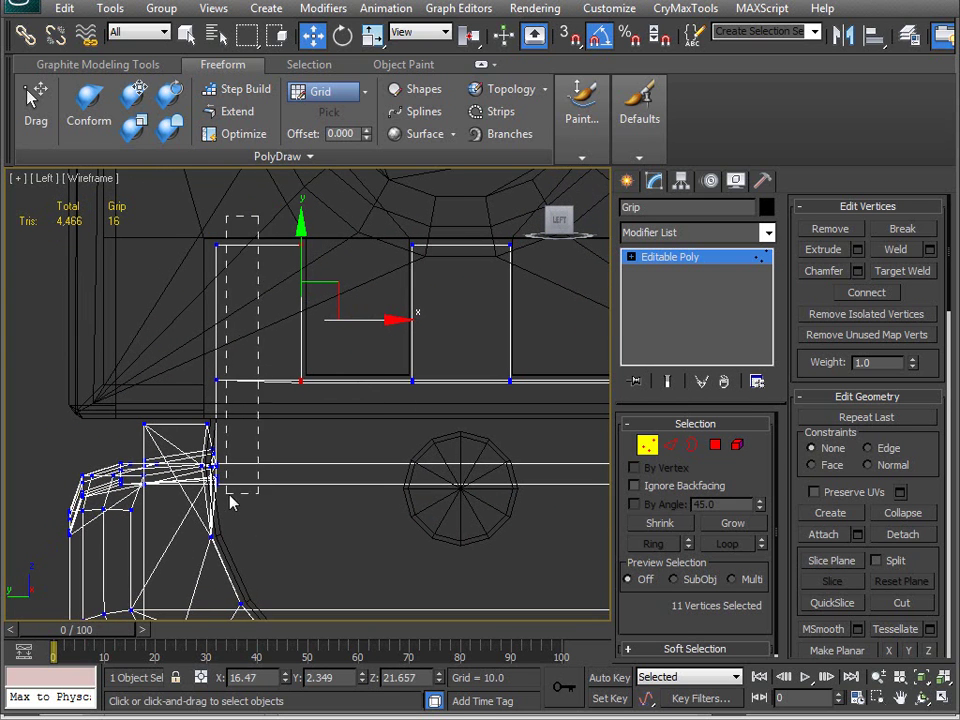
# Step: Window-select the vertices along one outer side of the block and hide everything except the grip
pyautogui.keyDown('ctrl'); pyautogui.moveTo(214, 501); pyautogui.dragTo(246, 508); pyautogui.keyUp('ctrl')
pyautogui.press('p')
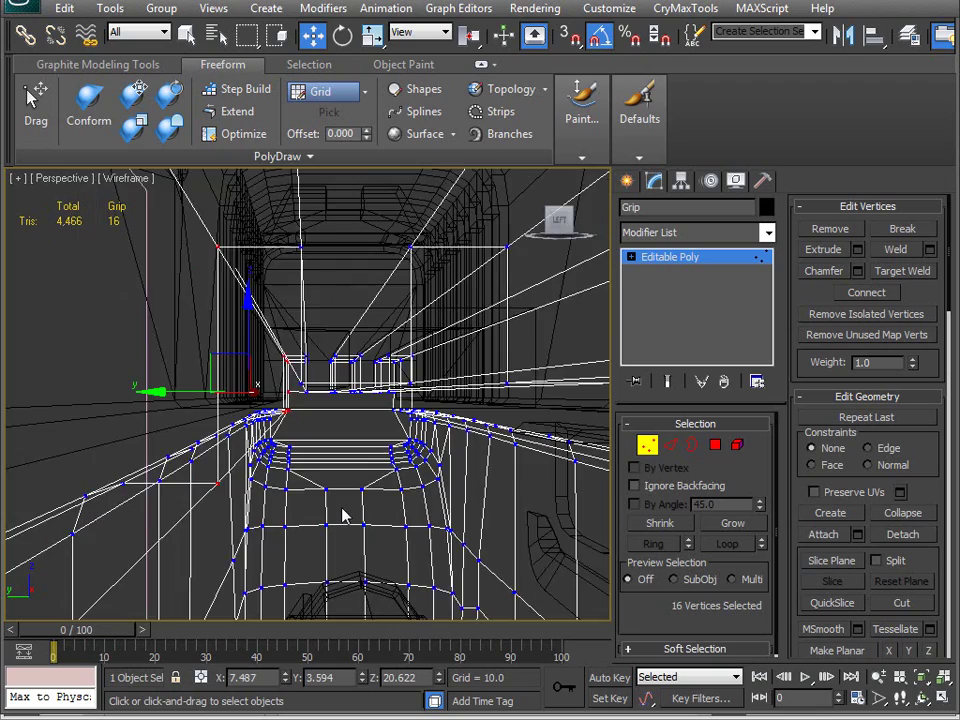
pyautogui.moveTo(343, 516)
pyautogui.keyDown('alt'); pyautogui.mouseDown(button='middle')
pyautogui.moveTo(418, 521)
pyautogui.moveTo(358, 506)
pyautogui.moveTo(390, 531)
pyautogui.moveTo(330, 522)
pyautogui.moveTo(276, 463)
pyautogui.moveTo(276, 484)
pyautogui.moveTo(300, 440)
pyautogui.mouseUp(button='middle'); pyautogui.keyUp('alt')
pyautogui.press('F3')
pyautogui.rightClick(300, 440)
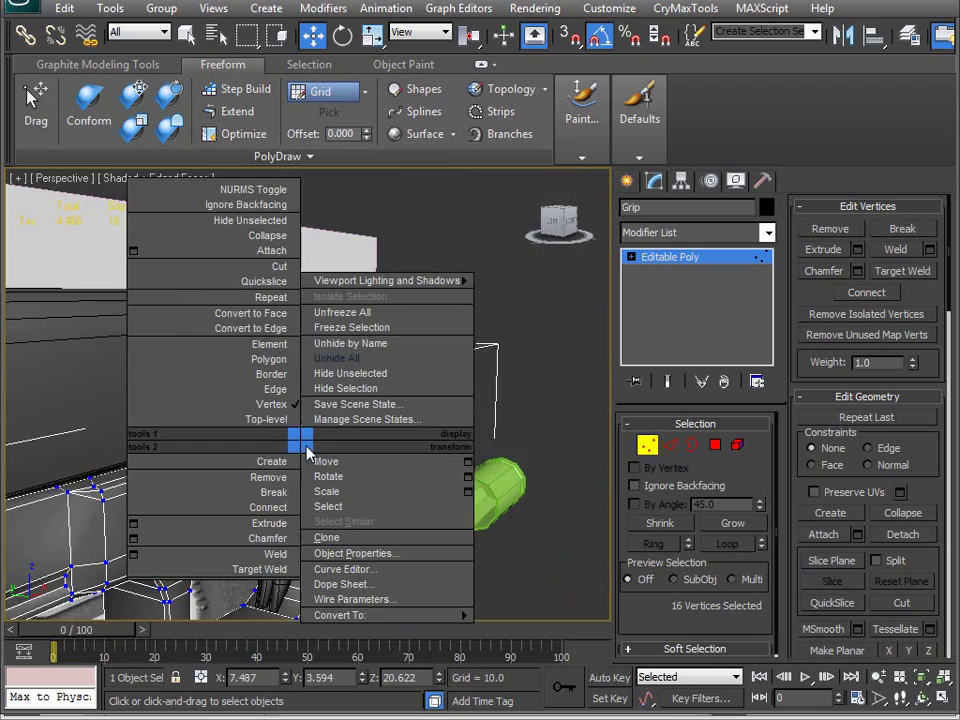
pyautogui.click(350, 373)
pyautogui.keyDown('alt'); pyautogui.moveTo(350, 373); pyautogui.dragTo(451, 451, button='middle'); pyautogui.keyUp('alt')
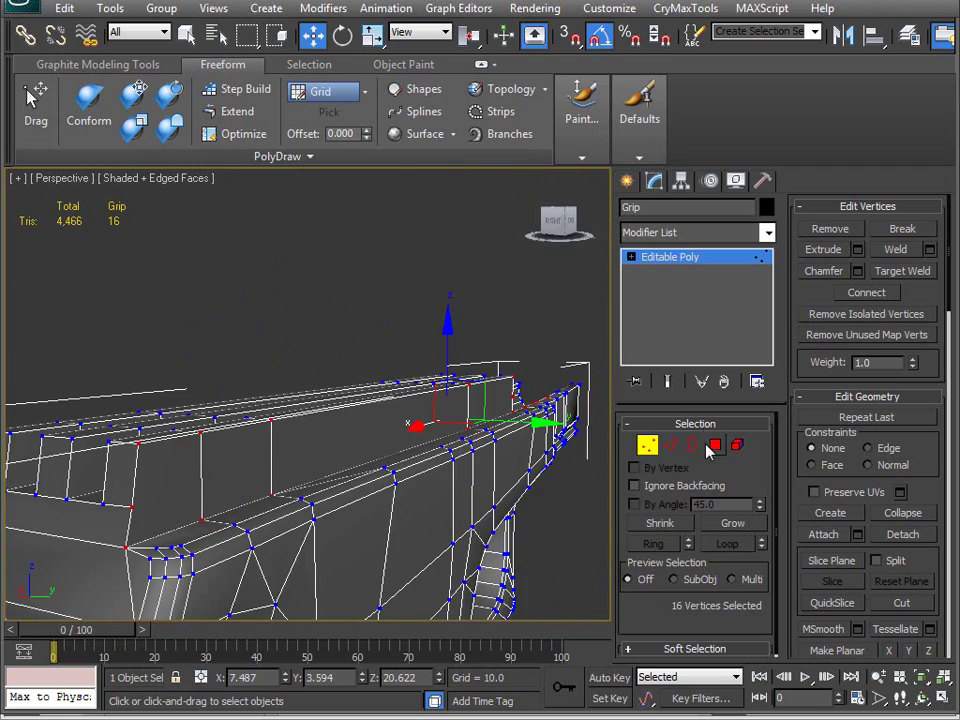
# Step: Select the four polygons forming that outer side wall of the block
pyautogui.click(706, 444)
pyautogui.click(160, 475)
pyautogui.keyDown('ctrl'); pyautogui.click(445, 415); pyautogui.keyUp('ctrl')
pyautogui.keyDown('ctrl'); pyautogui.click(497, 401); pyautogui.keyUp('ctrl')
pyautogui.keyDown('alt'); pyautogui.moveTo(546, 461); pyautogui.dragTo(253, 465, button='middle'); pyautogui.keyUp('alt')
# Step: Unhide only the Slide object and move the selected side wall outward by about 0.127 towards the slide's inner edge
pyautogui.press('l')
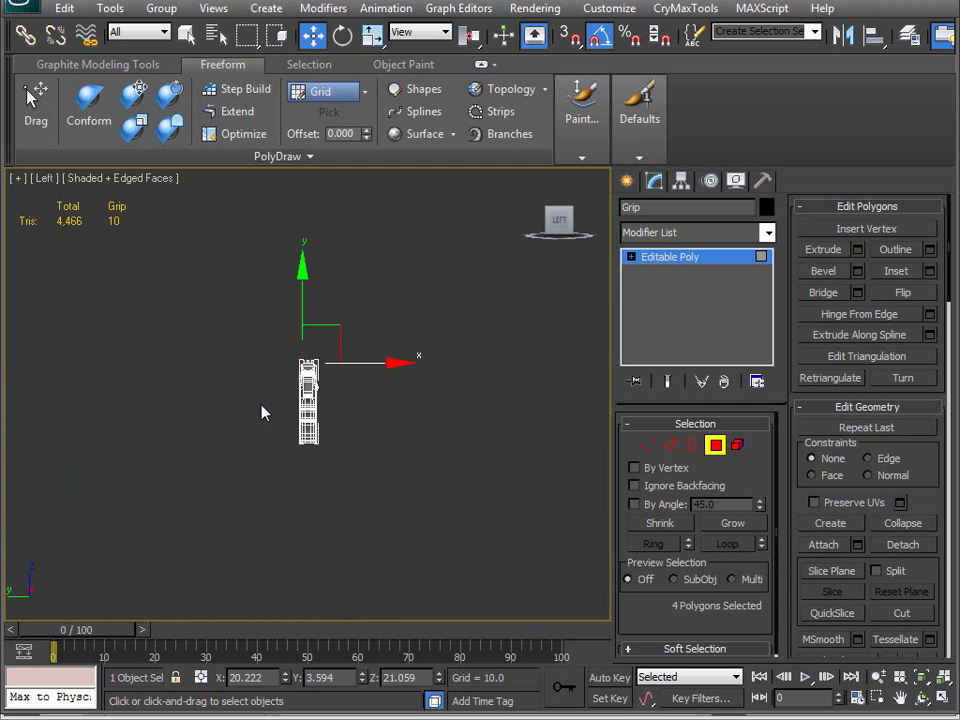
pyautogui.scroll(5, 306, 388)
pyautogui.scroll(4, 266, 315)
pyautogui.rightClick(358, 318)
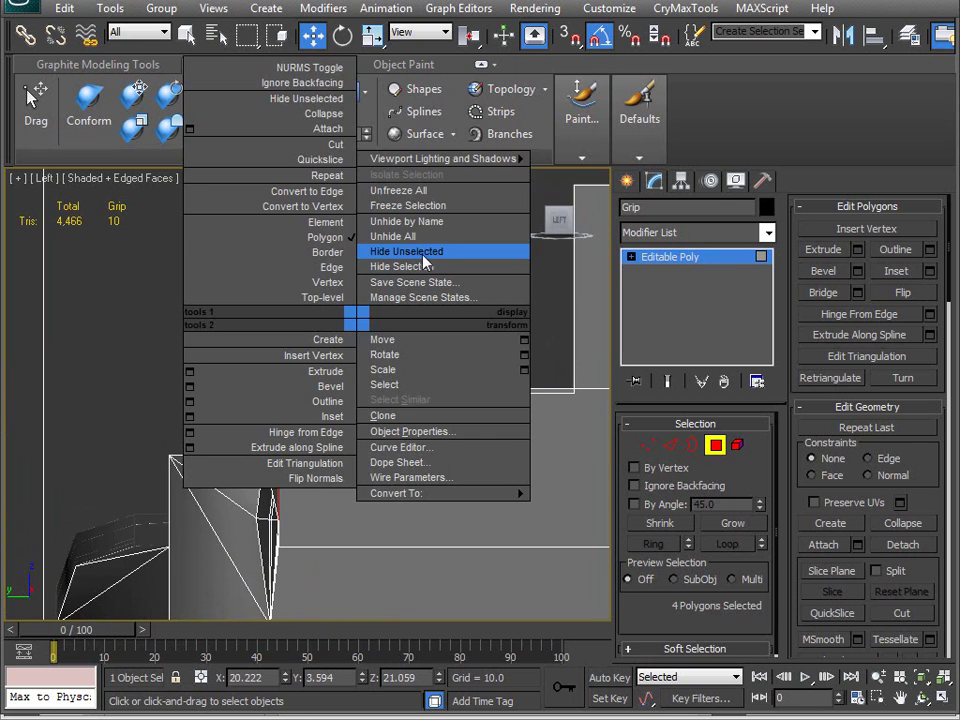
pyautogui.click(430, 222)
pyautogui.click(346, 356)
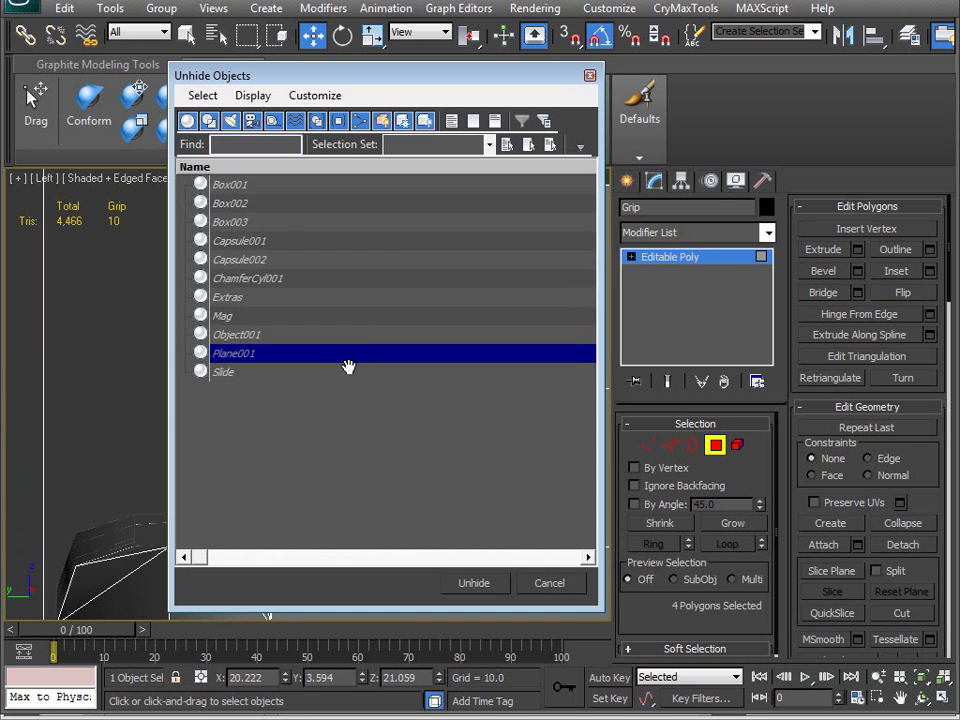
pyautogui.doubleClick(222, 372)
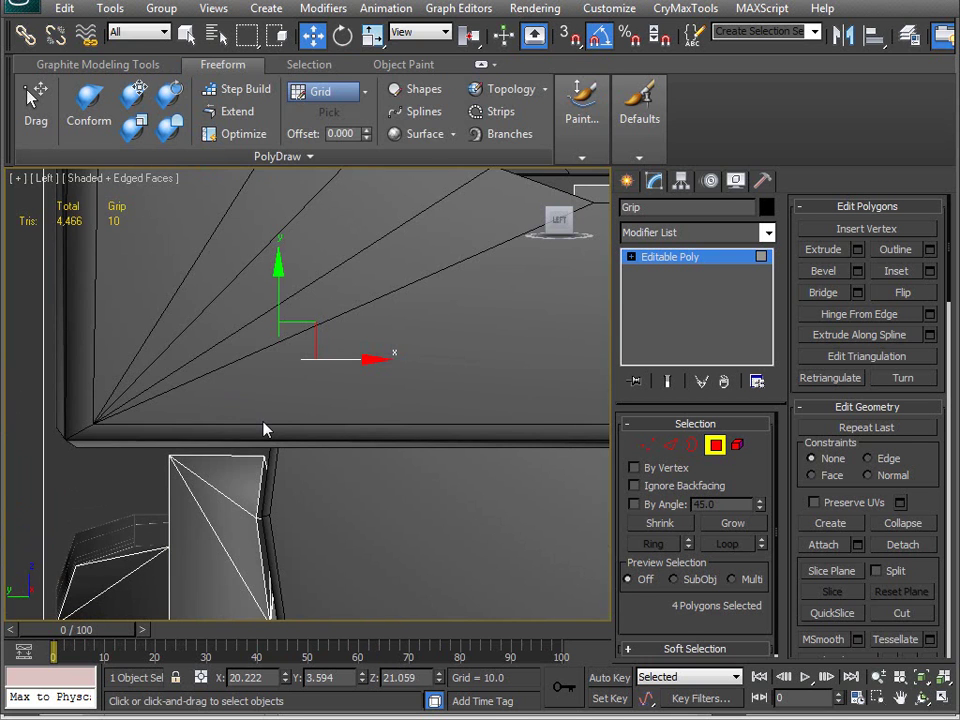
pyautogui.press('F3')
pyautogui.moveTo(274, 422); pyautogui.dragTo(261, 450, button='middle')
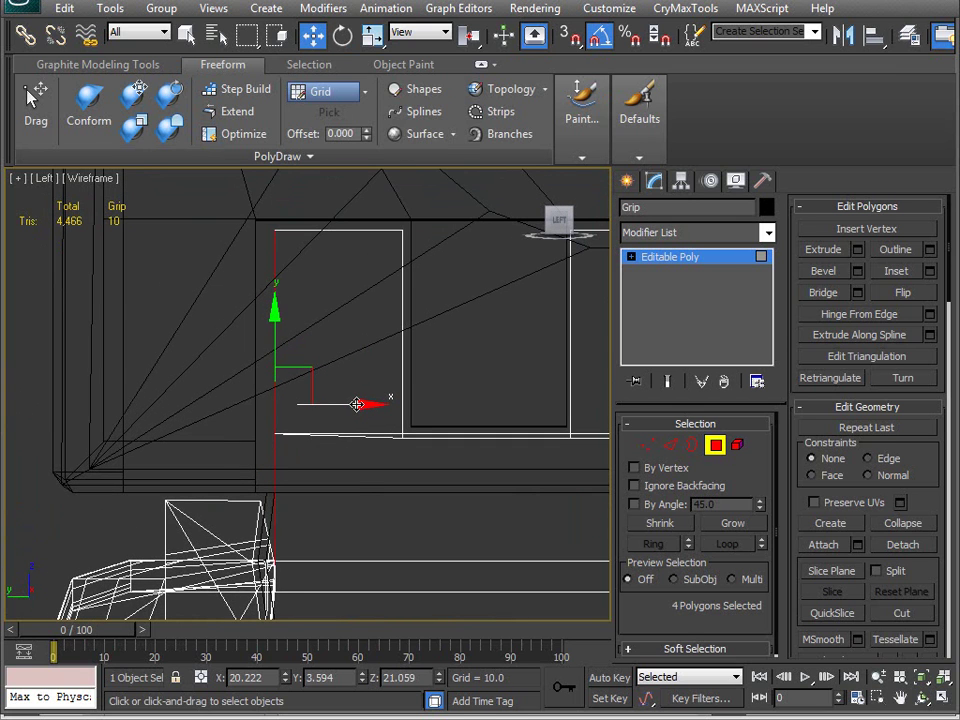
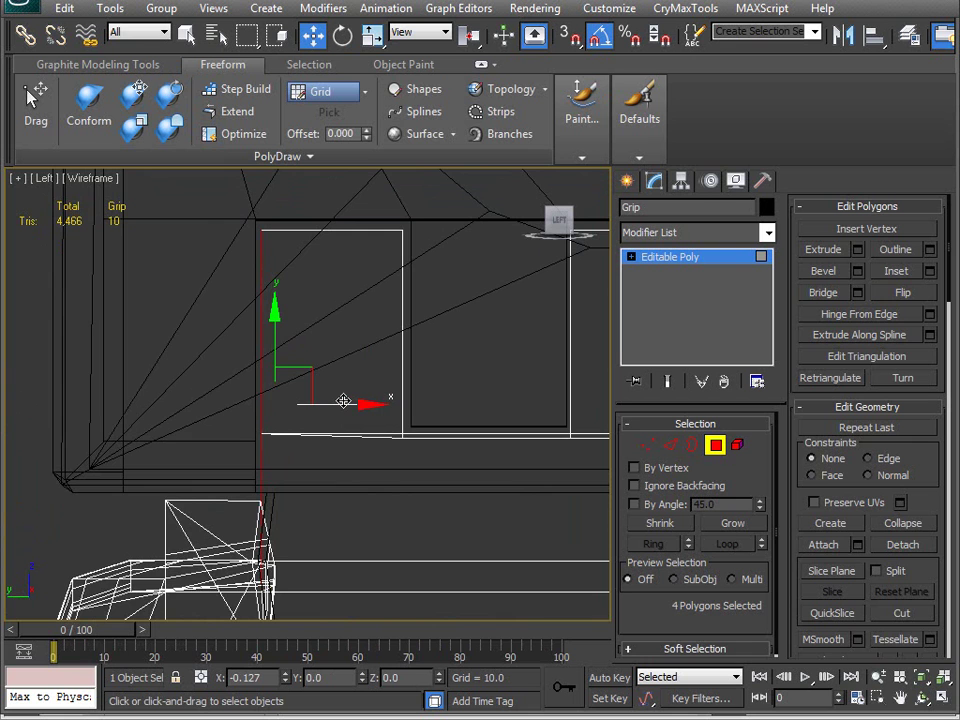
# Step: Select all vertices along the block's top and raise them by about 0.053 towards the slide's inner top surface
pyautogui.moveTo(334, 397); pyautogui.dragTo(141, 386, button='middle')
pyautogui.press('1')
pyautogui.moveTo(44, 268); pyautogui.dragTo(390, 322)
pyautogui.moveTo(327, 271); pyautogui.dragTo(394, 302, button='middle')
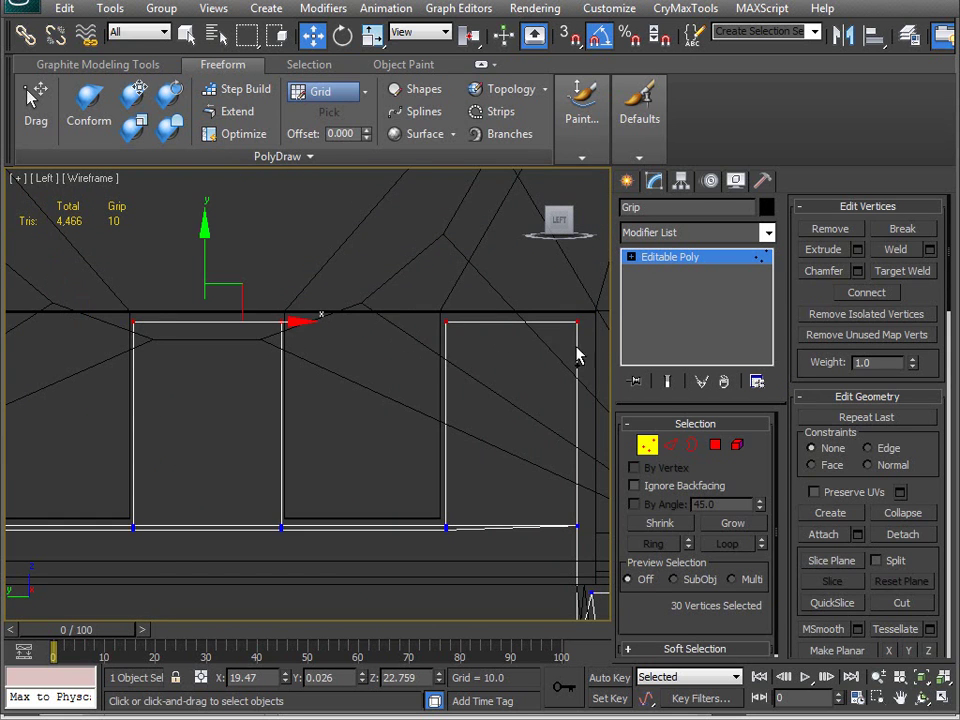
pyautogui.moveTo(204, 252); pyautogui.dragTo(203, 247)
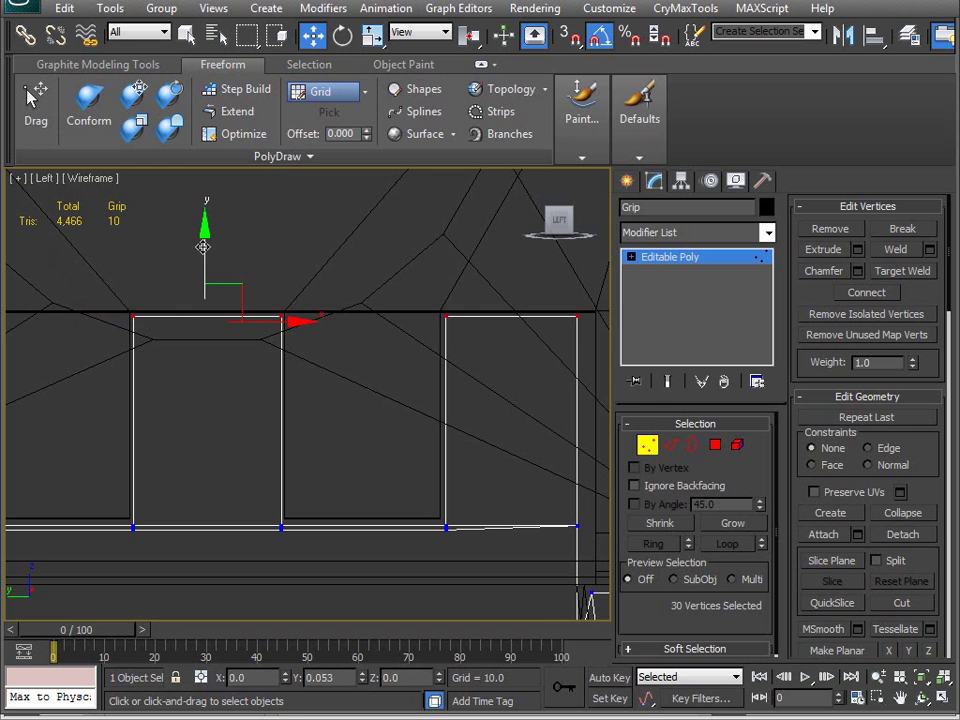
pyautogui.moveTo(302, 360); pyautogui.dragTo(45, 248, button='middle')
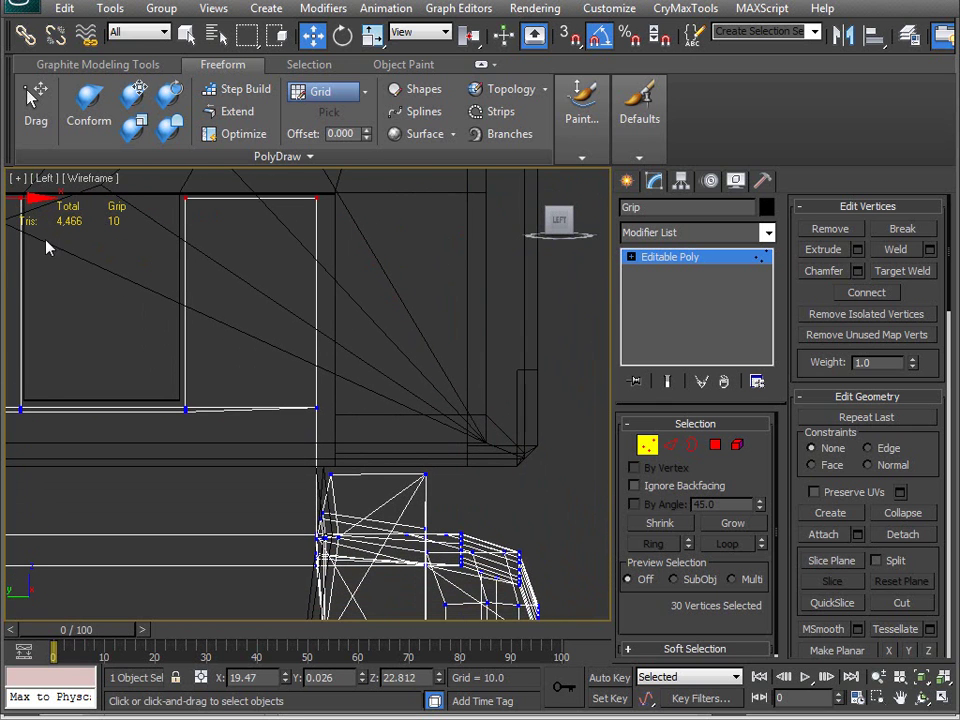
# Step: Select the five polygons of the block's opposite outer side wall and move them outward to the slide's inner edge
pyautogui.click(716, 443)
pyautogui.moveTo(356, 337); pyautogui.dragTo(284, 420)
pyautogui.keyDown('alt'); pyautogui.moveTo(131, 296); pyautogui.dragTo(244, 532); pyautogui.keyUp('alt')
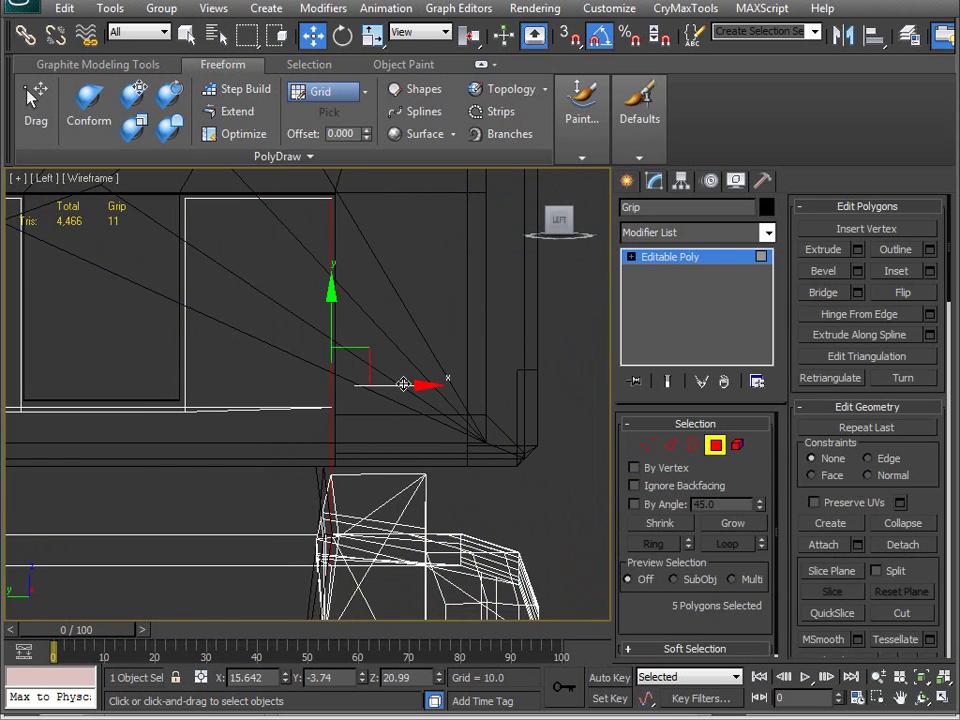
# Step: Hide everything except the grip, exposing the front end of the grooved block
pyautogui.press('p')
pyautogui.scroll(-5, 403, 383)
pyautogui.keyDown('alt'); pyautogui.moveTo(403, 383); pyautogui.dragTo(321, 396, button='middle'); pyautogui.keyUp('alt')
pyautogui.rightClick(318, 387)
pyautogui.scroll(-5, 390, 332)
pyautogui.press('F3')
pyautogui.keyDown('alt'); pyautogui.moveTo(329, 421); pyautogui.dragTo(407, 418, button='middle'); pyautogui.keyUp('alt')
pyautogui.scroll(5, 343, 439)
pyautogui.moveTo(343, 439); pyautogui.dragTo(343, 419, button='middle')
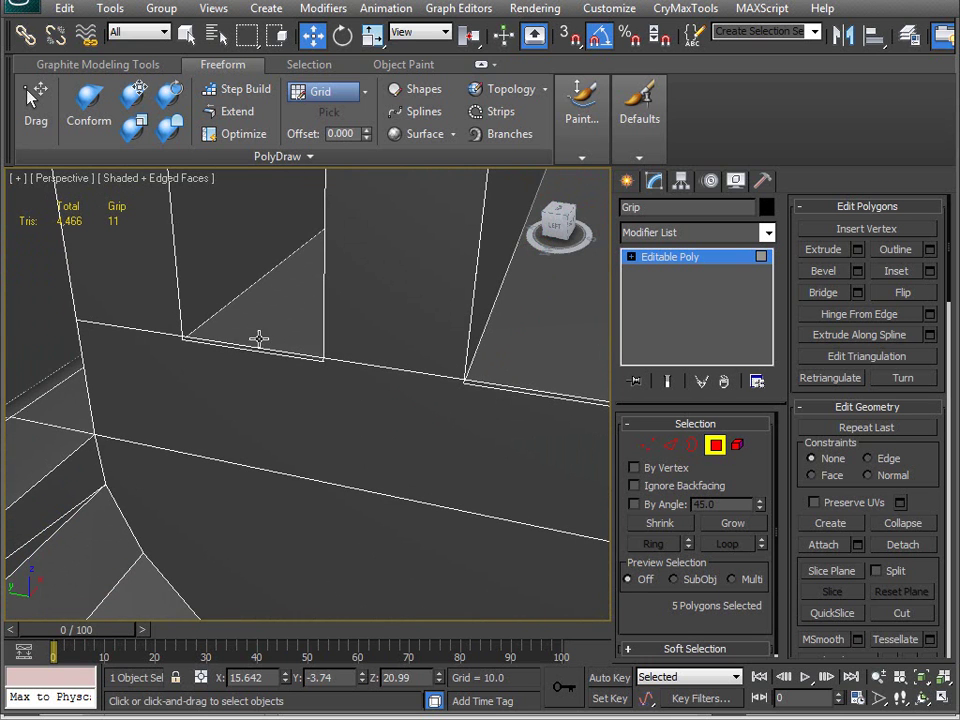
pyautogui.moveTo(262, 389); pyautogui.dragTo(247, 400, button='middle')
pyautogui.press('2')
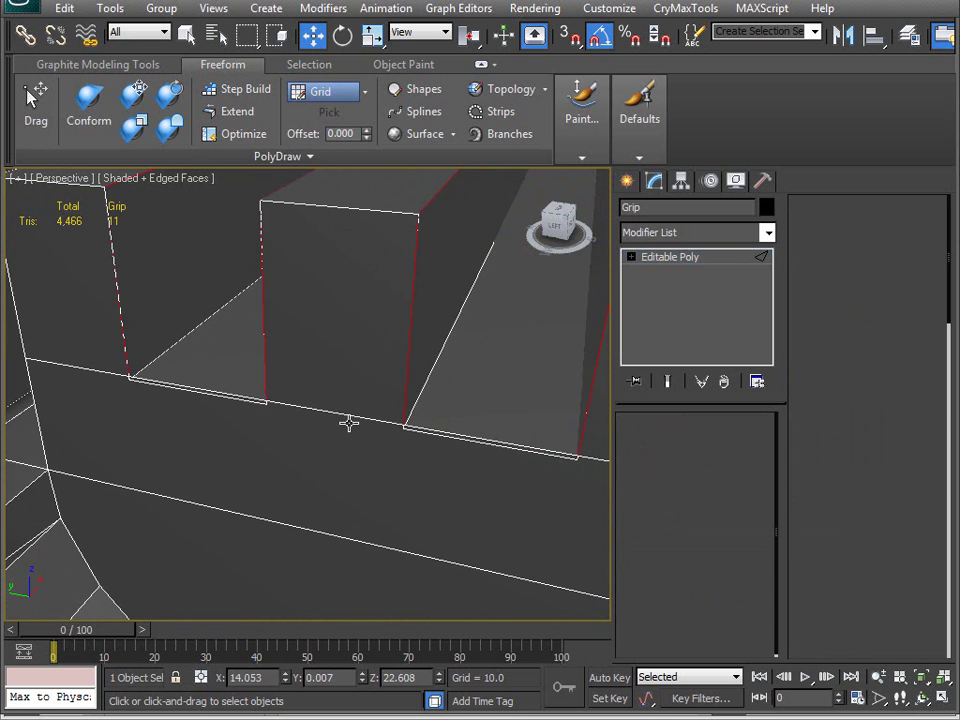
pyautogui.click(354, 414)
pyautogui.keyDown('alt'); pyautogui.moveTo(337, 459); pyautogui.dragTo(291, 508, button='middle'); pyautogui.keyUp('alt')
pyautogui.press('q')
pyautogui.keyDown('ctrl'); pyautogui.click(184, 432); pyautogui.keyUp('ctrl')
# Step: Select the four polygons of the block's front end, the lower strip and the three raised parts, and delete them
pyautogui.click(715, 445)
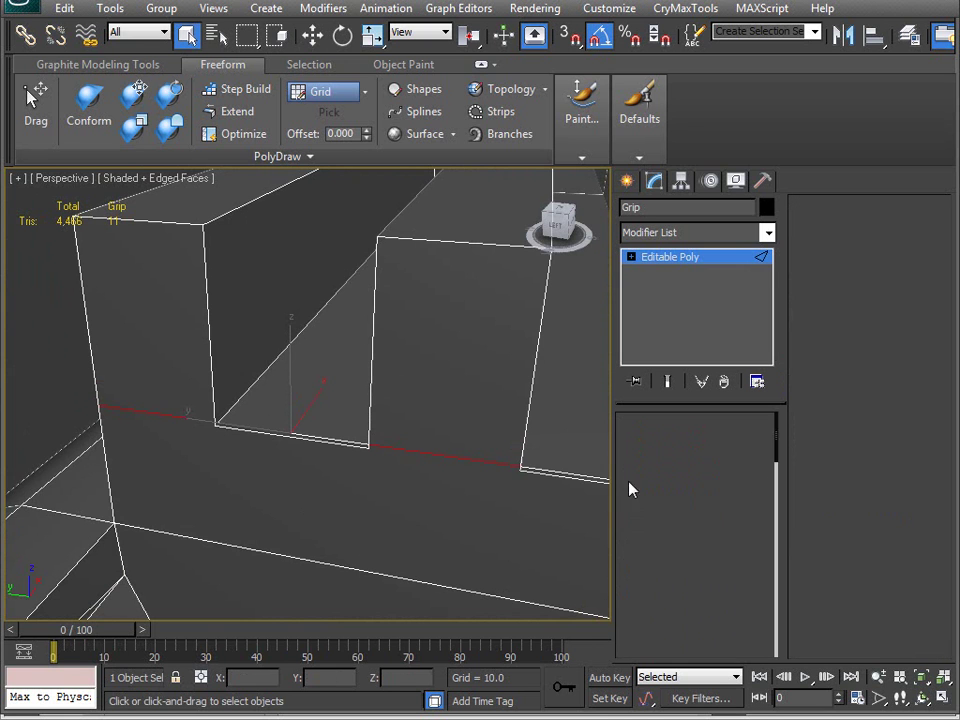
pyautogui.click(422, 497)
pyautogui.keyDown('alt'); pyautogui.moveTo(422, 497); pyautogui.dragTo(270, 390, button='middle'); pyautogui.keyUp('alt')
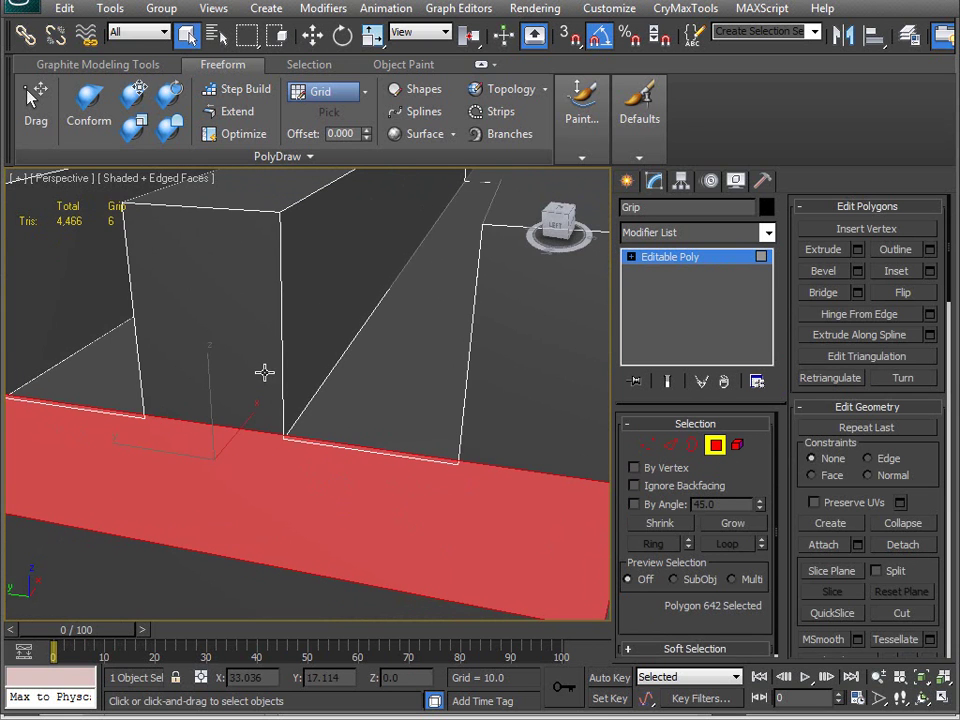
pyautogui.keyDown('ctrl'); pyautogui.click(258, 358); pyautogui.keyUp('ctrl')
pyautogui.keyDown('ctrl'); pyautogui.click(530, 396); pyautogui.keyUp('ctrl')
pyautogui.keyDown('alt'); pyautogui.moveTo(381, 429); pyautogui.dragTo(200, 360, button='middle'); pyautogui.keyUp('alt')
pyautogui.keyDown('ctrl'); pyautogui.click(177, 350); pyautogui.keyUp('ctrl')
pyautogui.hotkey('alt', 'h')
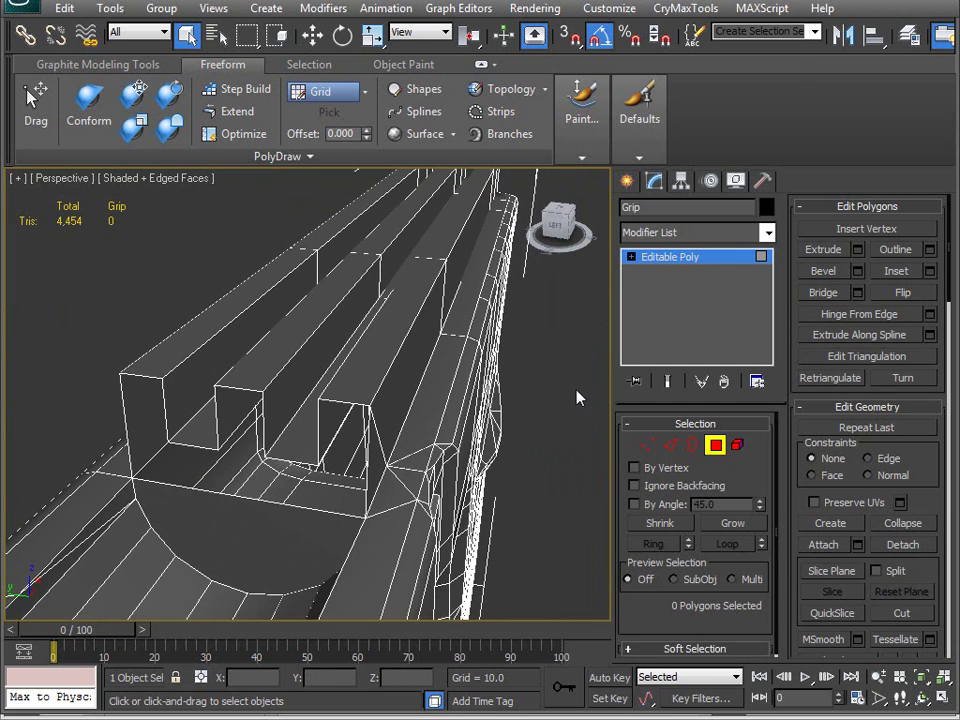
# Step: Select the open border at the block's front end and cap it with a single polygon
pyautogui.click(695, 444)
pyautogui.click(330, 436)
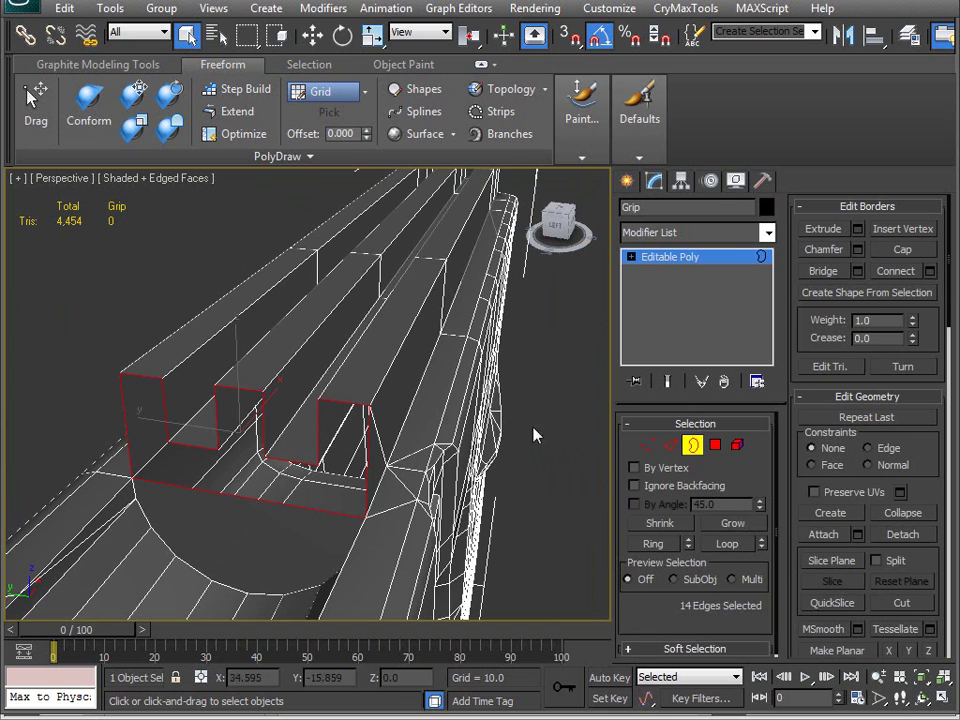
pyautogui.click(908, 251)
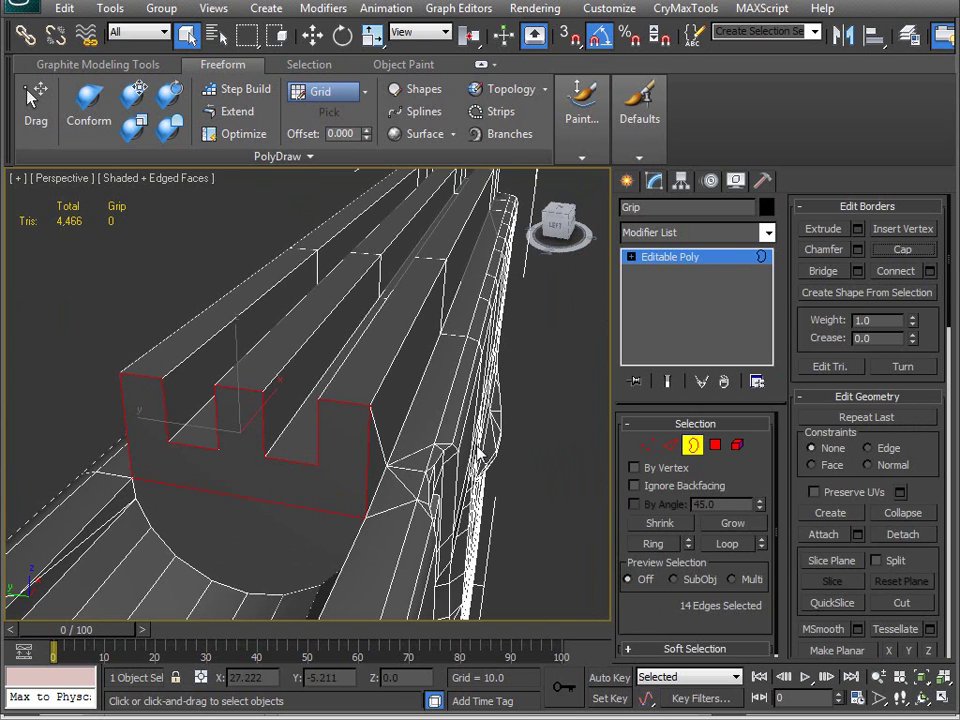
# Step: Connect the groove corners to each other and to the lower corners of the capped front face with the PolyDraw Optimize tool
pyautogui.click(266, 135)
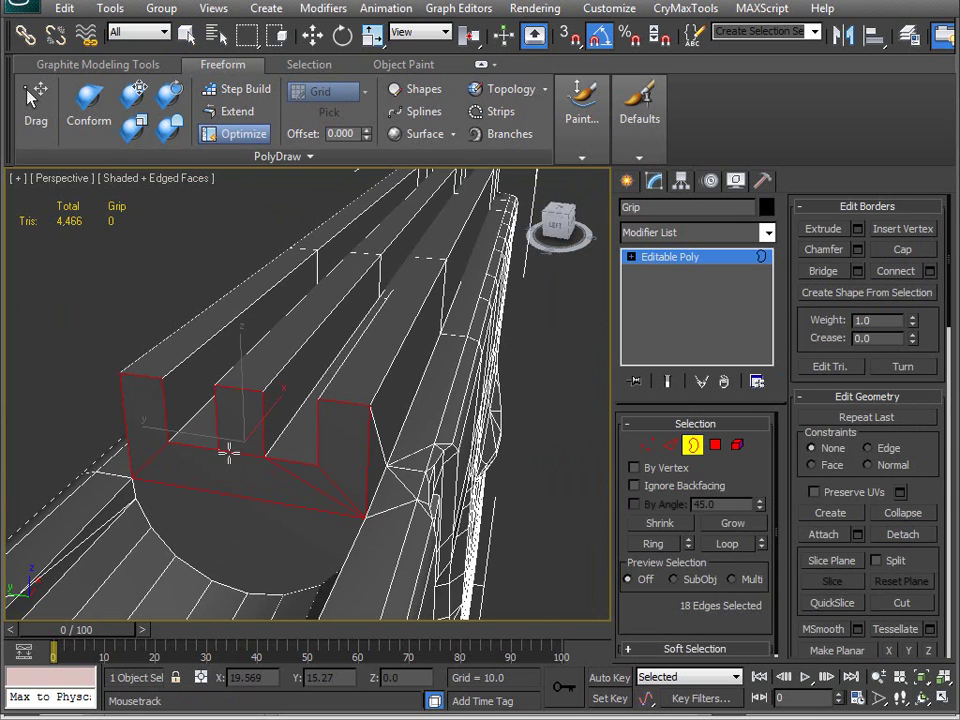
pyautogui.keyDown('alt'); pyautogui.moveTo(238, 492); pyautogui.dragTo(186, 580, button='middle'); pyautogui.keyUp('alt')
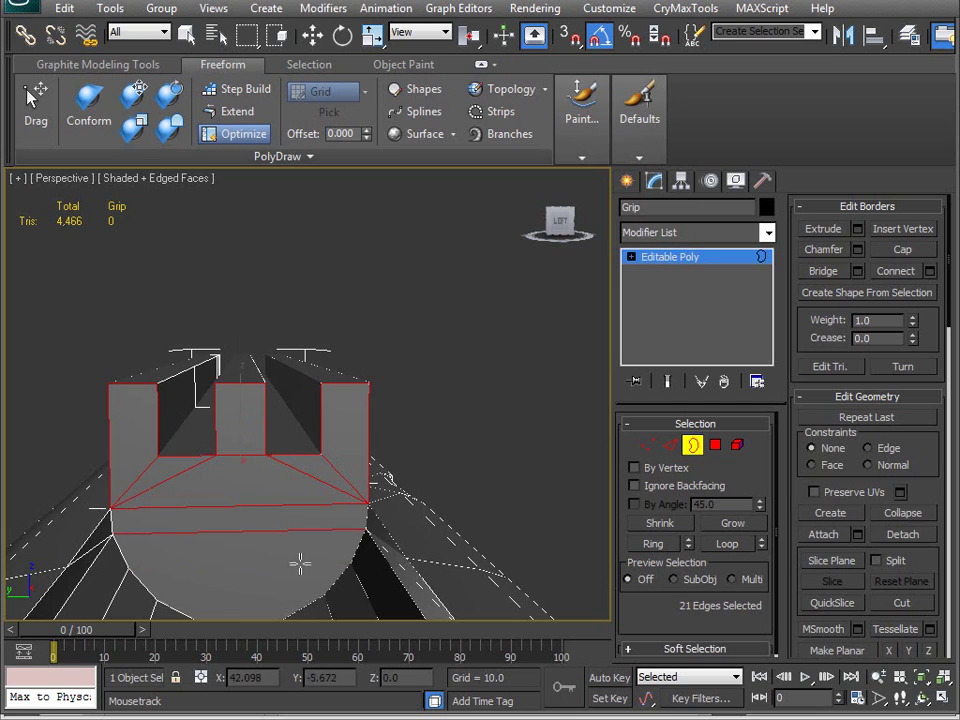
pyautogui.keyDown('alt'); pyautogui.moveTo(363, 487); pyautogui.dragTo(270, 467, button='middle'); pyautogui.keyUp('alt')
# Step: Unhide all objects and end border editing on the grip to see the assembled pistol from the front view
pyautogui.rightClick(323, 426)
pyautogui.click(372, 344)
pyautogui.keyDown('alt'); pyautogui.moveTo(510, 418); pyautogui.dragTo(430, 438, button='middle'); pyautogui.keyUp('alt')
pyautogui.press('z')
pyautogui.keyDown('alt'); pyautogui.moveTo(430, 438); pyautogui.dragTo(266, 430, button='middle'); pyautogui.keyUp('alt')
pyautogui.scroll(5, 264, 425)
pyautogui.moveTo(179, 393); pyautogui.dragTo(246, 400, button='middle')
pyautogui.press('f')
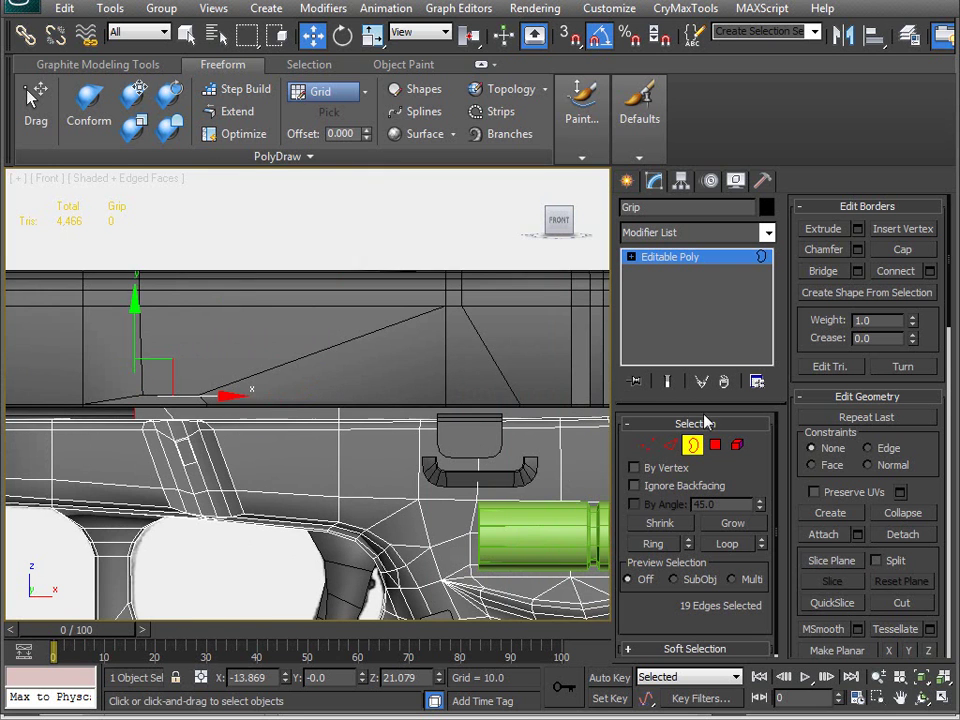
pyautogui.click(693, 446)
# Step: Select the slide and inspect the gap between its lower edge and the frame from the rear end to the muzzle
pyautogui.moveTo(605, 395); pyautogui.dragTo(416, 361, button='middle')
pyautogui.click(540, 299)
pyautogui.scroll(5, 516, 349)
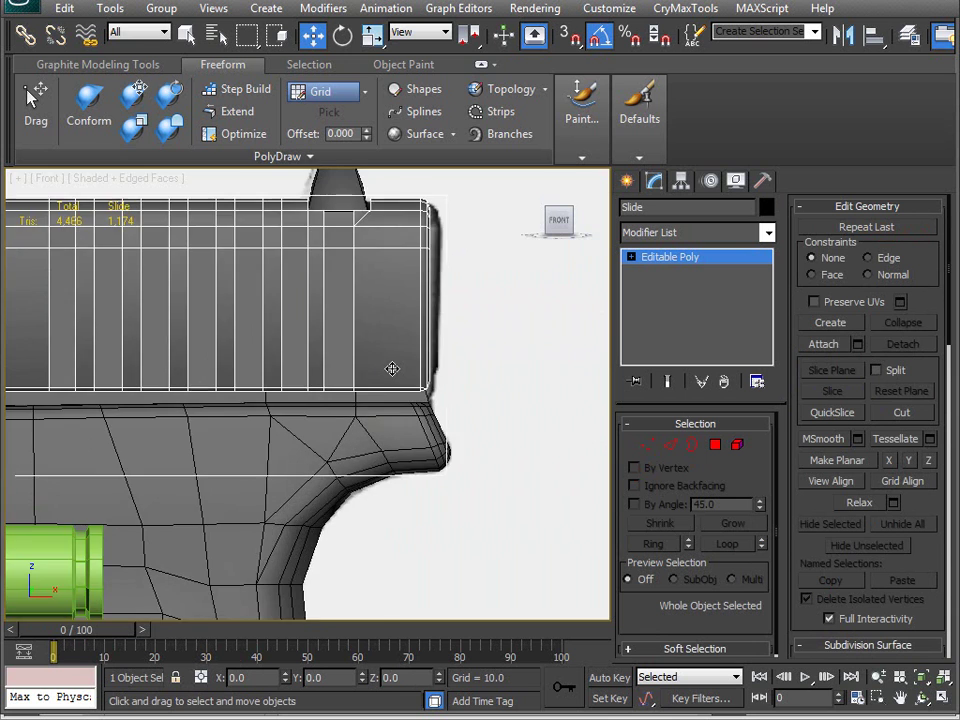
pyautogui.scroll(3, 392, 369)
pyautogui.moveTo(390, 368); pyautogui.dragTo(253, 402, button='middle')
pyautogui.moveTo(302, 445); pyautogui.dragTo(242, 419, button='middle')
pyautogui.scroll(-2, 281, 421)
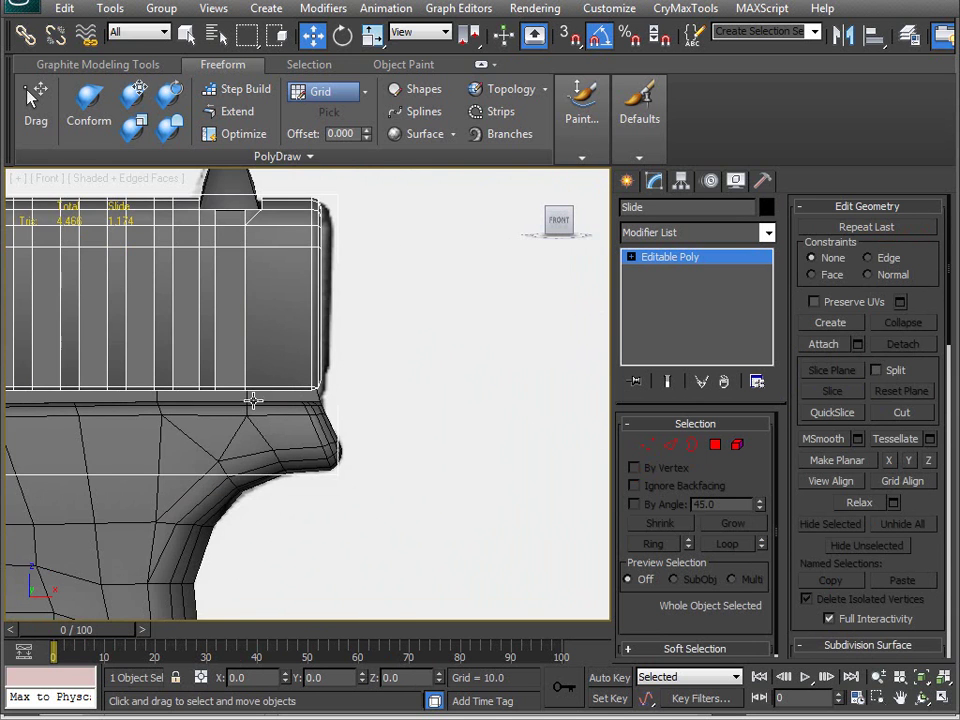
pyautogui.scroll(-3, 316, 397)
pyautogui.moveTo(170, 460); pyautogui.dragTo(403, 401, button='middle')
pyautogui.scroll(-1, 414, 399)
pyautogui.moveTo(175, 399); pyautogui.dragTo(412, 399, button='middle')
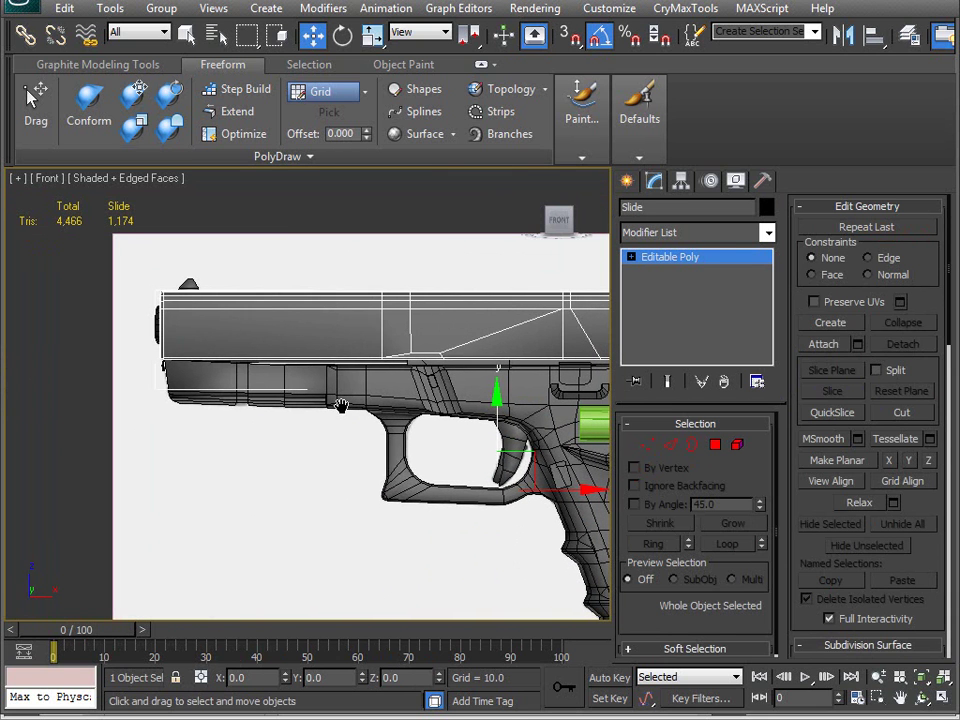
# Step: Select all vertices along the slide's bottom edge over its full length, working in wireframe
pyautogui.press('F3')
pyautogui.moveTo(349, 404); pyautogui.dragTo(199, 414, button='middle')
pyautogui.scroll(-2, 240, 383)
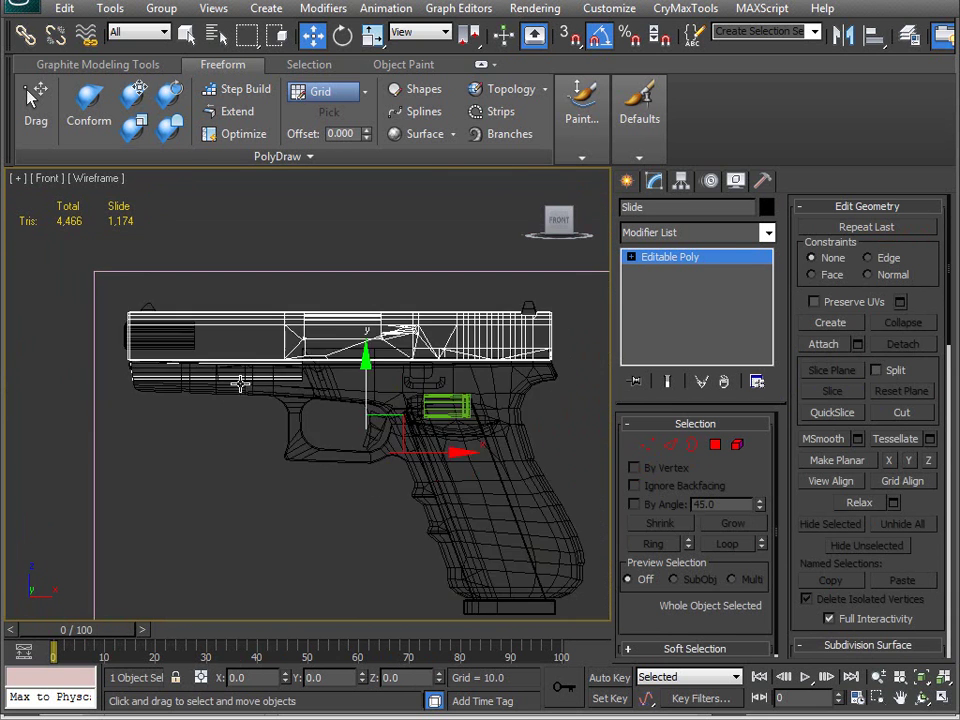
pyautogui.scroll(3, 221, 383)
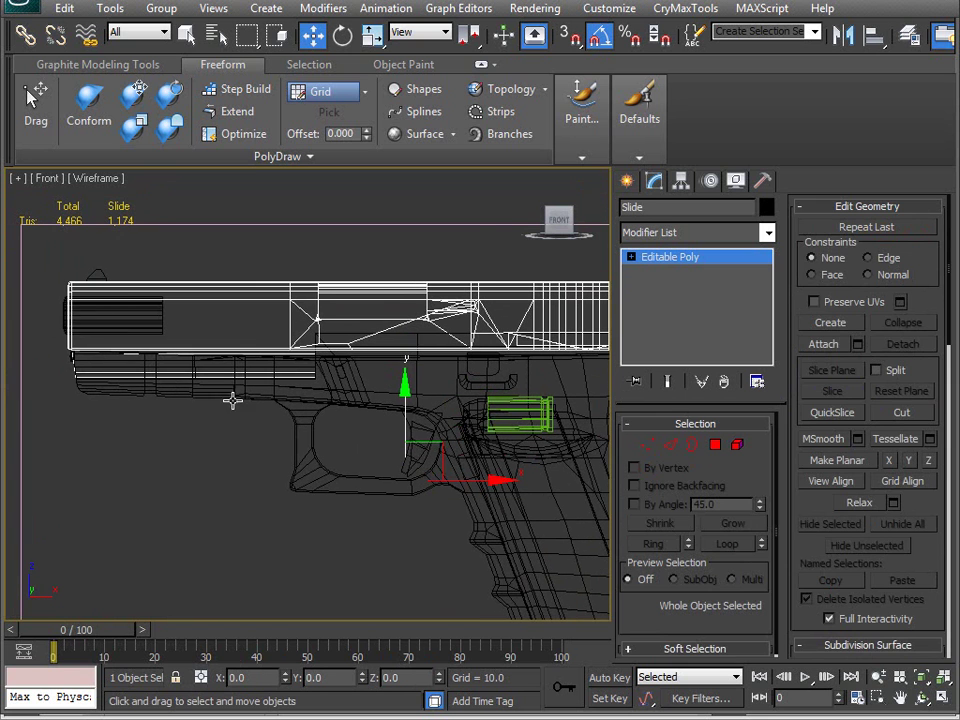
pyautogui.press('1')
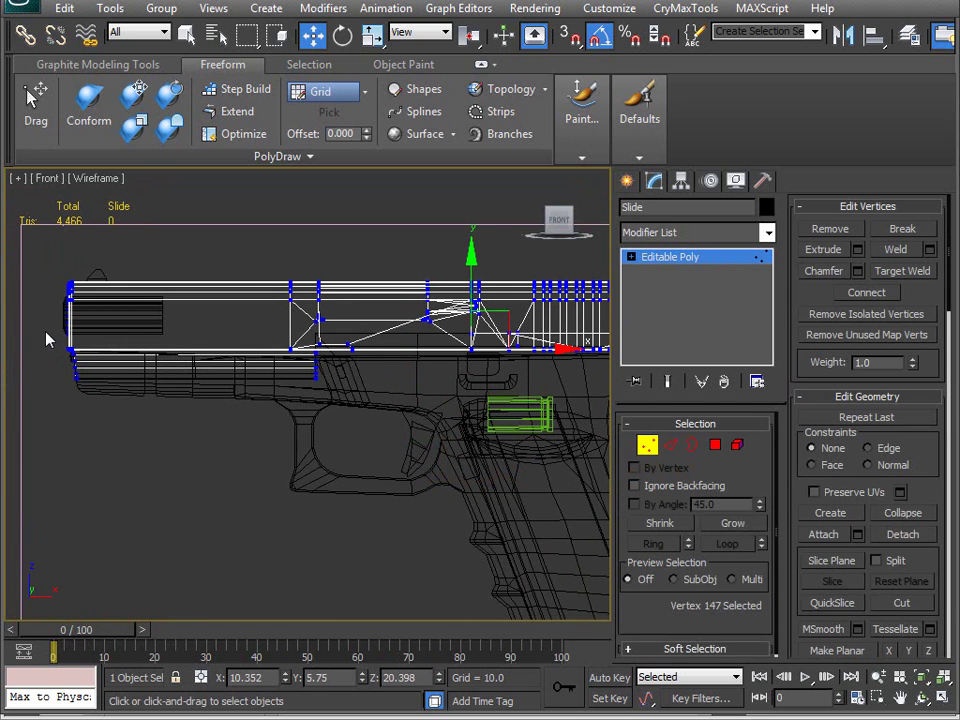
pyautogui.moveTo(124, 381)
pyautogui.mouseDown(button='middle')
pyautogui.moveTo(139, 388)
pyautogui.moveTo(123, 395)
pyautogui.mouseUp(button='middle')
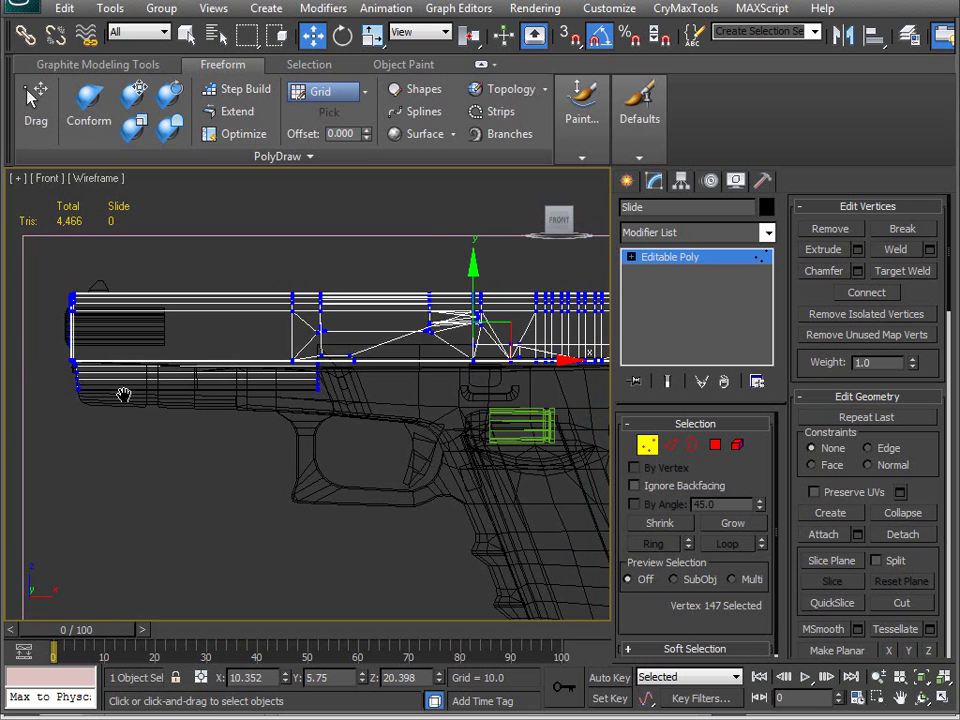
pyautogui.moveTo(58, 343); pyautogui.dragTo(394, 369)
pyautogui.moveTo(394, 369); pyautogui.dragTo(154, 377, button='middle')
pyautogui.moveTo(184, 362); pyautogui.dragTo(441, 337)
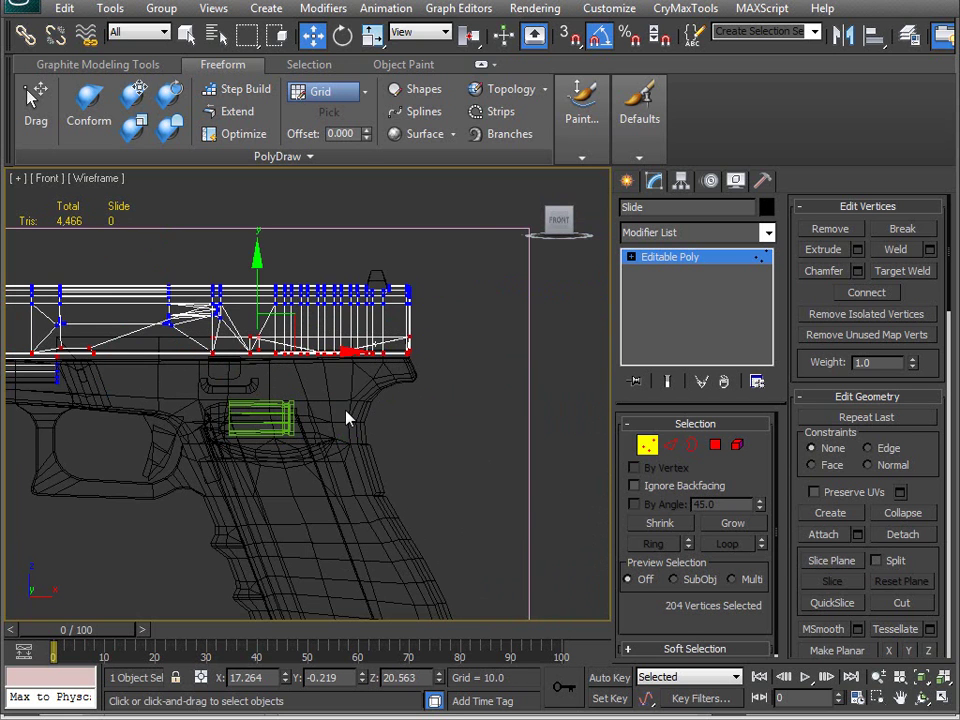
# Step: Return to the shaded perspective view, trim stray rear vertices from the selection, and hide everything except the slide
pyautogui.press('v')
pyautogui.press('p')
pyautogui.press('F3')
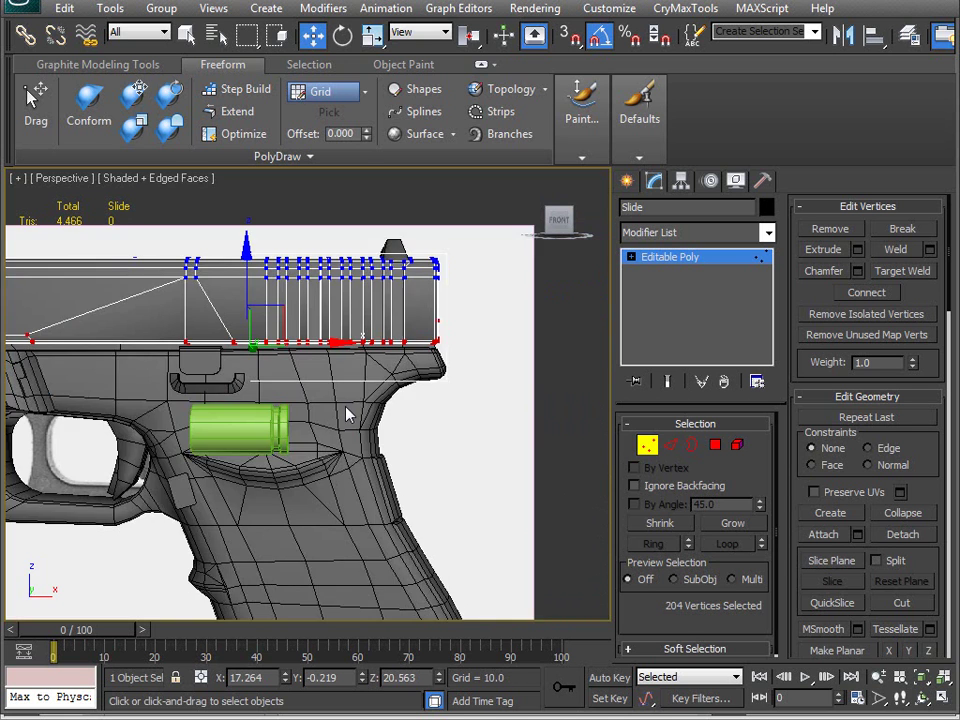
pyautogui.moveTo(444, 388)
pyautogui.keyDown('alt'); pyautogui.mouseDown(button='middle')
pyautogui.moveTo(298, 350)
pyautogui.moveTo(260, 357)
pyautogui.mouseUp(button='middle'); pyautogui.keyUp('alt')
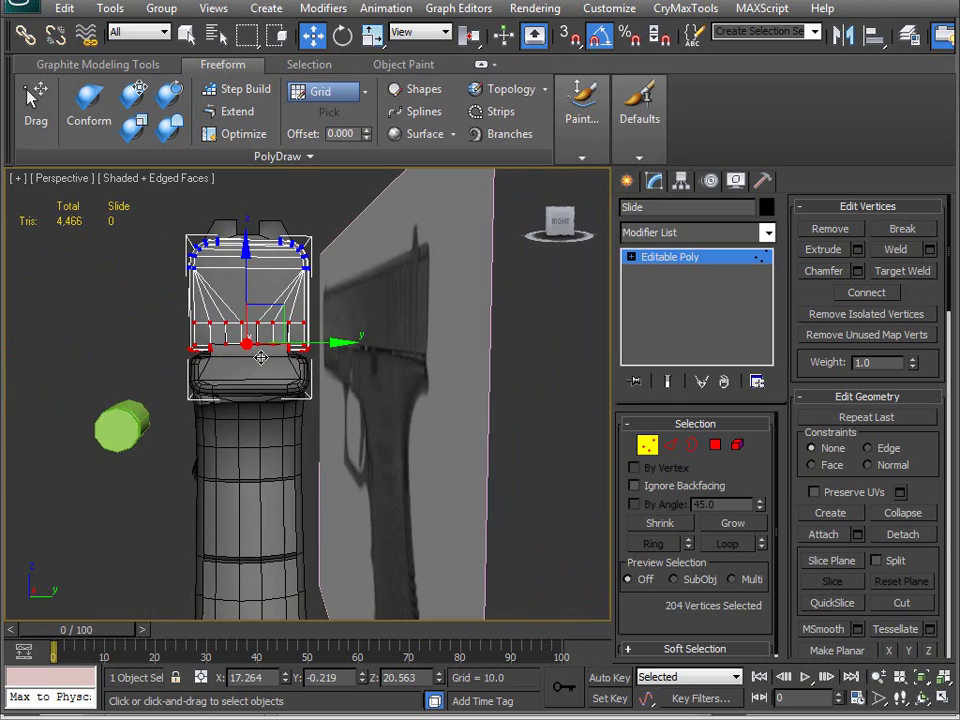
pyautogui.keyDown('alt'); pyautogui.moveTo(347, 337); pyautogui.dragTo(290, 460, button='middle'); pyautogui.keyUp('alt')
pyautogui.keyDown('alt'); pyautogui.moveTo(290, 460); pyautogui.dragTo(282, 478, button='middle'); pyautogui.keyUp('alt')
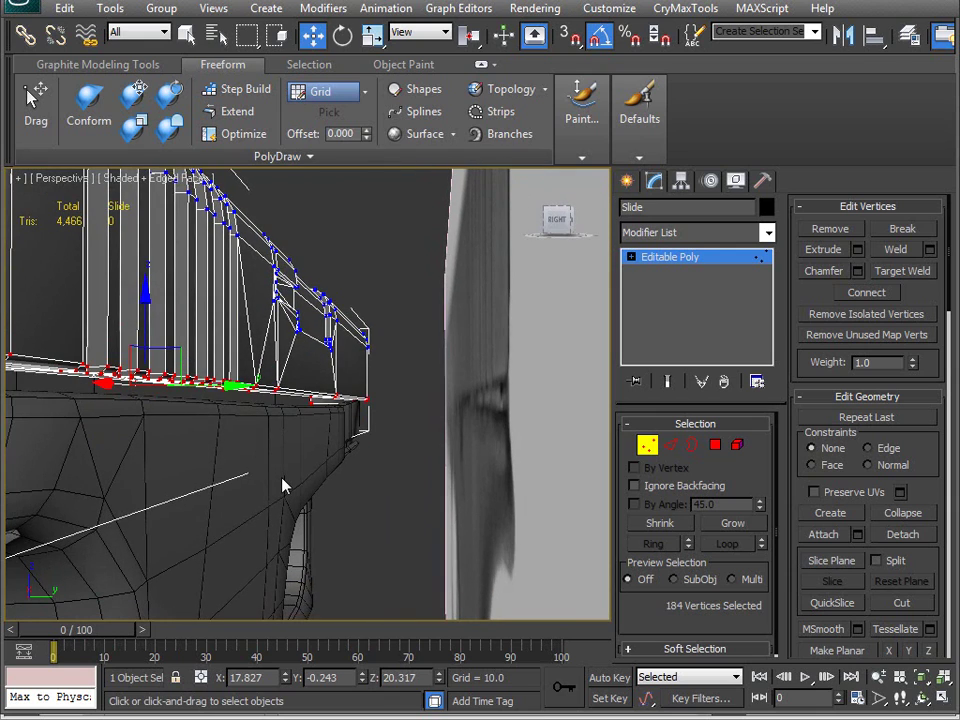
pyautogui.rightClick(289, 420)
pyautogui.click(367, 368)
# Step: Deselect the remaining vertices of the lower front section and interior so only the slide's bottom edge stays selected
pyautogui.keyDown('alt'); pyautogui.moveTo(367, 368); pyautogui.dragTo(236, 430, button='middle'); pyautogui.keyUp('alt')
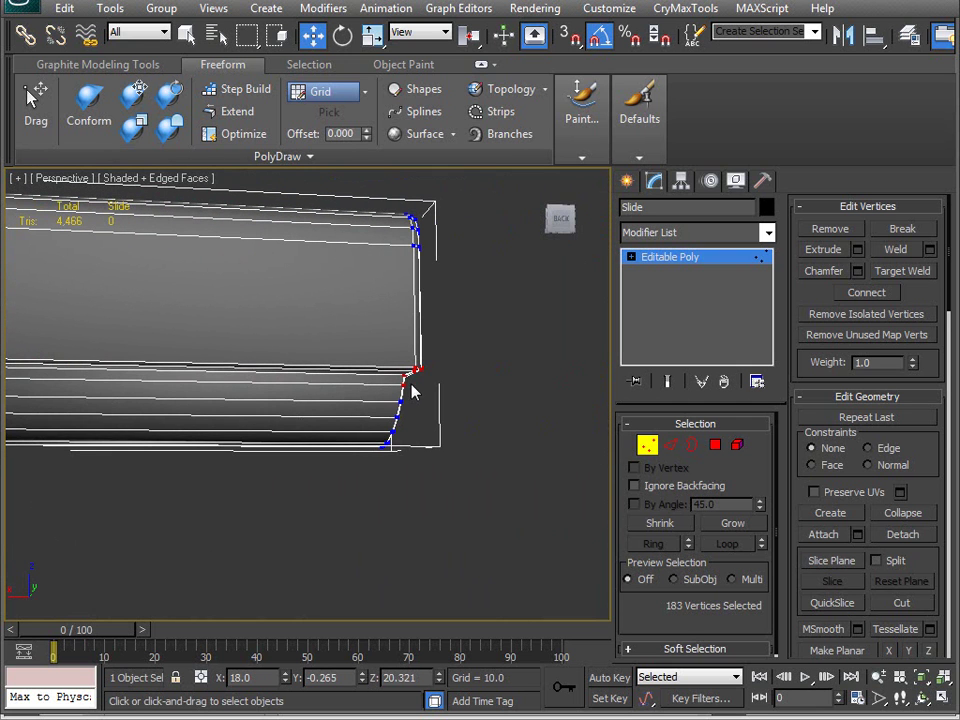
pyautogui.keyDown('alt'); pyautogui.moveTo(395, 455); pyautogui.dragTo(307, 461, button='middle'); pyautogui.keyUp('alt')
pyautogui.scroll(-4, 309, 449)
pyautogui.moveTo(134, 407); pyautogui.dragTo(213, 475, button='middle')
pyautogui.keyDown('alt'); pyautogui.moveTo(340, 441); pyautogui.dragTo(295, 429, button='middle'); pyautogui.keyUp('alt')
pyautogui.scroll(2, 246, 440)
pyautogui.keyDown('alt'); pyautogui.moveTo(181, 457); pyautogui.dragTo(140, 487, button='middle'); pyautogui.keyUp('alt')
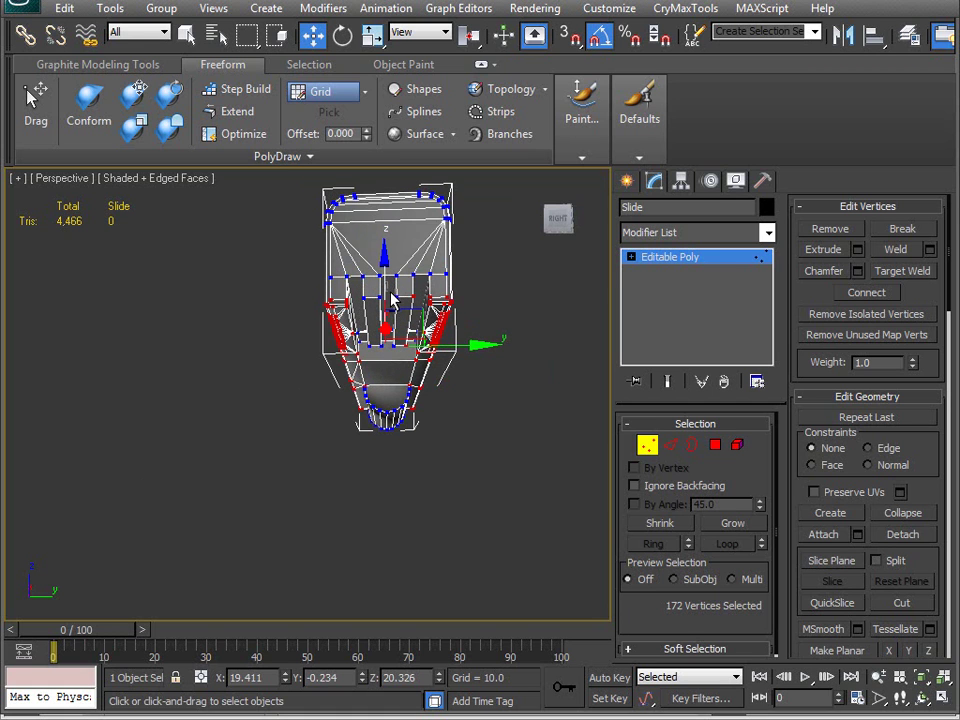
pyautogui.keyDown('alt'); pyautogui.moveTo(418, 360); pyautogui.dragTo(334, 388, button='middle'); pyautogui.keyUp('alt')
pyautogui.scroll(5, 343, 422)
pyautogui.scroll(5, 337, 398)
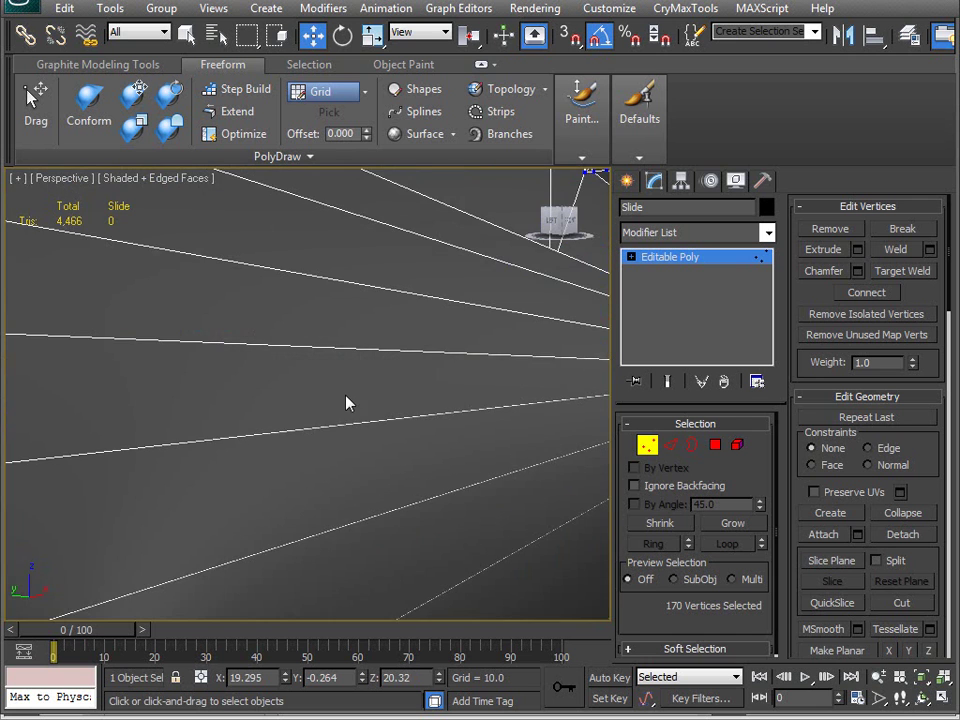
pyautogui.scroll(-5, 346, 402)
pyautogui.keyDown('alt'); pyautogui.moveTo(373, 392); pyautogui.dragTo(257, 397, button='middle'); pyautogui.keyUp('alt')
pyautogui.scroll(6, 260, 393)
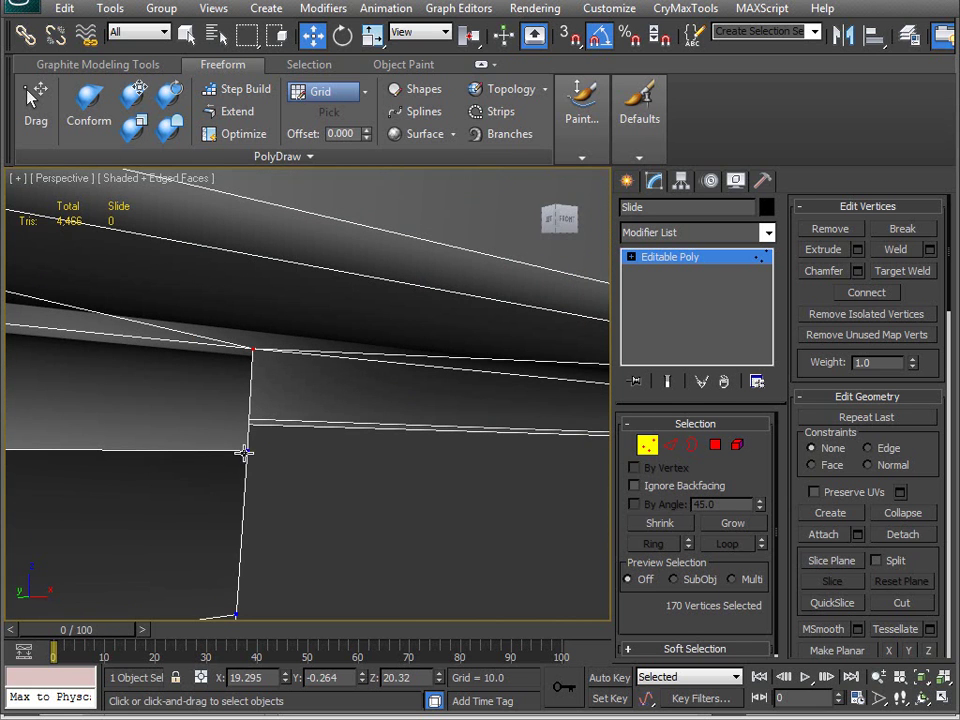
pyautogui.scroll(-6, 248, 452)
# Step: Unhide all objects and lower the slide's bottom-edge vertices by about 0.386 on Z towards the frame
pyautogui.rightClick(317, 395)
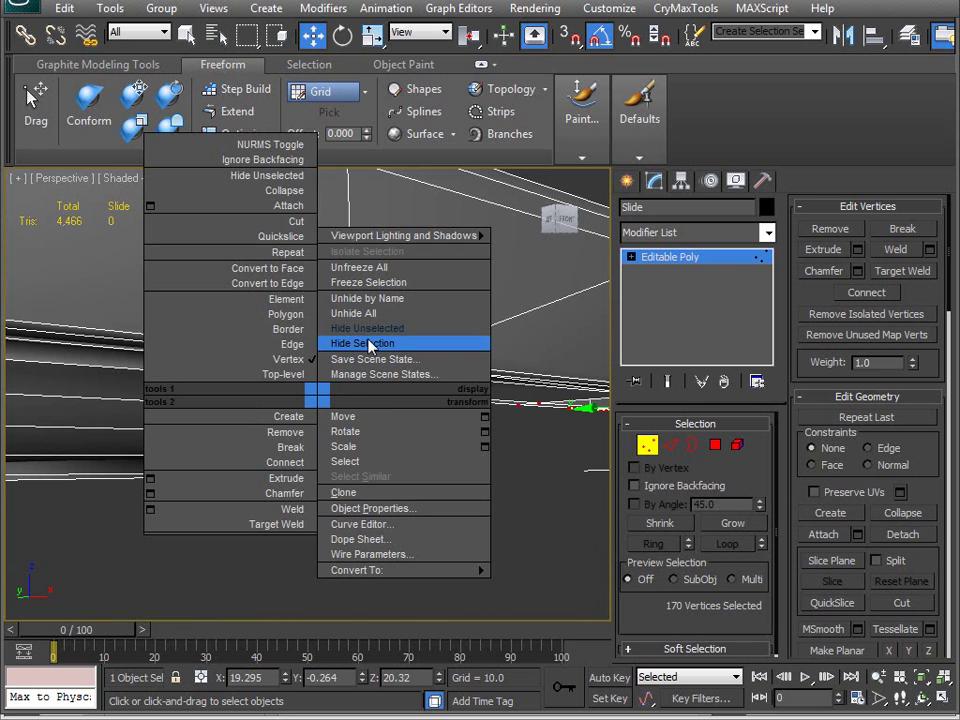
pyautogui.click(385, 327)
pyautogui.moveTo(368, 369); pyautogui.dragTo(326, 421, button='middle')
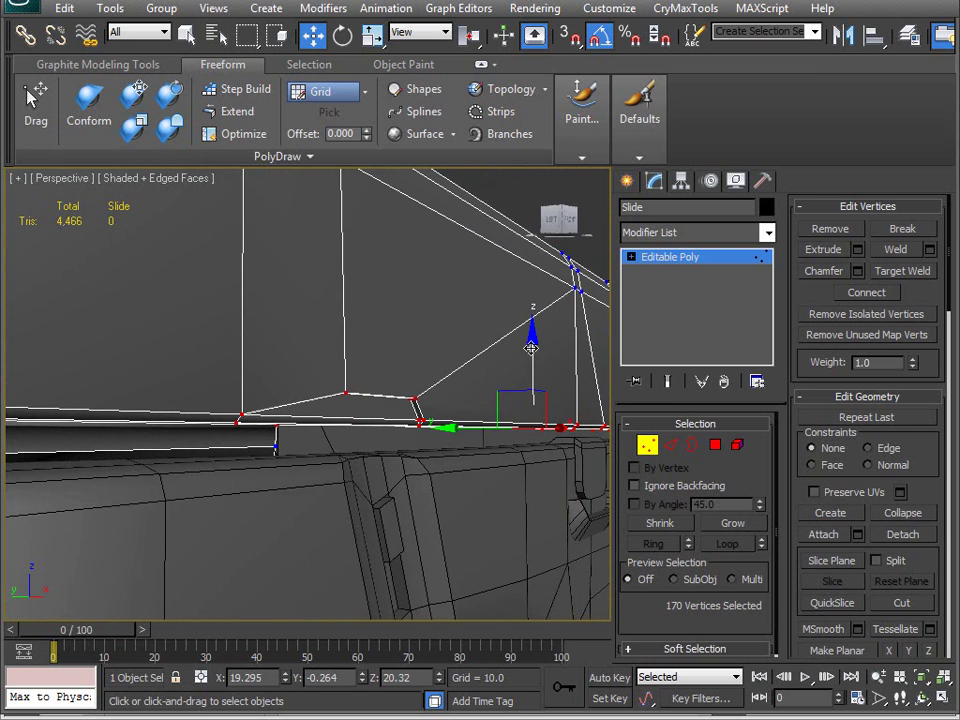
pyautogui.moveTo(531, 347); pyautogui.dragTo(527, 353)
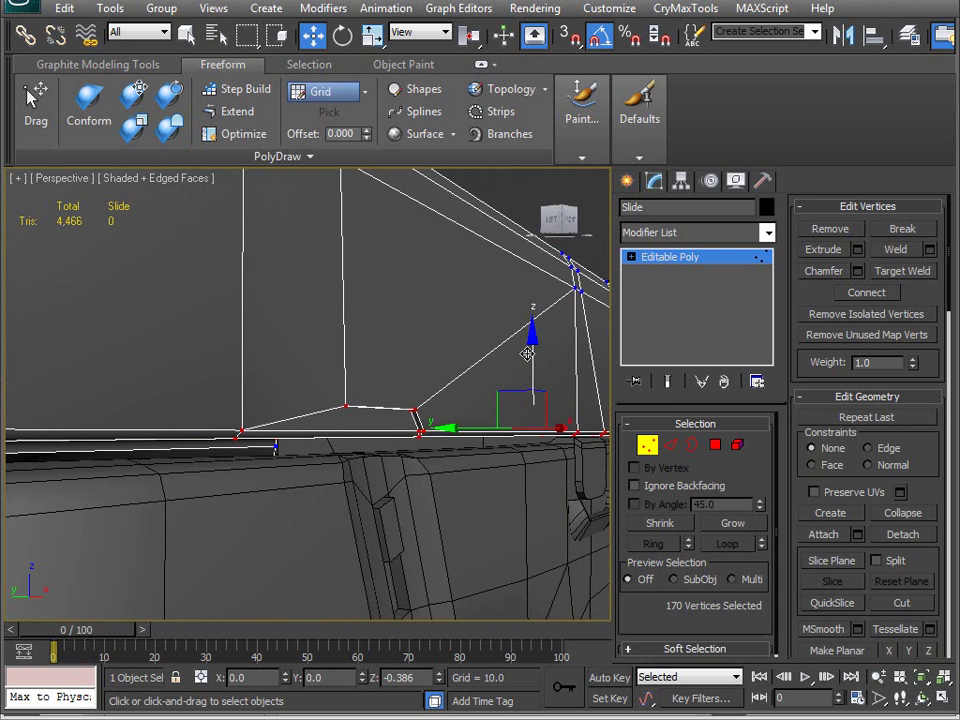
# Step: Inspect the seam between slide and frame around the pistol up to the muzzle, and end vertex editing on the slide
pyautogui.scroll(-4, 484, 433)
pyautogui.moveTo(484, 433); pyautogui.dragTo(308, 424, button='middle')
pyautogui.scroll(-2, 308, 424)
pyautogui.keyDown('alt'); pyautogui.moveTo(385, 460); pyautogui.dragTo(180, 467, button='middle'); pyautogui.keyUp('alt')
pyautogui.scroll(4, 290, 455)
pyautogui.keyDown('alt'); pyautogui.moveTo(306, 465); pyautogui.dragTo(418, 458, button='middle'); pyautogui.keyUp('alt')
pyautogui.moveTo(199, 455); pyautogui.dragTo(313, 448, button='middle')
pyautogui.scroll(5, 186, 462)
pyautogui.scroll(5, 313, 446)
pyautogui.scroll(-5, 310, 447)
pyautogui.click(647, 445)
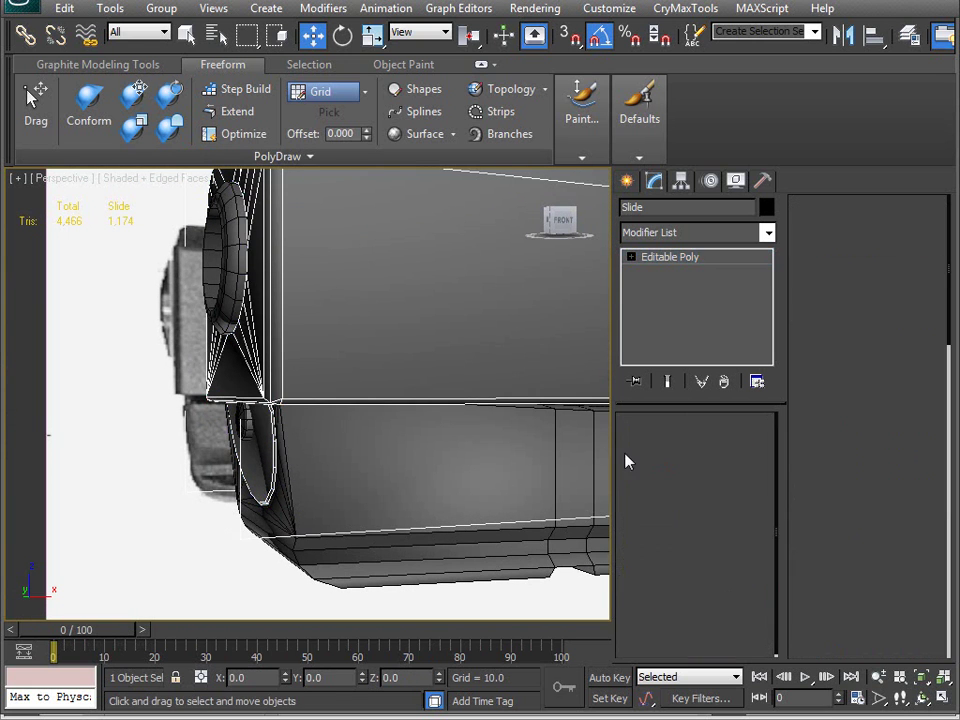
# Step: Select the four vertices at the upper front corners of the grip's frame, below the muzzle
pyautogui.click(313, 449)
pyautogui.press('1')
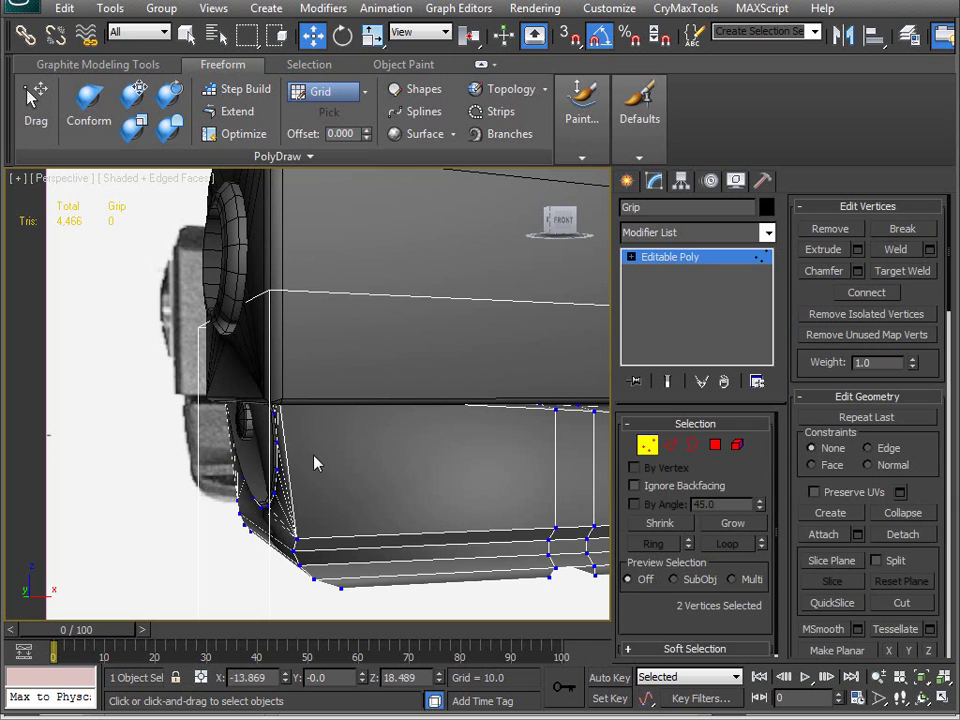
pyautogui.press('F3')
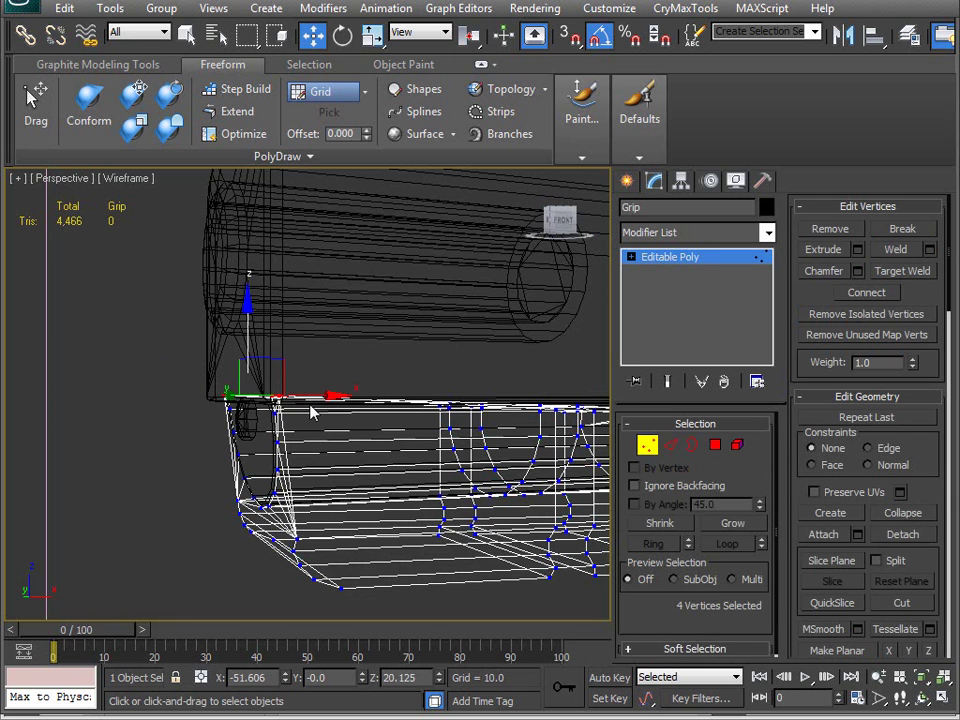
pyautogui.press('F3')
pyautogui.moveTo(313, 412)
pyautogui.keyDown('alt'); pyautogui.mouseDown(button='middle')
pyautogui.moveTo(266, 420)
pyautogui.moveTo(392, 426)
pyautogui.moveTo(378, 420)
pyautogui.mouseUp(button='middle'); pyautogui.keyUp('alt')
pyautogui.scroll(5, 378, 420)
pyautogui.scroll(-5, 343, 411)
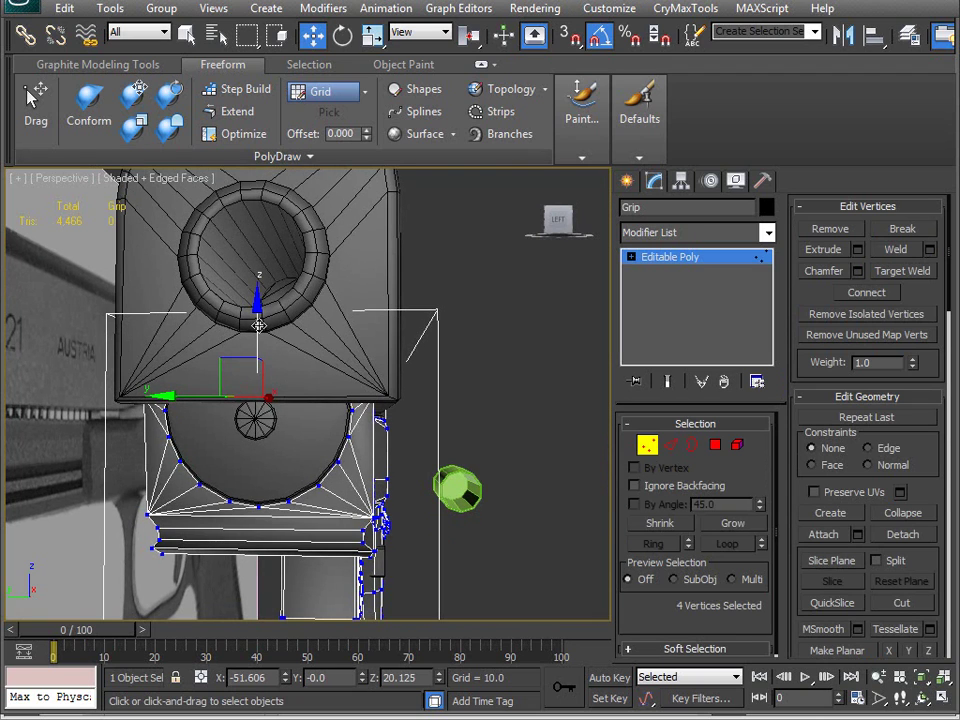
# Step: Set the Edge constraint and lower the frame's upper front corner vertices to about Z 19.75, just below the slide
pyautogui.click(868, 450)
pyautogui.scroll(5, 399, 420)
pyautogui.scroll(-5, 399, 420)
pyautogui.keyDown('alt'); pyautogui.moveTo(399, 420); pyautogui.dragTo(212, 407, button='middle'); pyautogui.keyUp('alt')
pyautogui.scroll(5, 204, 414)
pyautogui.scroll(-5, 203, 416)
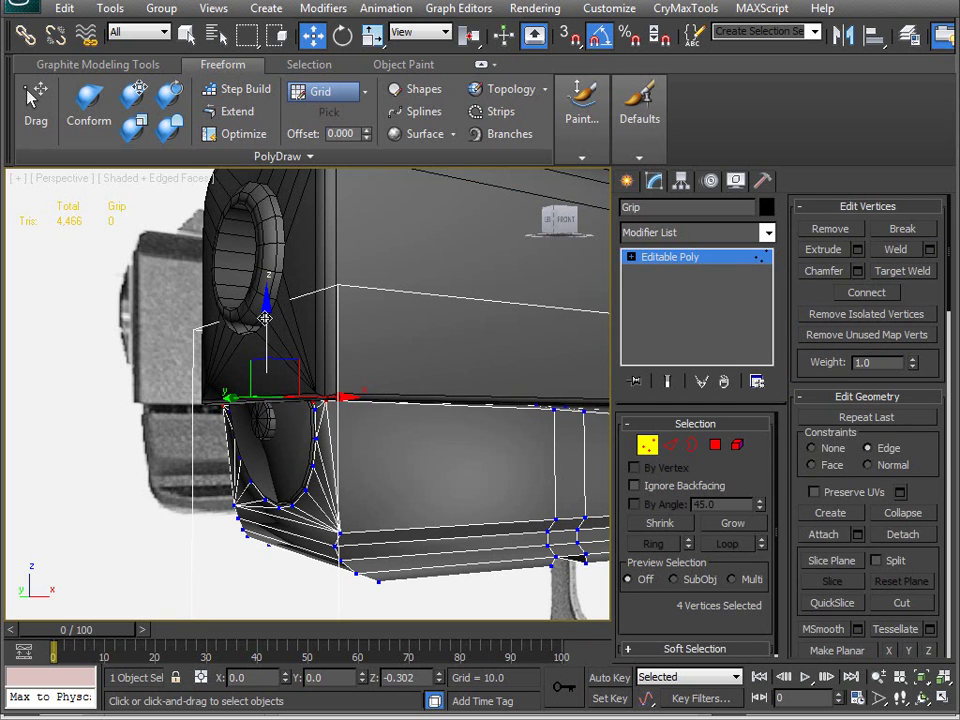
pyautogui.moveTo(265, 320); pyautogui.dragTo(265, 322)
# Step: Select the frame's upper-edge vertices above the accessory rail notches and lower them slightly along their edges
pyautogui.keyDown('alt'); pyautogui.moveTo(230, 382); pyautogui.dragTo(364, 373, button='middle'); pyautogui.keyUp('alt')
pyautogui.moveTo(300, 380); pyautogui.dragTo(336, 407, button='middle')
pyautogui.scroll(5, 336, 405)
pyautogui.scroll(-5, 310, 447)
pyautogui.keyDown('alt'); pyautogui.moveTo(306, 448); pyautogui.dragTo(308, 405, button='middle'); pyautogui.keyUp('alt')
pyautogui.scroll(4, 312, 453)
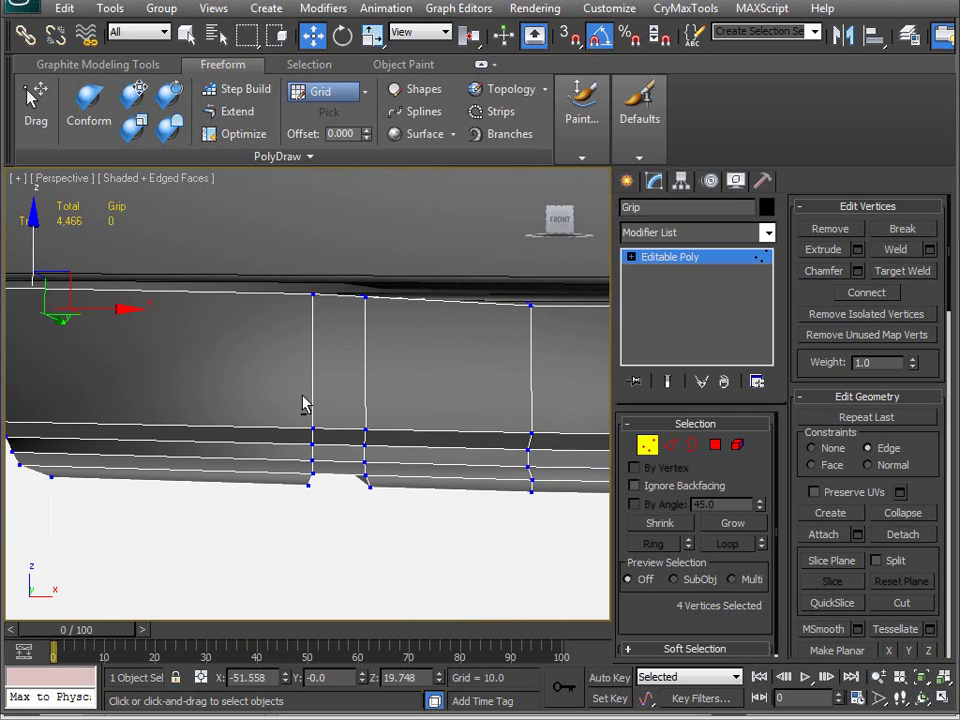
pyautogui.moveTo(430, 229); pyautogui.dragTo(430, 230)
pyautogui.moveTo(329, 233); pyautogui.dragTo(326, 240)
pyautogui.scroll(-5, 289, 300)
pyautogui.keyDown('alt'); pyautogui.moveTo(293, 305); pyautogui.dragTo(476, 432, button='middle'); pyautogui.keyUp('alt')
pyautogui.scroll(6, 285, 362)
pyautogui.scroll(-4, 297, 364)
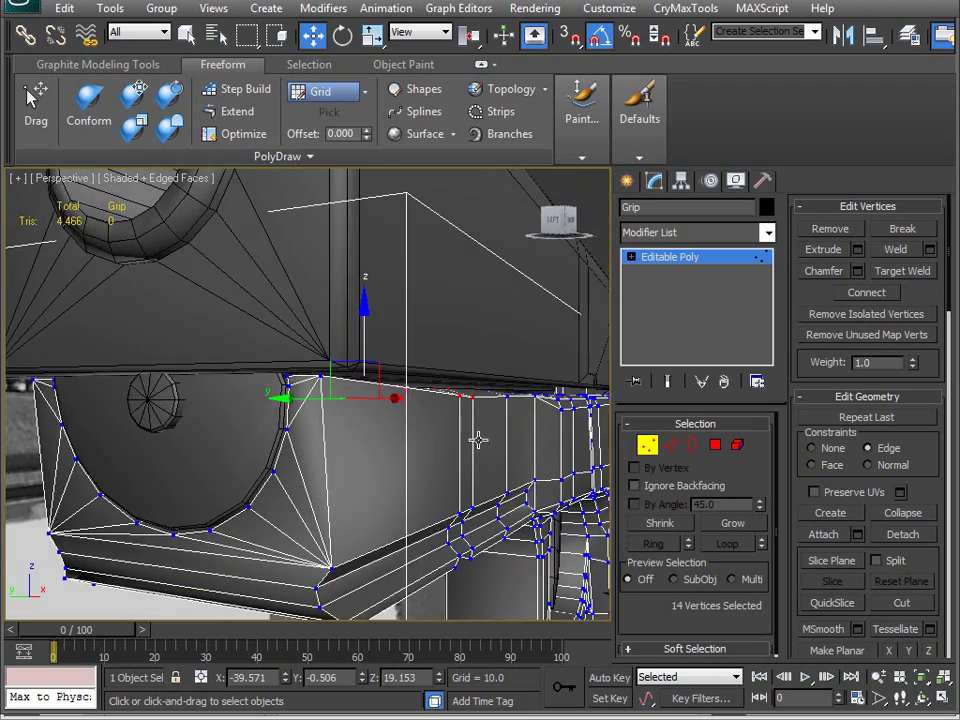
# Step: Hide everything except the pistol parts and turn off the edged-faces display
pyautogui.scroll(-5, 474, 432)
pyautogui.click(647, 444)
pyautogui.scroll(3, 358, 465)
pyautogui.click(516, 461)
pyautogui.keyDown('alt'); pyautogui.moveTo(413, 450); pyautogui.dragTo(450, 452, button='middle'); pyautogui.keyUp('alt')
pyautogui.click(450, 452)
pyautogui.rightClick(529, 417)
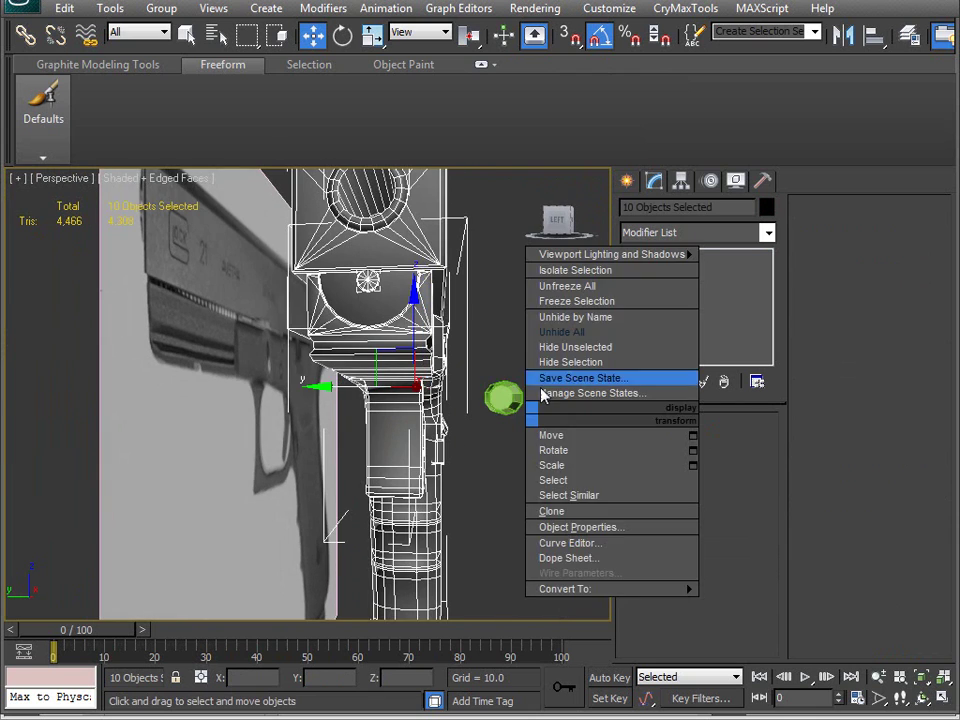
pyautogui.click(575, 347)
pyautogui.keyDown('alt'); pyautogui.moveTo(579, 356); pyautogui.dragTo(255, 436, button='middle'); pyautogui.keyUp('alt')
pyautogui.press('F4')
pyautogui.scroll(-5, 221, 424)
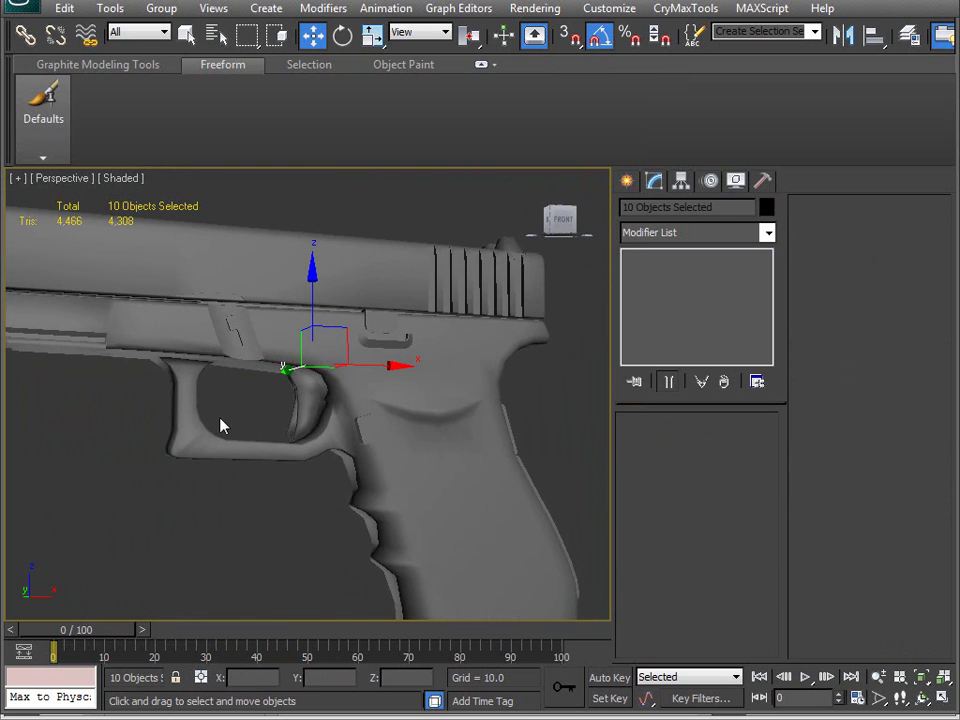
# Step: Inspect the finished shaded pistol from all around, including the muzzle end, underside and trigger area
pyautogui.keyDown('alt'); pyautogui.moveTo(205, 473); pyautogui.dragTo(334, 491, button='middle'); pyautogui.keyUp('alt')
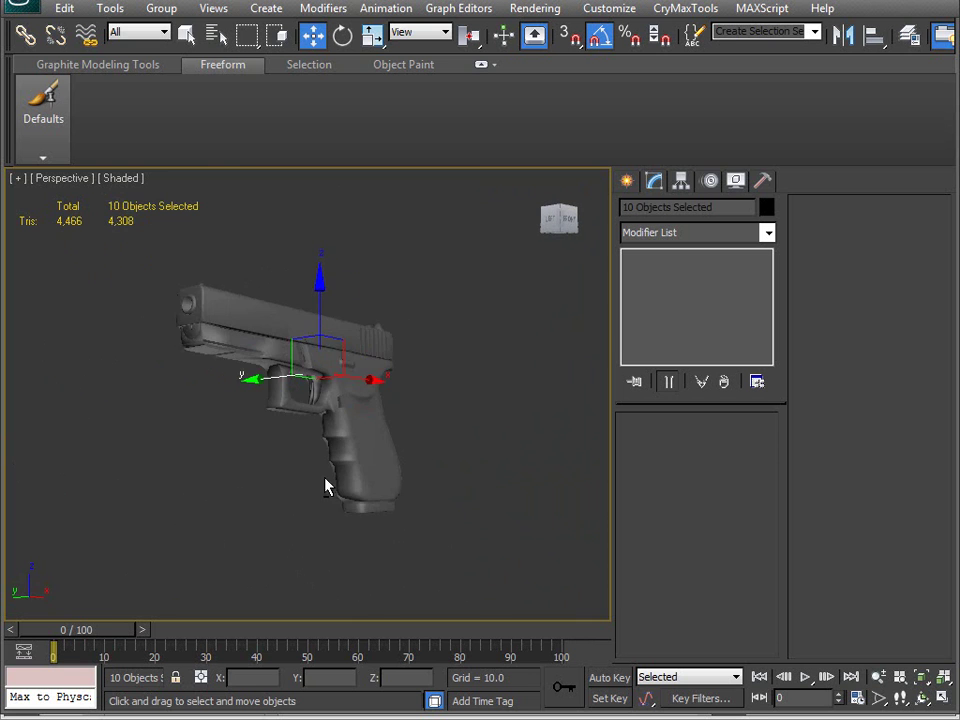
pyautogui.scroll(3, 334, 476)
pyautogui.scroll(2, 457, 500)
pyautogui.scroll(-3, 457, 500)
pyautogui.keyDown('alt'); pyautogui.moveTo(454, 499); pyautogui.dragTo(384, 457, button='middle'); pyautogui.keyUp('alt')
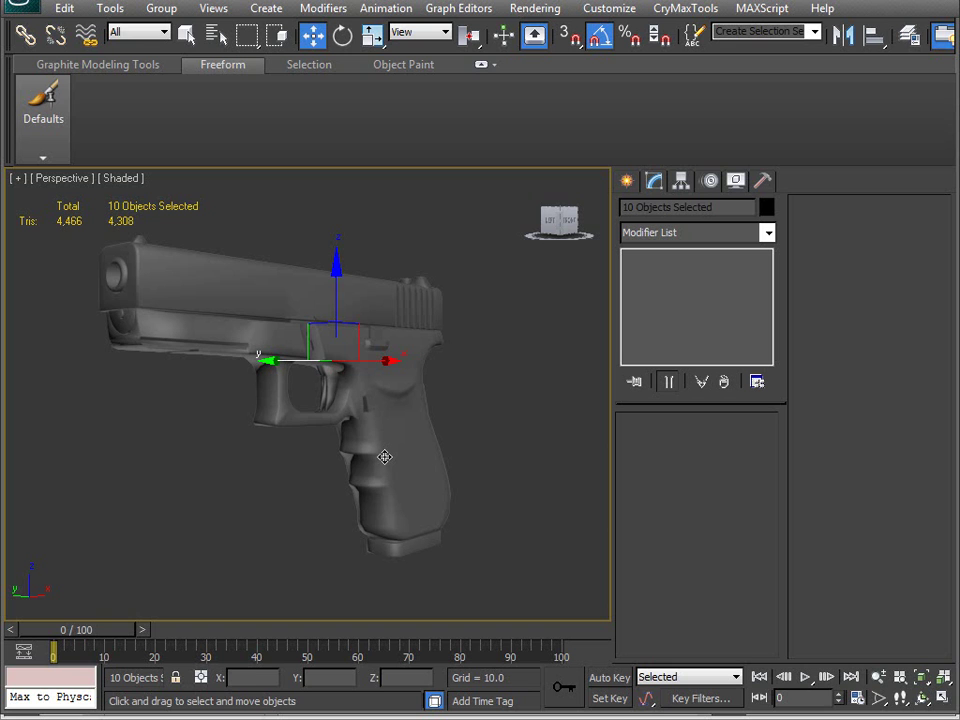
pyautogui.keyDown('alt'); pyautogui.moveTo(36, 300); pyautogui.dragTo(231, 314, button='middle'); pyautogui.keyUp('alt')
pyautogui.scroll(10, 245, 335)
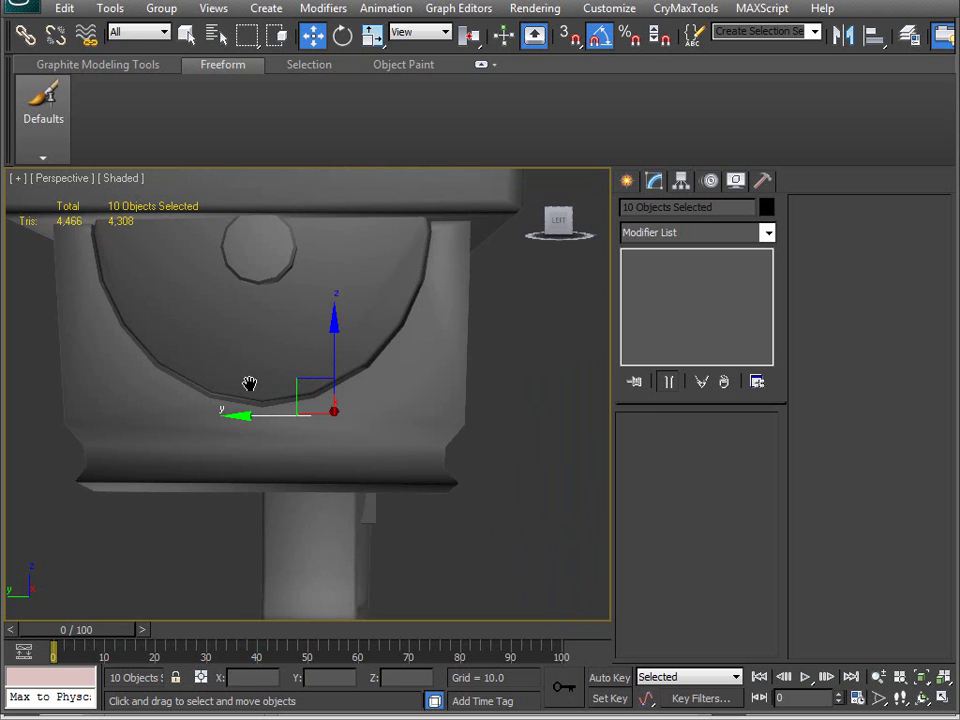
pyautogui.scroll(-5, 249, 383)
pyautogui.keyDown('alt'); pyautogui.moveTo(416, 441); pyautogui.dragTo(339, 448, button='middle'); pyautogui.keyUp('alt')
pyautogui.scroll(-3, 350, 410)
pyautogui.scroll(6, 281, 444)
pyautogui.keyDown('alt'); pyautogui.moveTo(251, 411); pyautogui.dragTo(230, 482, button='middle'); pyautogui.keyUp('alt')
pyautogui.scroll(-5, 230, 482)
pyautogui.keyDown('alt'); pyautogui.moveTo(286, 522); pyautogui.dragTo(362, 492, button='middle'); pyautogui.keyUp('alt')
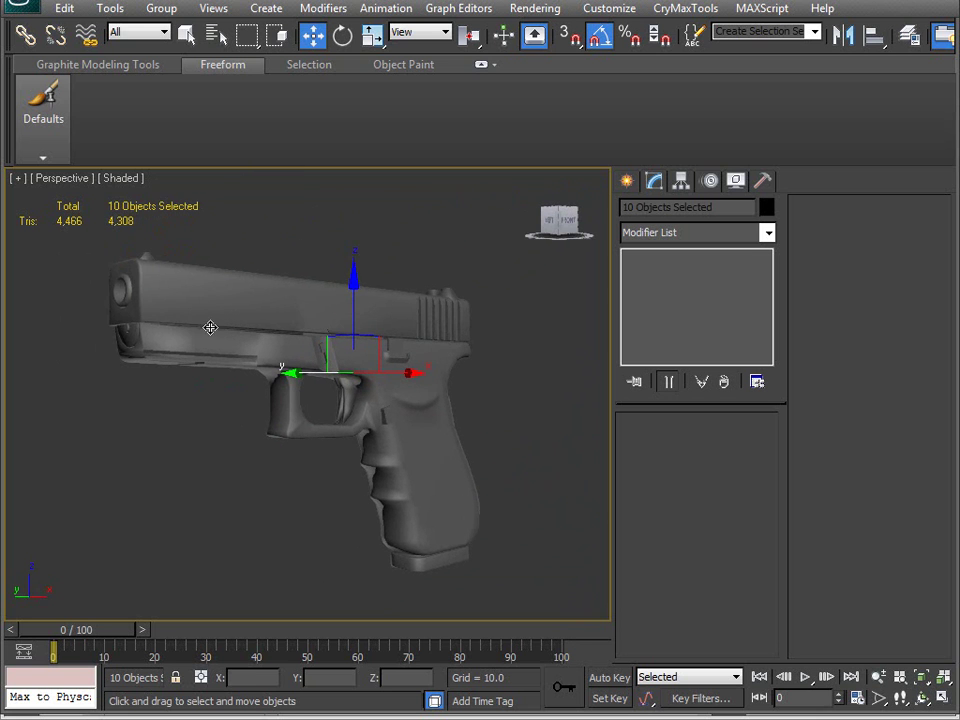
pyautogui.keyDown('alt'); pyautogui.moveTo(67, 290); pyautogui.dragTo(245, 380, button='middle'); pyautogui.keyUp('alt')
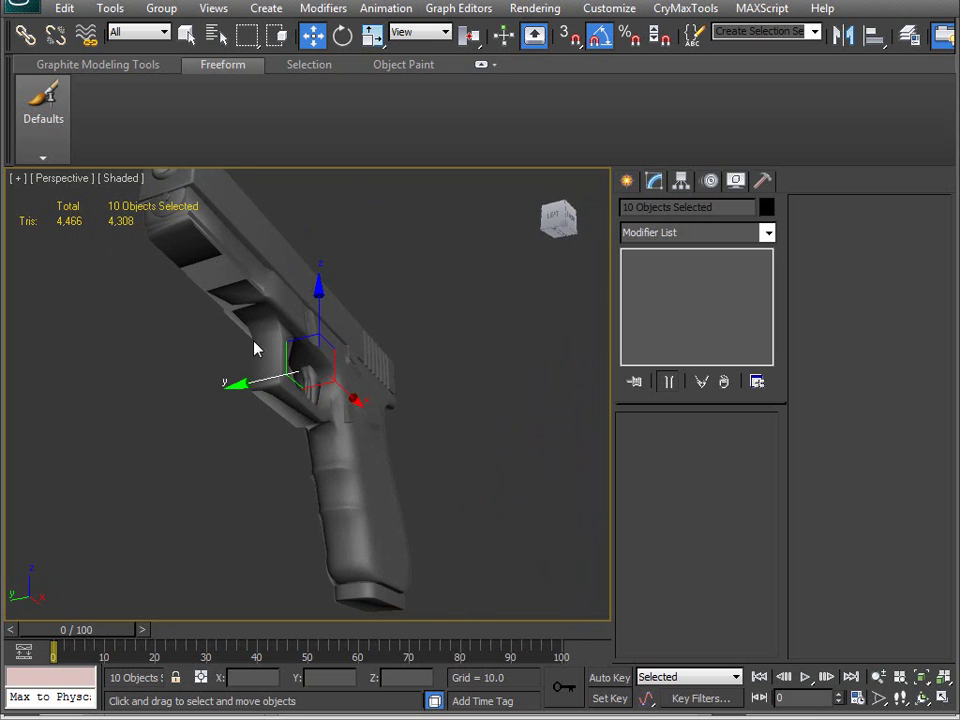
pyautogui.keyDown('alt'); pyautogui.moveTo(388, 386); pyautogui.dragTo(310, 487, button='middle'); pyautogui.keyUp('alt')
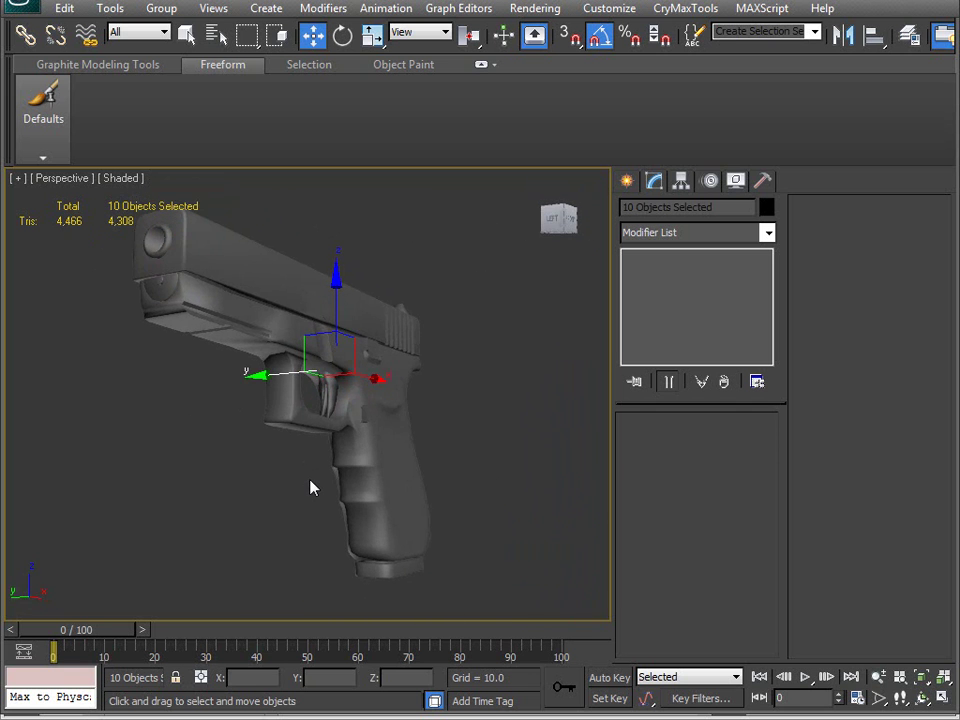